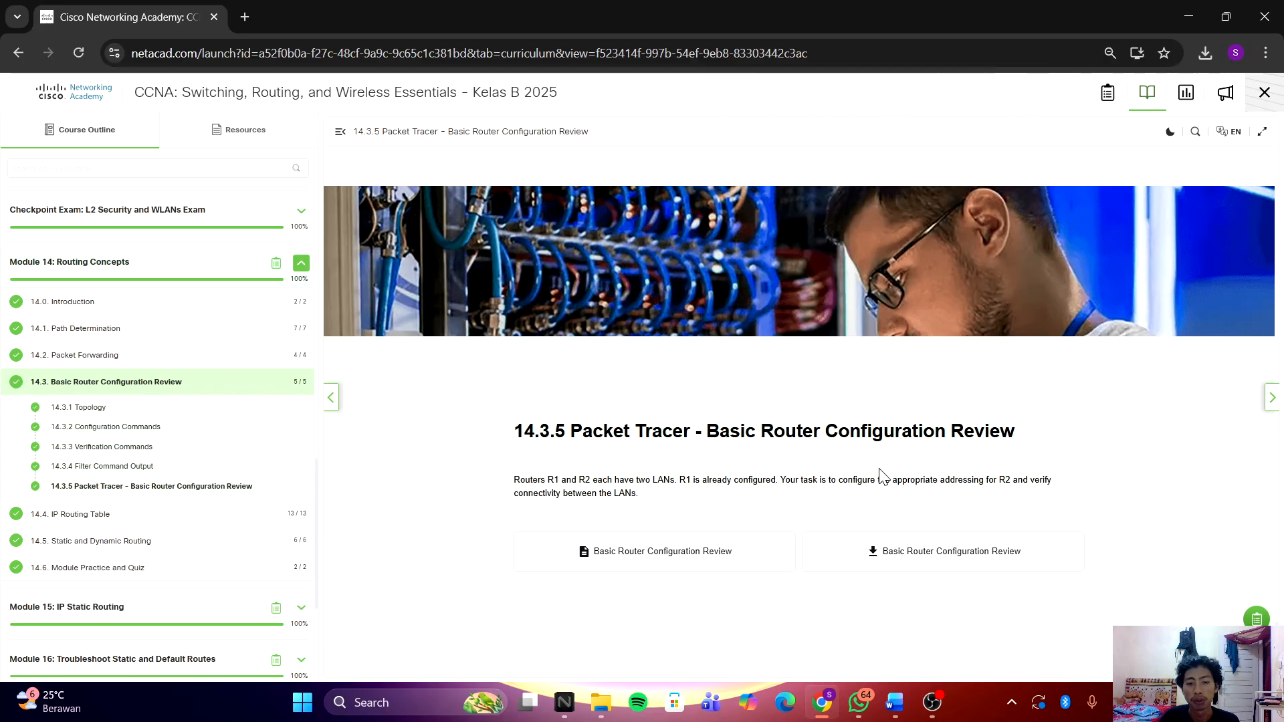
Step: Open File Explorer to the Downloads folder
click(601, 702)
click(125, 271)
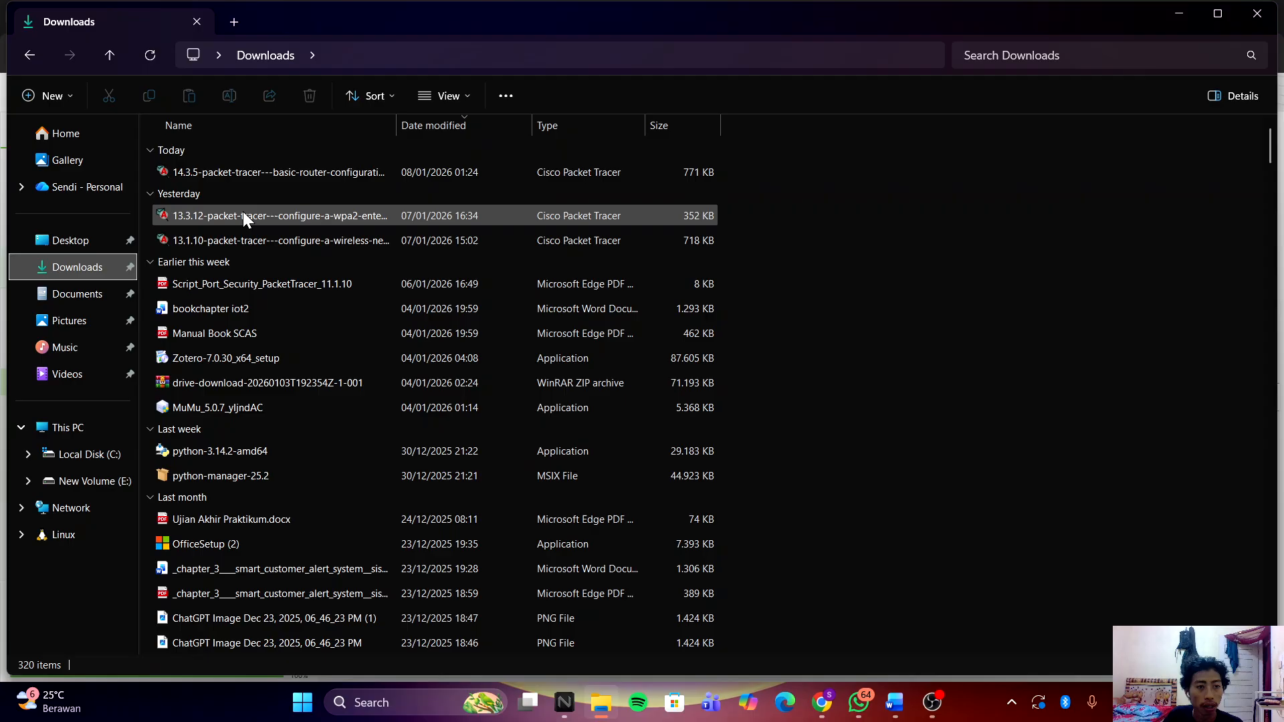
Step: Open the 14.3.5 Basic Router Configuration Review .pka file in Packet Tracer and minimize Explorer
double_click(288, 175)
click(1188, 9)
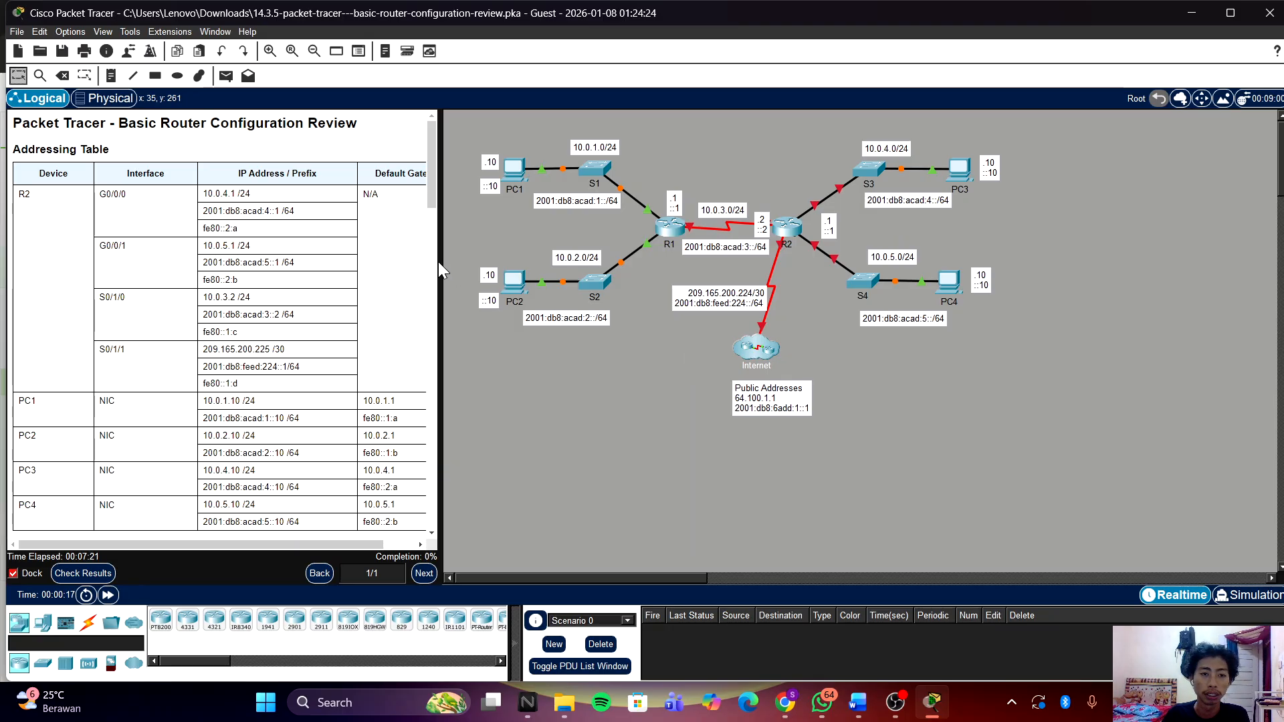
Step: Widen the instructions panel and scroll through the addressing table and instruction steps
drag(439, 262, 639, 264)
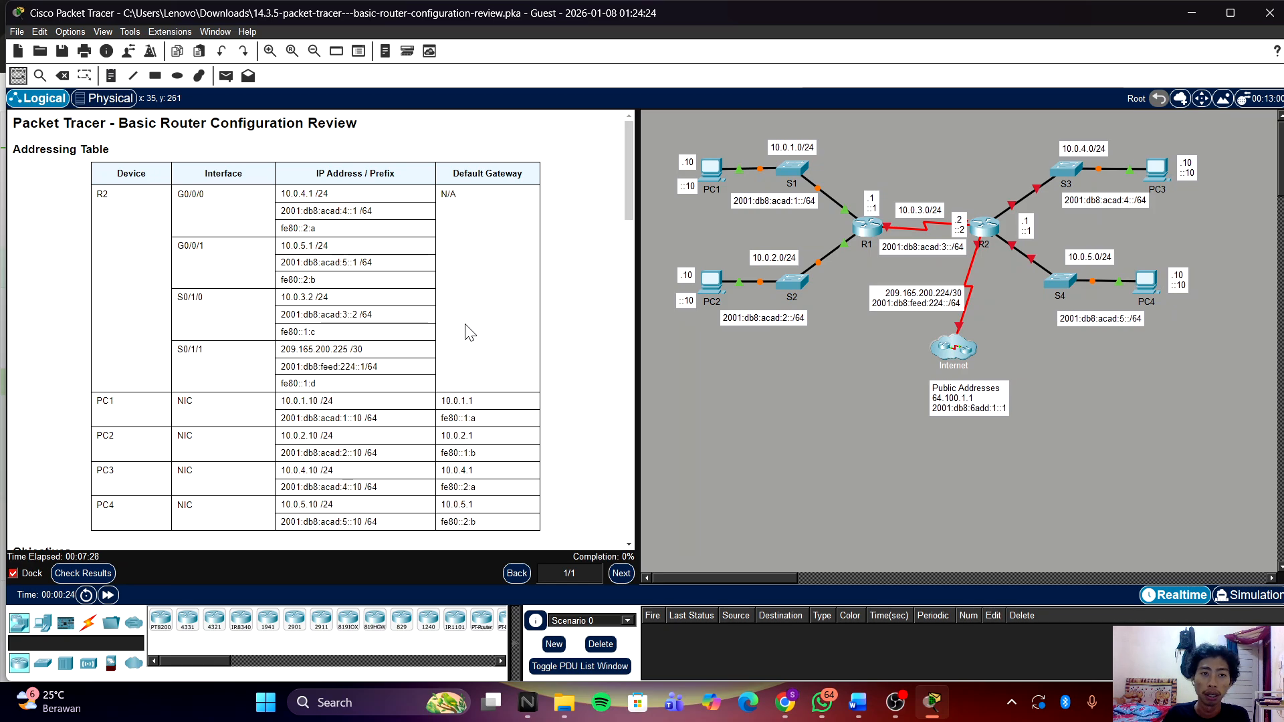
scroll(470, 328, down, 3)
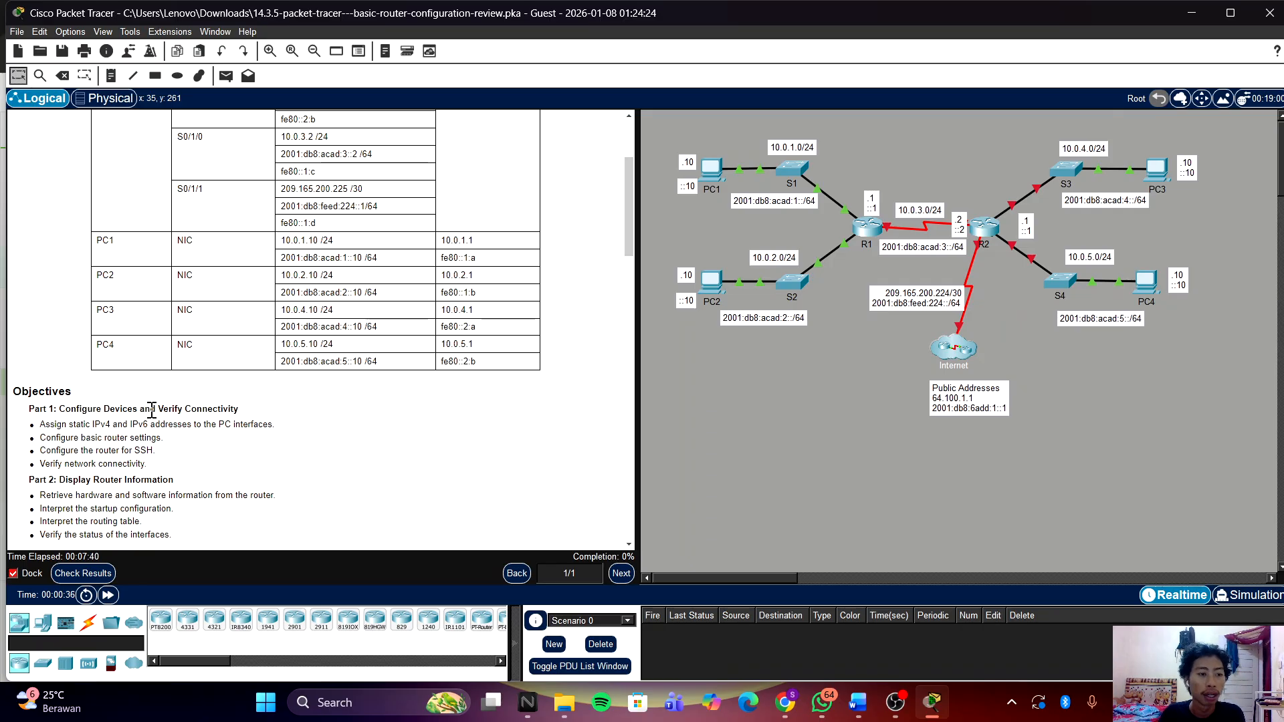
scroll(166, 406, down, 1)
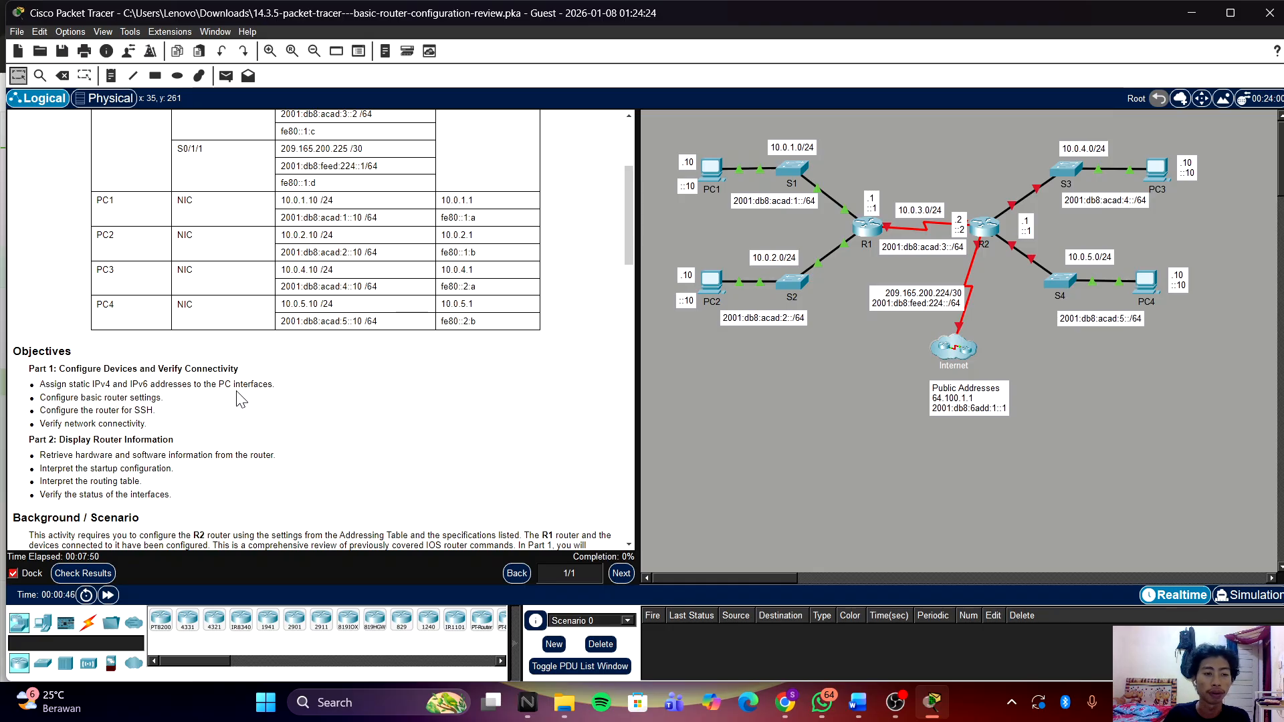
scroll(274, 367, up, 5)
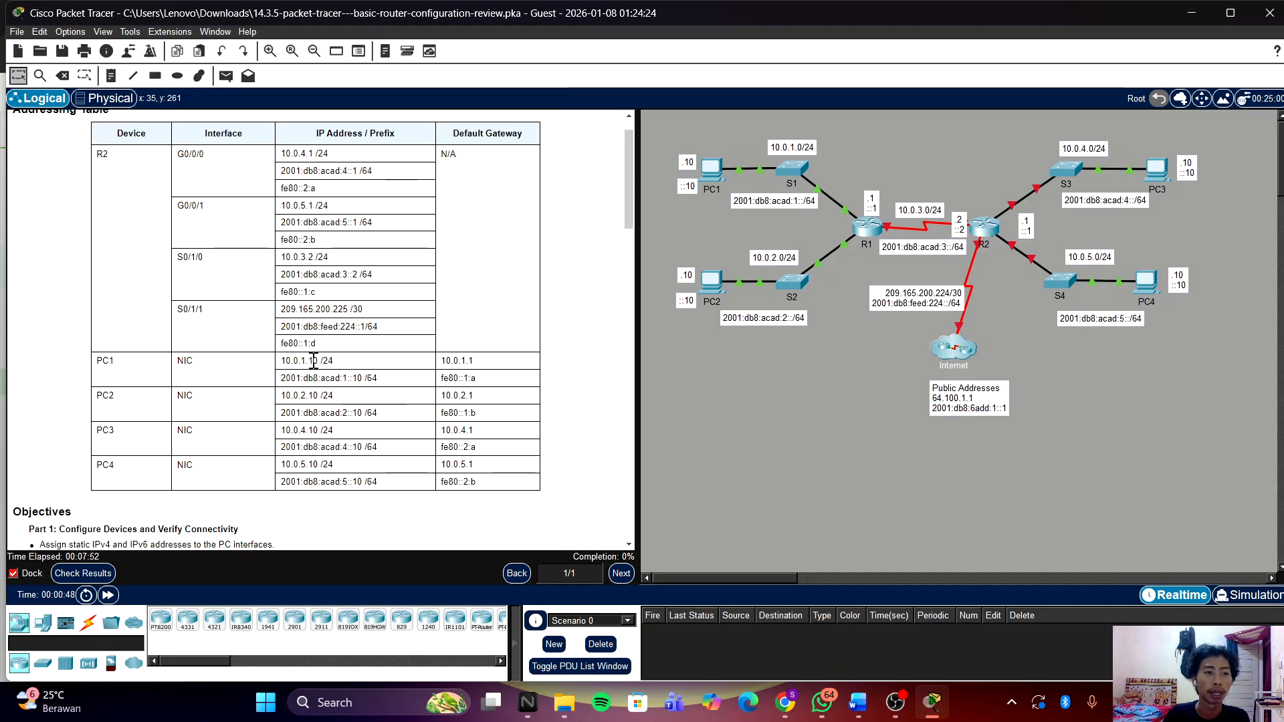
scroll(314, 359, down, 1)
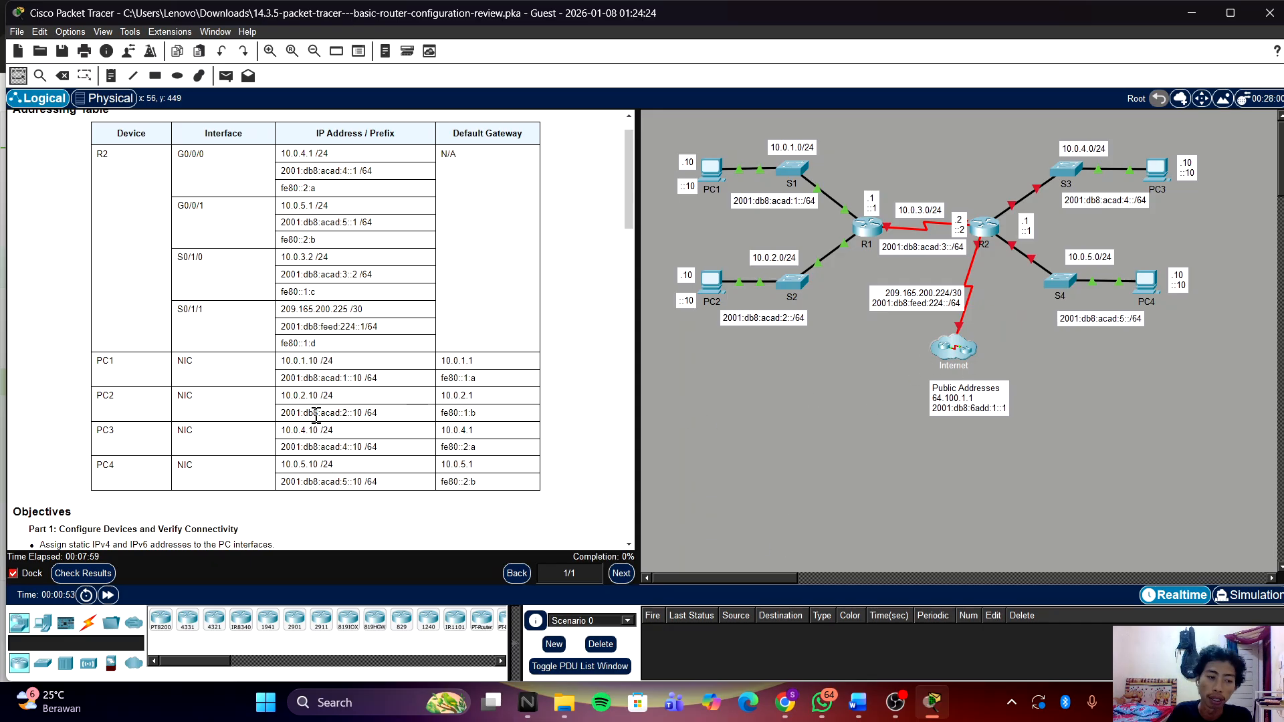
scroll(315, 420, down, 1)
scroll(317, 424, down, 2)
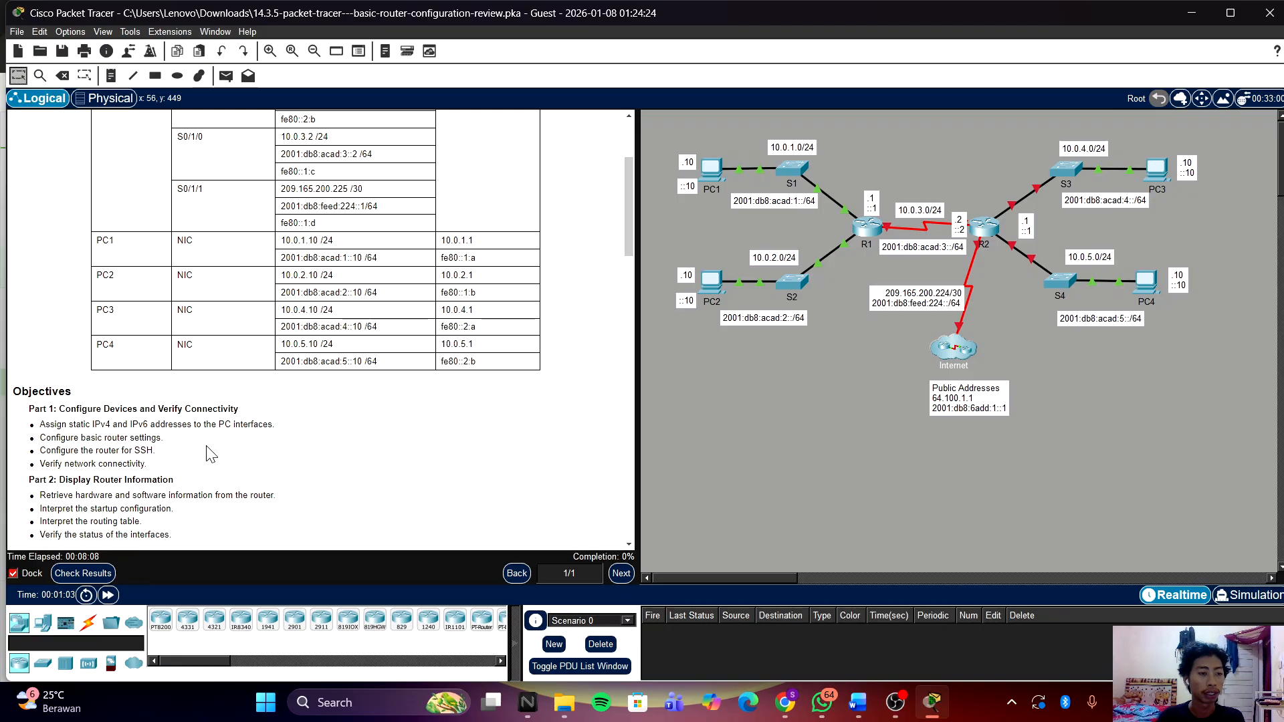
scroll(235, 476, down, 1)
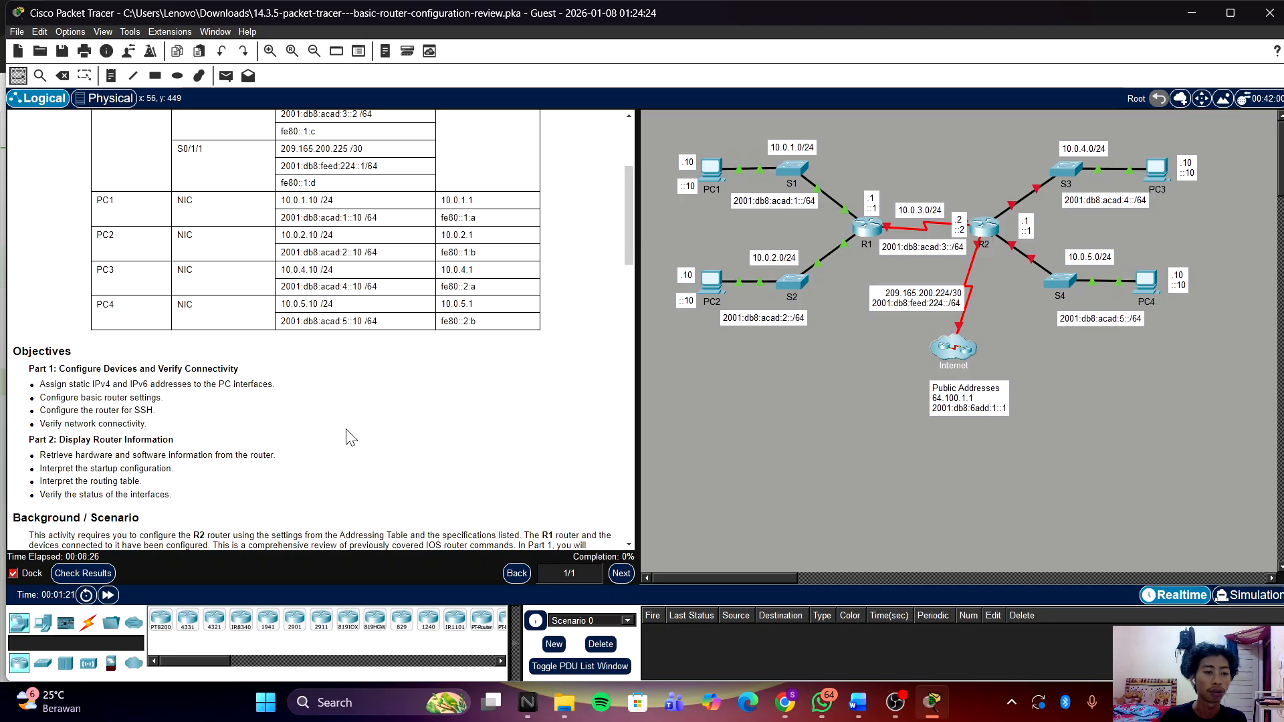
scroll(348, 437, down, 3)
scroll(349, 437, down, 1)
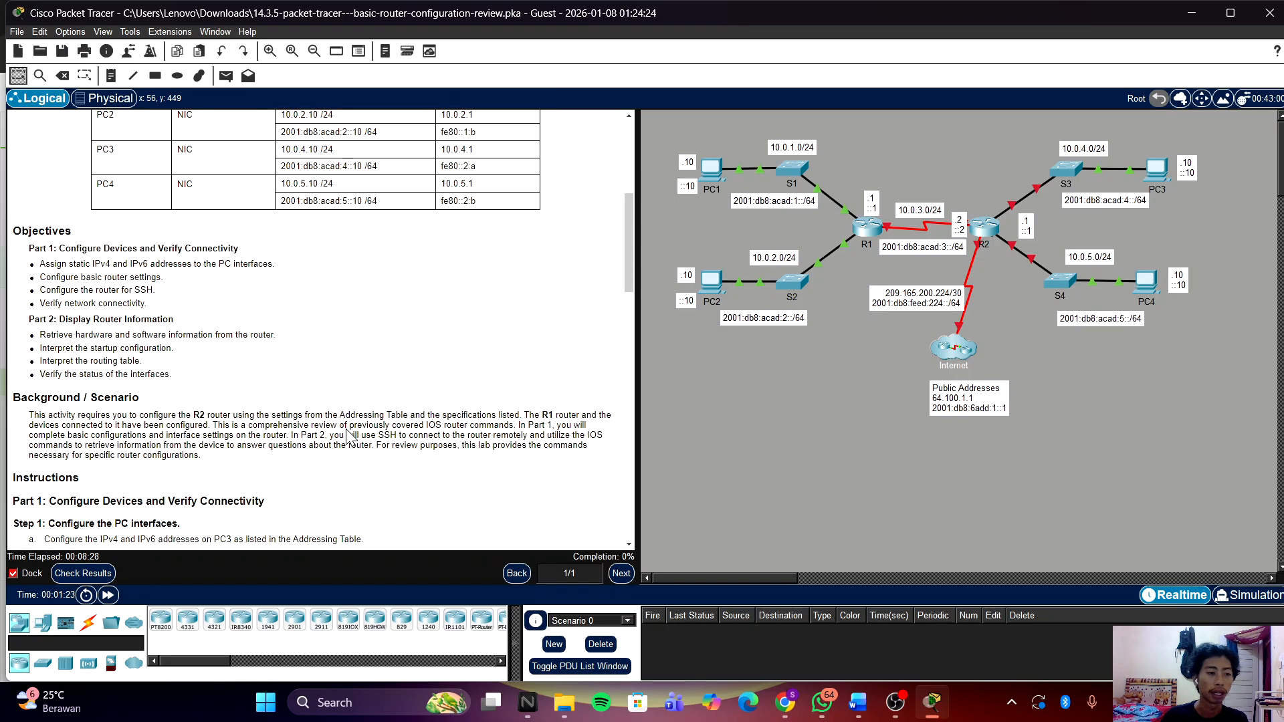
scroll(348, 437, down, 1)
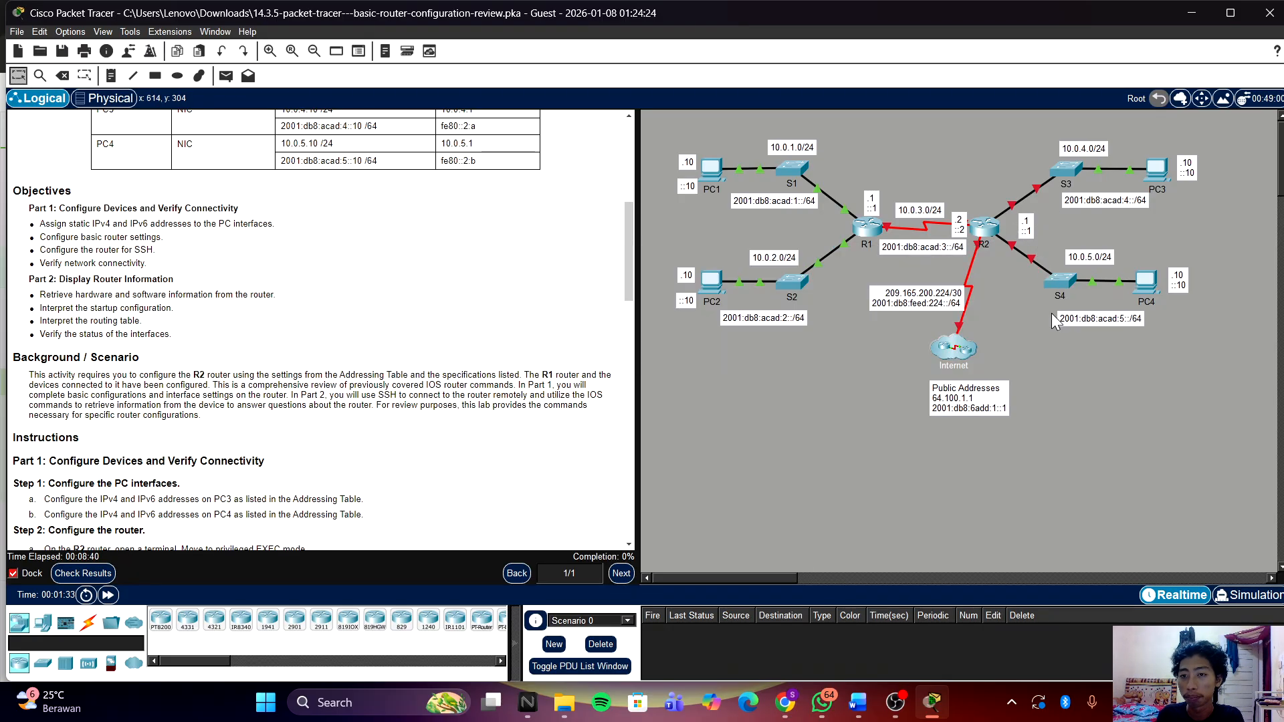
Step: Open router R2's CLI and position its window beside the topology
click(979, 225)
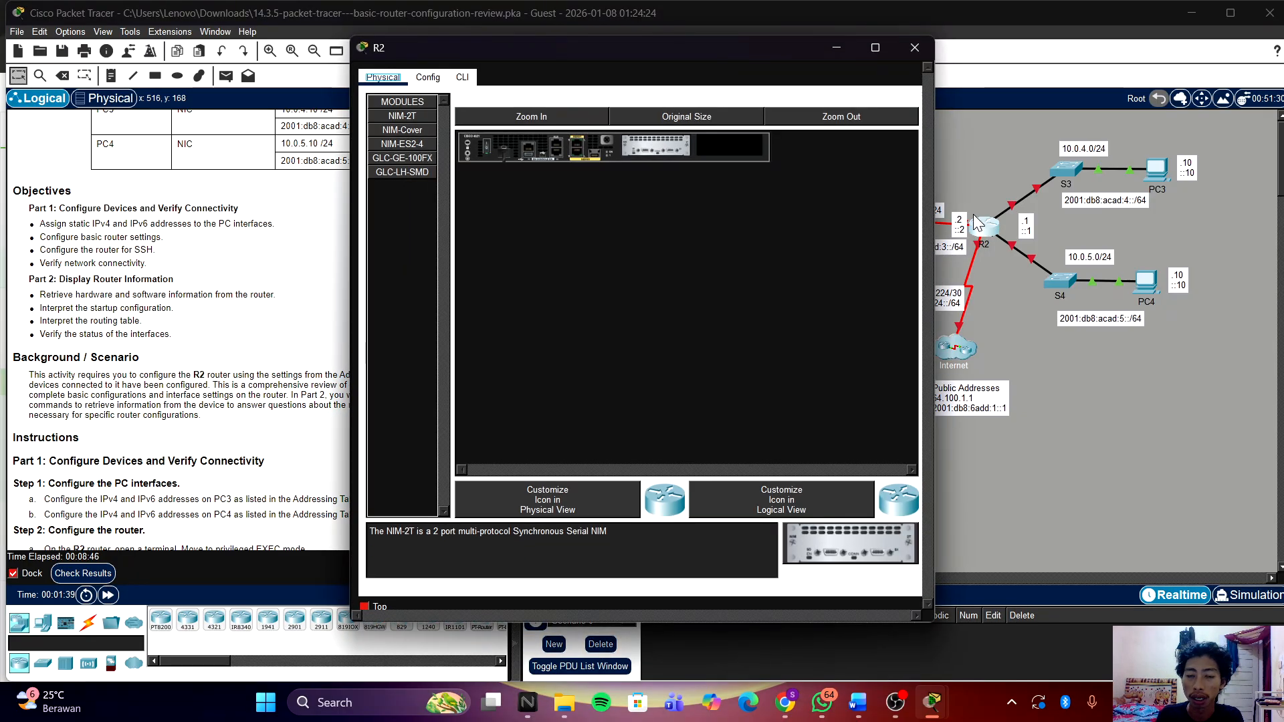
drag(733, 55, 425, 71)
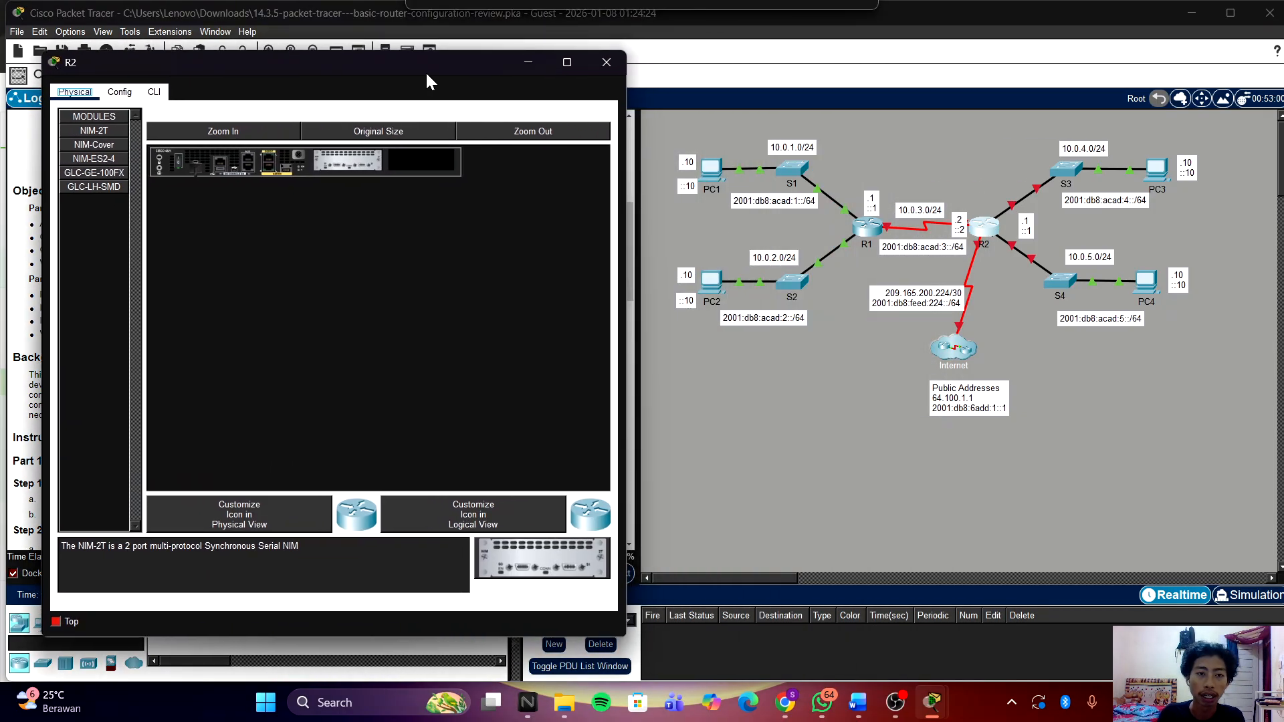
click(161, 94)
drag(256, 66, 862, 57)
scroll(395, 295, up, 8)
click(873, 507)
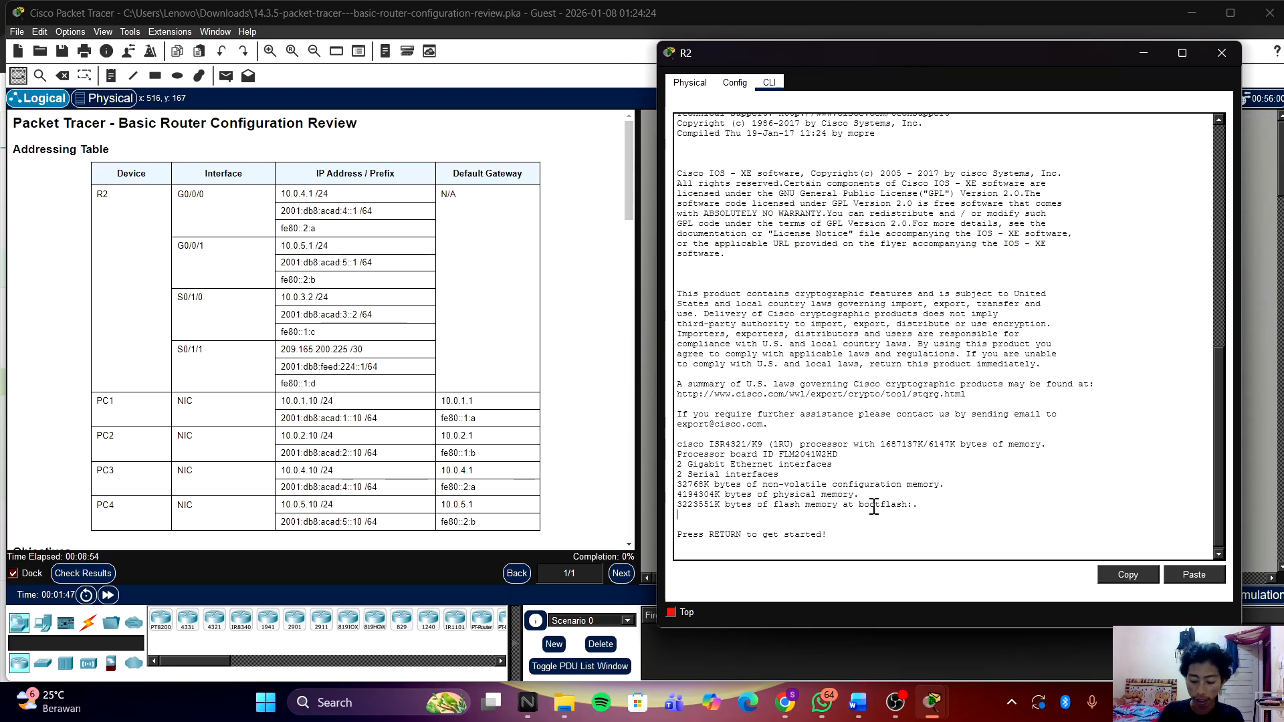
key(Return)
key(Return)
Step: Enter global configuration mode and set the hostname to R2
key(Return)
text(en)
key(Return)
key(Return)
key(Return)
text(c)
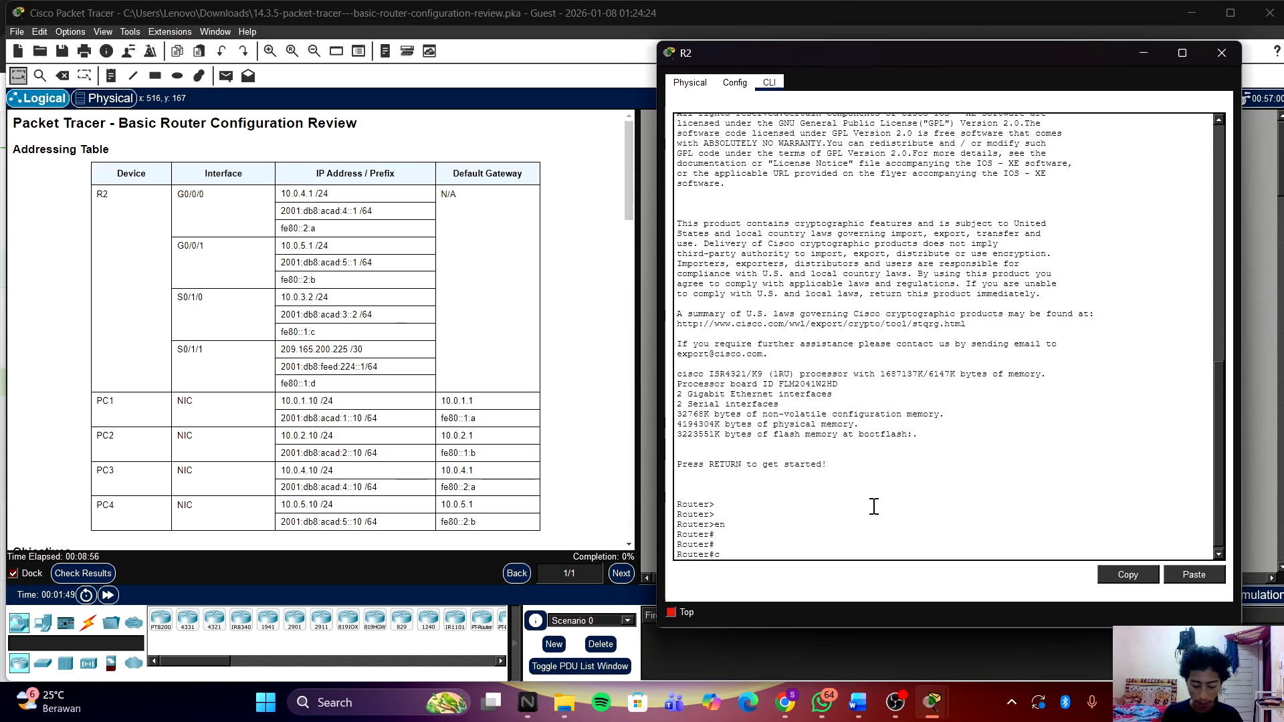
text(onf t)
key(Return)
key(Return)
key(Return)
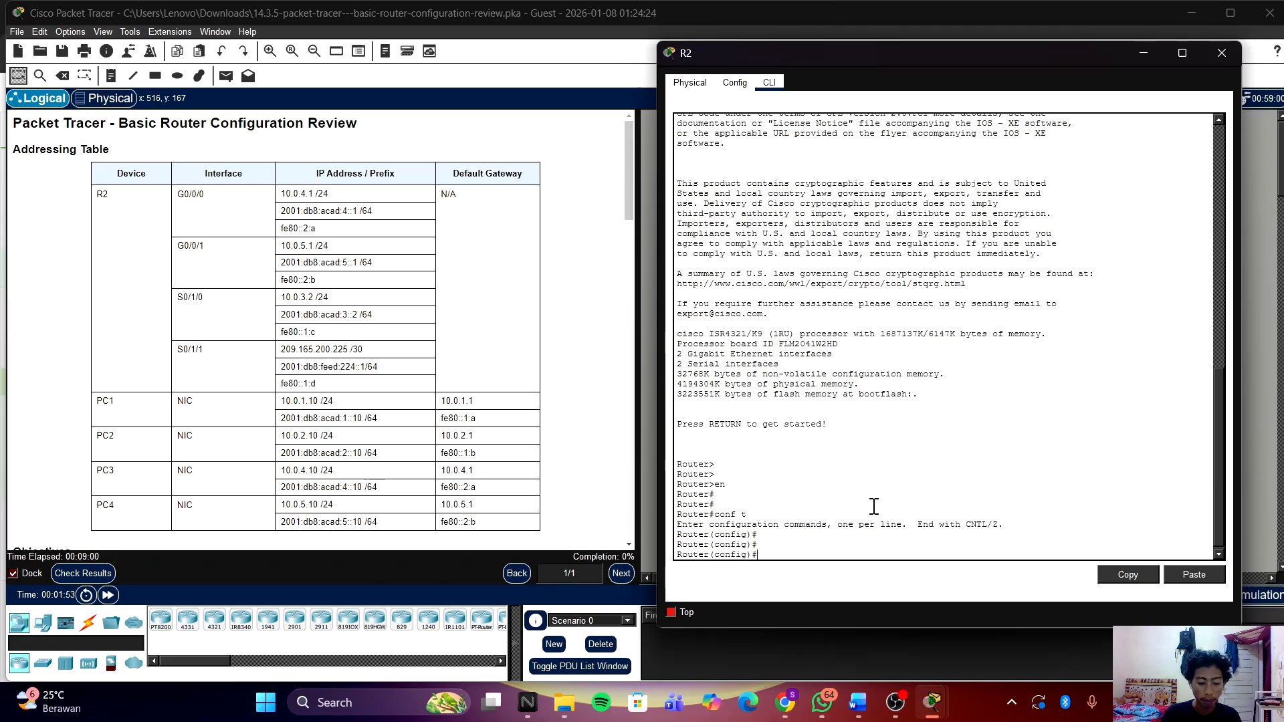
text(ho)
key(Tab)
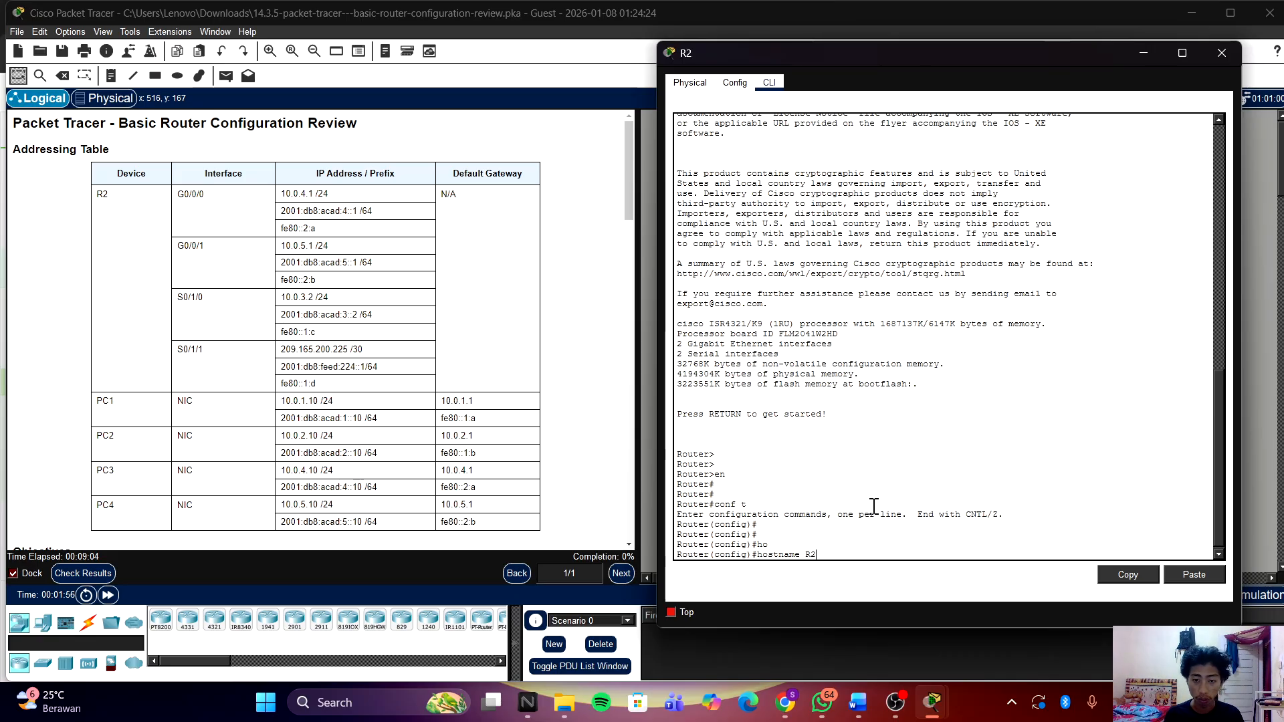
text(R2)
key(Return)
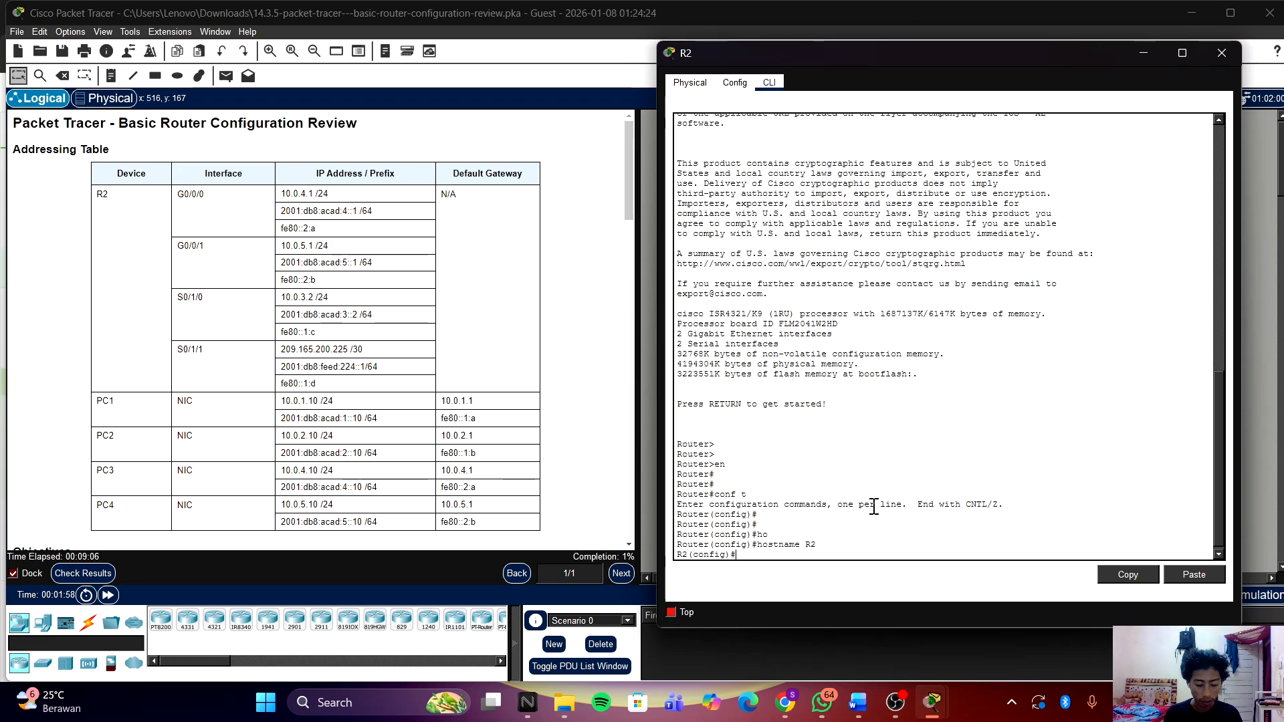
Step: Set an encrypted privileged EXEC password with enable secret, typing the assigned password
text(en)
key(Tab)
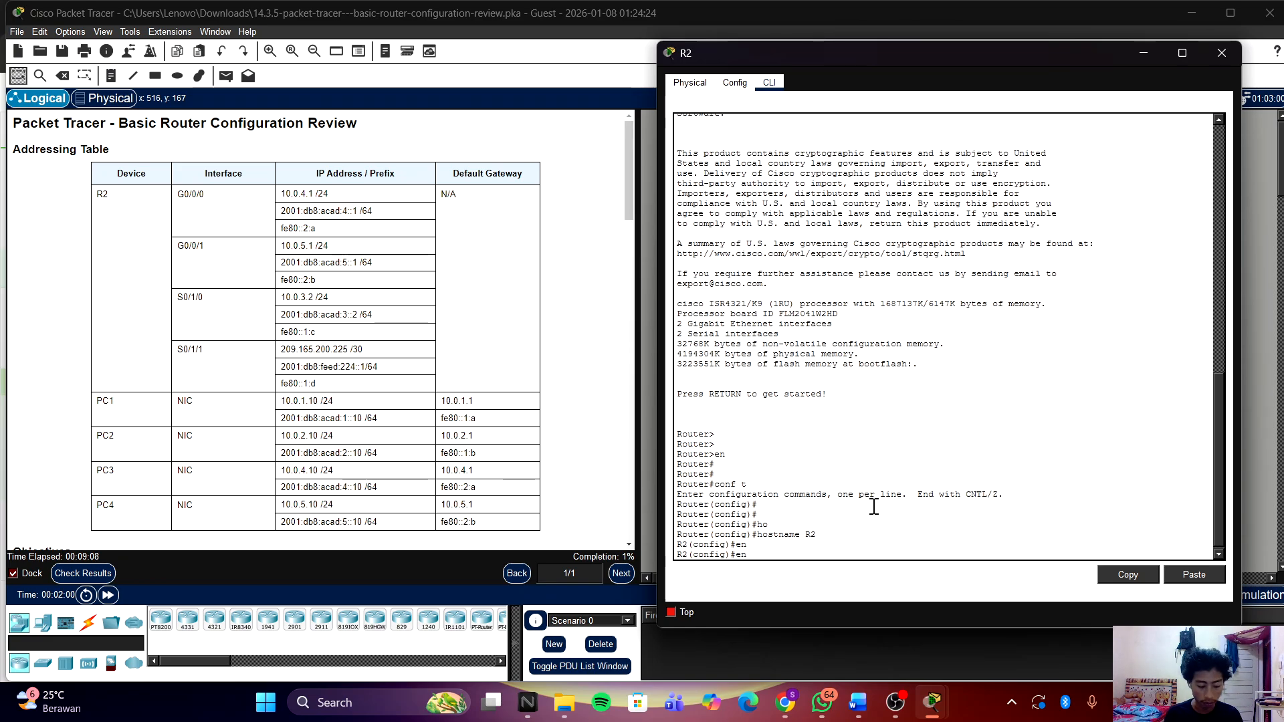
key(Tab)
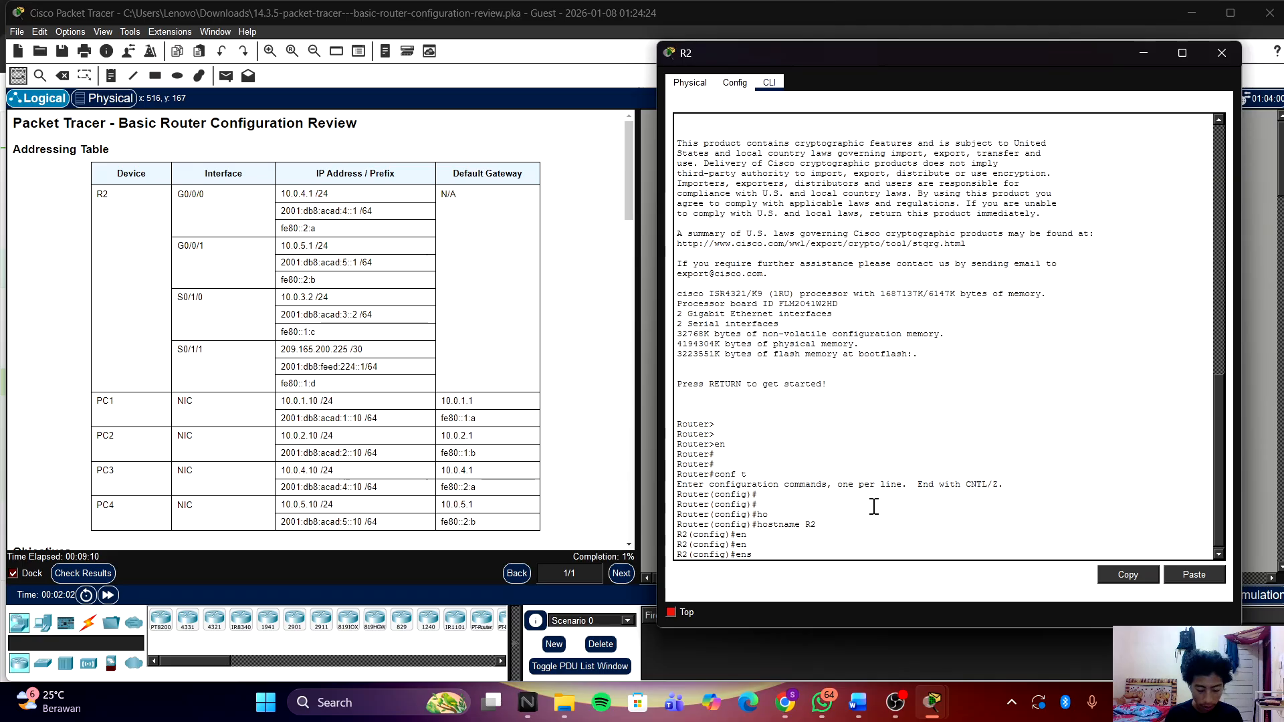
text(se)
key(Tab)
key(BackSpace)
key(BackSpace)
key(BackSpace)
text(en)
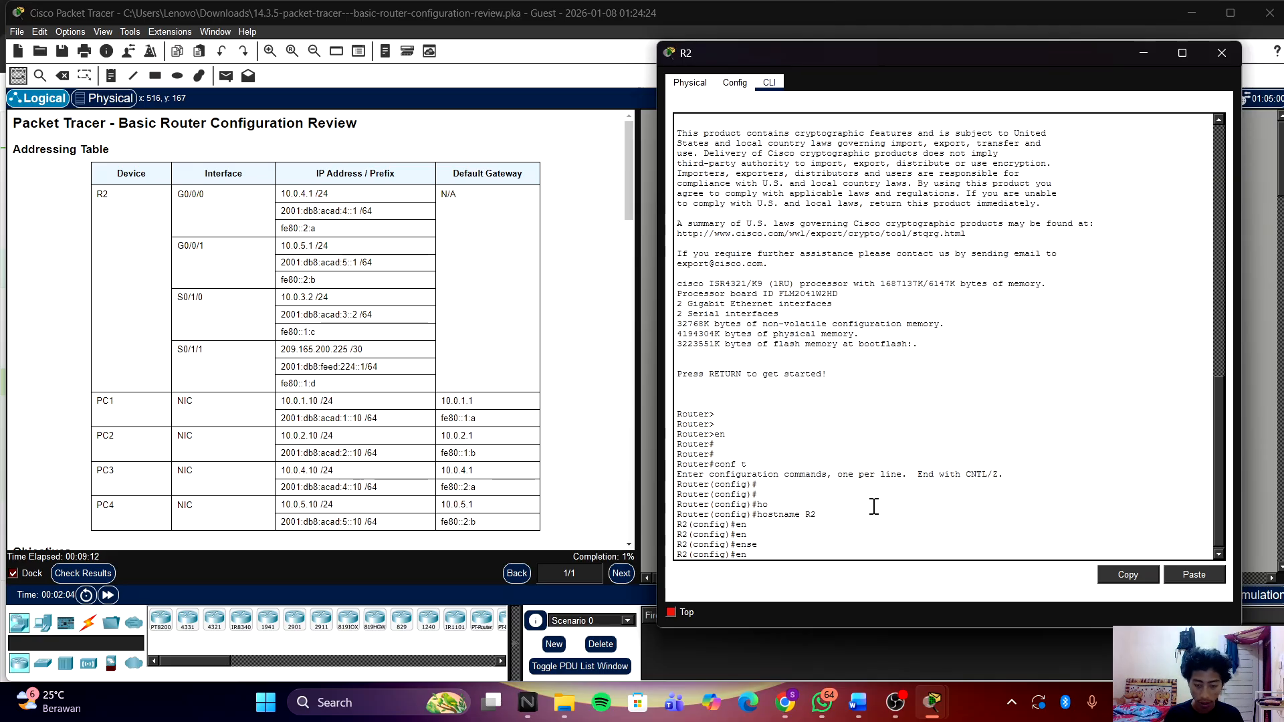
key(Tab)
text(ab)
key(Tab)
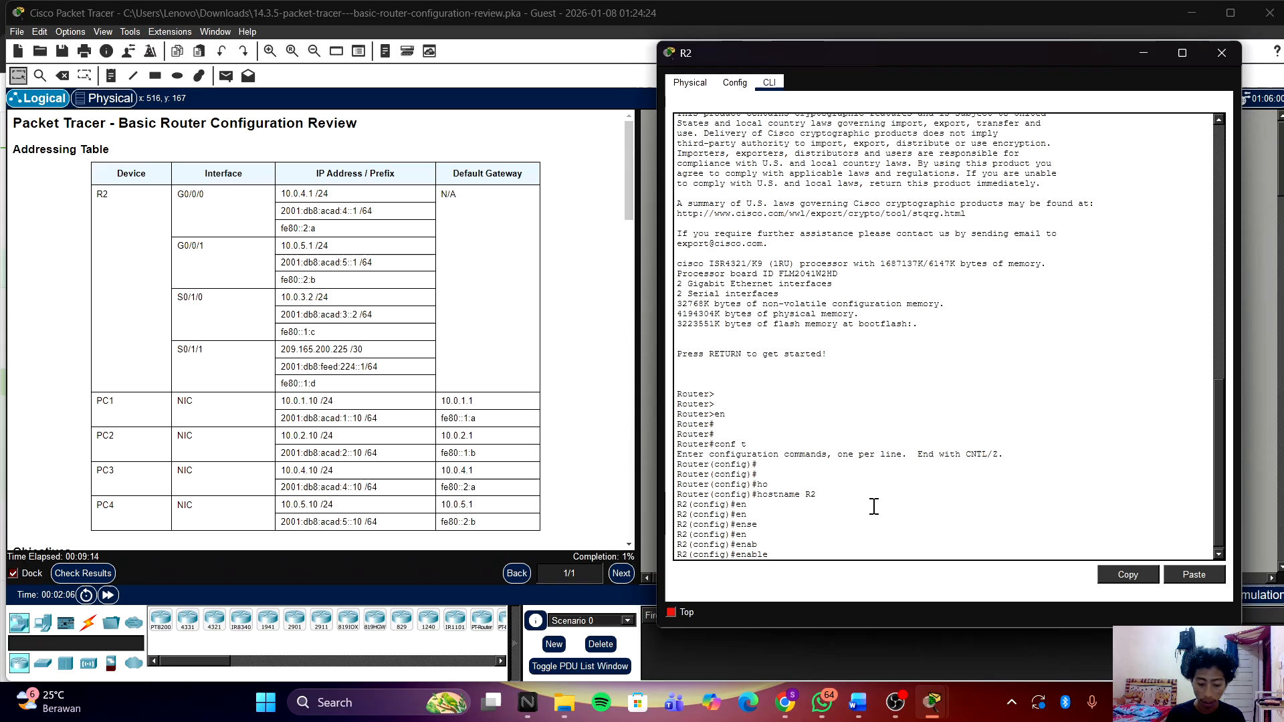
text(sec)
key(Tab)
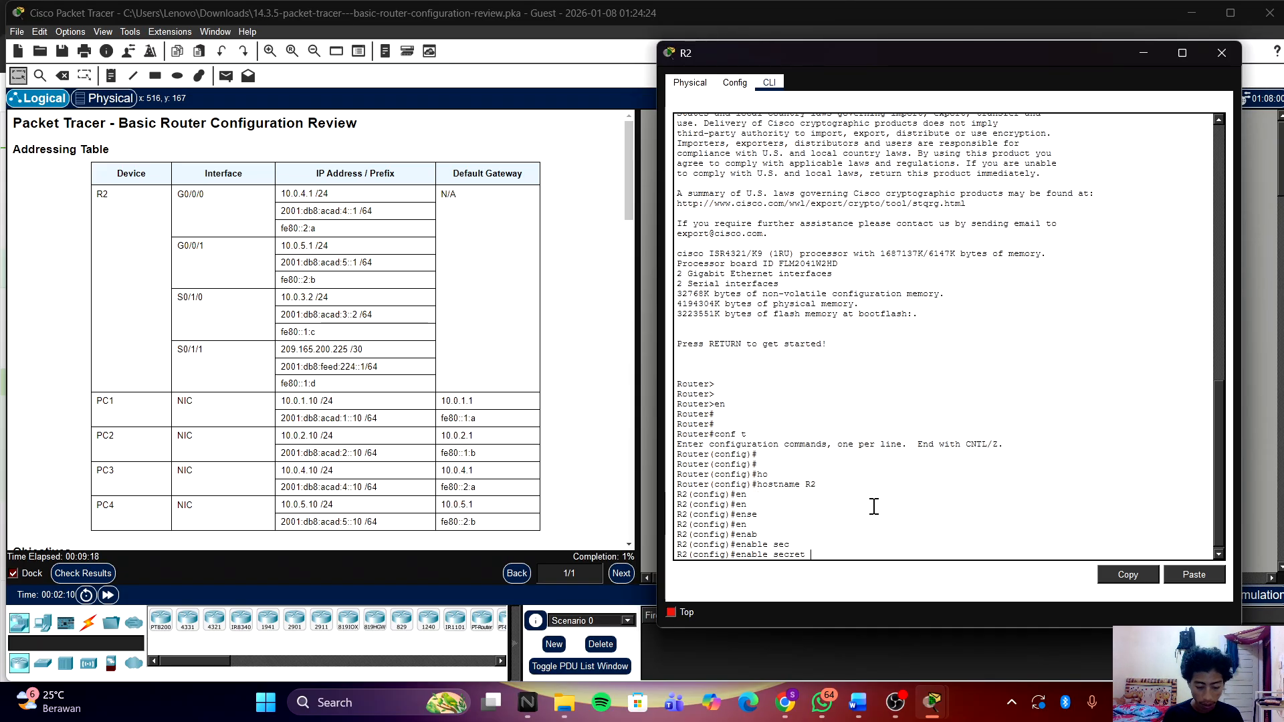
text(cisco123)
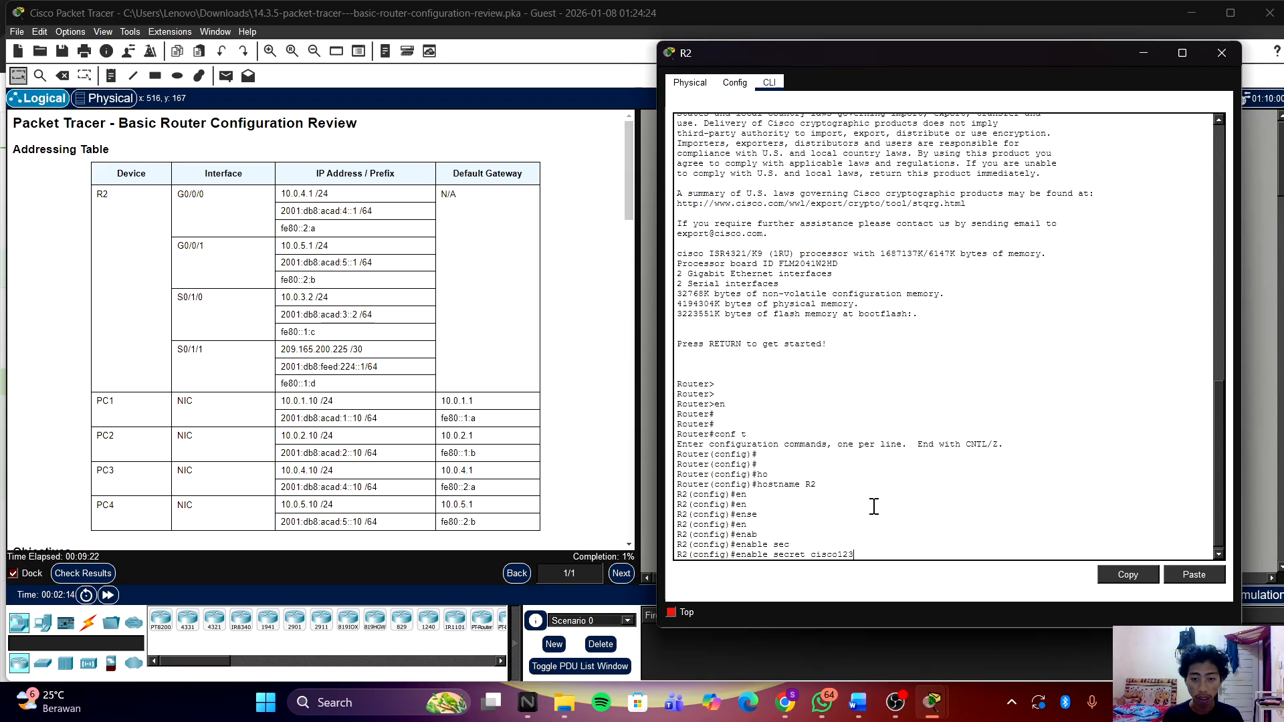
scroll(338, 435, down, 10)
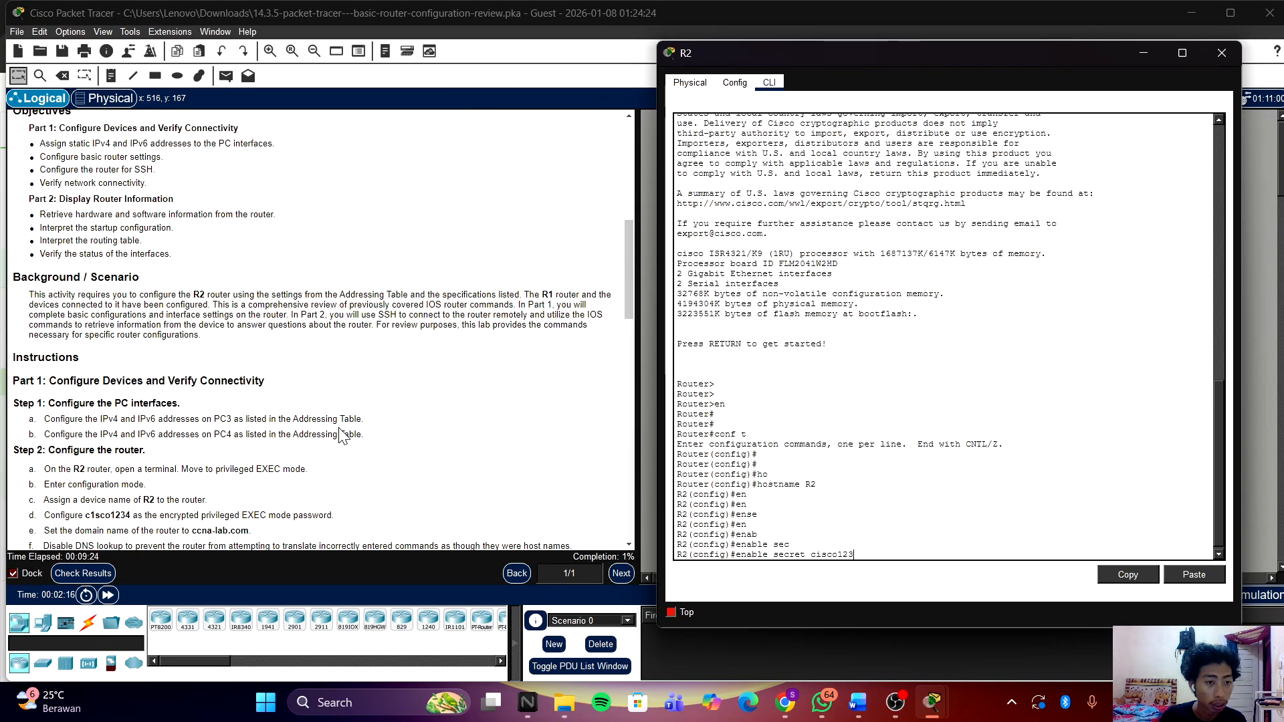
scroll(338, 435, down, 2)
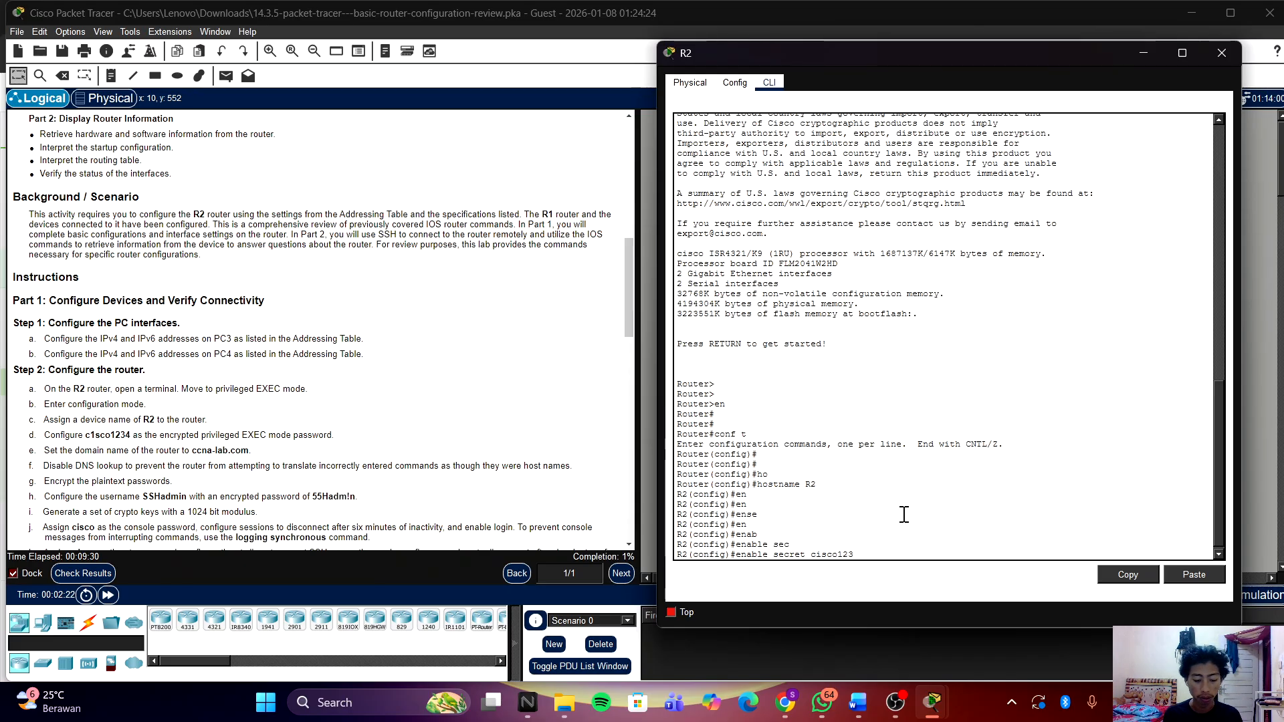
key(BackSpace)
key(BackSpace)
key(BackSpace)
key(BackSpace)
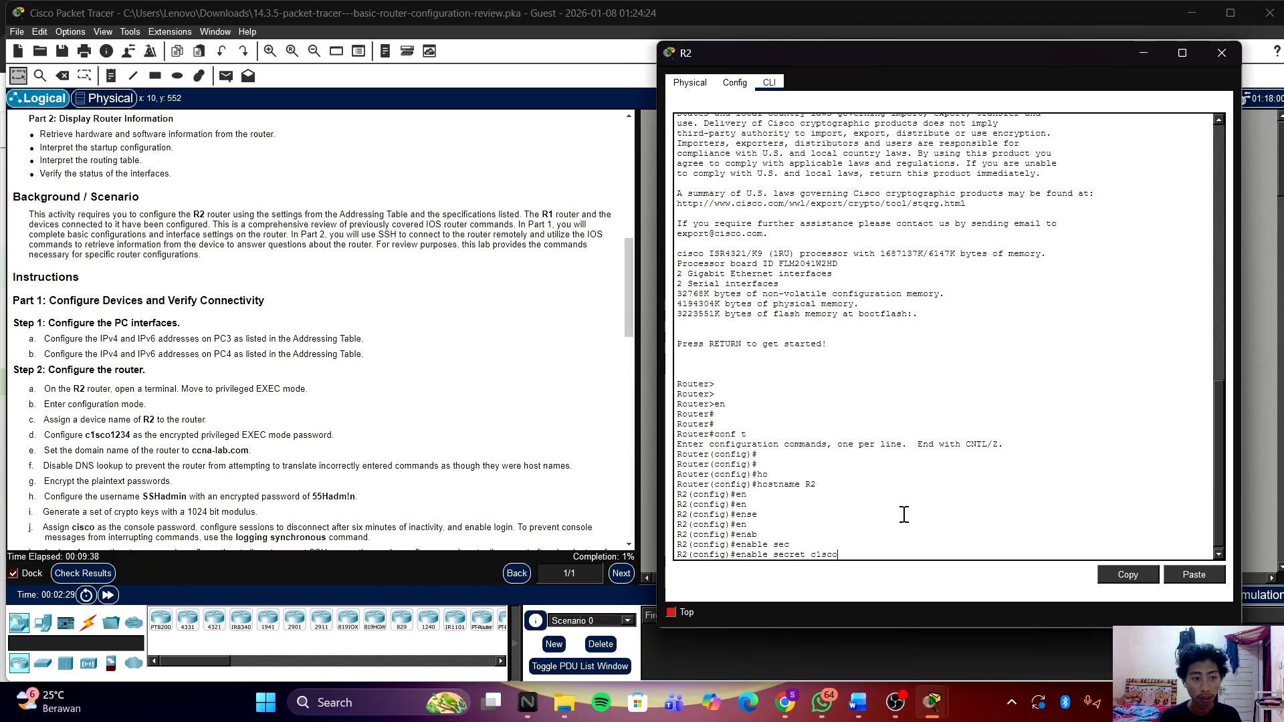
text(123)
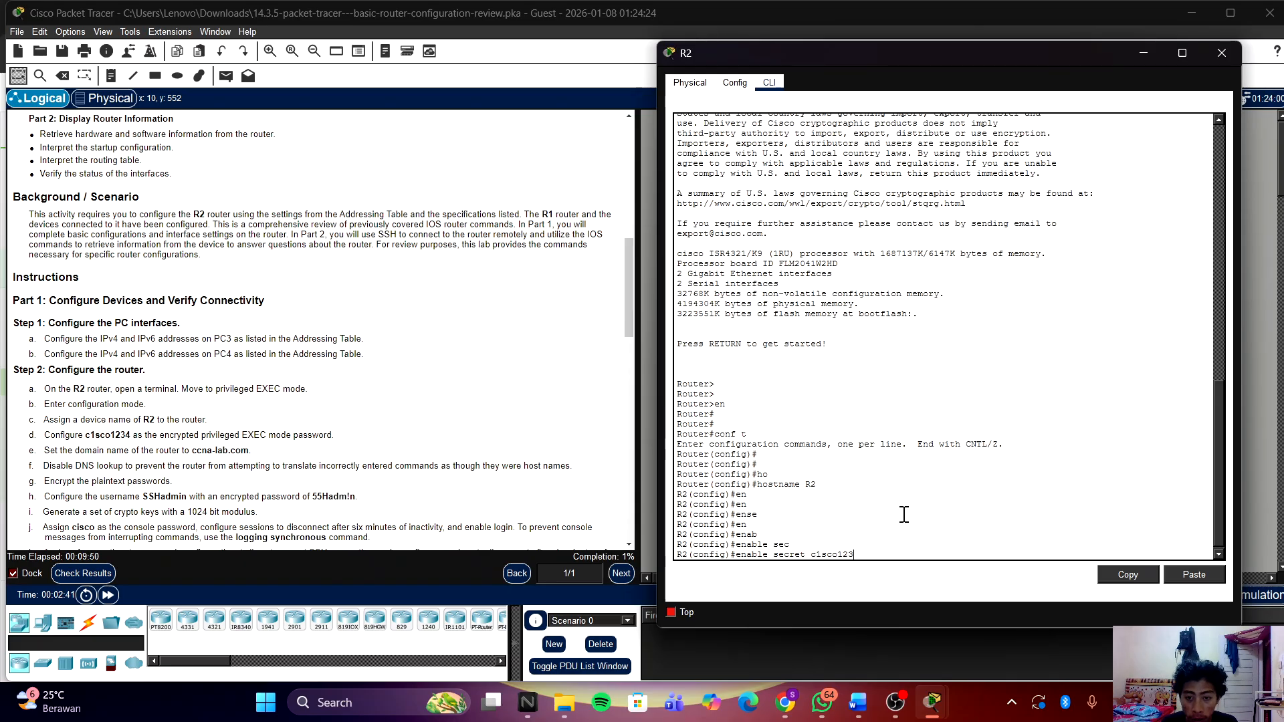
text(4)
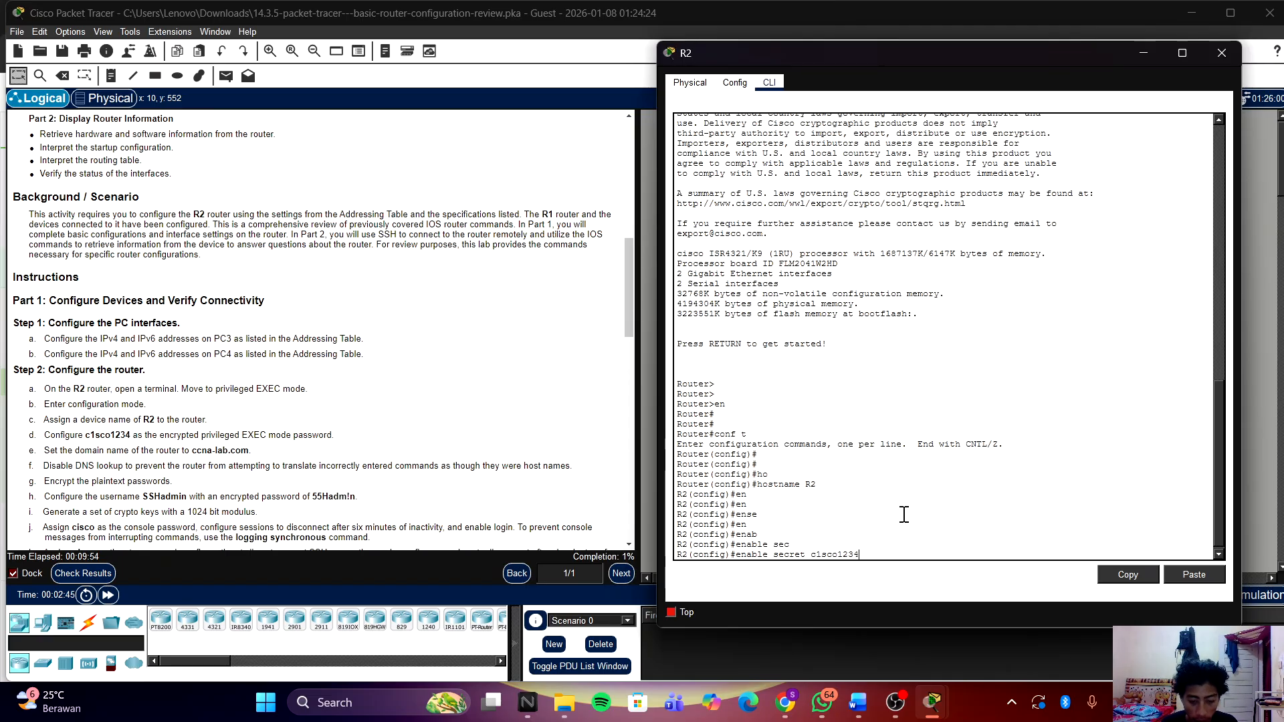
key(Return)
Step: Set R2's domain name to ccna-lab.com with ip domain-name
text(ip)
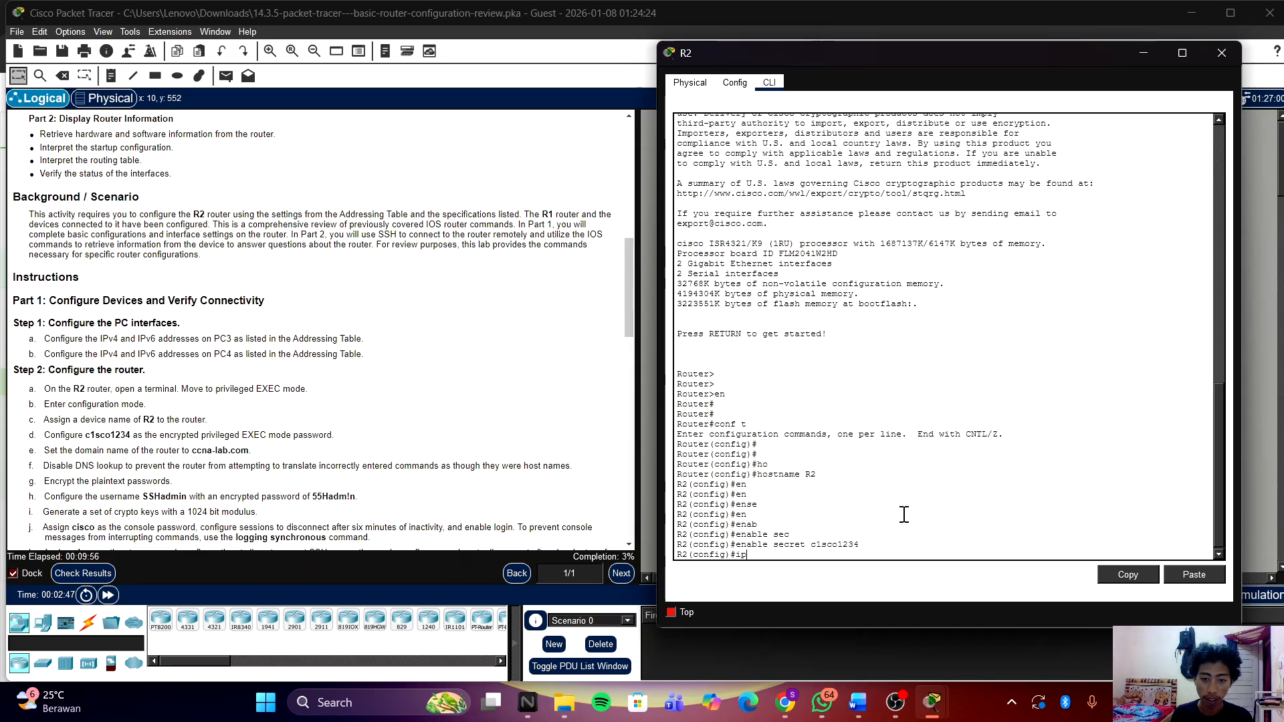
key(Tab)
key(Tab)
text(do)
key(Tab)
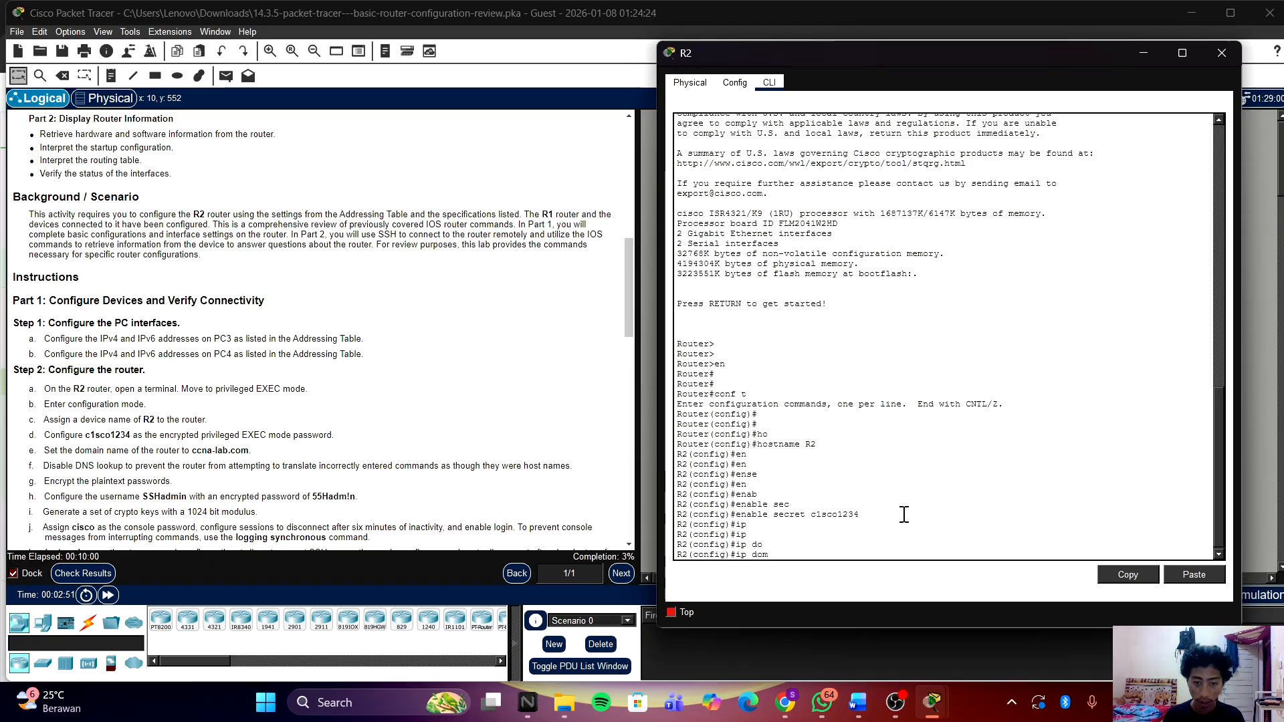
text(m)
key(Tab)
text(a)
key(Tab)
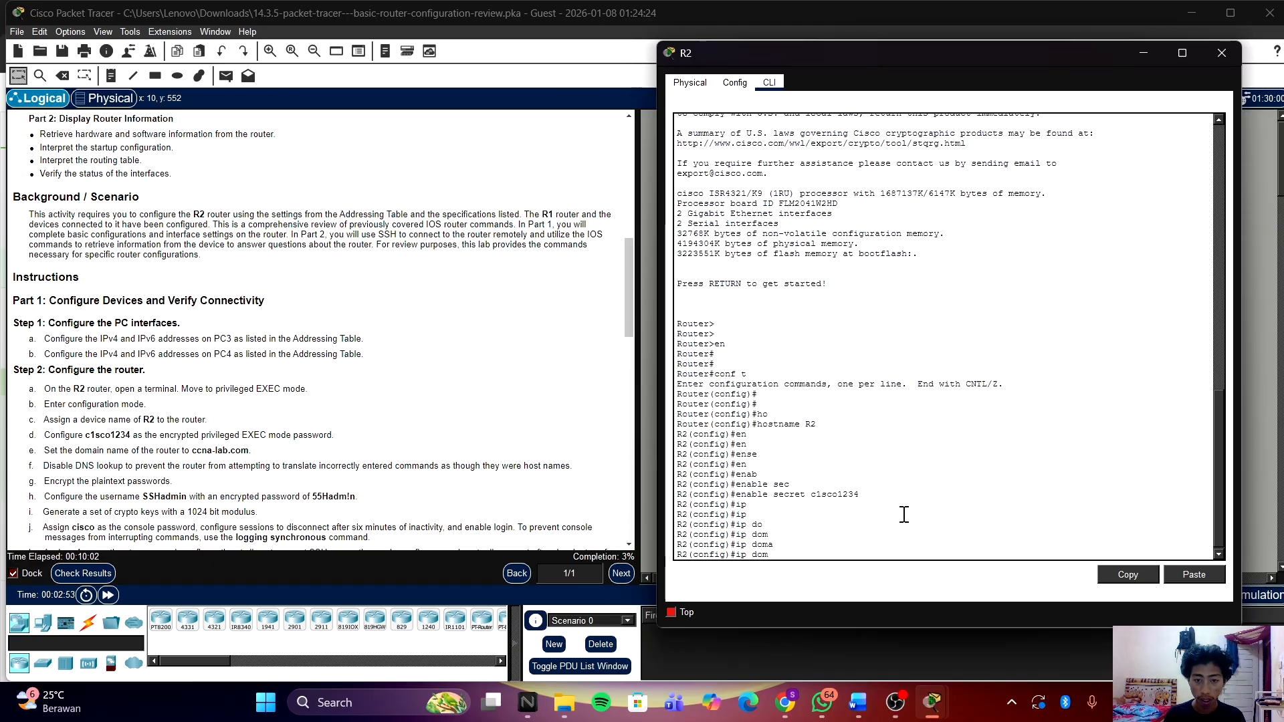
key(BackSpace)
key(BackSpace)
key(BackSpace)
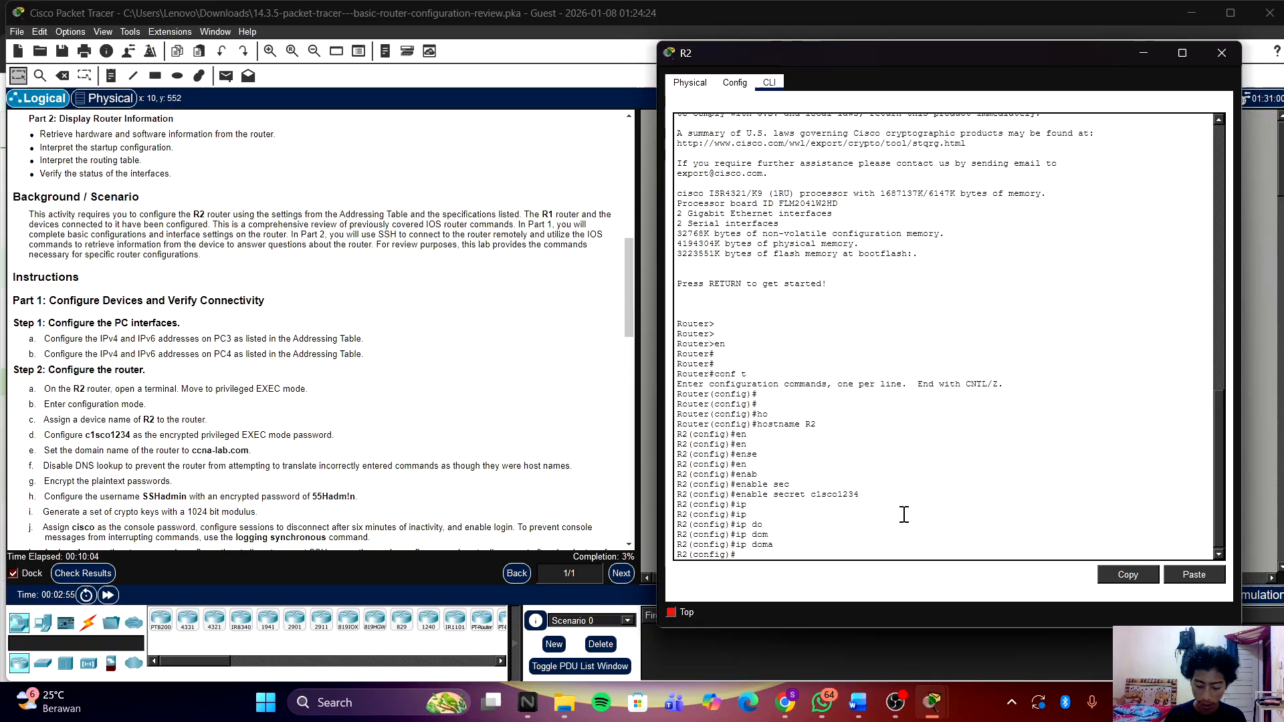
text(dom)
key(Tab)
text(ai)
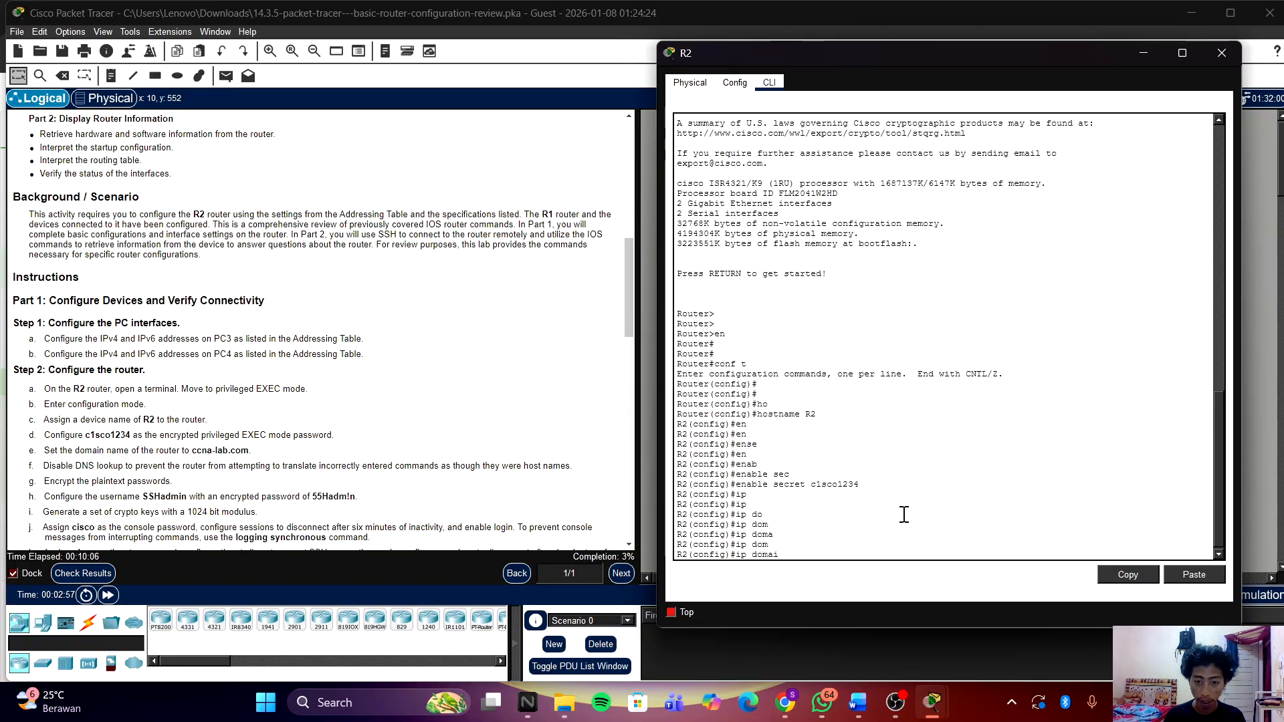
key(Tab)
text(n-)
key(Tab)
text(n)
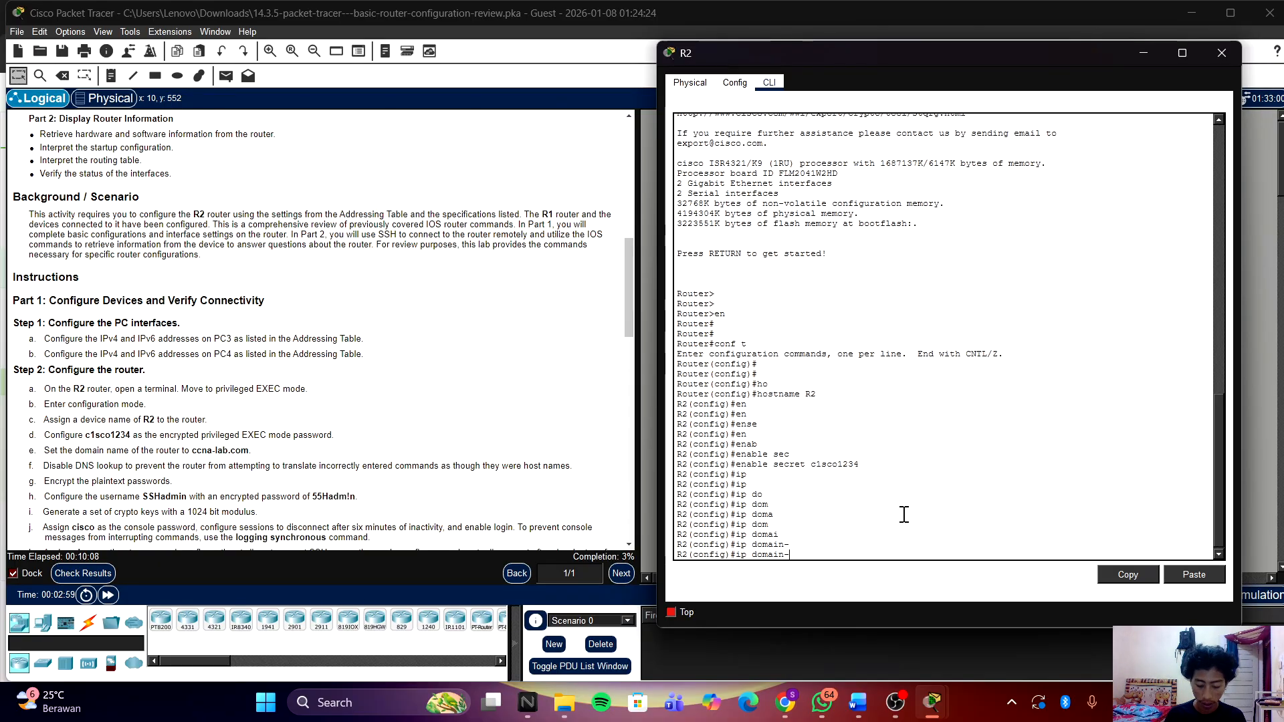
key(Tab)
text(ame m)
key(BackSpace)
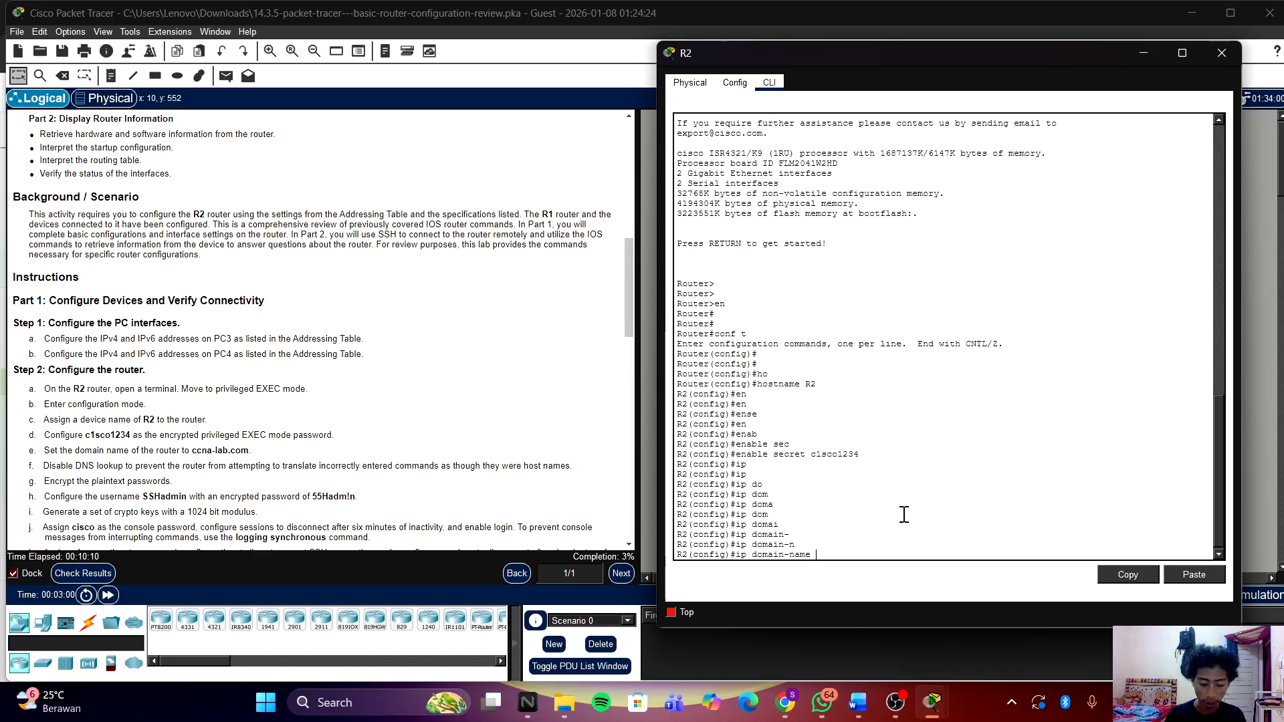
text(ccn)
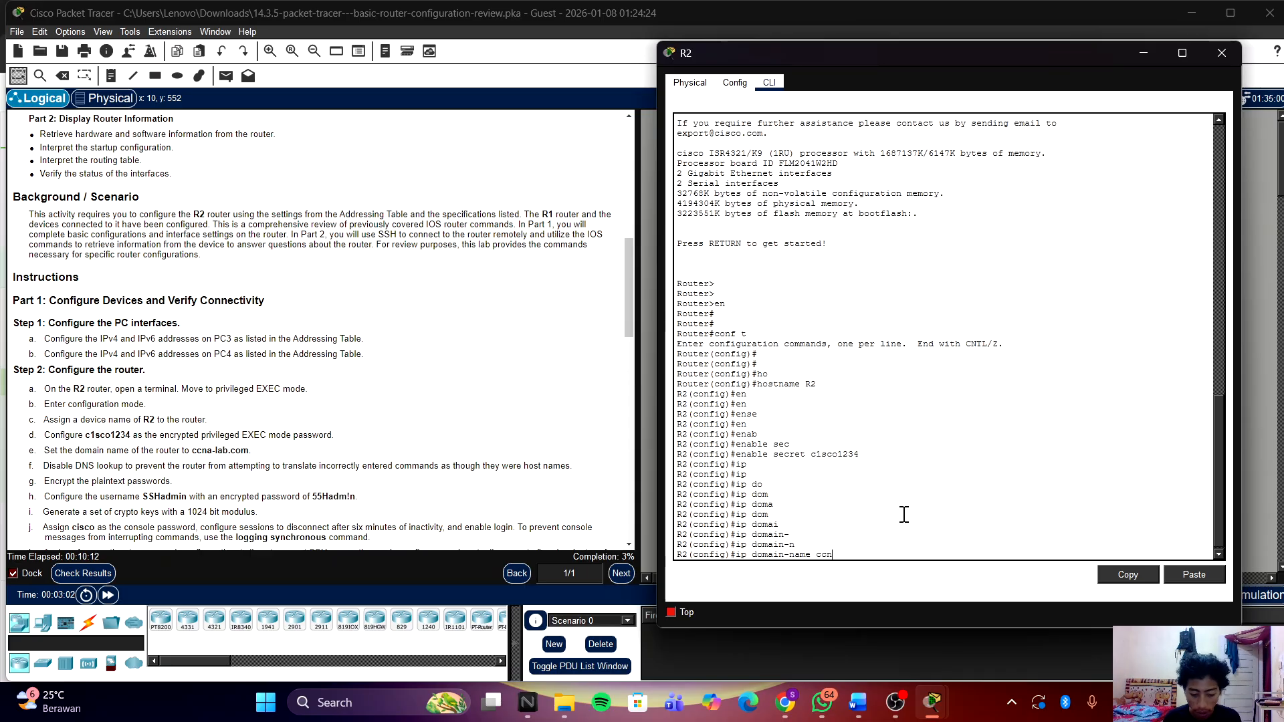
text(a-klab)
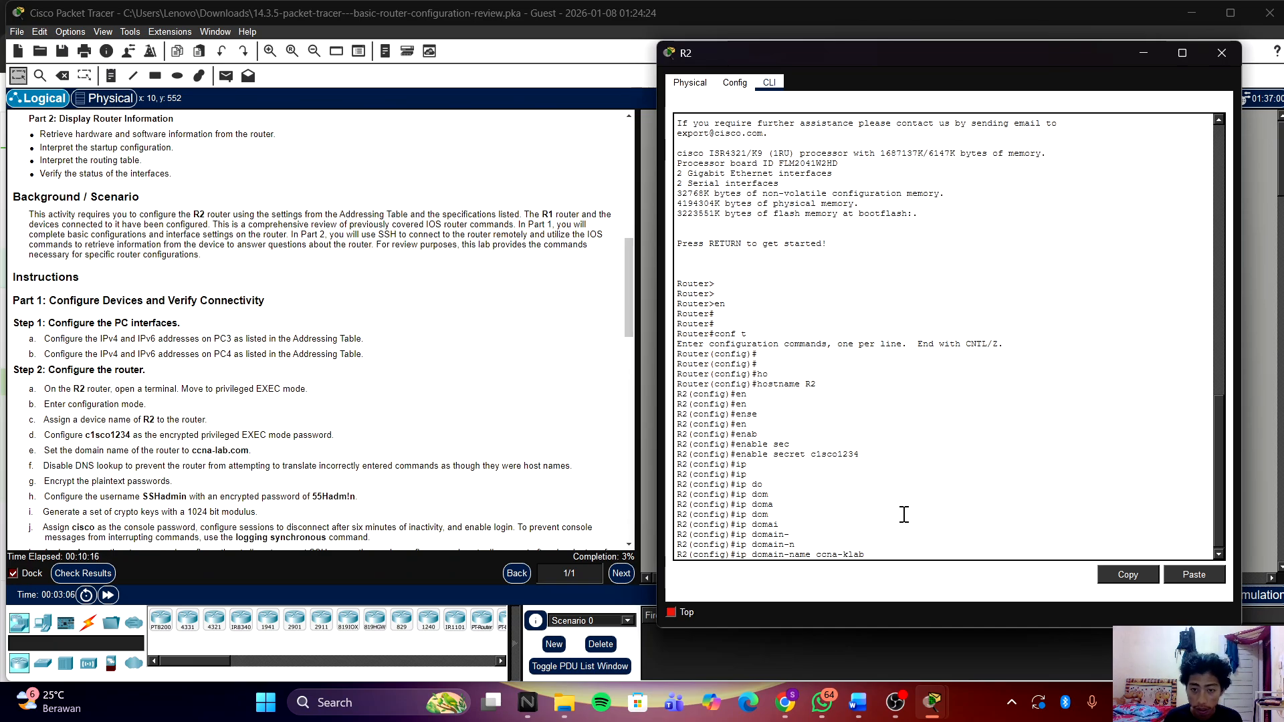
key(BackSpace)
key(BackSpace)
key(BackSpace)
key(BackSpace)
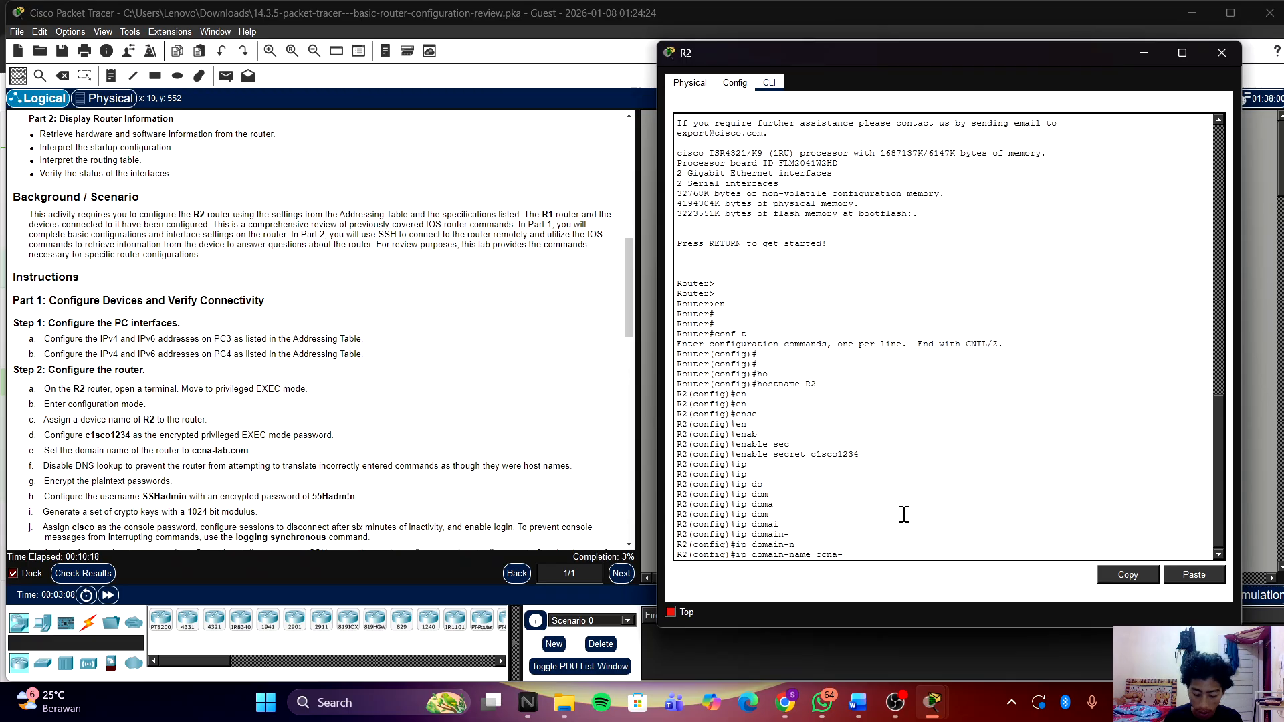
key(Tab)
text(lab)
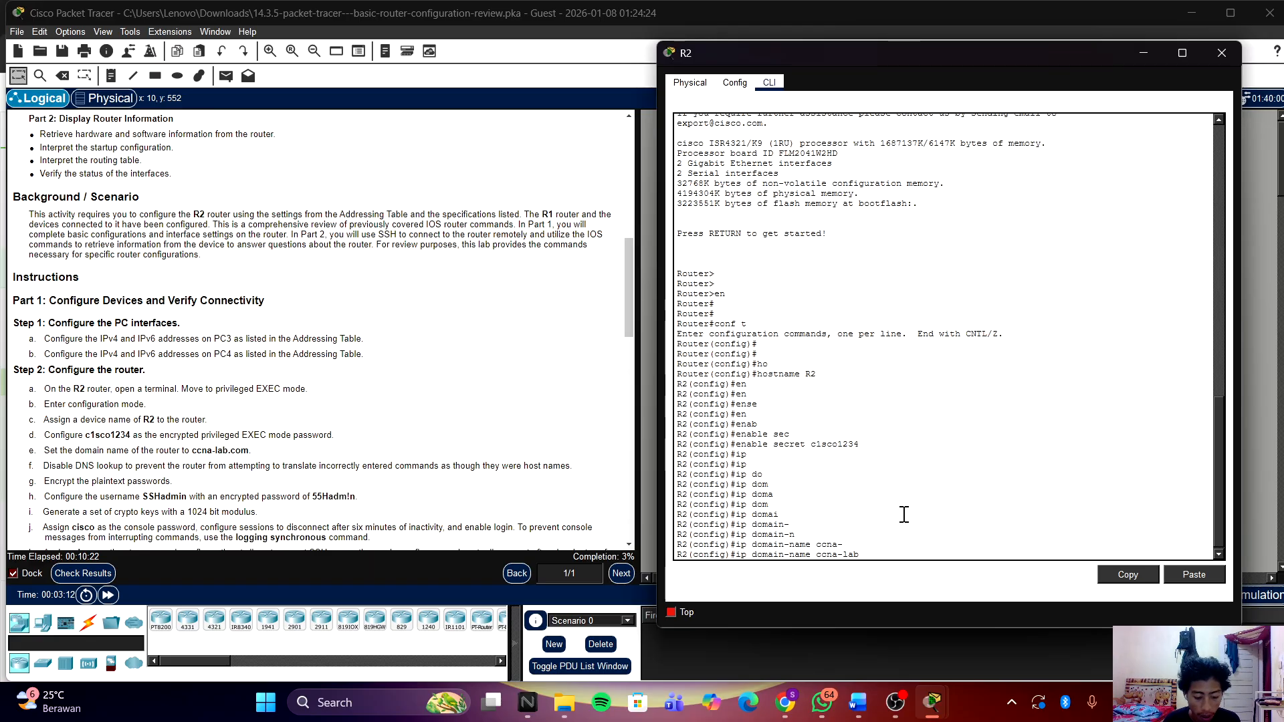
text(.com)
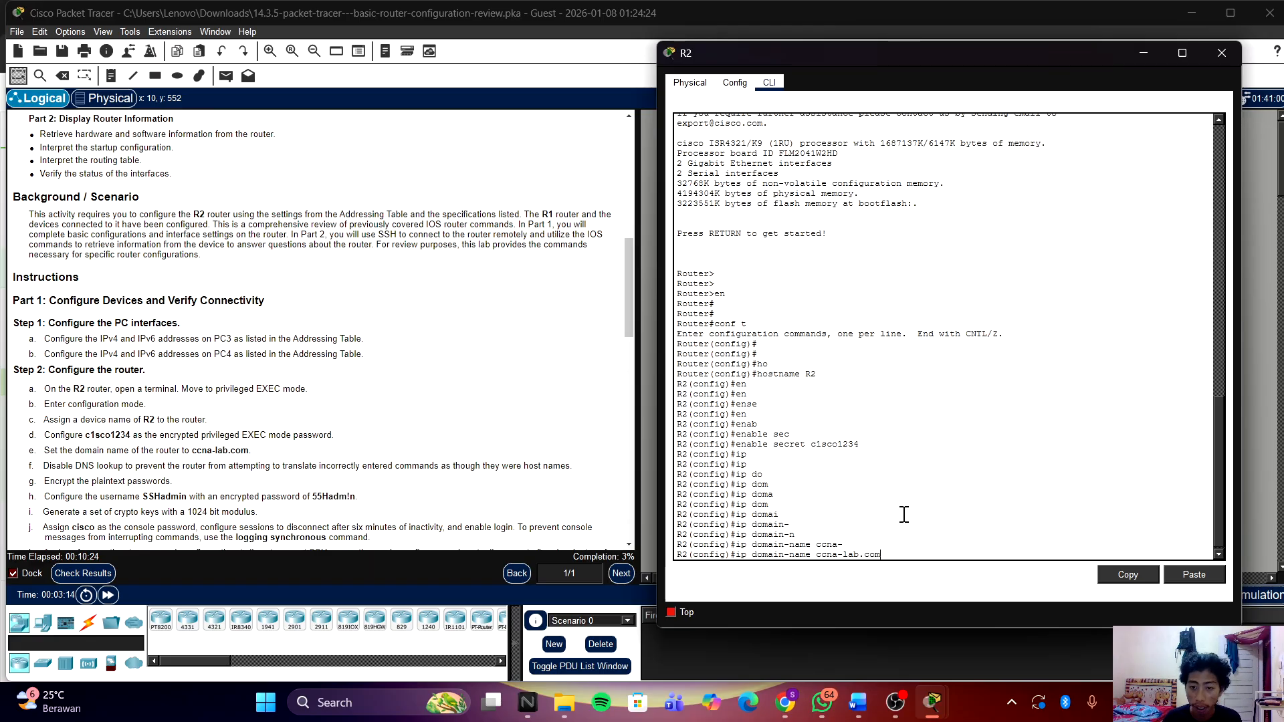
key(Return)
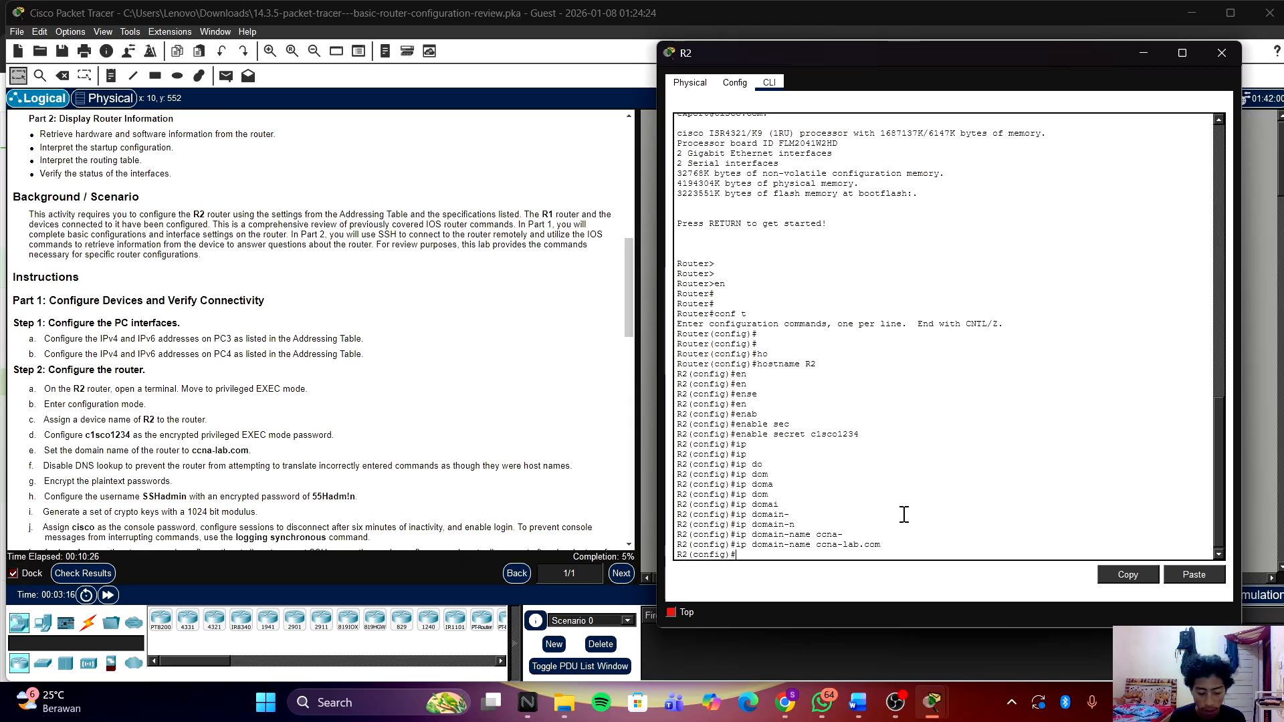
Step: Disable DNS lookup with 'no ip domain lookup'
text(no)
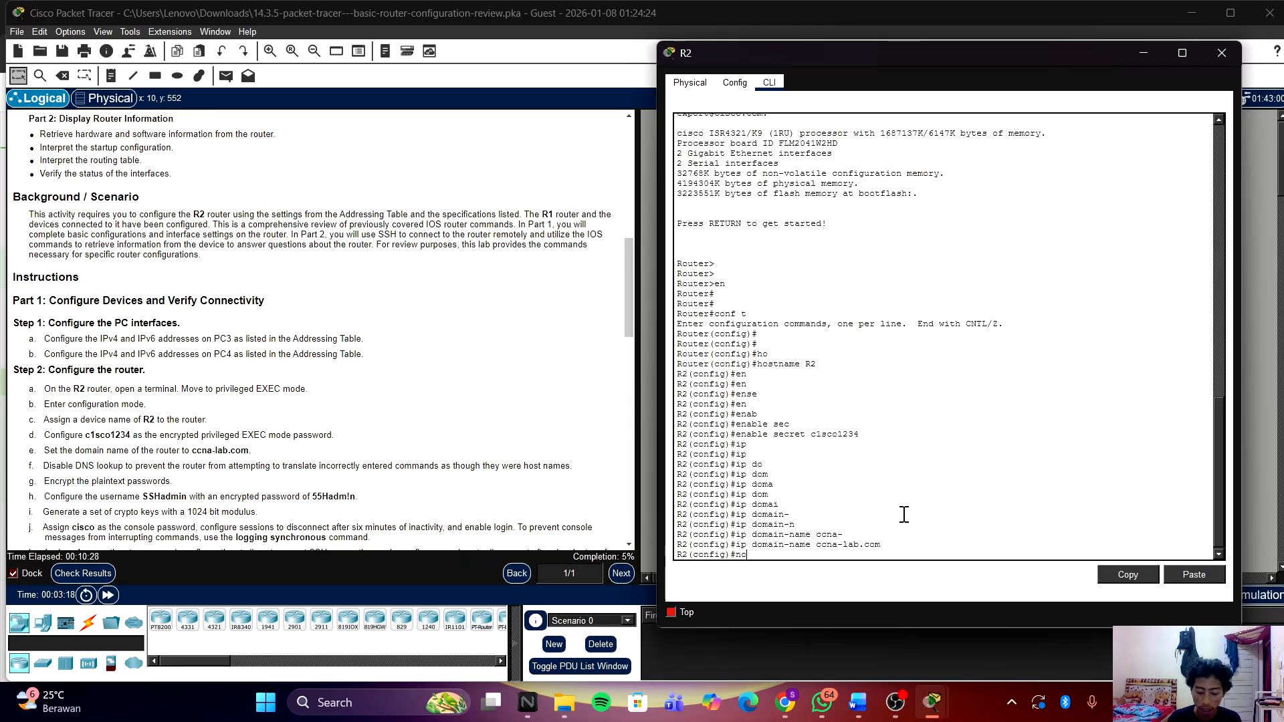
text( i)
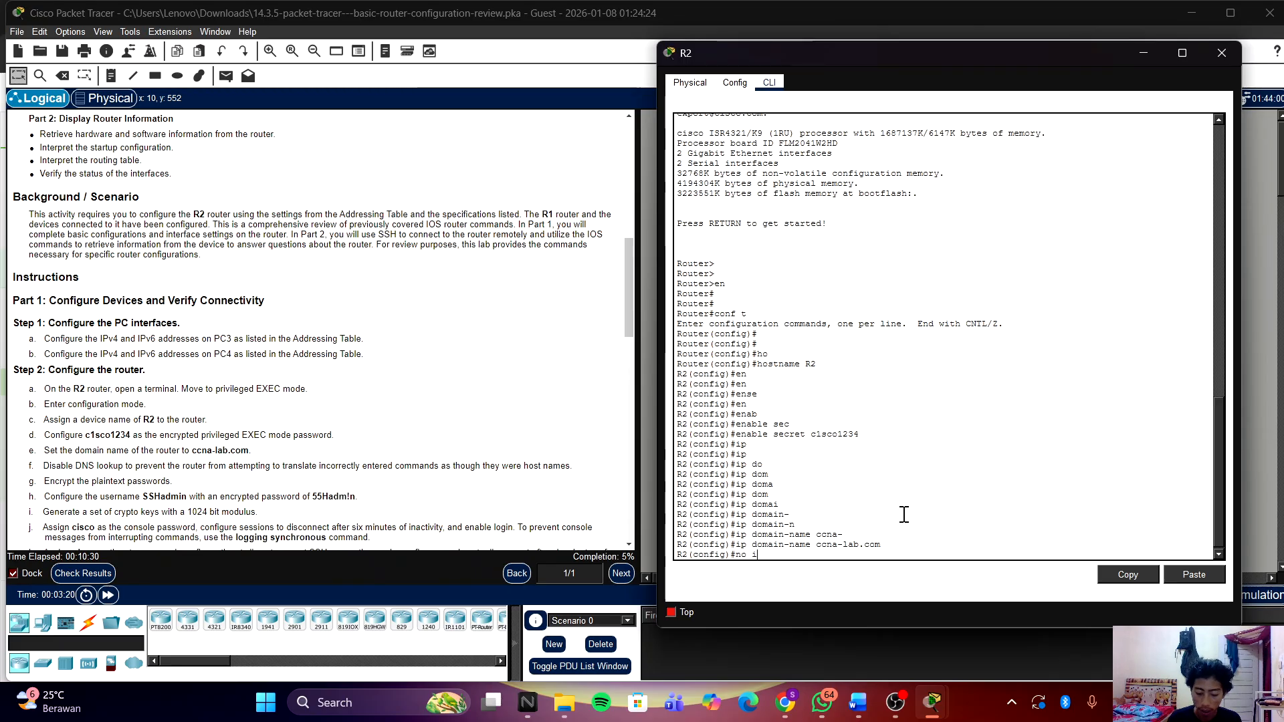
text(p do)
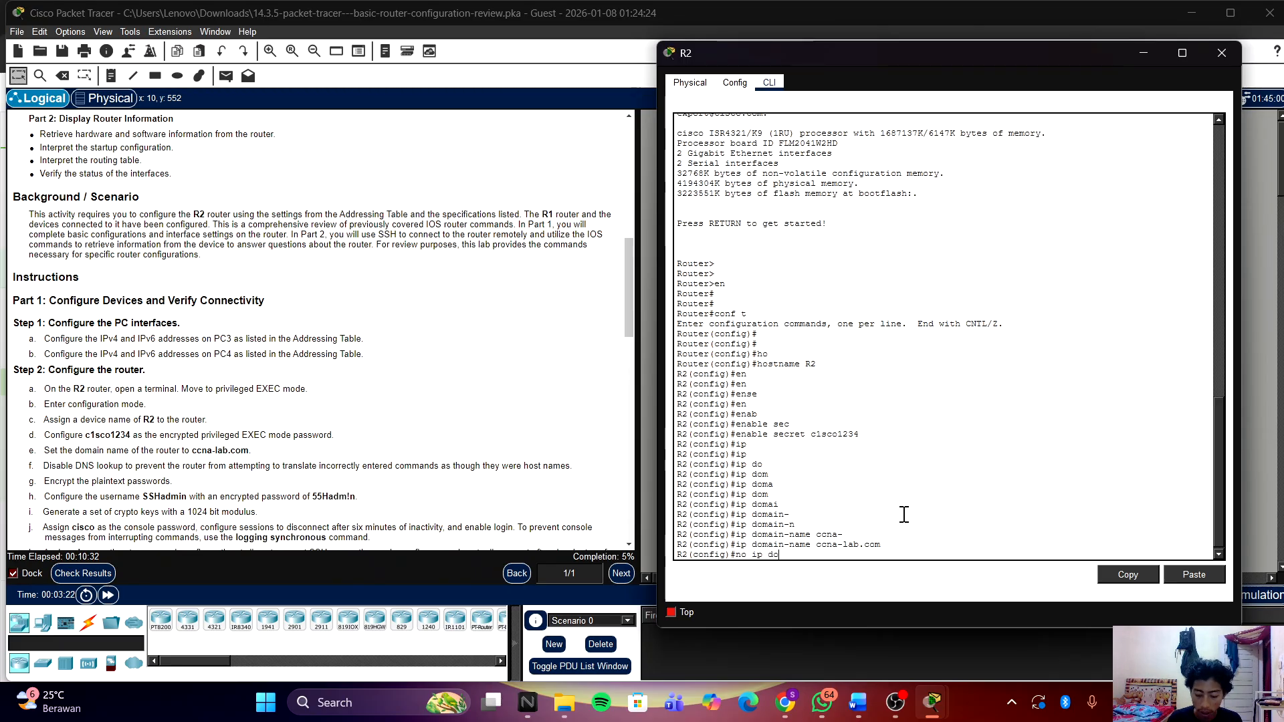
text(mai)
key(Tab)
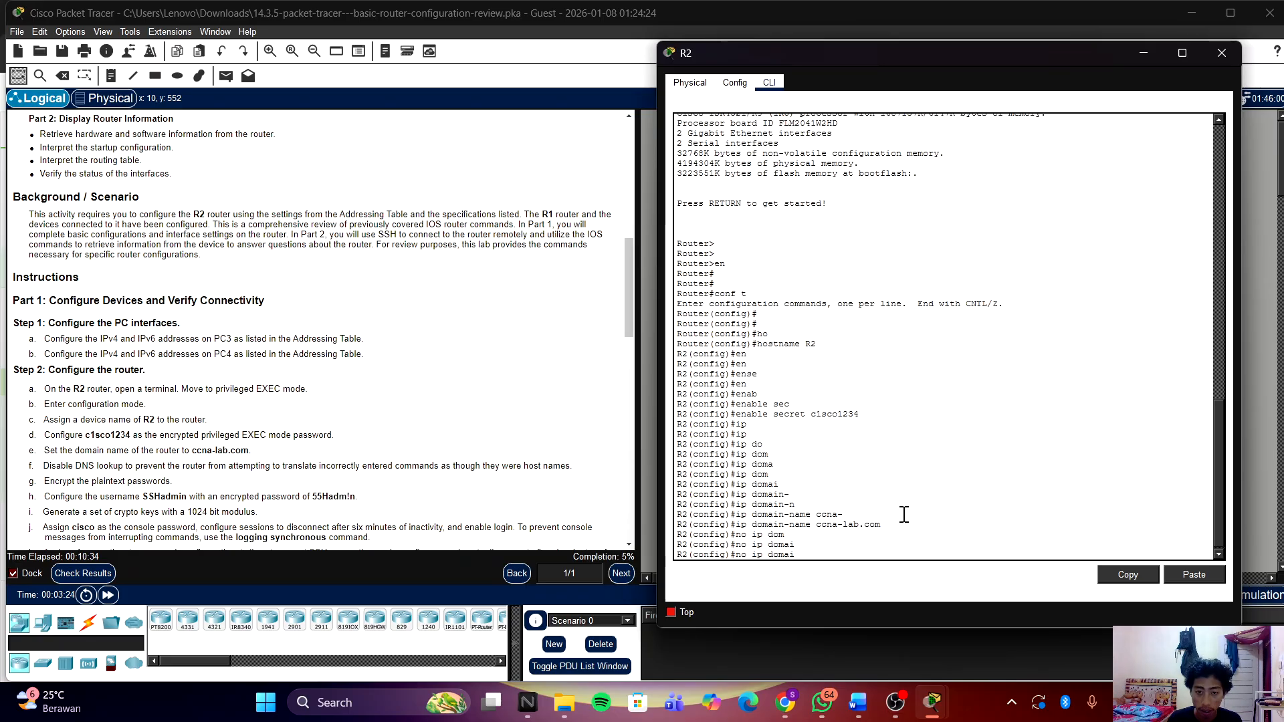
text(n)
key(Tab)
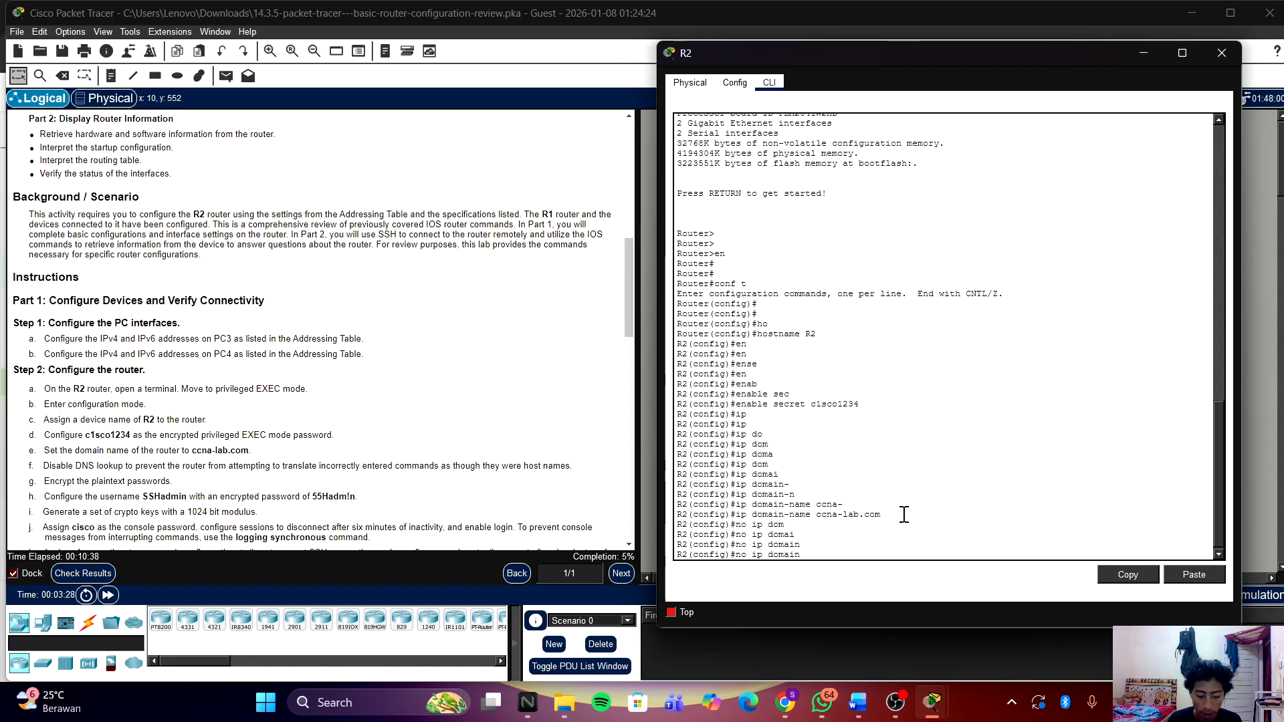
text(loo)
key(Tab)
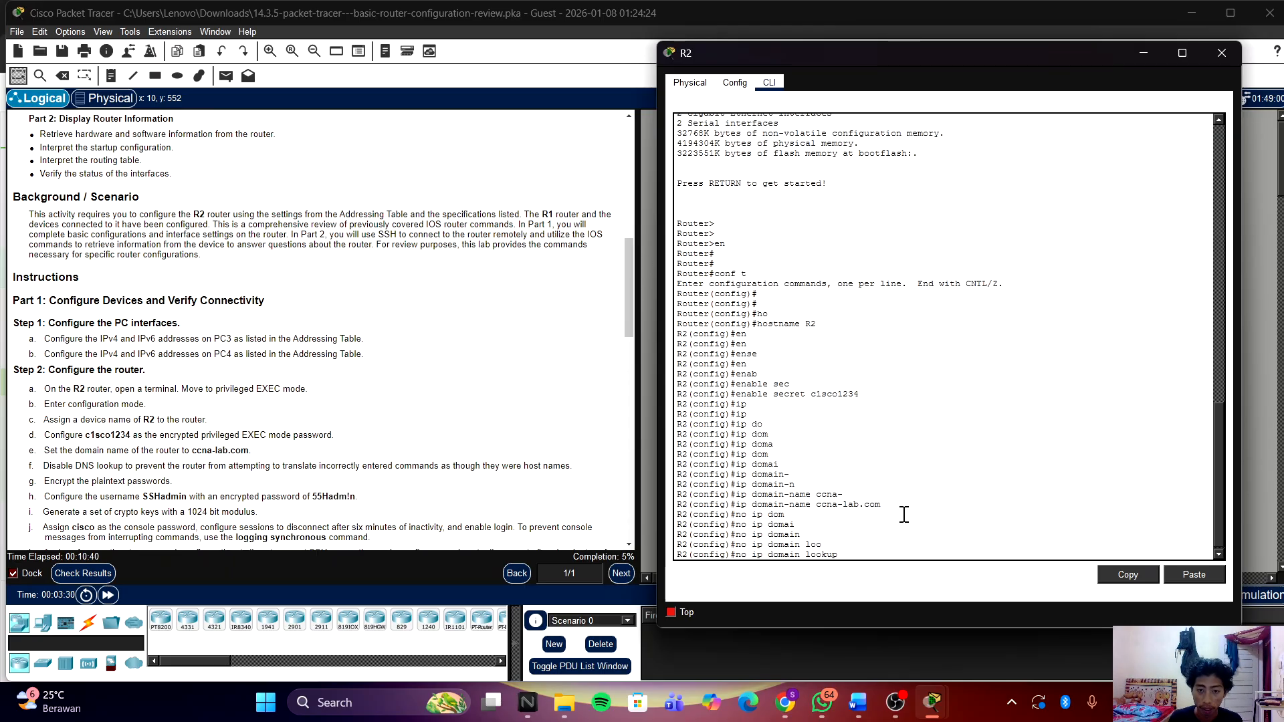
key(Return)
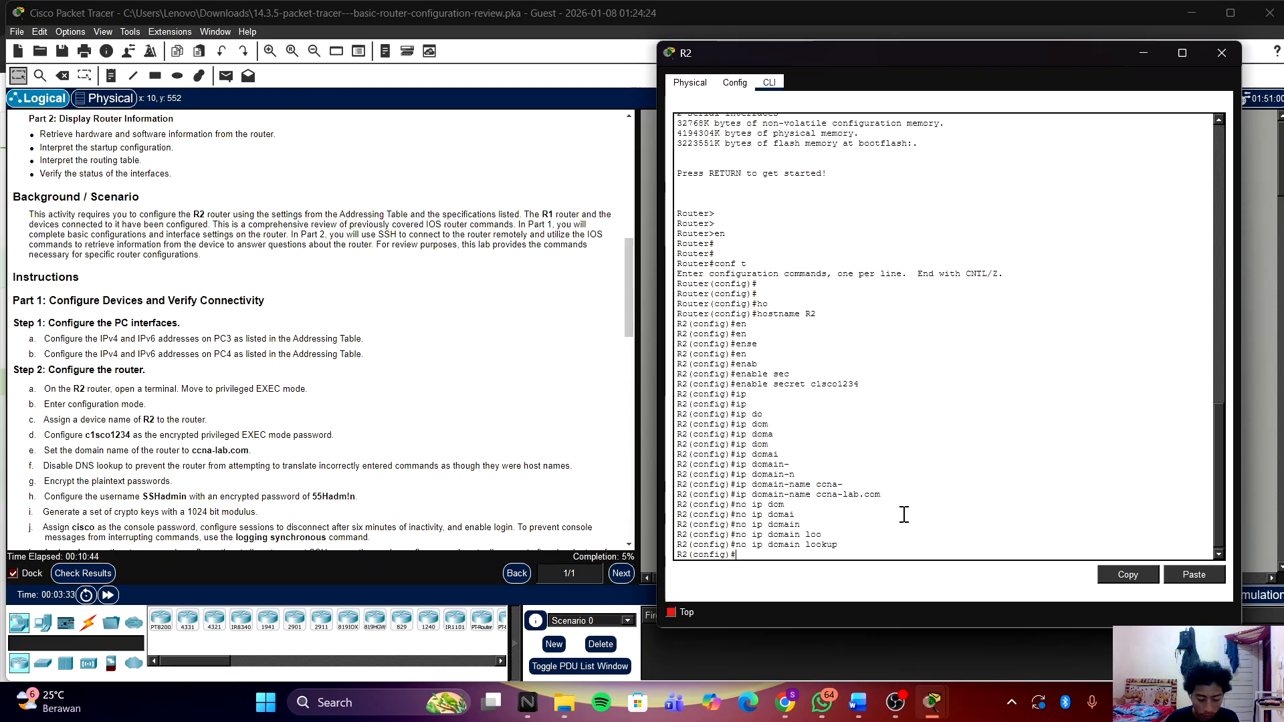
Step: Enable service password-encryption on R2
text(ser)
key(Tab)
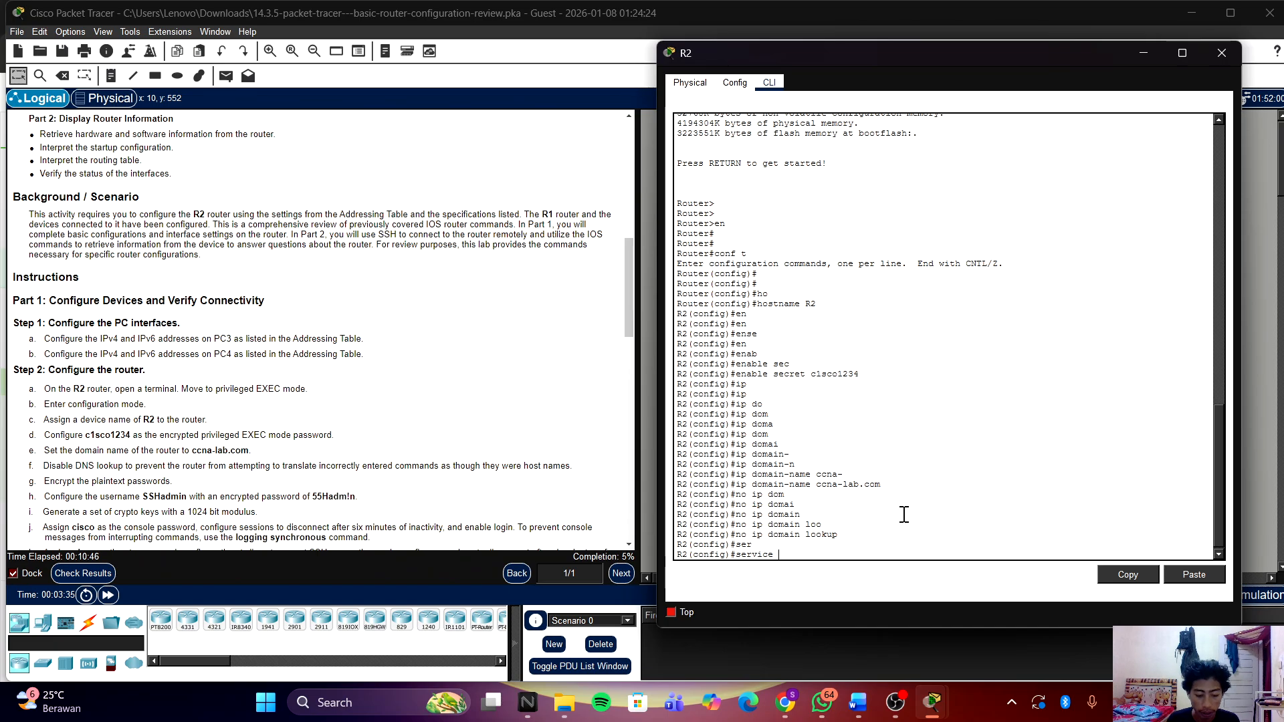
text(pas)
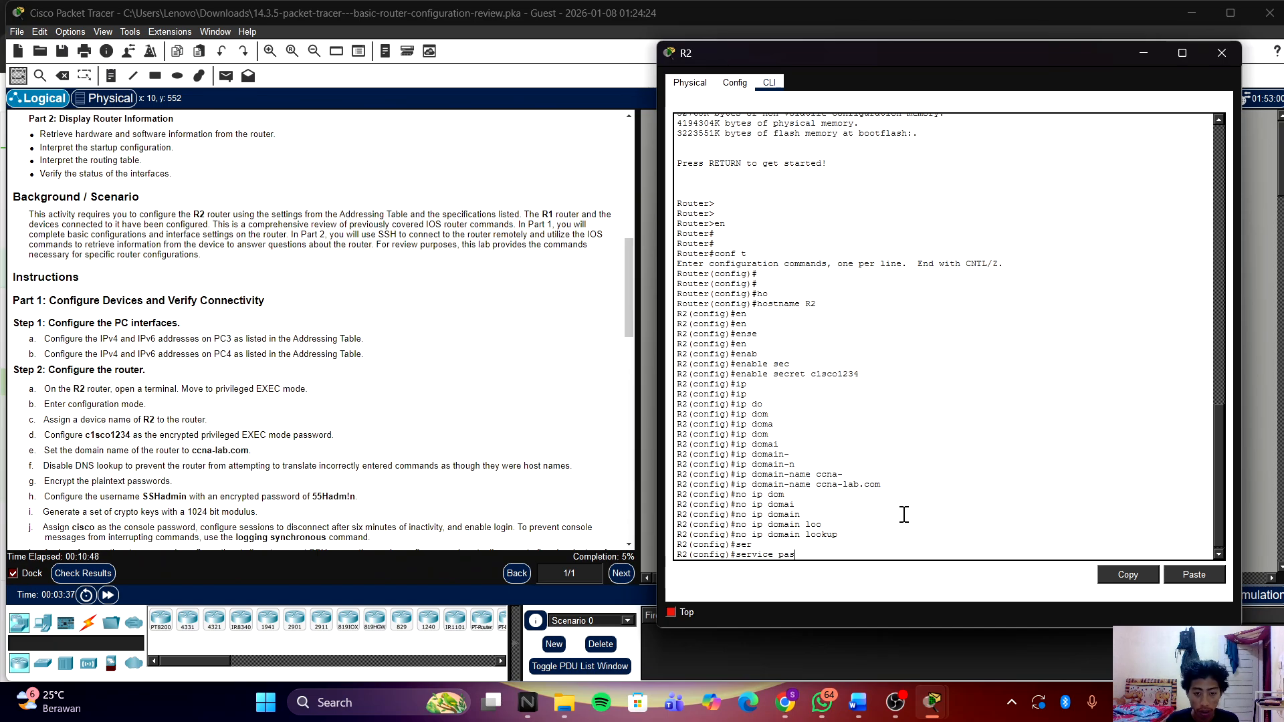
text(s)
key(Tab)
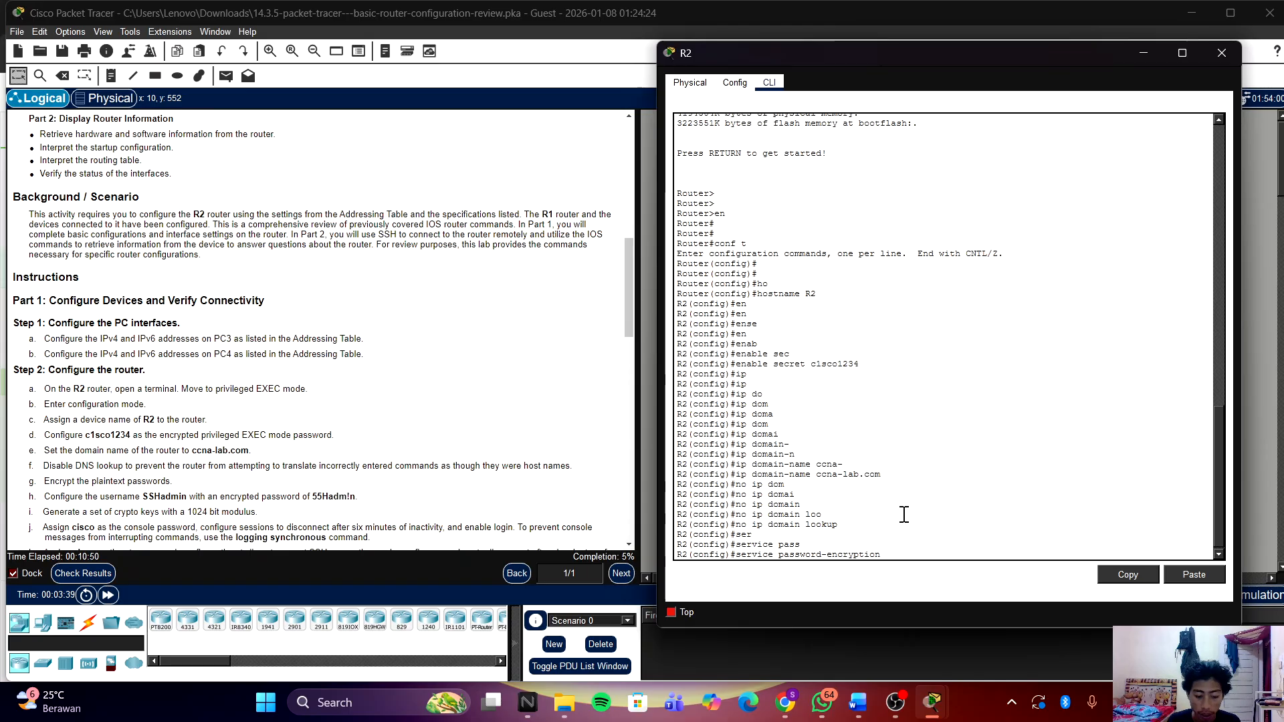
key(Return)
Step: Create local user SSHadmin with an encrypted secret password
text(user)
key(Tab)
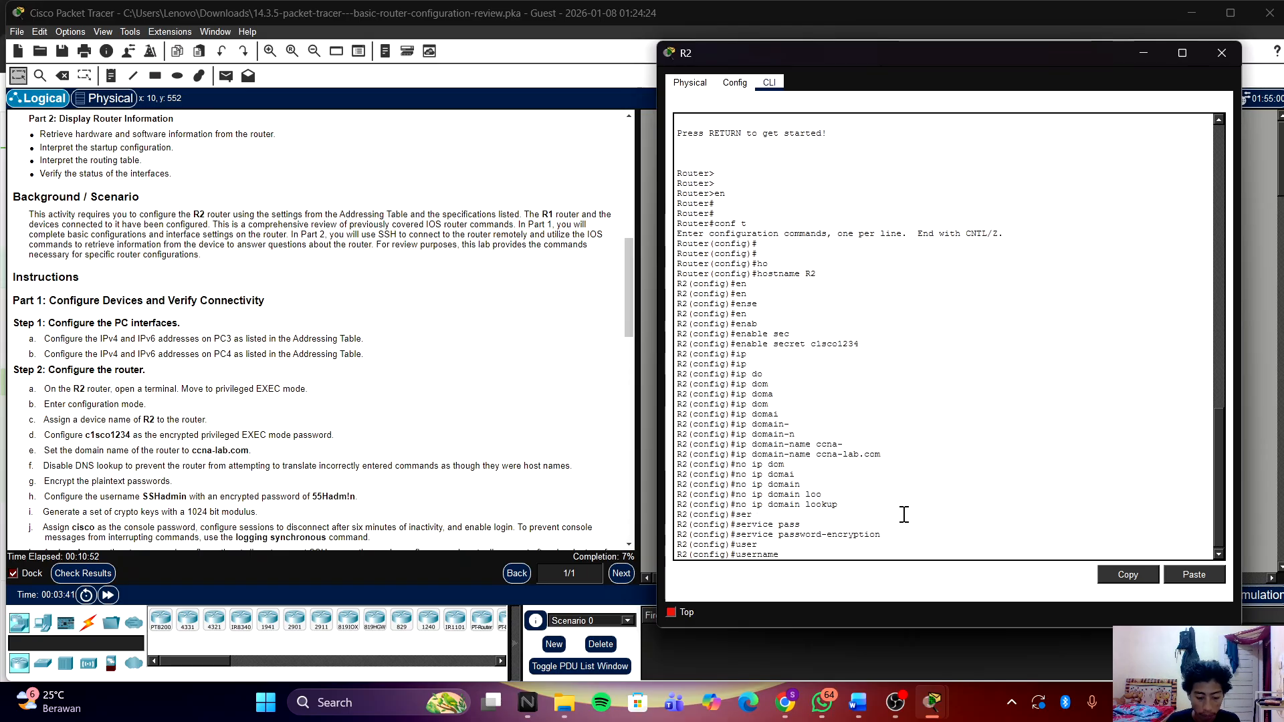
text(SSH)
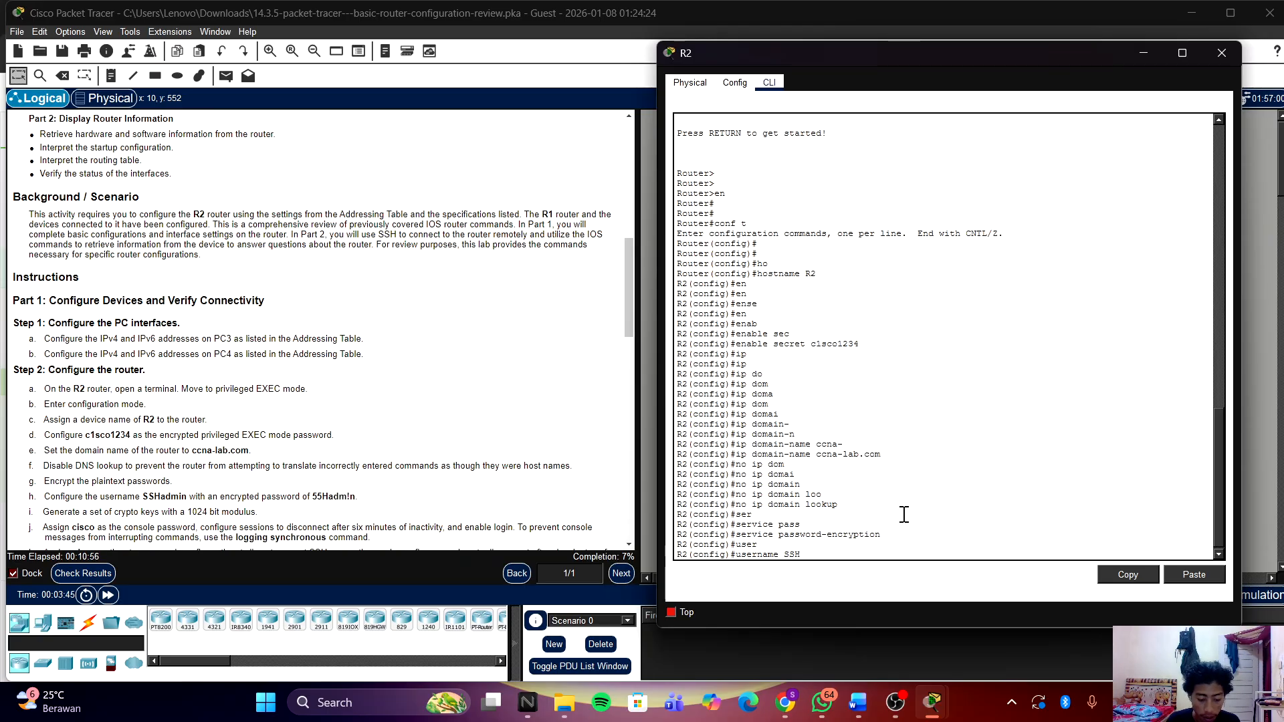
text(admin)
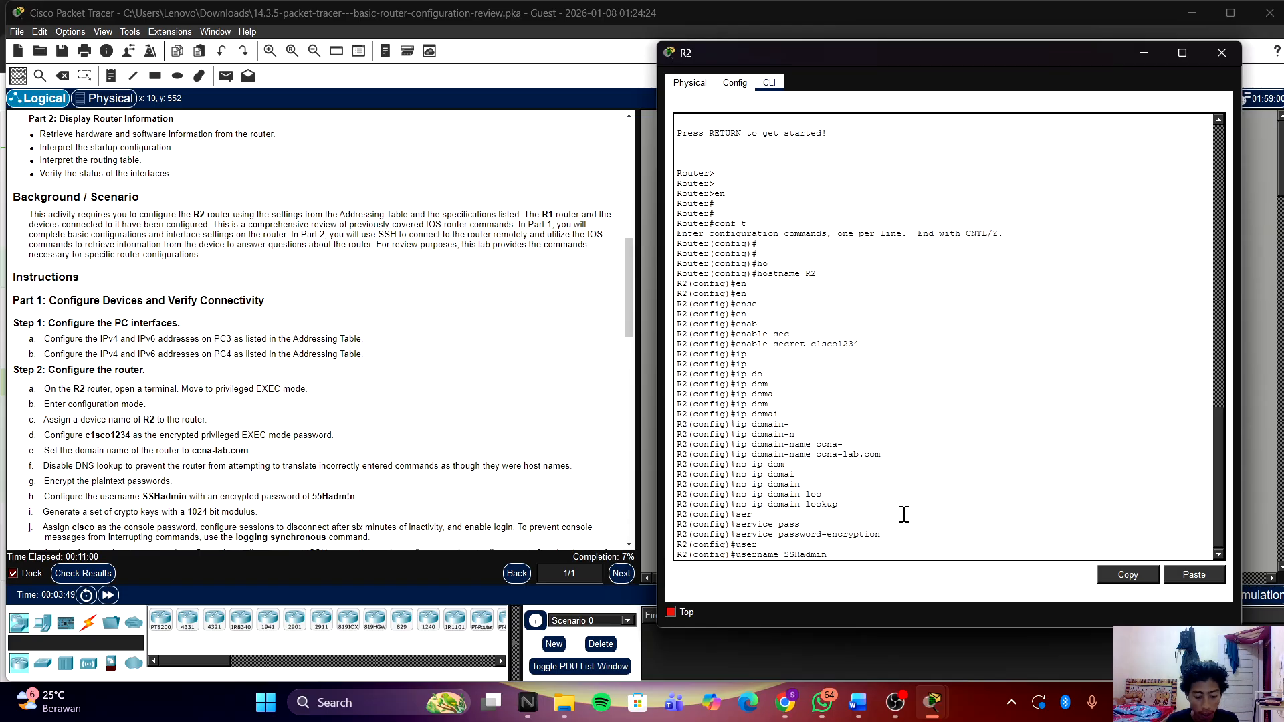
text( sec)
key(Tab)
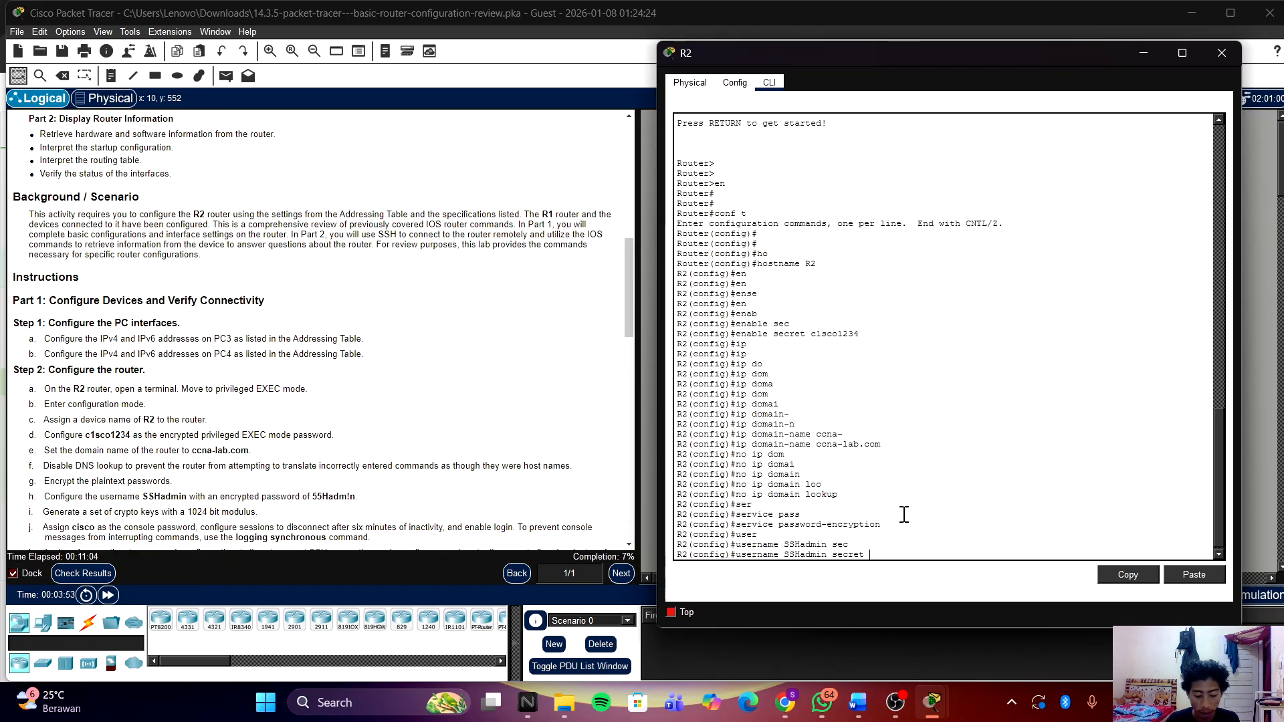
text(55)
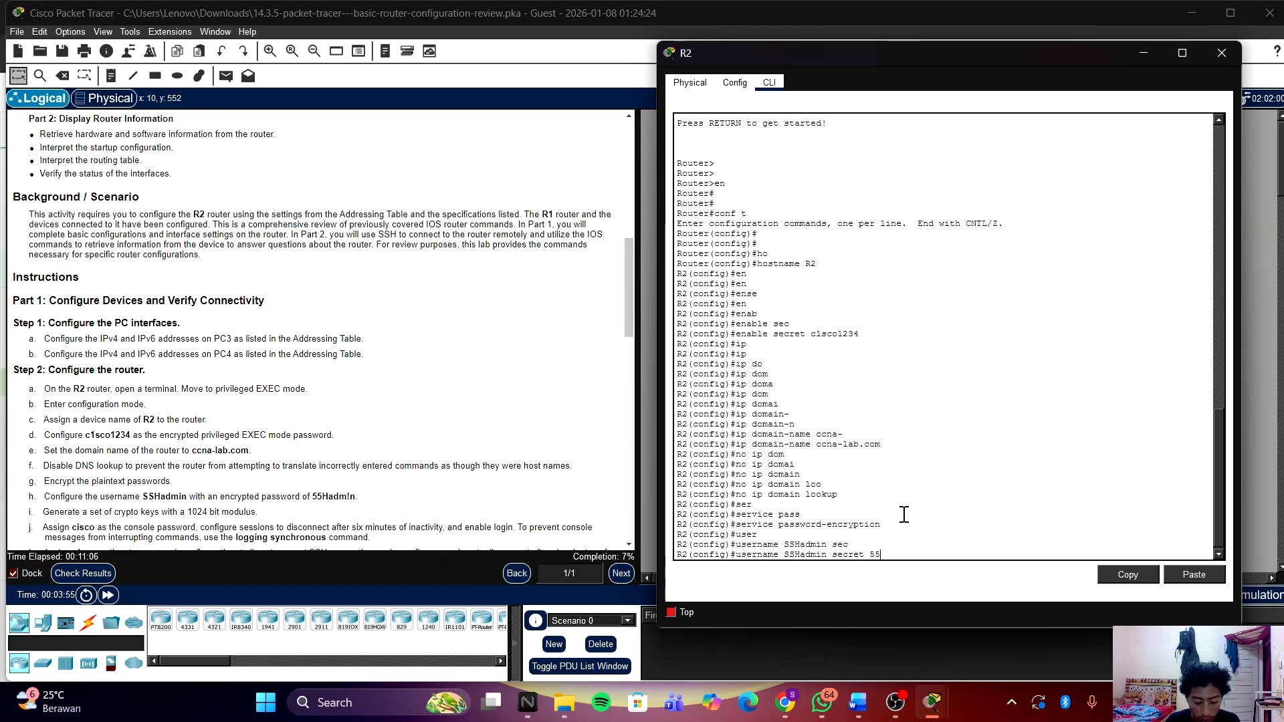
text(Hadmi)
key(BackSpace)
key(BackSpace)
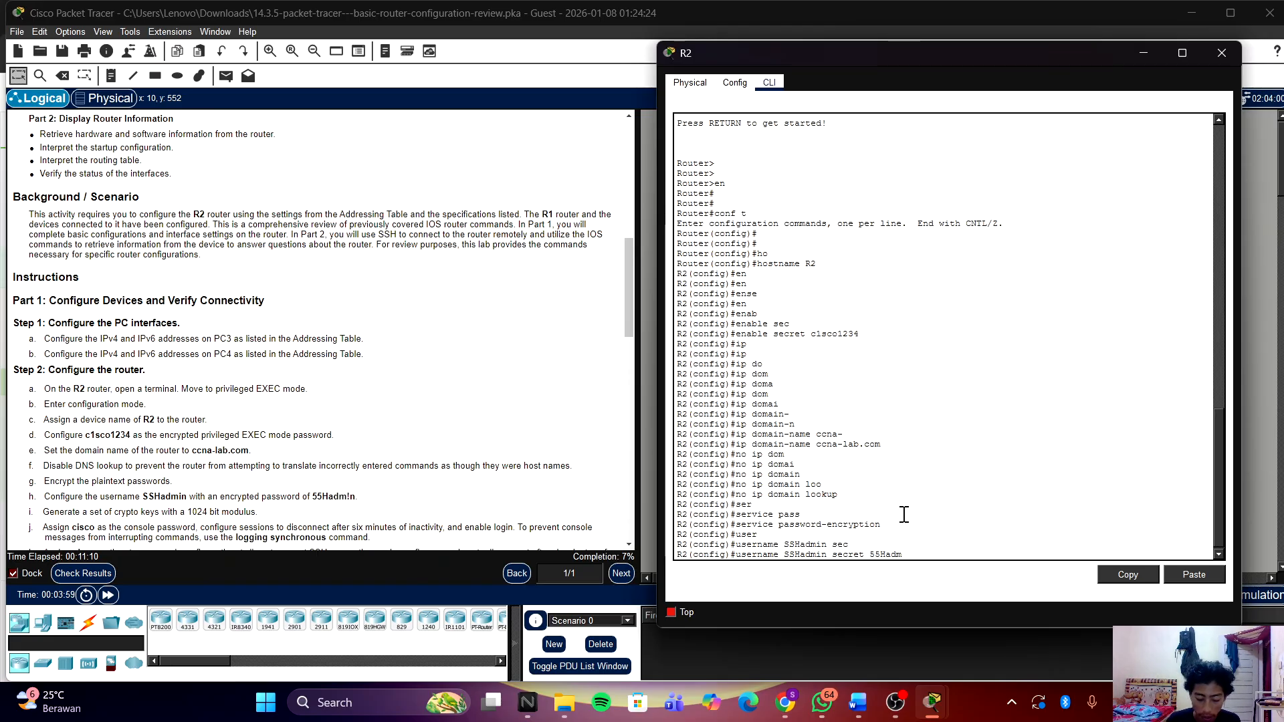
text(!n)
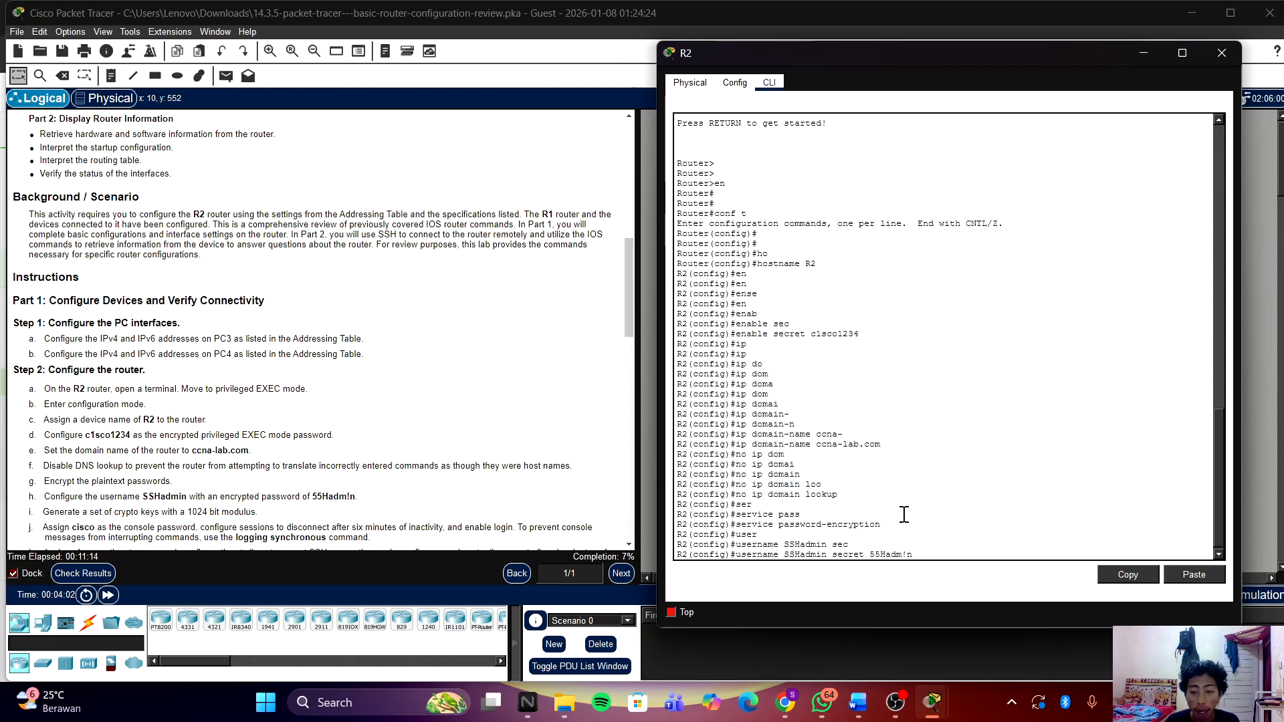
key(Return)
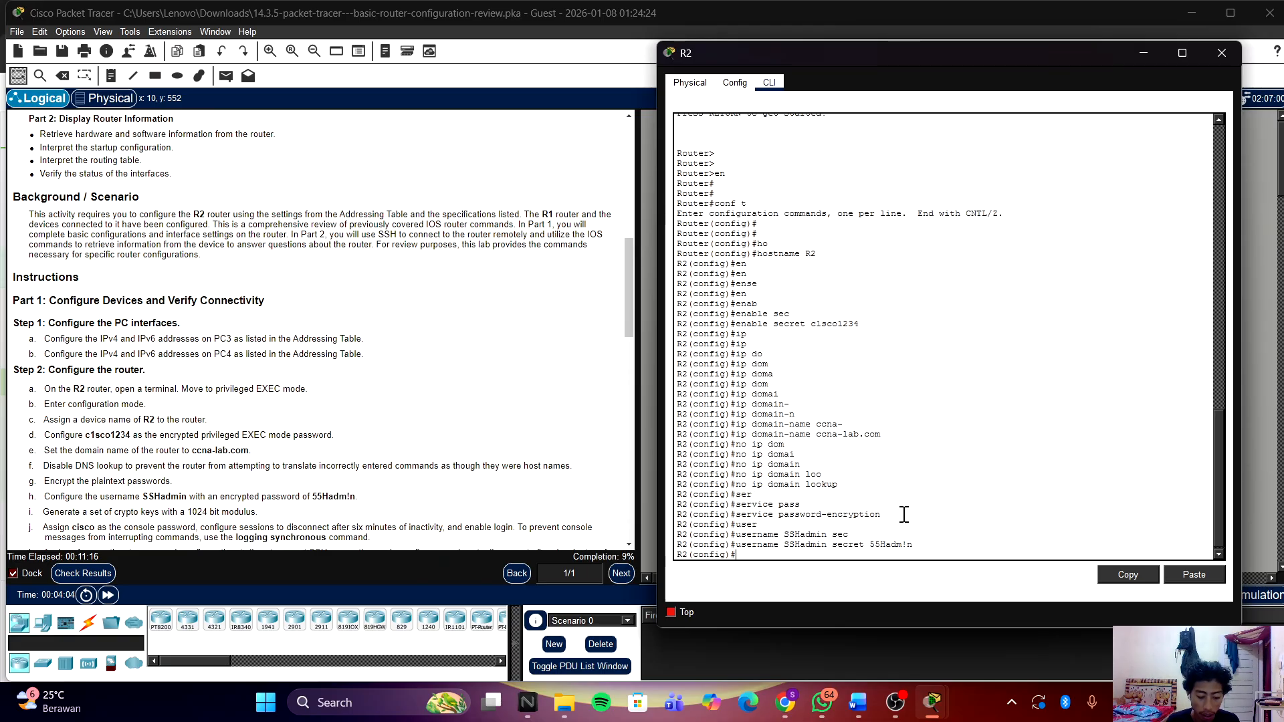
Step: Generate 1024-bit RSA keys with crypto key generate rsa to enable SSH
text(cr)
key(Tab)
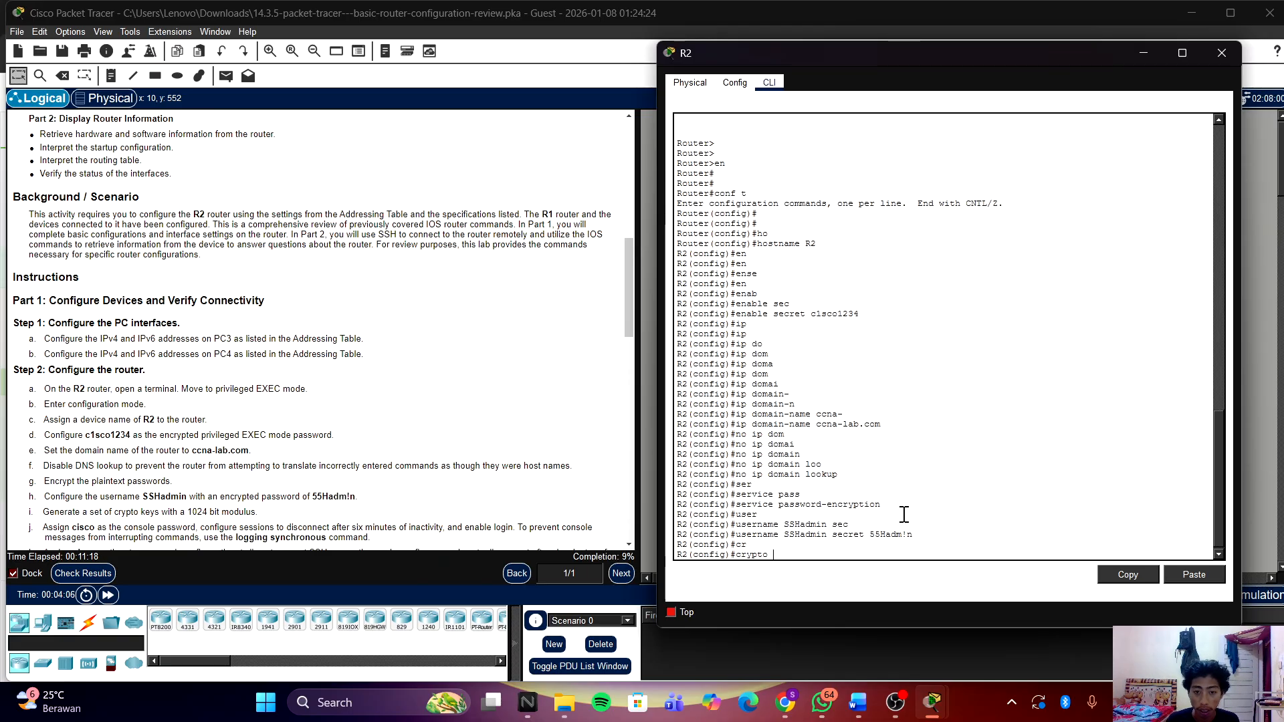
text(k)
key(Tab)
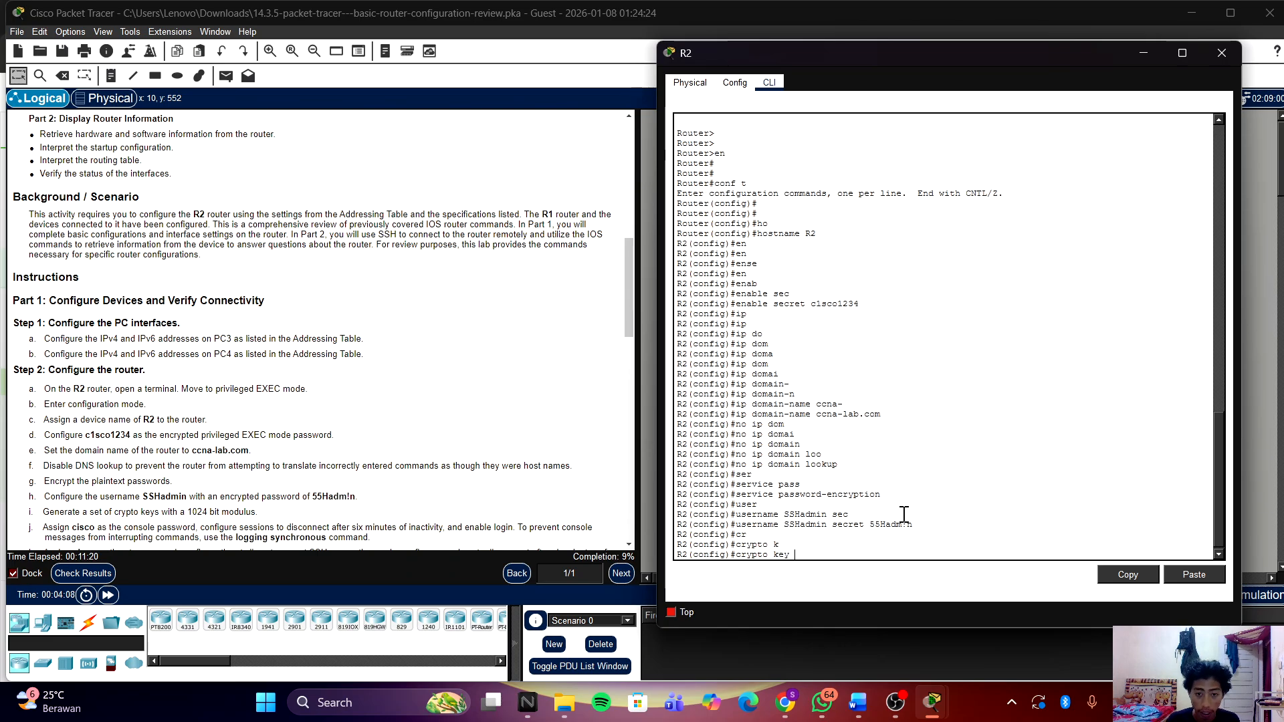
text(g)
key(Tab)
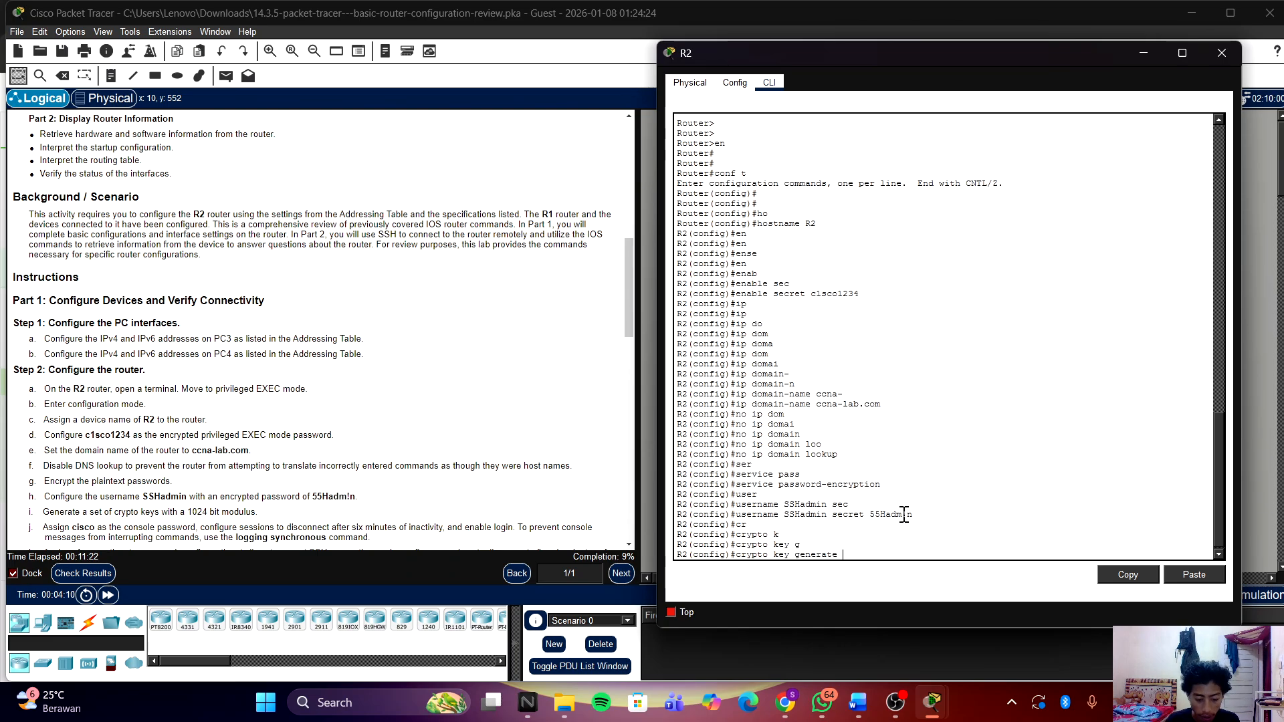
text(r)
key(Tab)
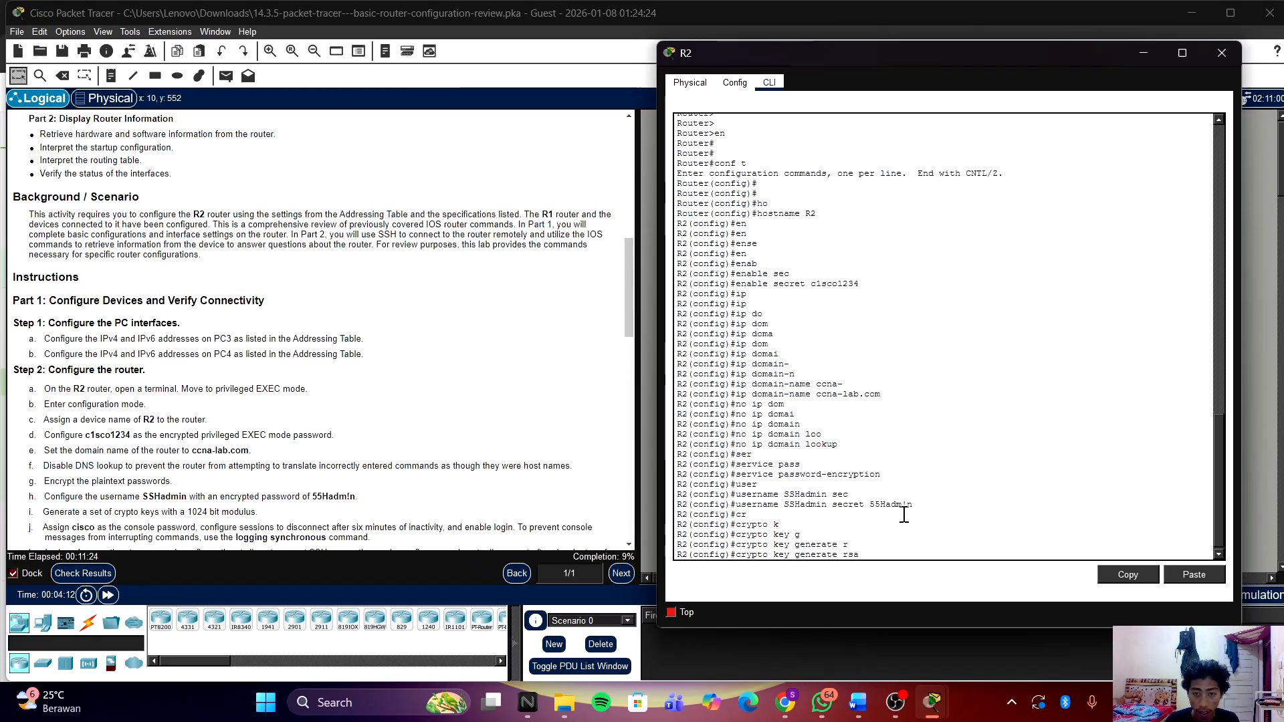
key(Return)
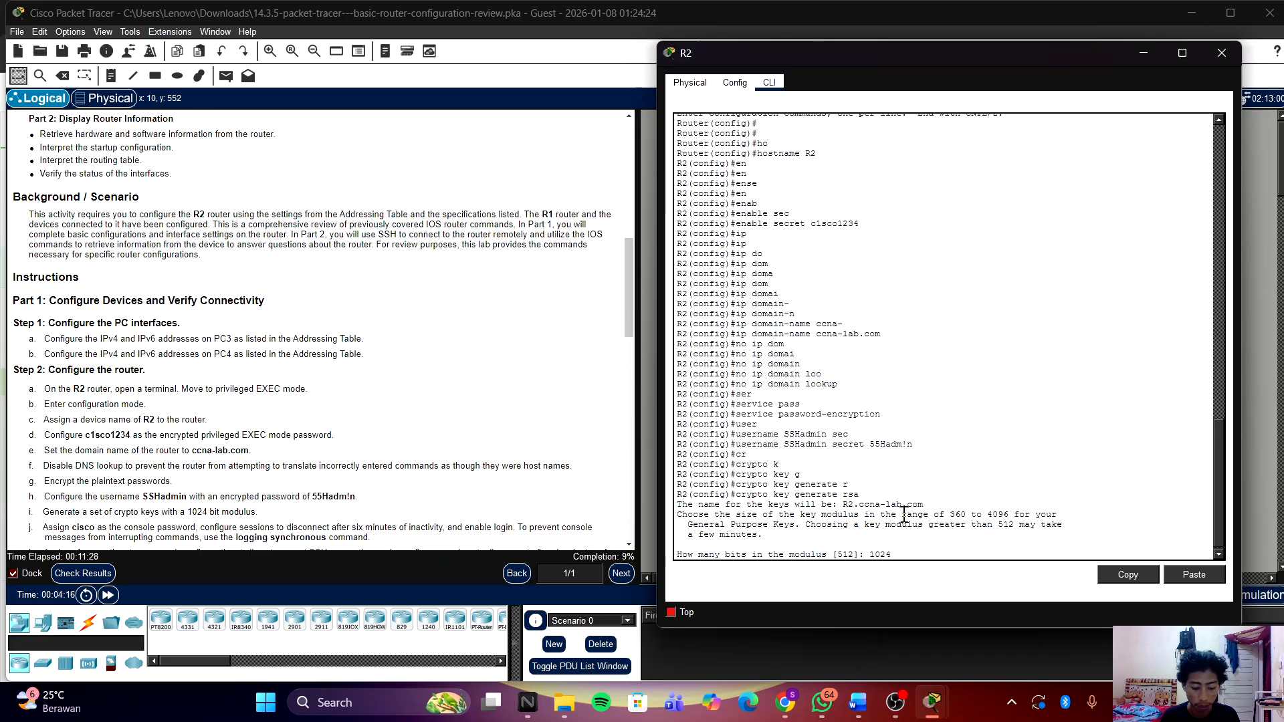
key(Return)
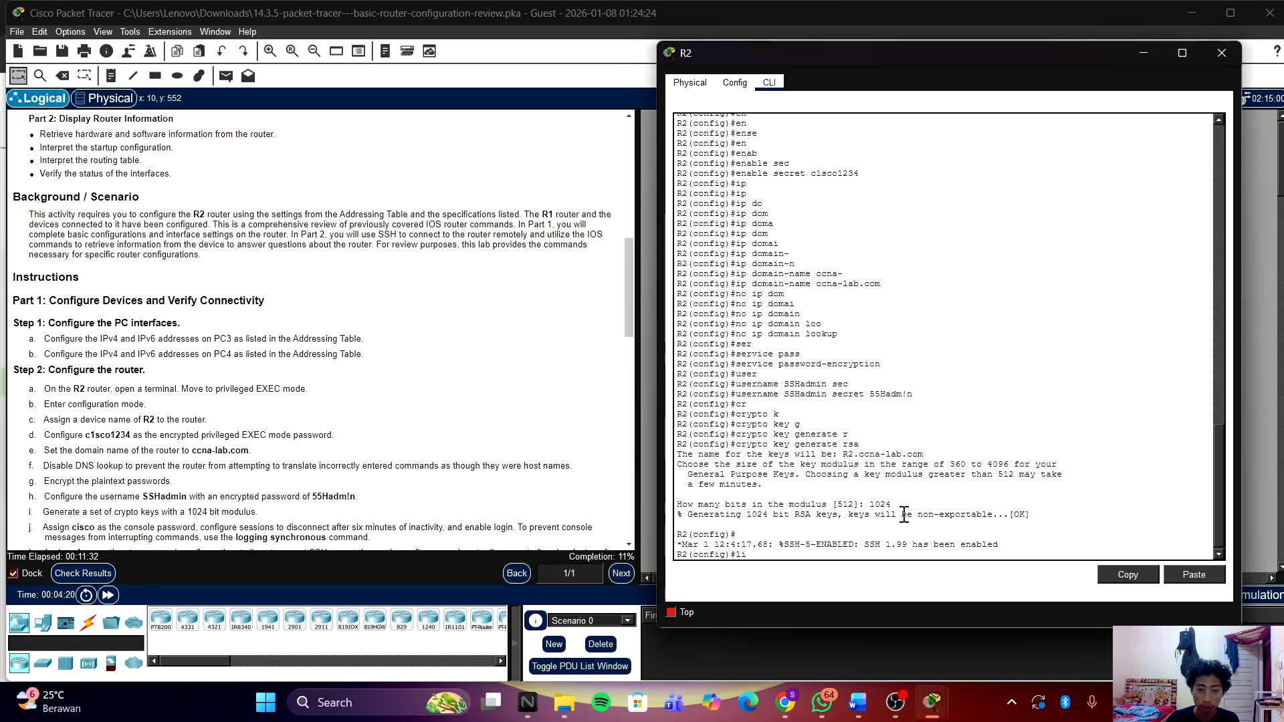
text(lin)
key(Tab)
text(vt)
key(Tab)
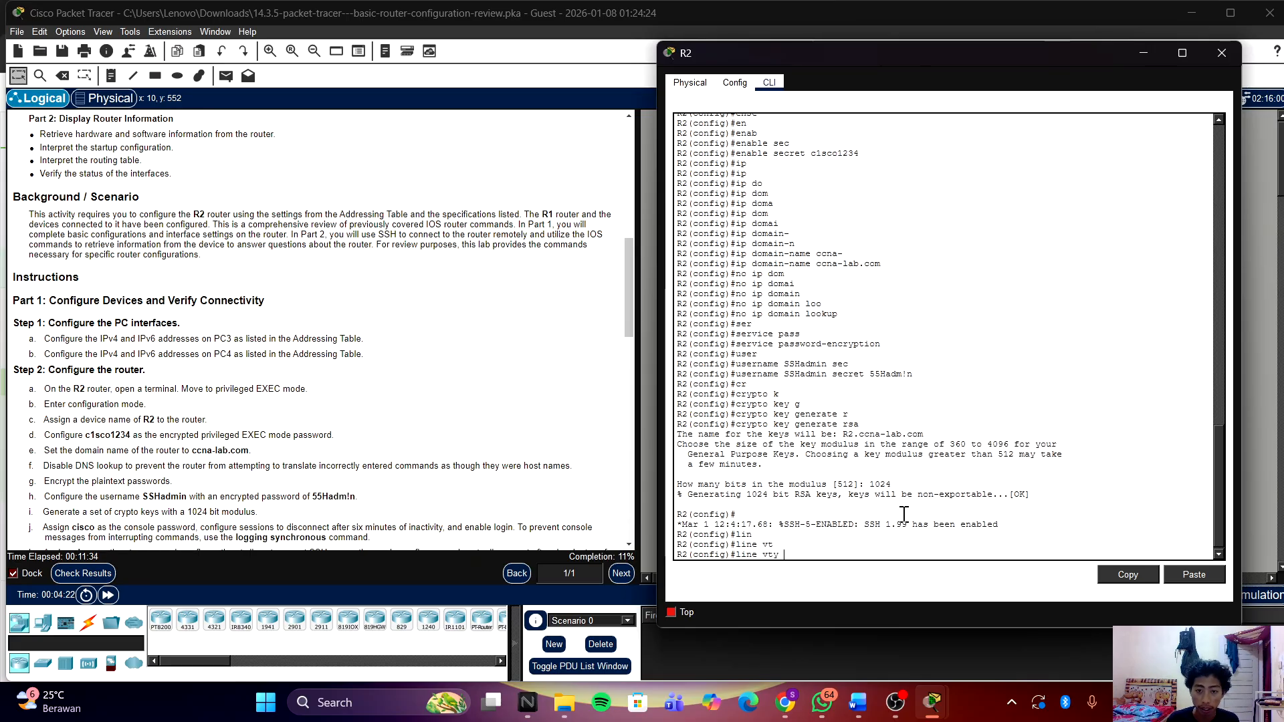
text(0)
key(Return)
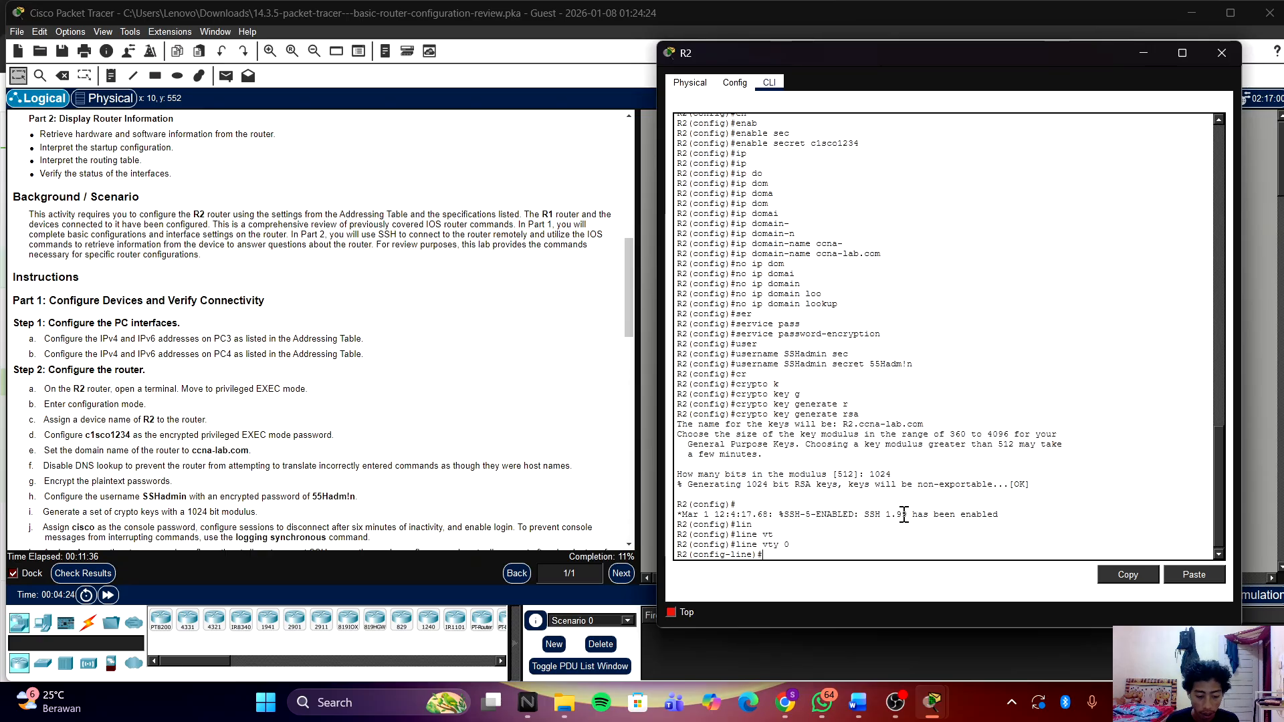
text(pas)
key(Tab)
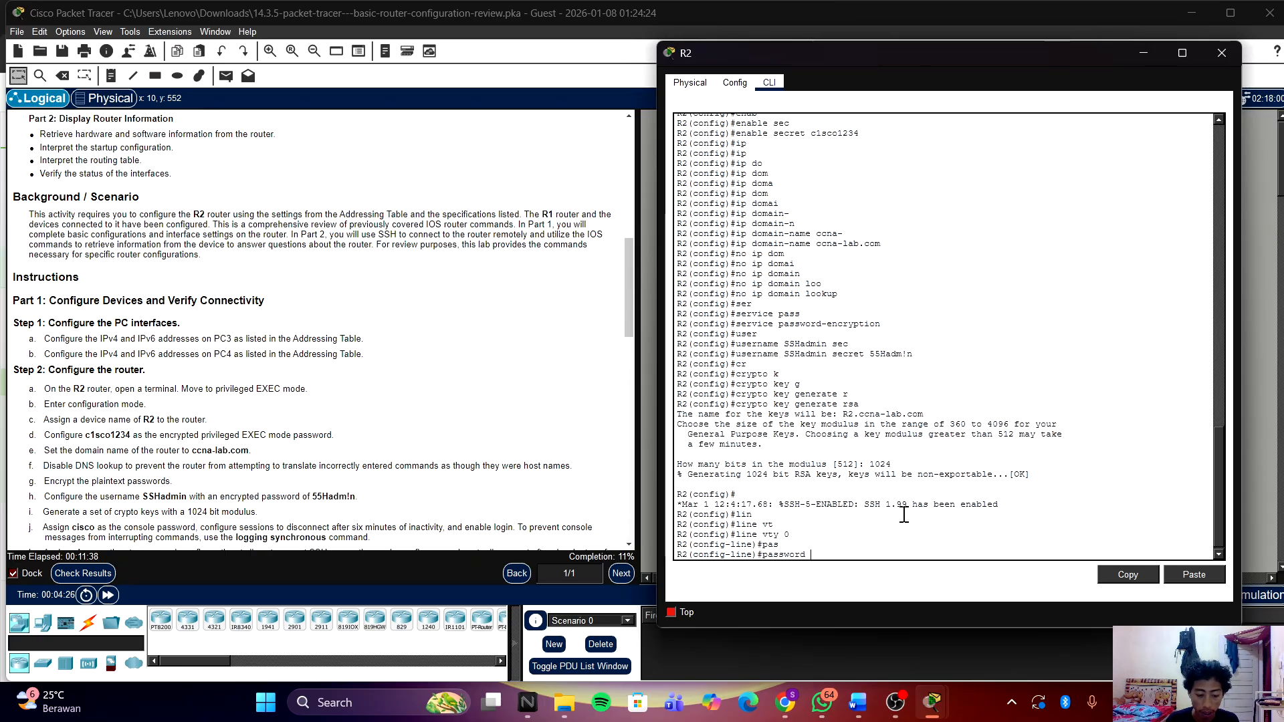
text(cisco)
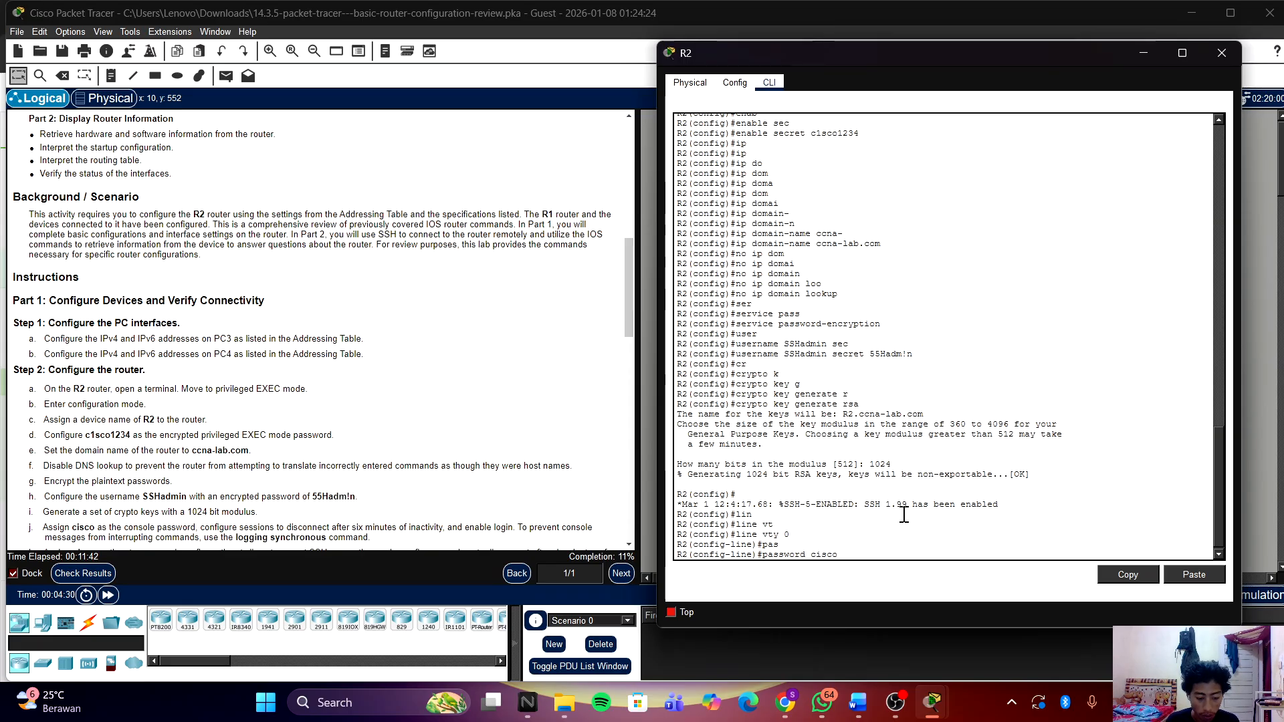
key(Return)
text(logg)
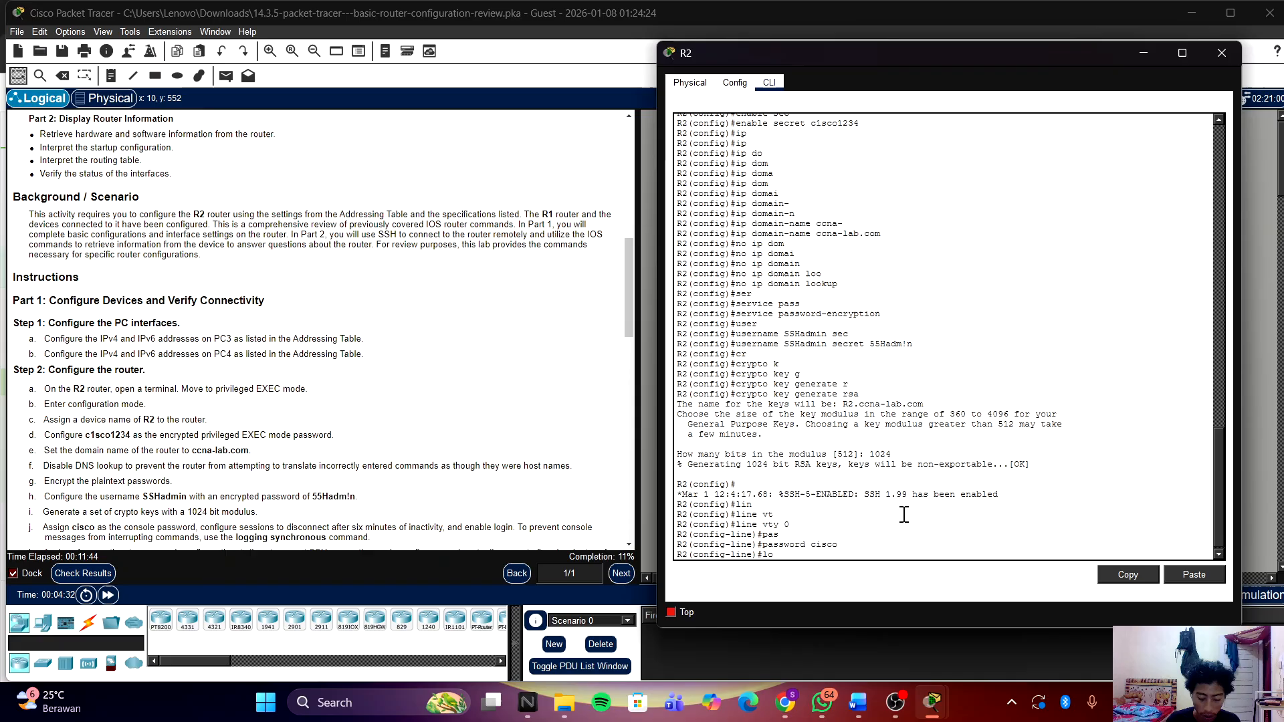
key(Tab)
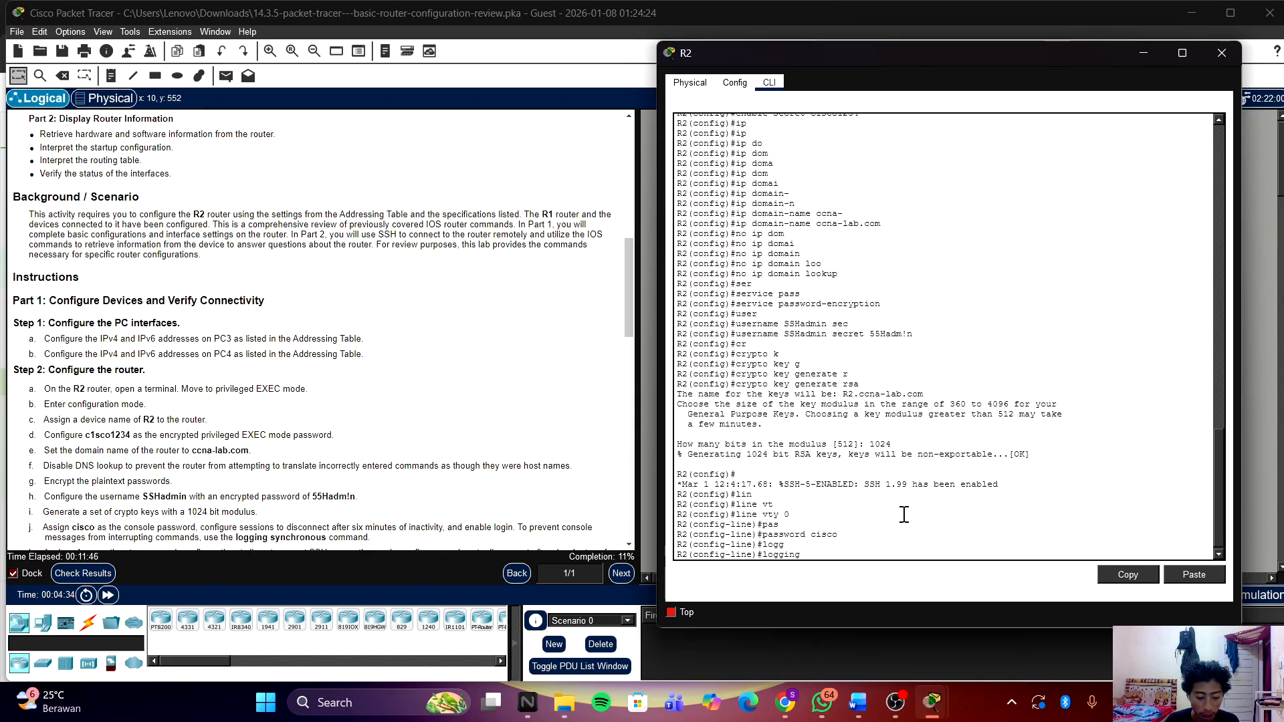
text(sy)
key(Tab)
key(Return)
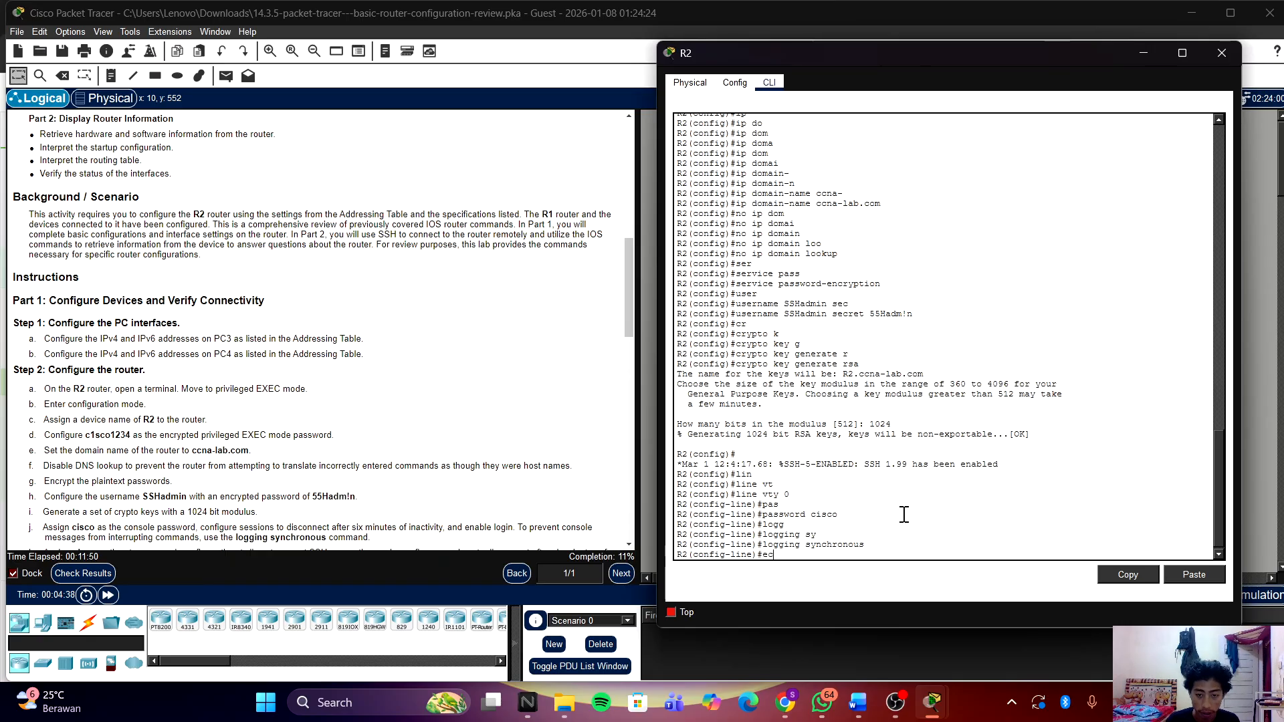
Step: Set exec-timeout 6 0 and enable login on vty line 0
text(ecx)
key(BackSpace)
key(BackSpace)
text(x)
key(Tab)
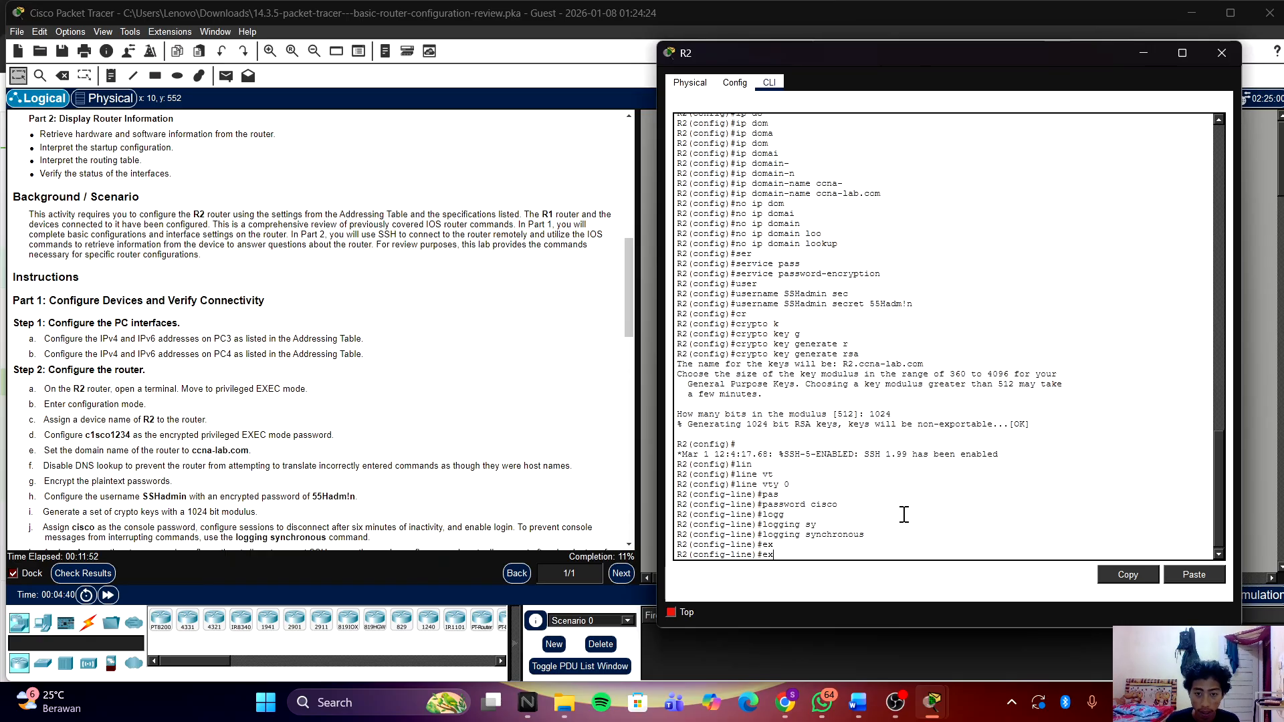
text(e)
key(Tab)
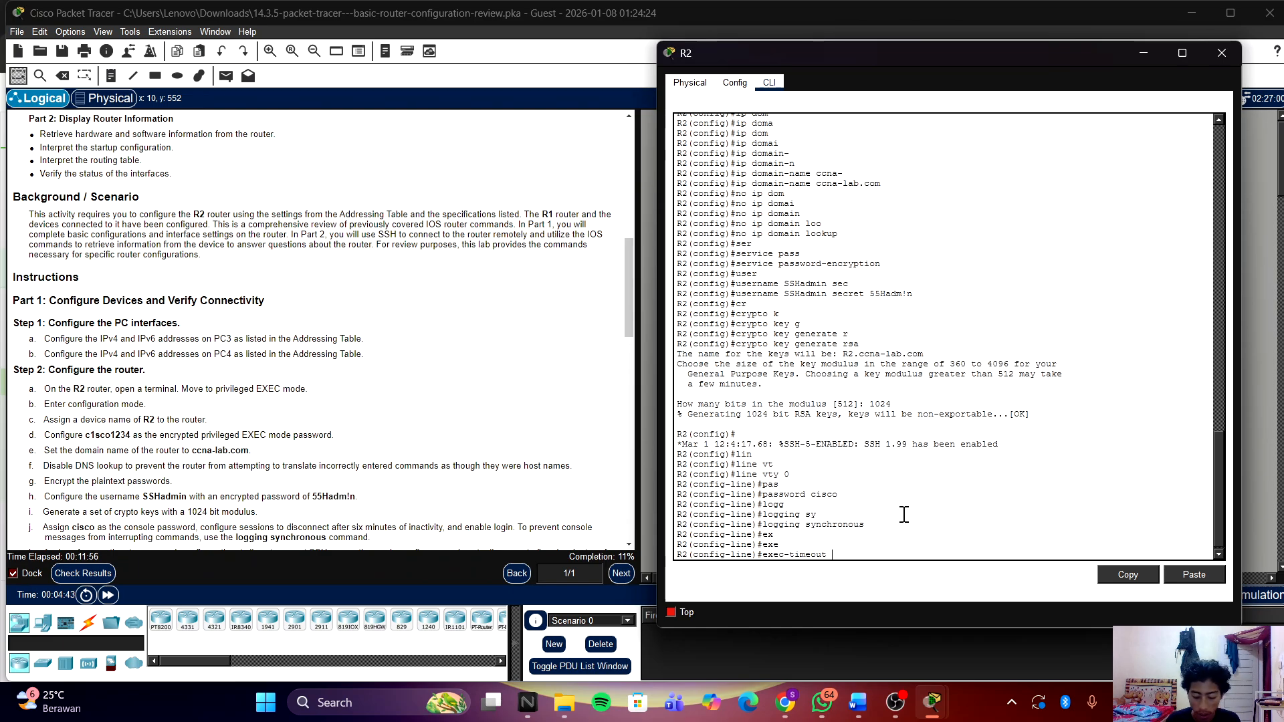
text(6 0)
key(Return)
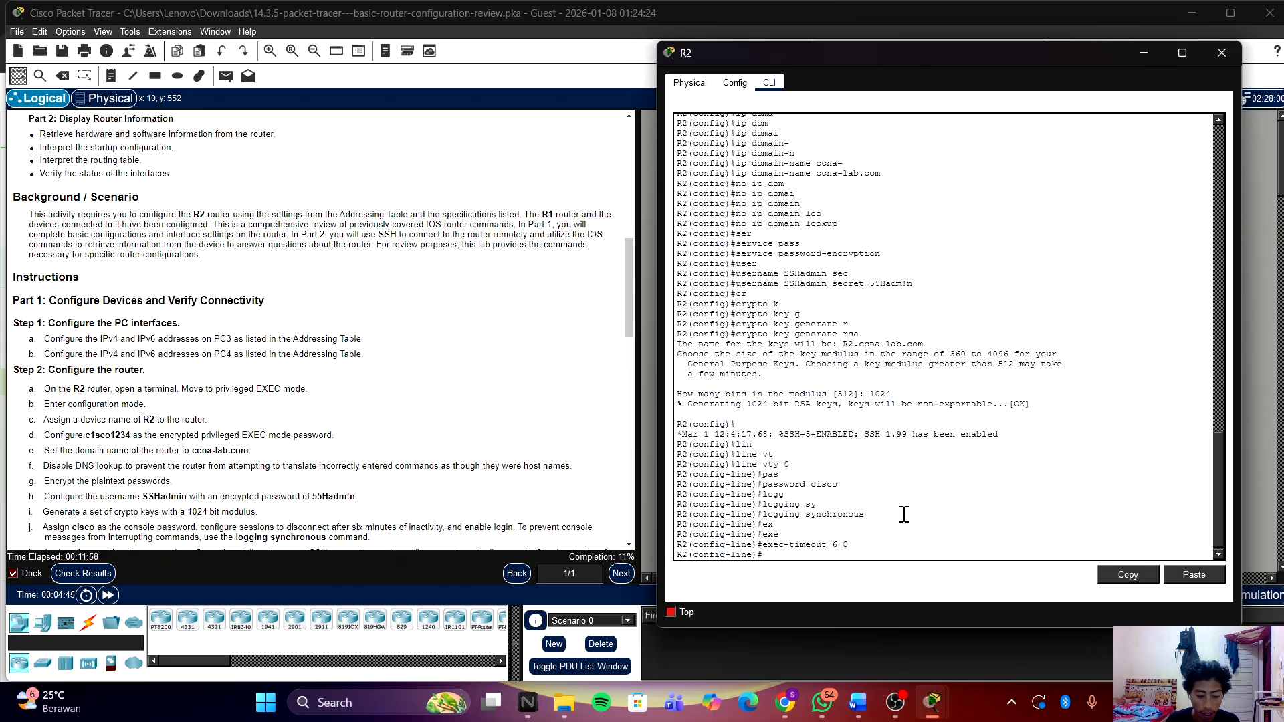
text(login)
key(Return)
key(Return)
key(Return)
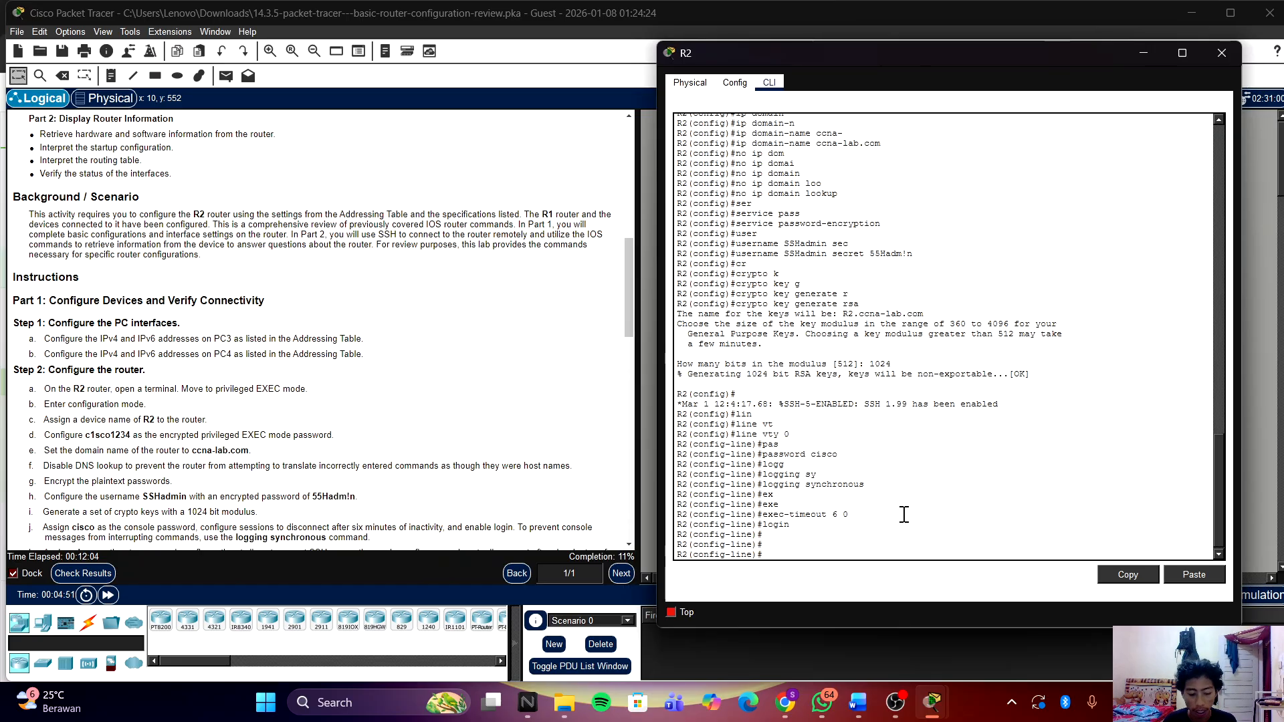
Step: Leave line configuration and return to global configuration mode
text(lin)
key(Tab)
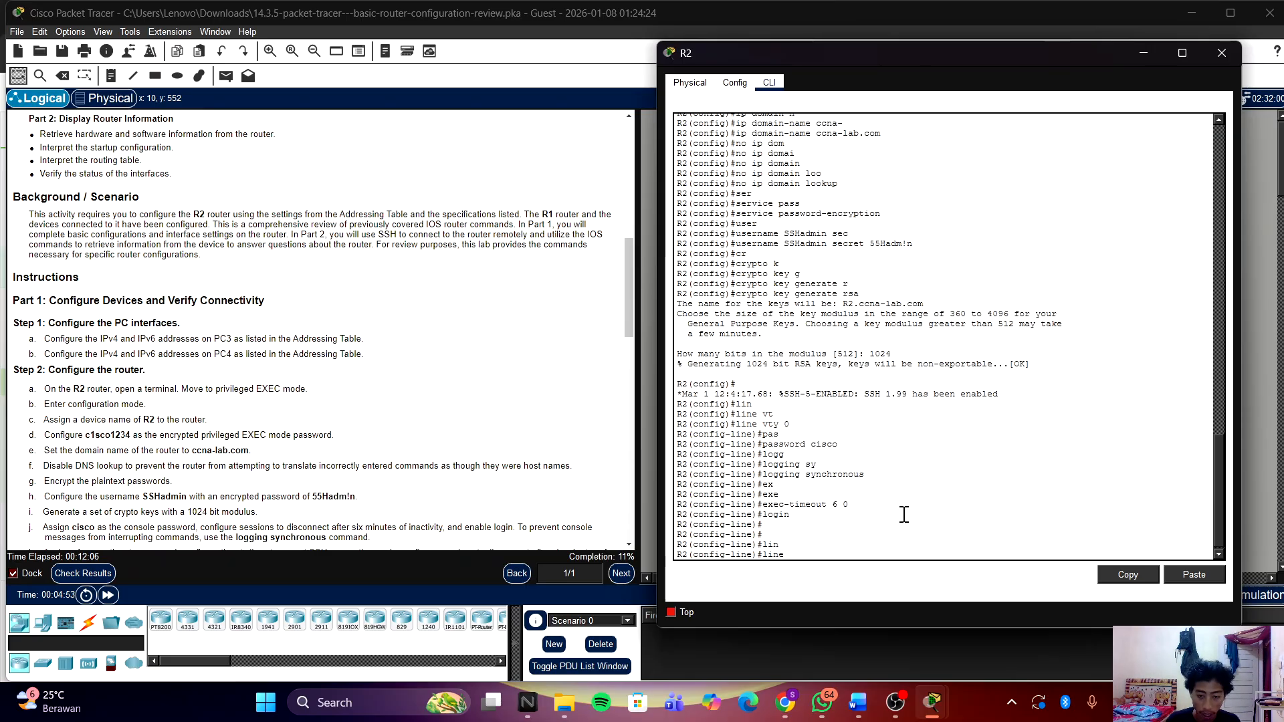
key(BackSpace)
key(BackSpace)
key(BackSpace)
key(BackSpace)
text(ex)
key(Return)
key(Return)
key(Return)
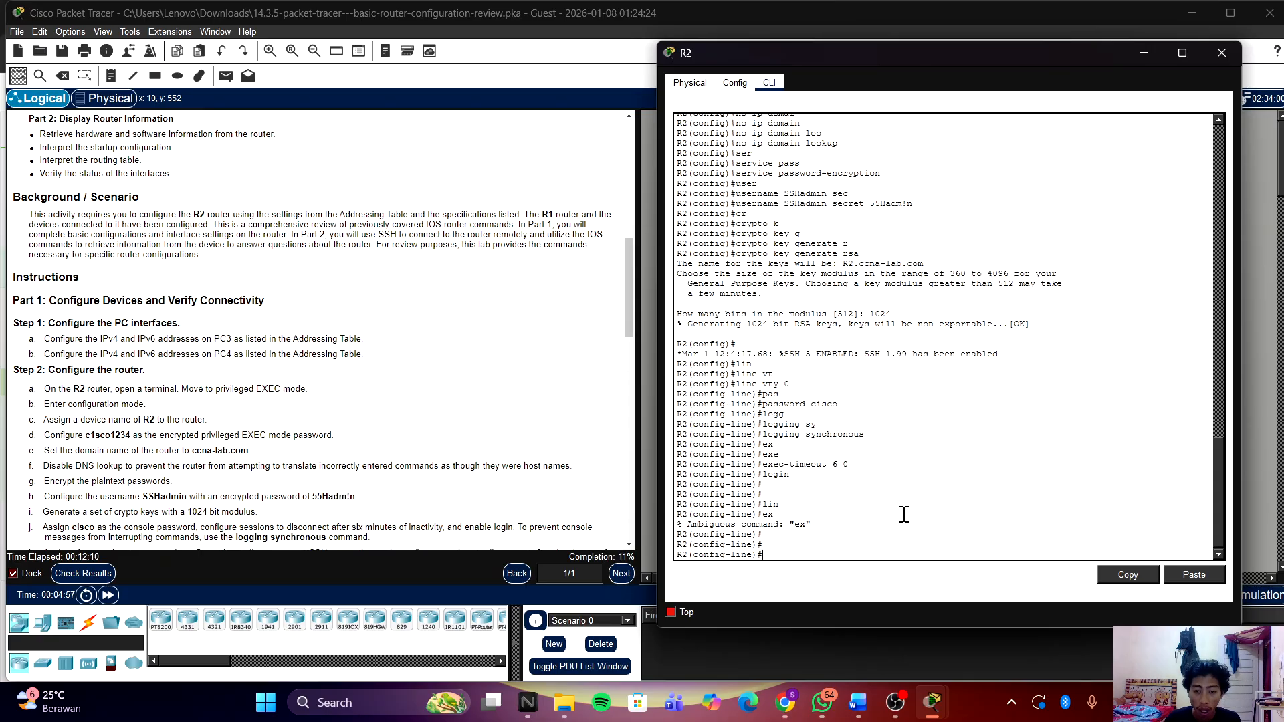
text(ex)
key(Return)
key(Return)
key(Return)
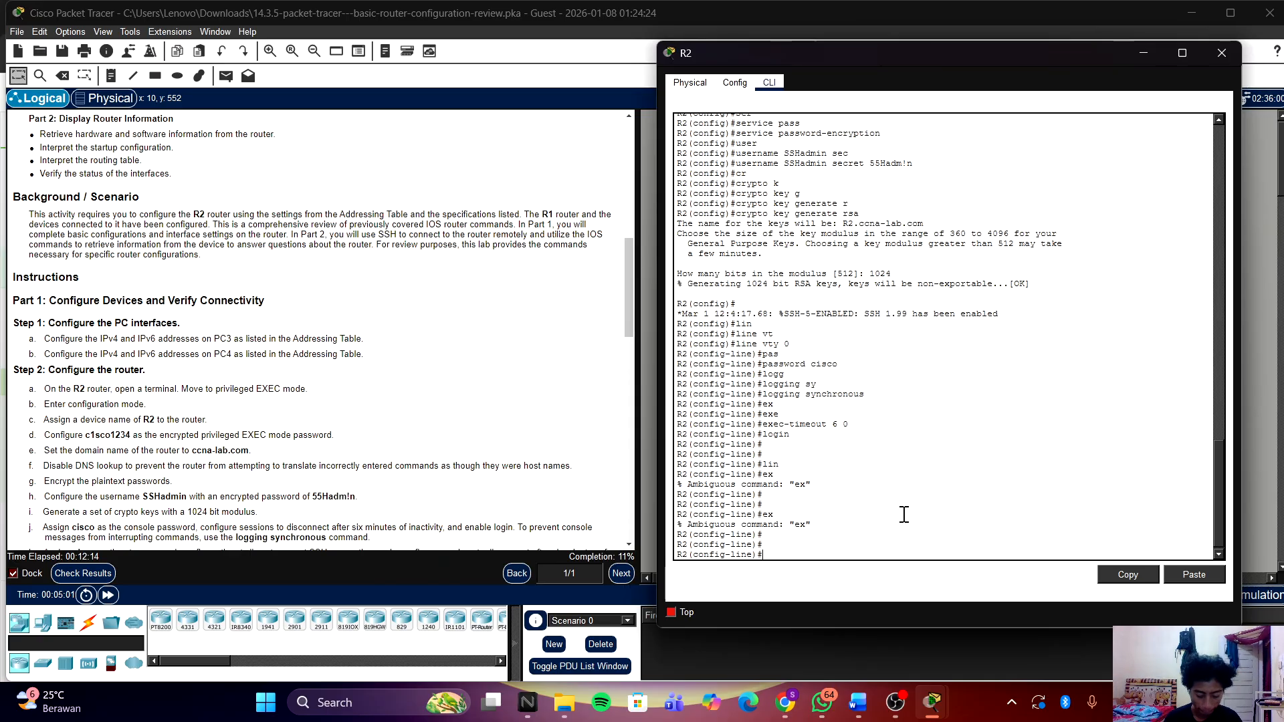
text(exit)
key(Return)
key(Return)
key(Return)
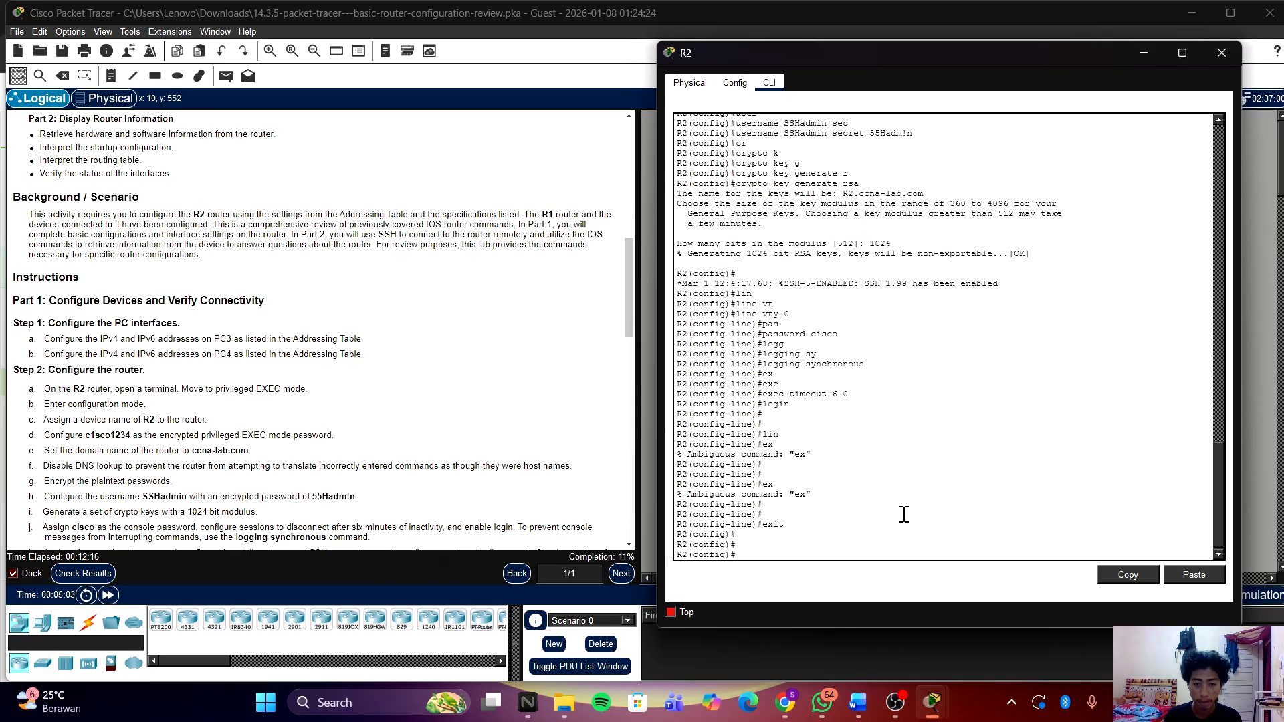
text(n)
key(Tab)
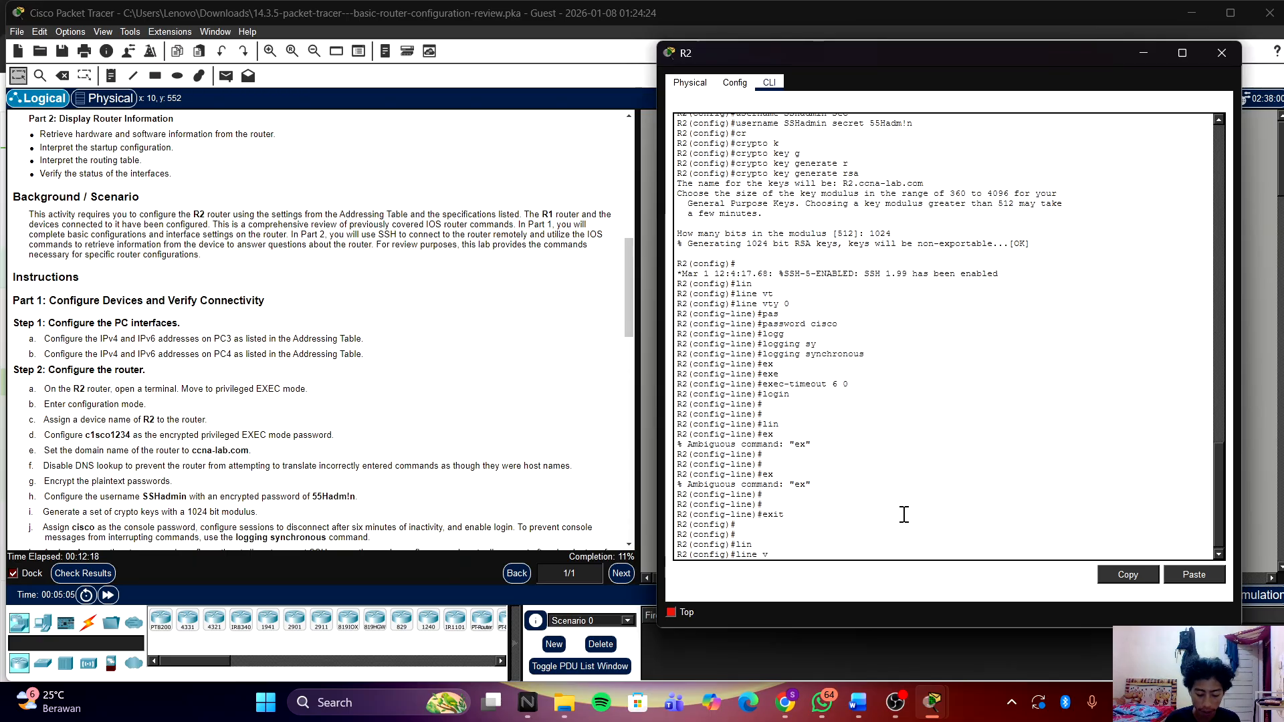
text(vy)
key(Tab)
key(BackSpace)
key(Tab)
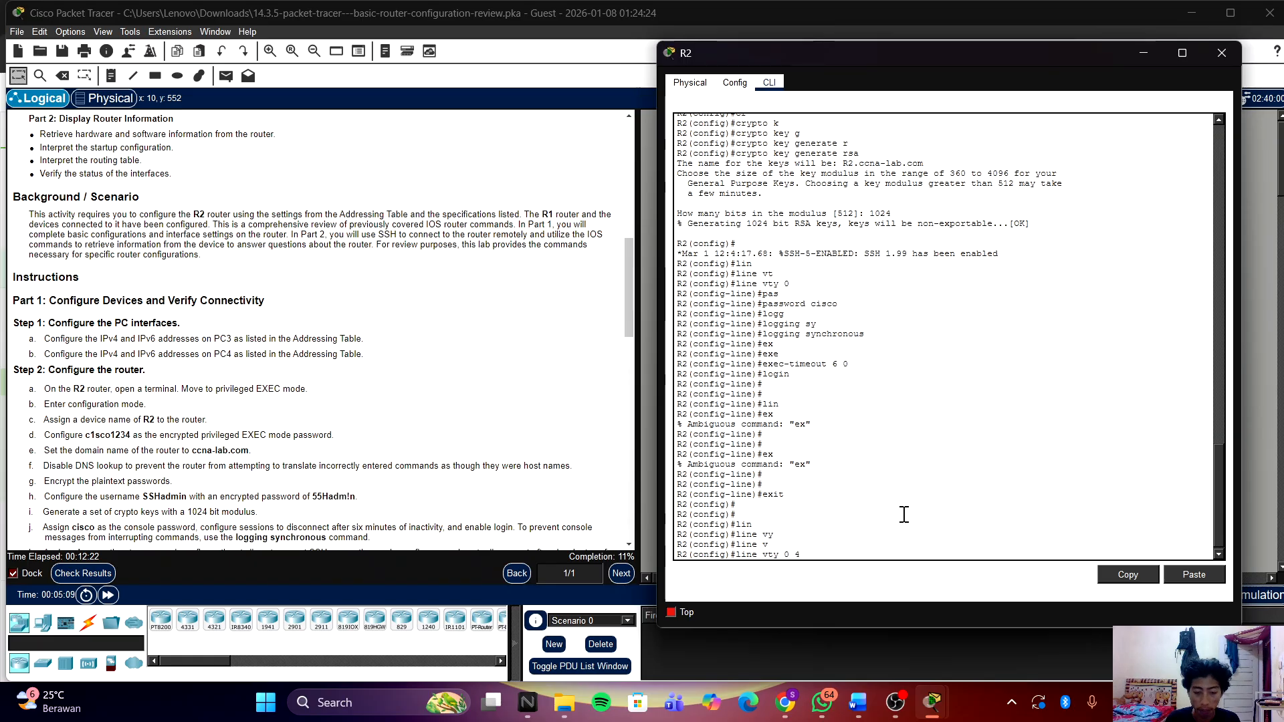
text(0 4)
key(Return)
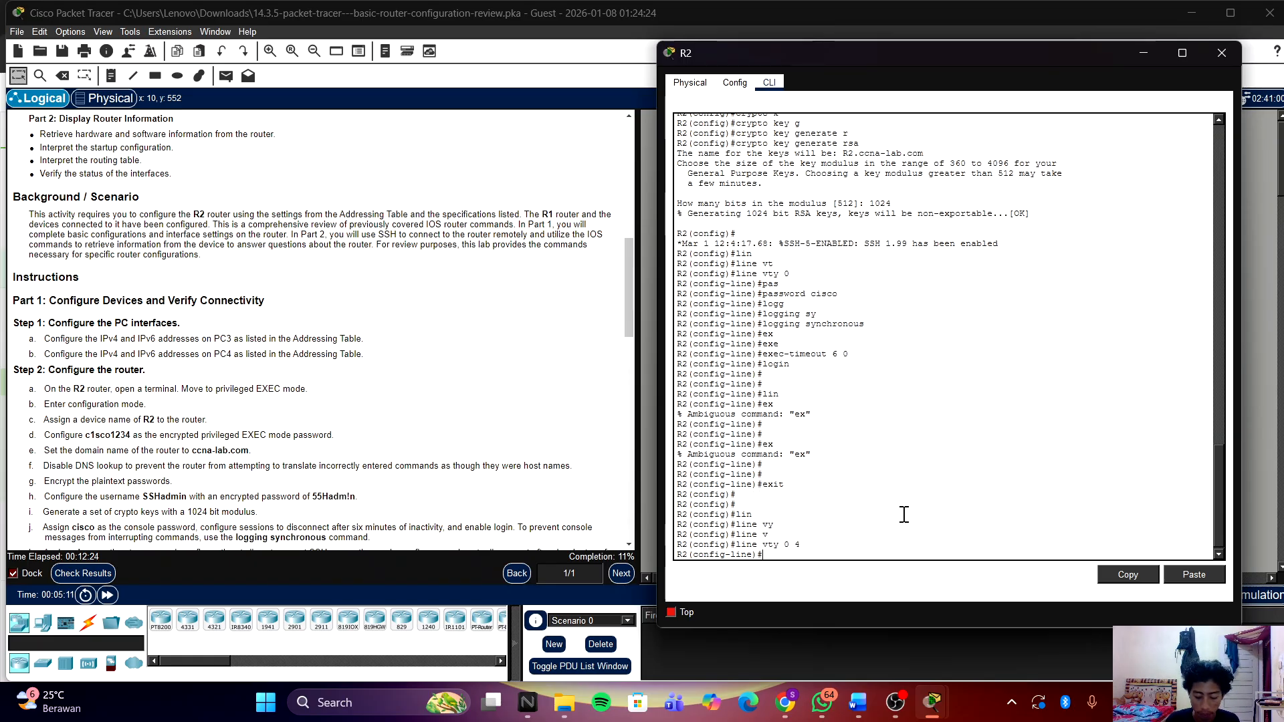
text(pas)
key(Tab)
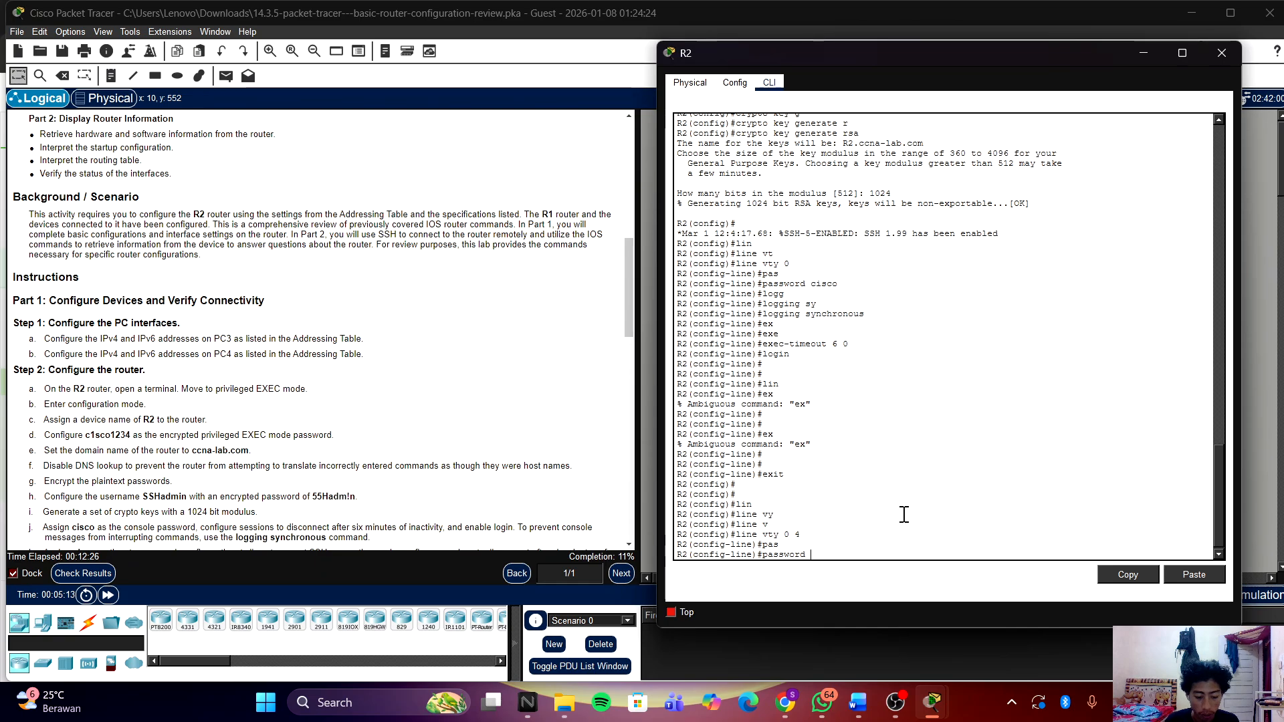
text(cisco)
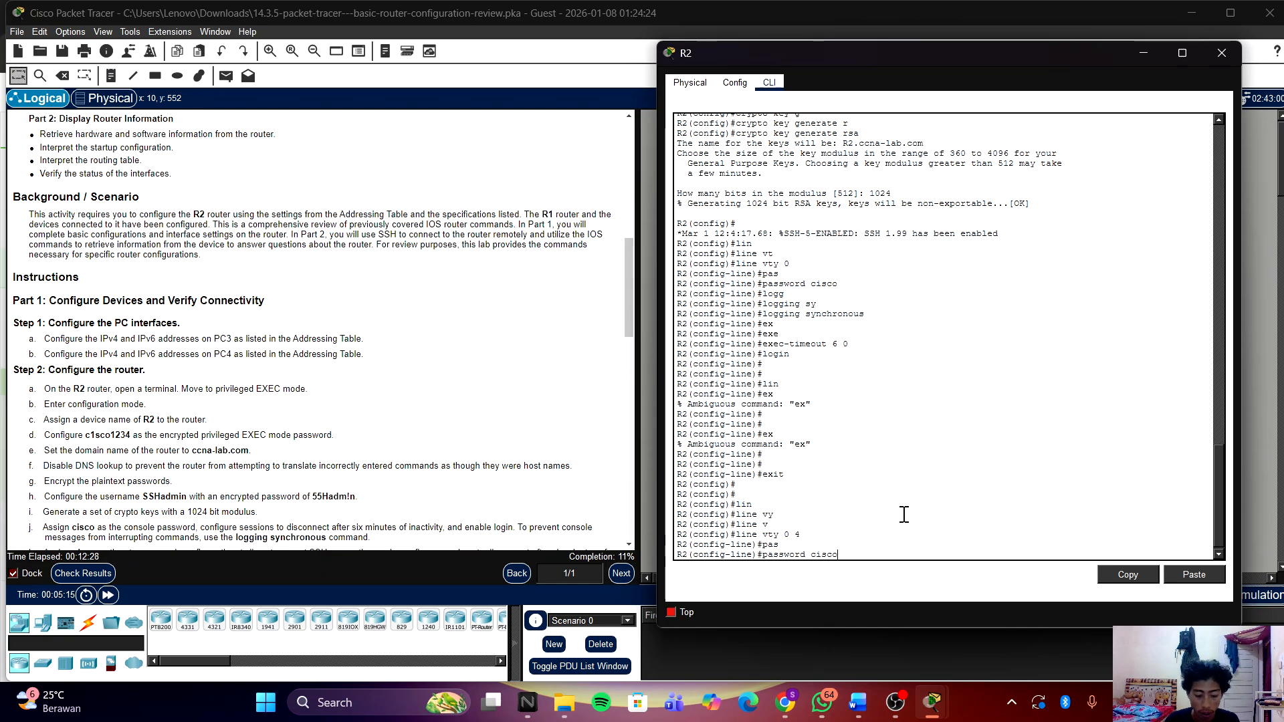
key(Return)
Step: Set exec-timeout 0 6 and transport input ssh on vty 0 4
text(exe)
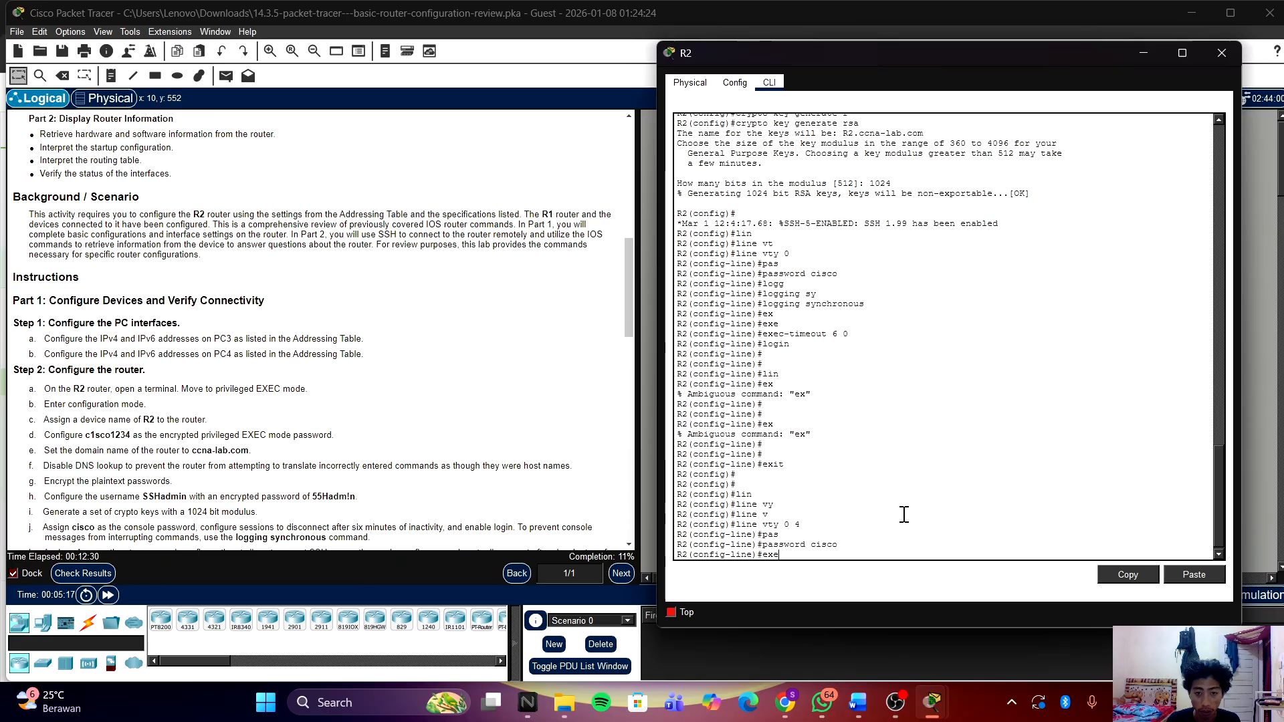
key(Tab)
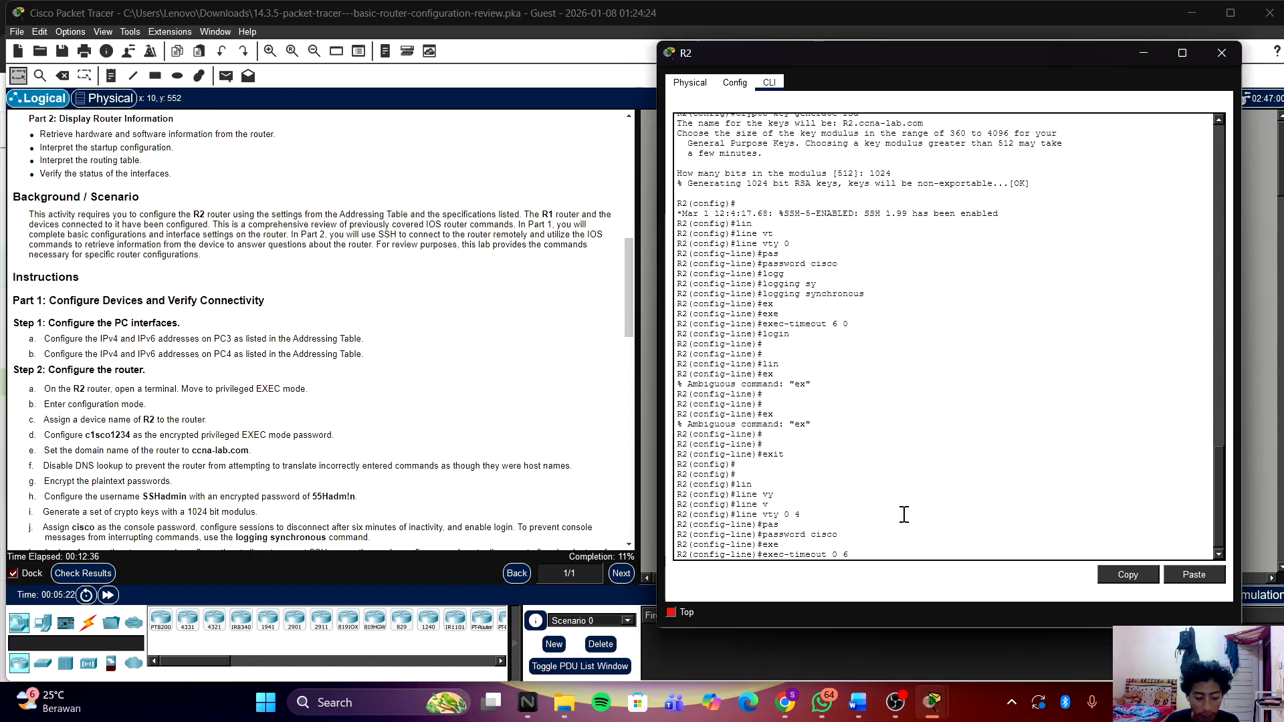
key(Return)
text(tr)
key(Tab)
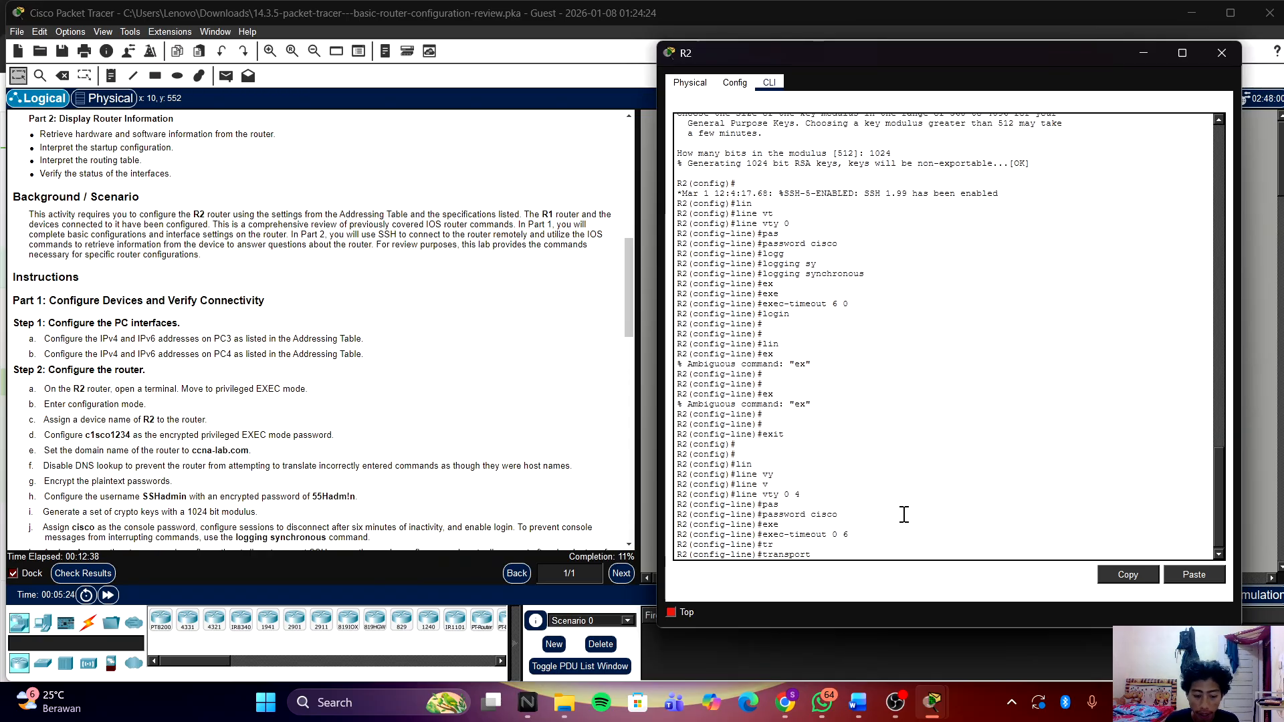
text(in)
key(Tab)
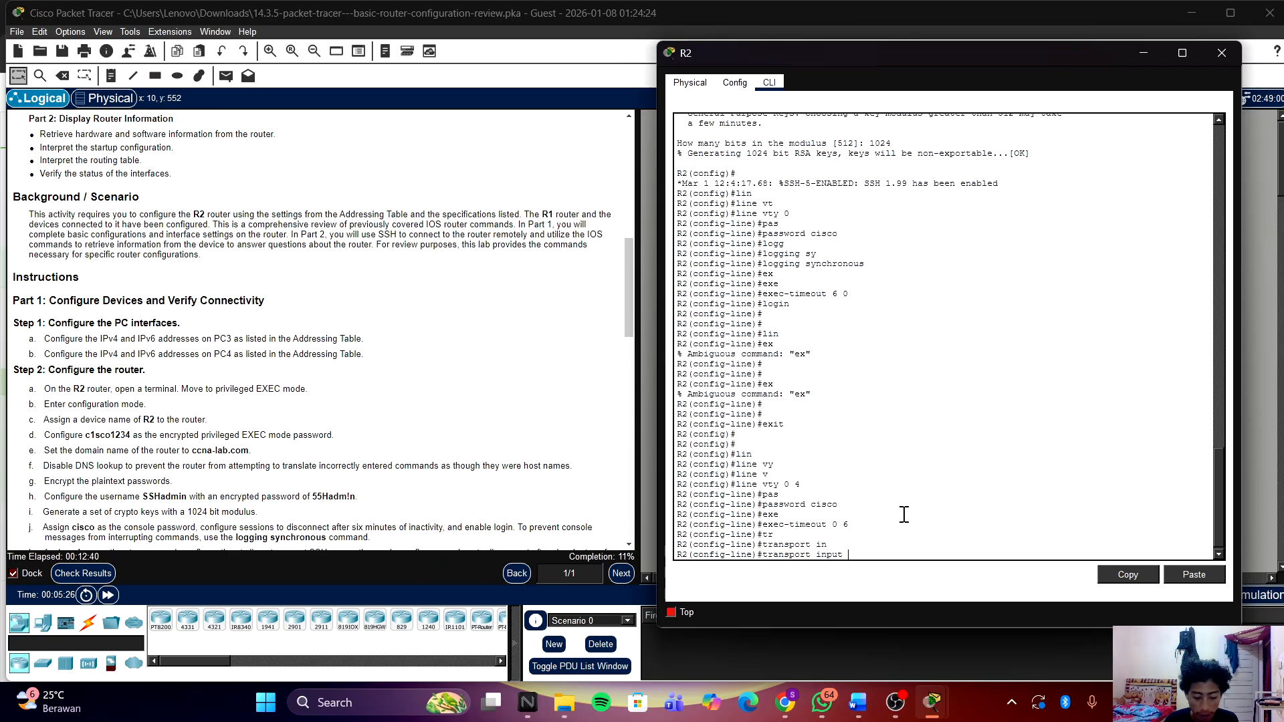
text(ssh)
key(Return)
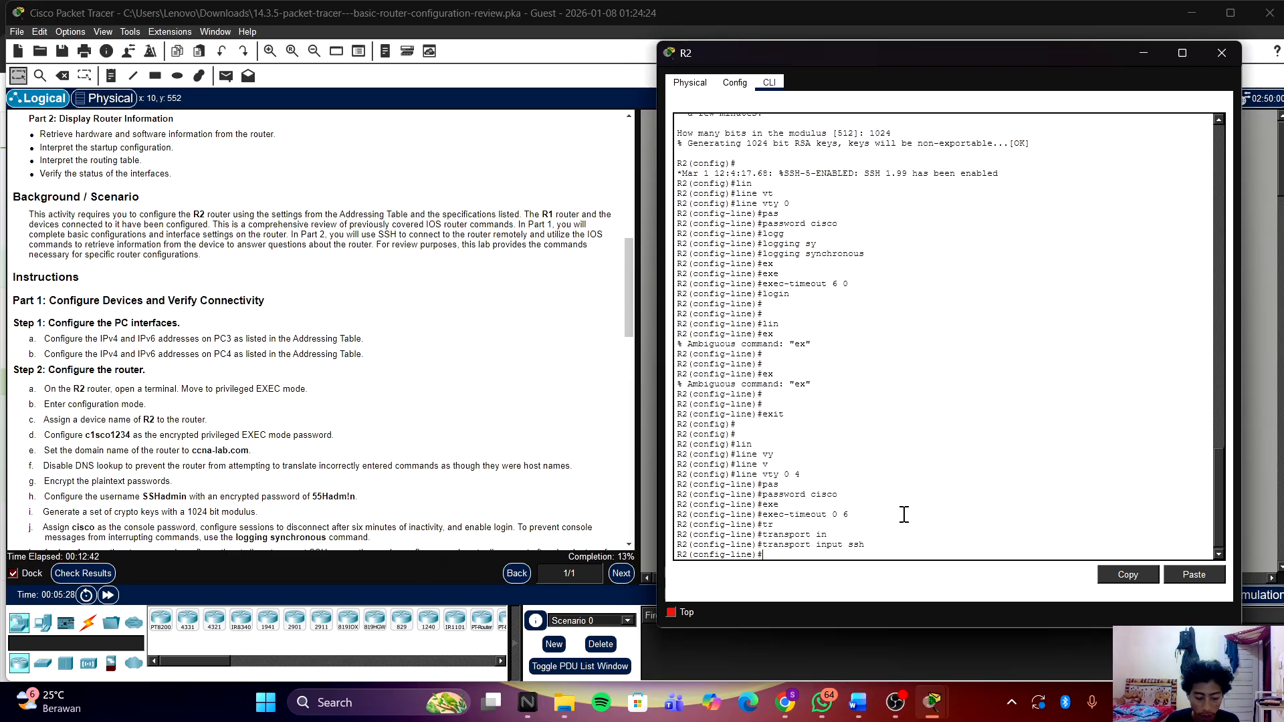
Step: Apply login local to vty lines 0 4
text(log)
key(Tab)
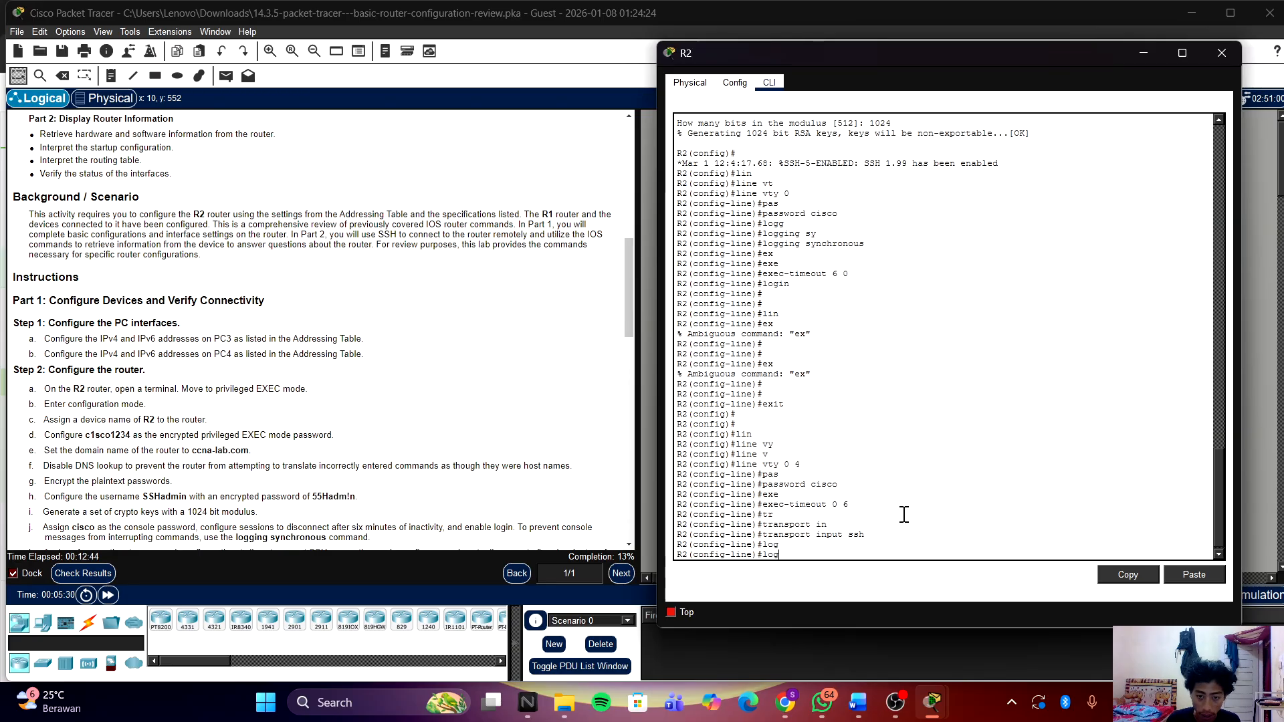
text(i)
key(Tab)
text(lo)
key(Tab)
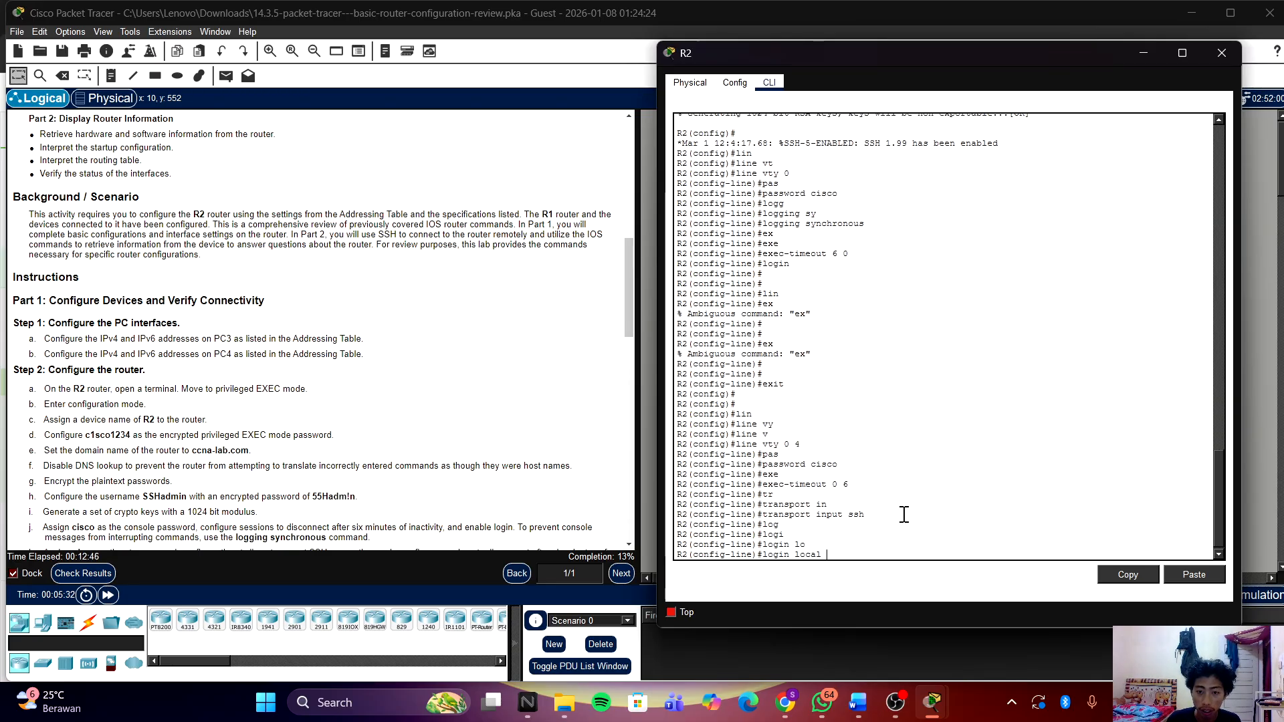
key(Return)
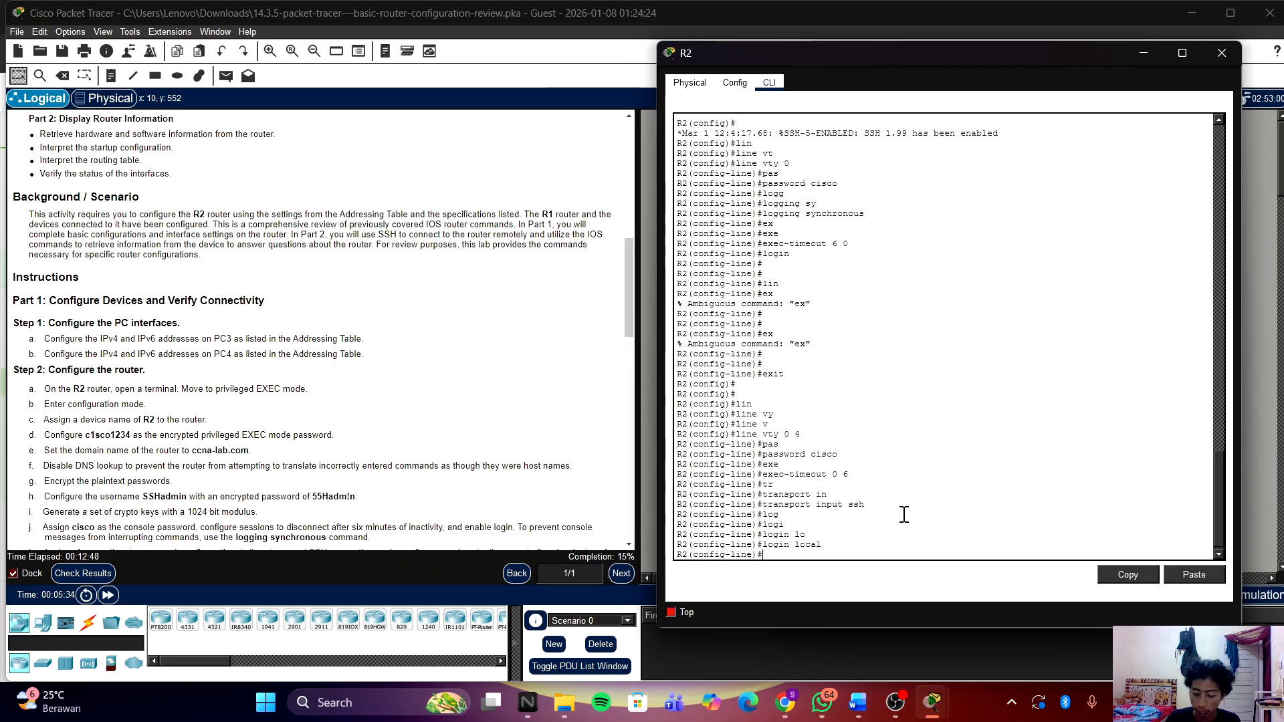
key(Return)
key(Return)
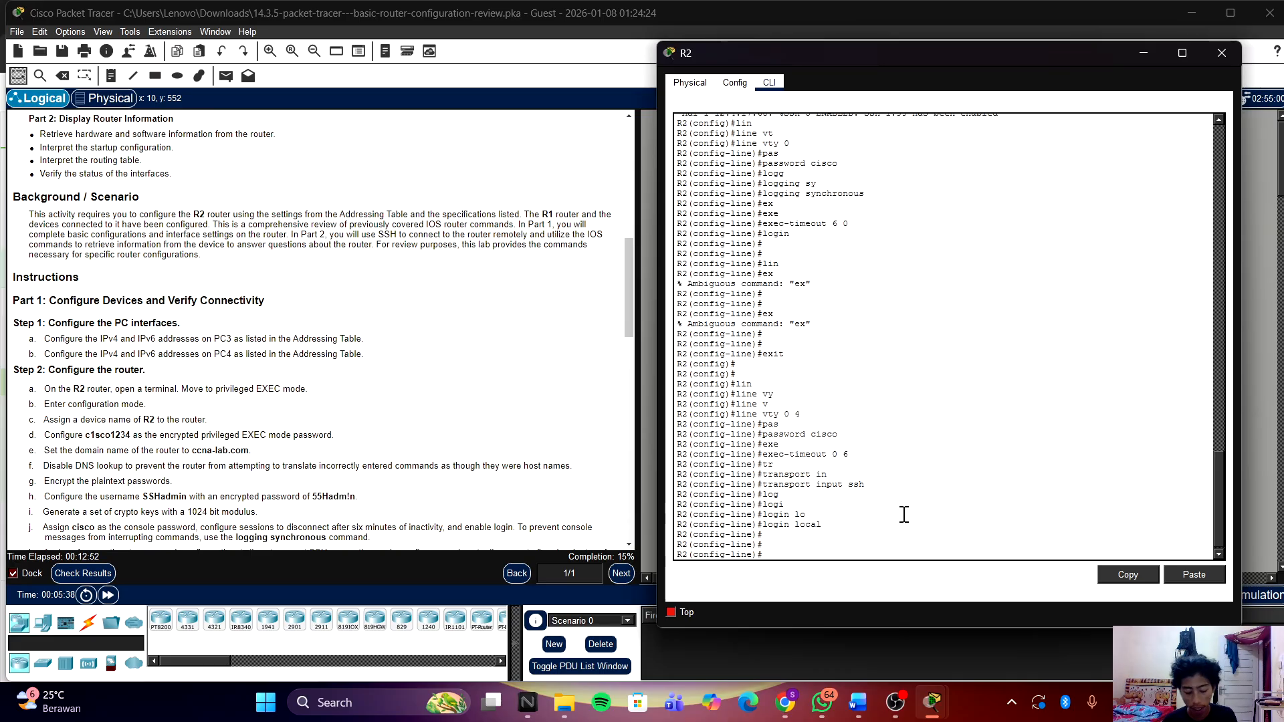
Step: Enter banner motd with '$' delimiters and the text 'WARNING Authorized Users Only!'
text(bn)
key(Tab)
text(n)
key(Tab)
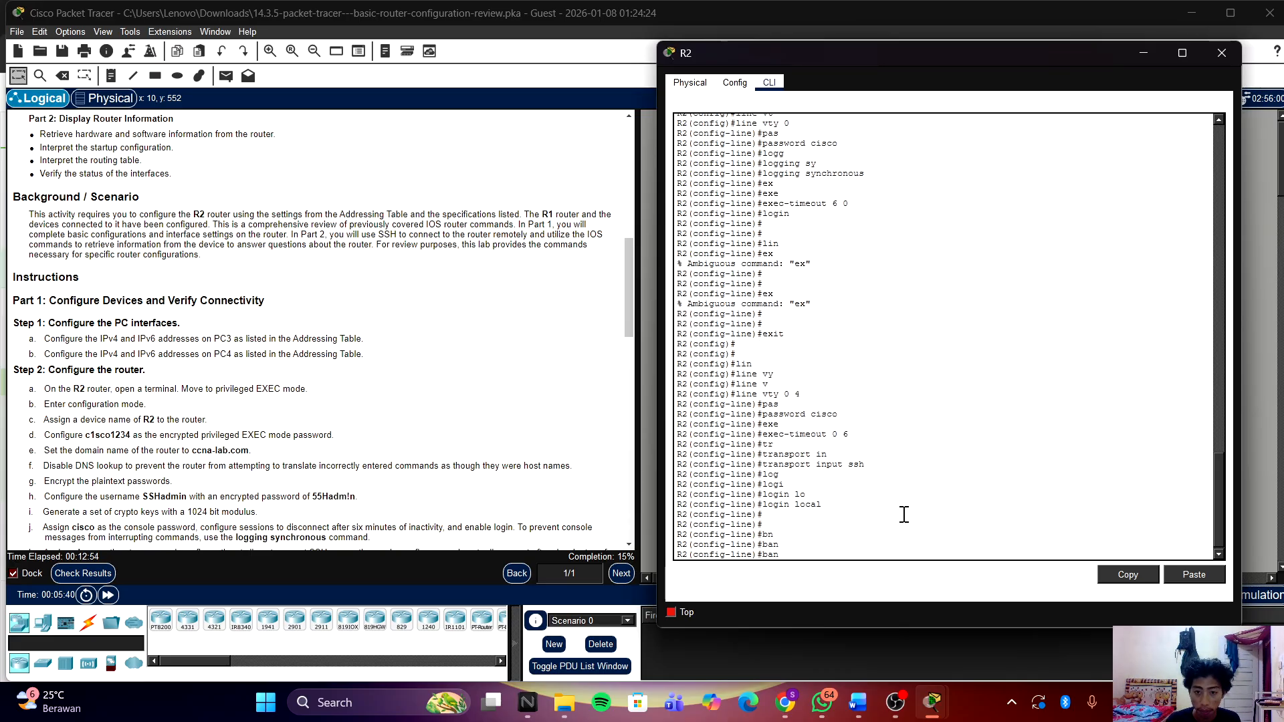
text(e)
key(Tab)
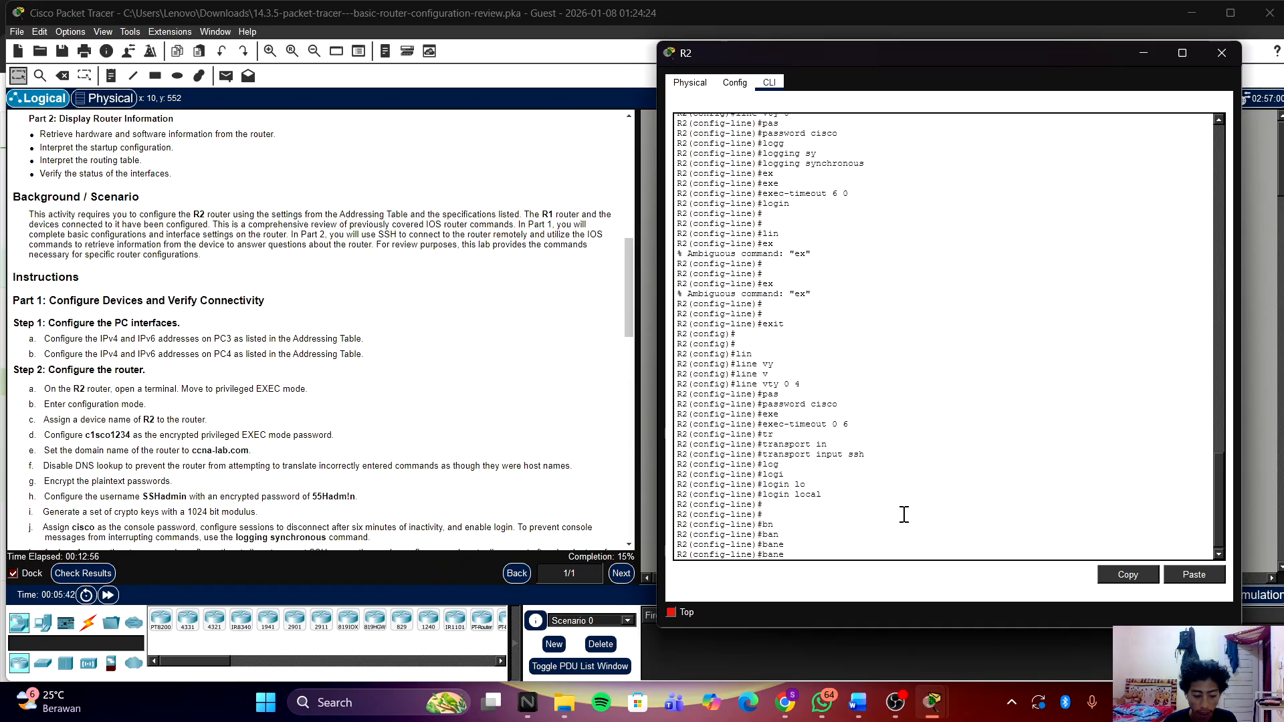
text(n)
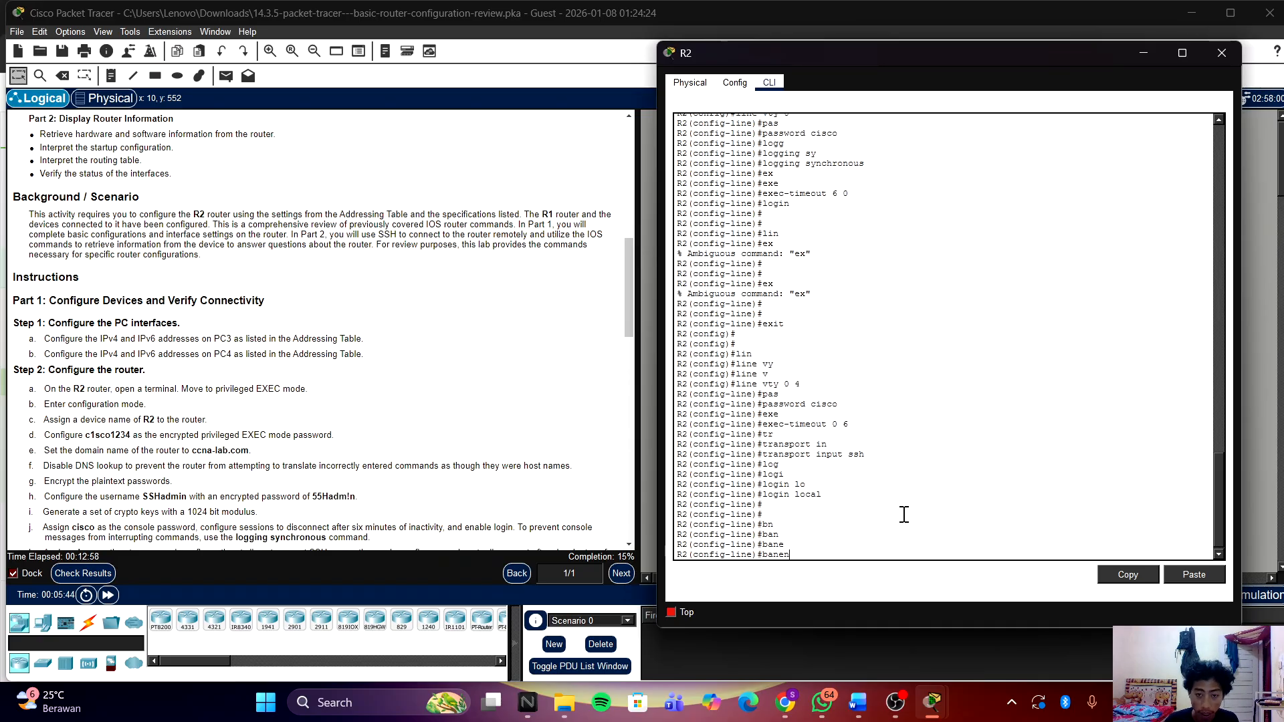
key(Tab)
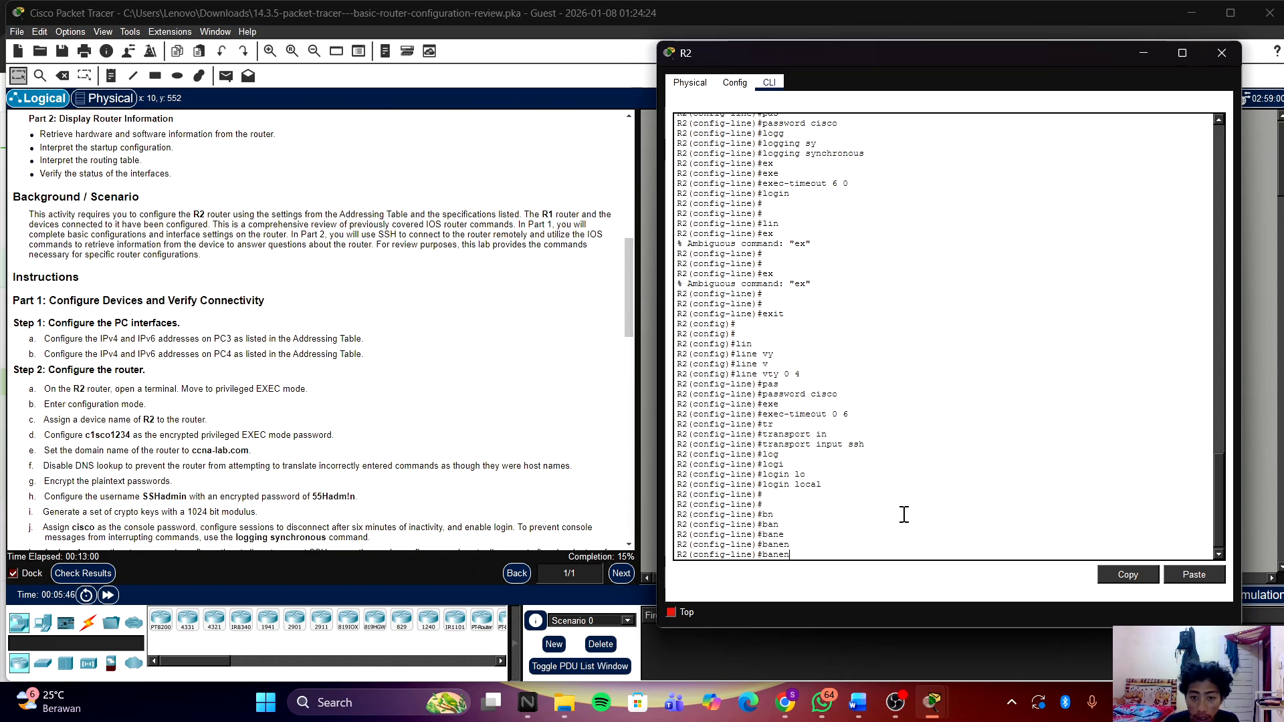
text(n)
key(Tab)
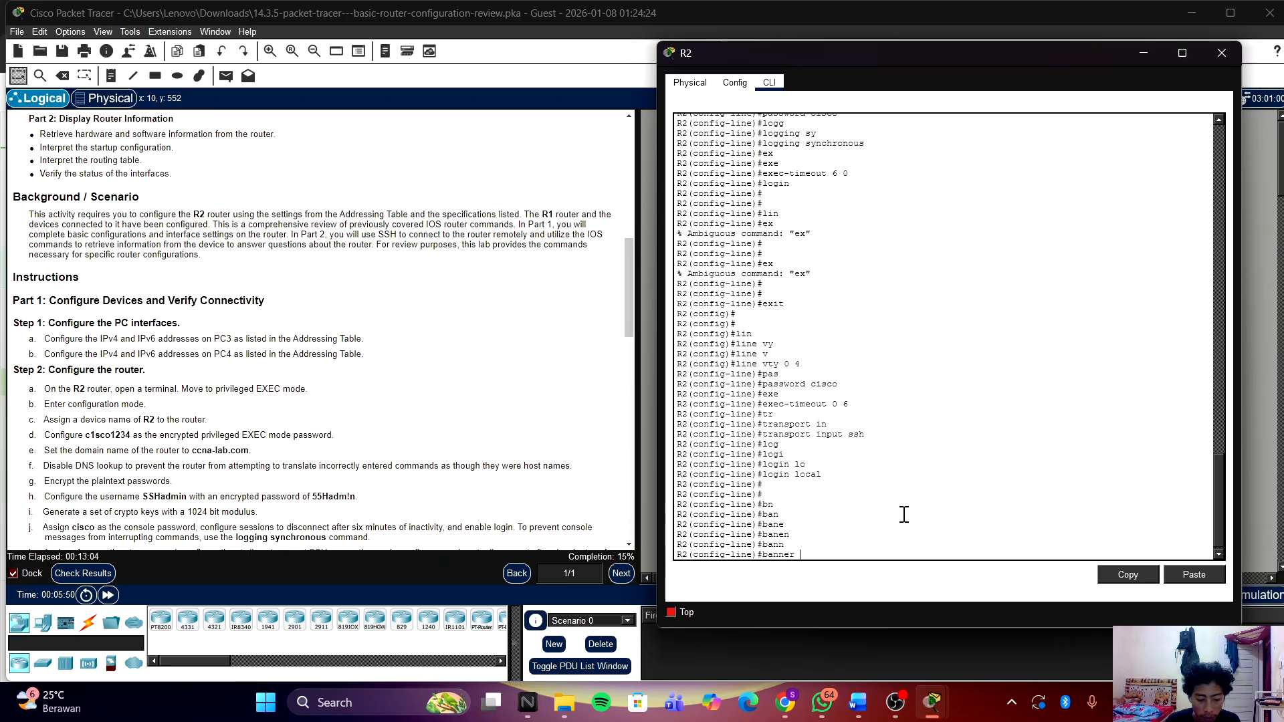
text(mo)
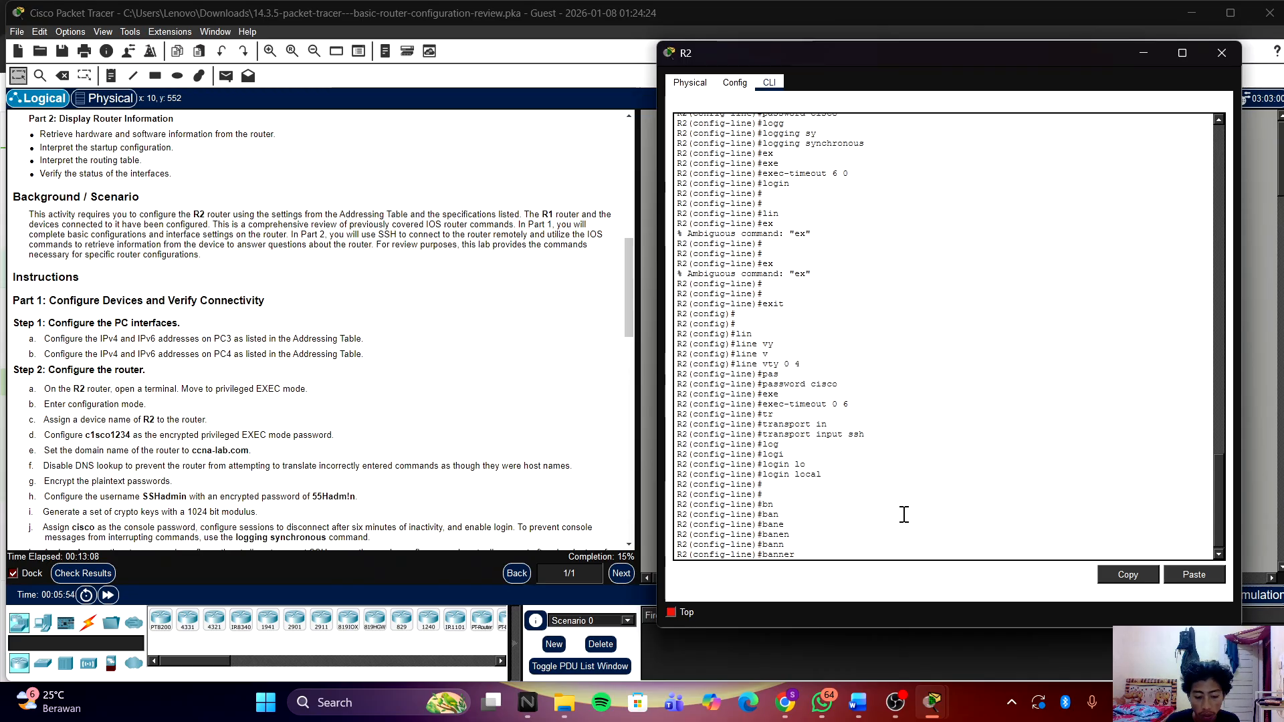
key(BackSpace)
key(BackSpace)
key(BackSpace)
key(BackSpace)
key(BackSpace)
key(BackSpace)
key(BackSpace)
key(BackSpace)
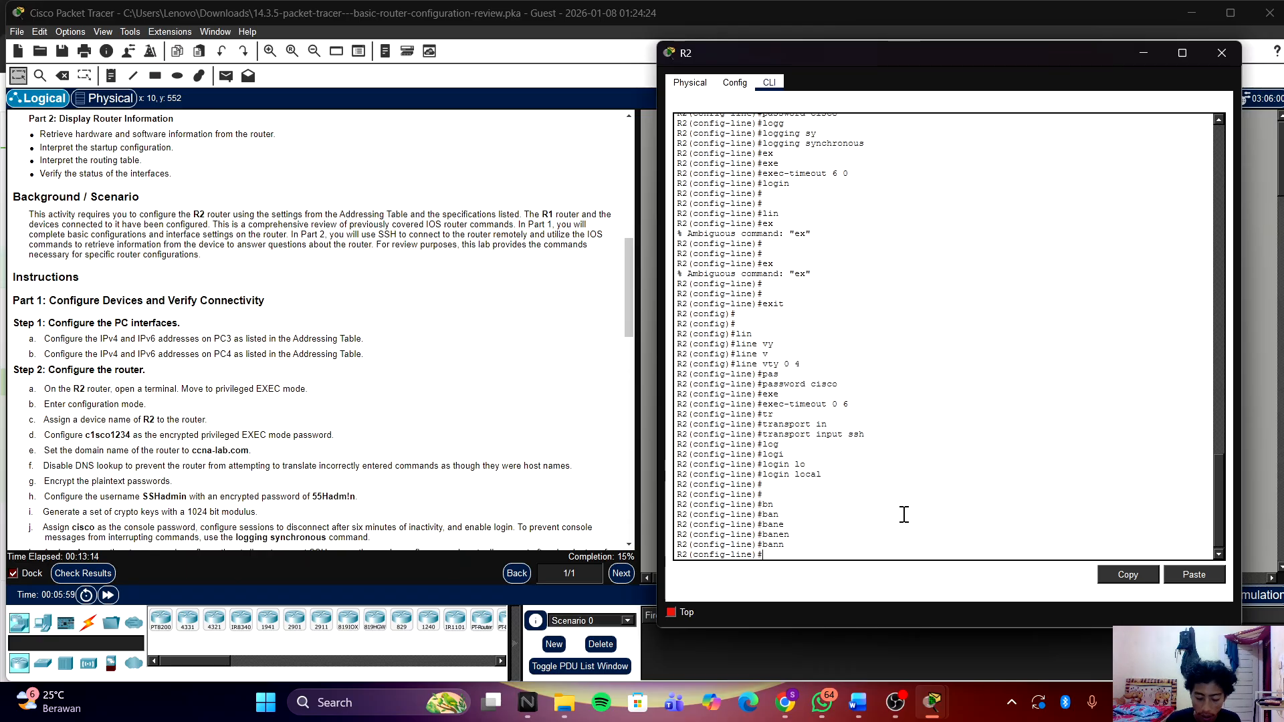
text(banner)
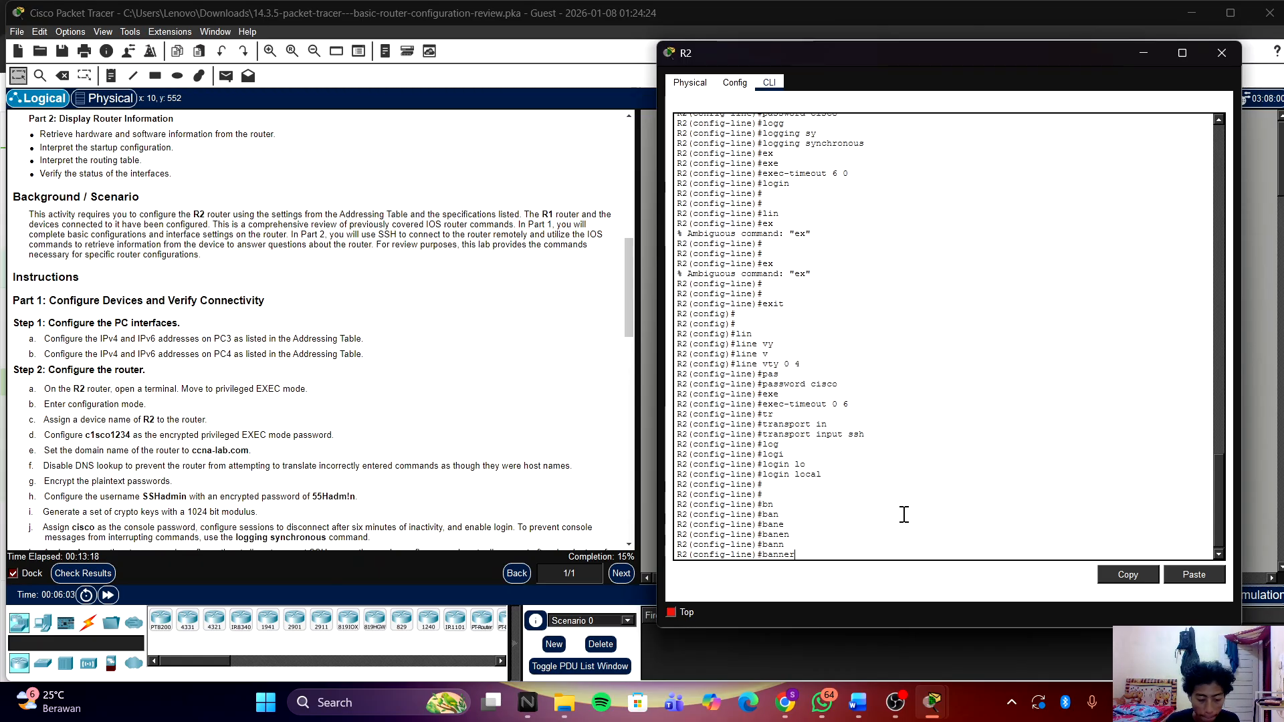
text( motd)
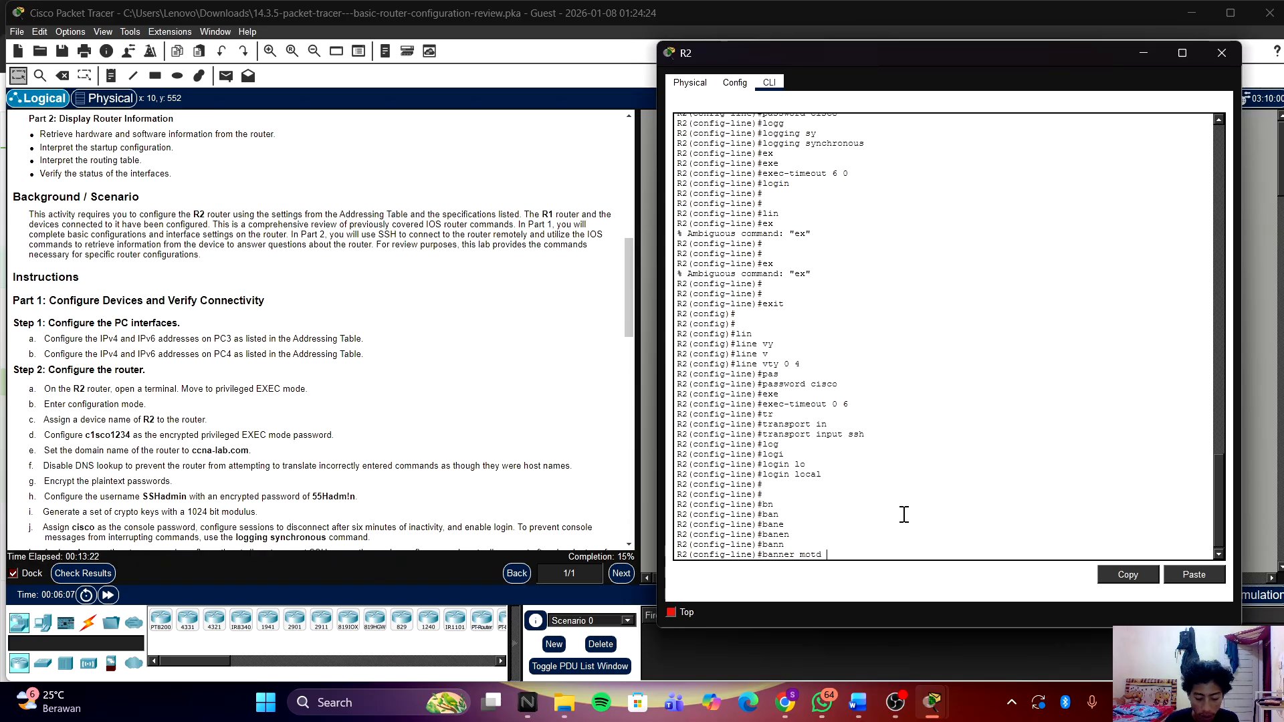
text( $)
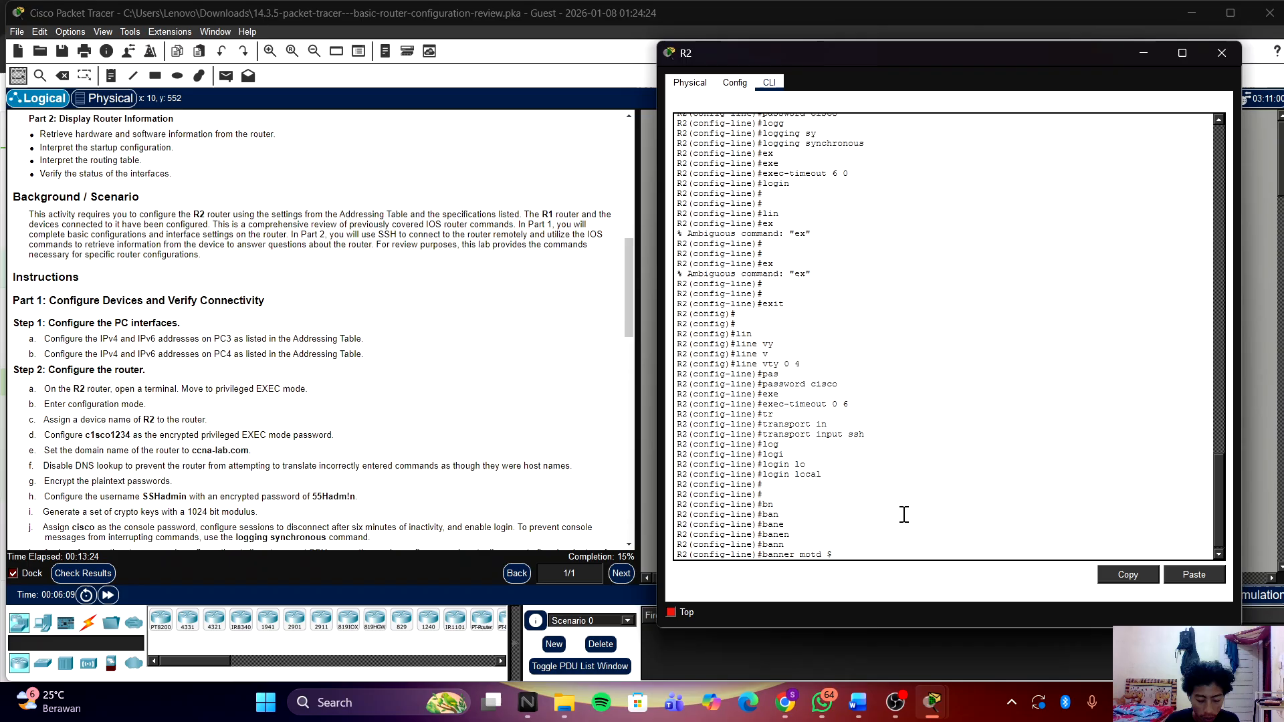
text( WAR)
text(IN)
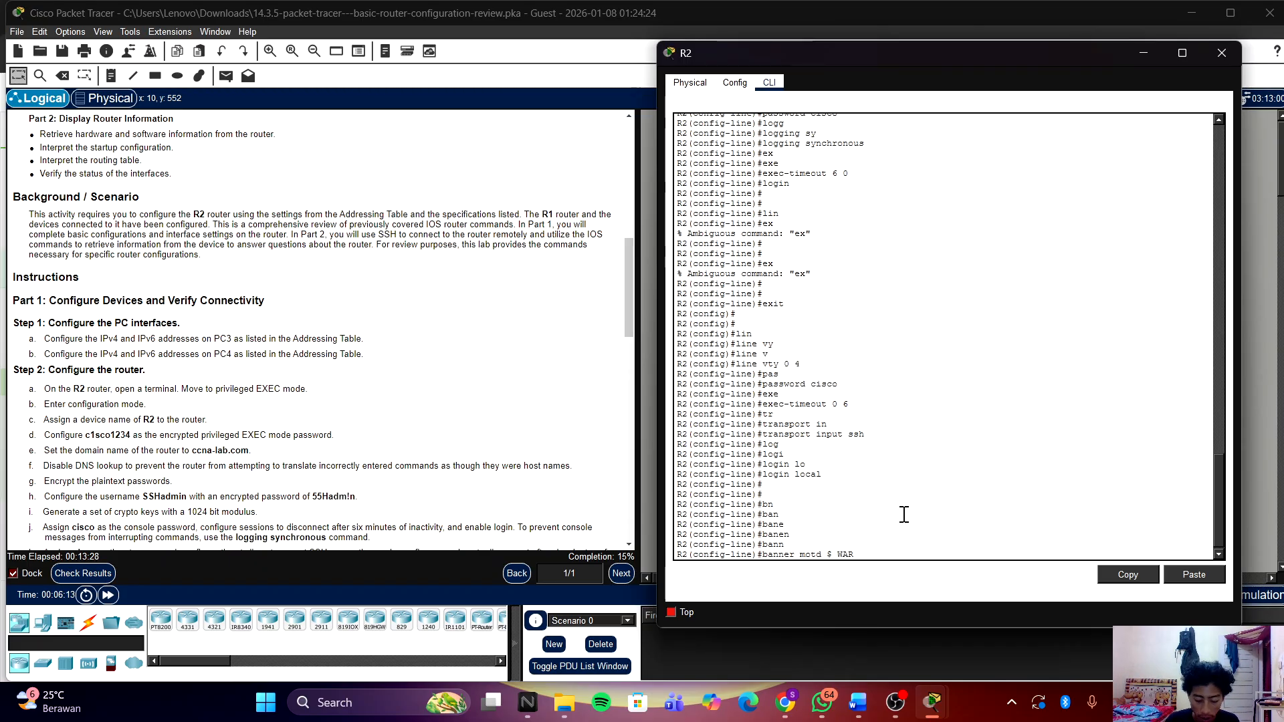
text(NING)
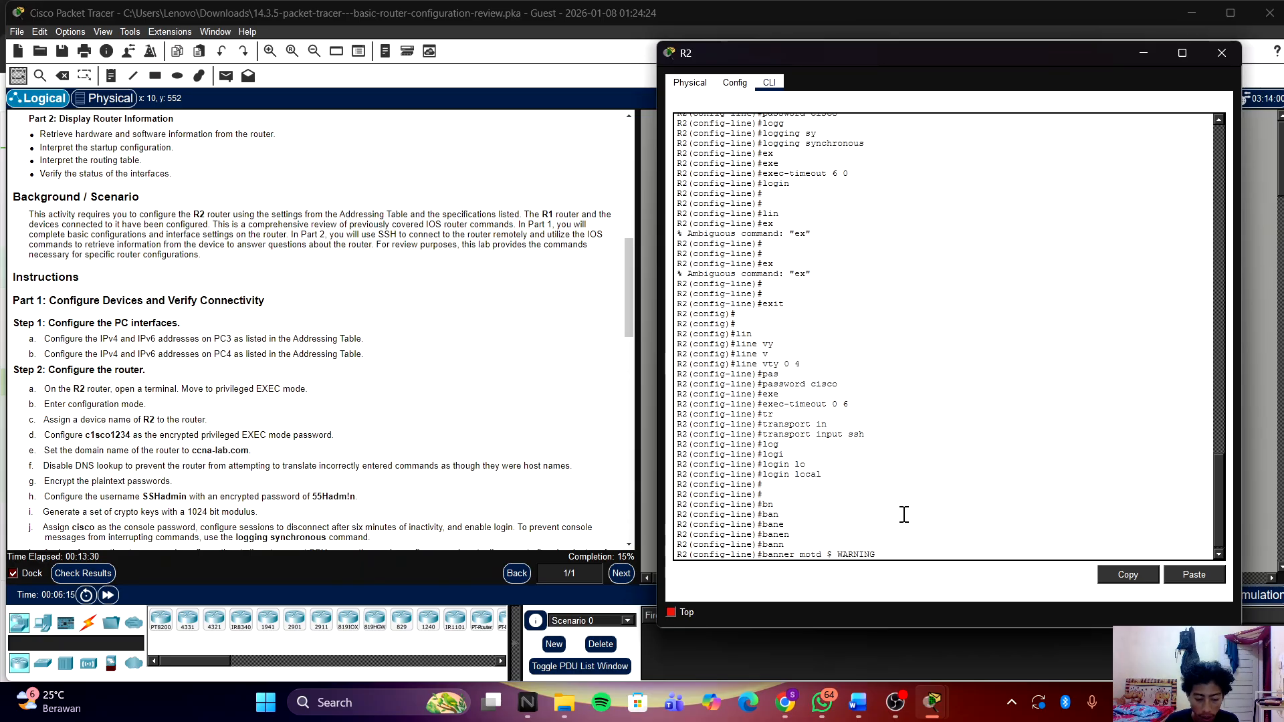
text( Authori)
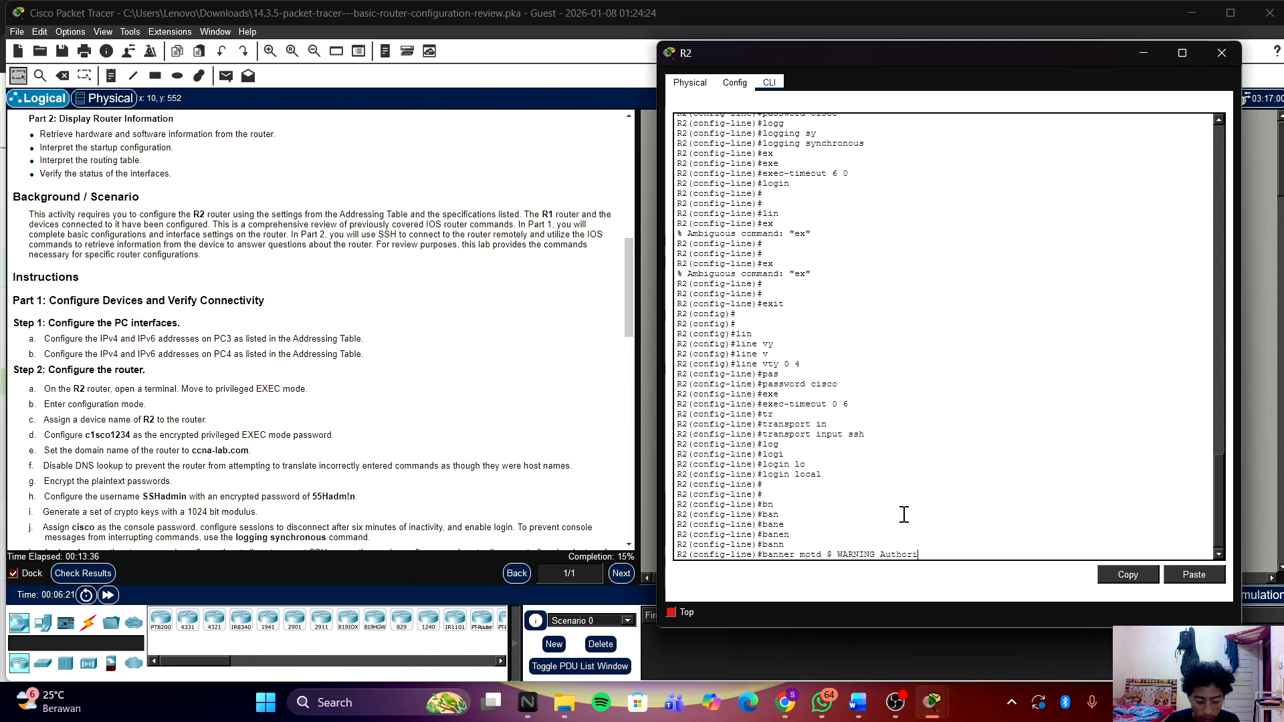
text(zed)
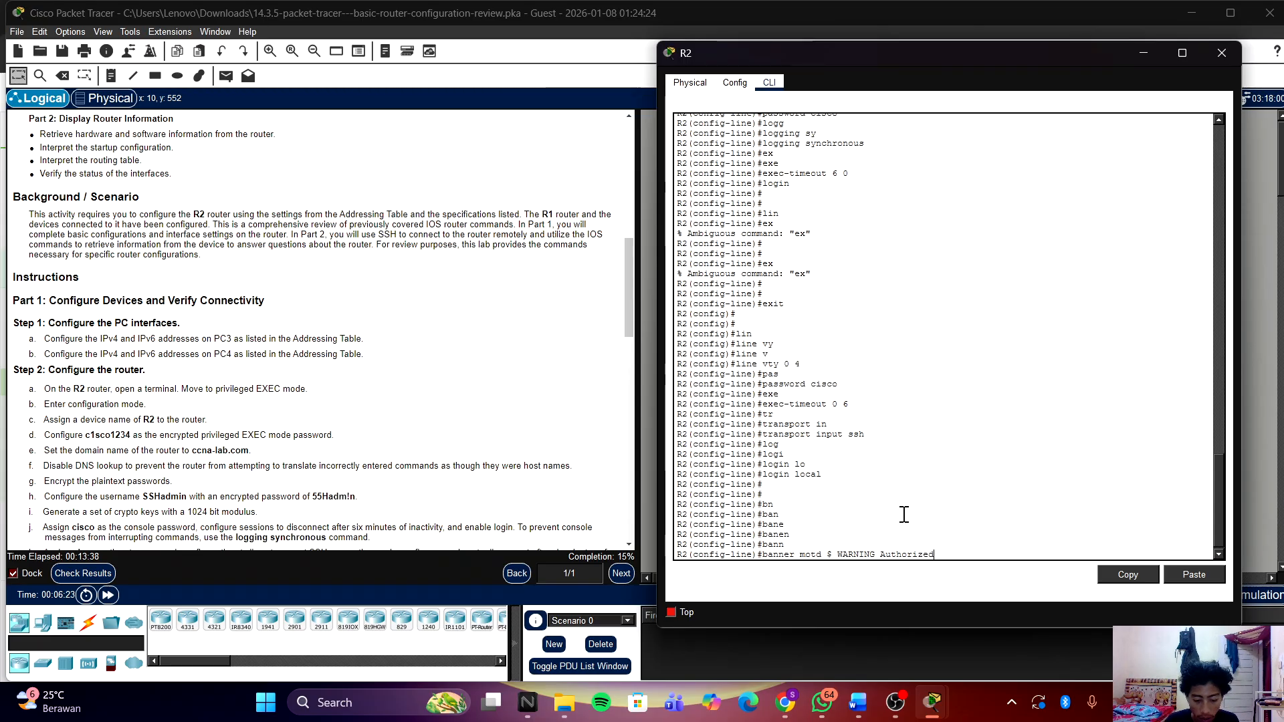
text( Users)
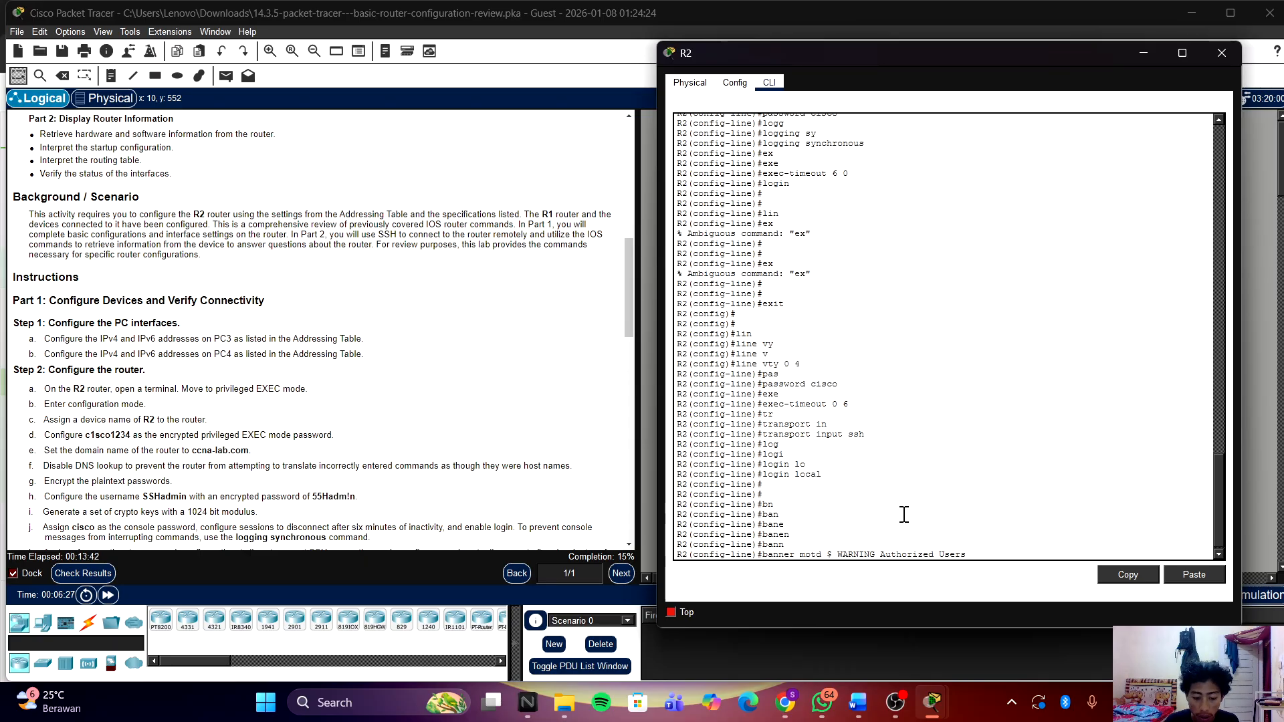
text( Onl)
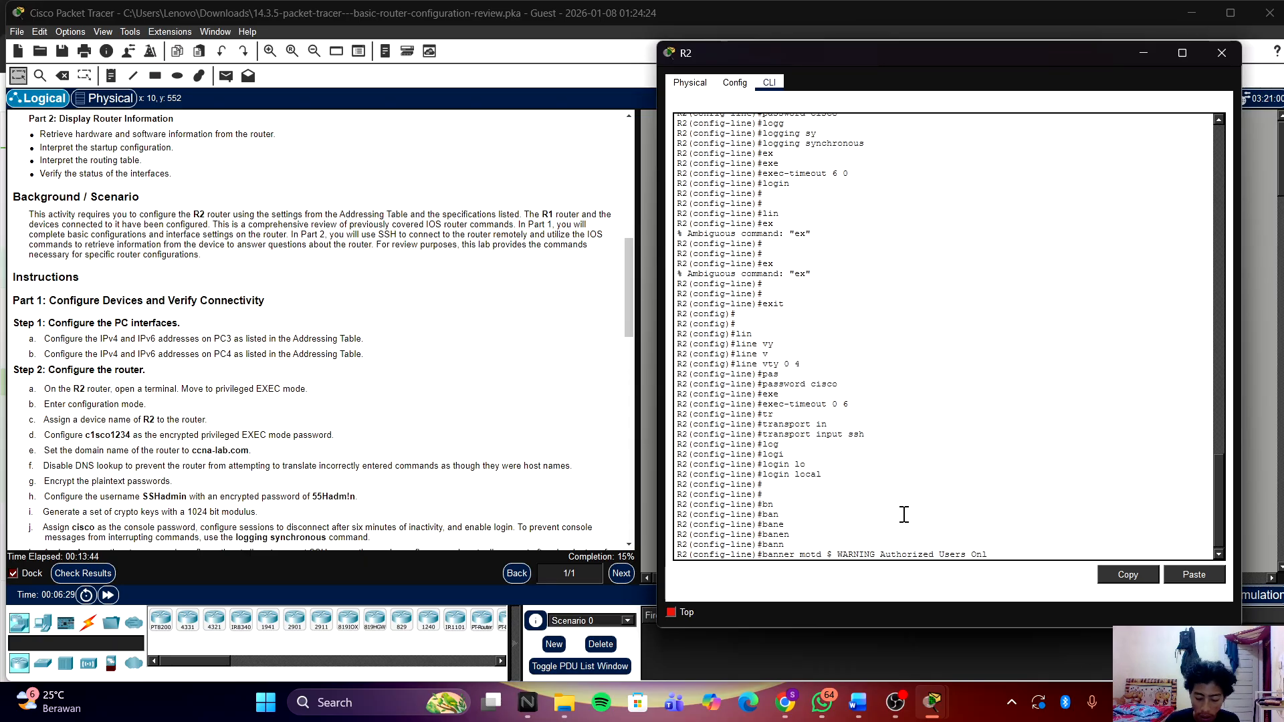
text(y!)
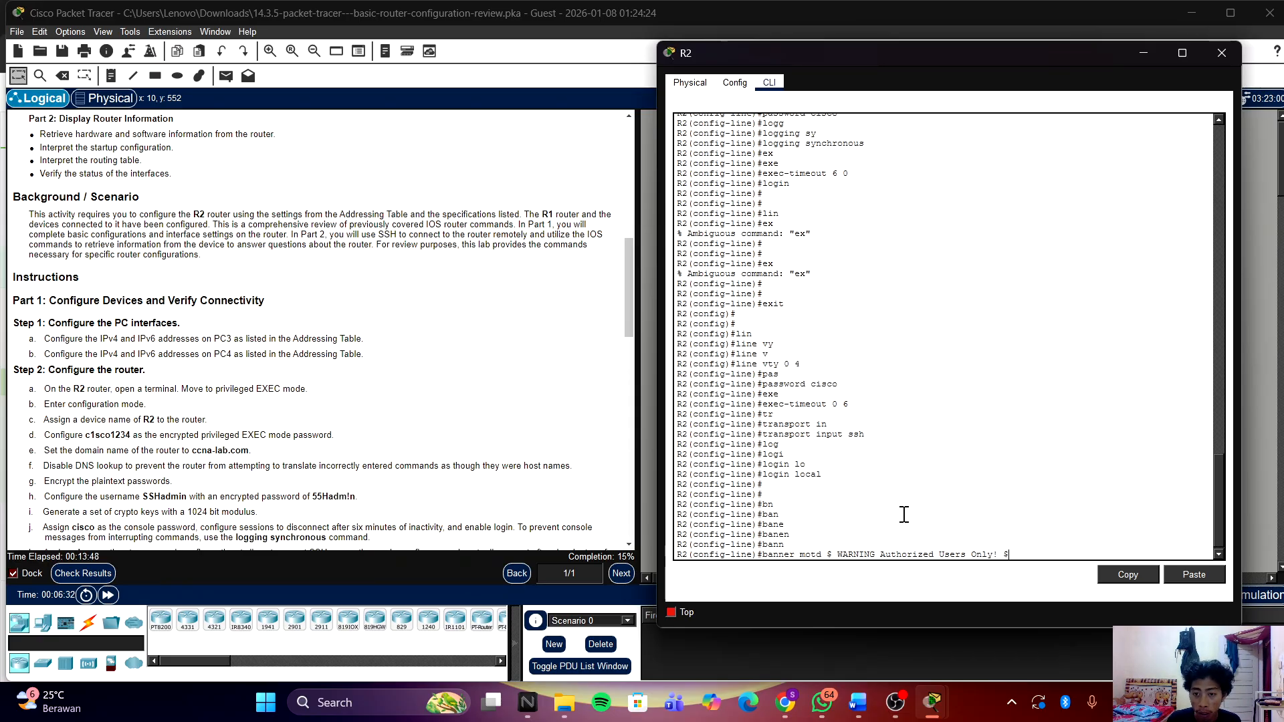
text( $)
key(Return)
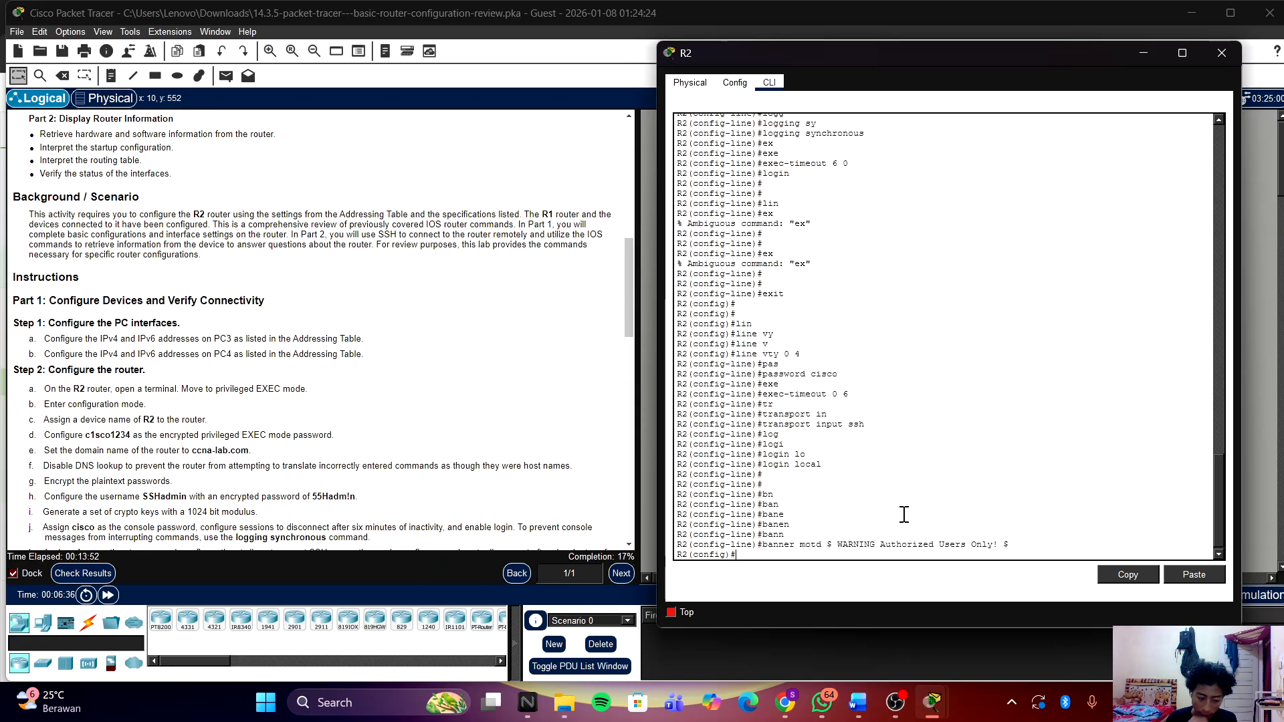
Step: Enable ipv6 unicast-routing on R2
text(ip)
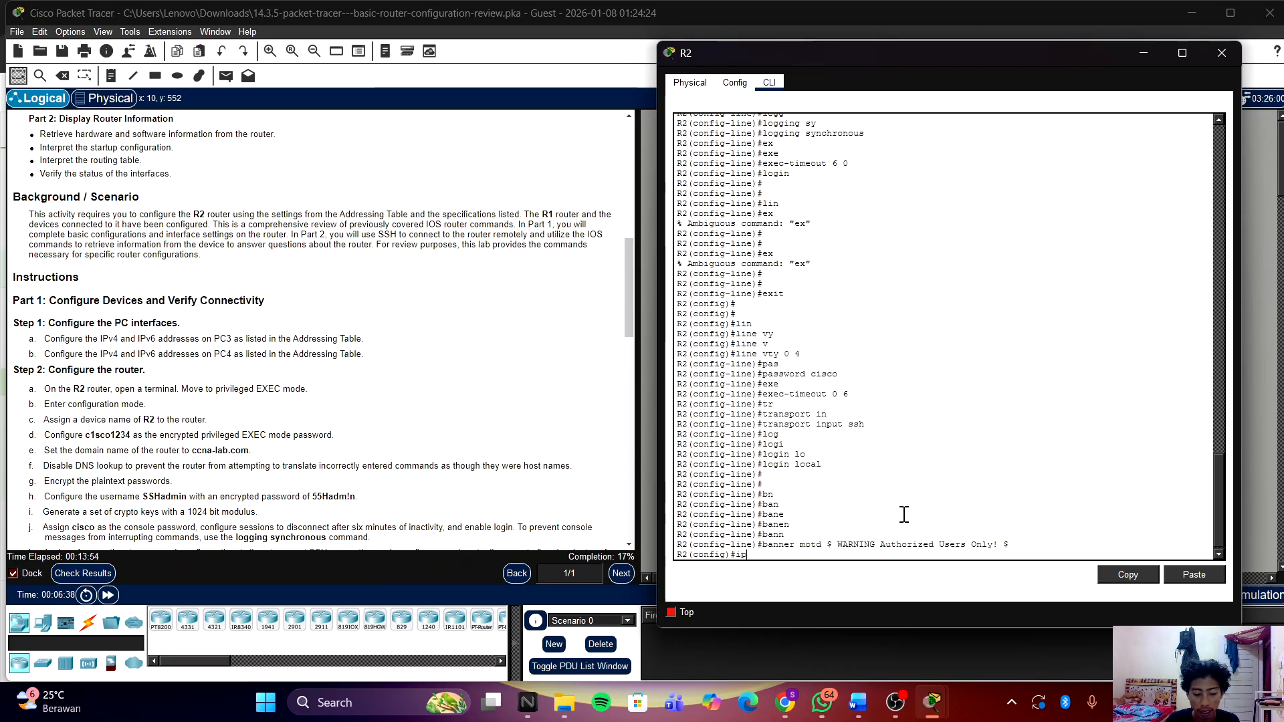
key(Tab)
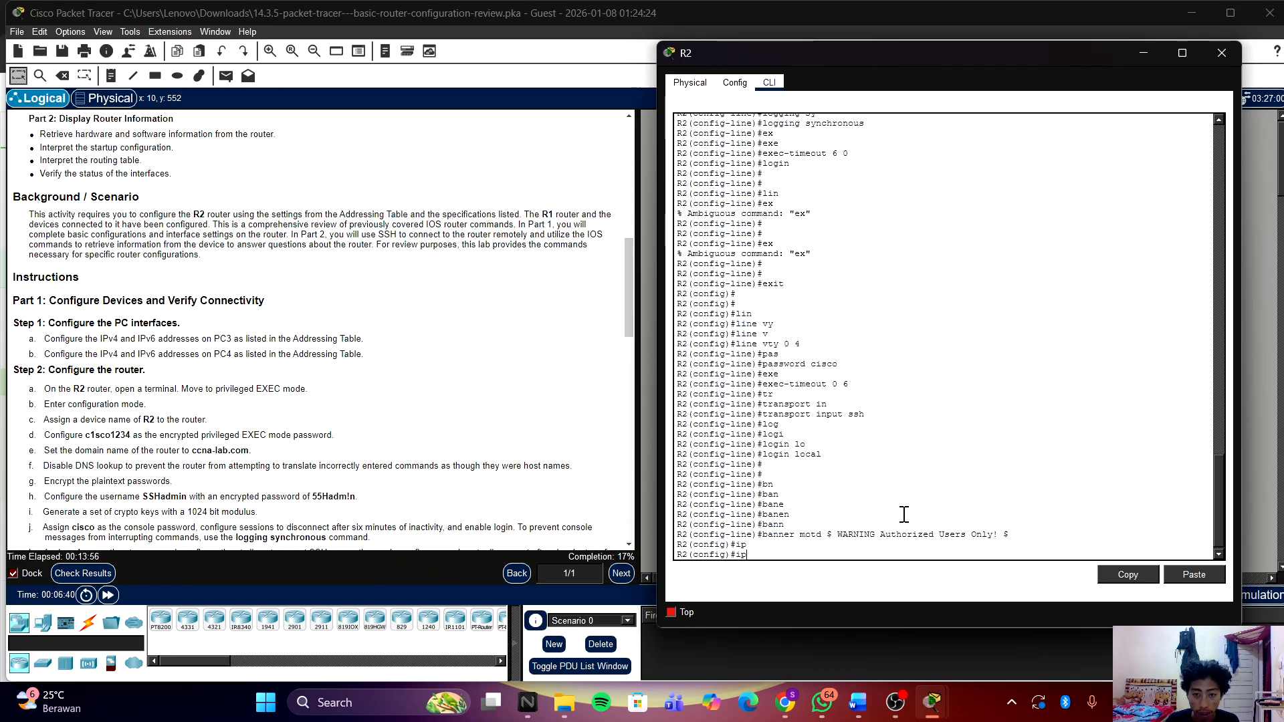
text(v)
key(Tab)
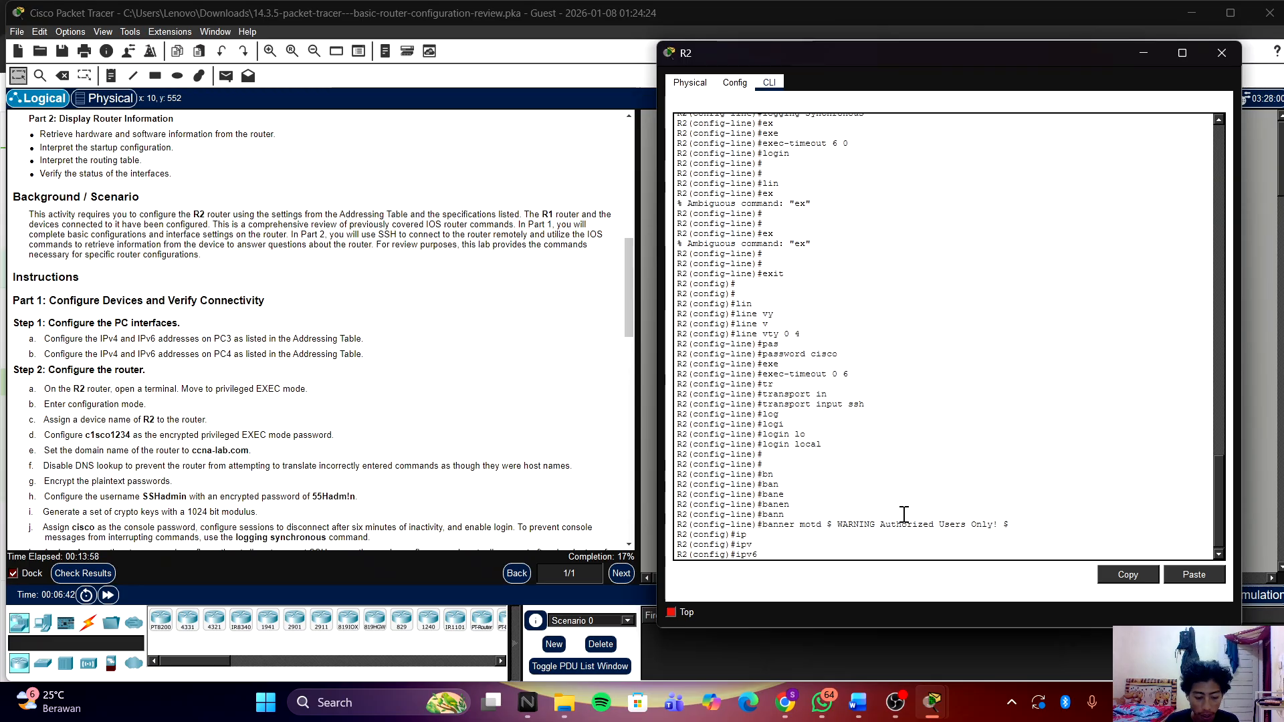
text(un)
key(Tab)
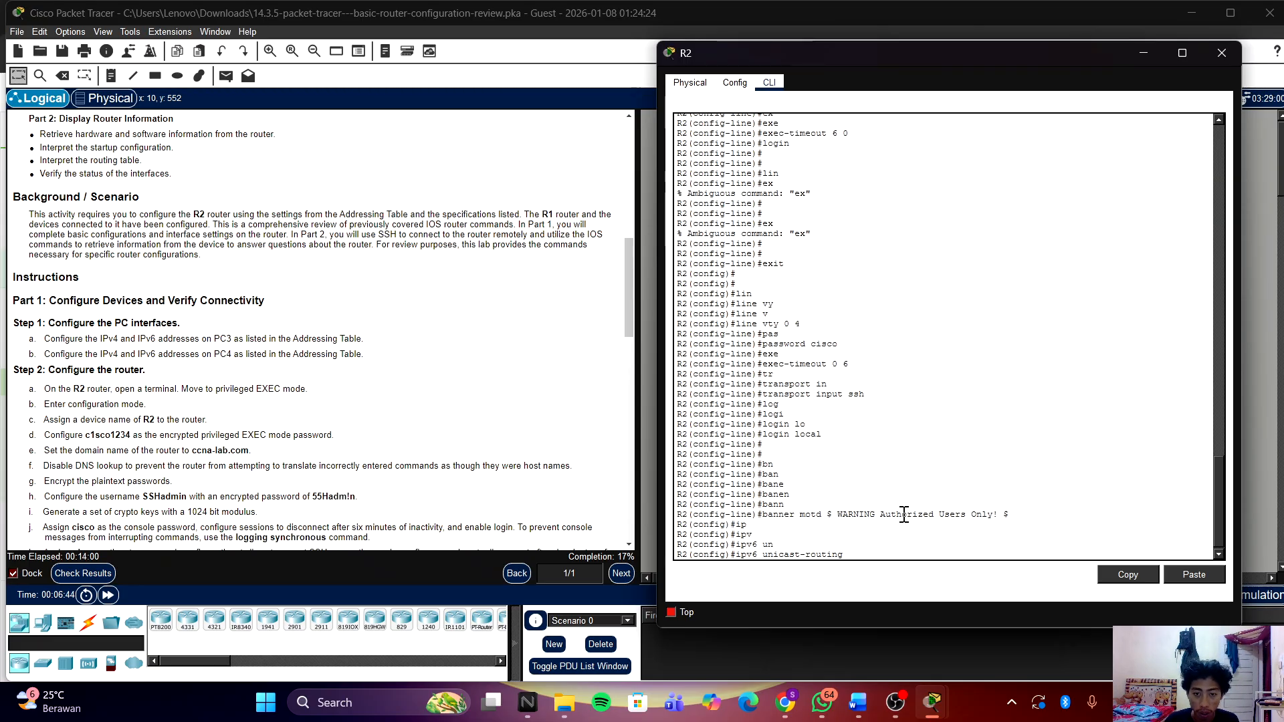
key(Return)
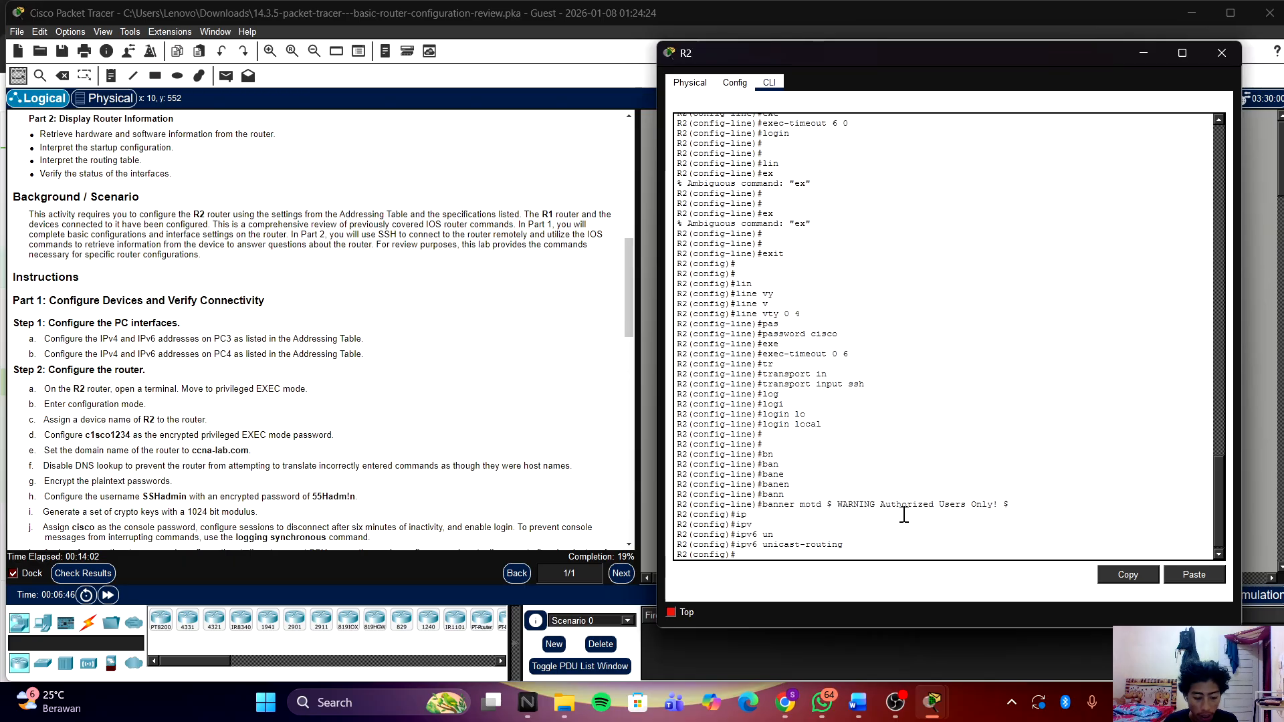
key(Return)
key(Return)
Step: Exit, re-enter global configuration with conf t, and open interface g0/0/0
text(ex)
key(Return)
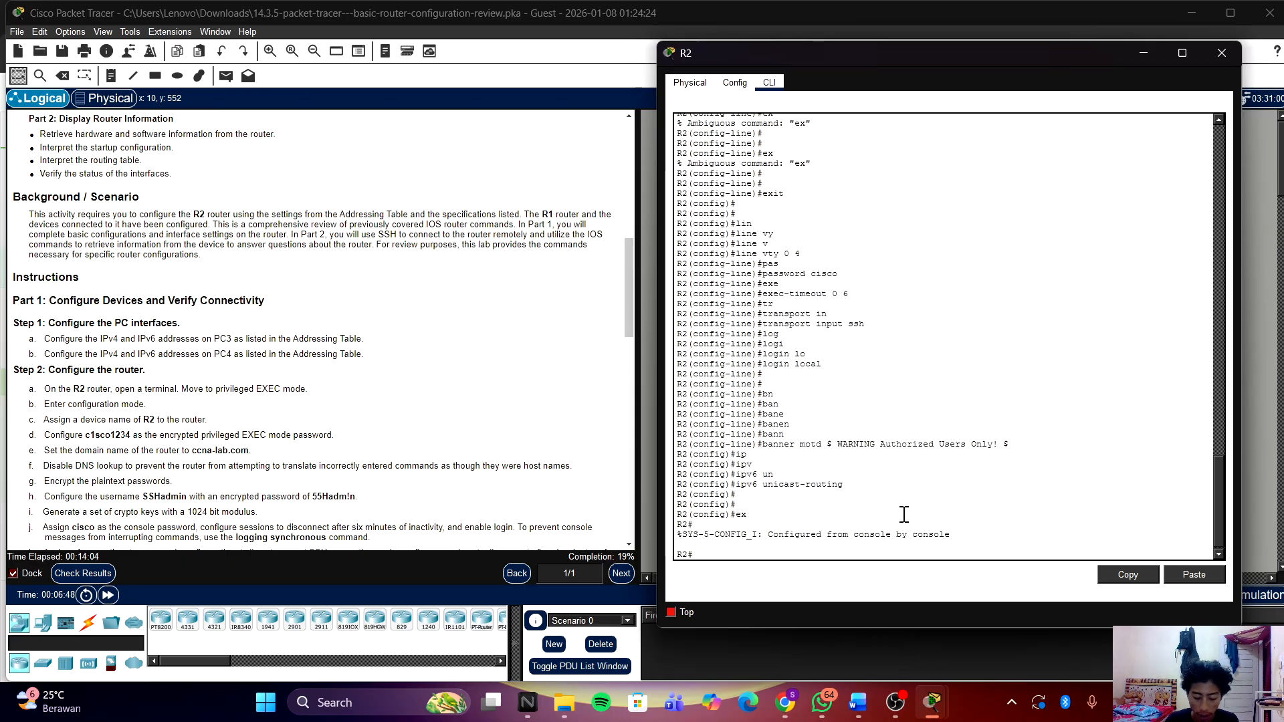
text(in)
key(Tab)
key(BackSpace)
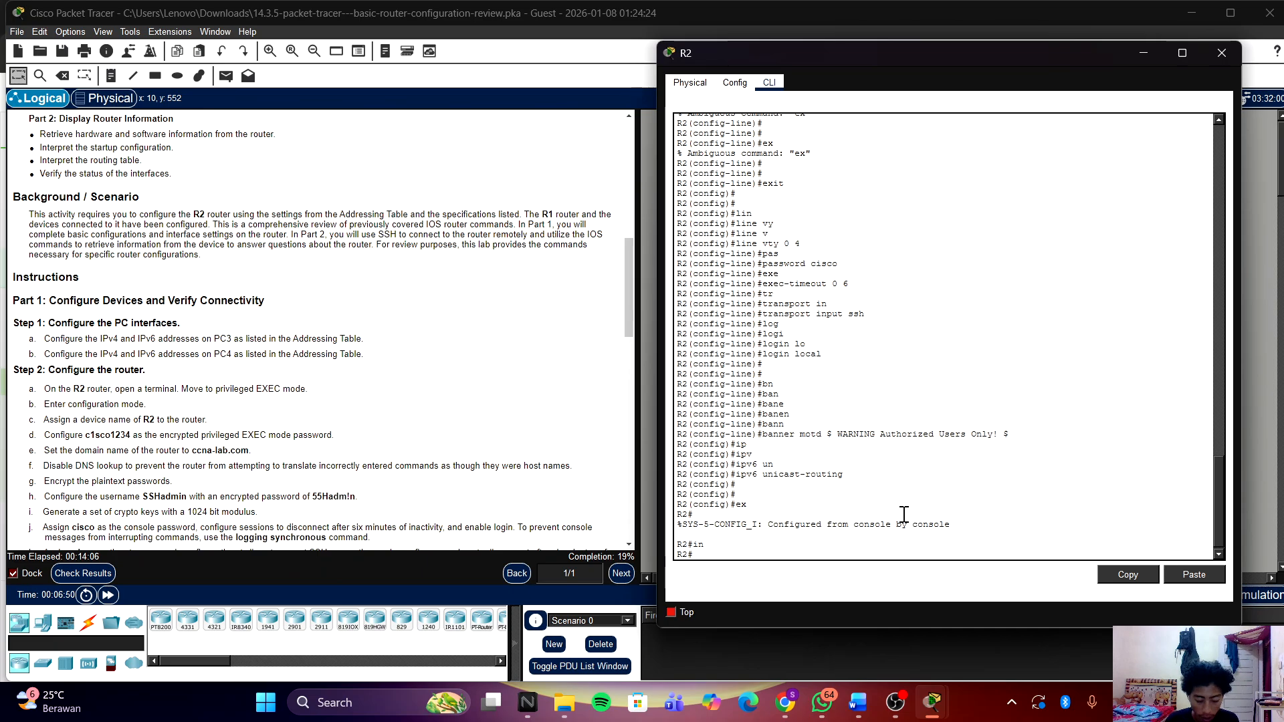
text(conf t)
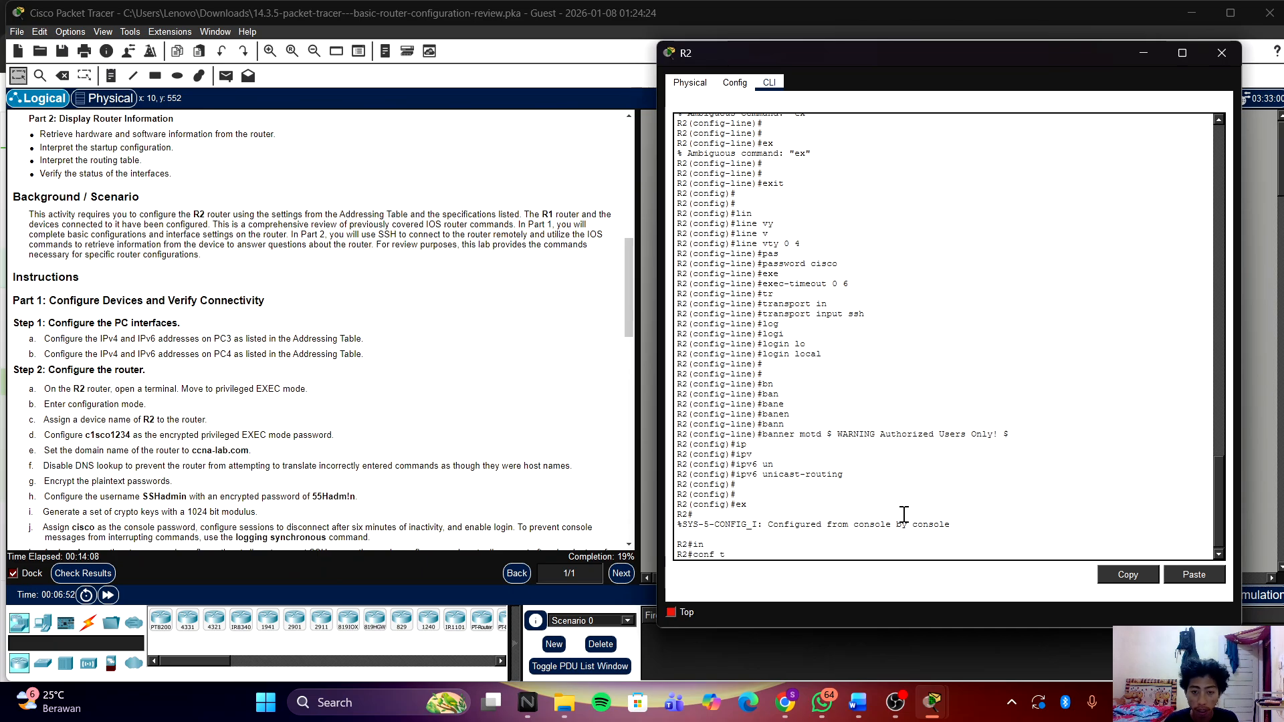
key(Return)
key(Return)
key(Return)
text(in)
key(Tab)
text(t)
key(Tab)
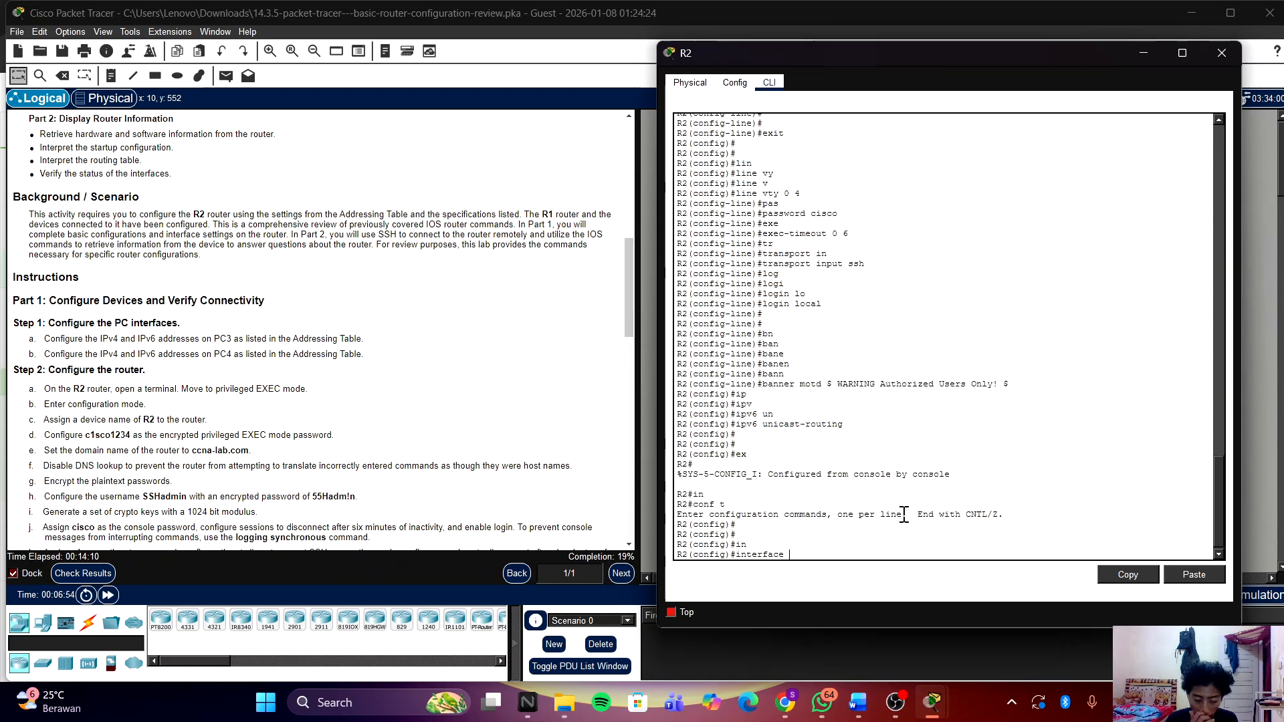
text(g0)
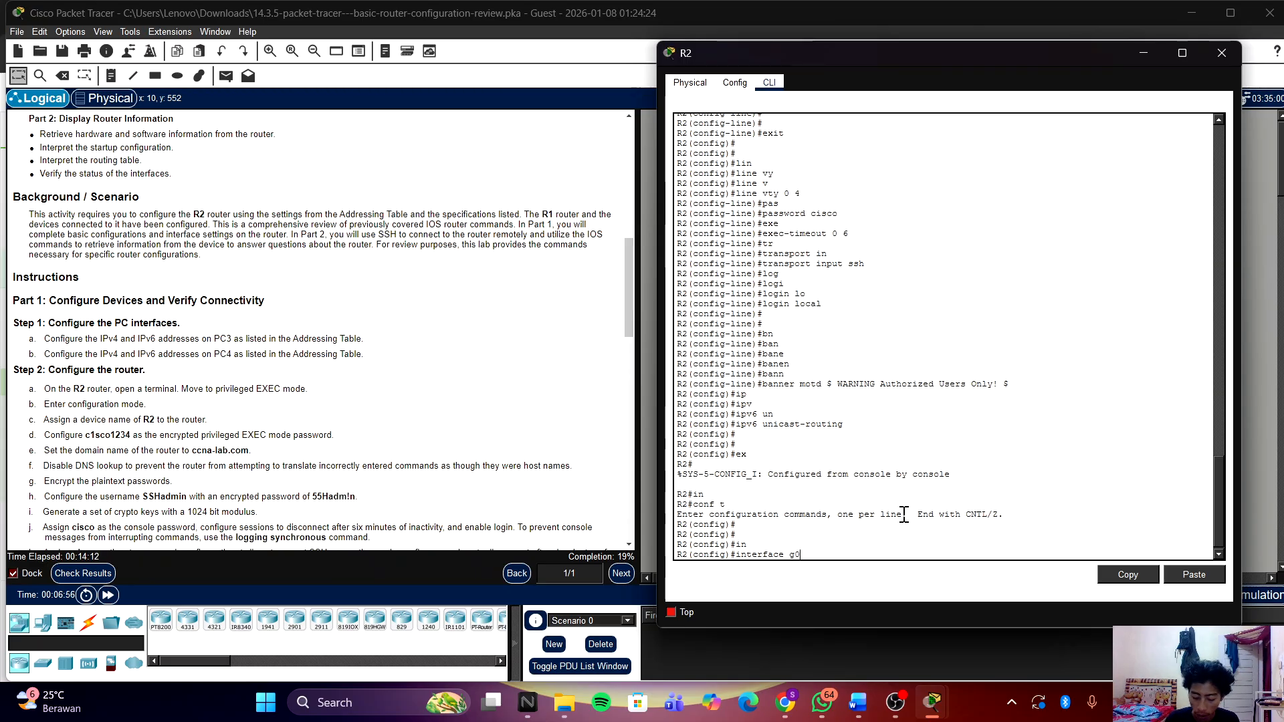
text(/0/0)
key(Return)
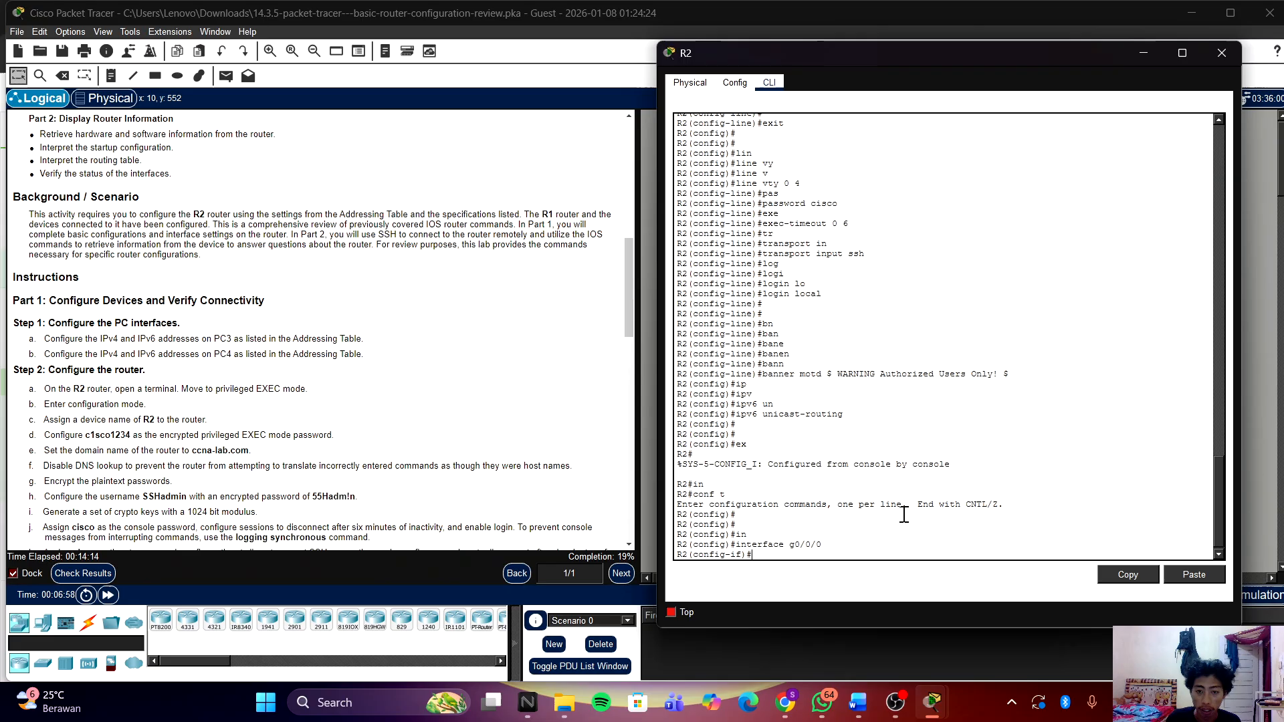
drag(1067, 49, 468, 79)
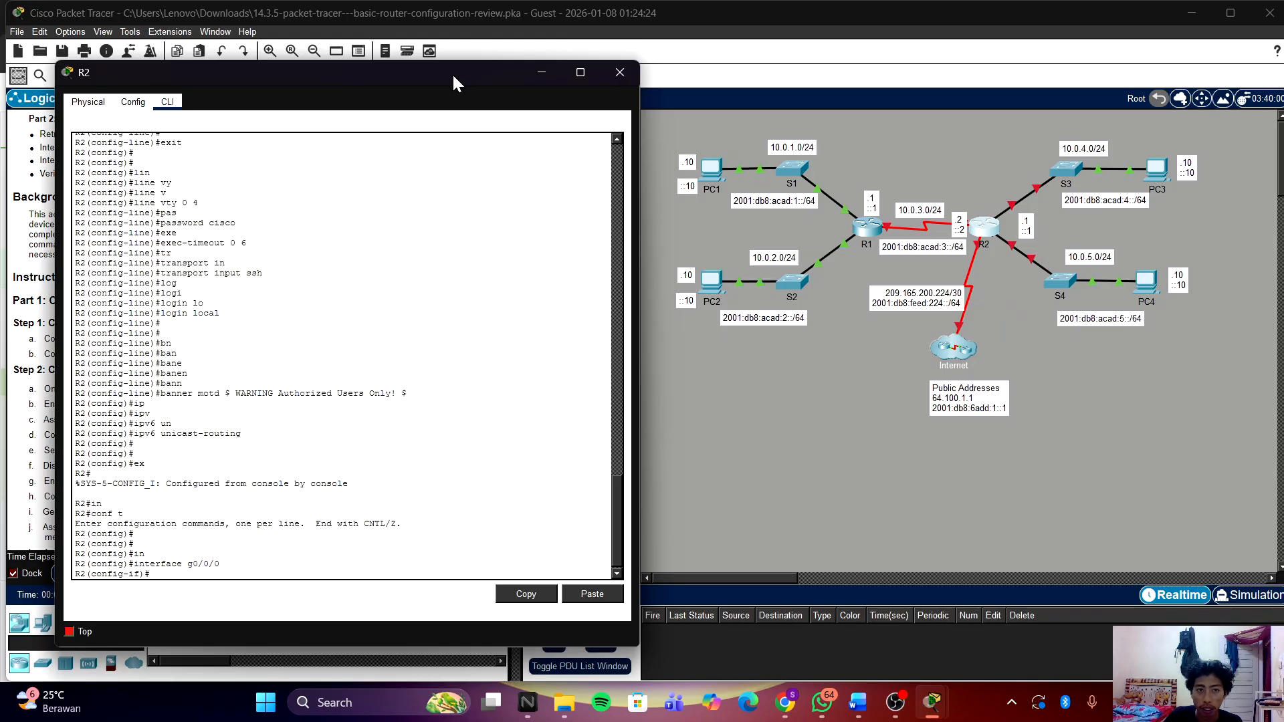
drag(446, 75, 1020, 62)
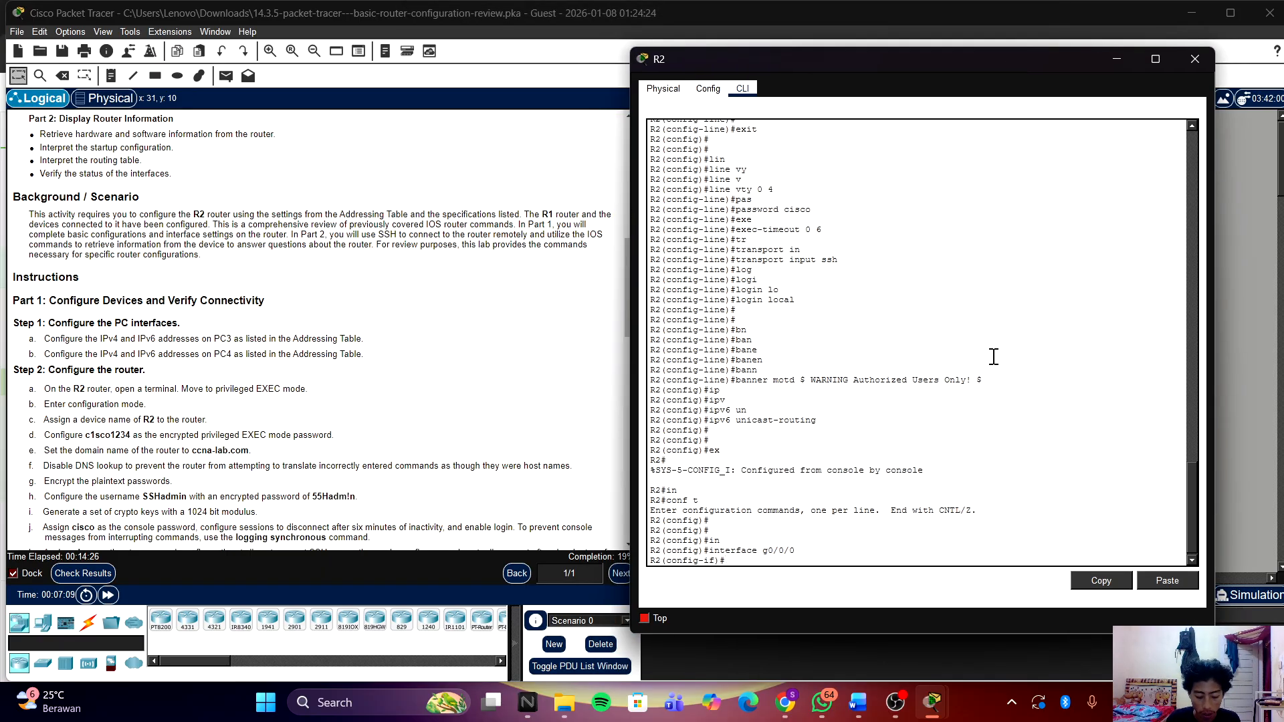
Step: Give G0/0/0 the description 'Connection to S3'
text(des)
key(Tab)
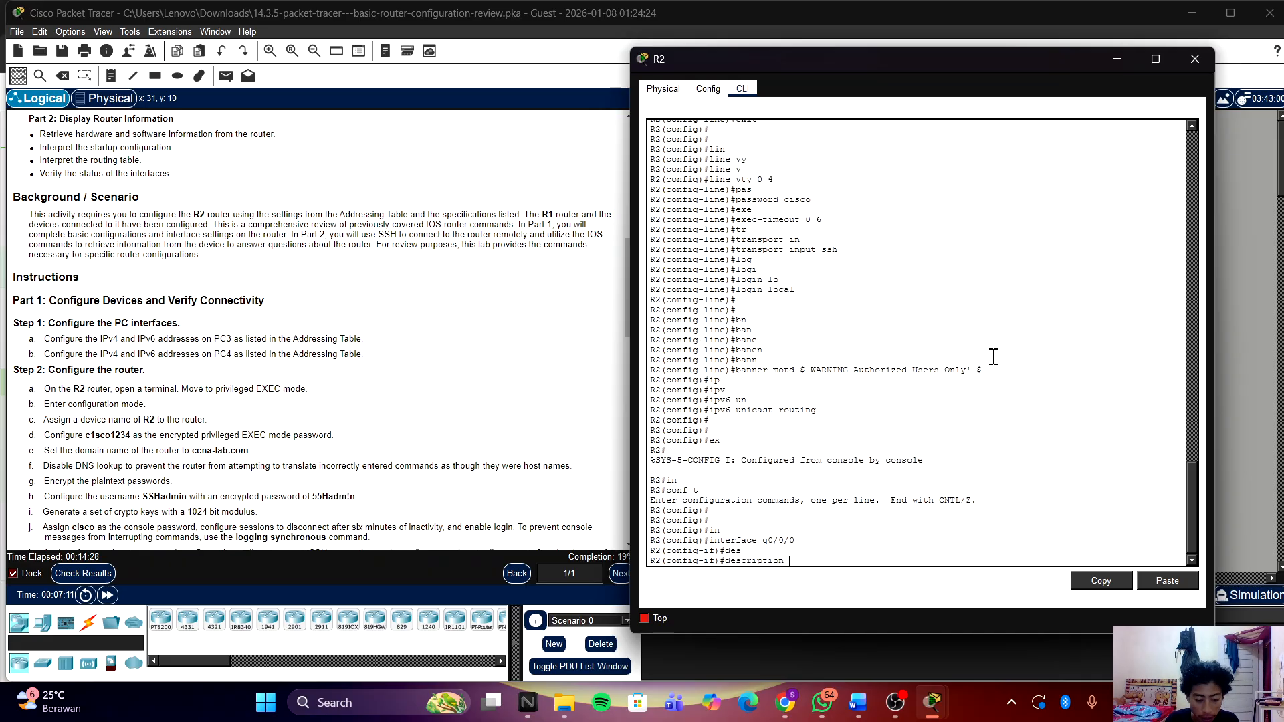
text(co)
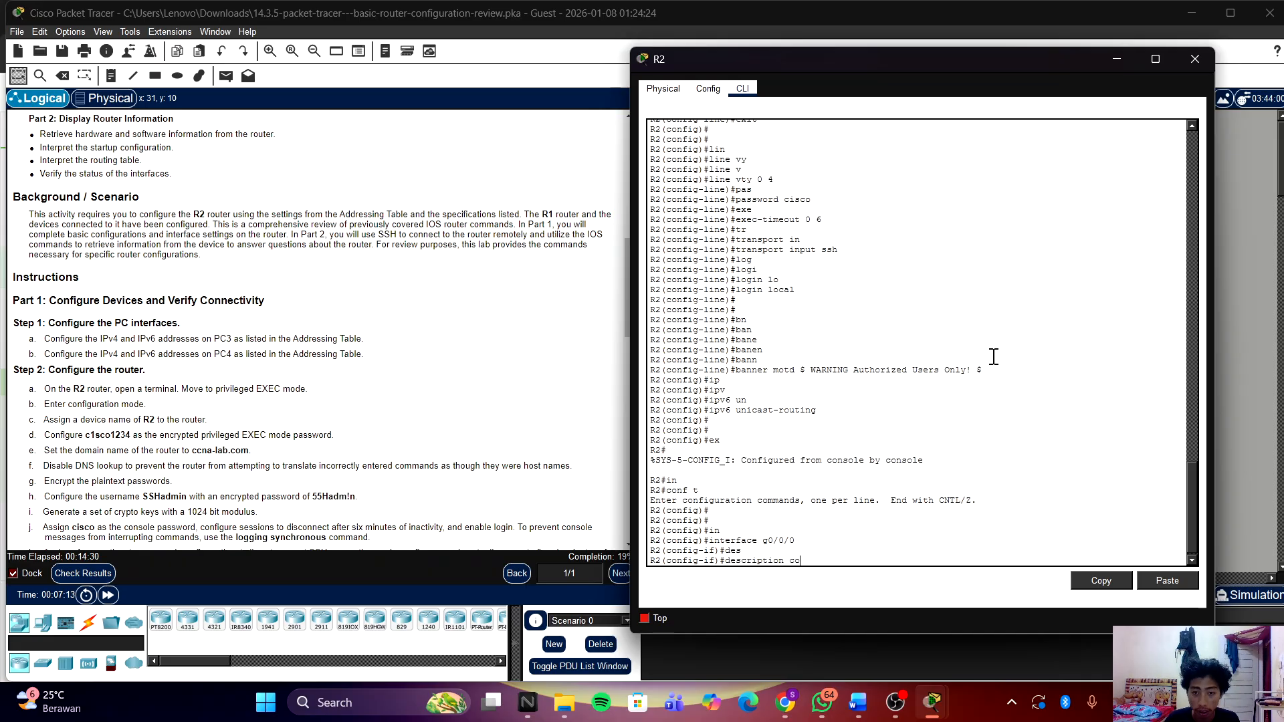
text(n)
key(Tab)
key(BackSpace)
key(BackSpace)
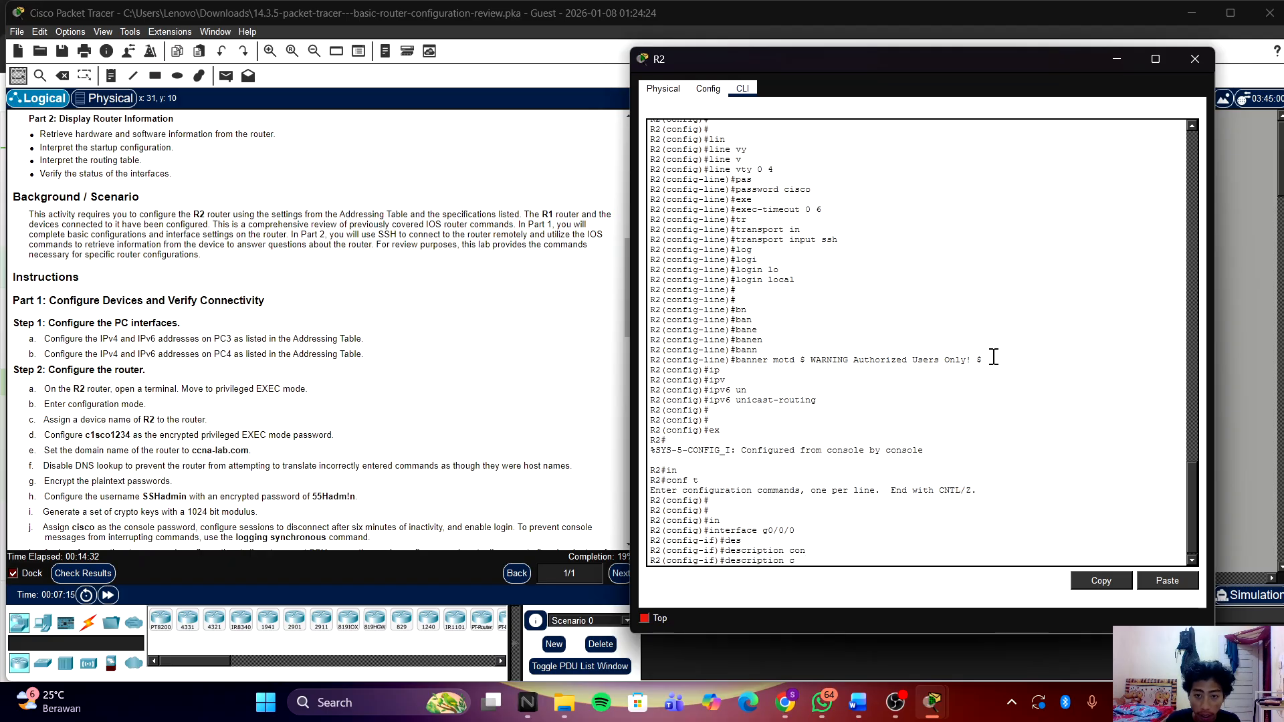
key(BackSpace)
text(Conne)
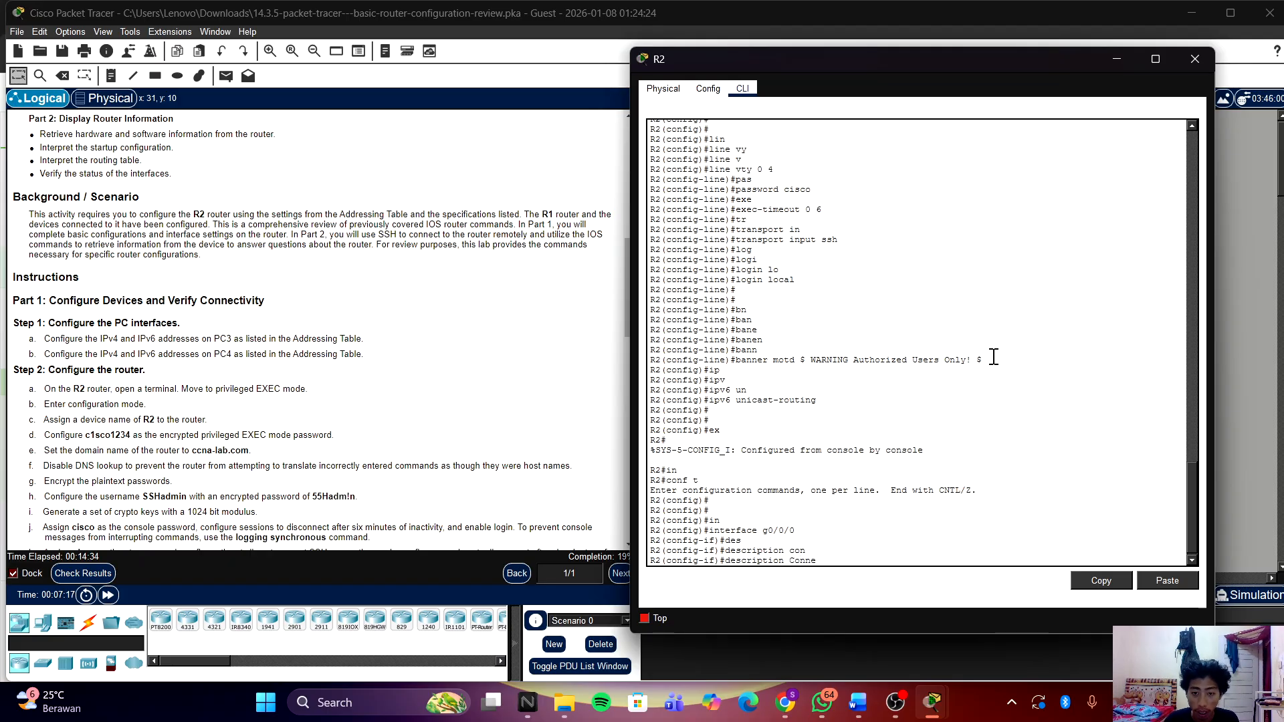
text(c)
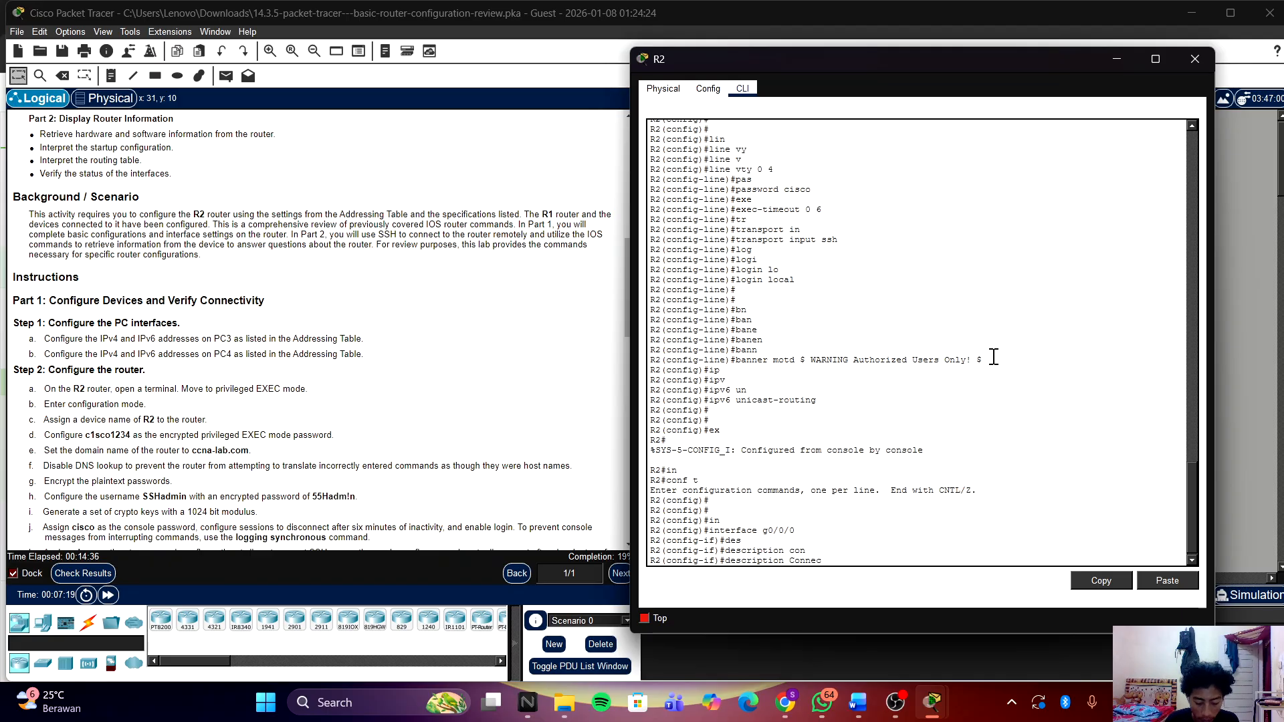
text(tion)
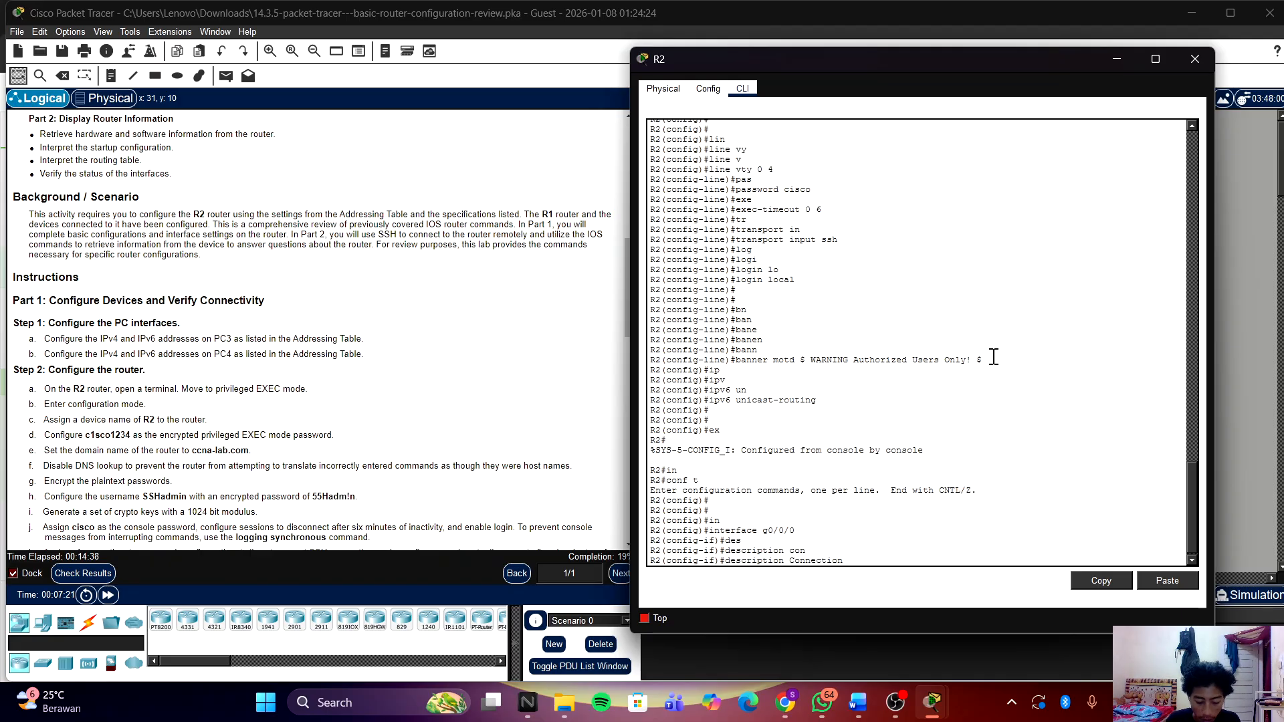
text( to S3)
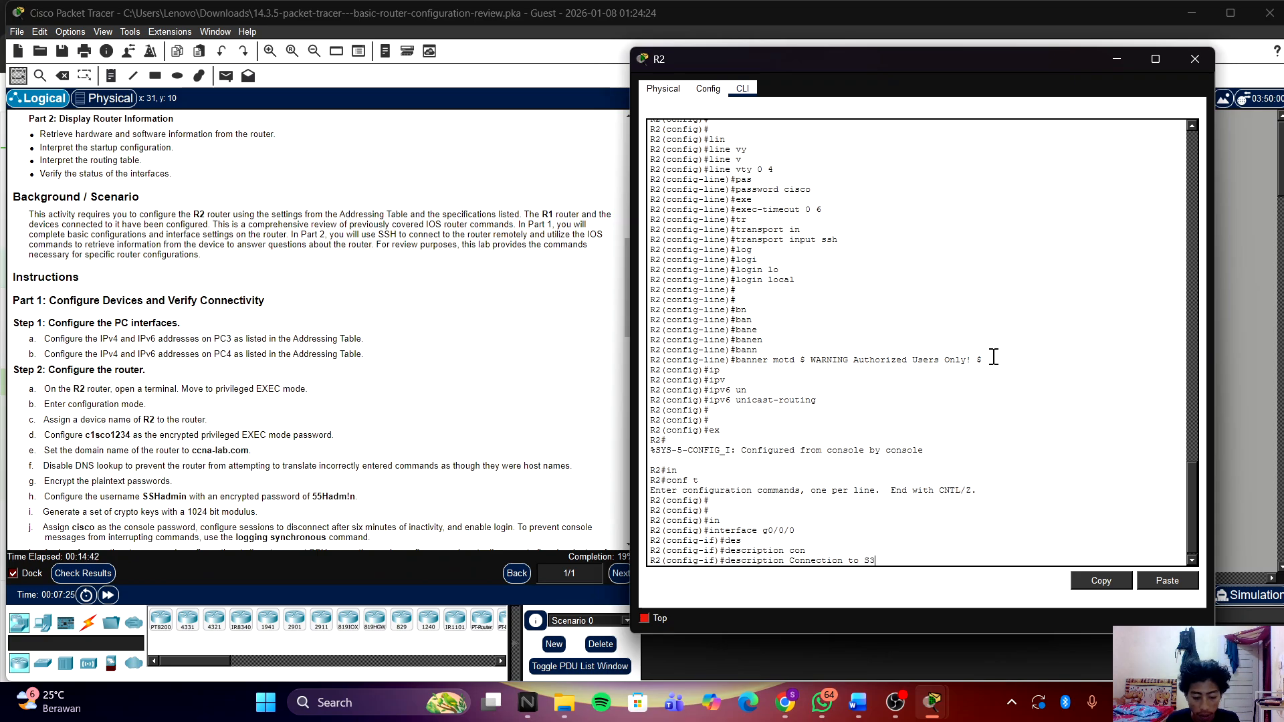
key(Return)
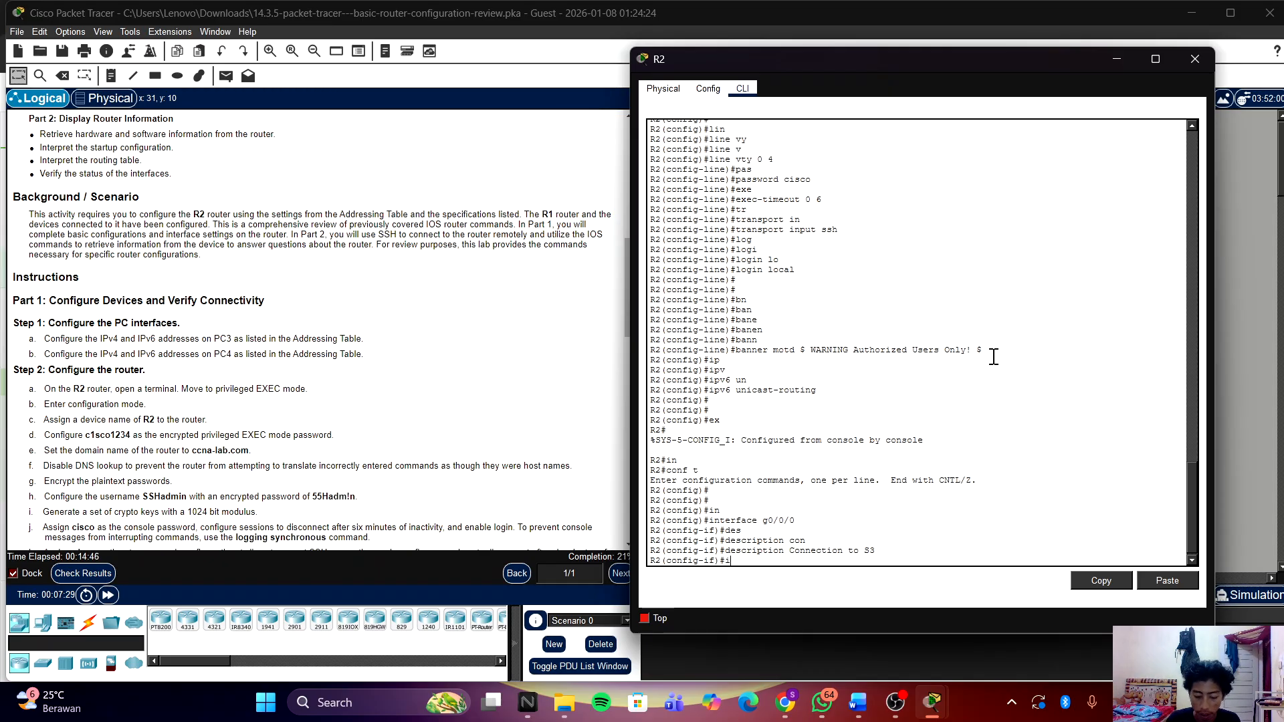
Step: Assign G0/0/0 the IPv4 address 10.0.4.1 with mask 255.255.255.0
text(ip ad)
key(Tab)
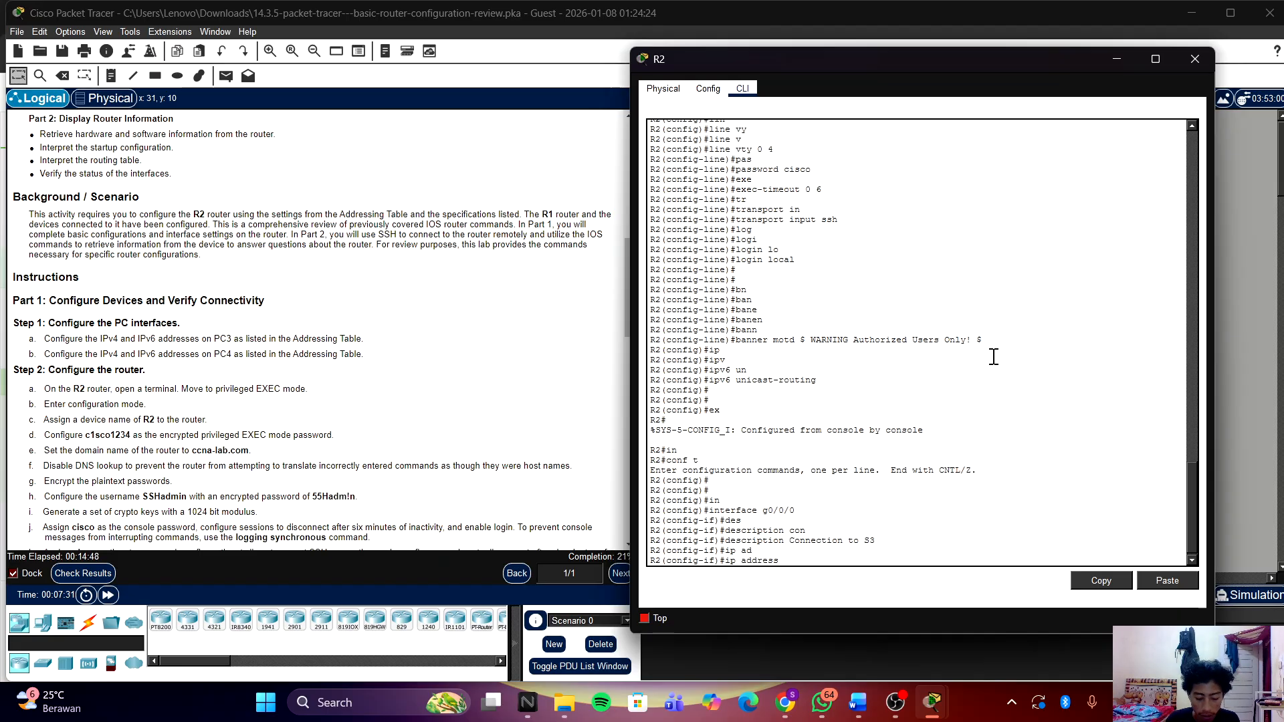
text(10)
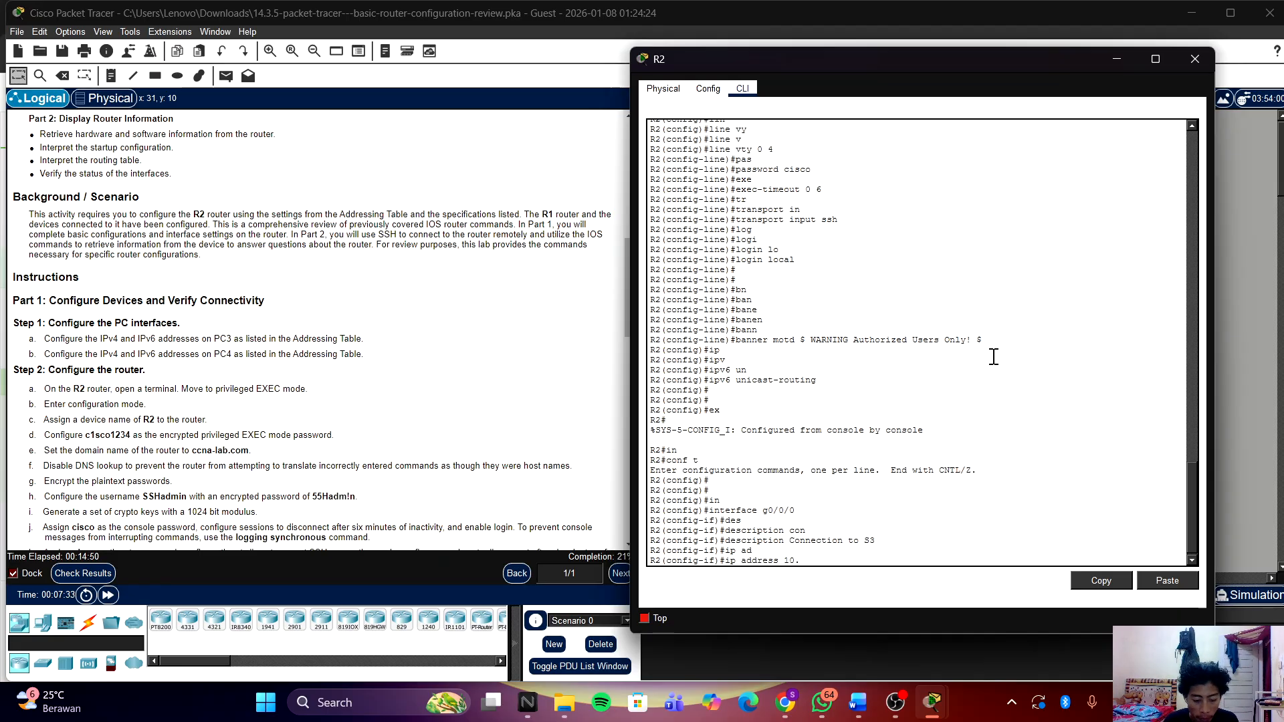
text(.0.4.1 255)
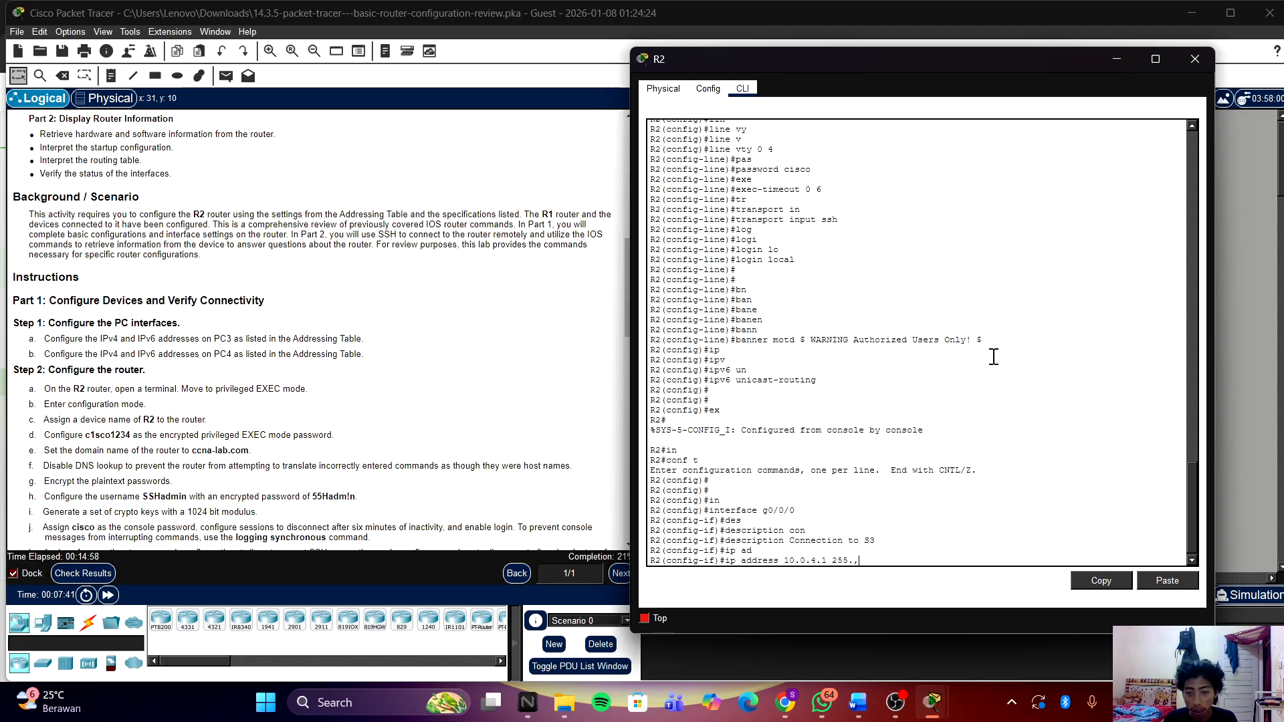
text(.255.255.0)
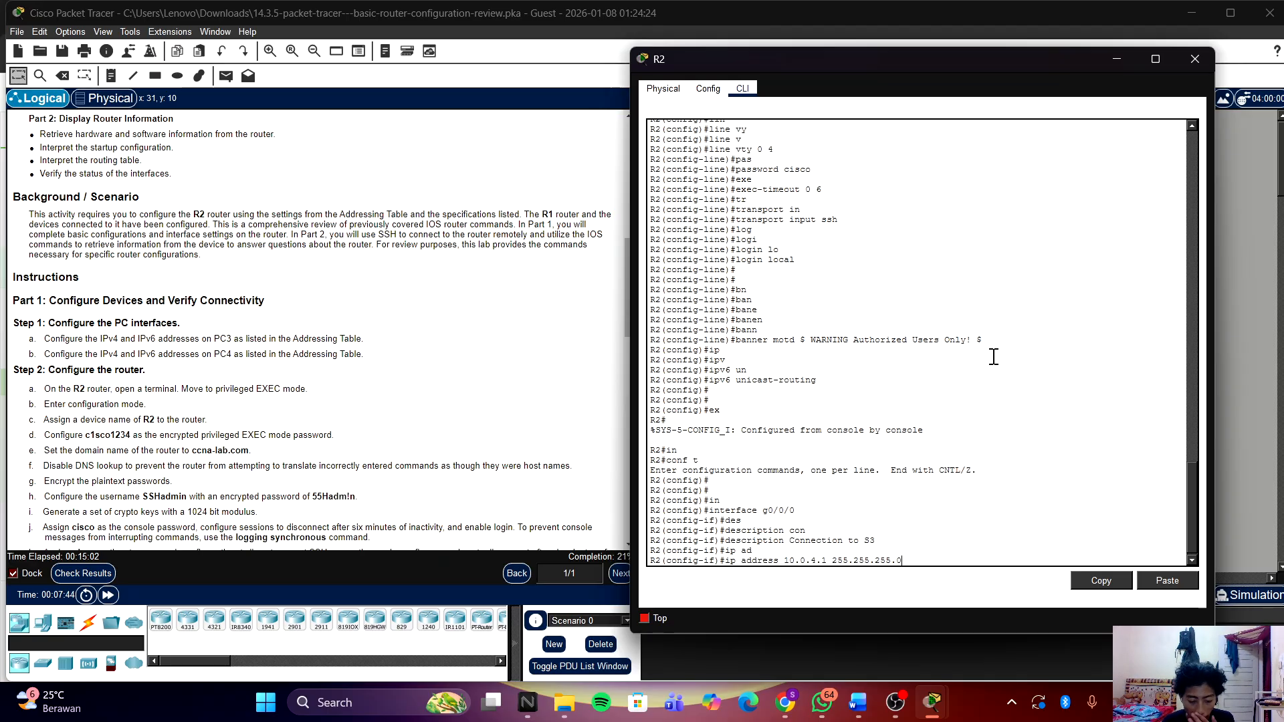
key(Return)
text(ip)
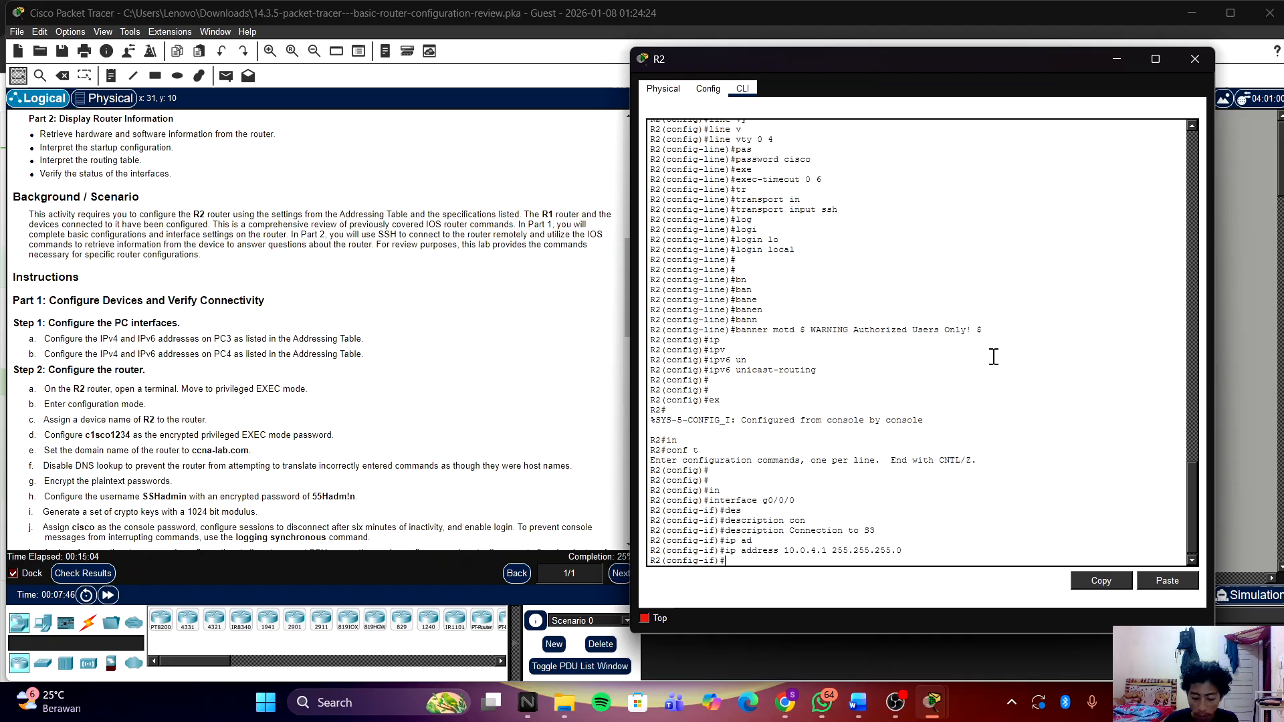
key(Tab)
Step: Begin an ipv6 address command on G0/0/0, leaving the address to fill in
text(v)
key(Tab)
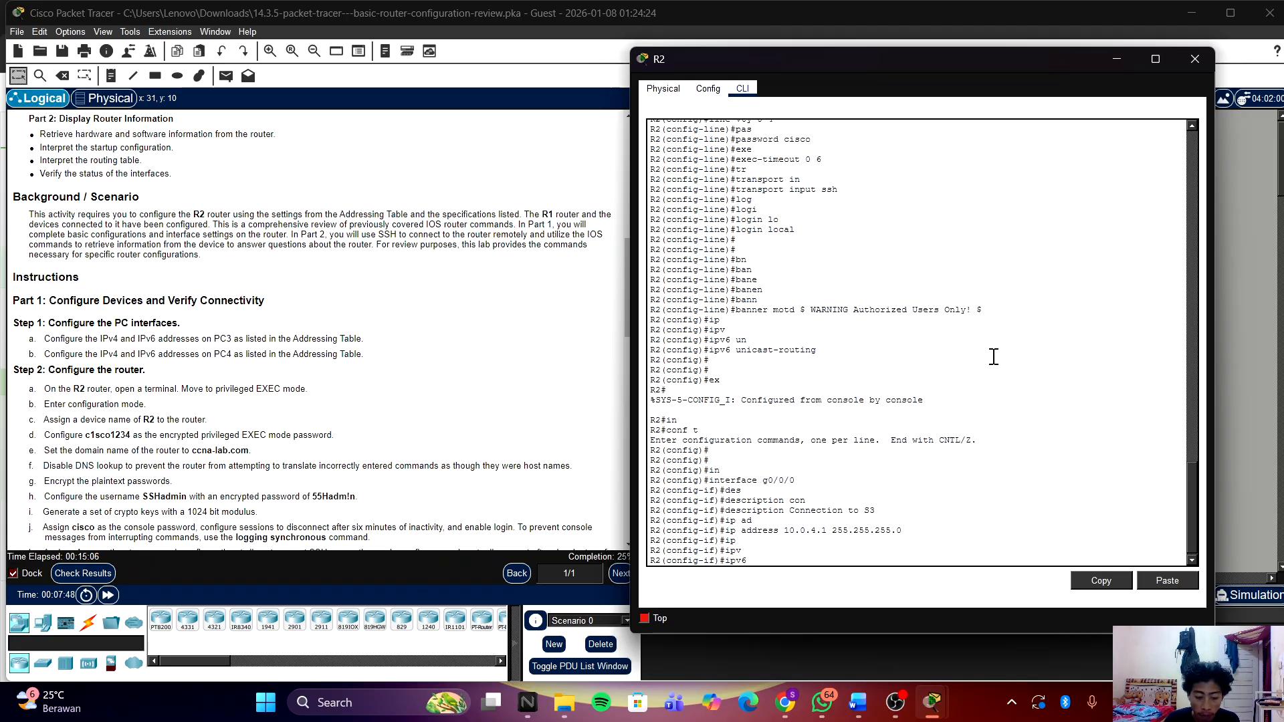
text(address)
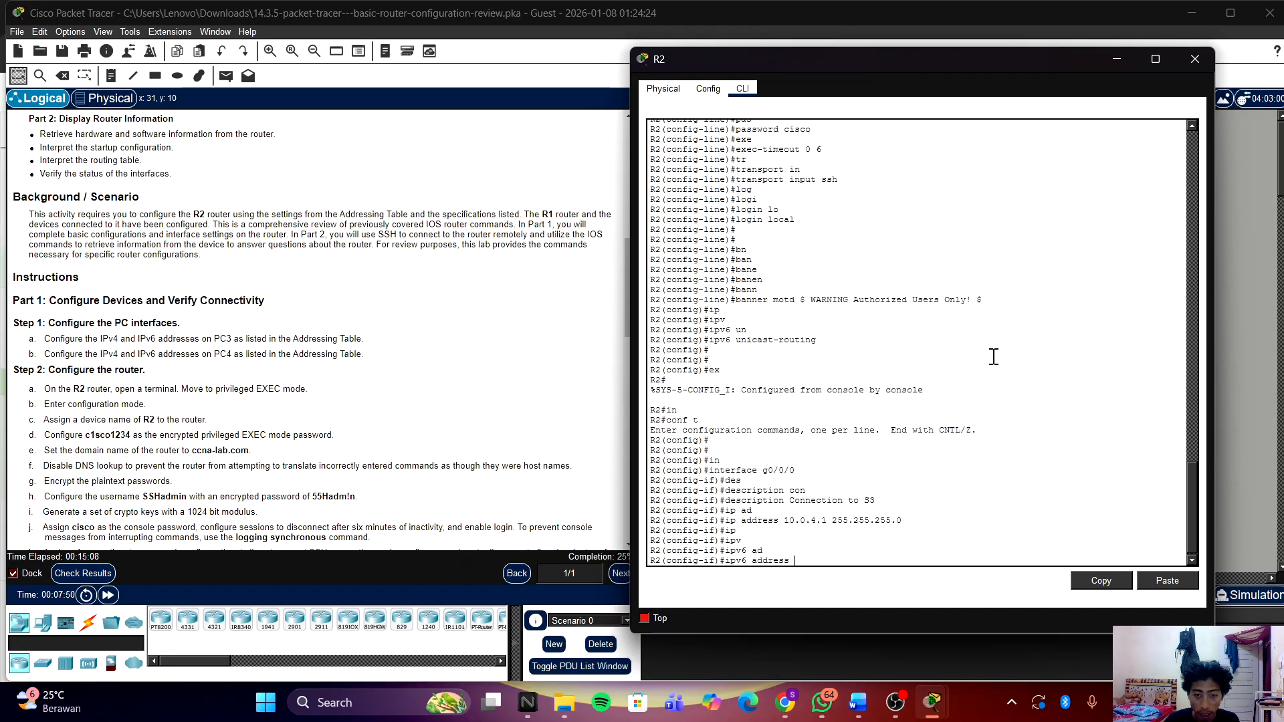
key(Tab)
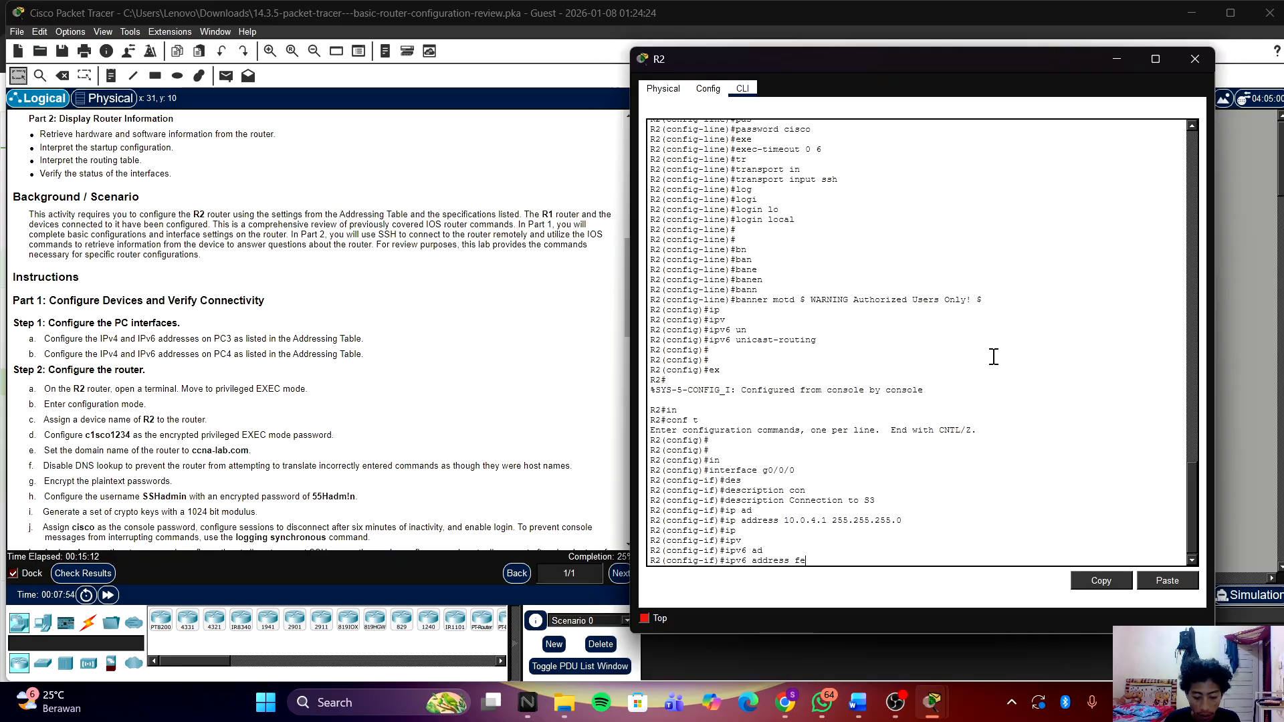
key(BackSpace)
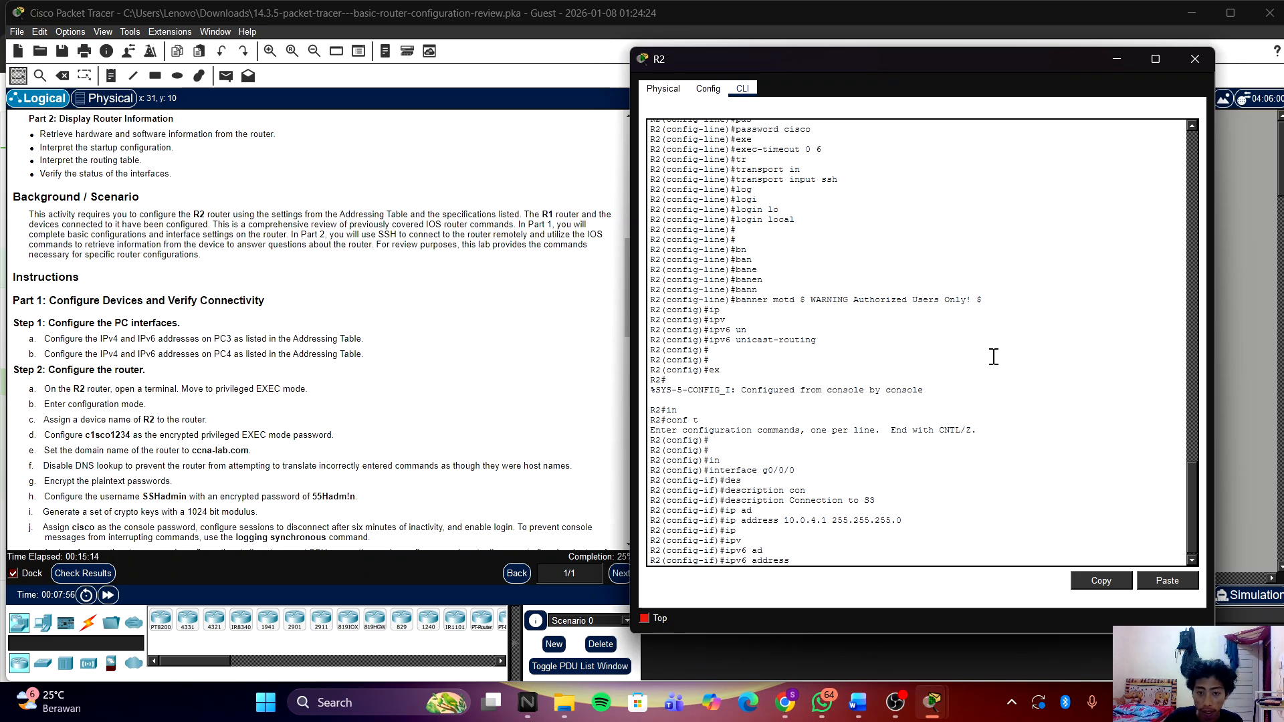
Step: Scroll the instructions up to the Addressing Table rows for R2
scroll(395, 401, up, 3)
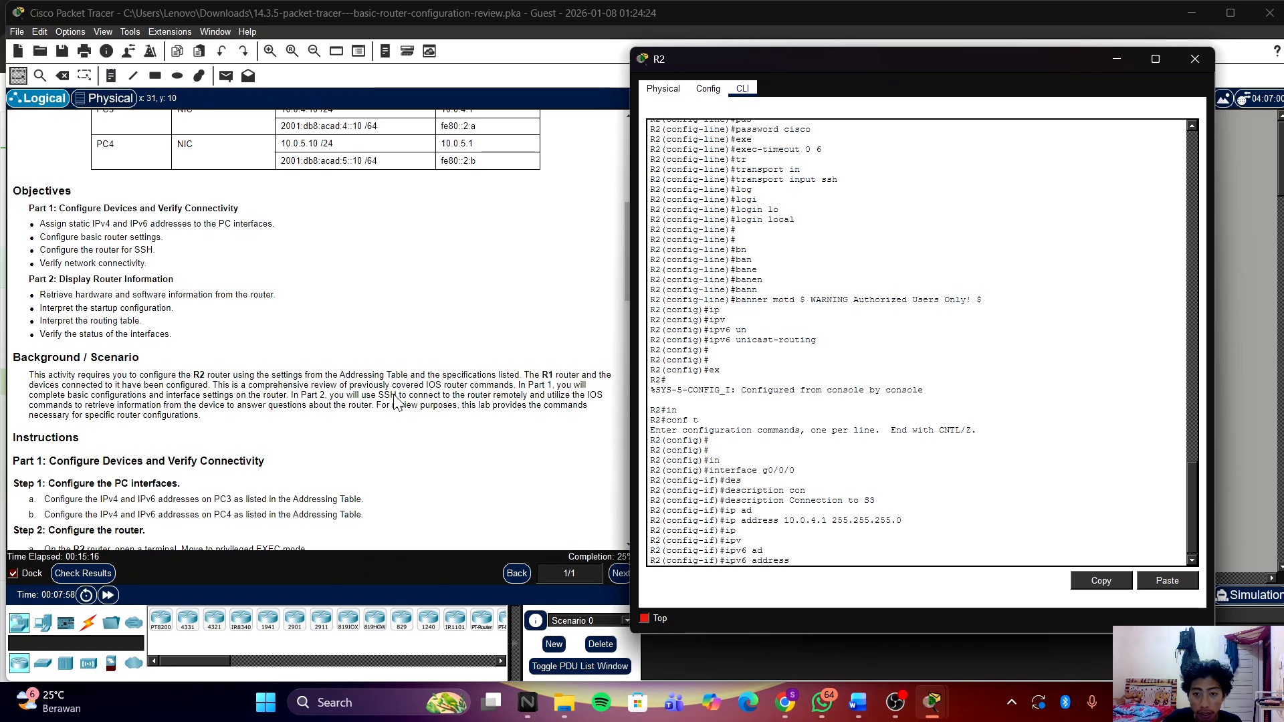
scroll(395, 401, up, 2)
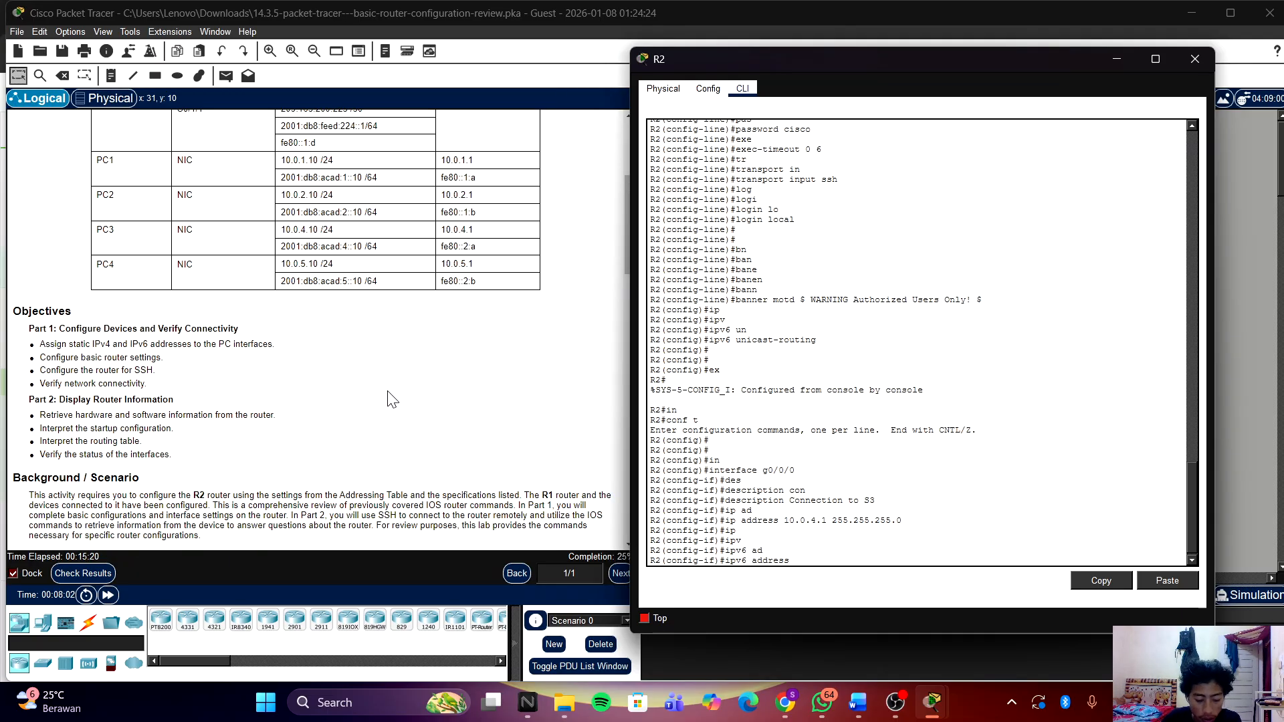
scroll(476, 418, up, 3)
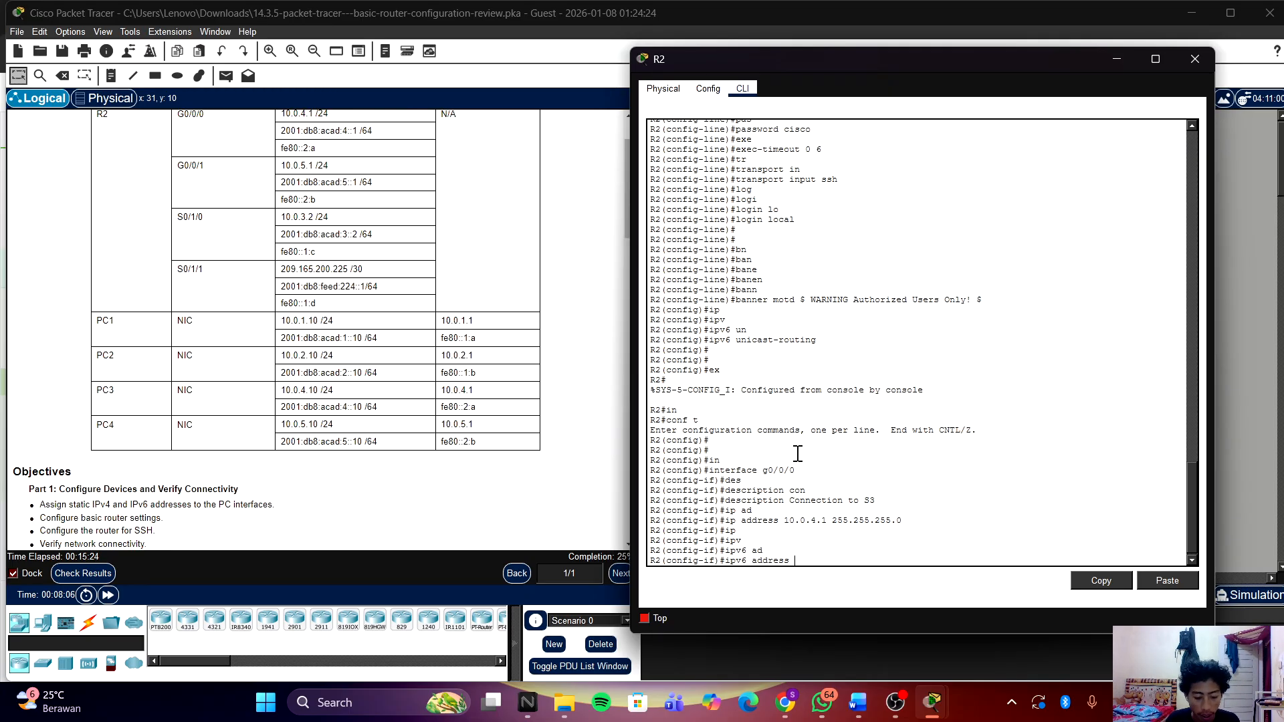
Step: Give G0/0/0 the link-local IPv6 address fe80::2:a
text(fe)
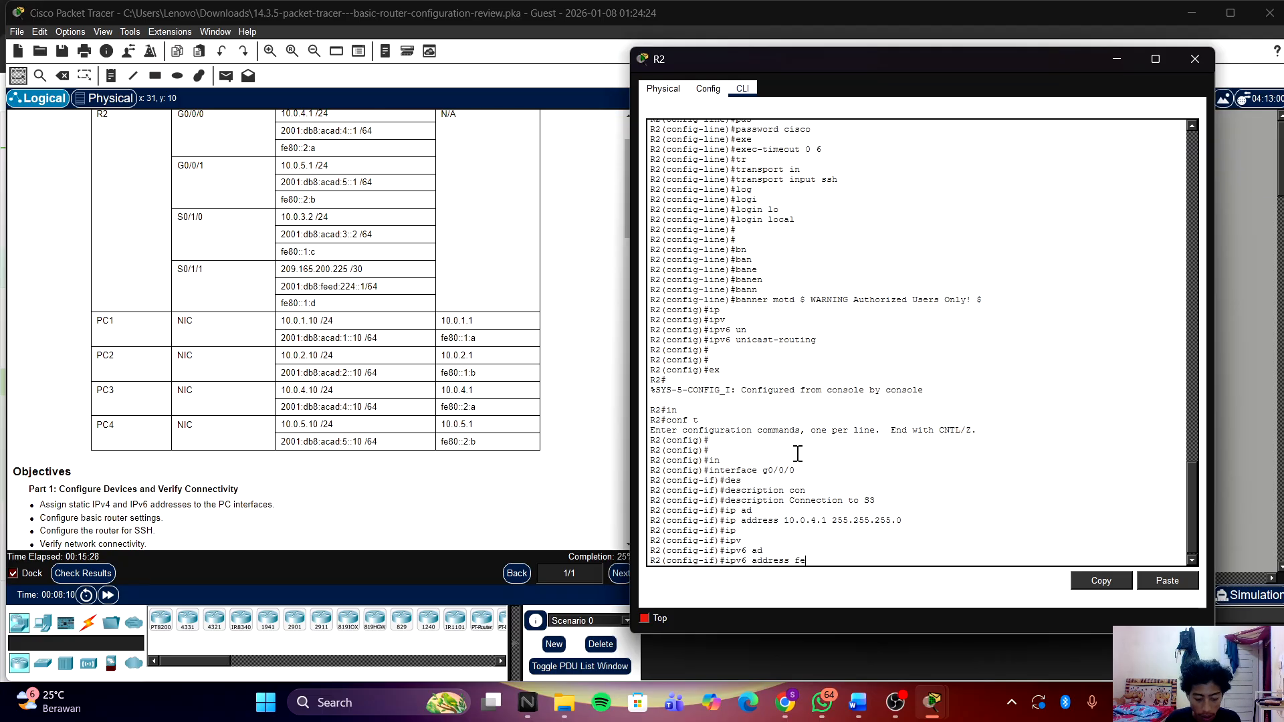
text(80)
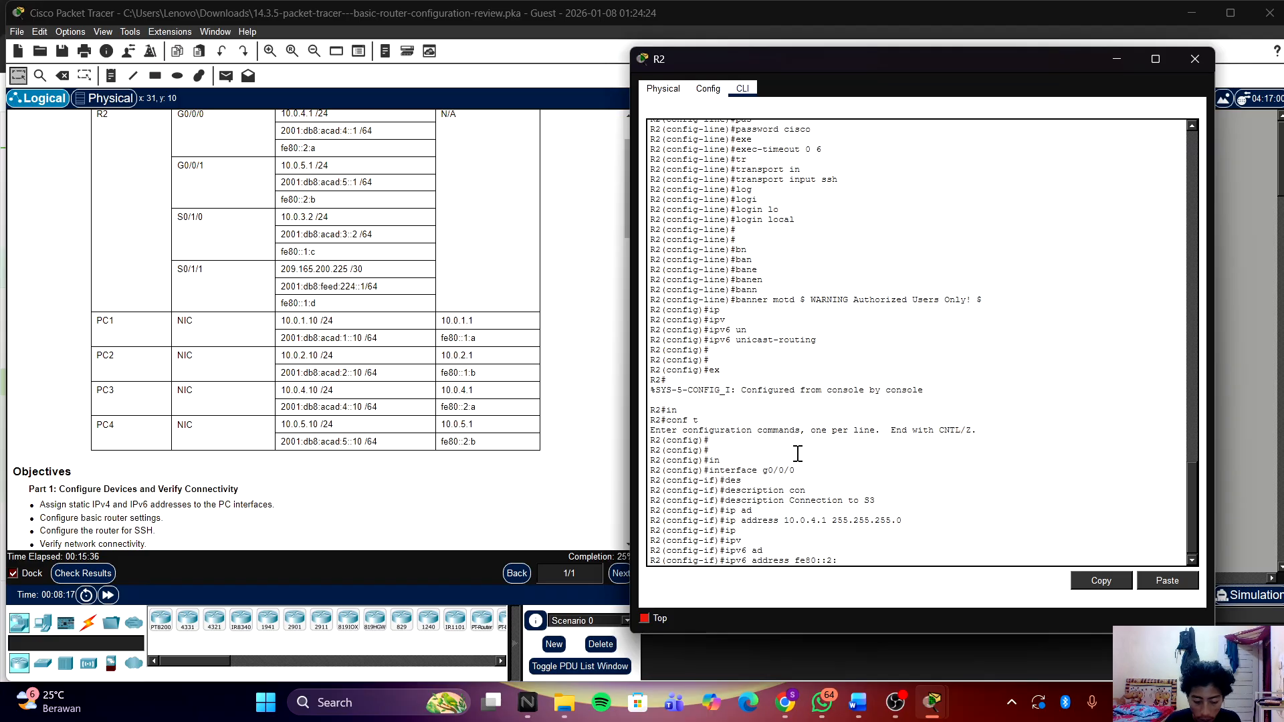
text(::2:)
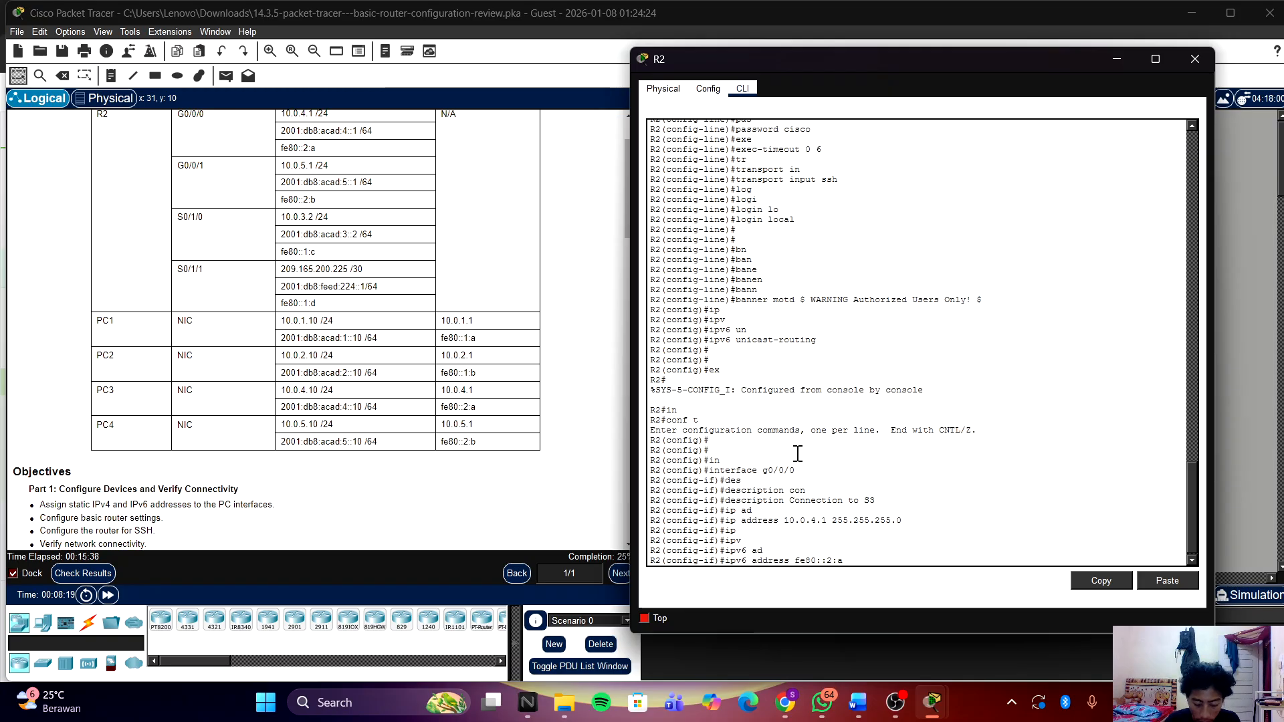
text(a lin)
key(Tab)
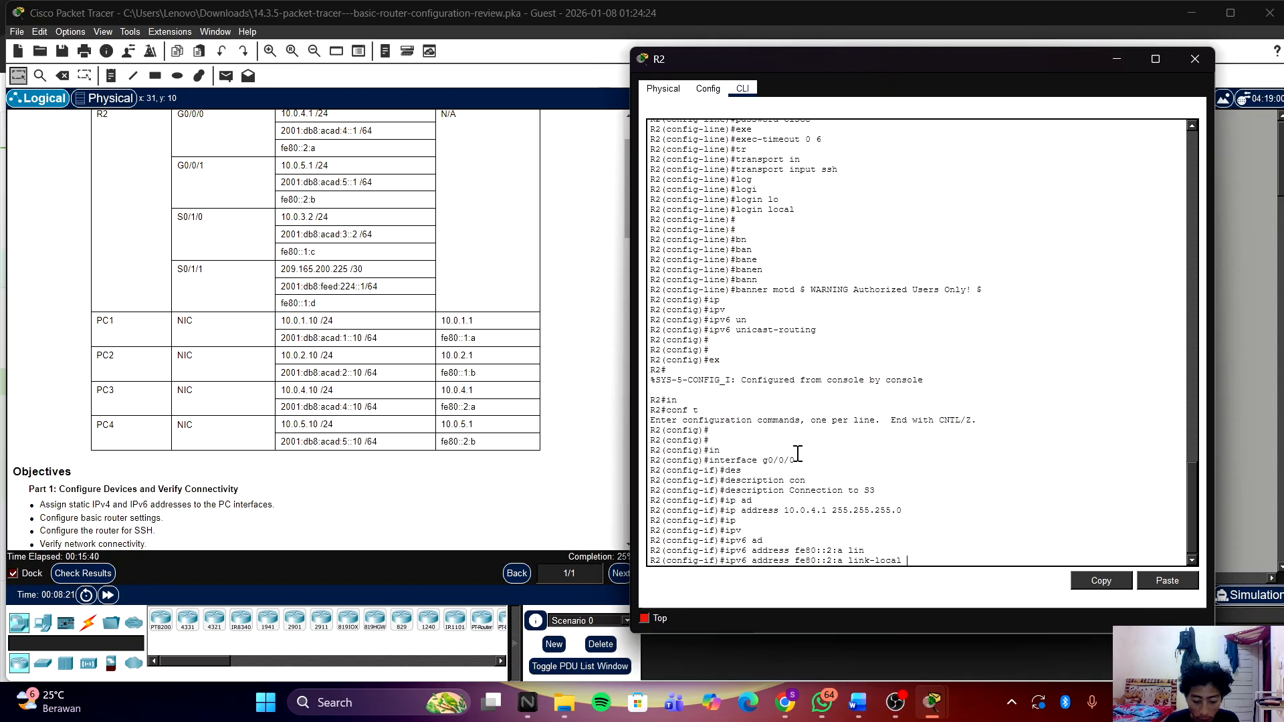
key(Return)
text(ig-if)#i)
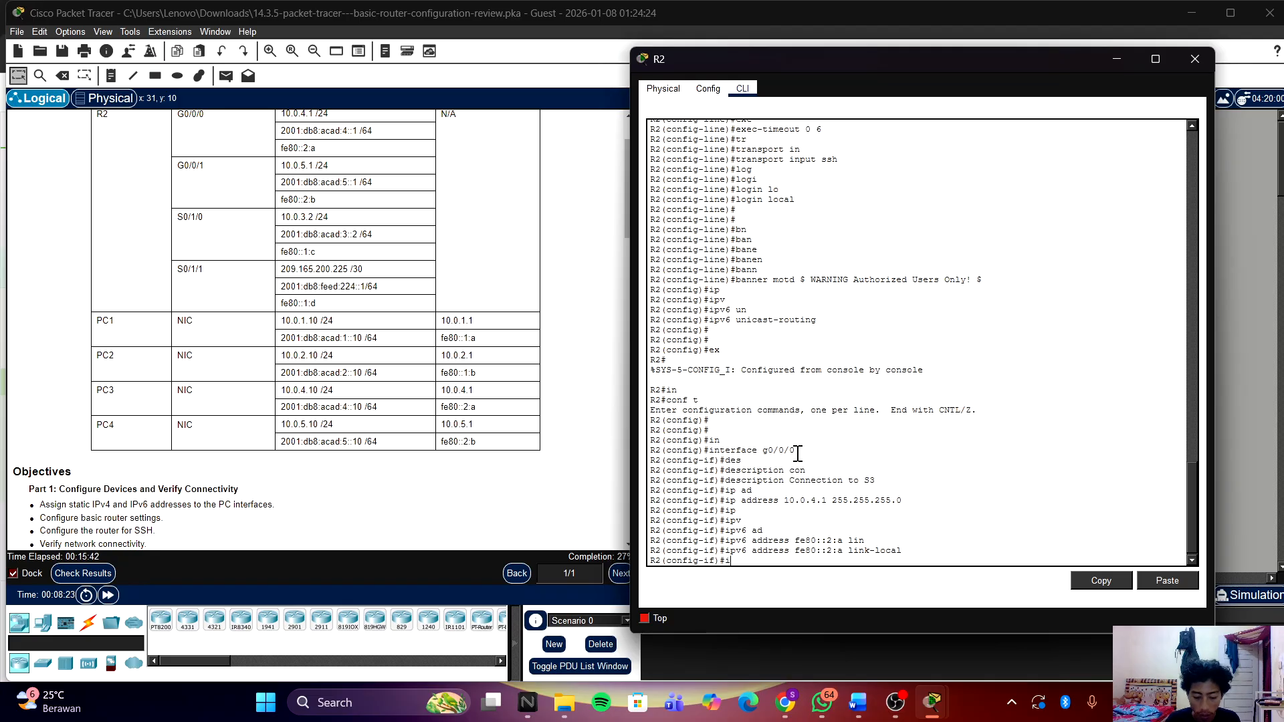
text(p)
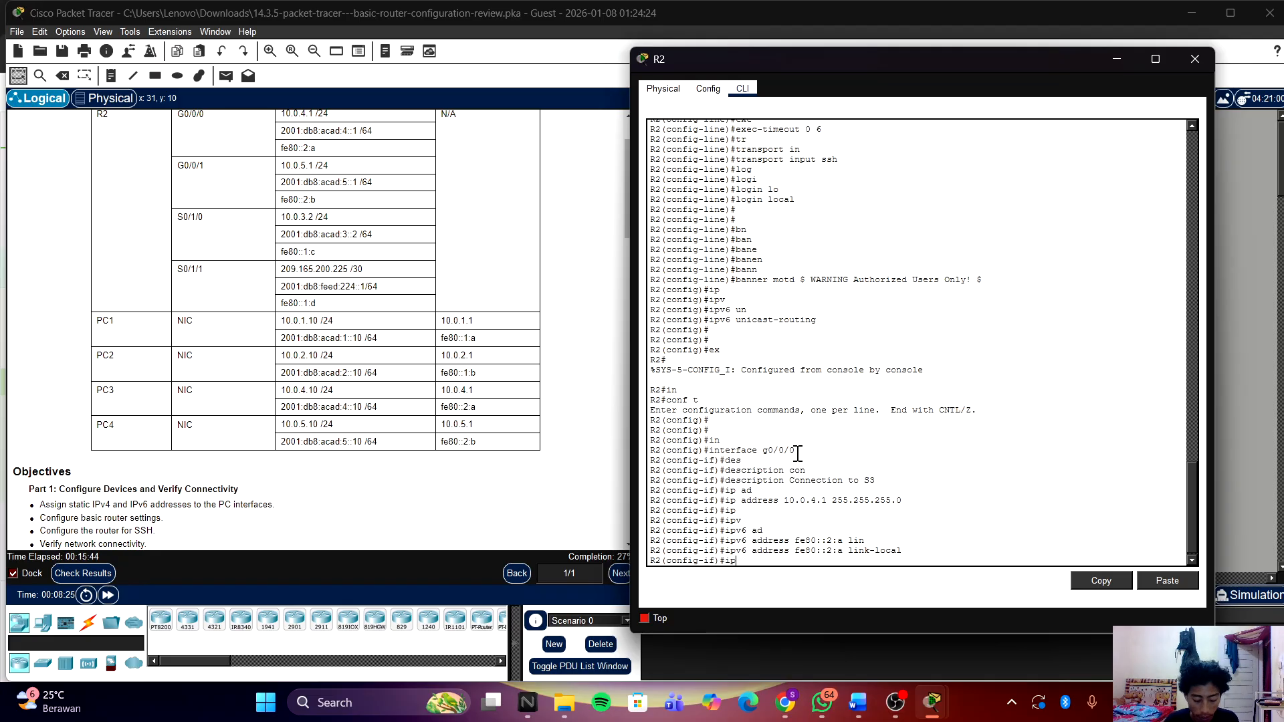
text(v)
key(Tab)
Step: Assign G0/0/0 IPv6 address 2001:db8:acad:4::1/24 and bring it up with no shutdown
text(ad)
key(Tab)
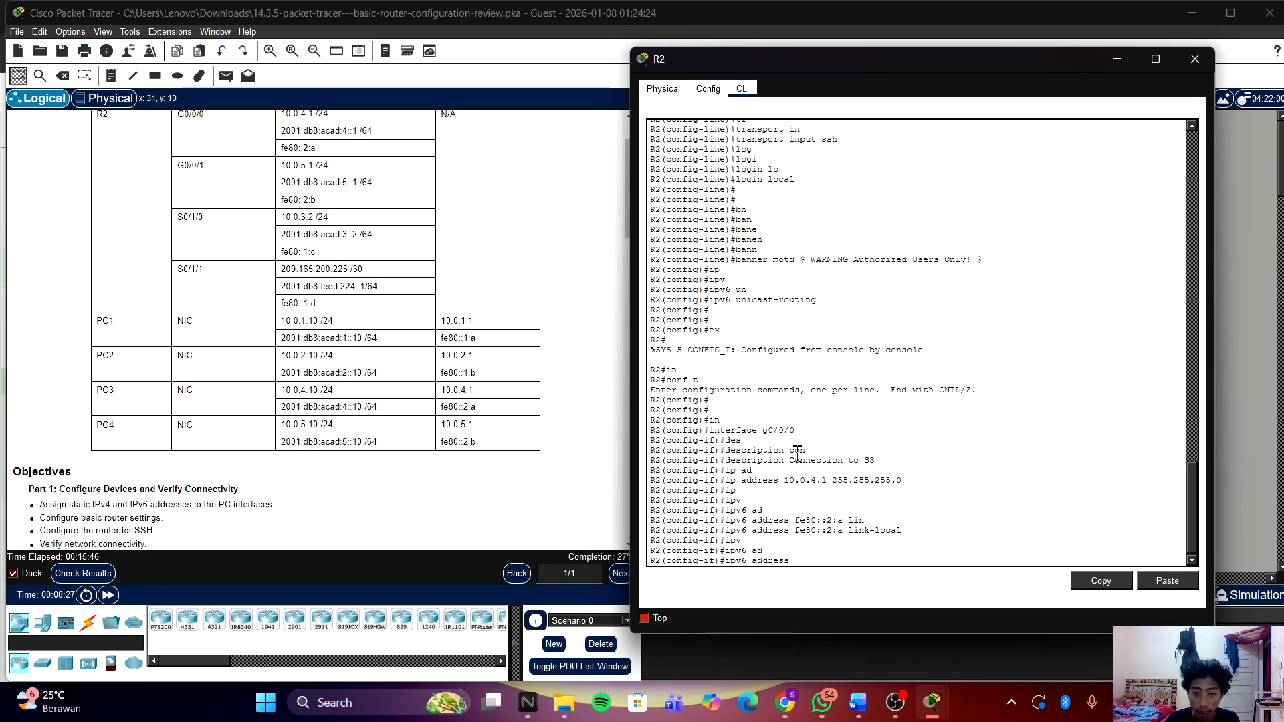
text(2)
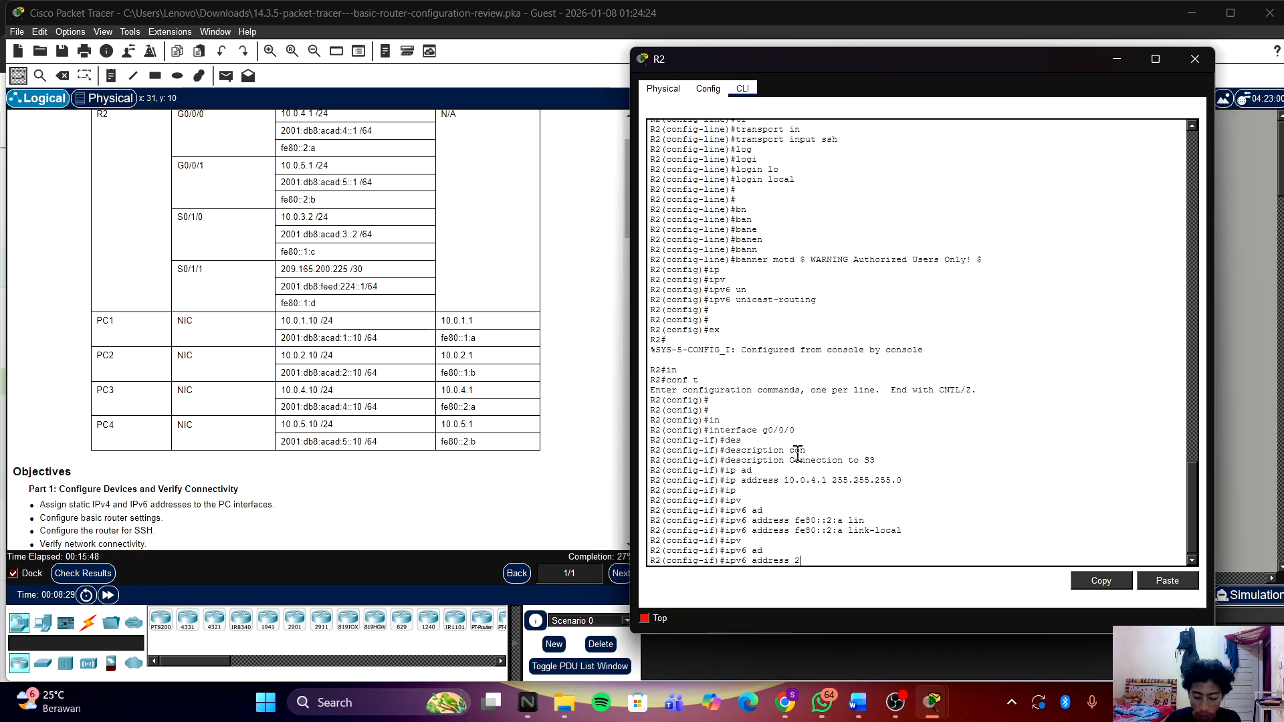
text(001)
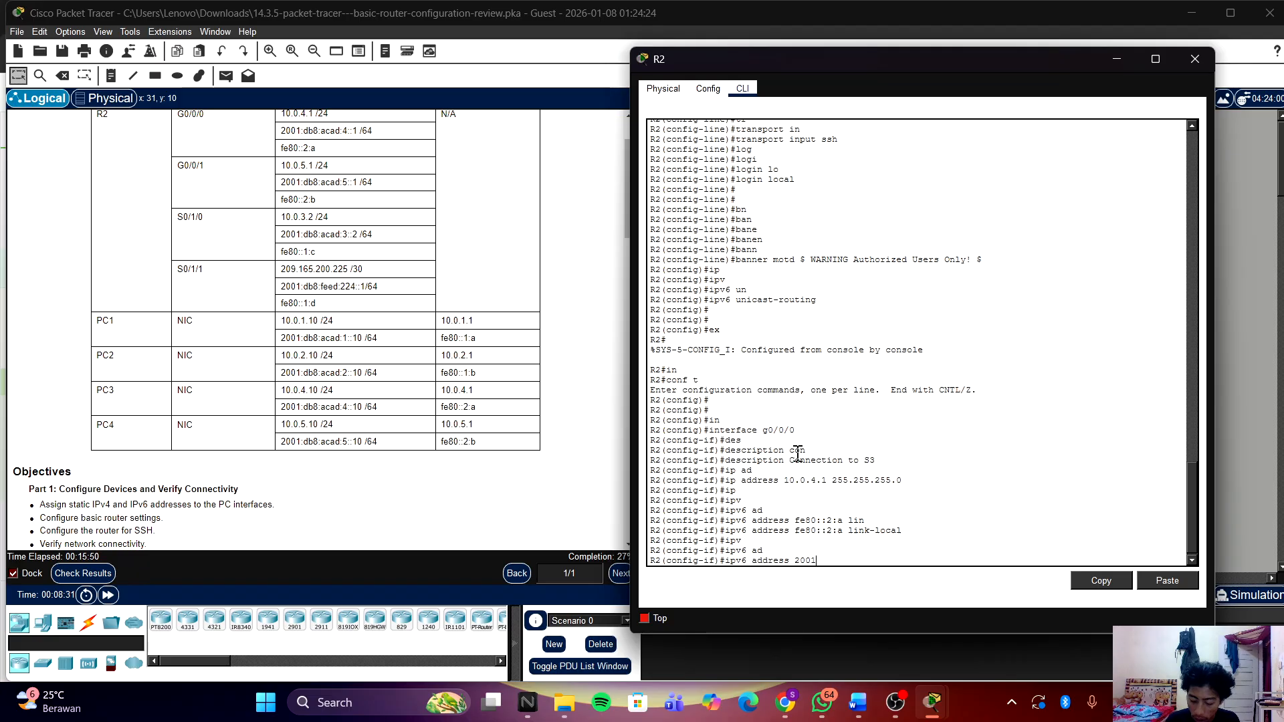
text(:)
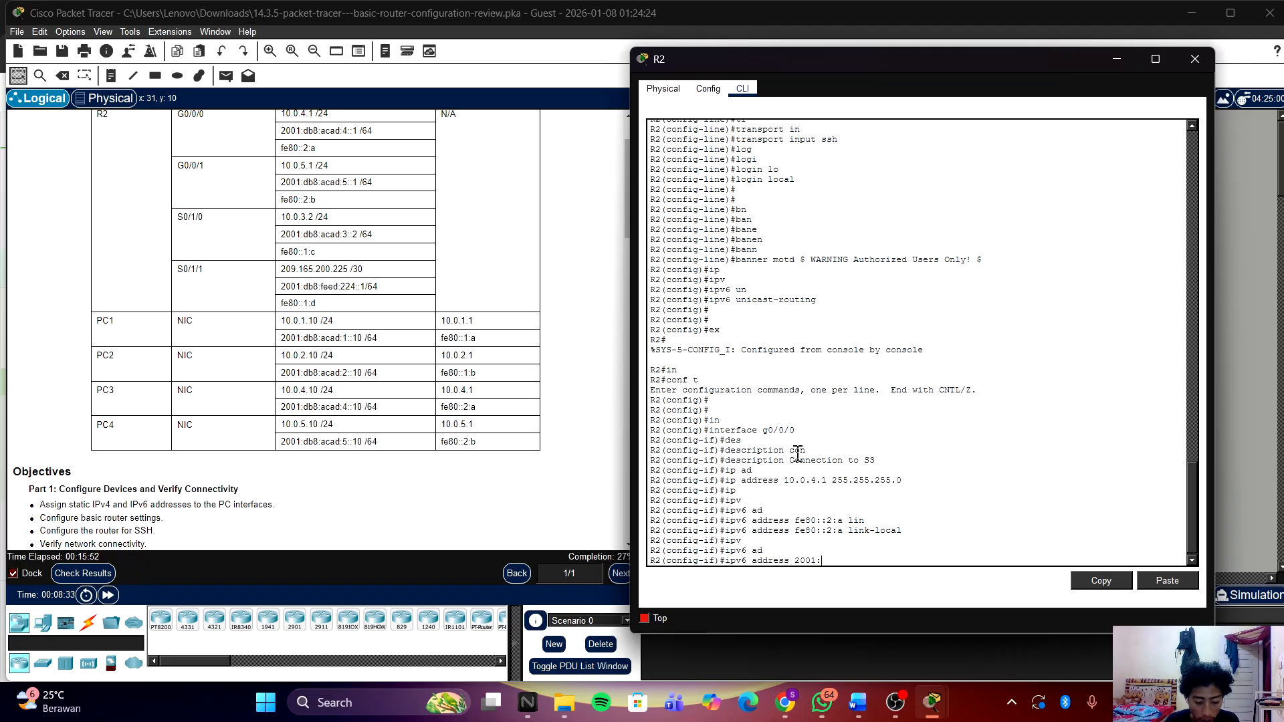
text(db8)
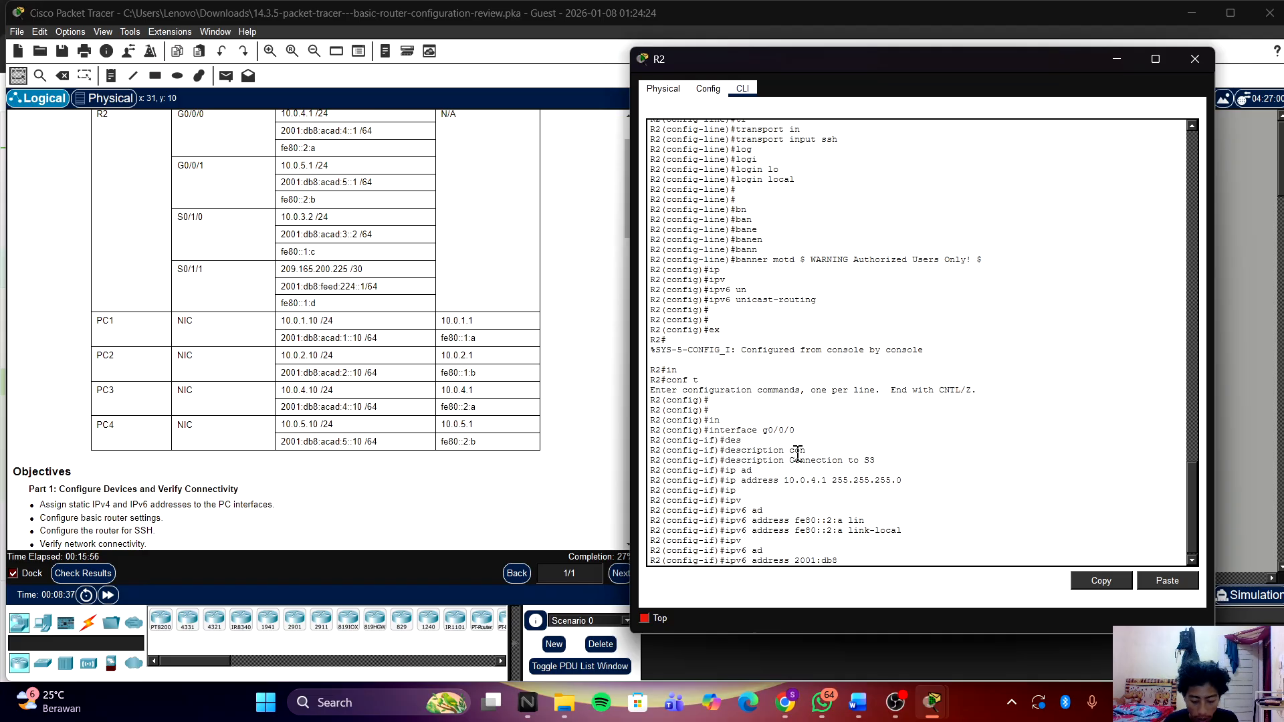
text(:acad)
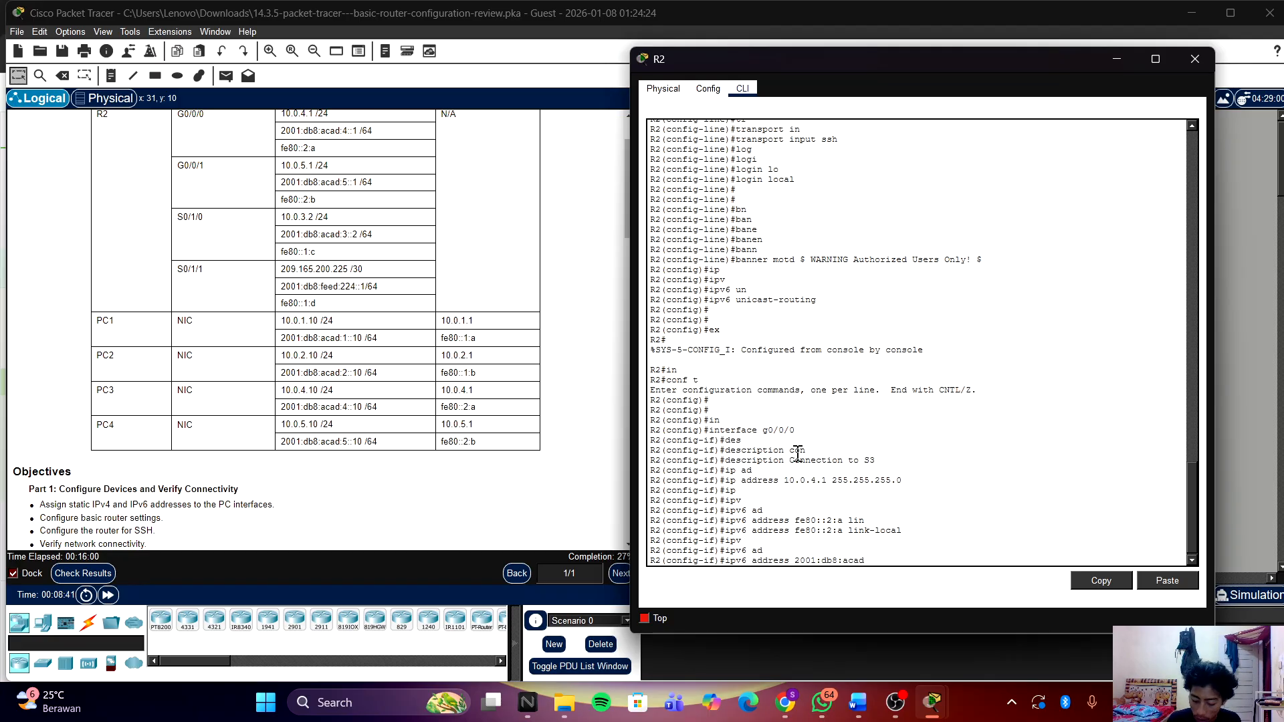
text(:4)
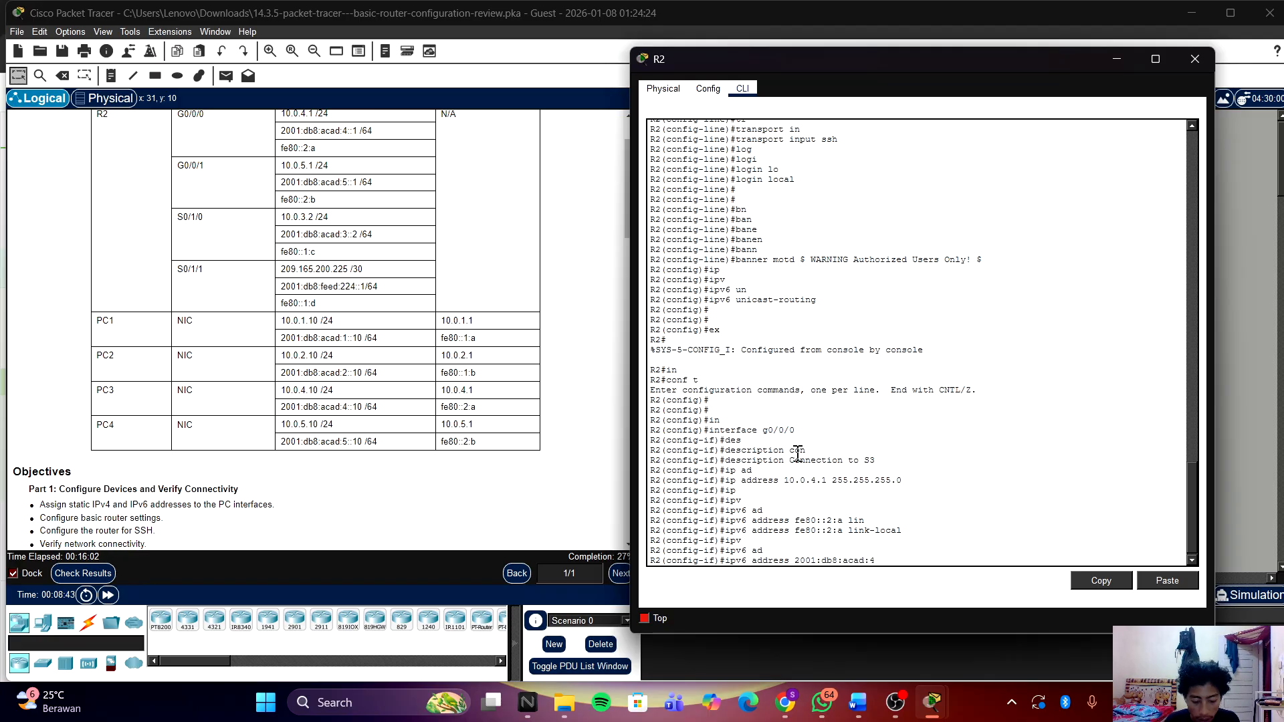
text(::)
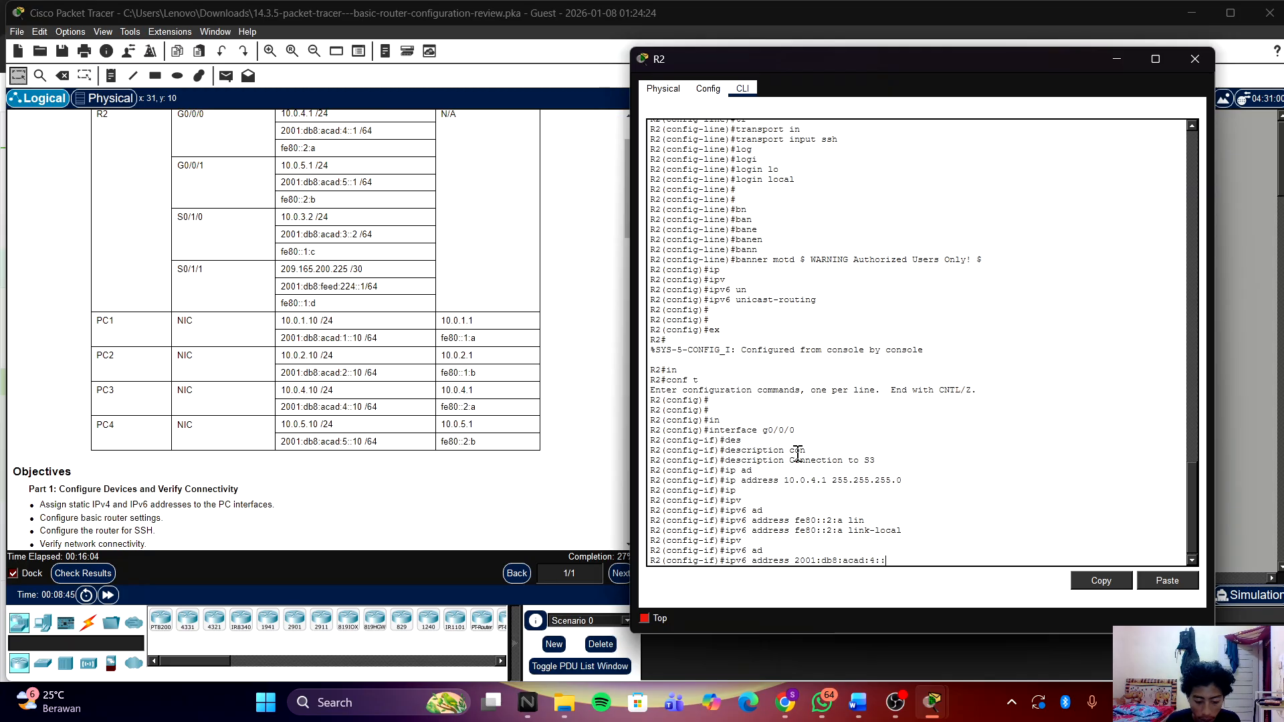
text(1)
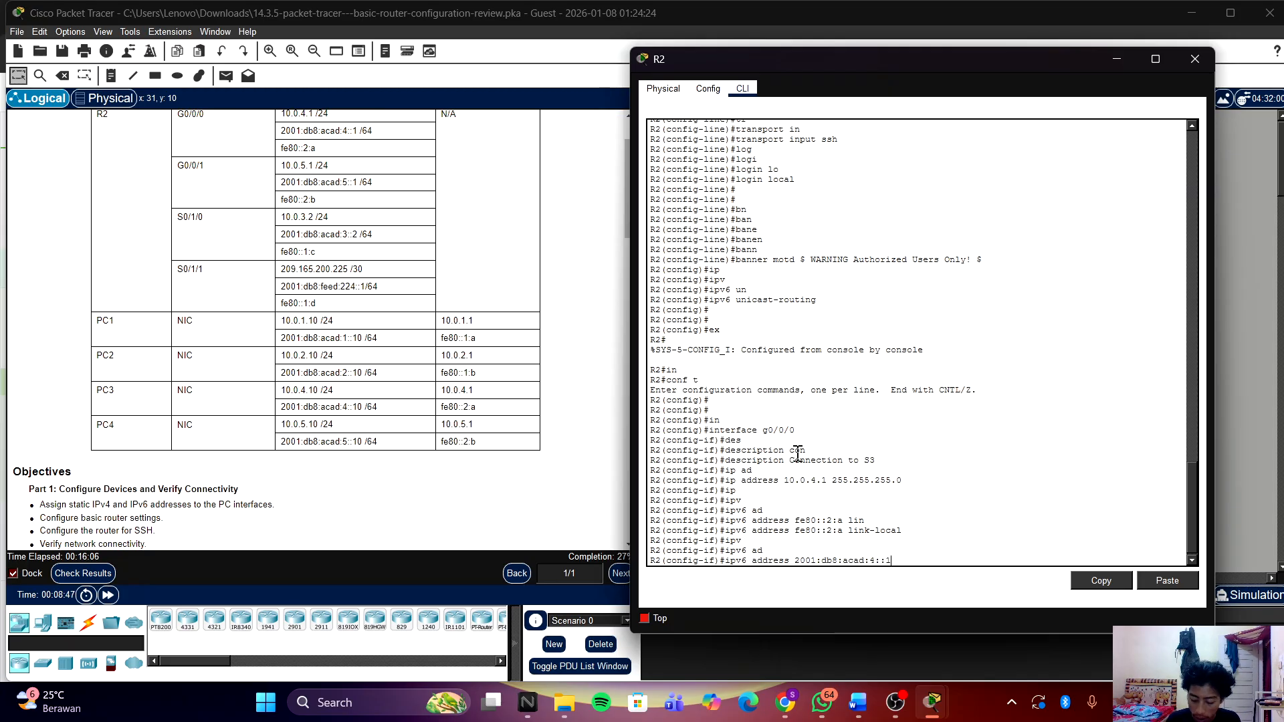
text(/24)
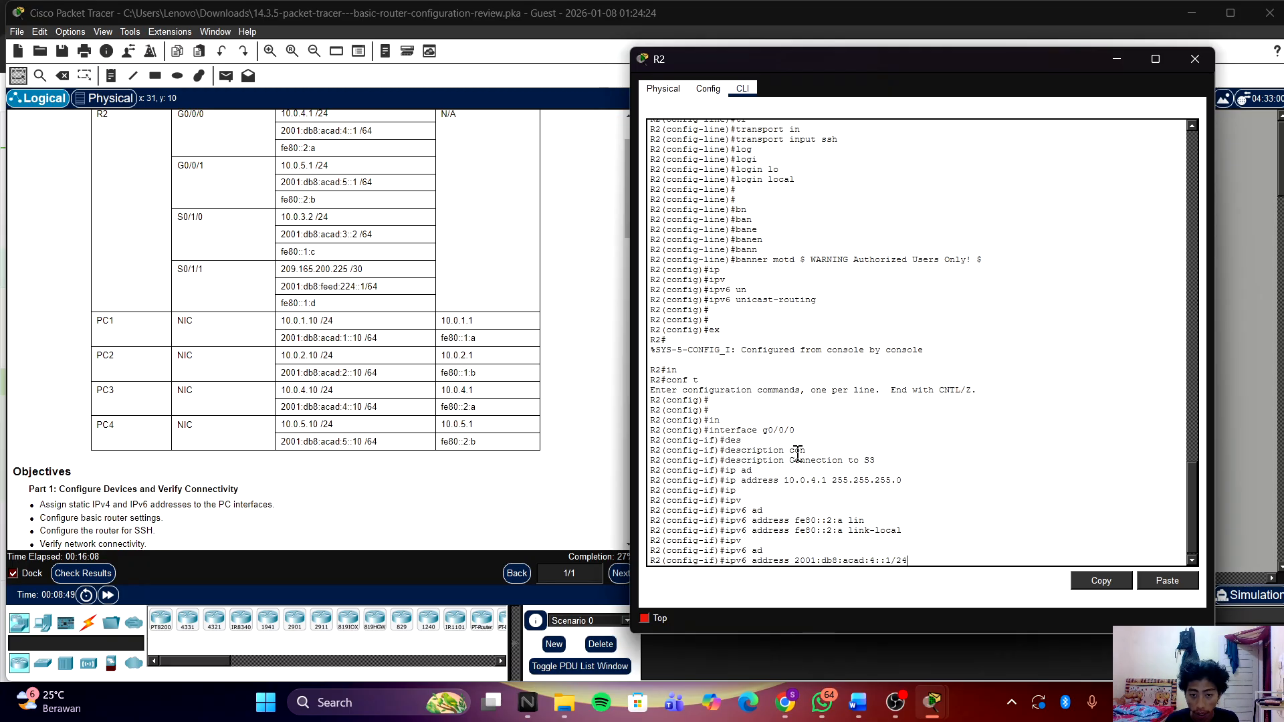
key(Return)
key(Return)
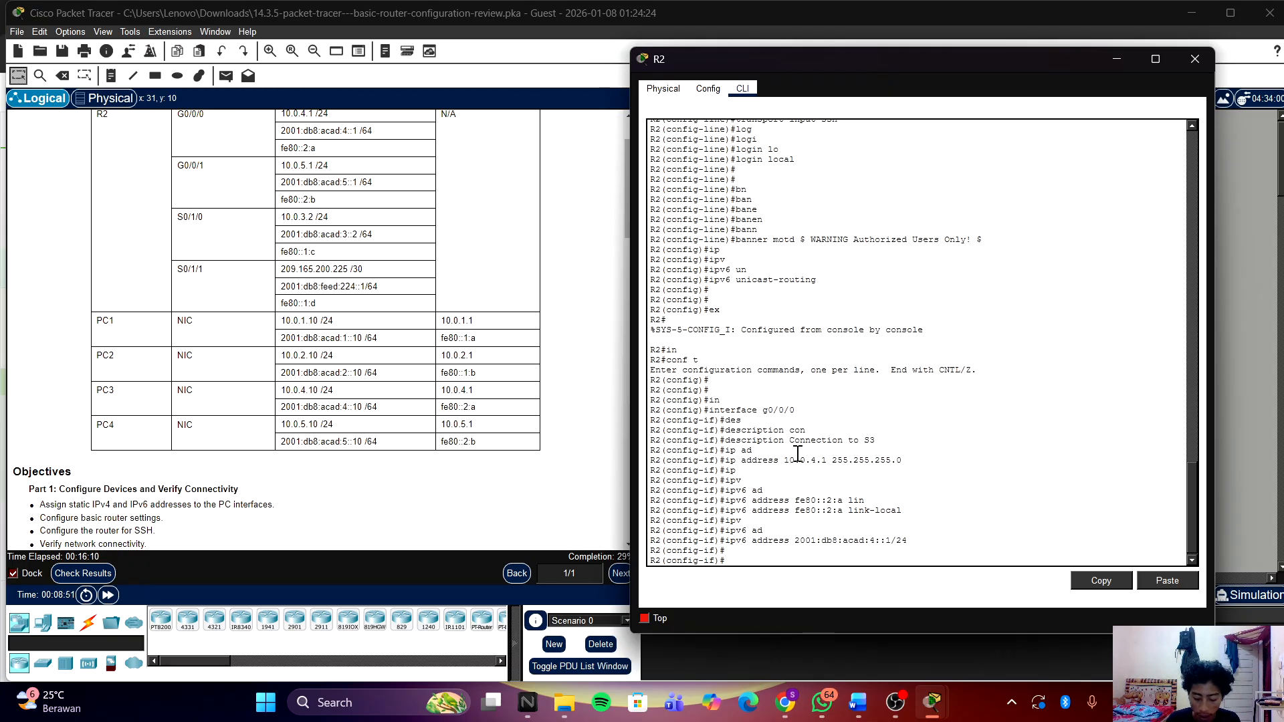
text(no sh)
key(Return)
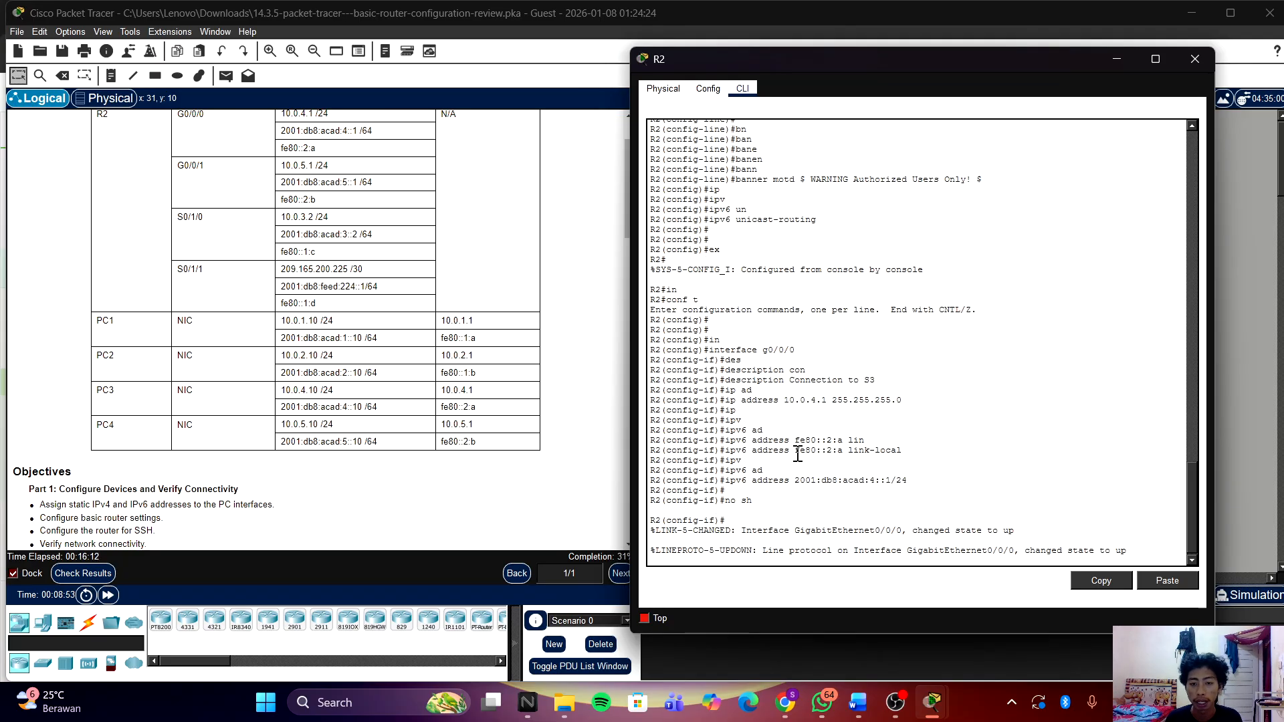
key(Return)
key(Return)
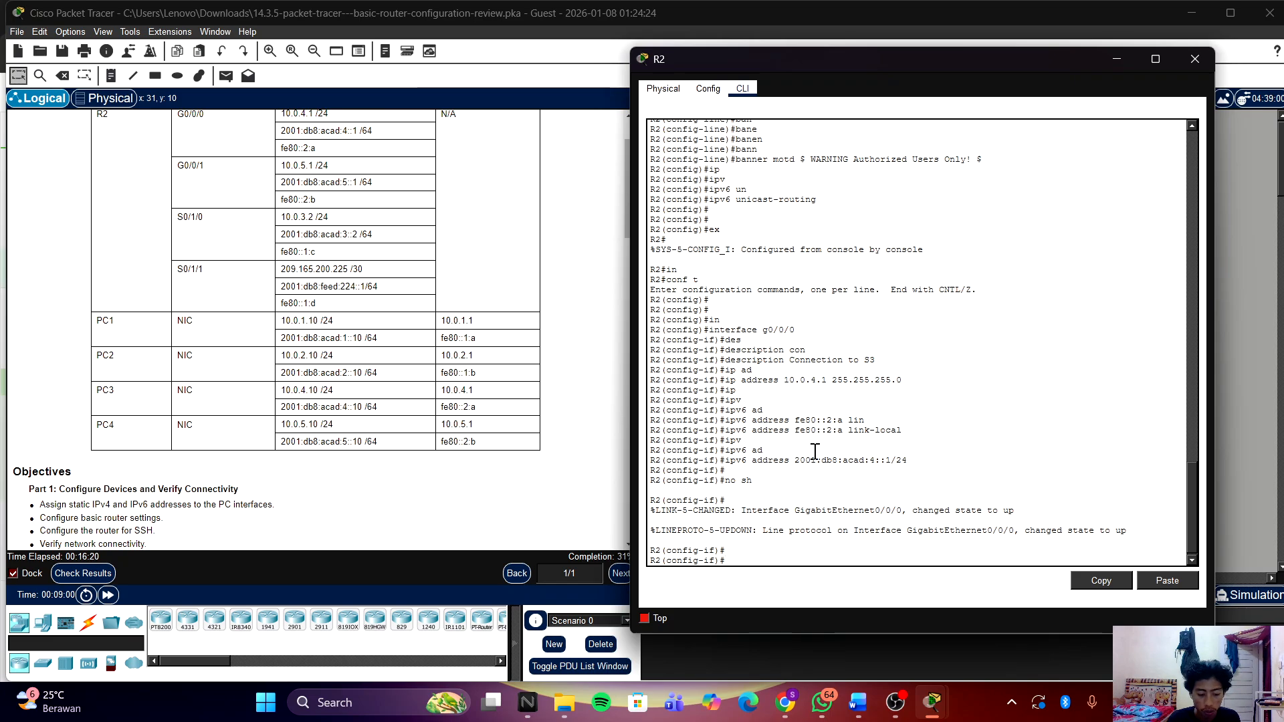
Step: Exit G0/0/0 configuration and start the next interface command
text(in)
key(Return)
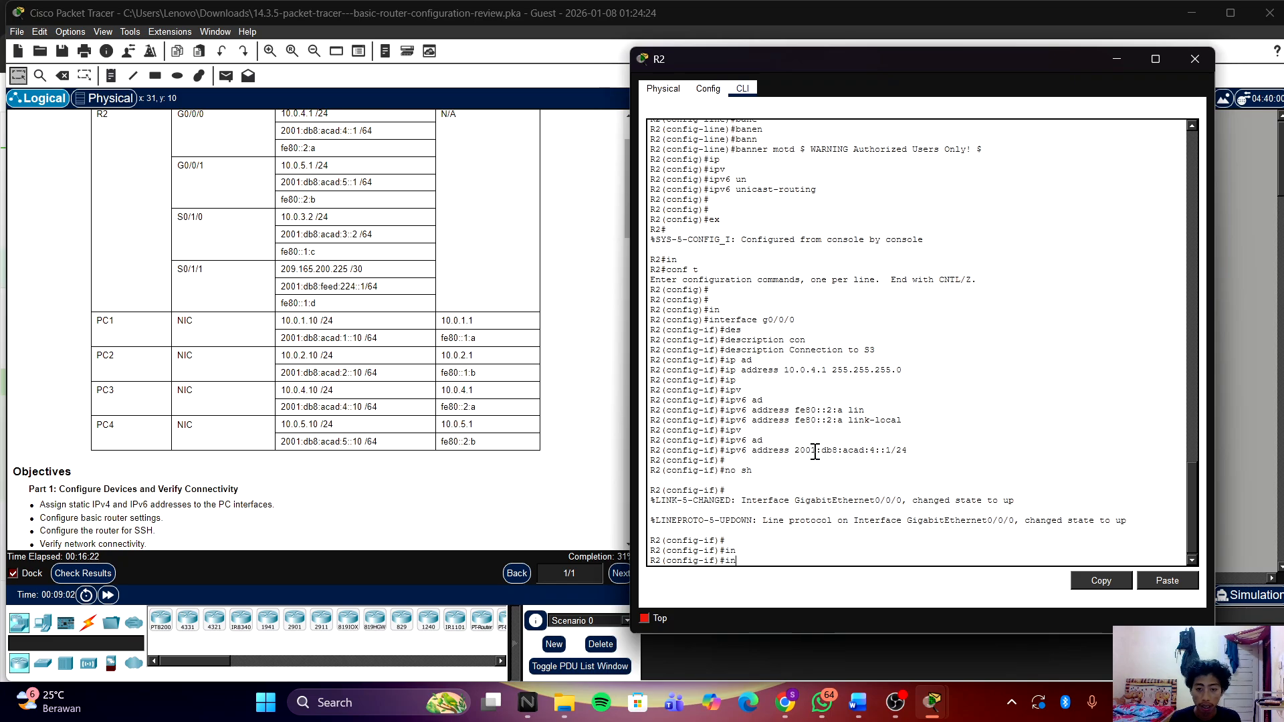
text(ex)
key(Return)
key(Return)
text(in)
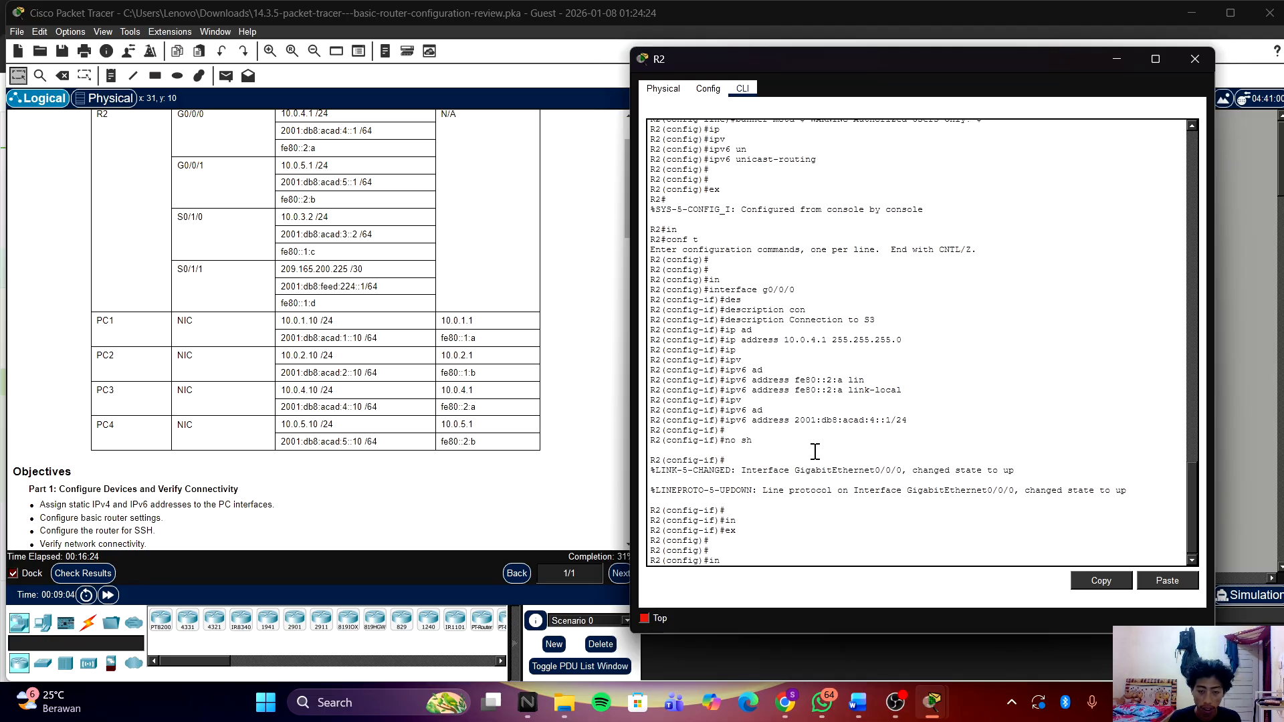
key(Tab)
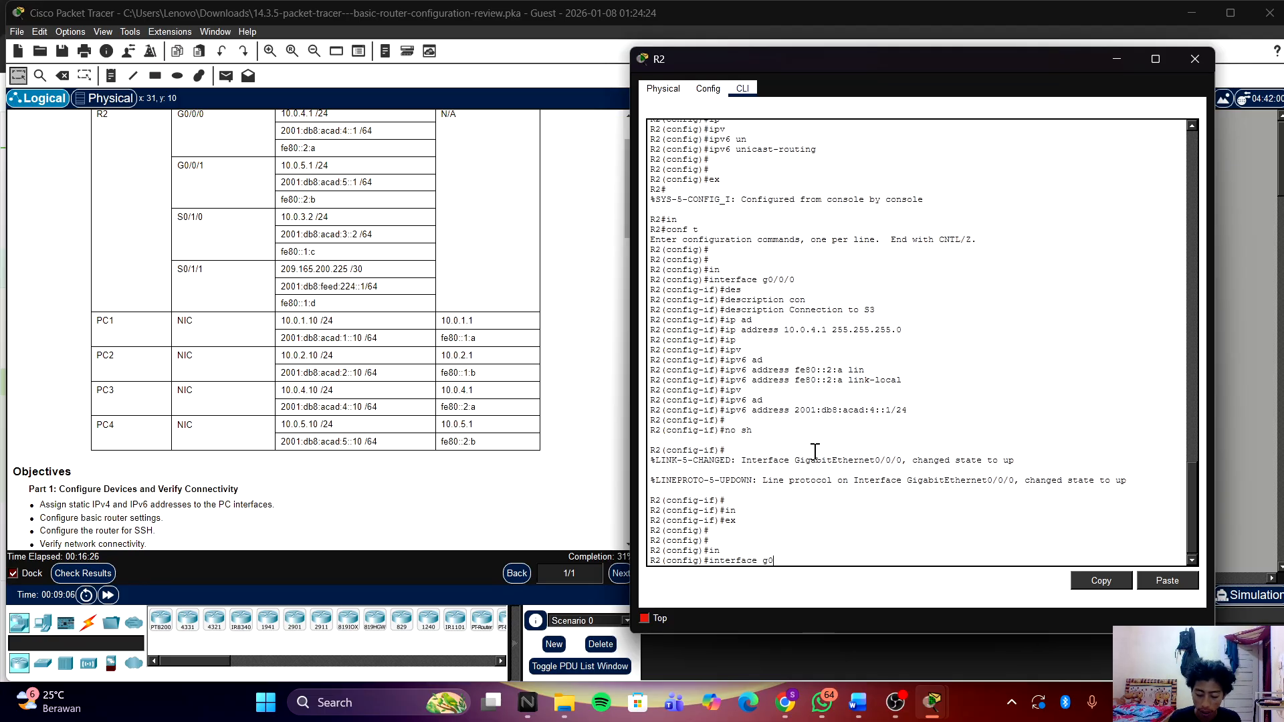
Step: Enter interface G0/0/1 and give it the description 'Connection to S4'
text(g0/0/1)
key(Return)
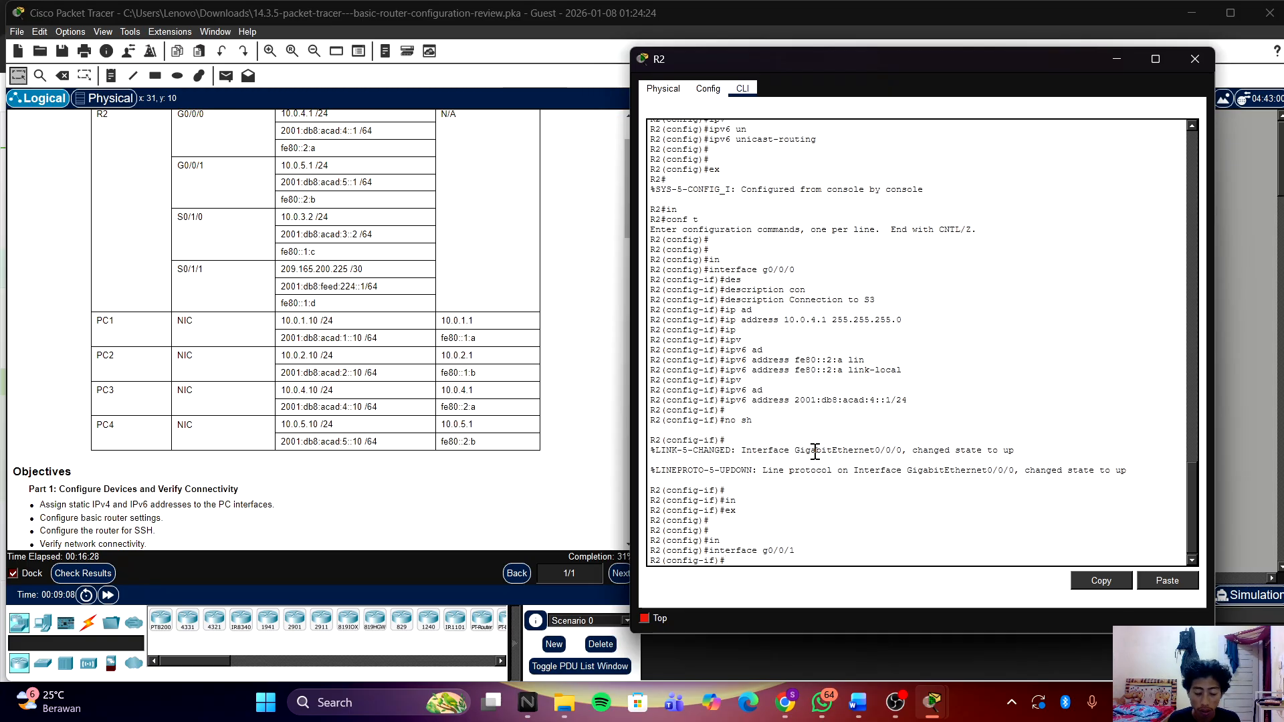
text(de)
key(Tab)
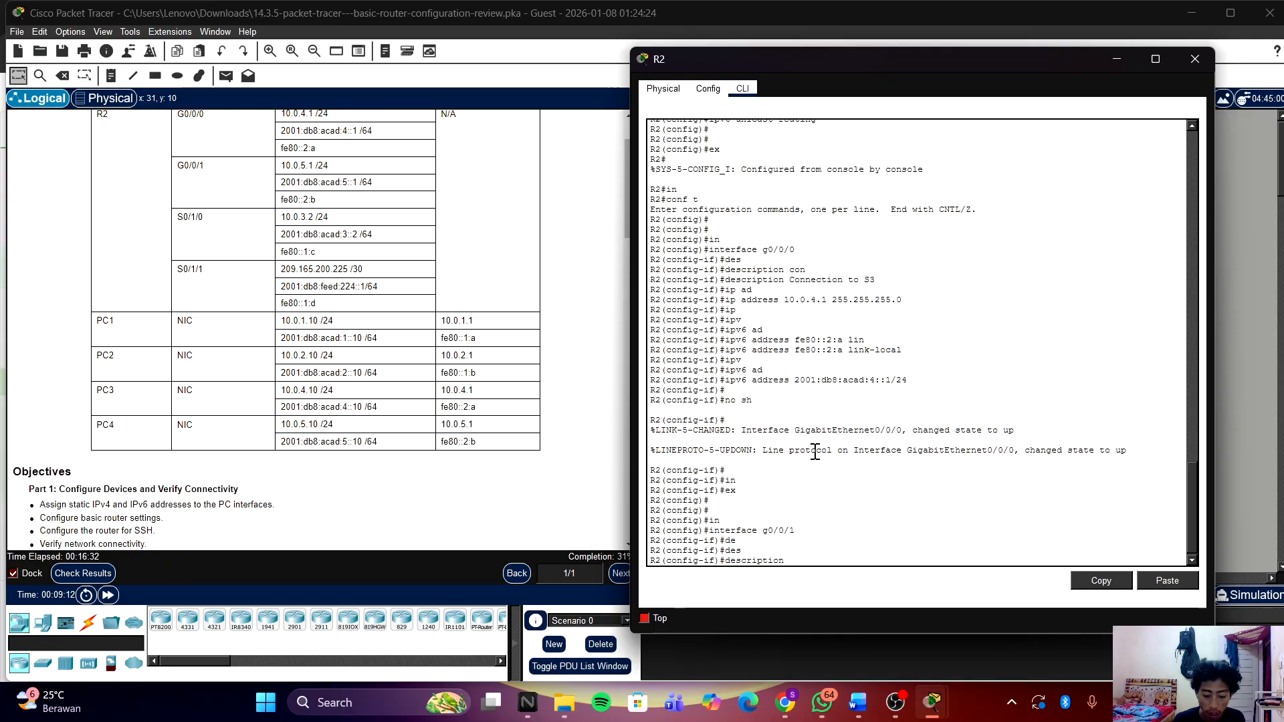
text(con)
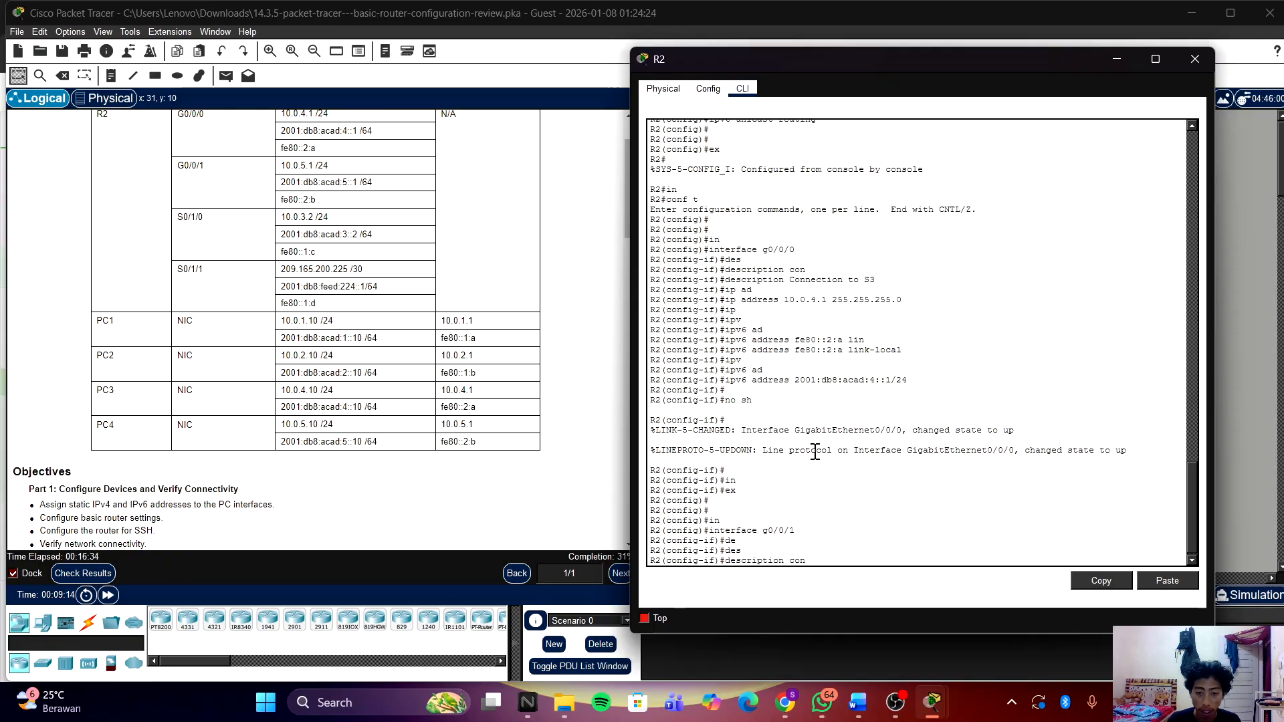
key(BackSpace)
key(BackSpace)
key(BackSpace)
key(BackSpace)
key(BackSpace)
key(BackSpace)
key(BackSpace)
key(BackSpace)
key(BackSpace)
key(BackSpace)
key(BackSpace)
key(BackSpace)
key(BackSpace)
key(BackSpace)
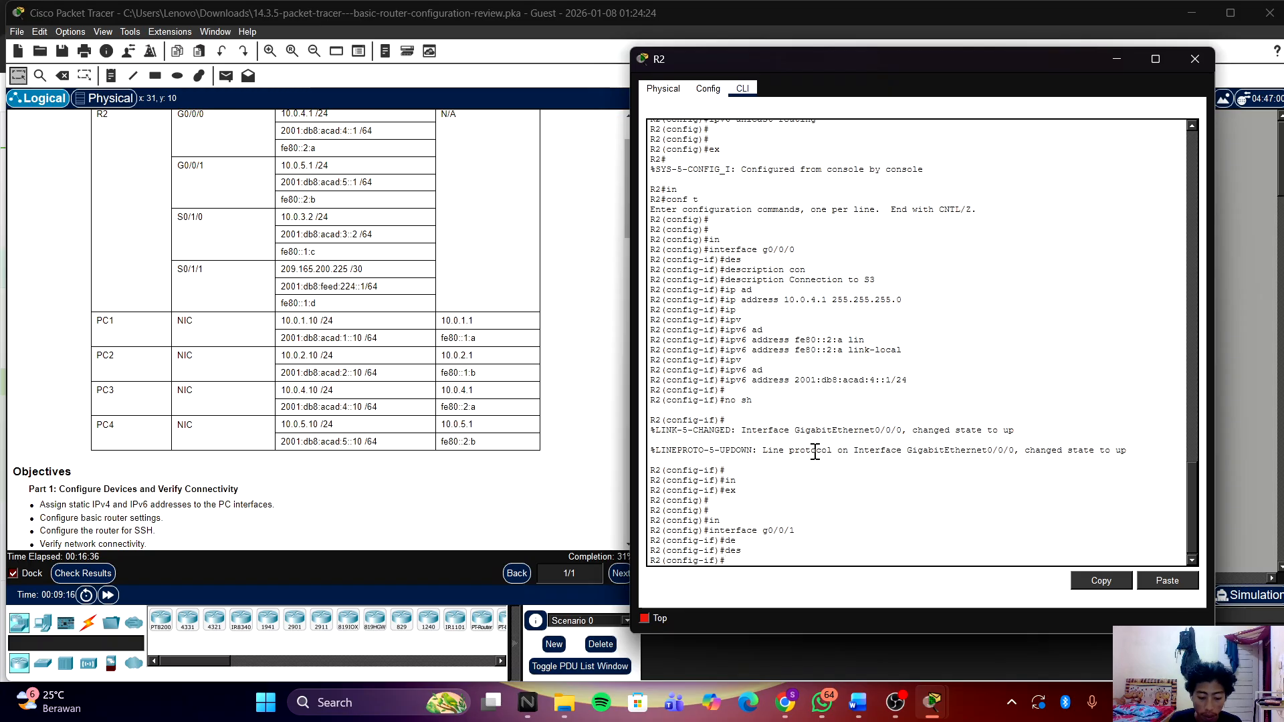
key(Up)
key(Up)
key(Up)
key(Up)
key(Up)
key(Up)
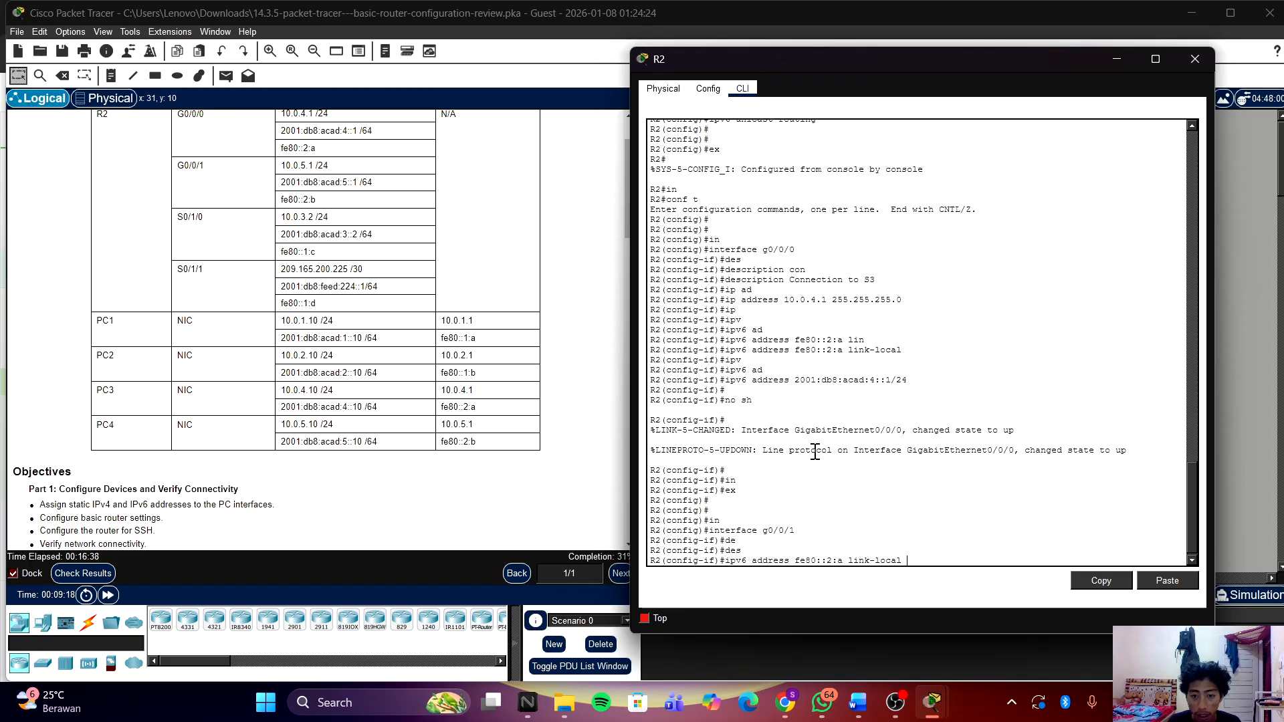
key(Up)
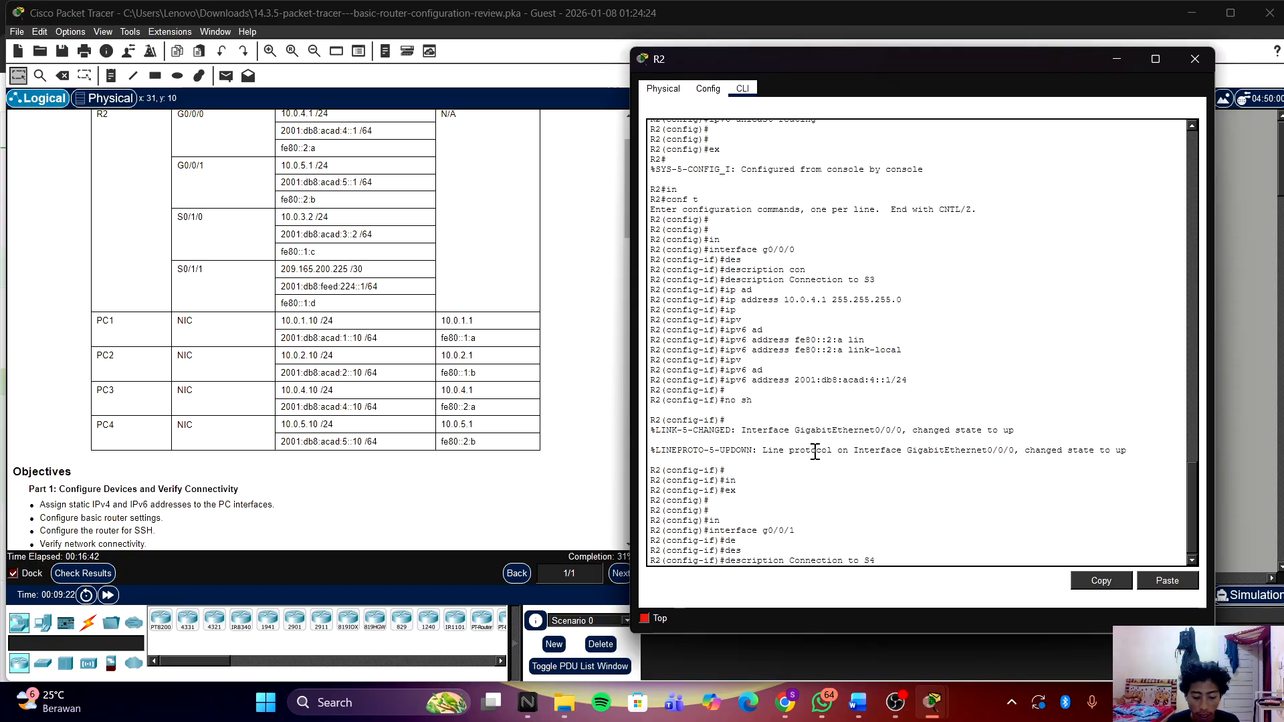
key(Return)
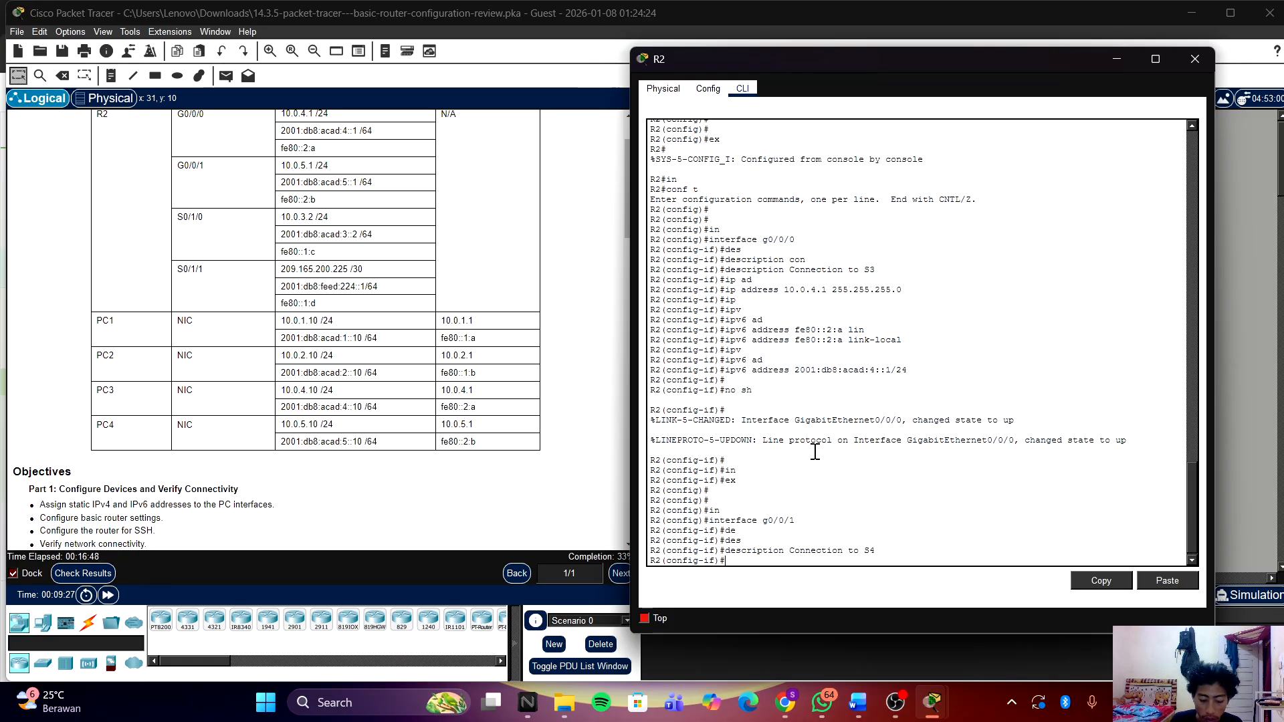
Step: Assign G0/0/1 the IPv4 address 10.0.5.1 255.255.255.0 by editing the recalled address command
key(Up)
key(BackSpace)
key(BackSpace)
key(BackSpace)
key(BackSpace)
key(BackSpace)
key(BackSpace)
key(BackSpace)
key(BackSpace)
key(BackSpace)
key(BackSpace)
key(BackSpace)
key(BackSpace)
key(BackSpace)
key(BackSpace)
key(BackSpace)
key(BackSpace)
key(BackSpace)
key(BackSpace)
key(BackSpace)
key(BackSpace)
text(ex)
key(Up)
key(Up)
key(Up)
key(Up)
key(Up)
key(Up)
key(Up)
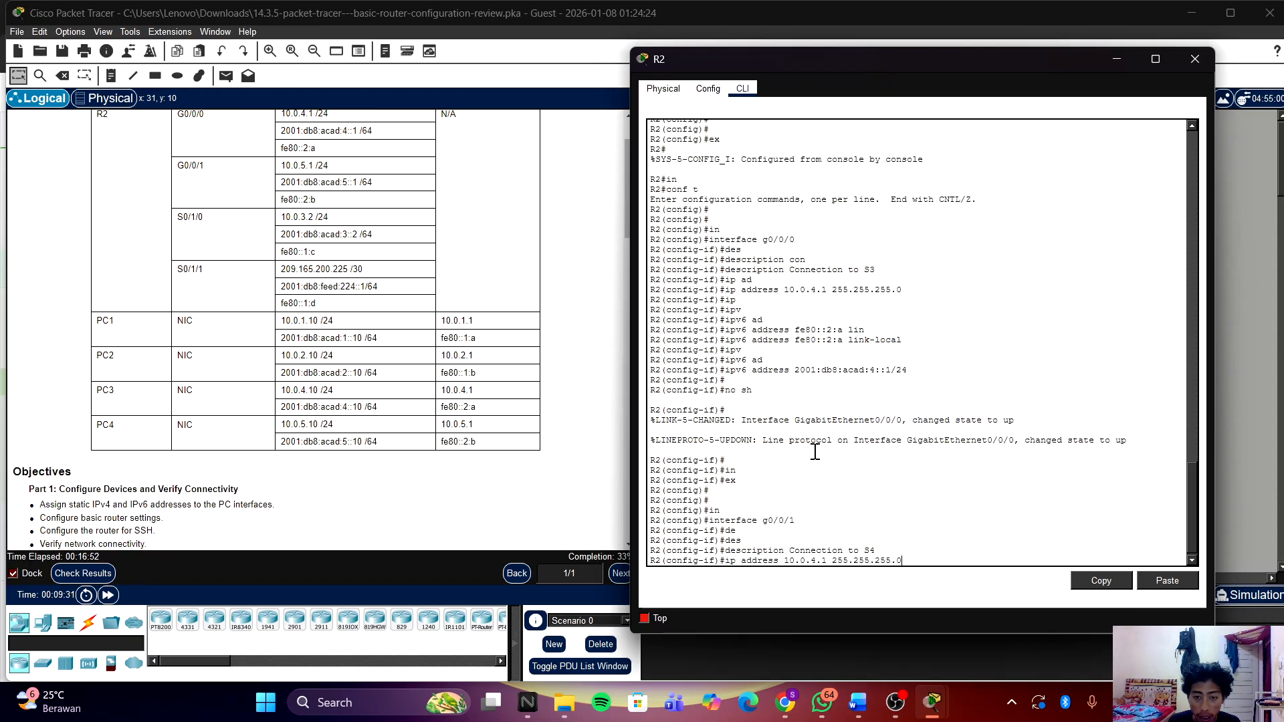
key(Left)
key(Left)
key(Left)
key(Left)
key(Left)
key(Left)
key(Left)
key(Left)
key(Left)
key(Left)
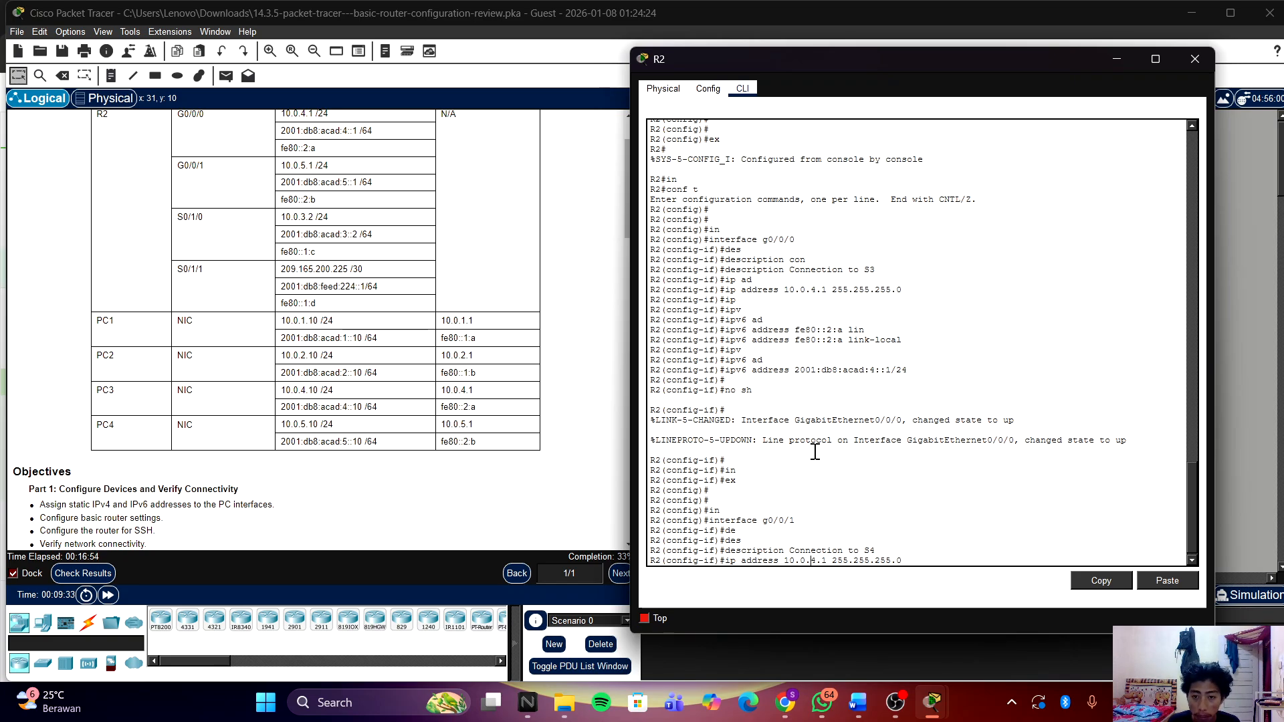
key(BackSpace)
text(5)
key(Right)
key(Right)
key(Right)
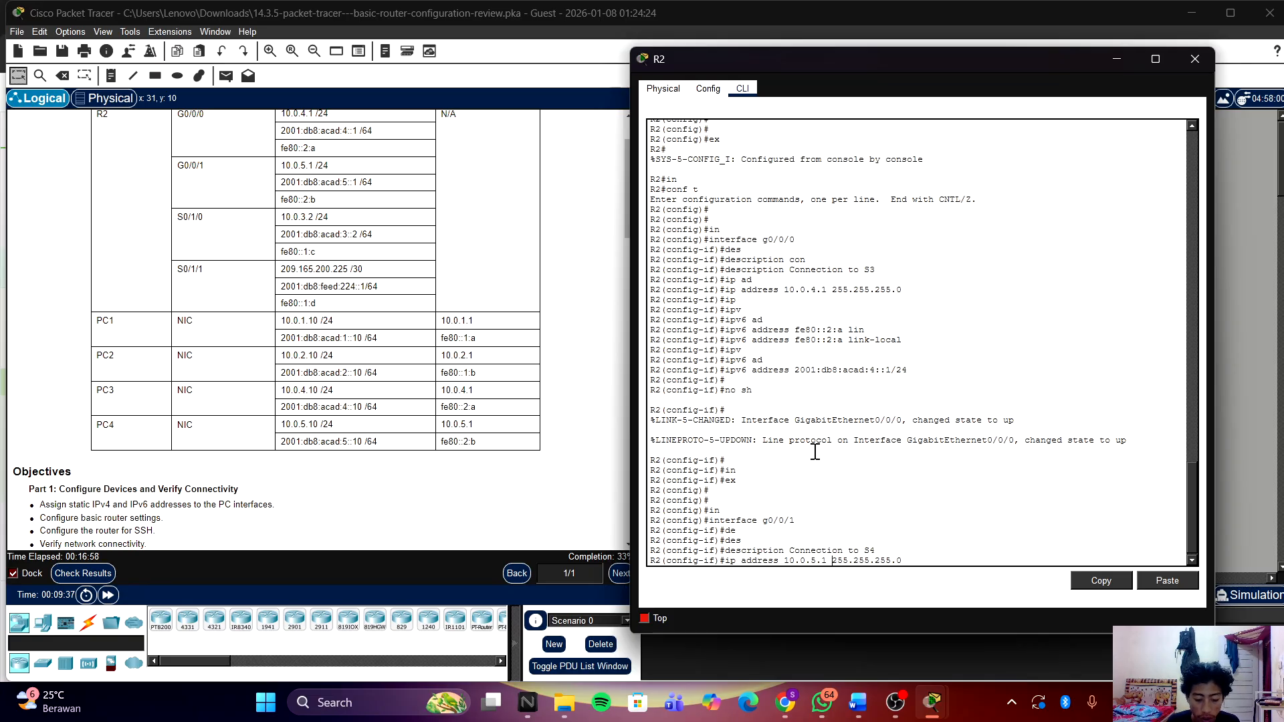
key(Return)
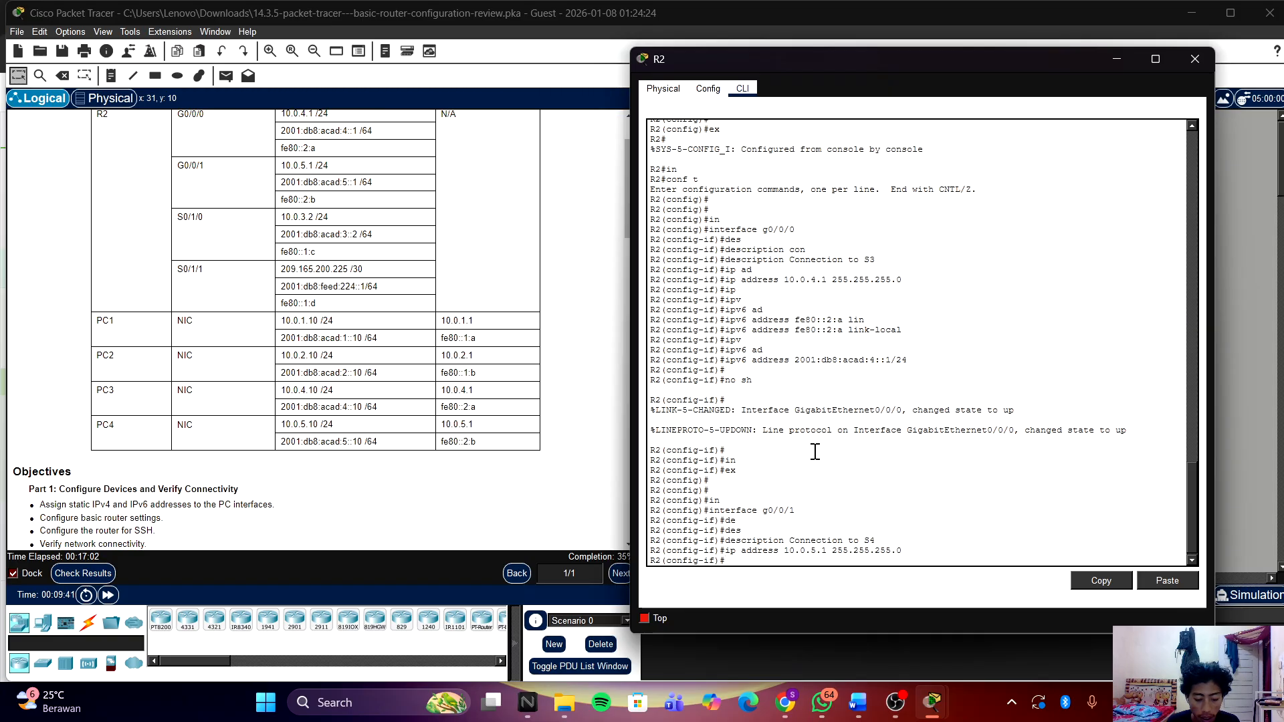
Step: Give G0/0/1 the IPv6 link-local address fe80::2:b
text(ipv)
key(Tab)
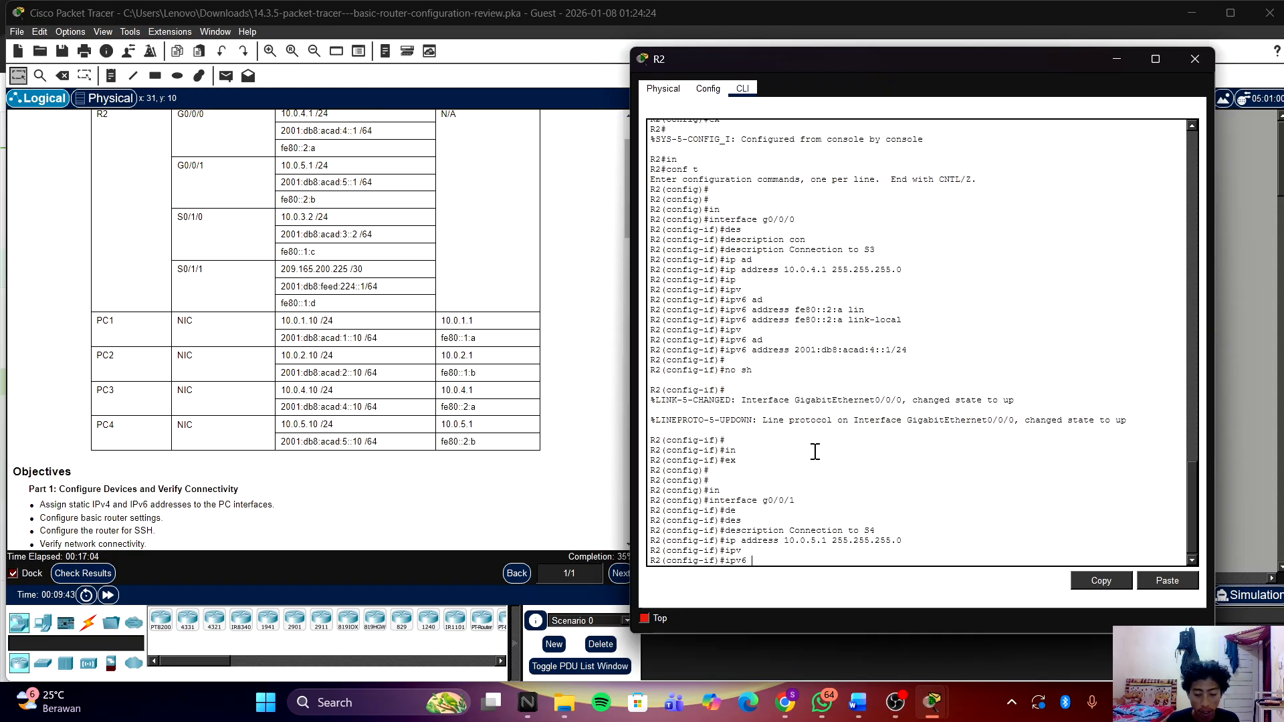
text(asd)
key(Tab)
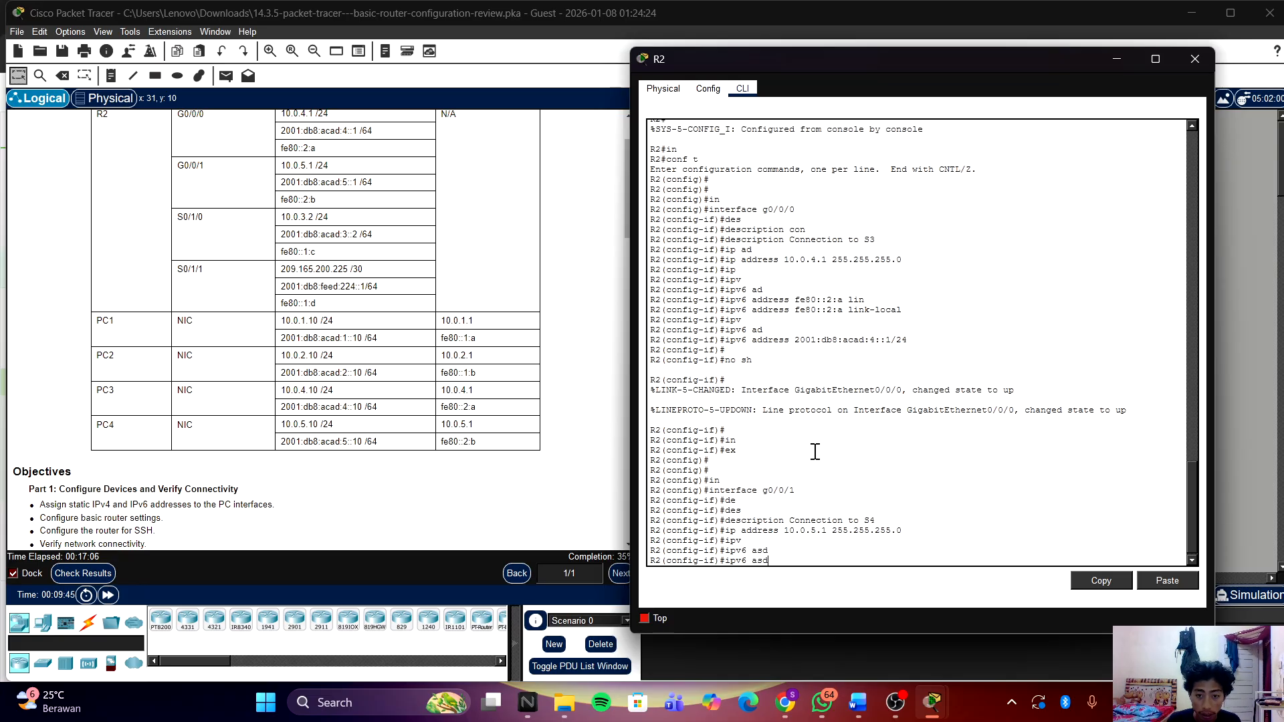
key(BackSpace)
key(BackSpace)
text(d)
key(Tab)
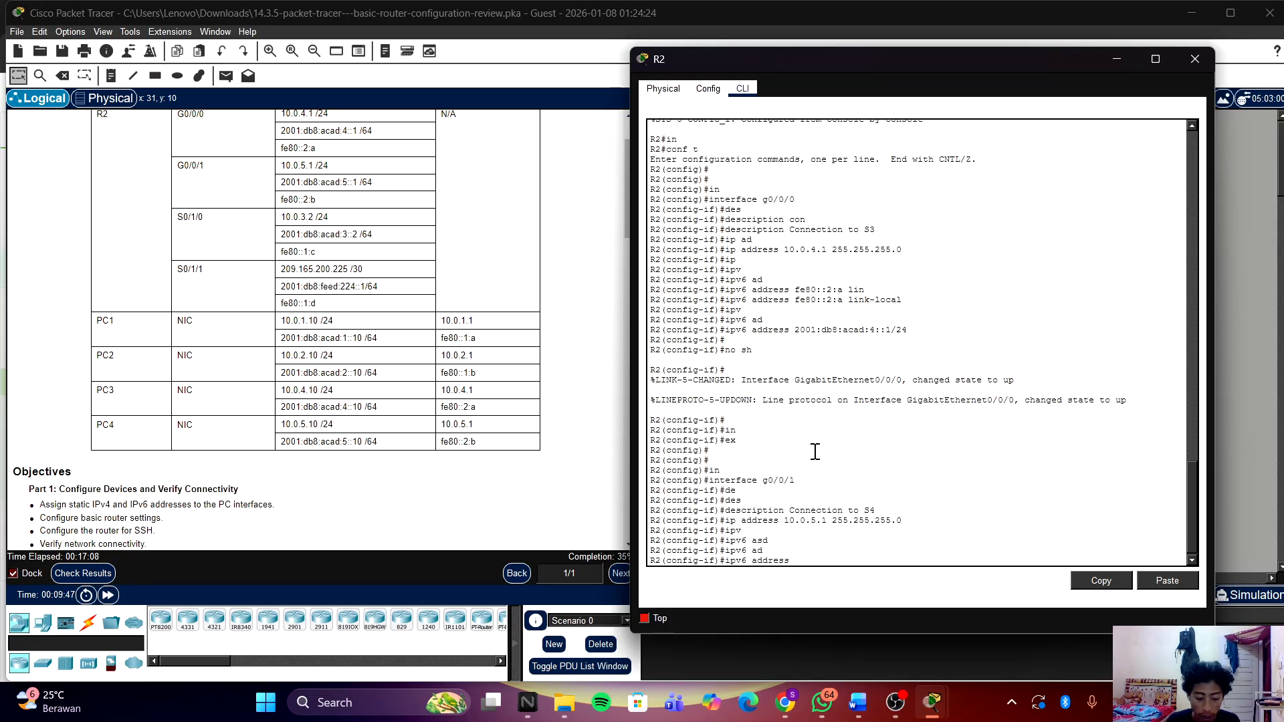
text(fe)
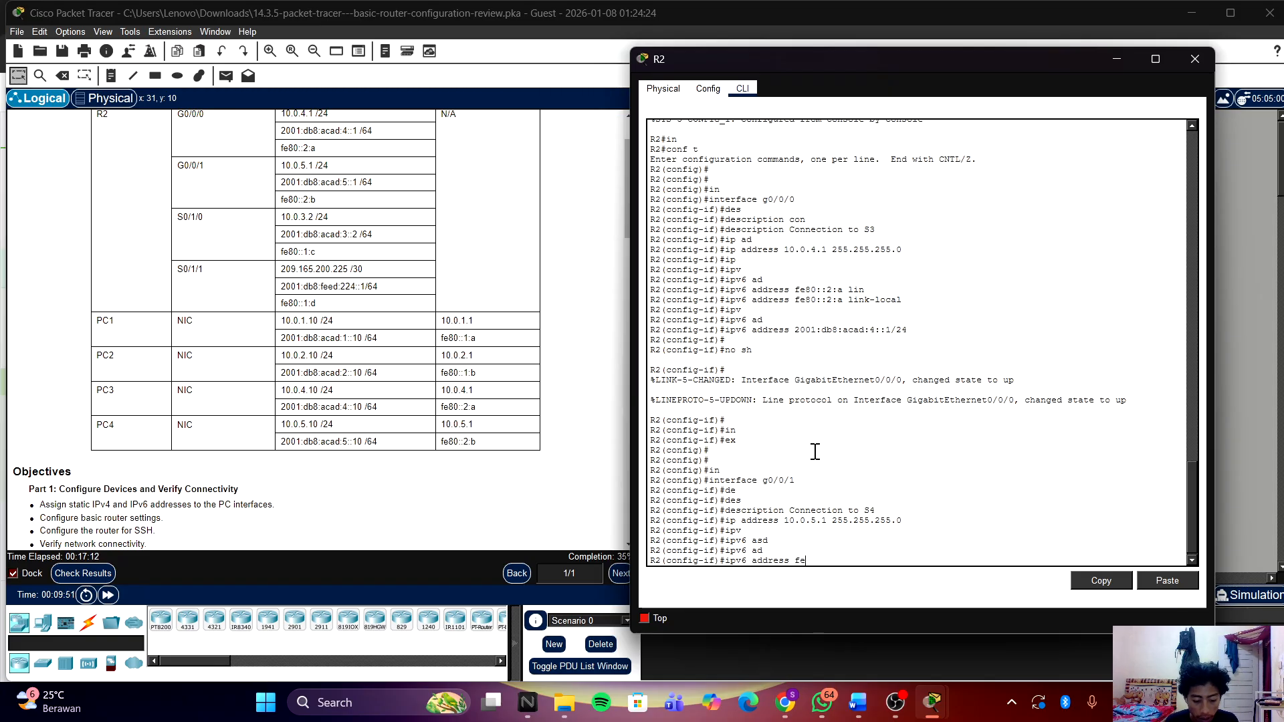
text(80::)
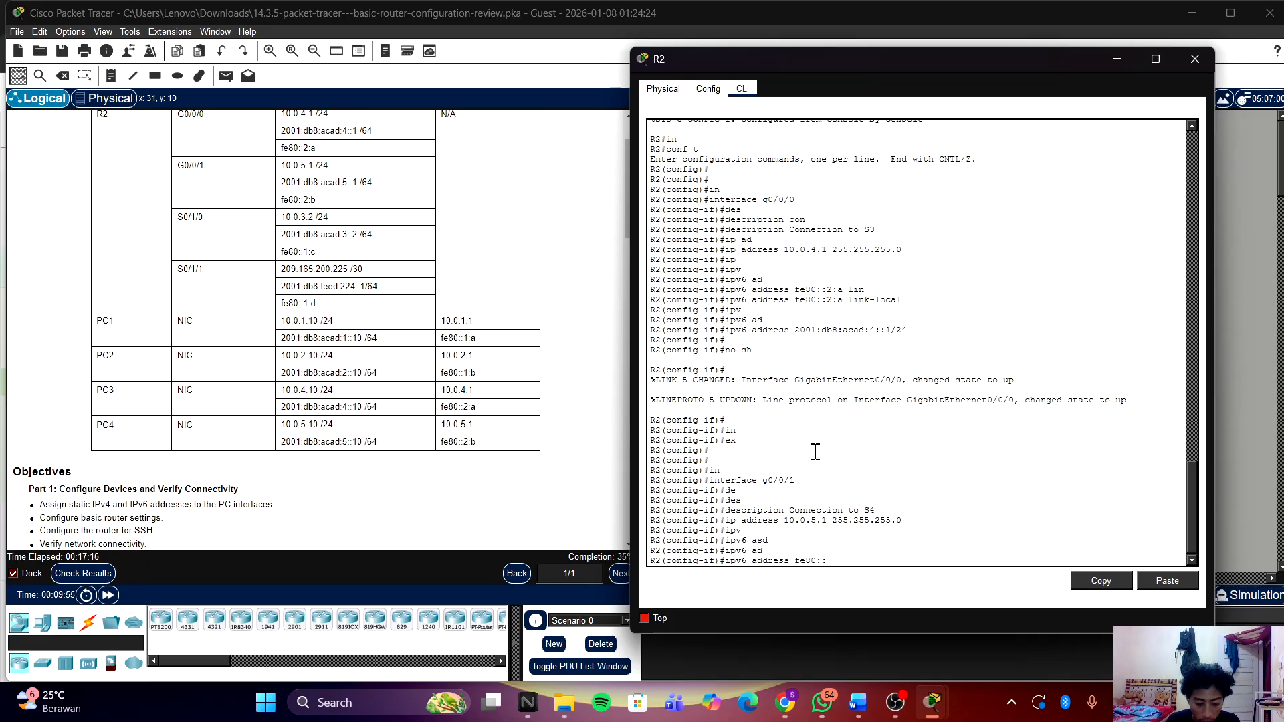
text(2)
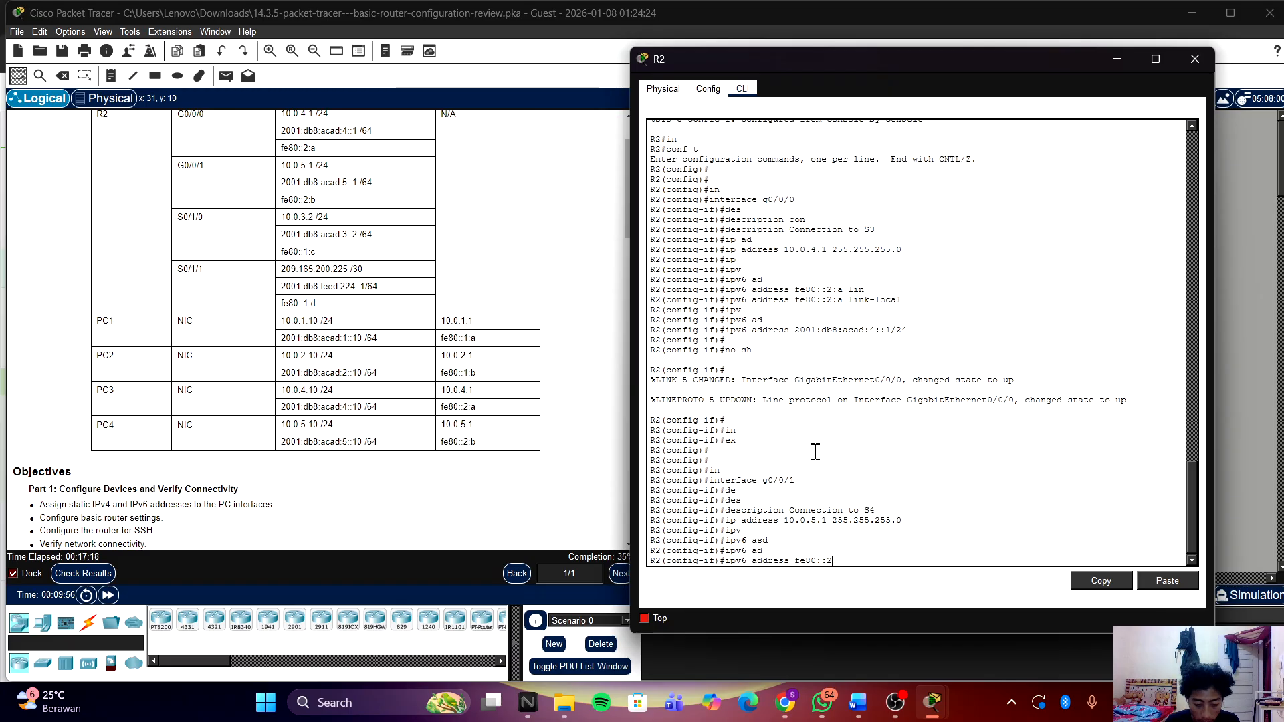
text(b)
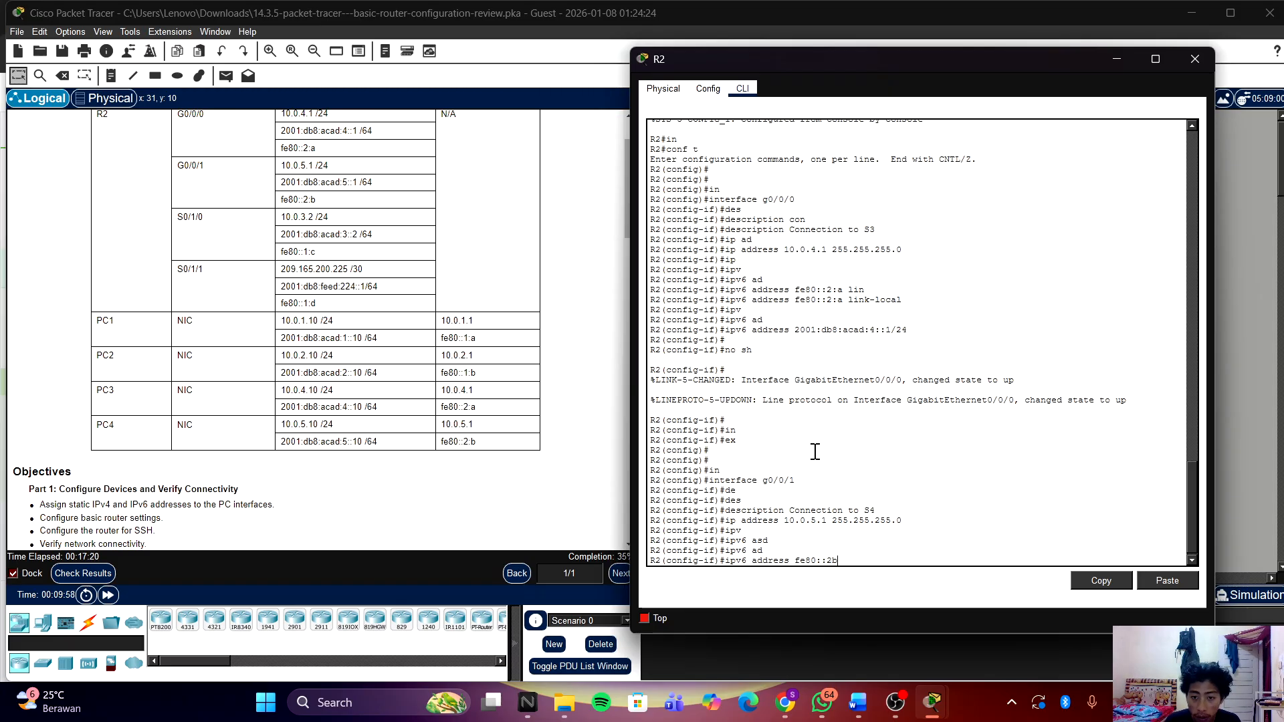
key(BackSpace)
text(:b)
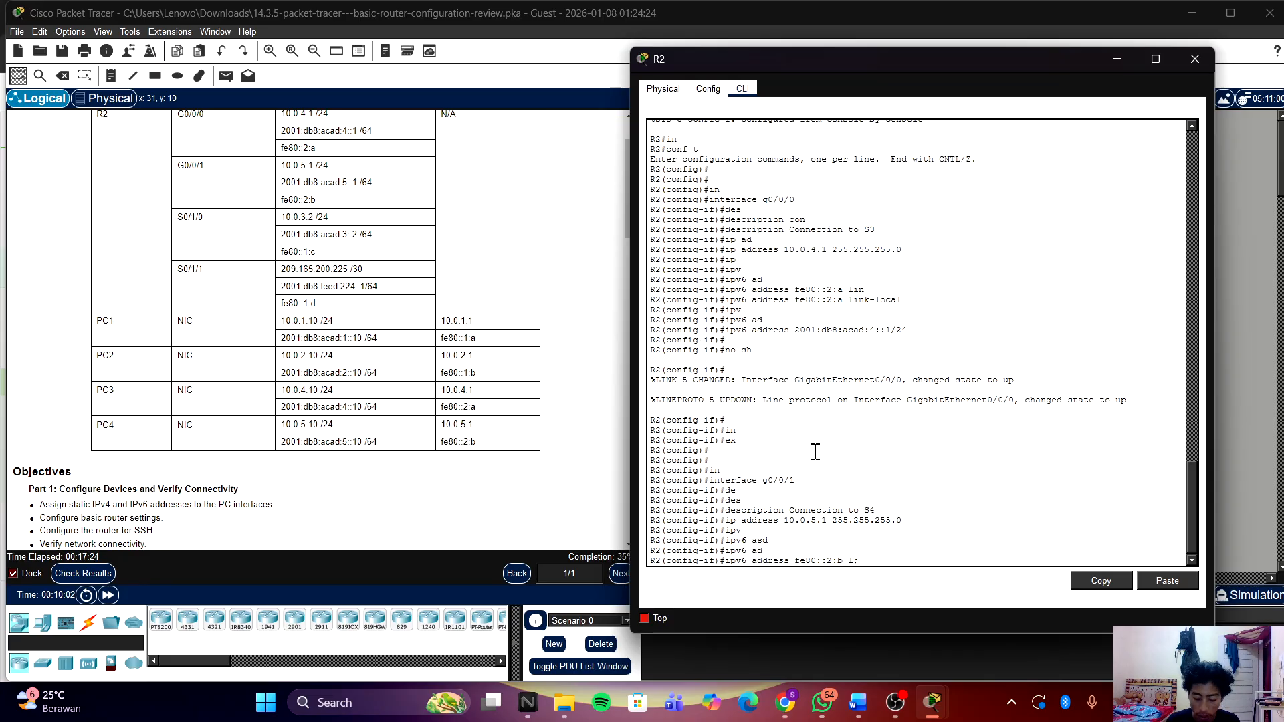
text( li)
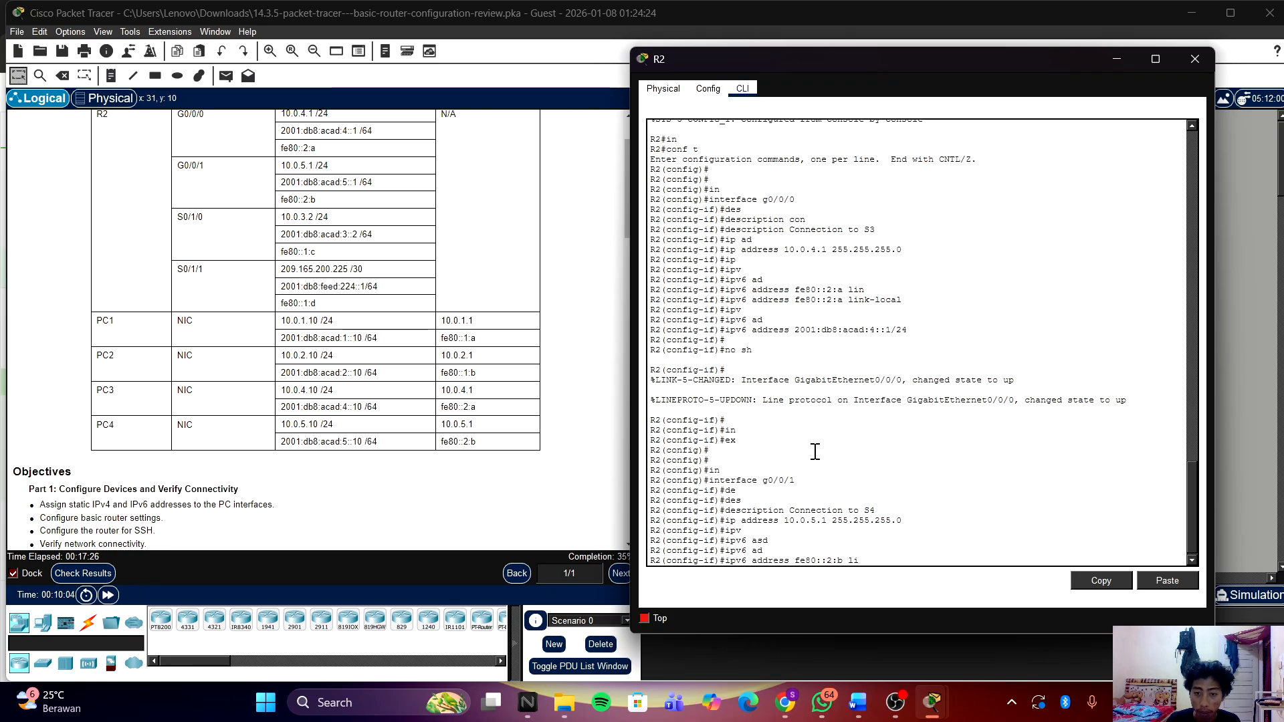
key(Tab)
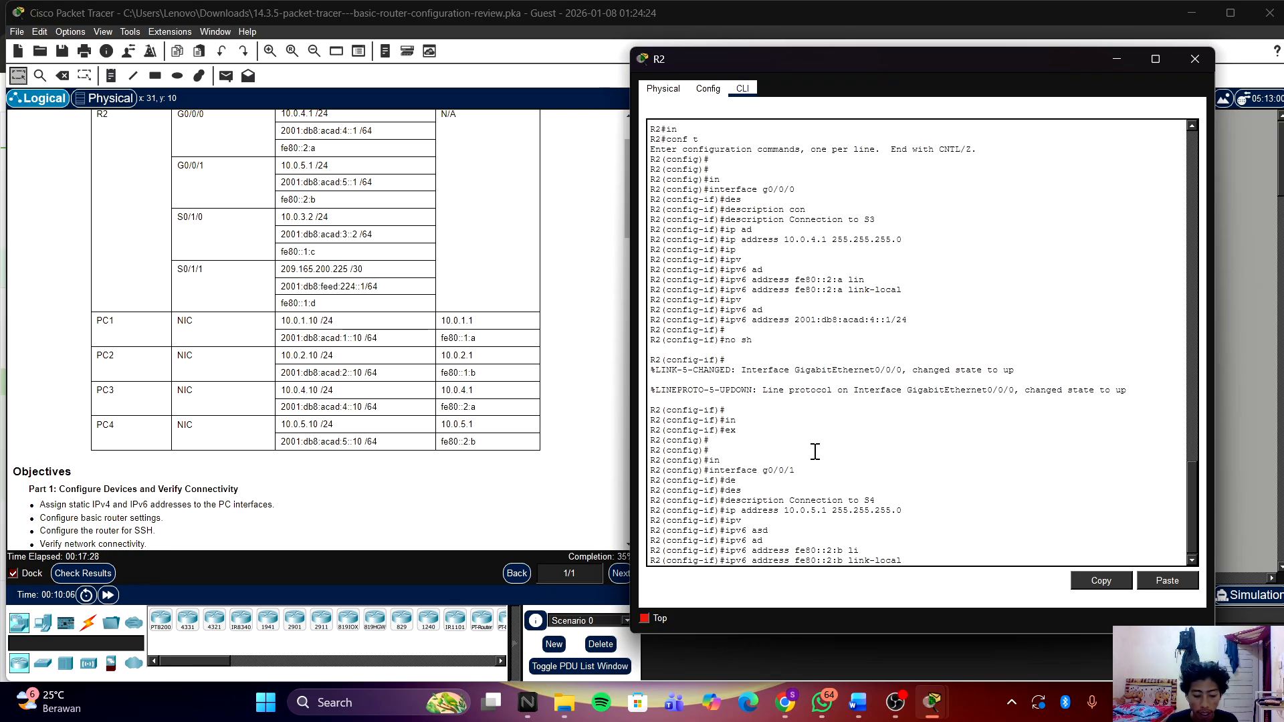
key(Return)
Step: Try adding global IPv6 address 2001:db8:acad:5::1/64, which is rejected as overlapping G0/0/0
text(ip)
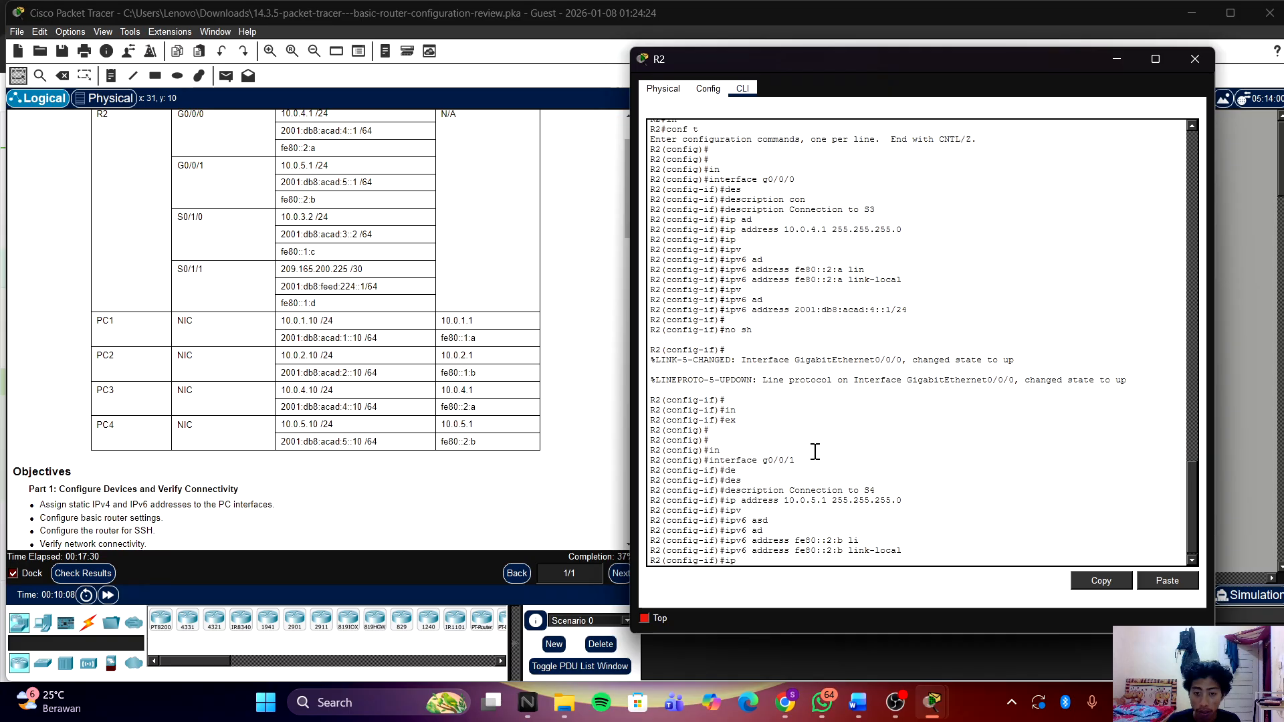
text(v)
key(Tab)
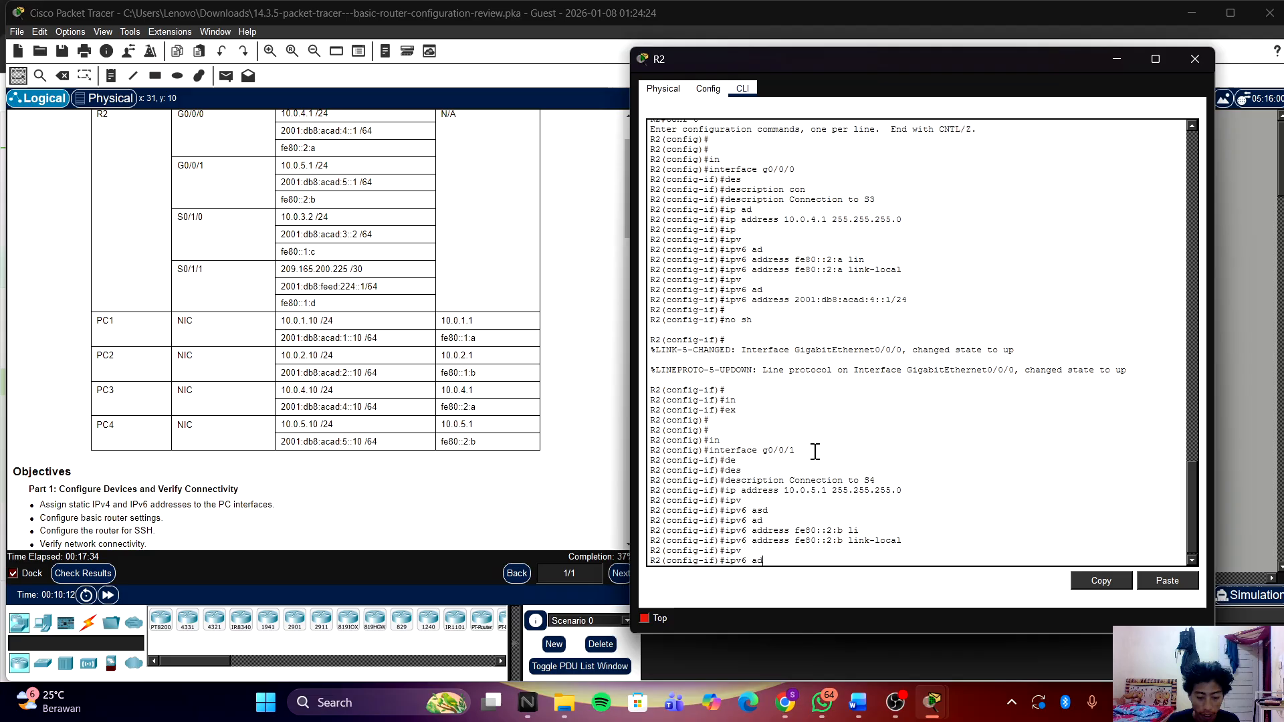
text(add)
key(Tab)
text(2)
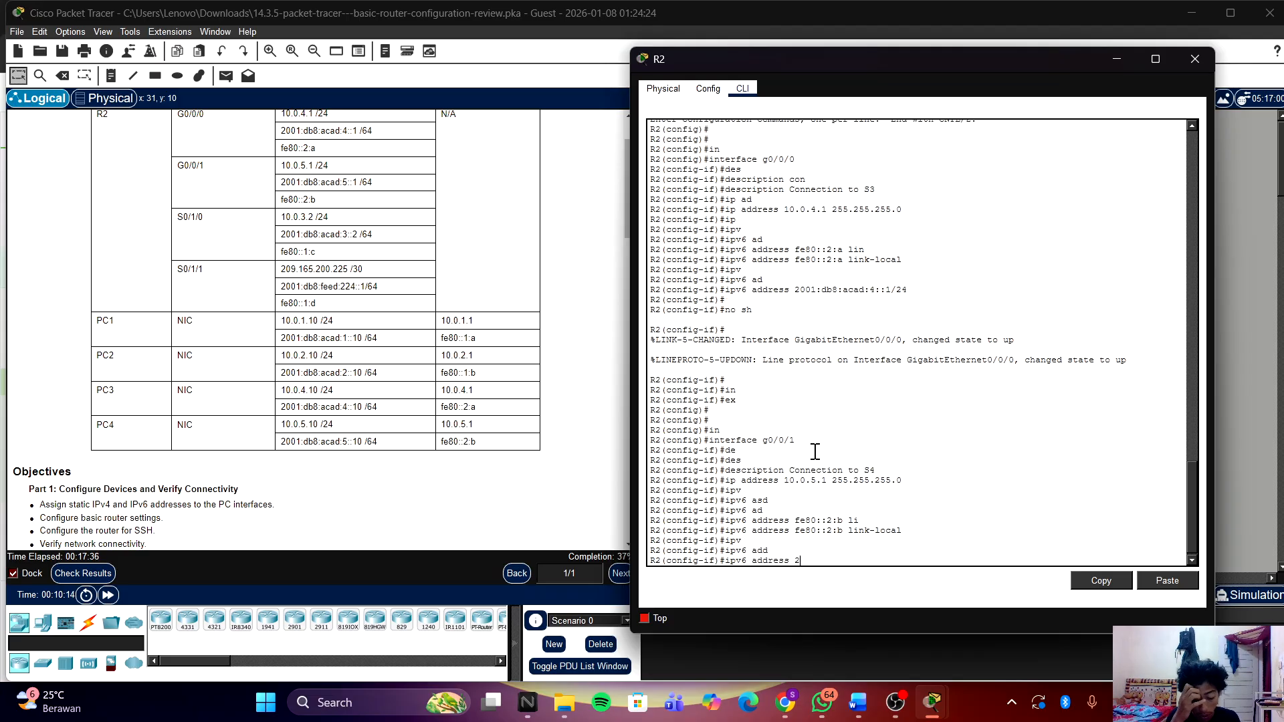
text(001)
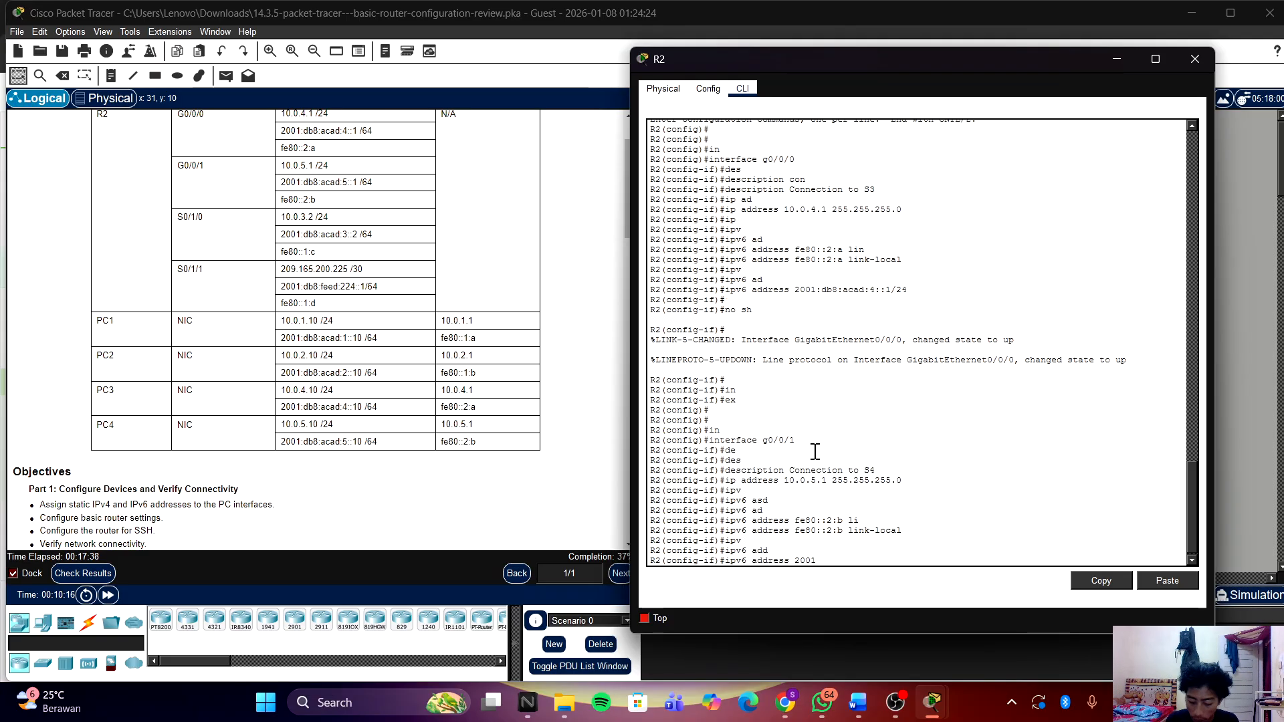
text(:)
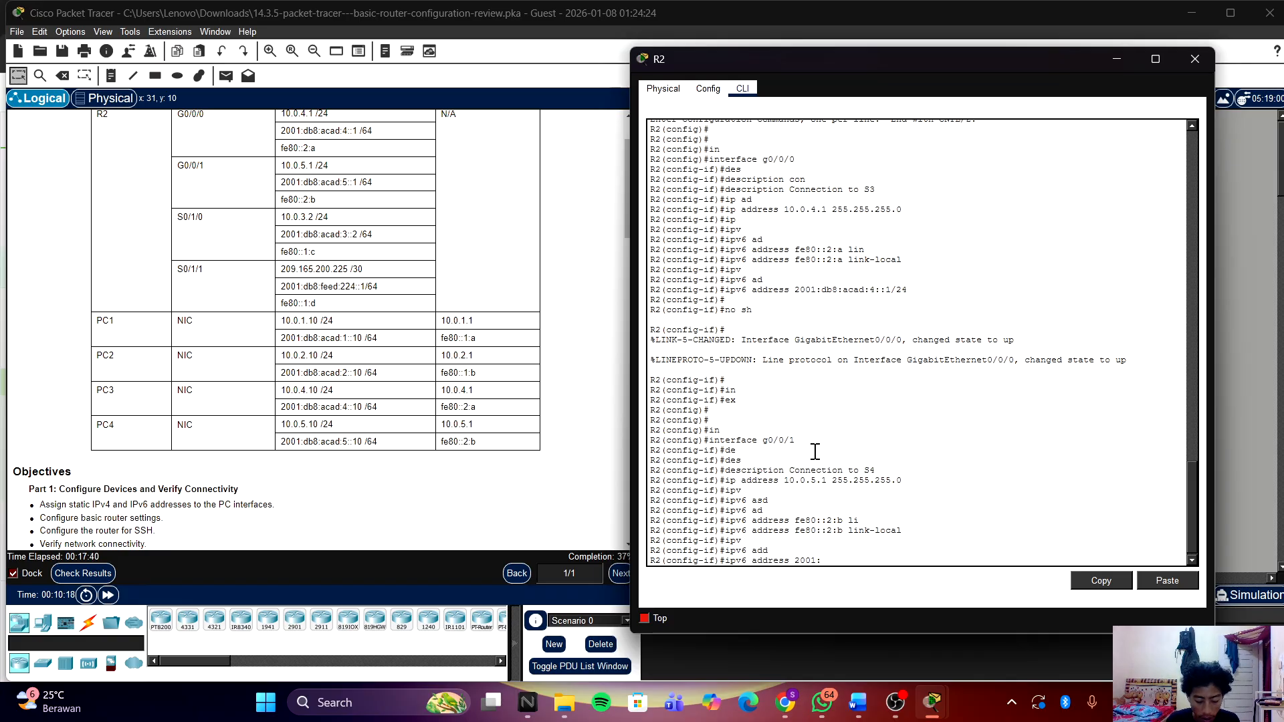
text(db8:acad)
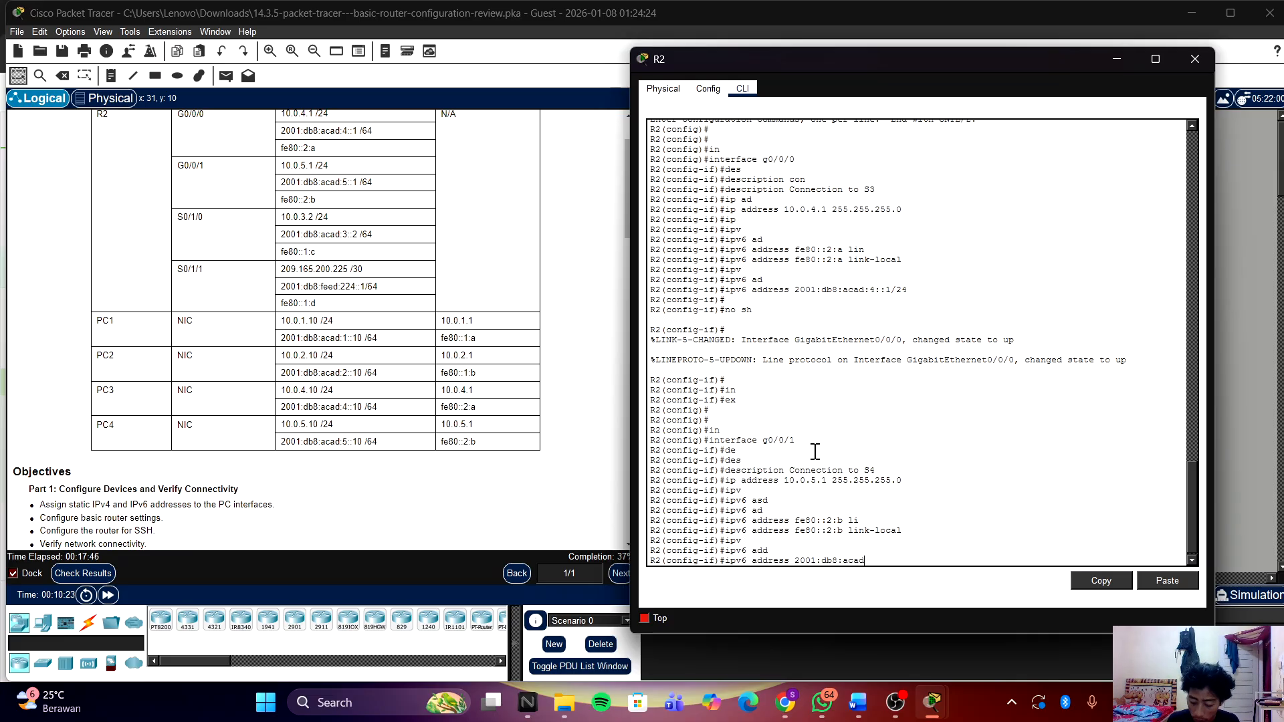
text(:)
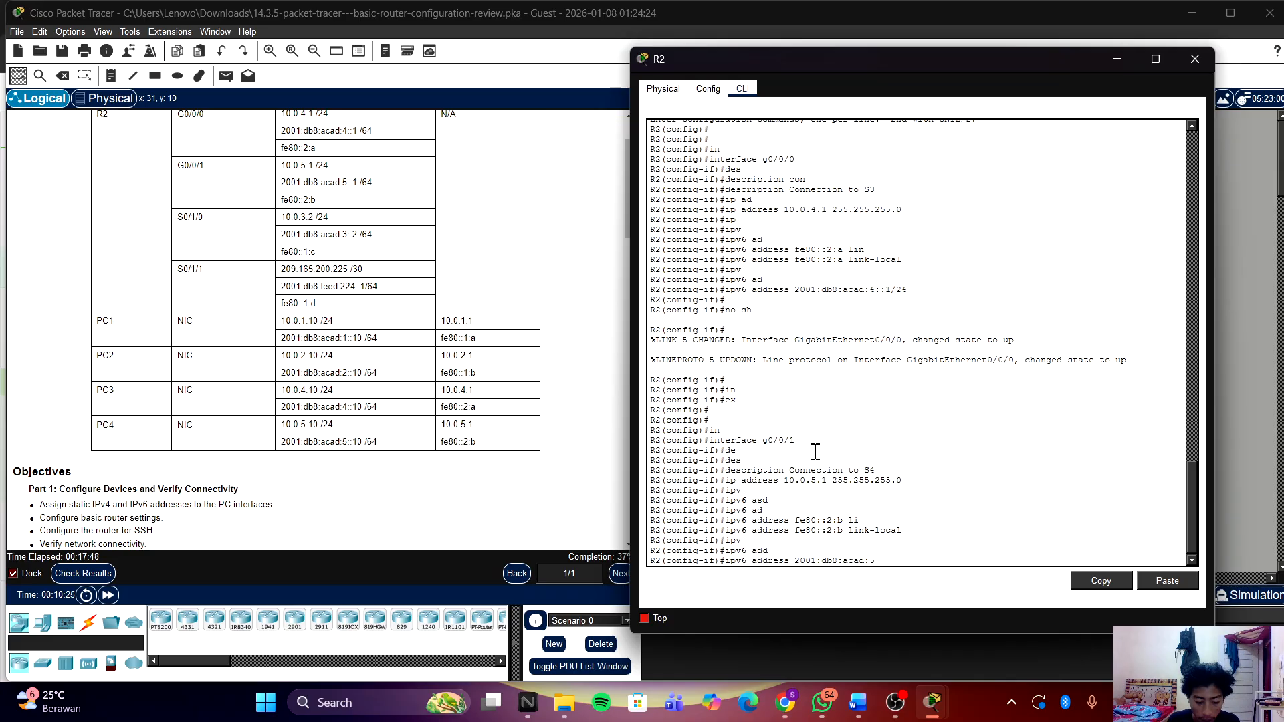
text(5::)
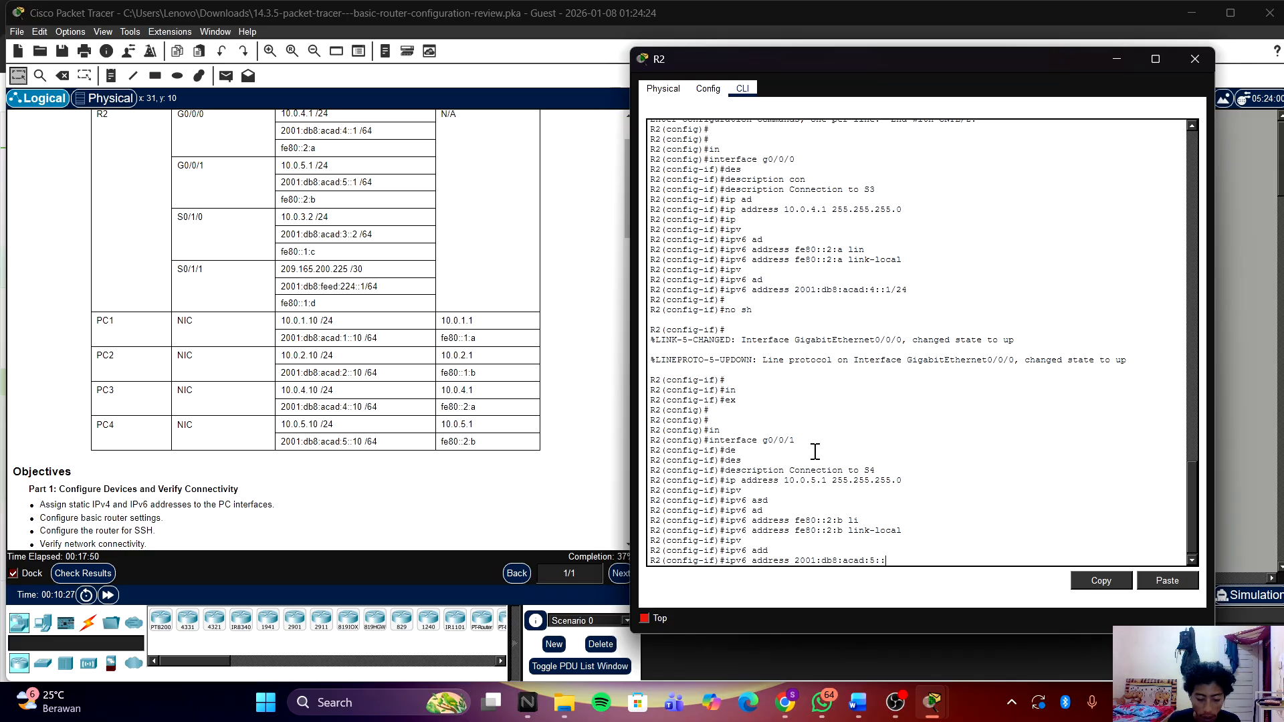
text(1)
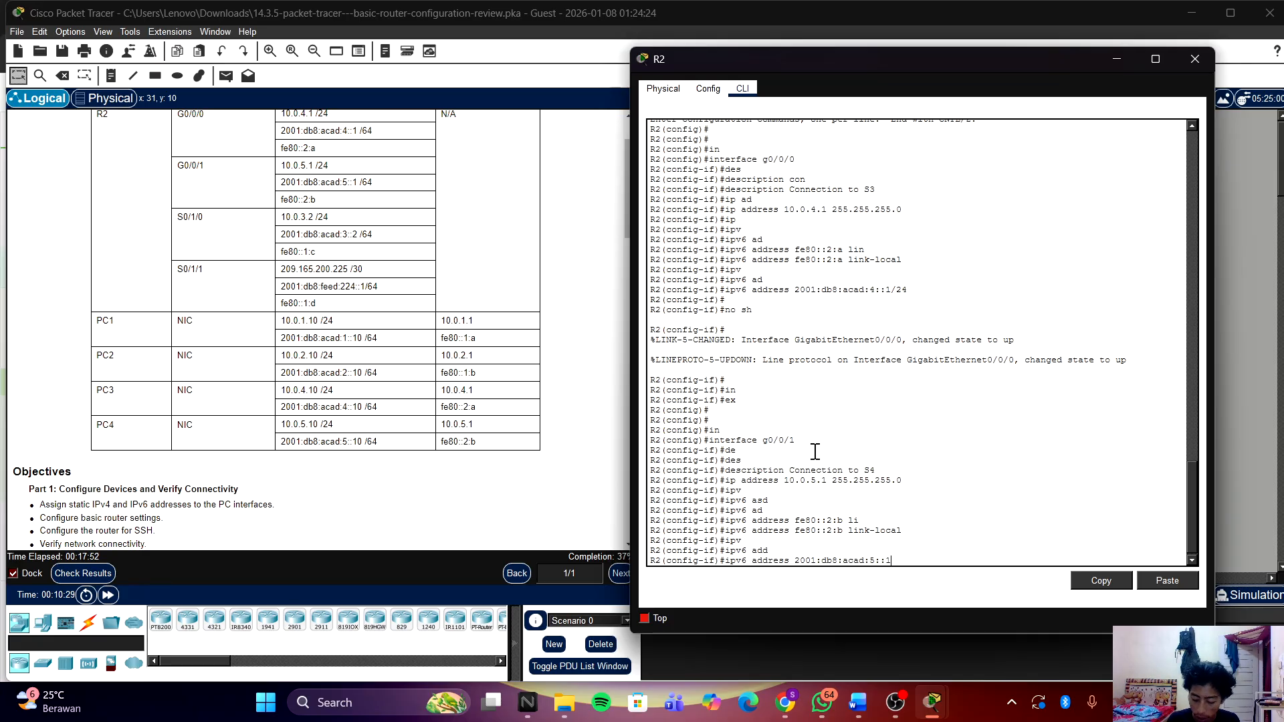
text(/6)
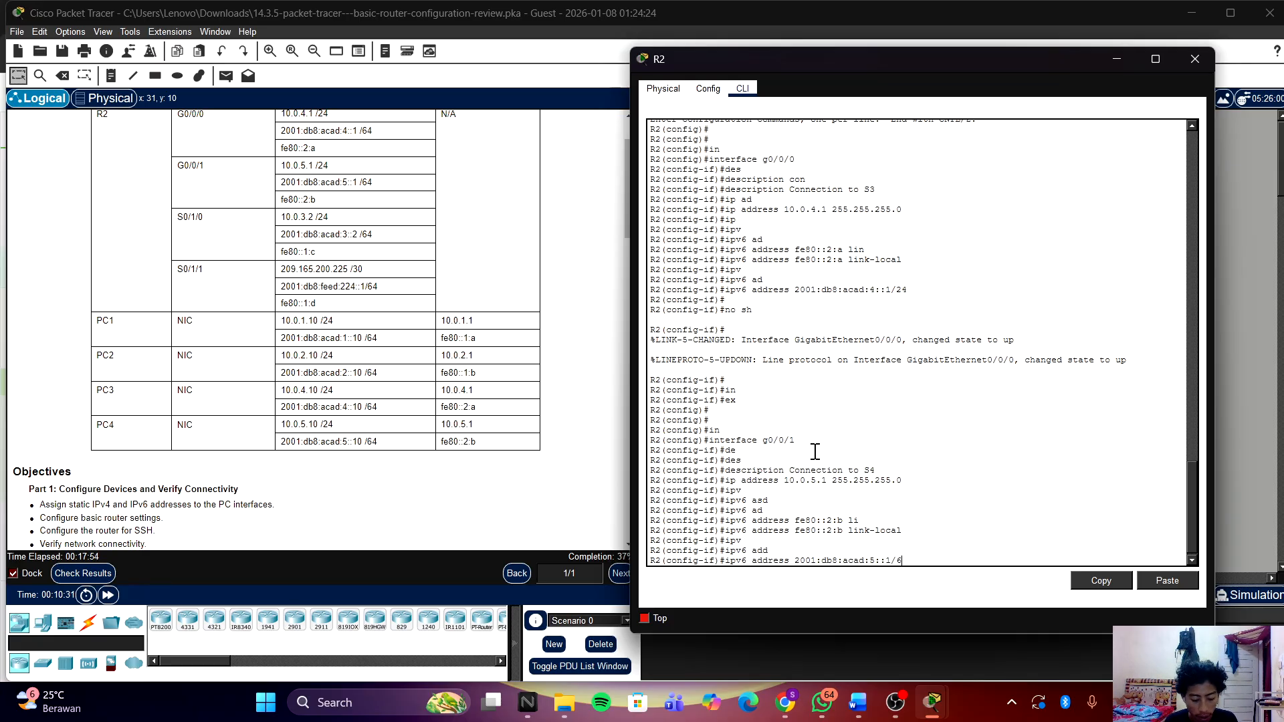
text(4)
key(Return)
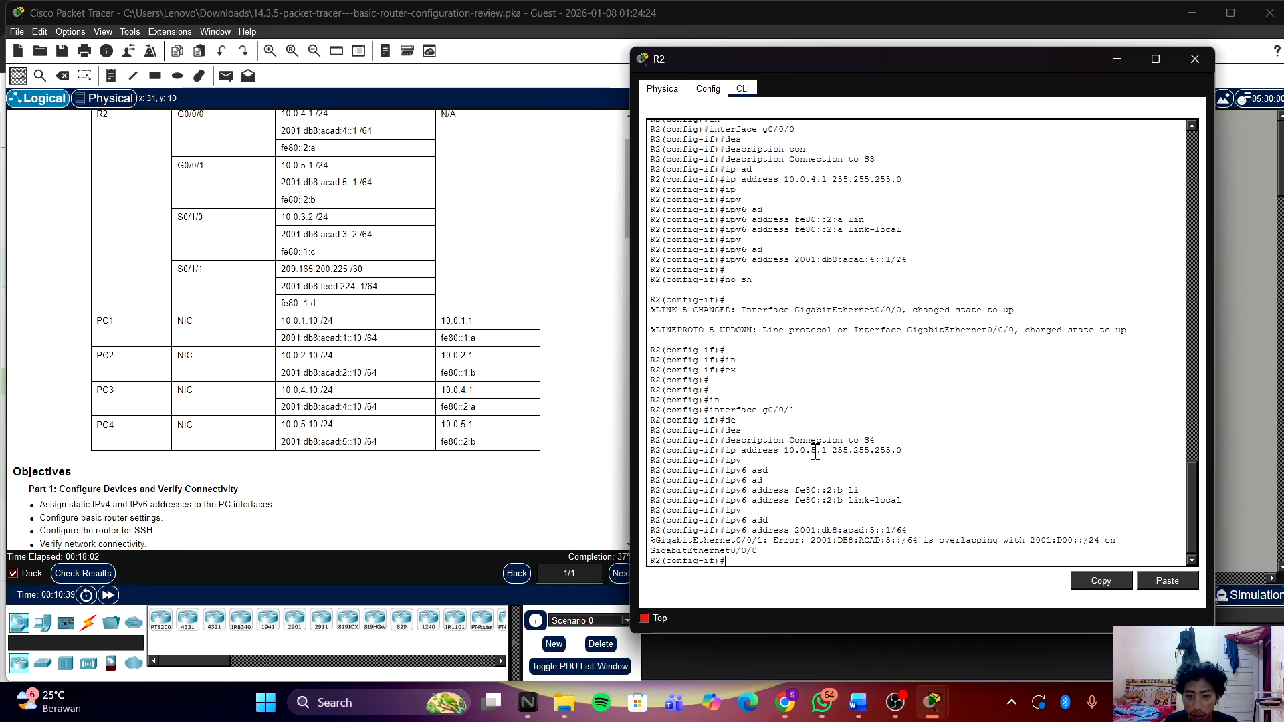
Step: Exit G0/0/1 to global configuration mode and begin the 'interface s0/1/1' command
key(Return)
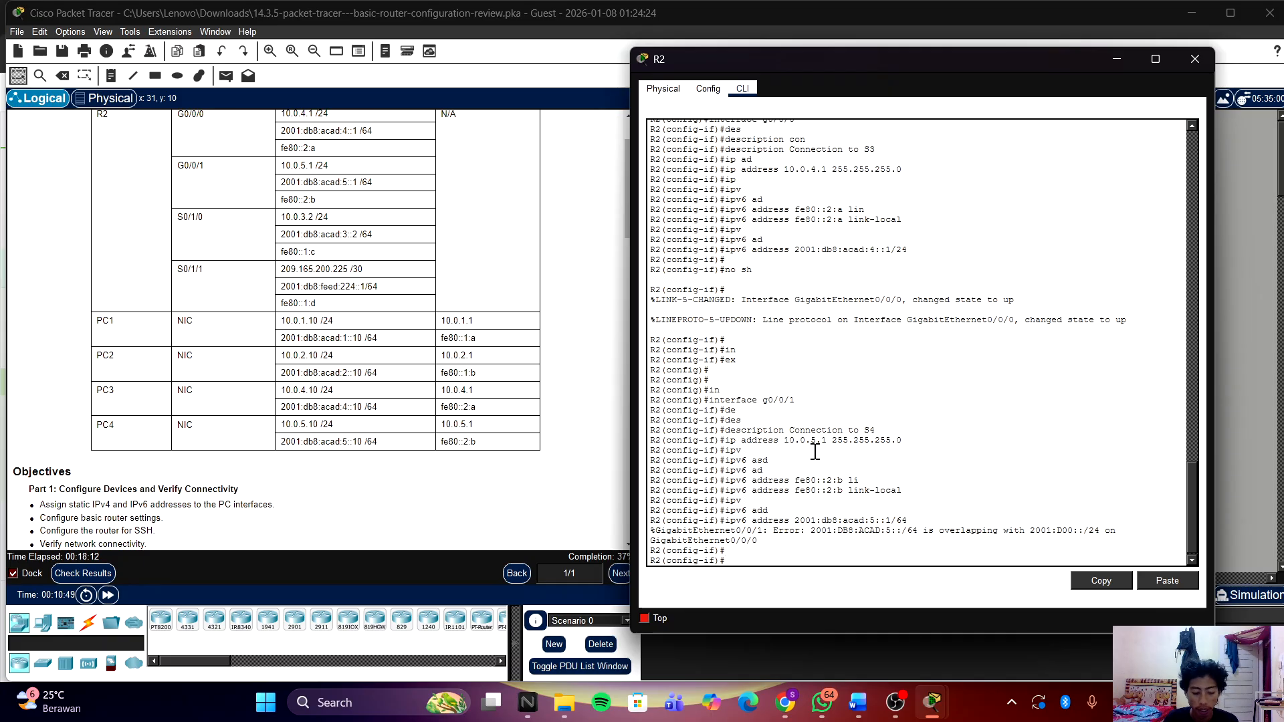
text(int)
key(BackSpace)
key(BackSpace)
key(BackSpace)
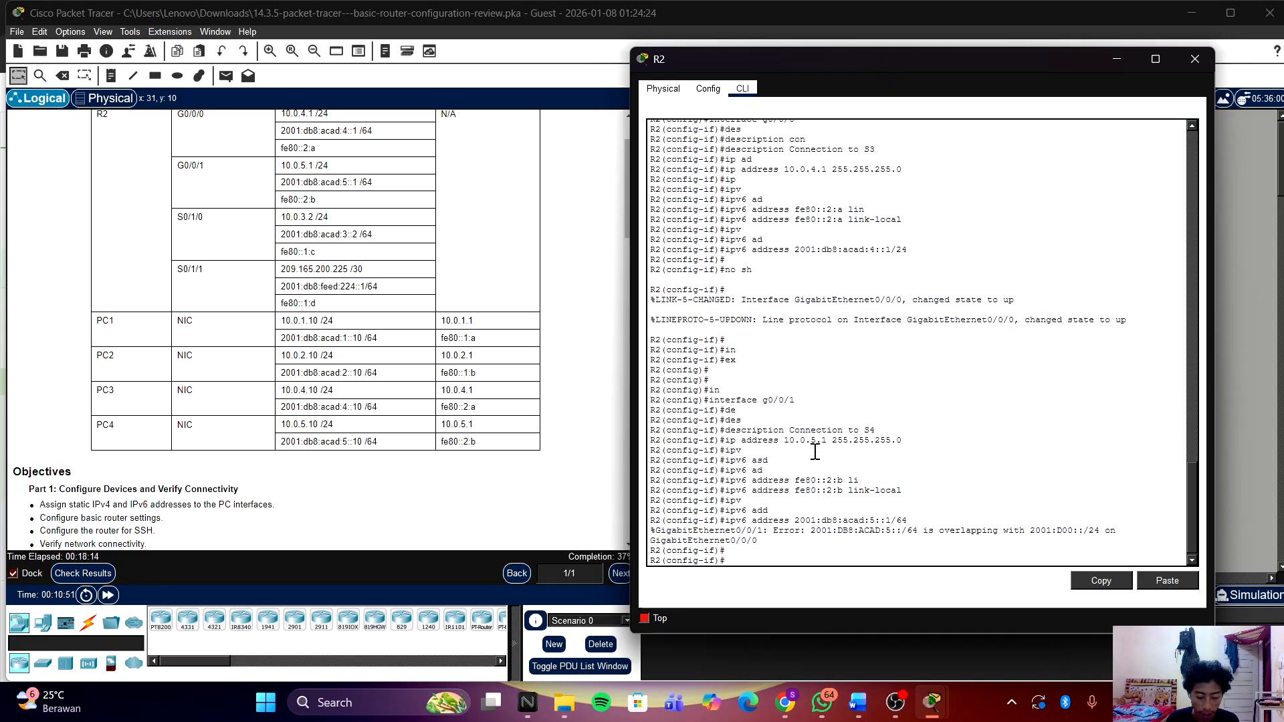
text(ex)
key(Return)
key(Return)
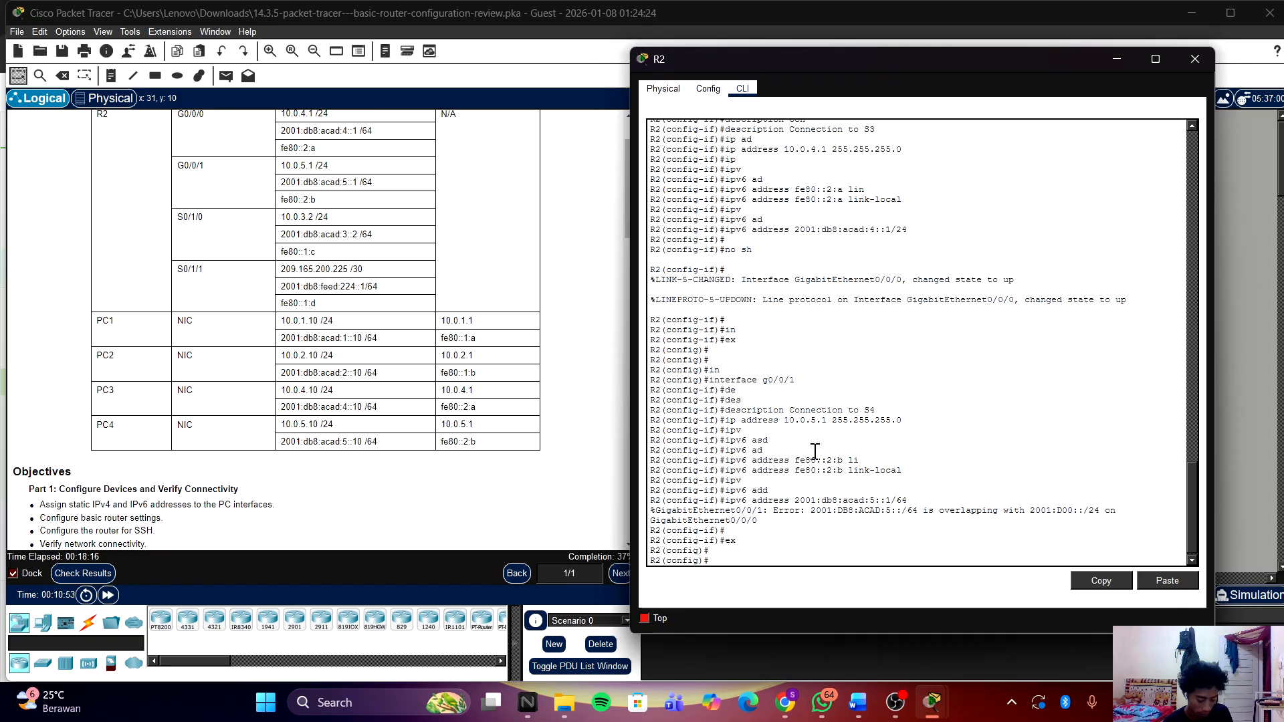
text(in)
key(Tab)
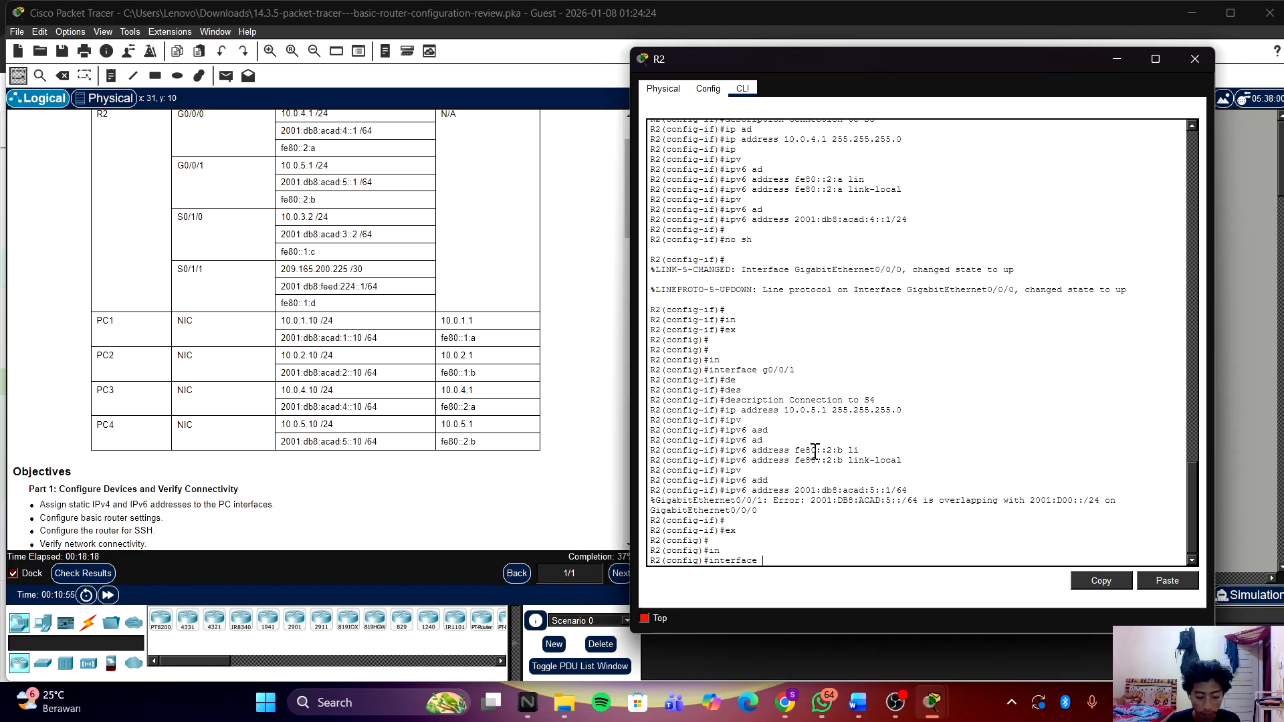
text(s0/)
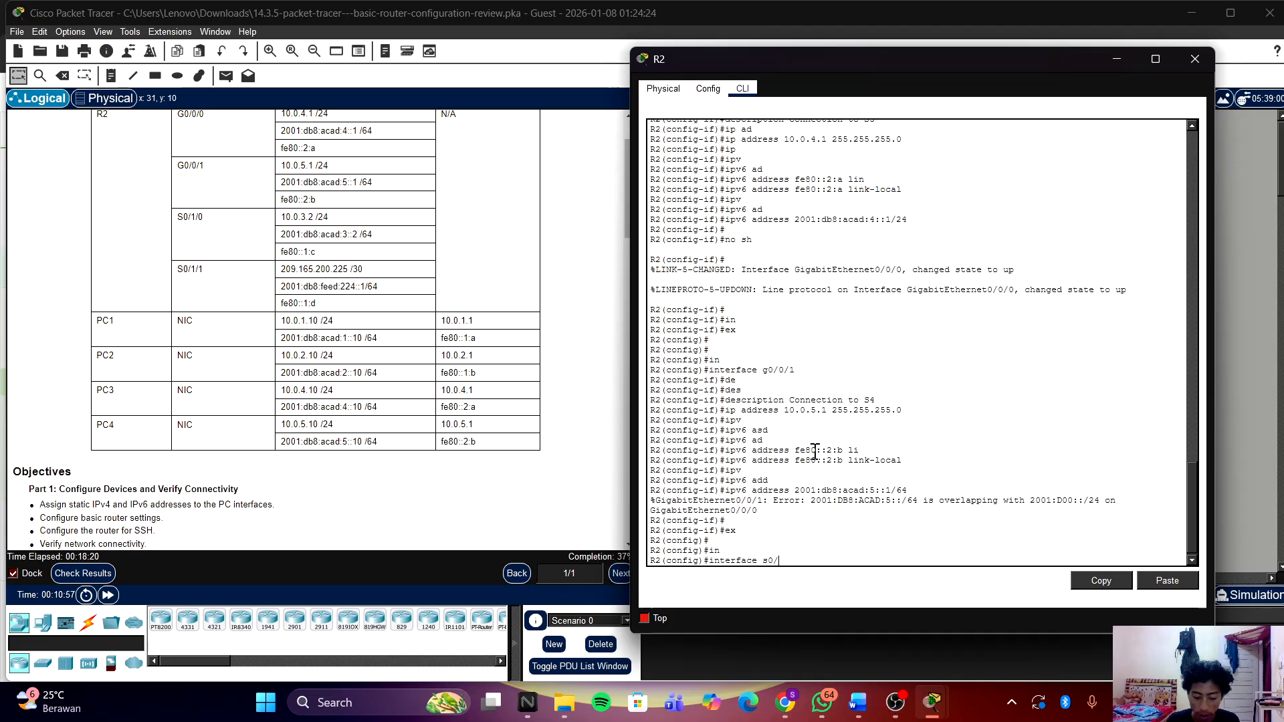
text(1/)
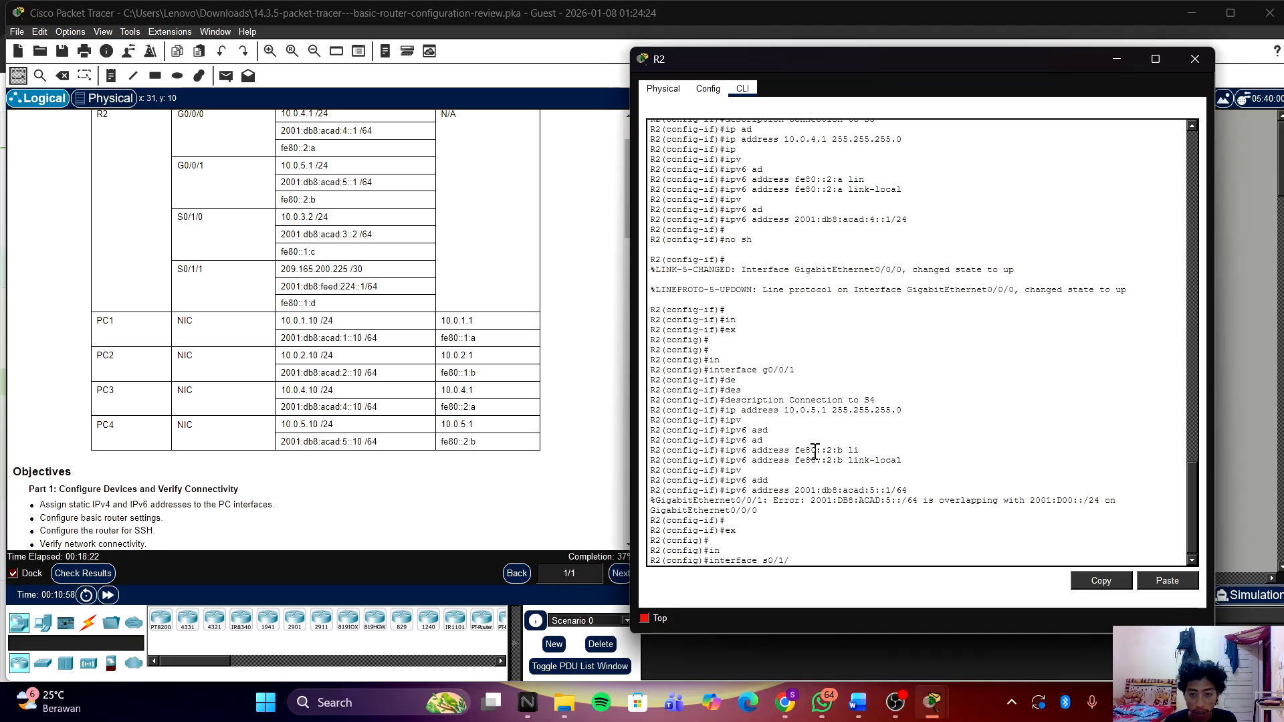
text(1)
Step: Enter interface S0/1/1 and set its description to 'Link to Internet'
key(Return)
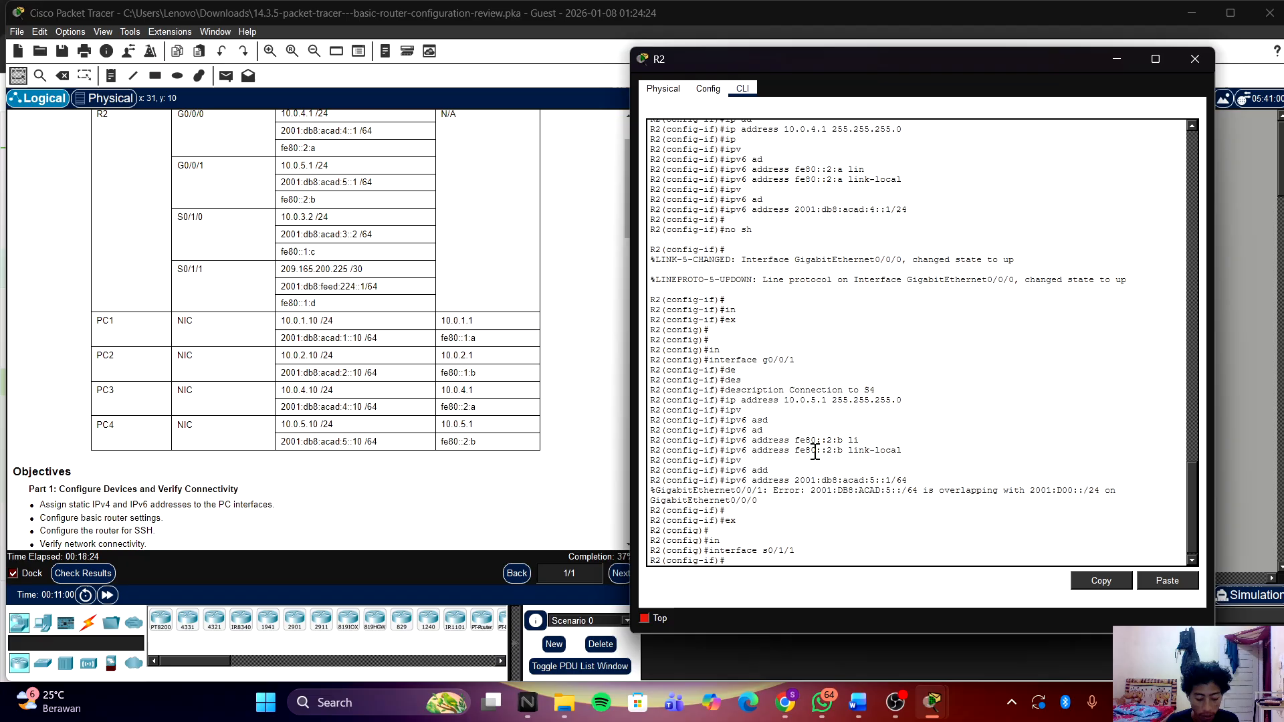
text(des)
key(Tab)
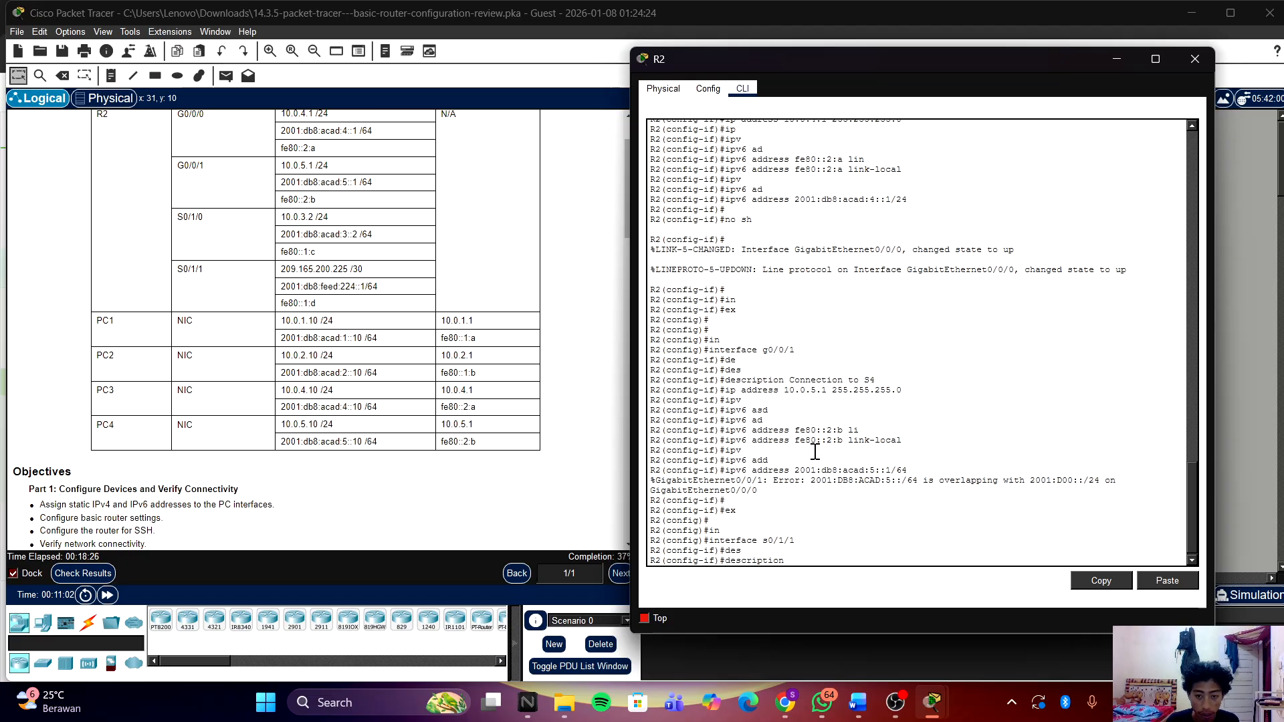
text(Link)
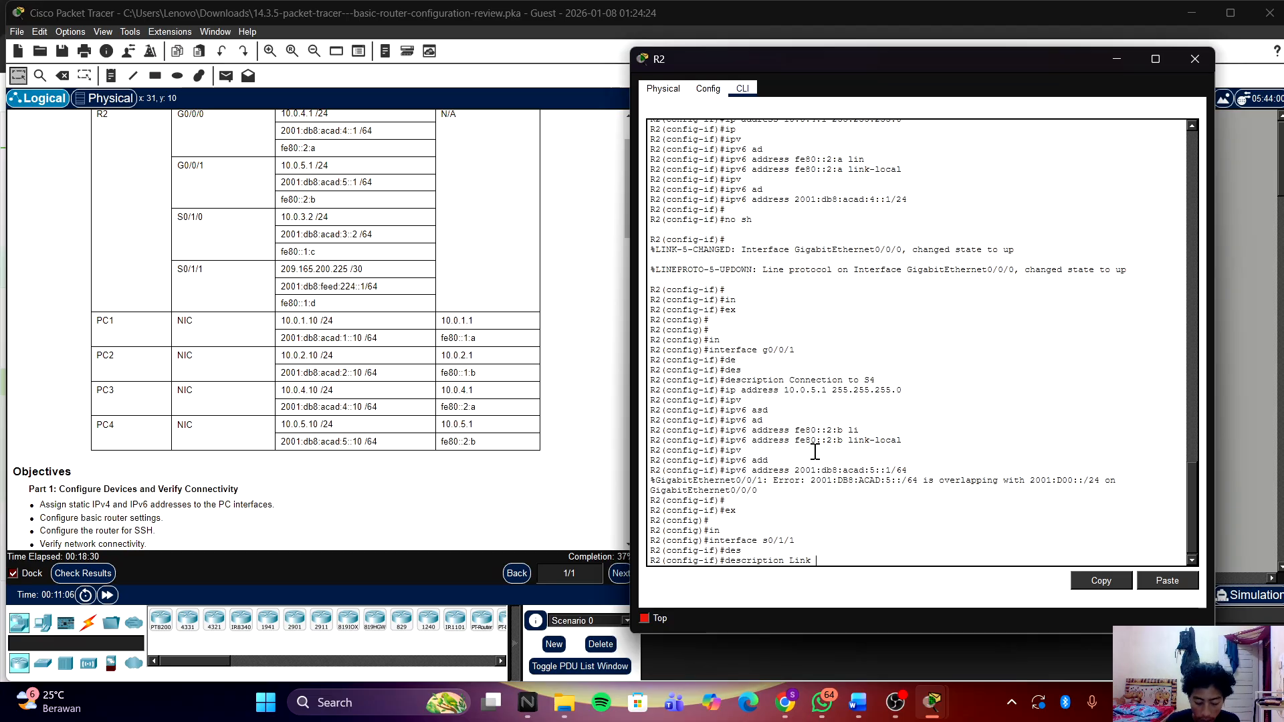
text( to Internet)
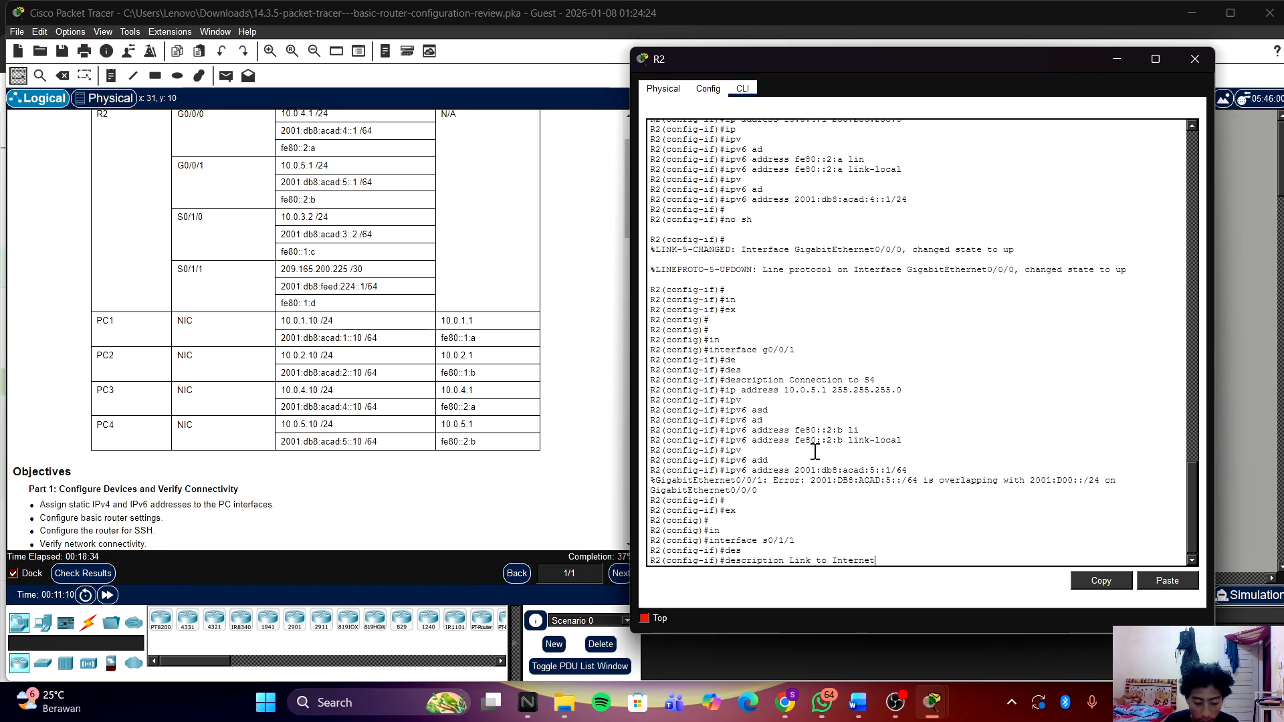
key(Return)
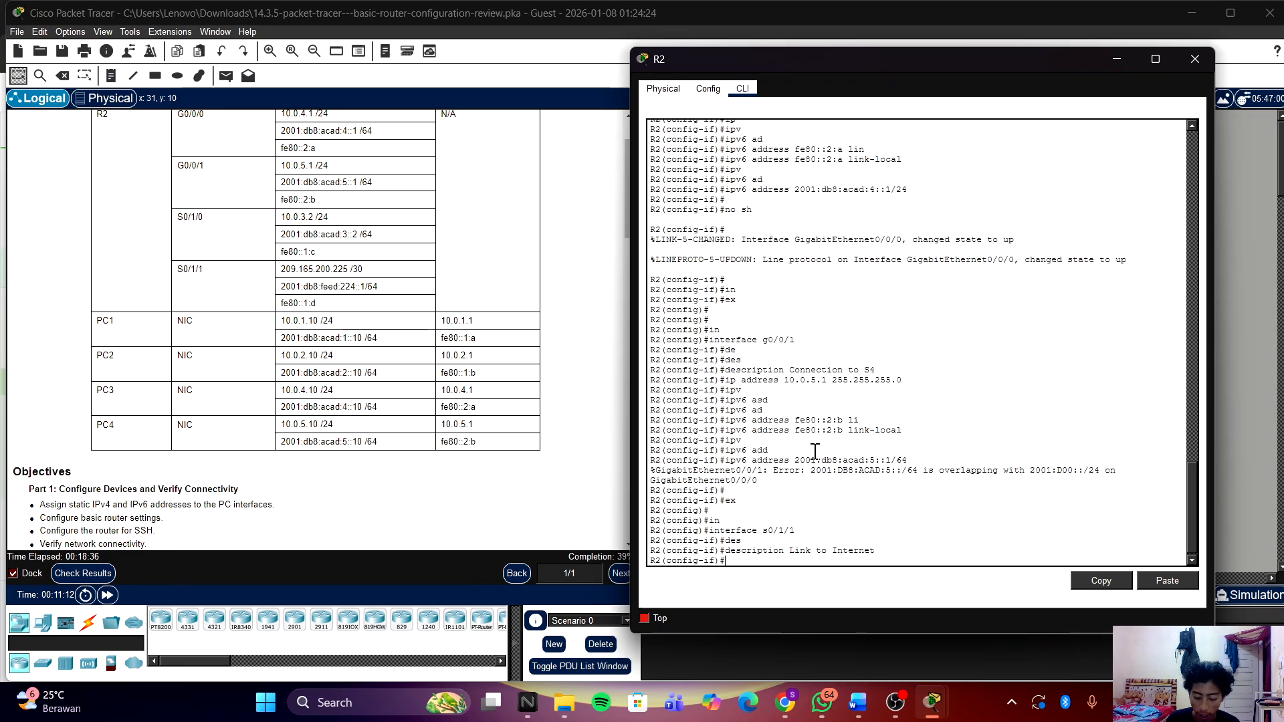
text(ip ad)
key(Tab)
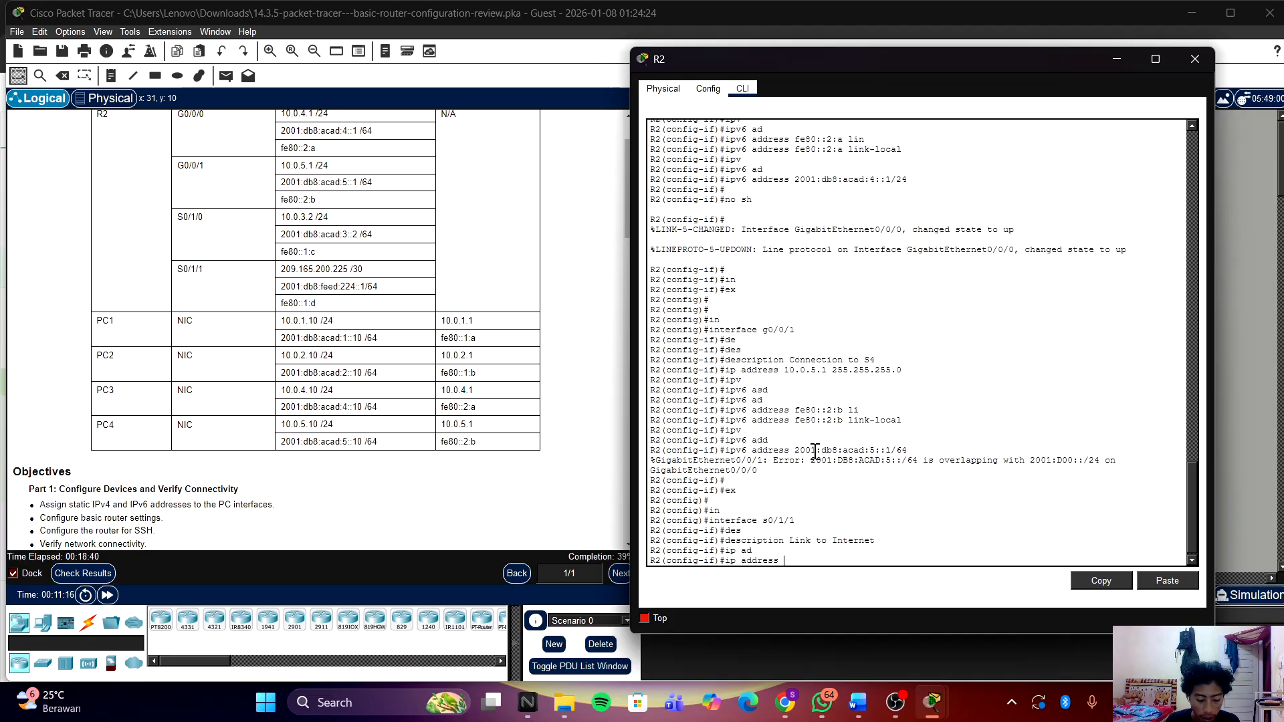
Step: Submit IPv4 address 209.165.200.255 255.255.255.252 on S0/1/1, which is rejected as a bad /30 mask
text(209)
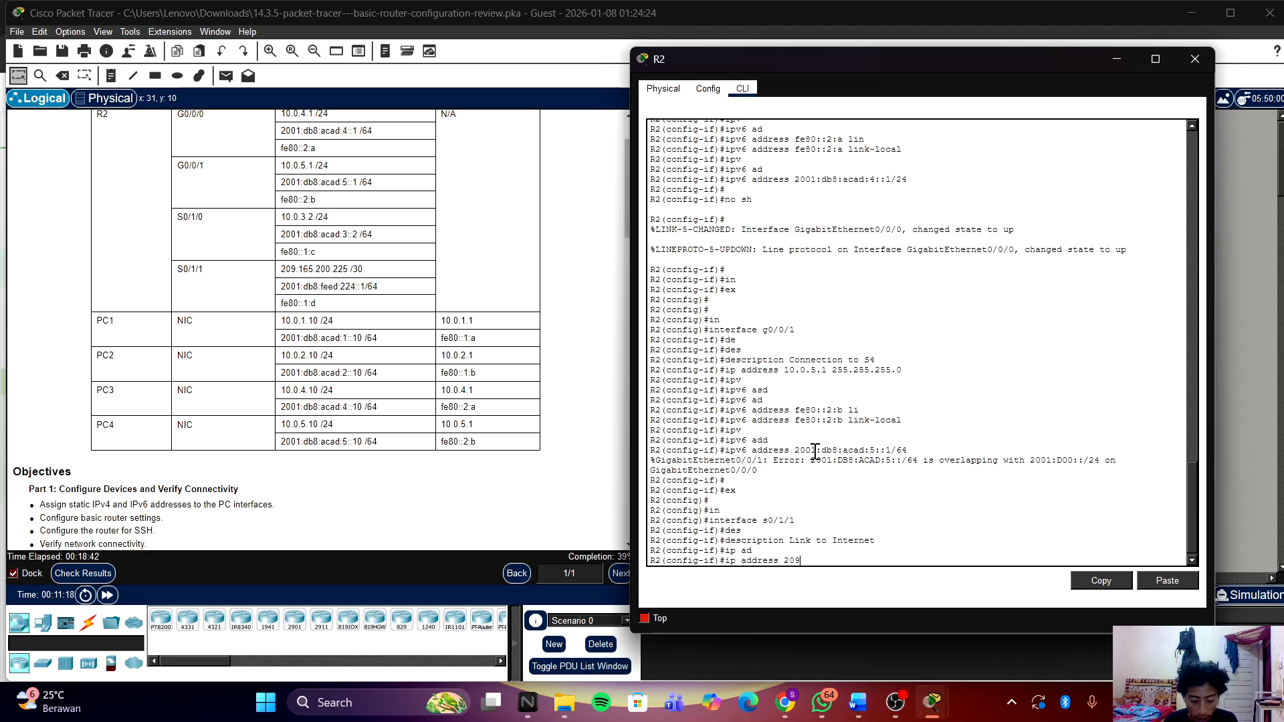
text(.165.)
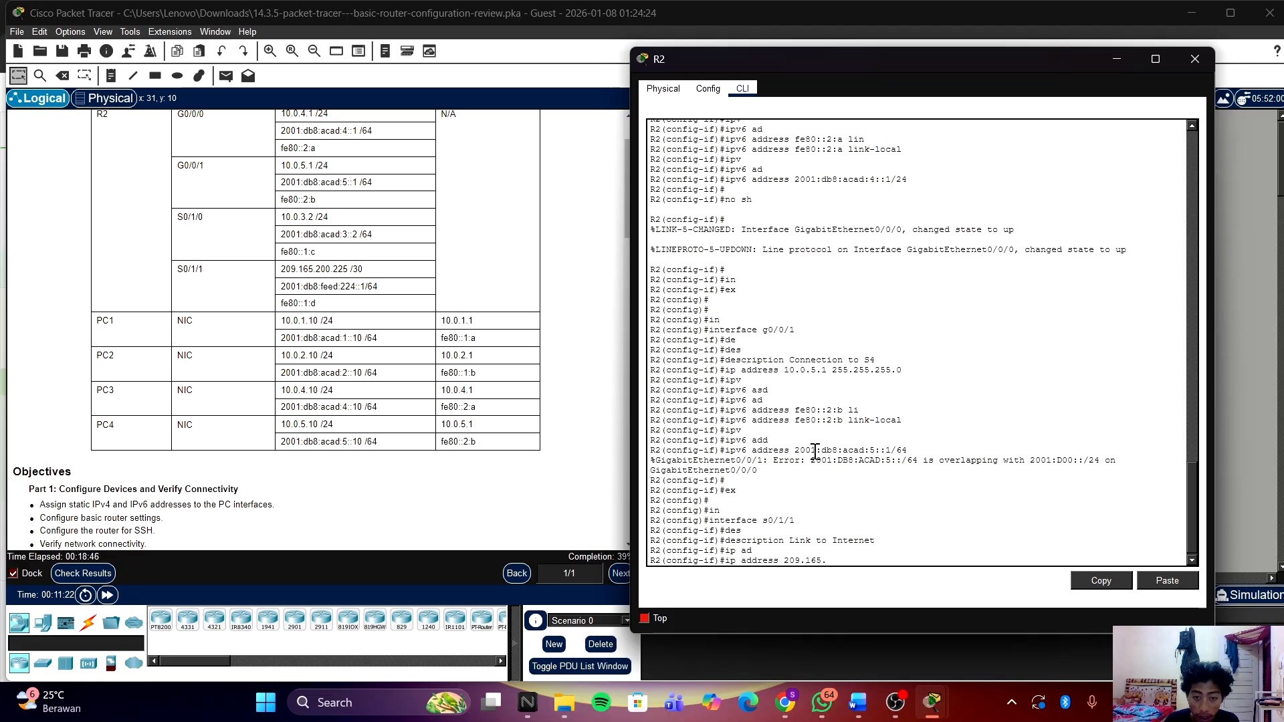
text(2)
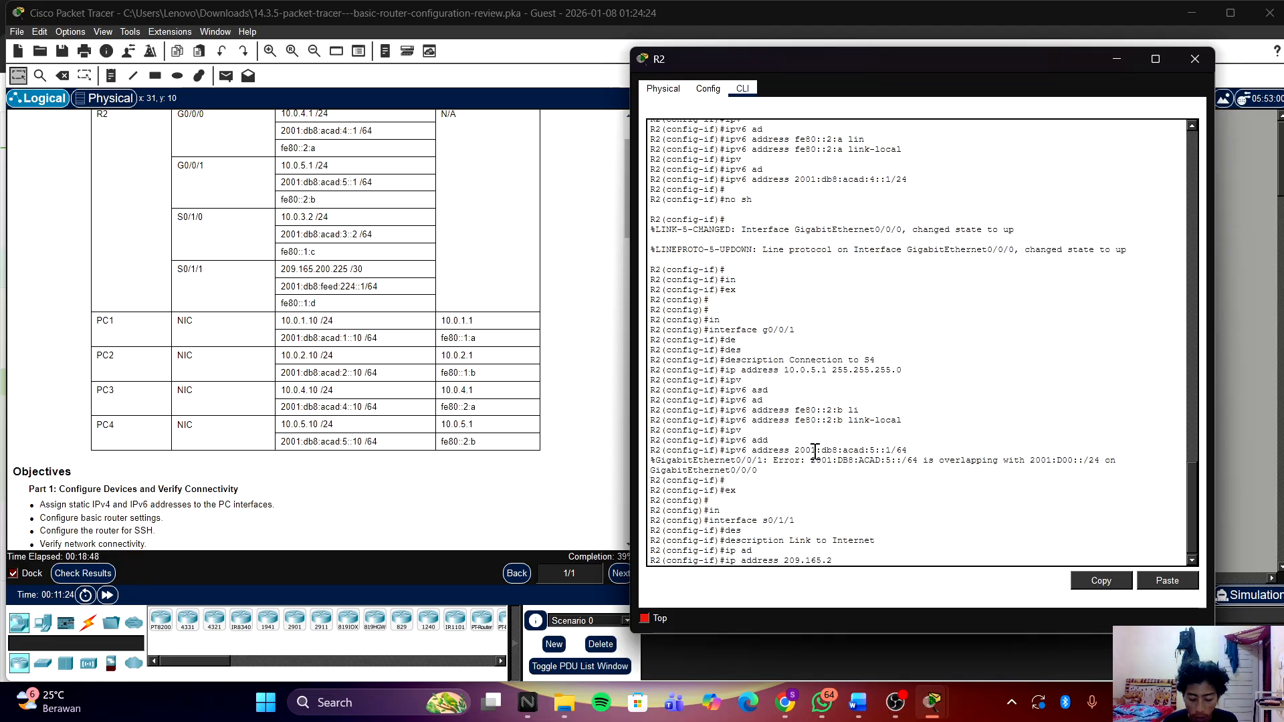
text(00.)
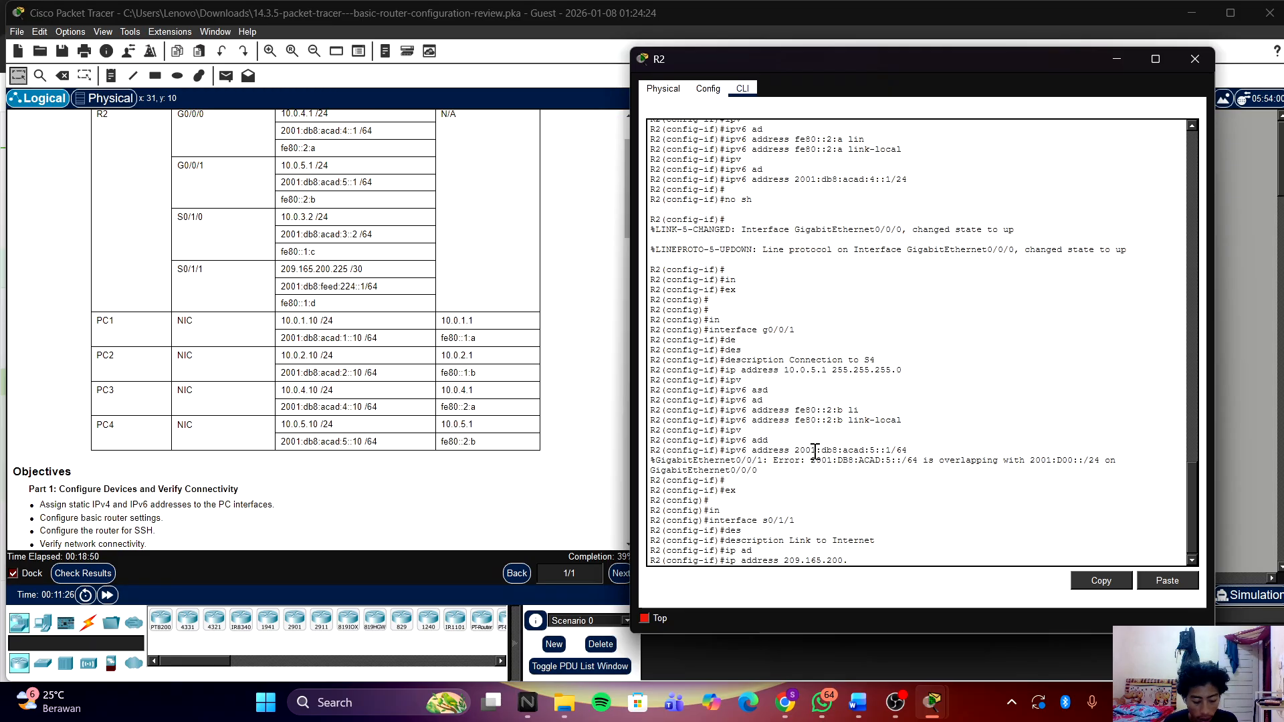
text(255)
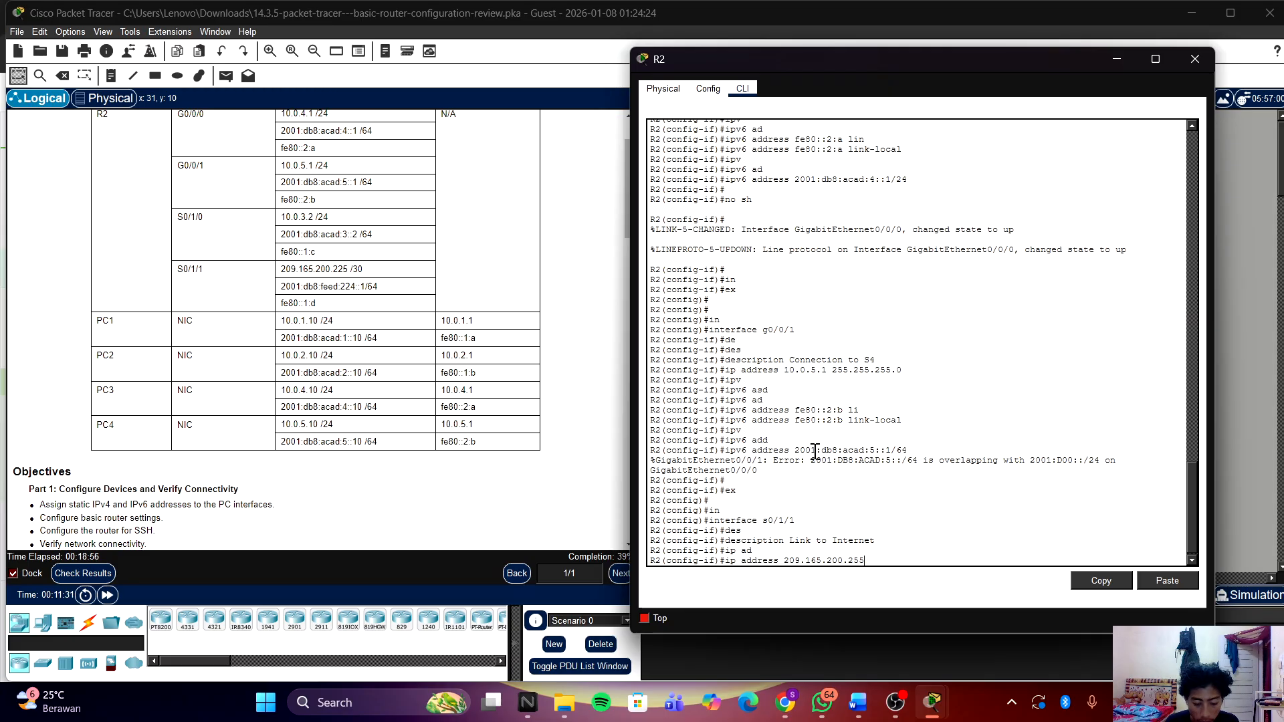
text(255.)
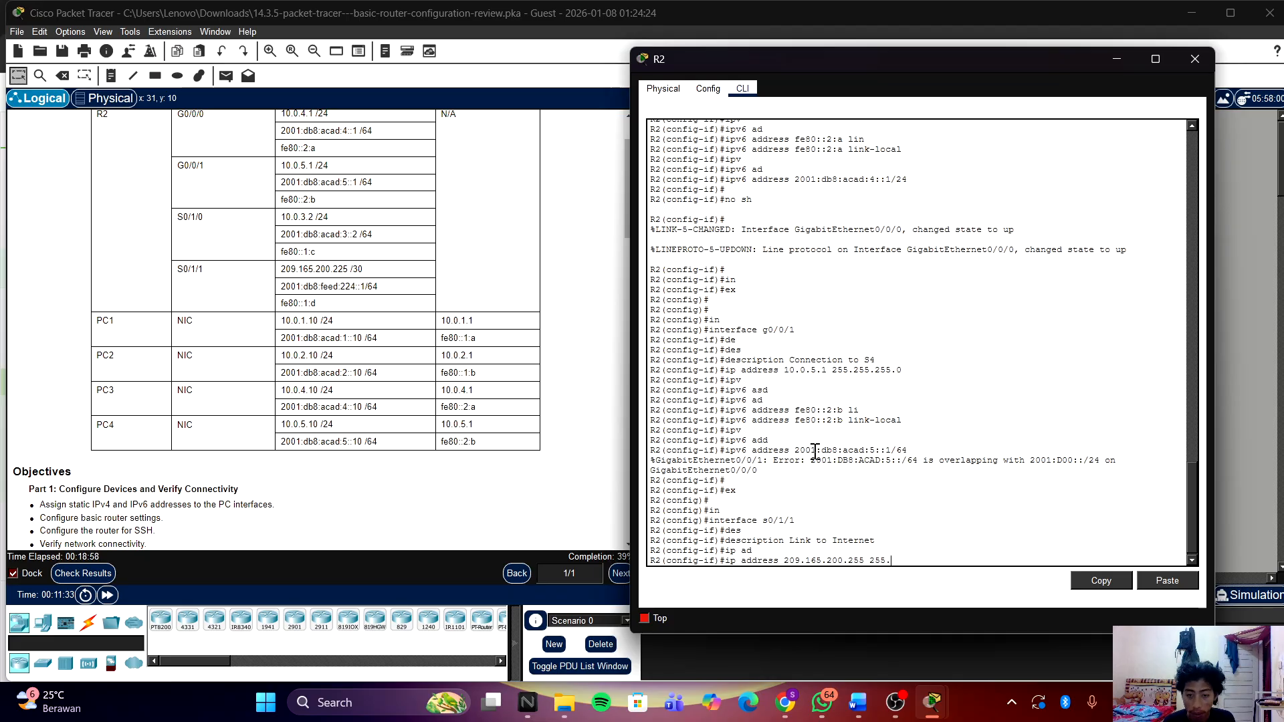
text(255.255.)
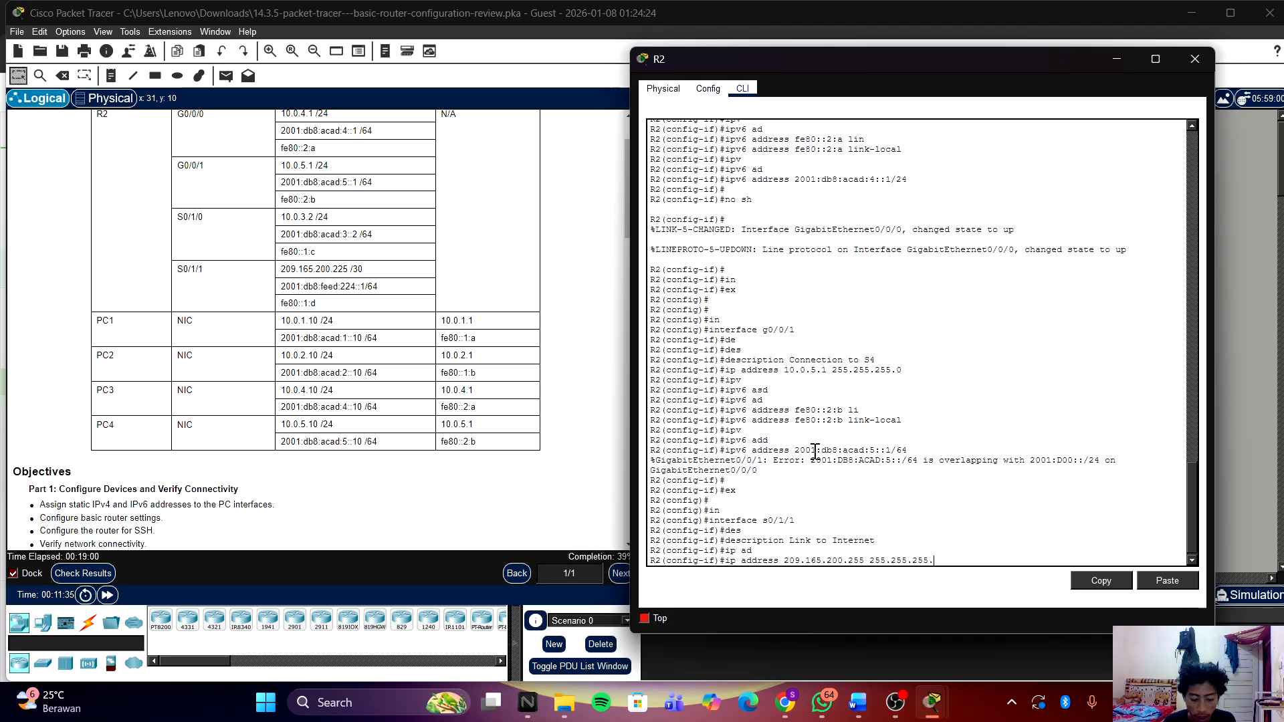
text(252)
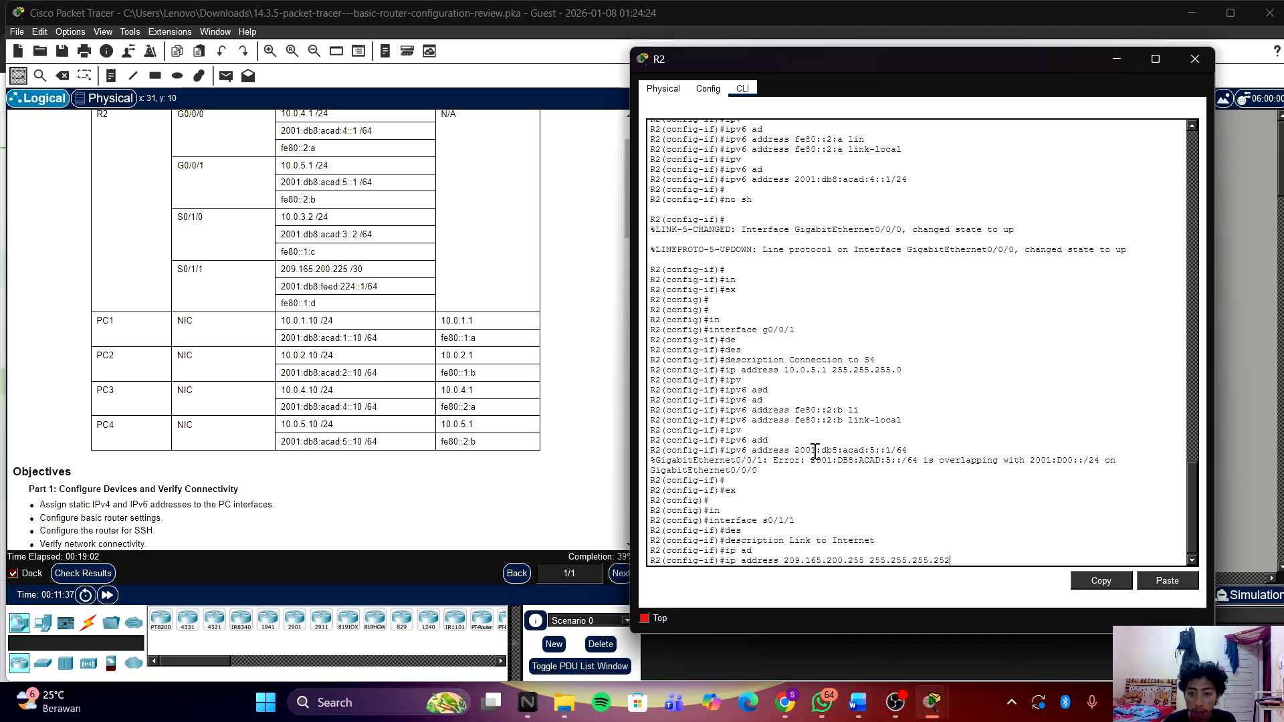
key(Return)
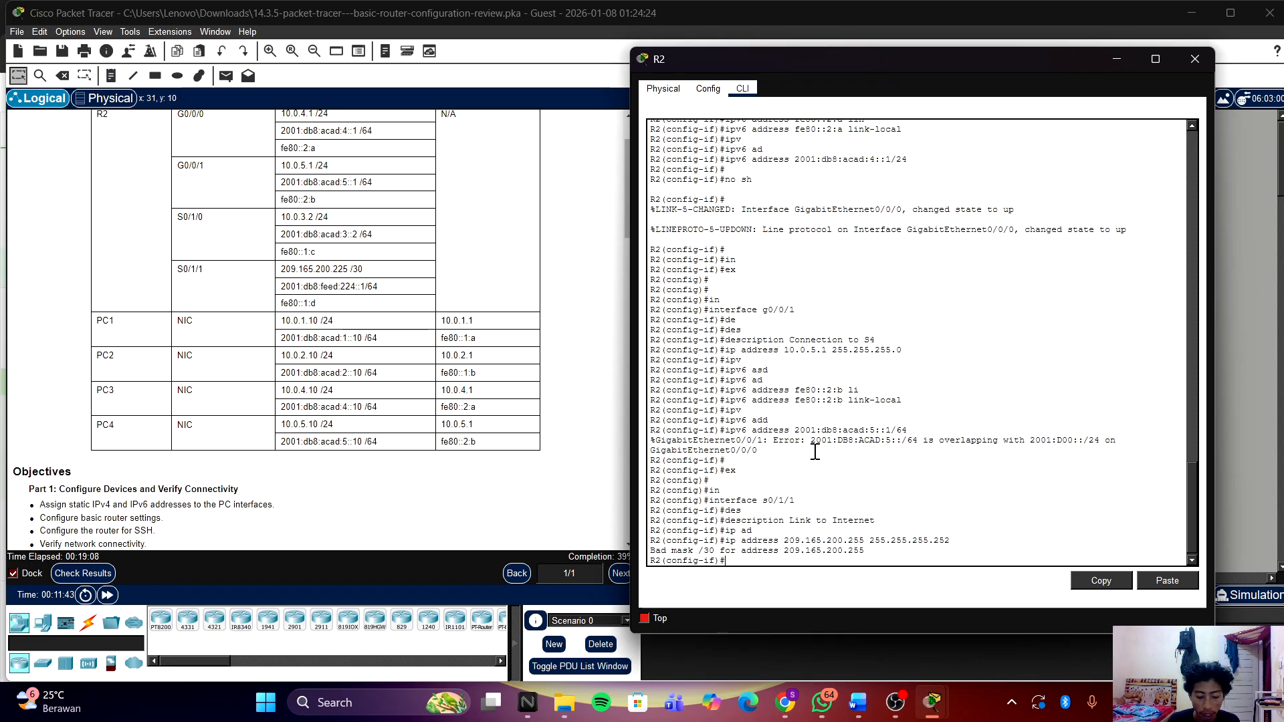
Step: Give S0/1/1 the IPv6 link-local address fe80::1:d
text(ipv)
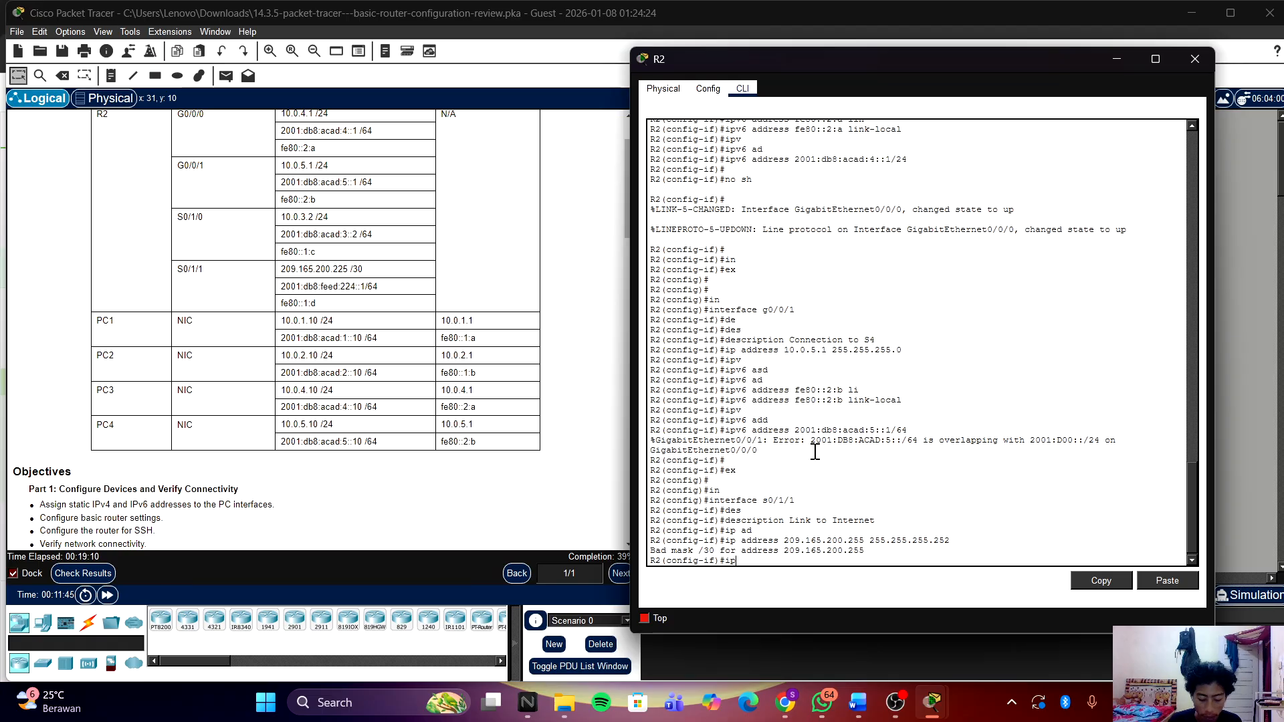
key(Tab)
text(as)
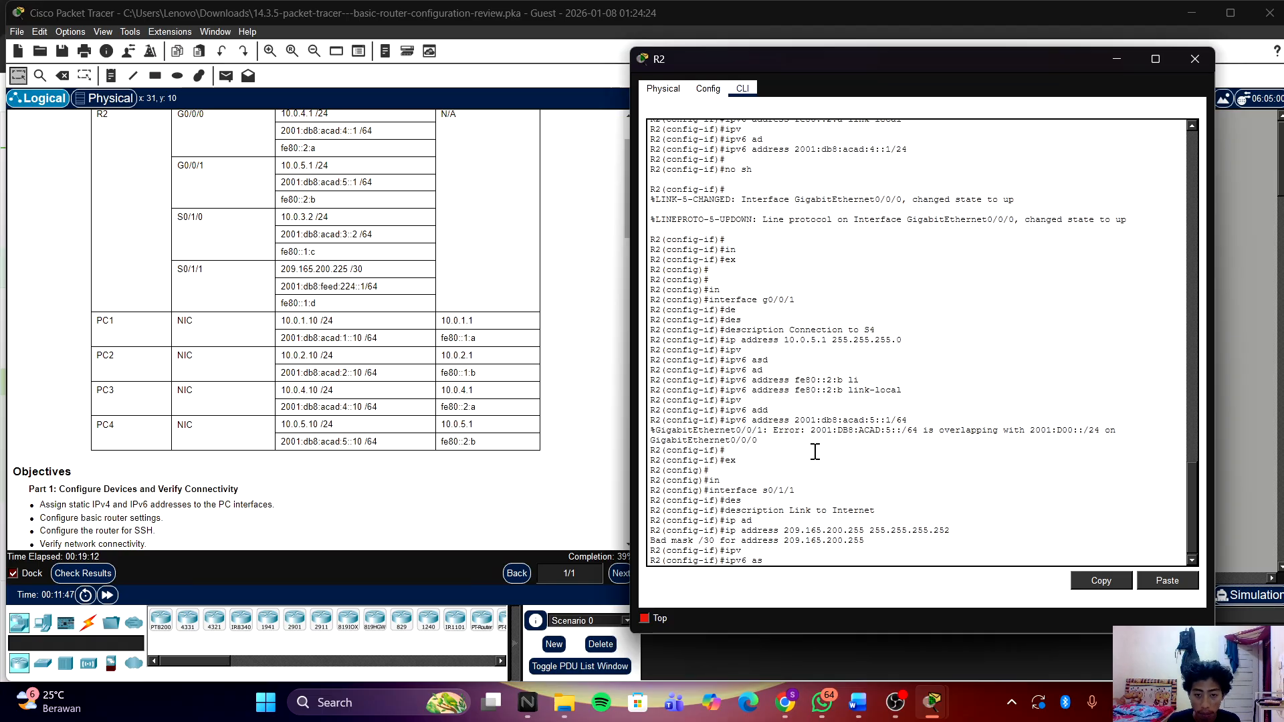
text(d)
key(Tab)
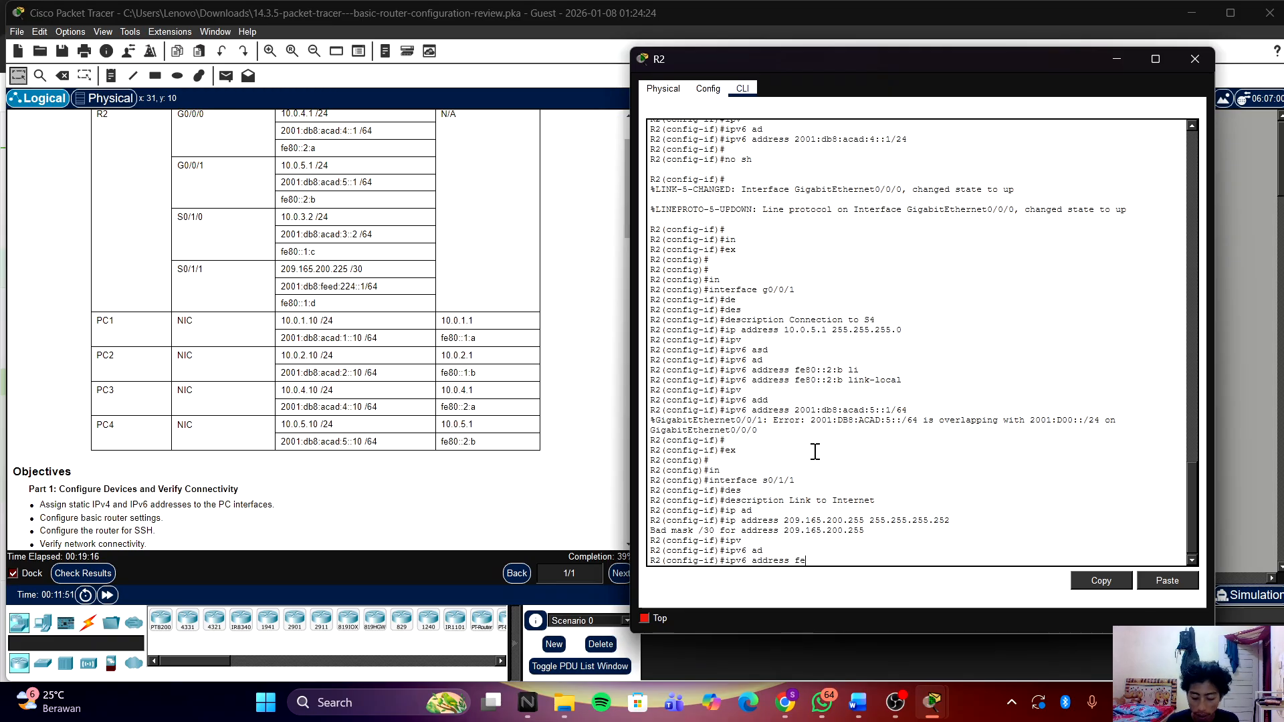
text(fe8)
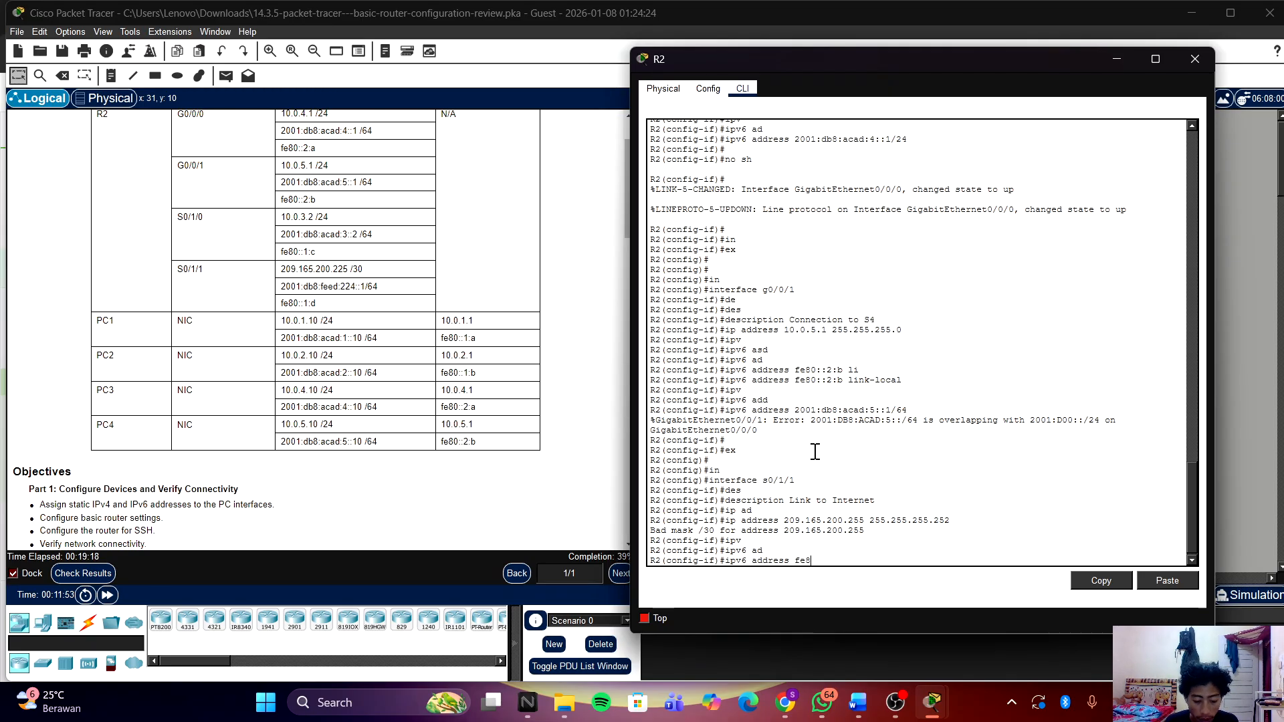
text(0)
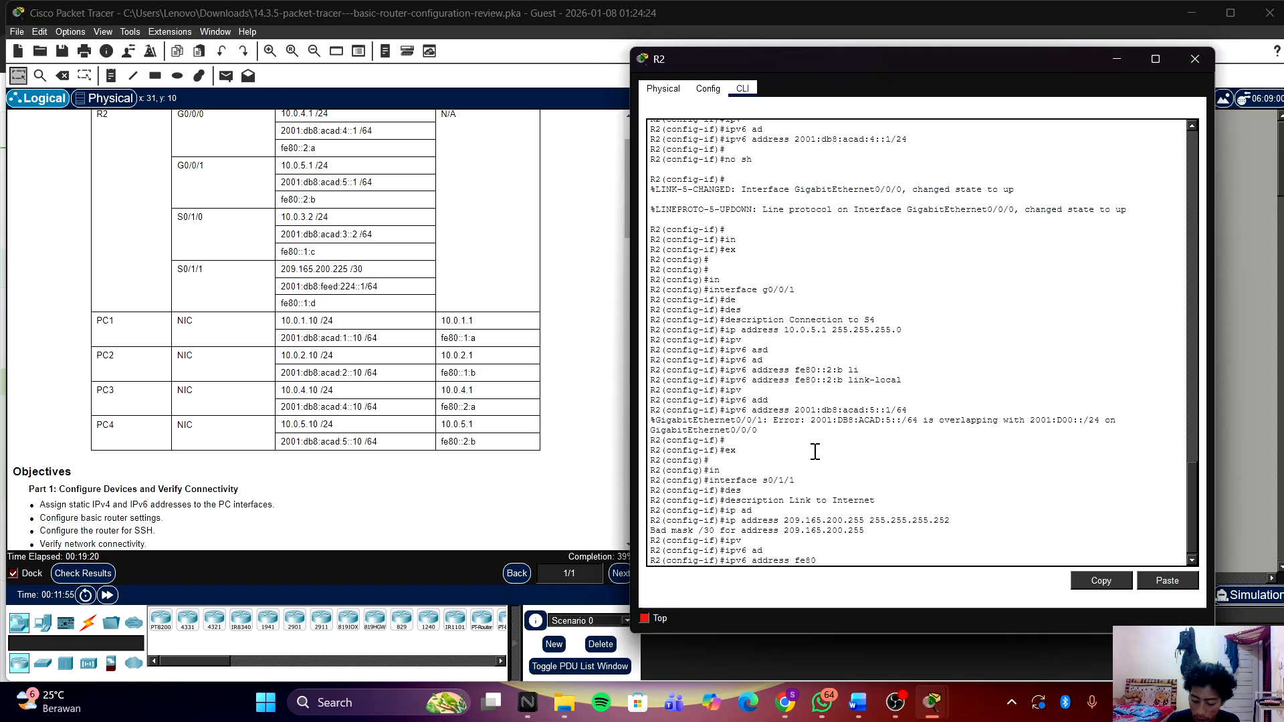
text(::1)
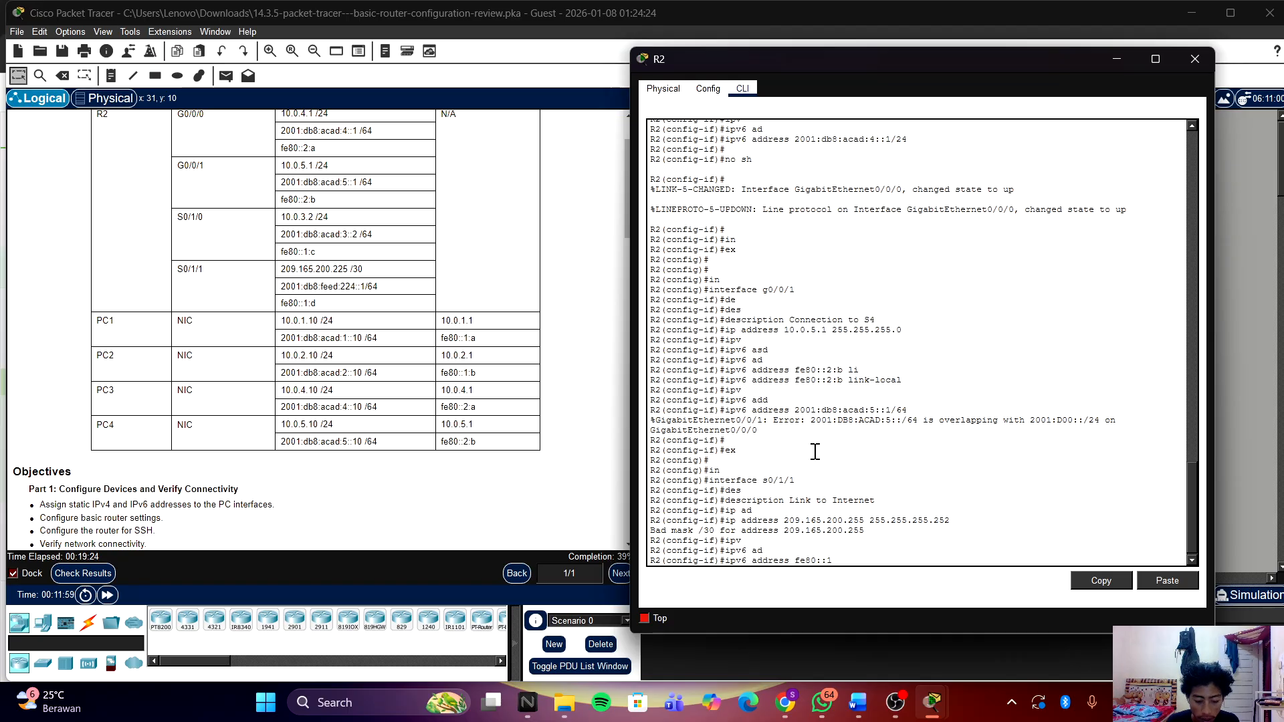
text(:d)
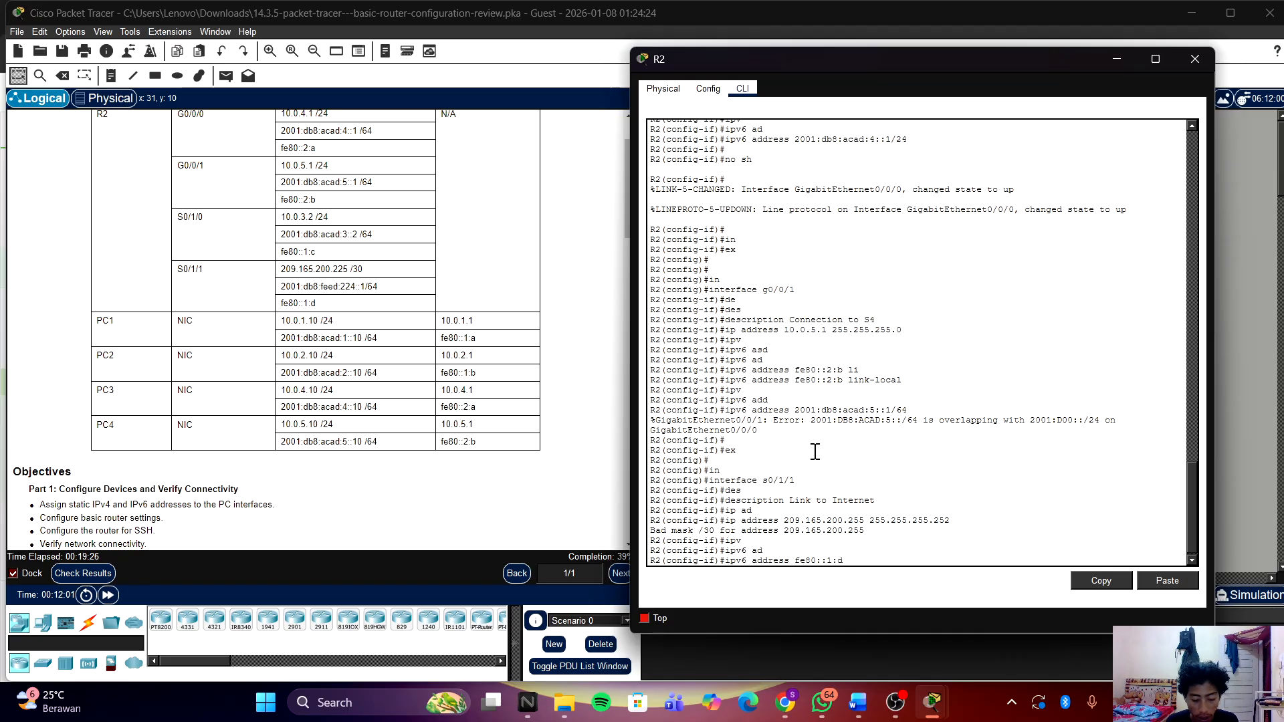
text( lin)
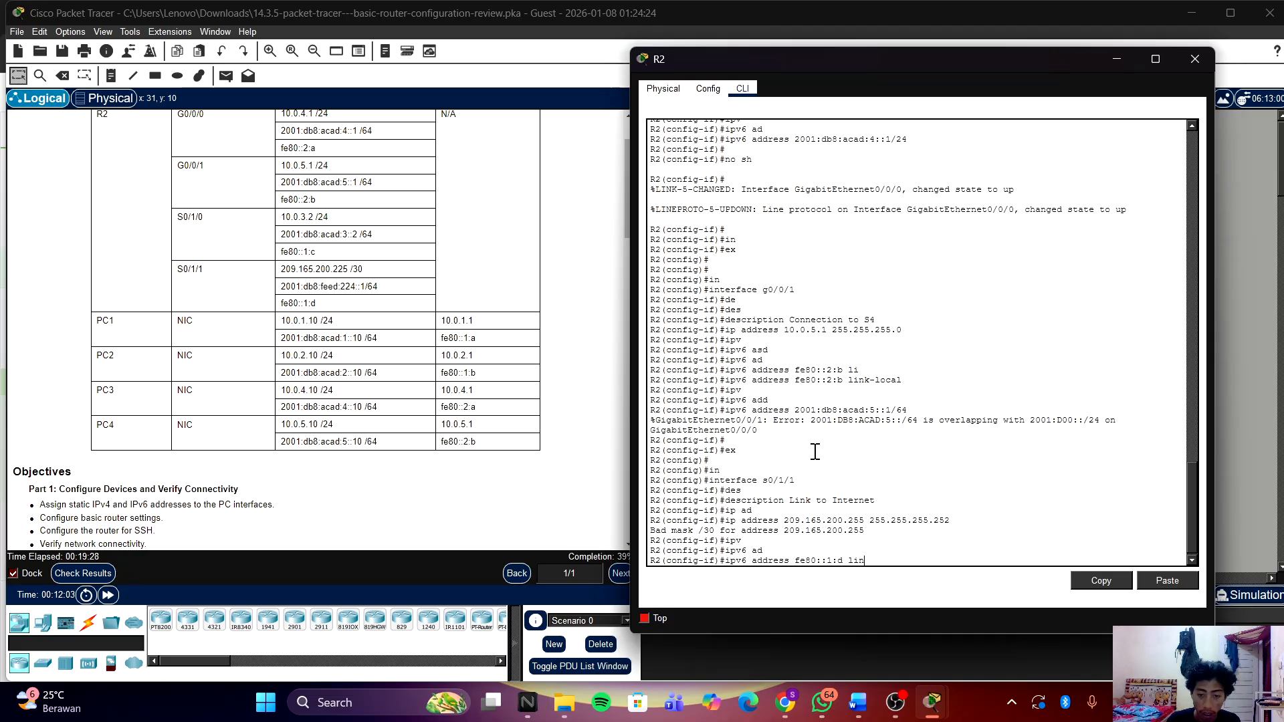
key(Tab)
key(Return)
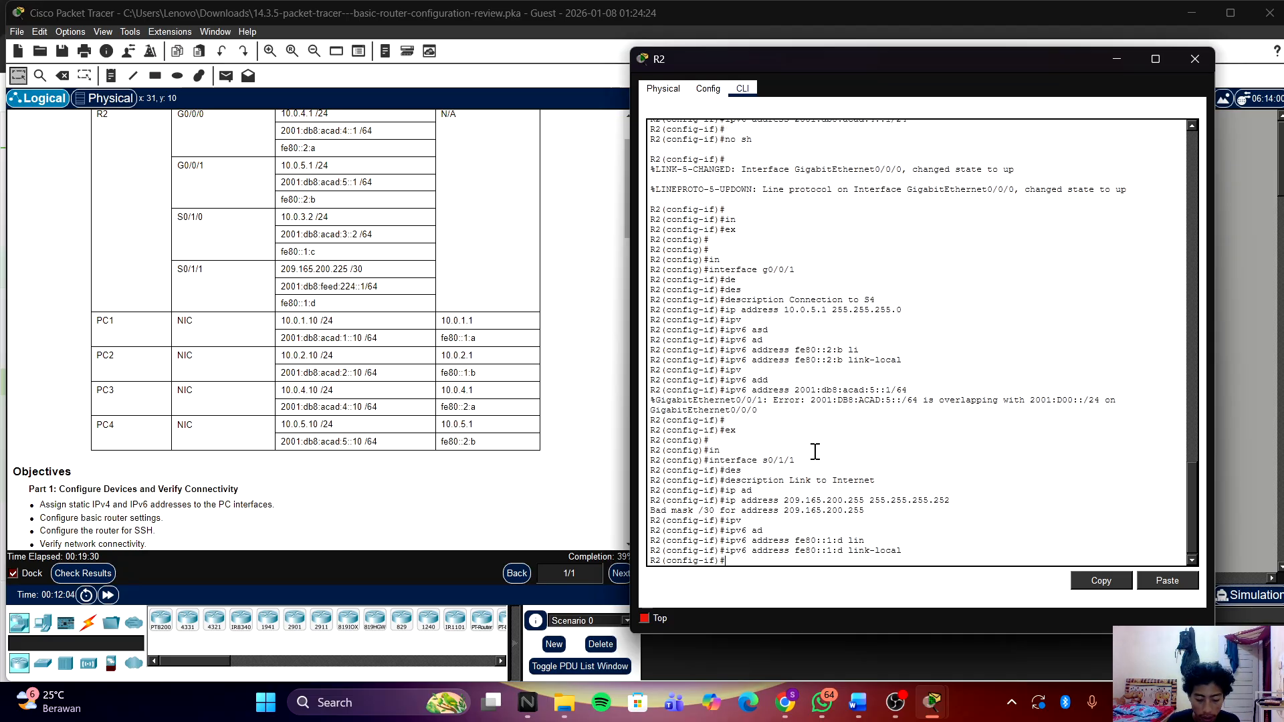
key(Return)
Step: Type the global IPv6 address 2001:d8::feed:224::1/64 for S0/1/1 without submitting it
text(ip)
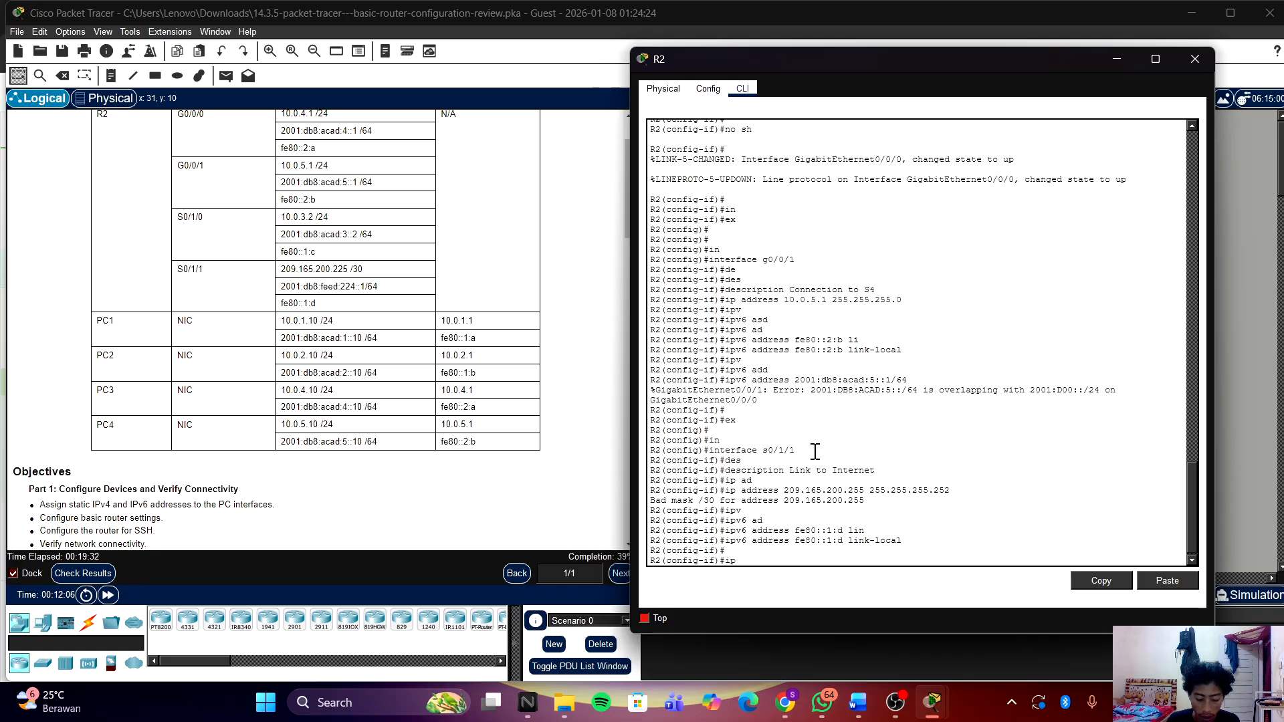
text(v)
key(Tab)
text(a)
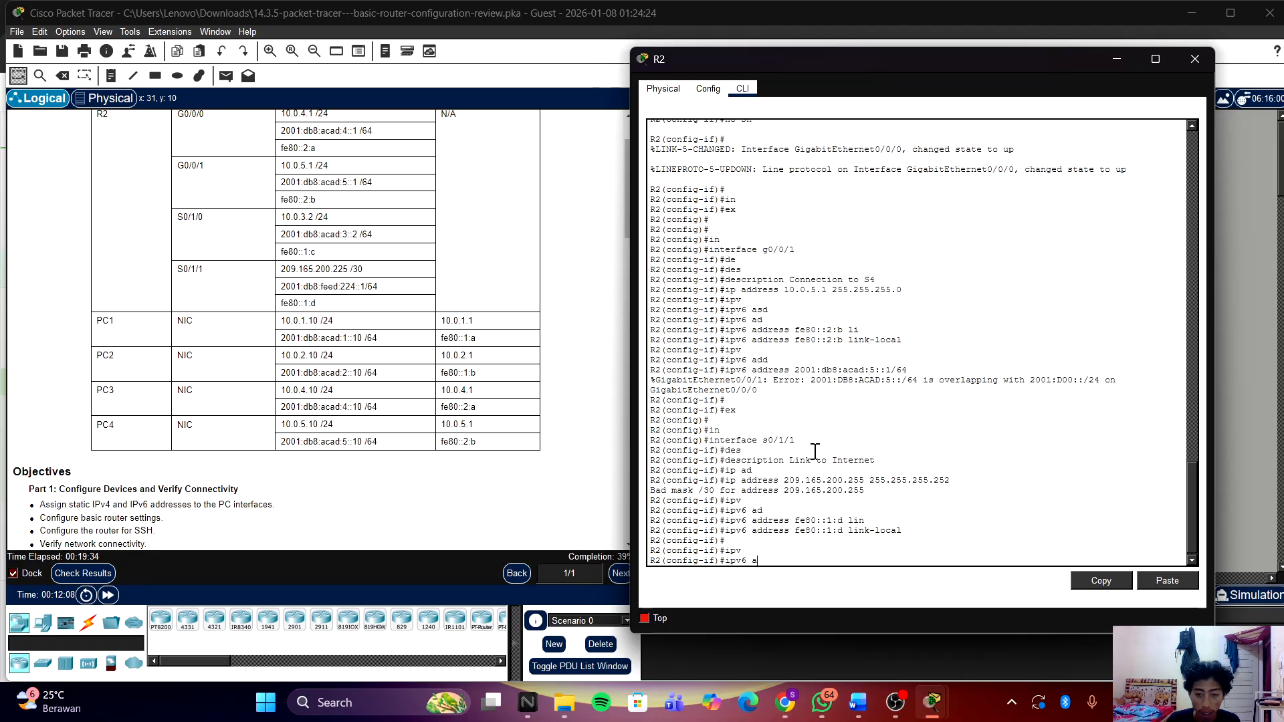
text(d)
key(Tab)
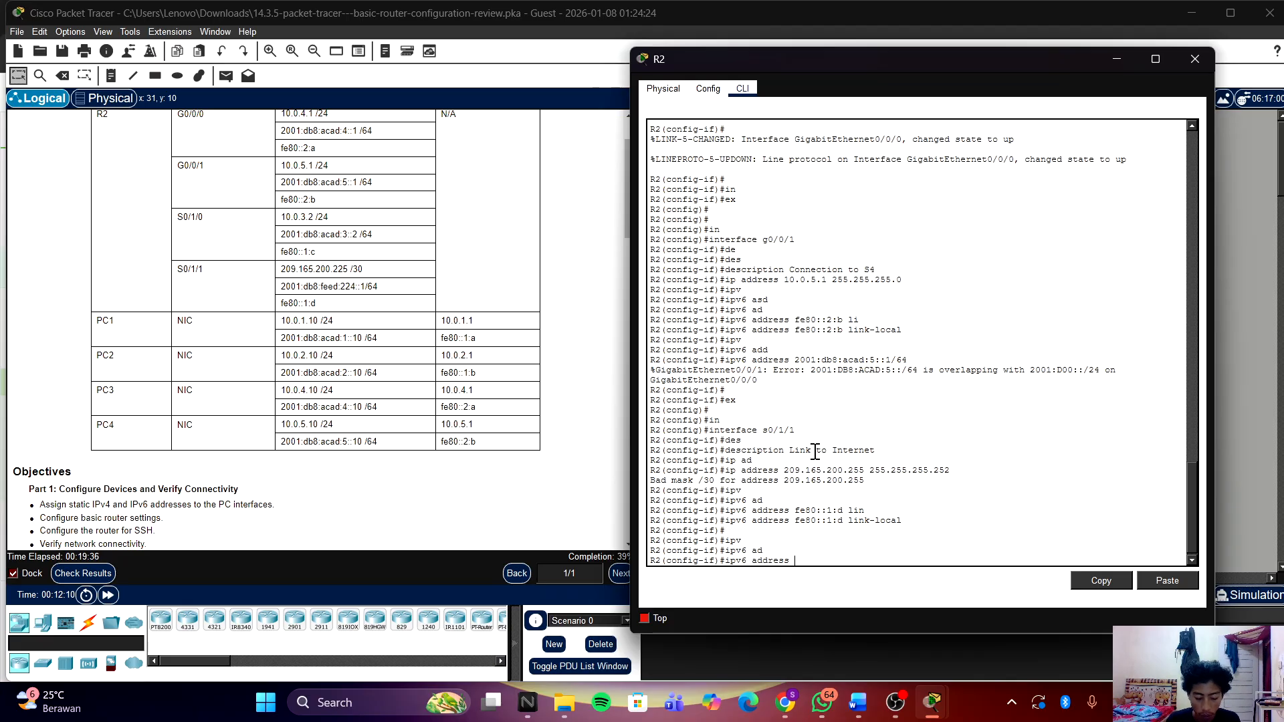
text(200)
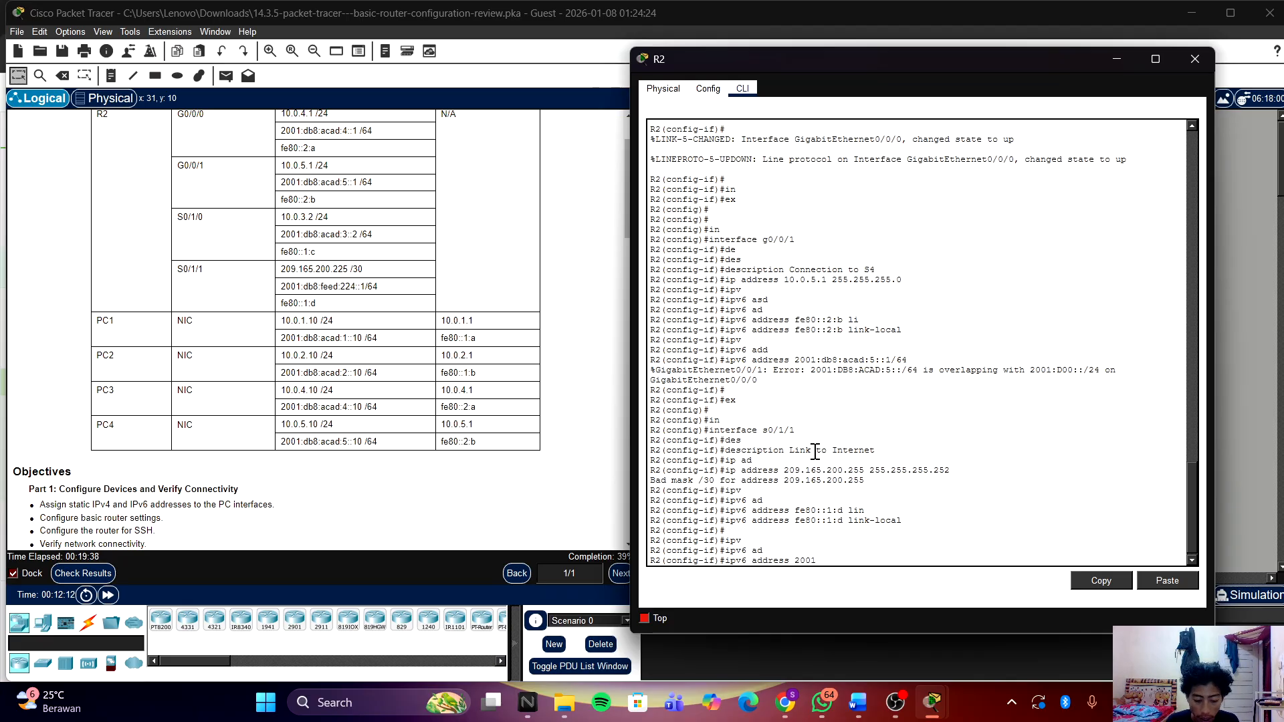
text(1:)
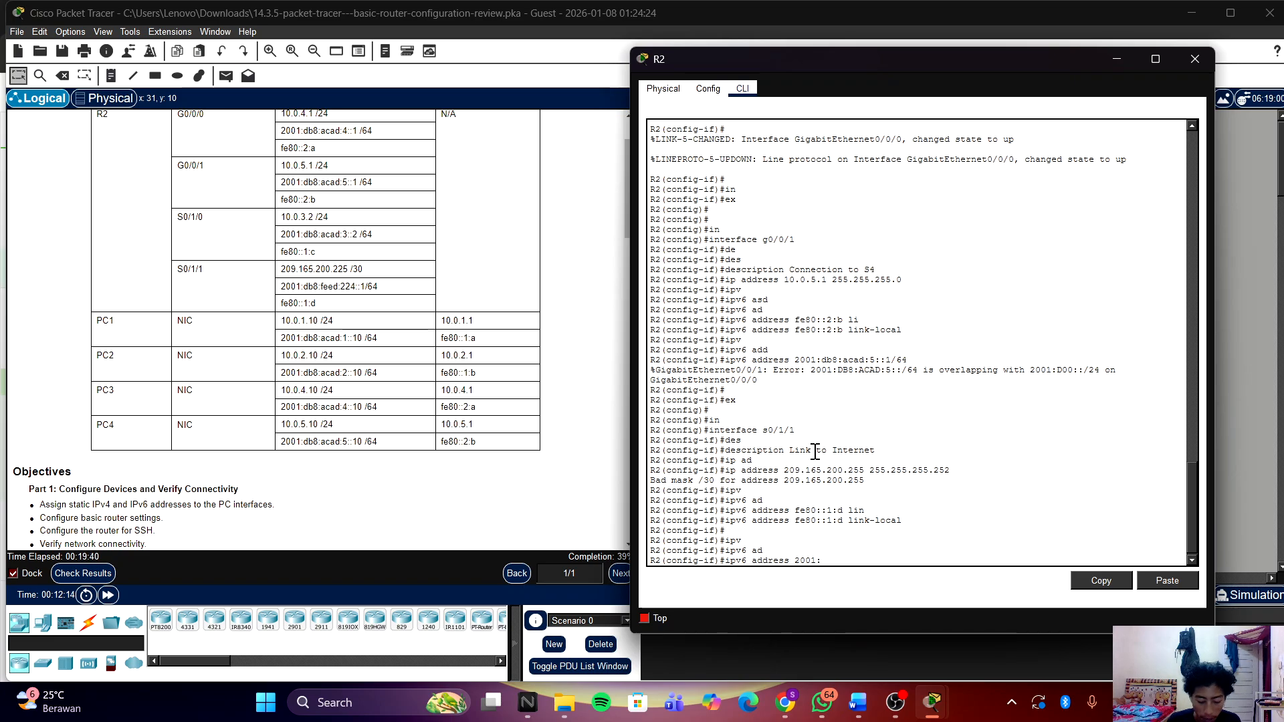
text(db)
key(BackSpace)
text(9)
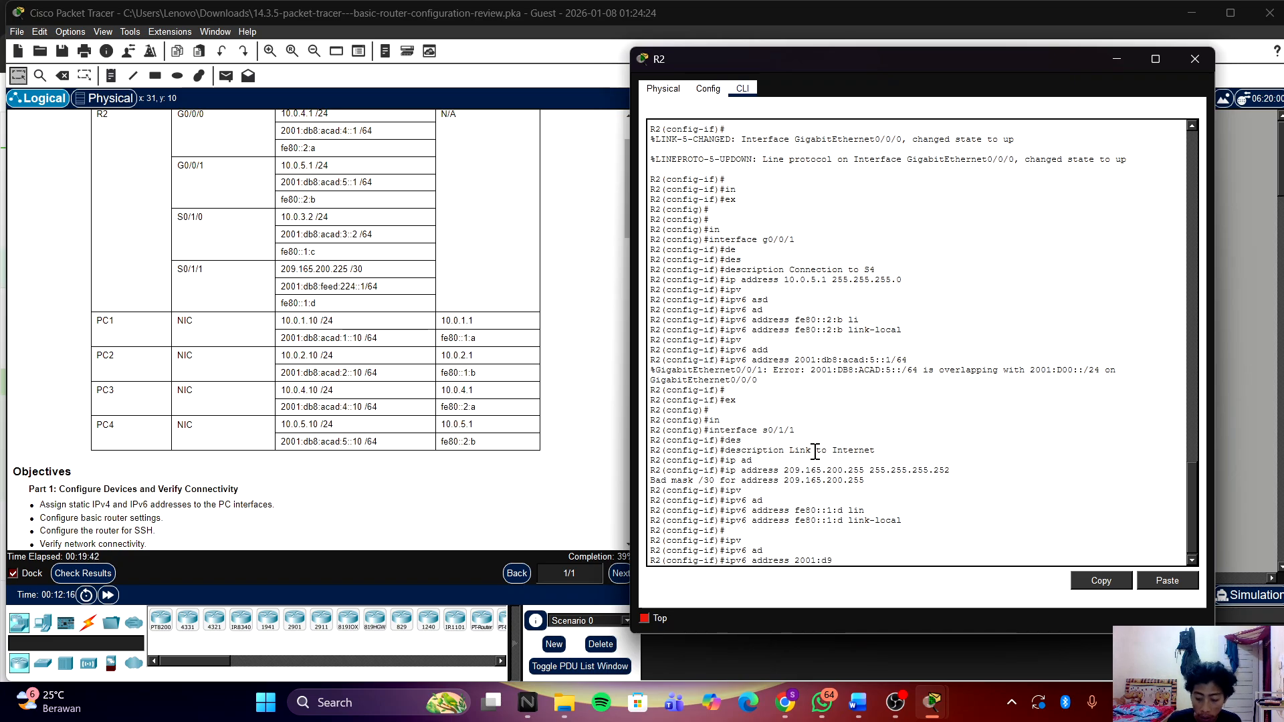
key(BackSpace)
text(8::)
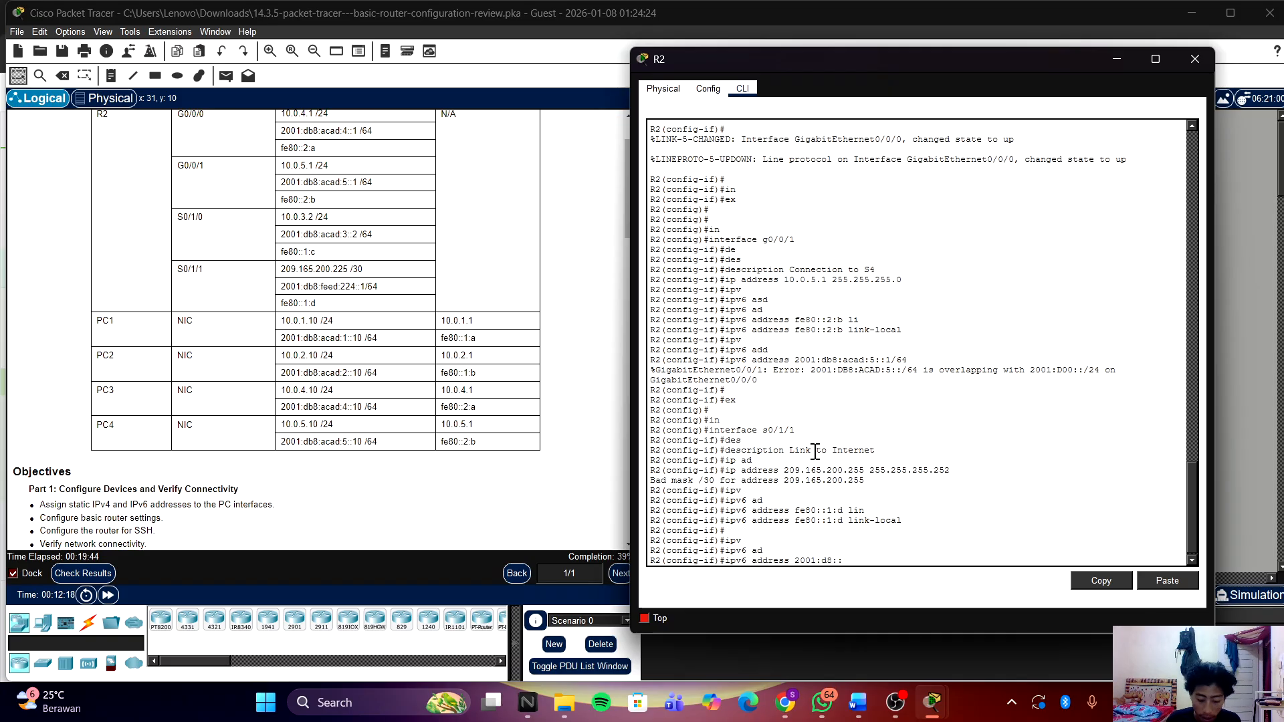
text(acad)
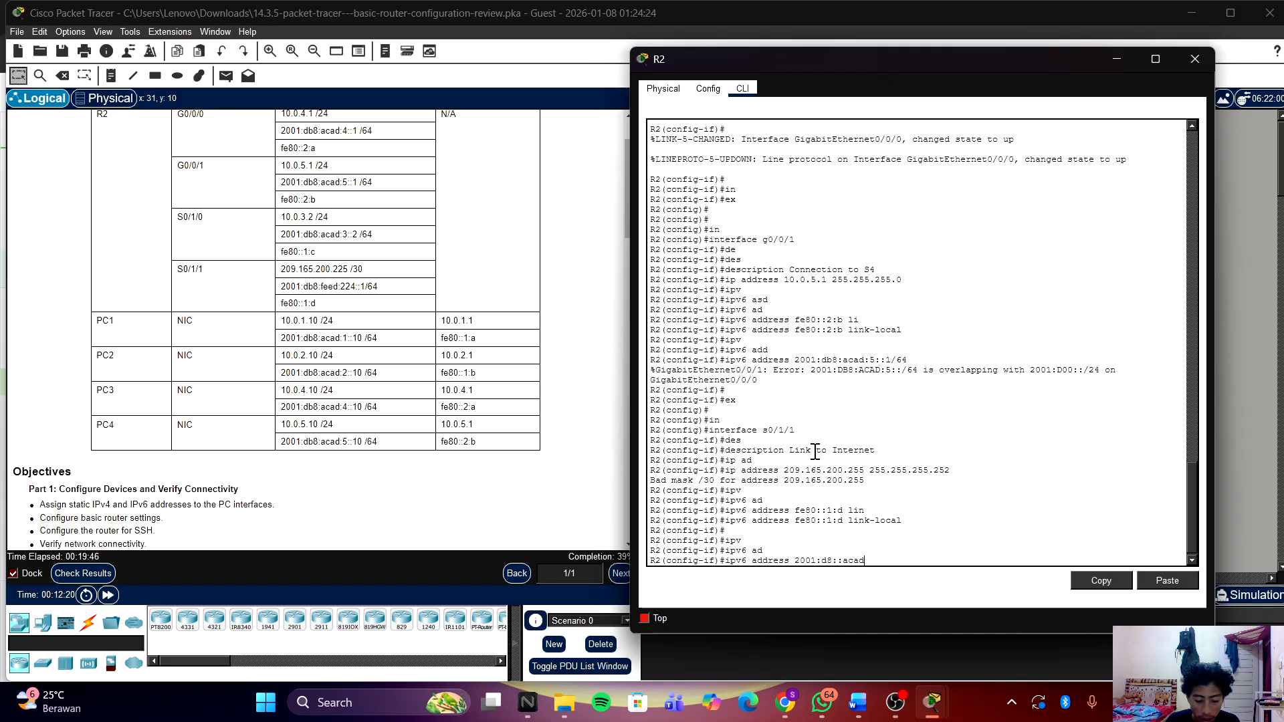
key(BackSpace)
key(BackSpace)
key(BackSpace)
key(BackSpace)
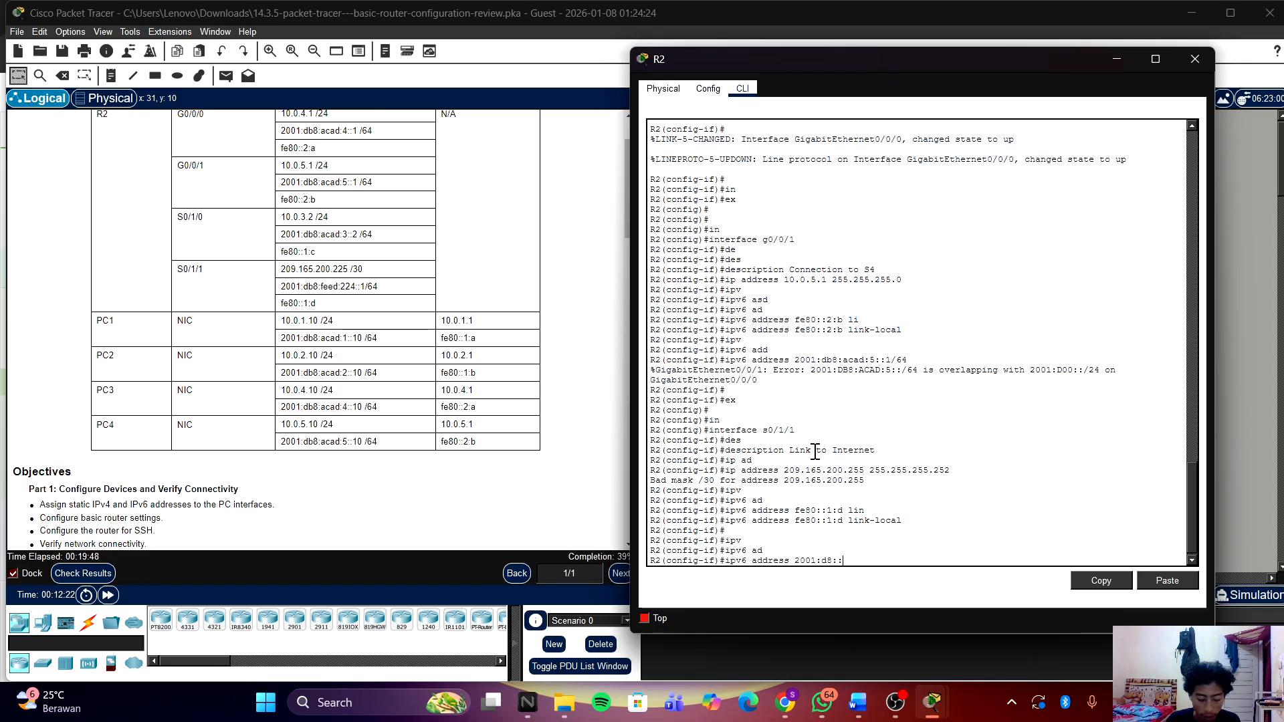
text(feed)
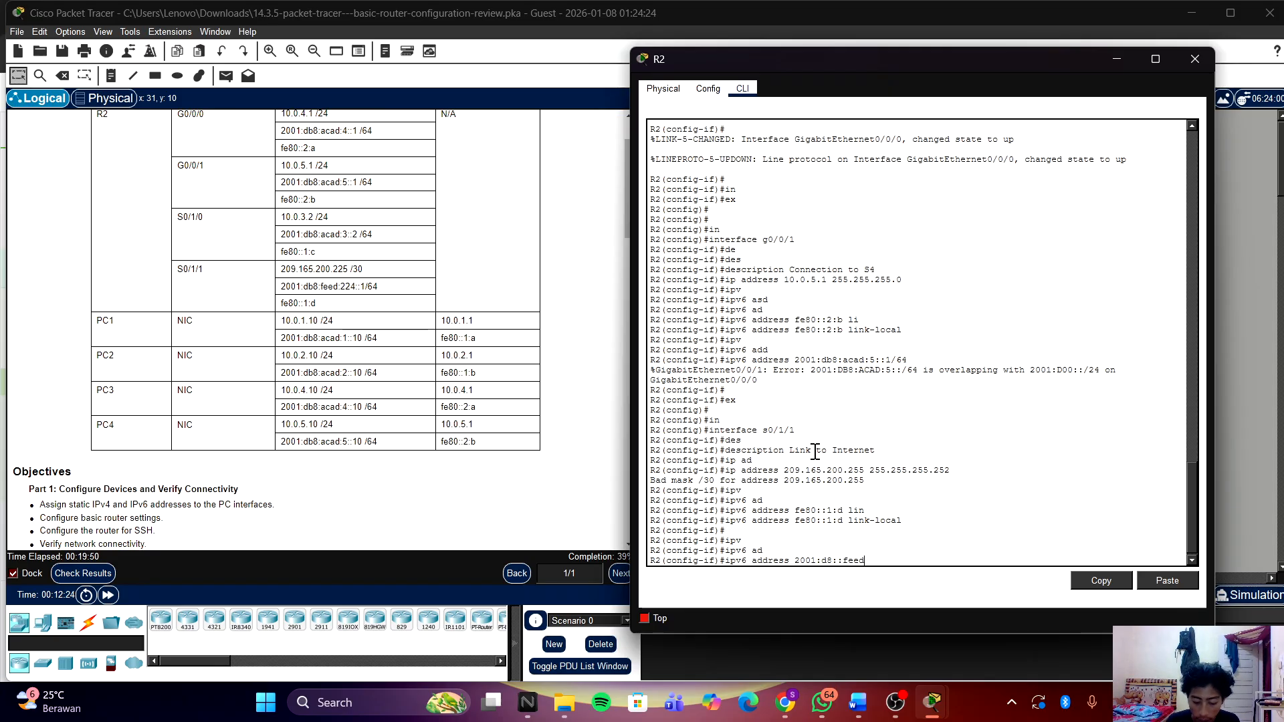
text(:224::1)
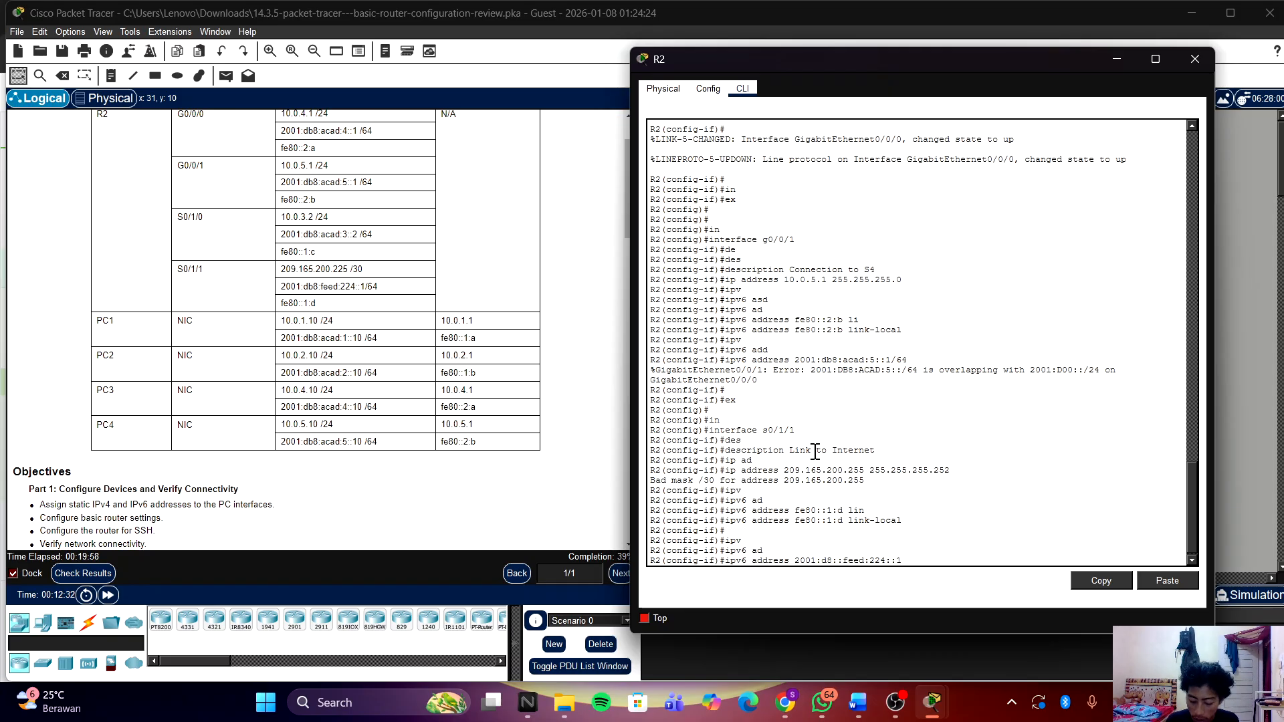
text(/64)
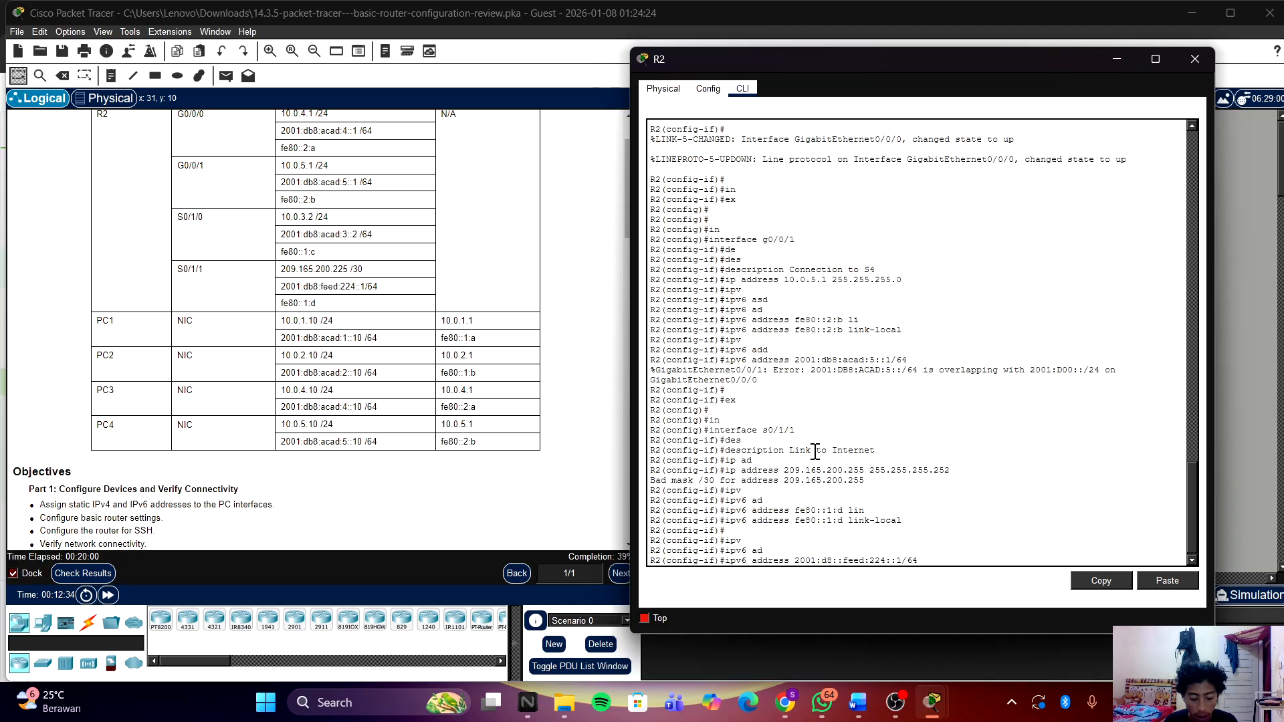
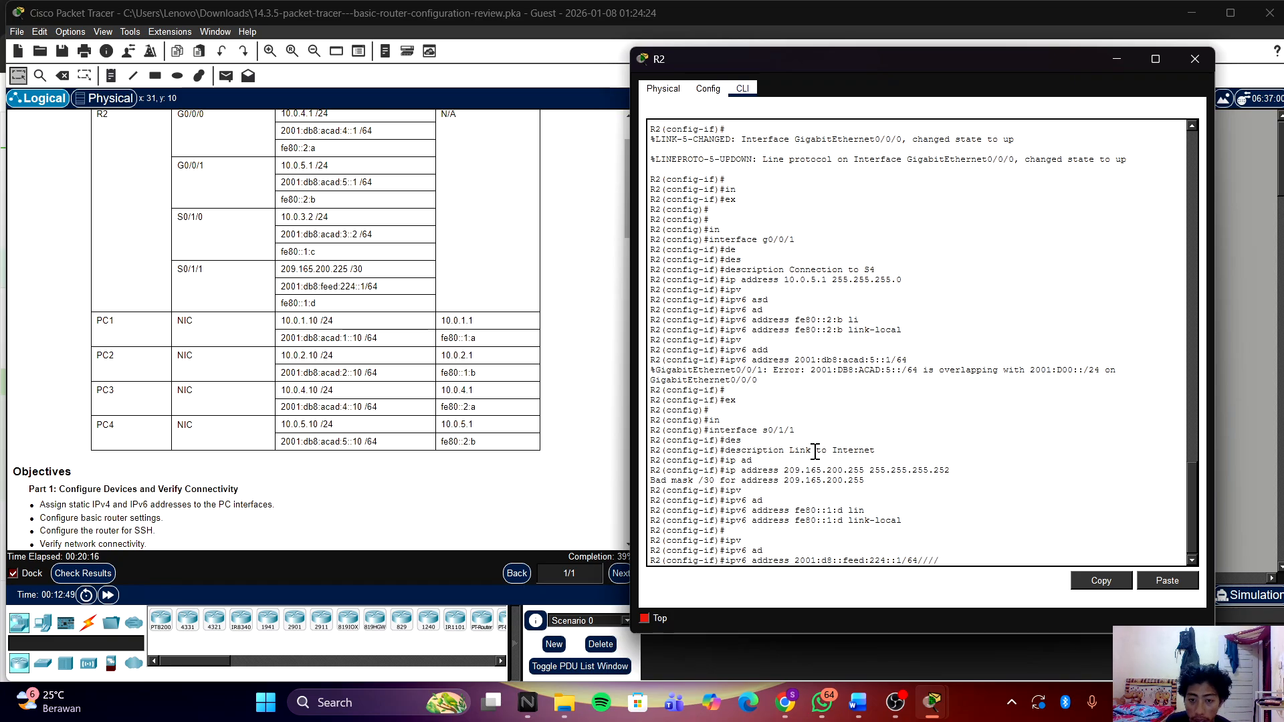
Step: Remove the extra colon and apply global IPv6 address 2001:d8:feed:224::1/64 to Serial0/1/1
text(///)
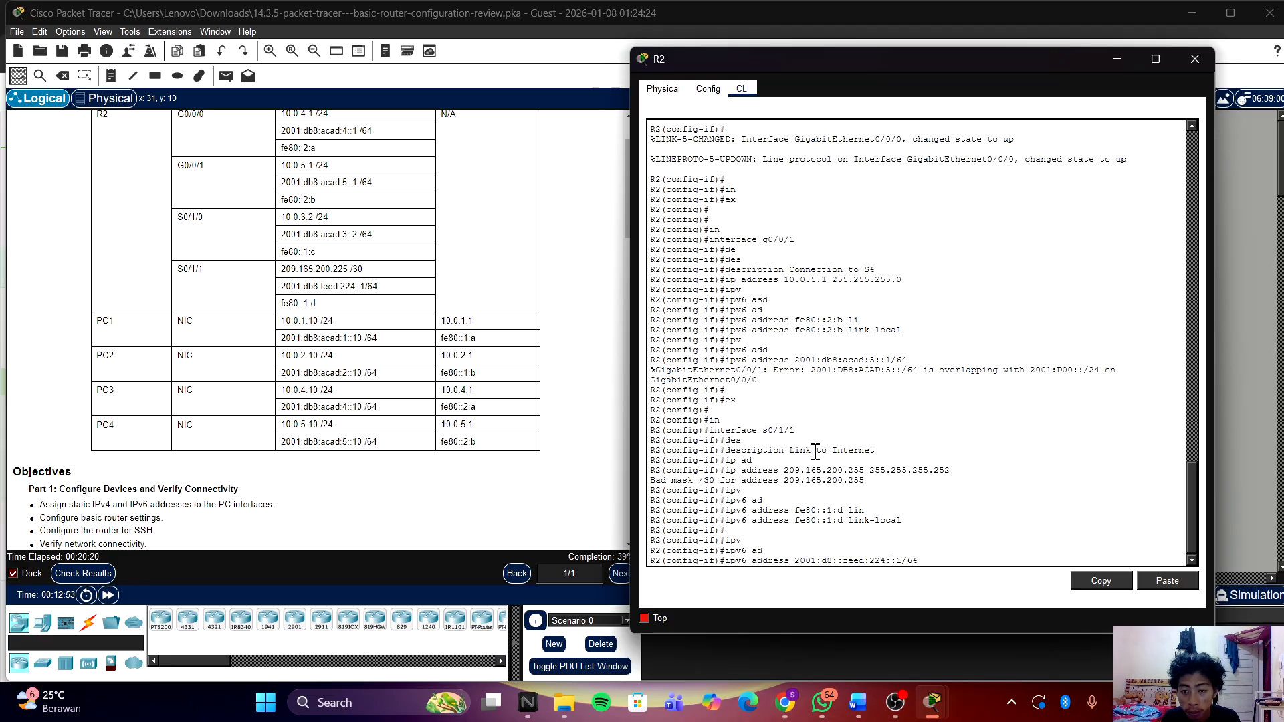
key(Left)
key(Left)
key(Left)
key(Left)
key(Left)
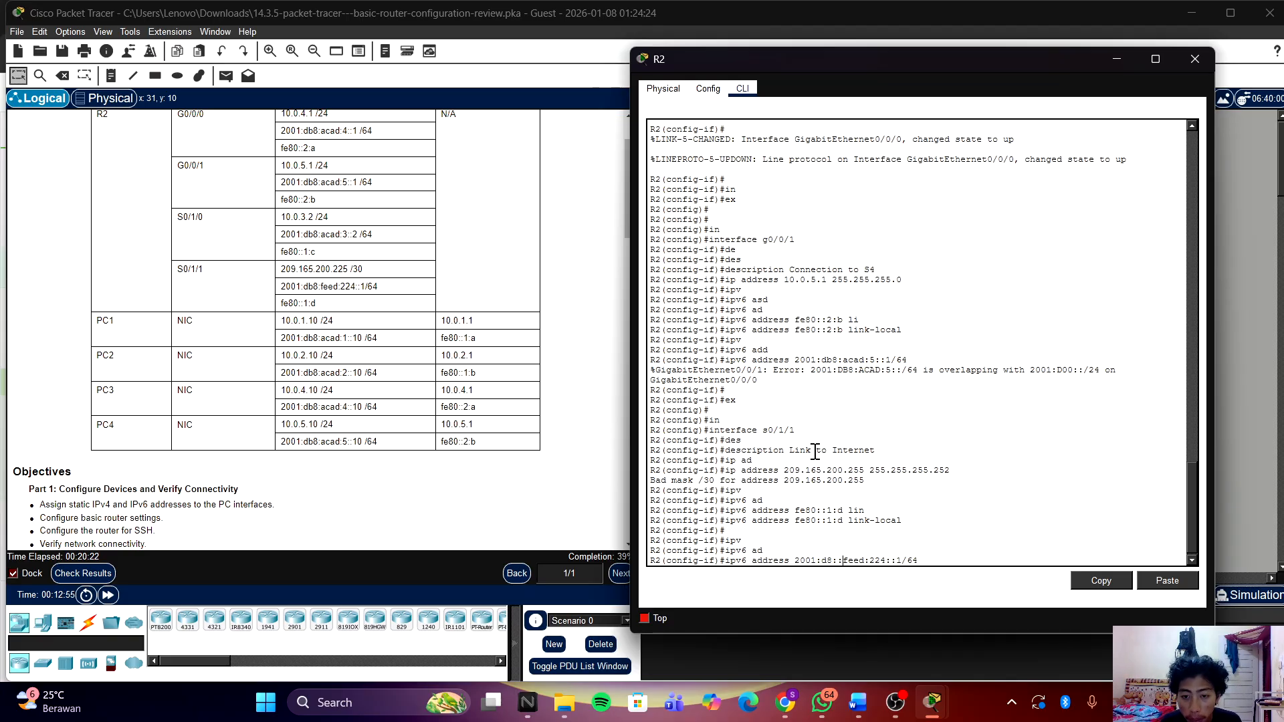
key(BackSpace)
key(Return)
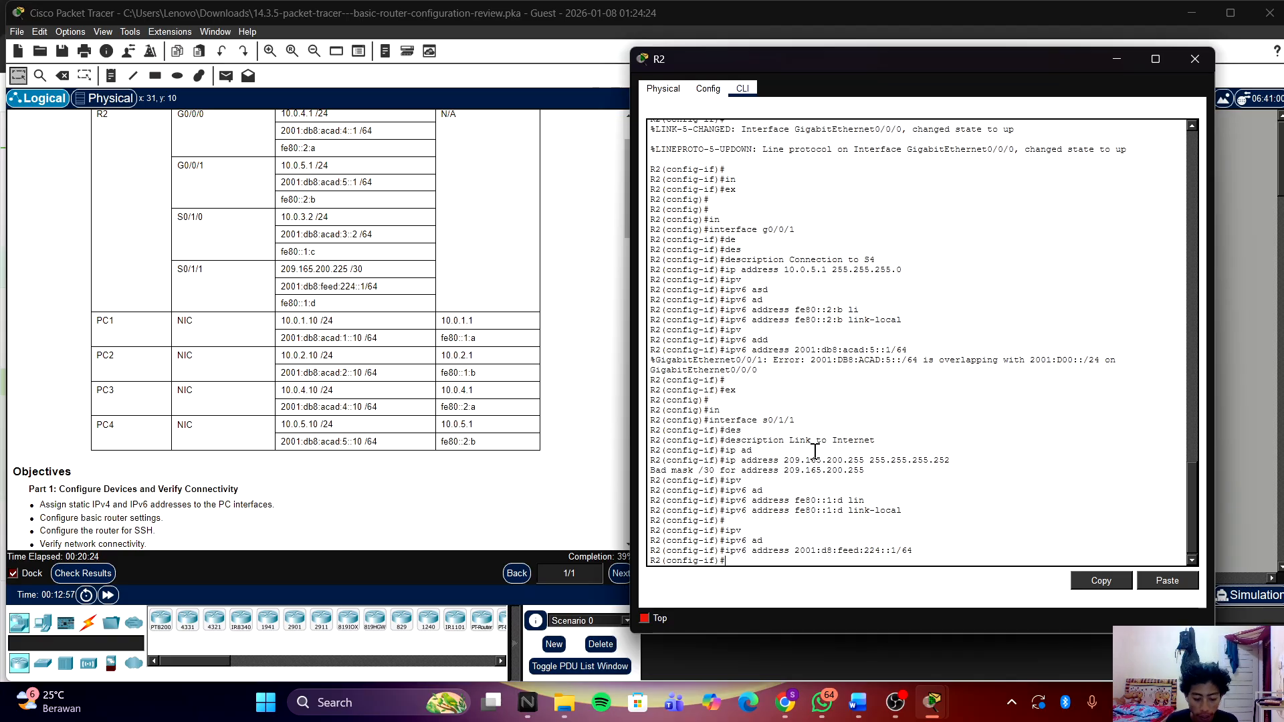
key(Return)
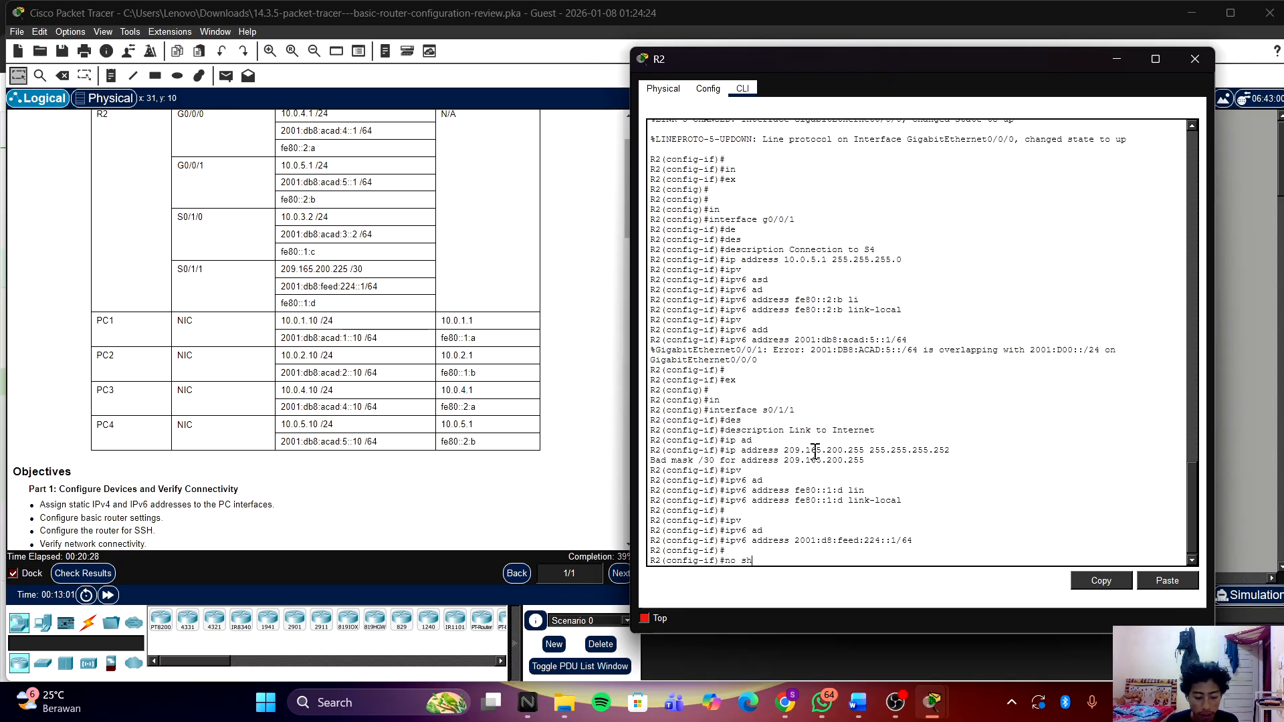
Step: Enable Serial0/1/1 with no shutdown, return to configuration mode, and check the activity results
text(no sh)
key(Return)
key(Return)
key(Return)
key(Return)
key(Return)
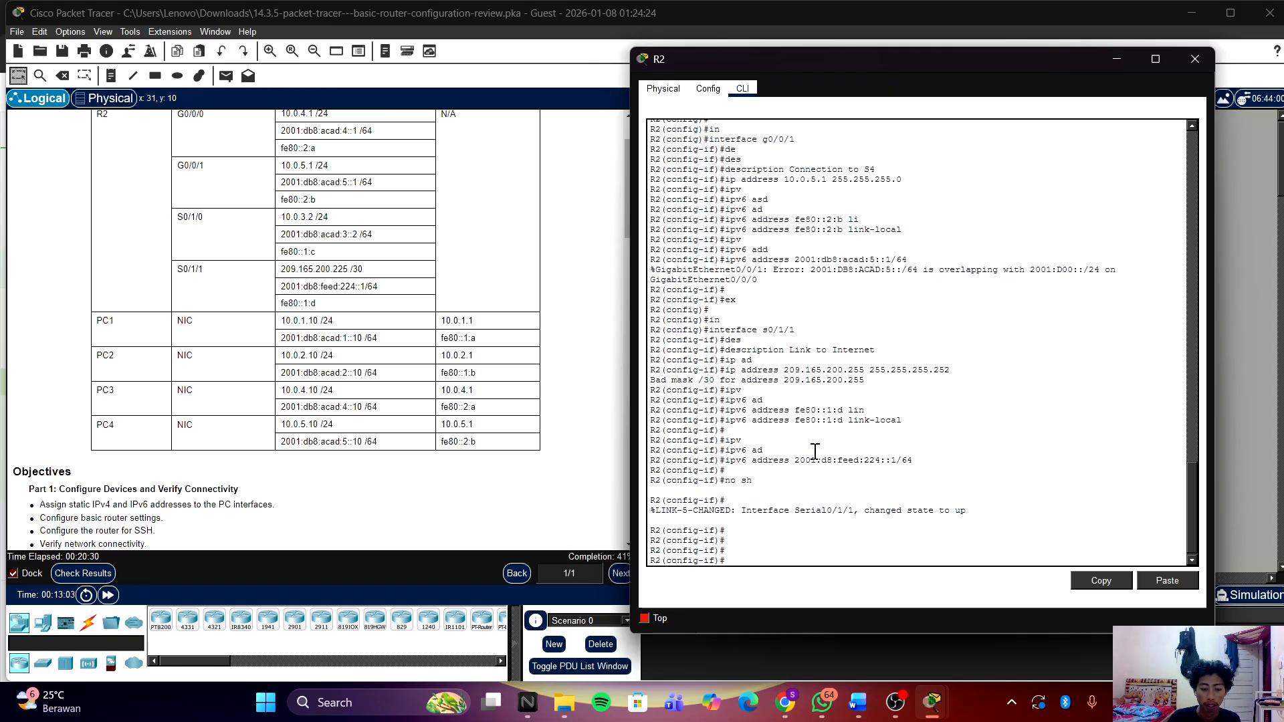
text(en)
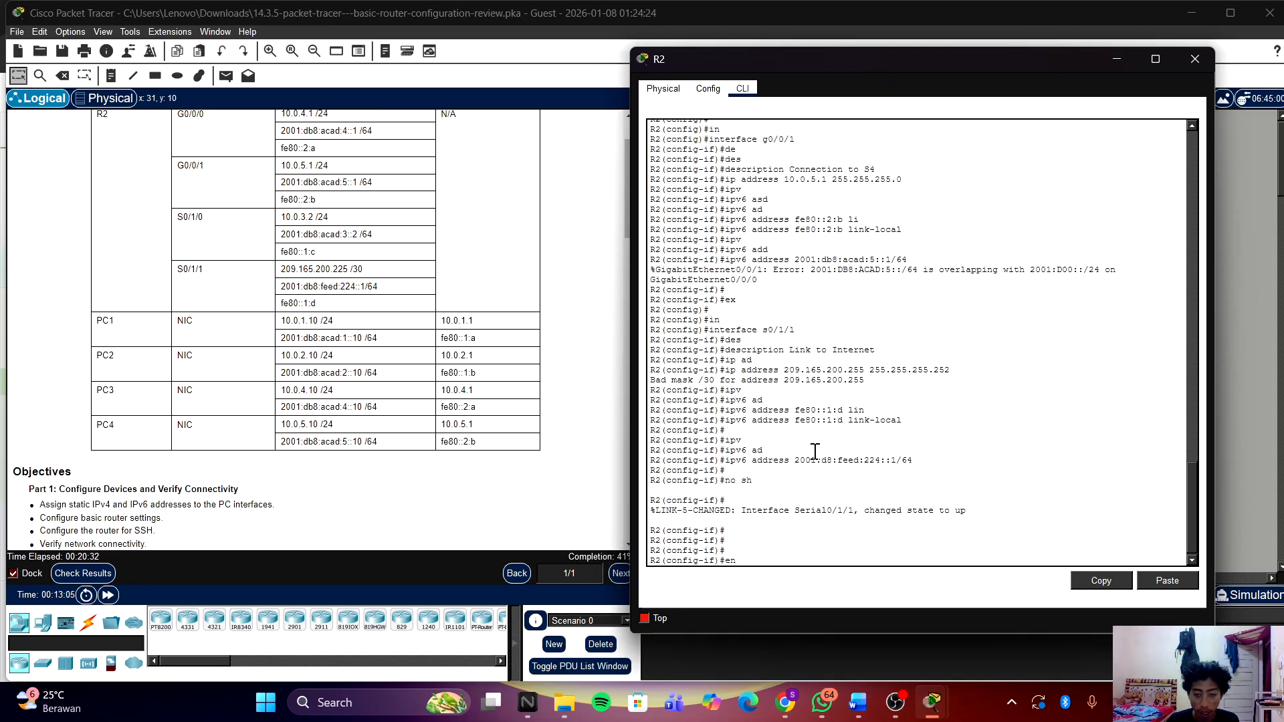
text(d)
key(Return)
key(Return)
text(co)
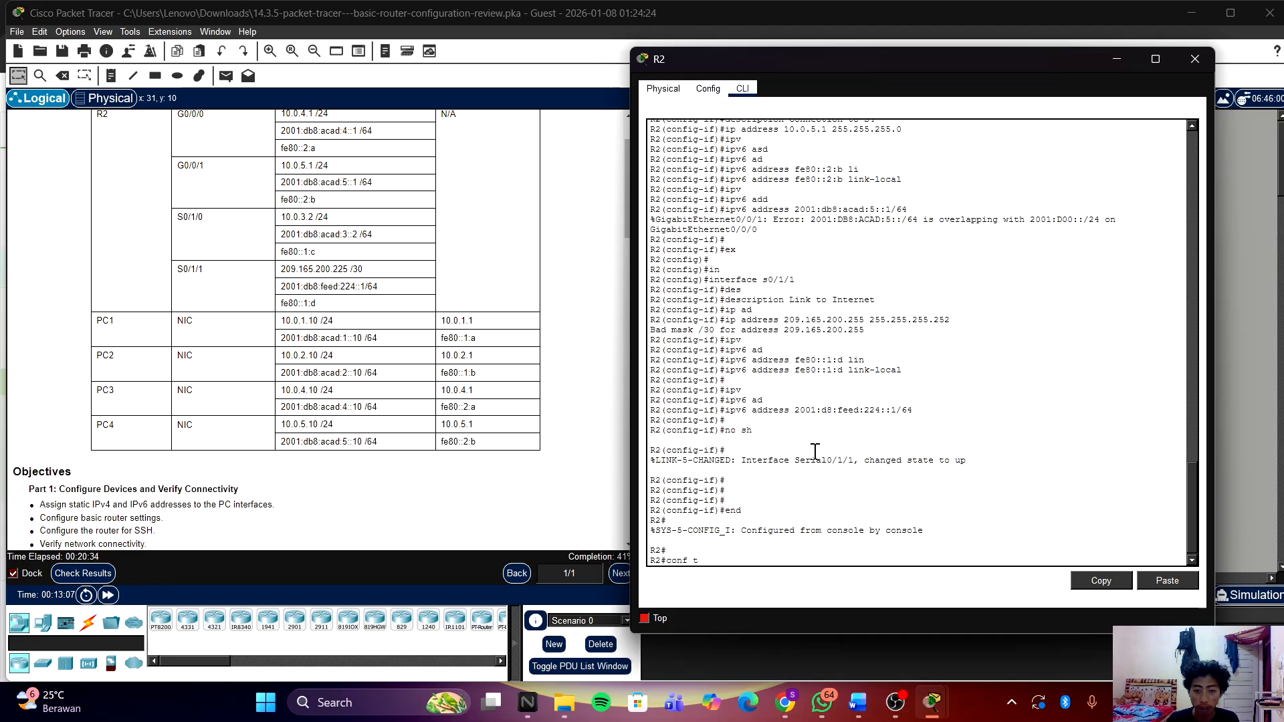
text(nf t)
key(Return)
key(Return)
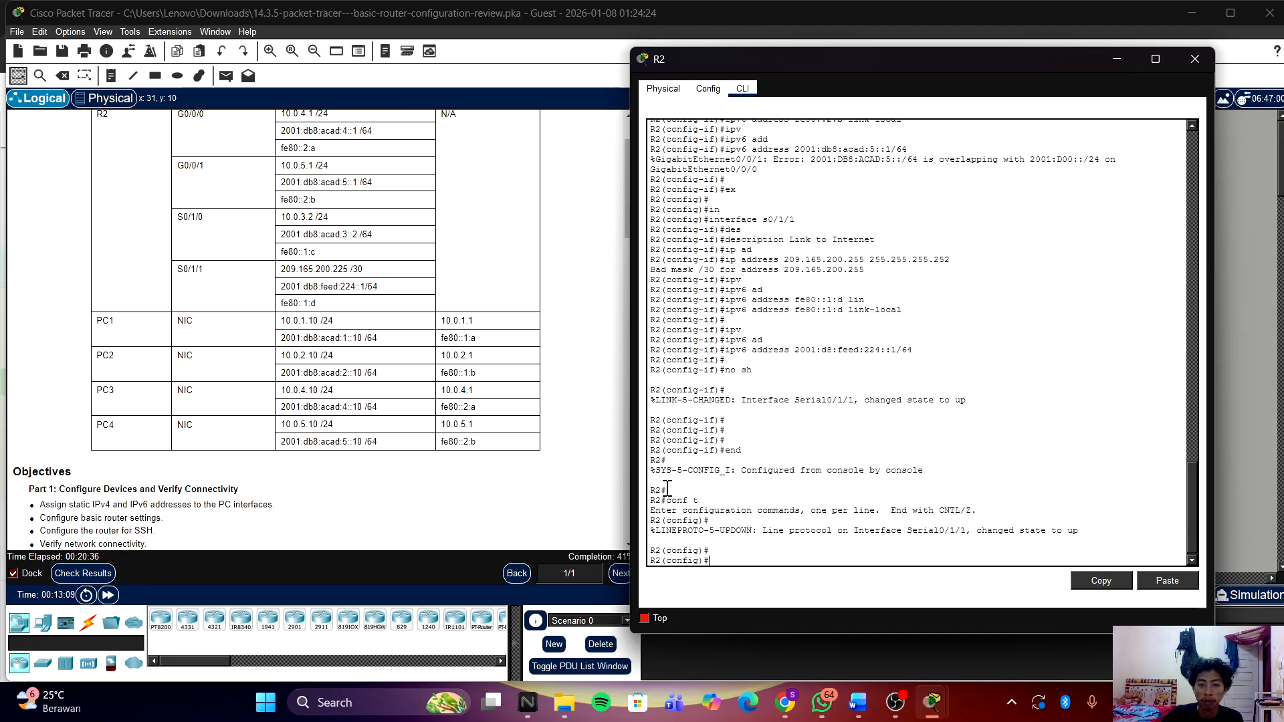
click(83, 572)
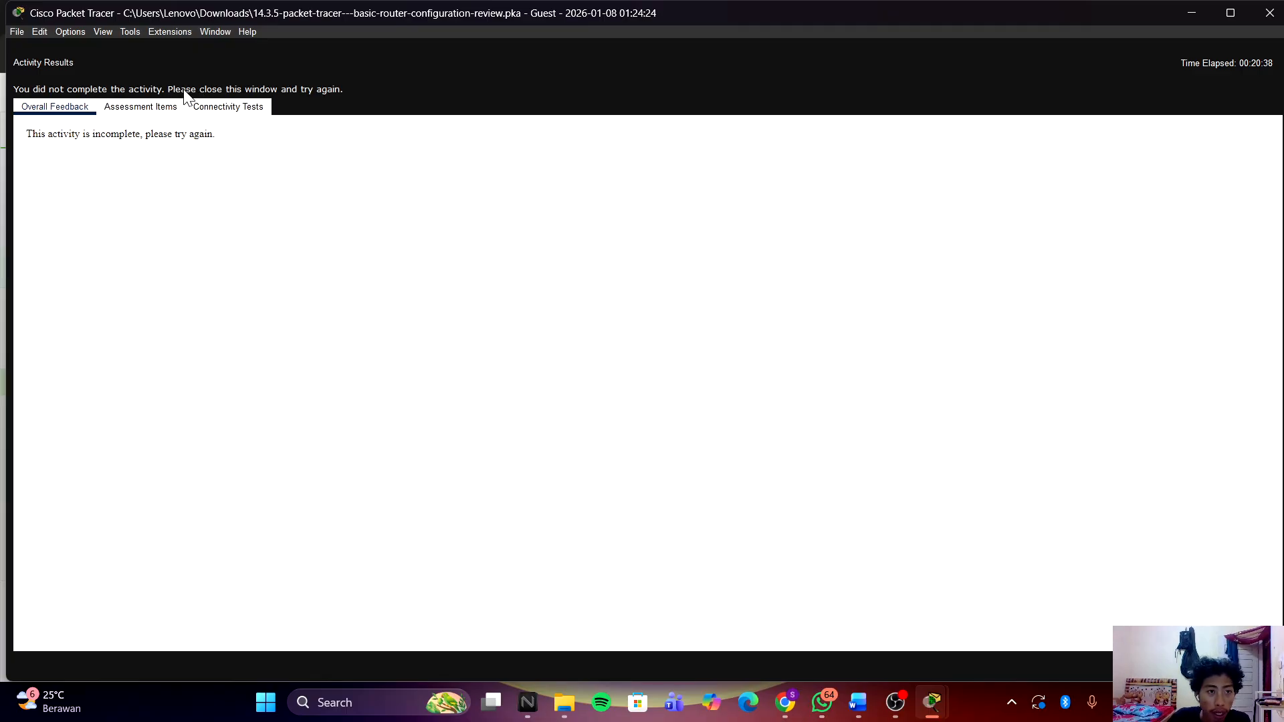
Step: Scroll through the R2 and PC assessment items, then close the Activity Results window
click(167, 107)
scroll(315, 278, down, 10)
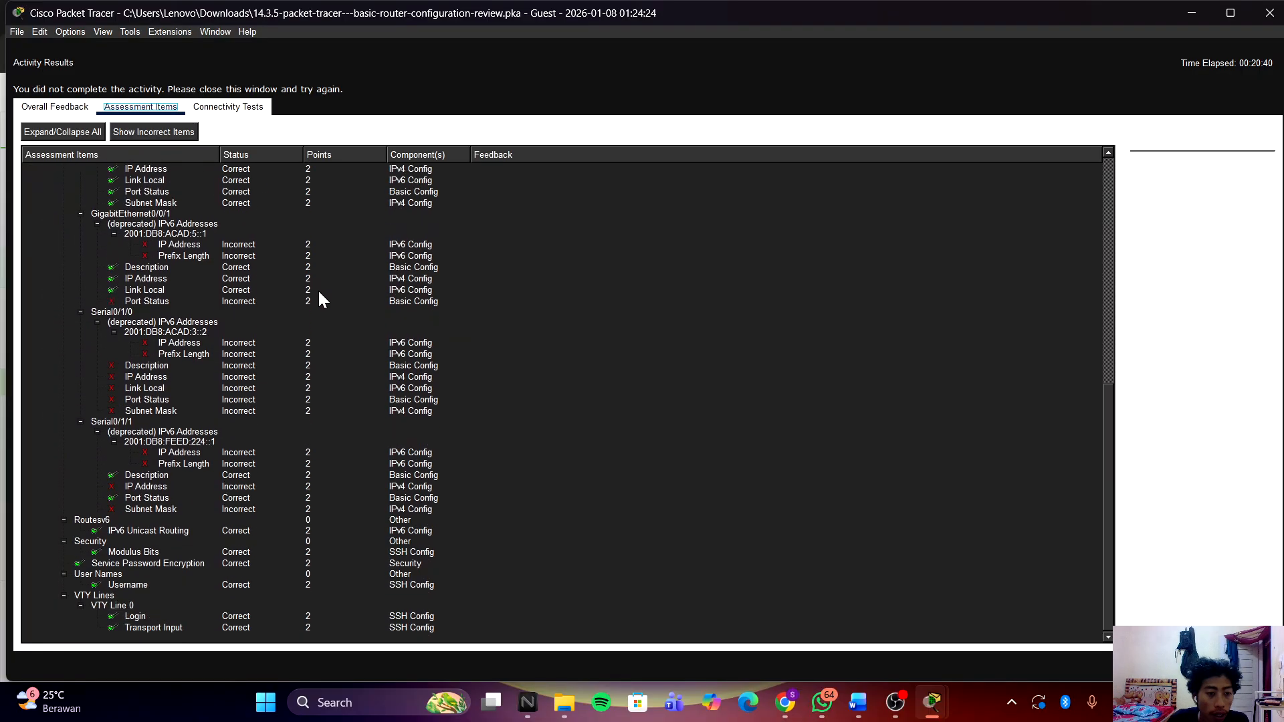
scroll(276, 326, up, 2)
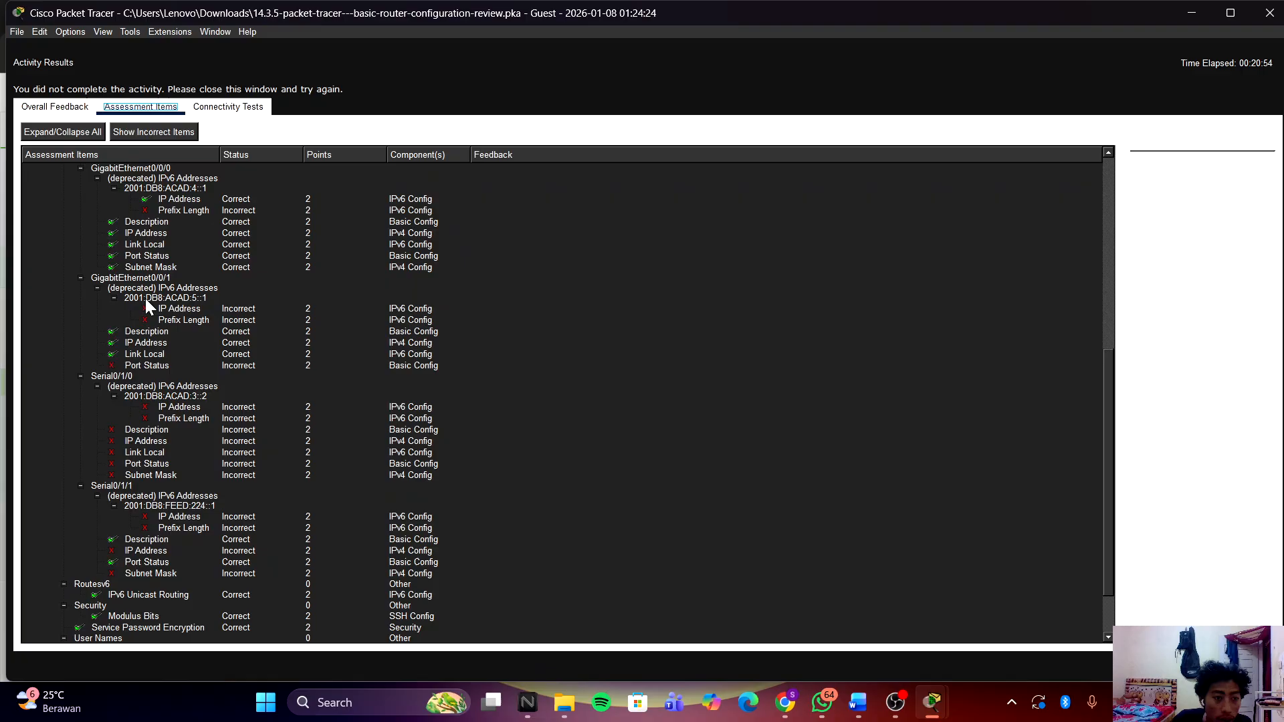
scroll(144, 301, up, 4)
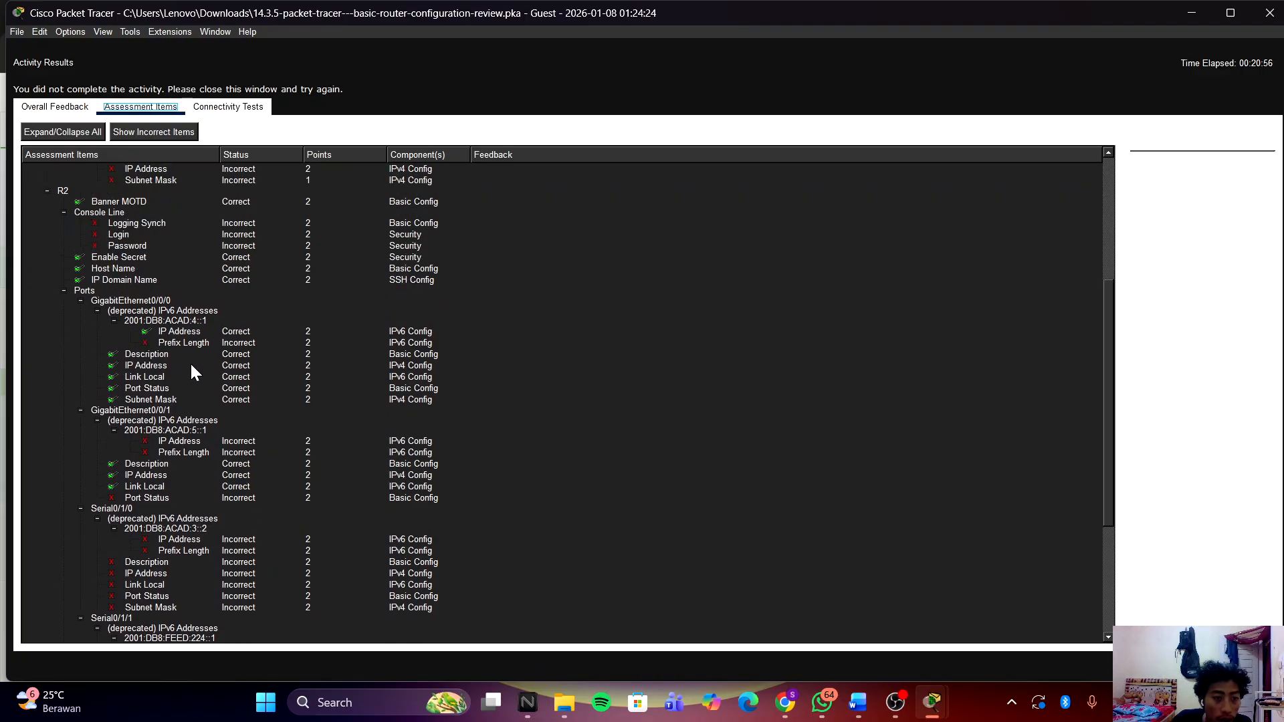
scroll(190, 367, up, 2)
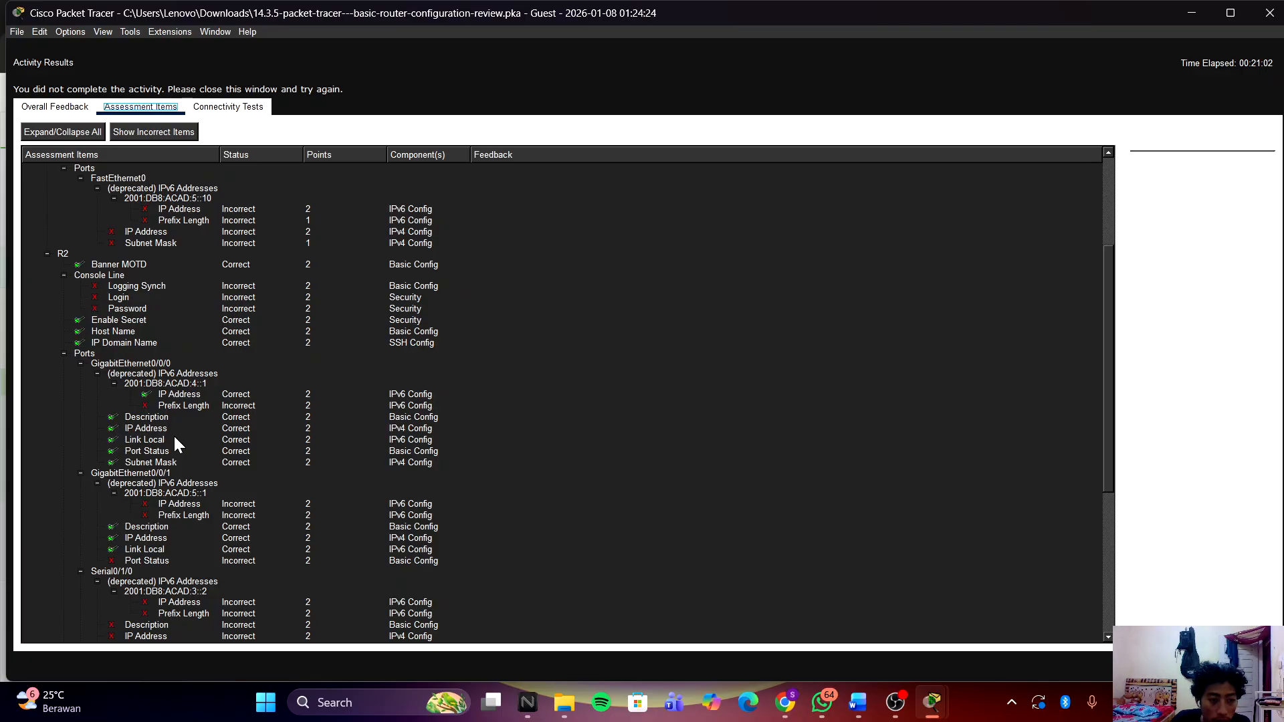
scroll(174, 439, up, 5)
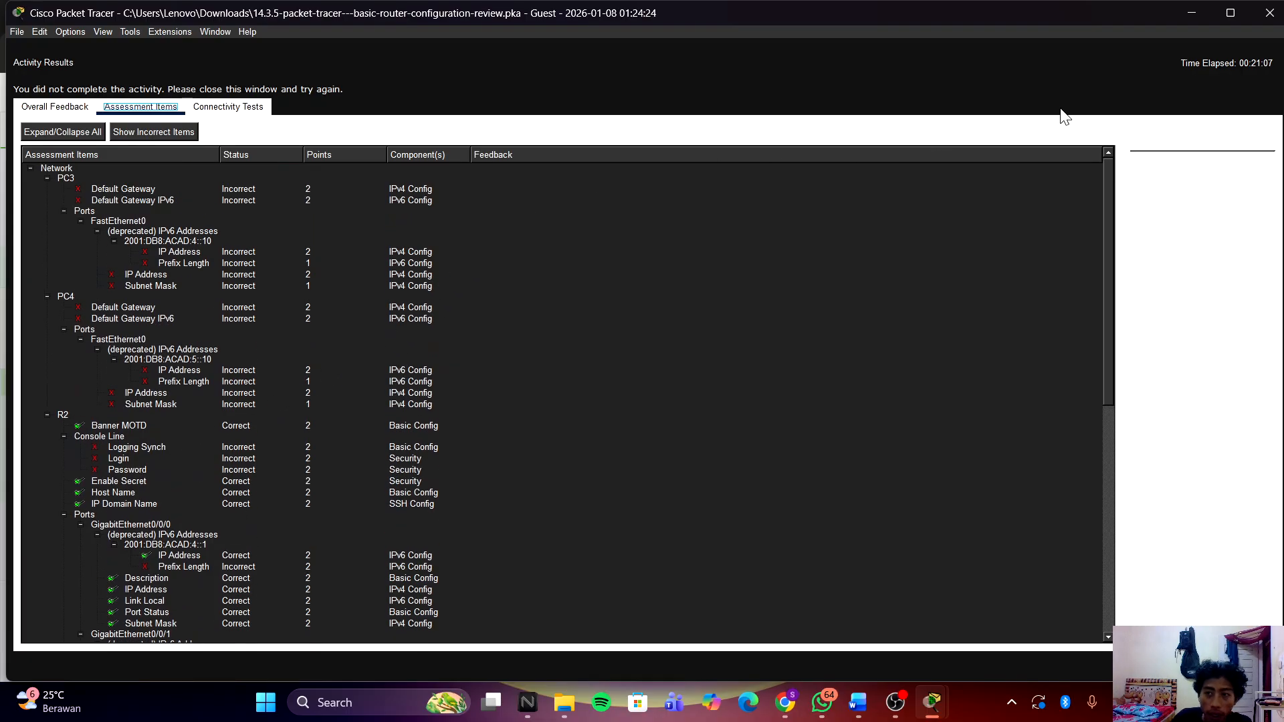
click(1269, 12)
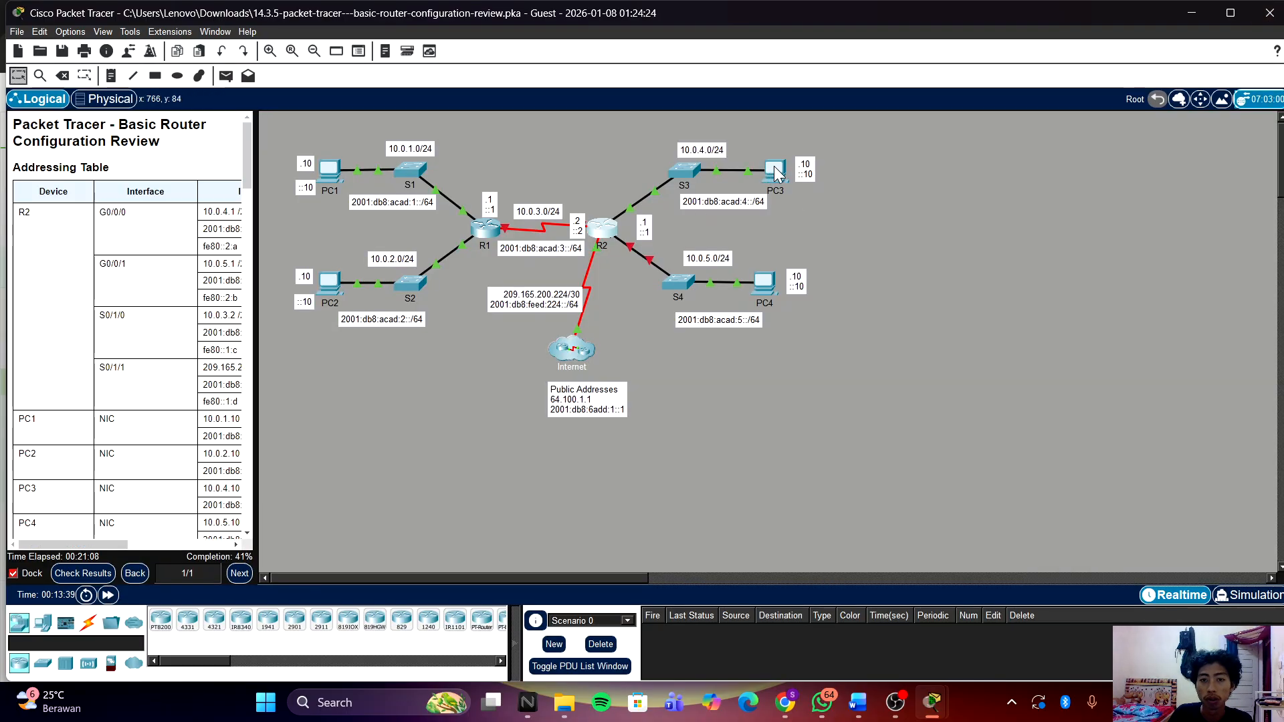
Step: Open PC3's IP Configuration beside the widened addressing table
click(777, 167)
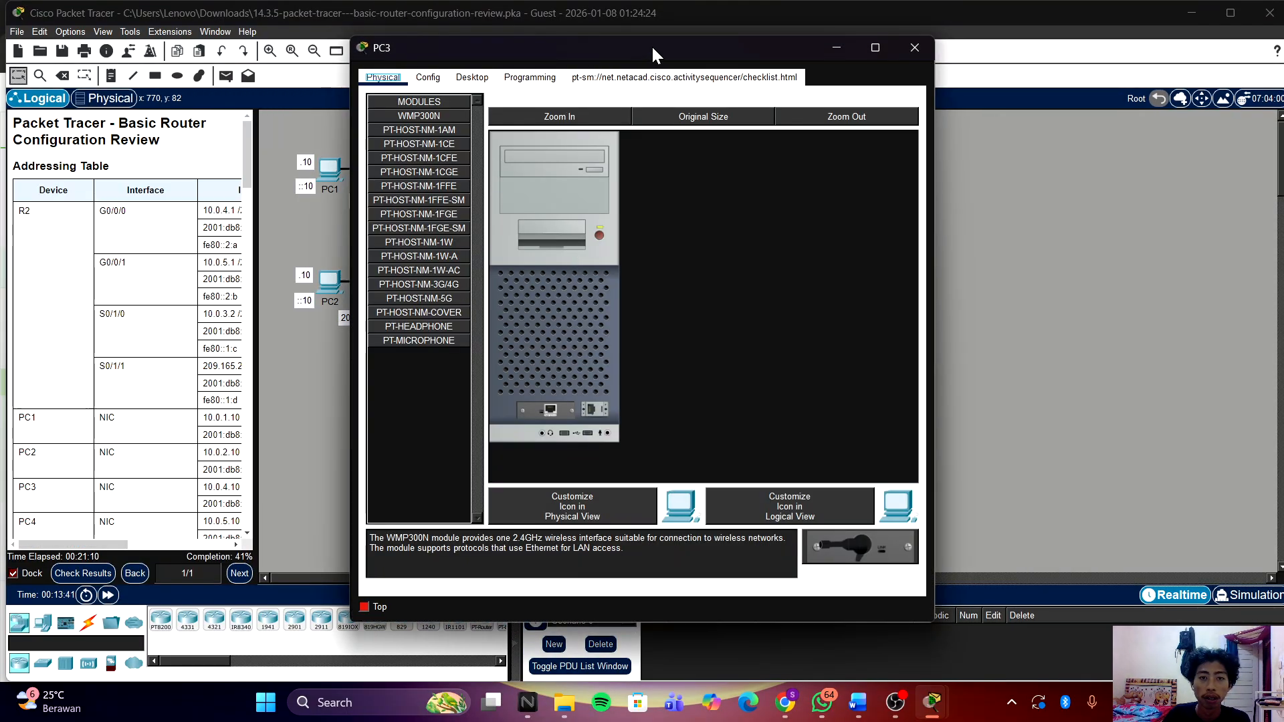
drag(652, 46, 961, 51)
drag(254, 285, 560, 266)
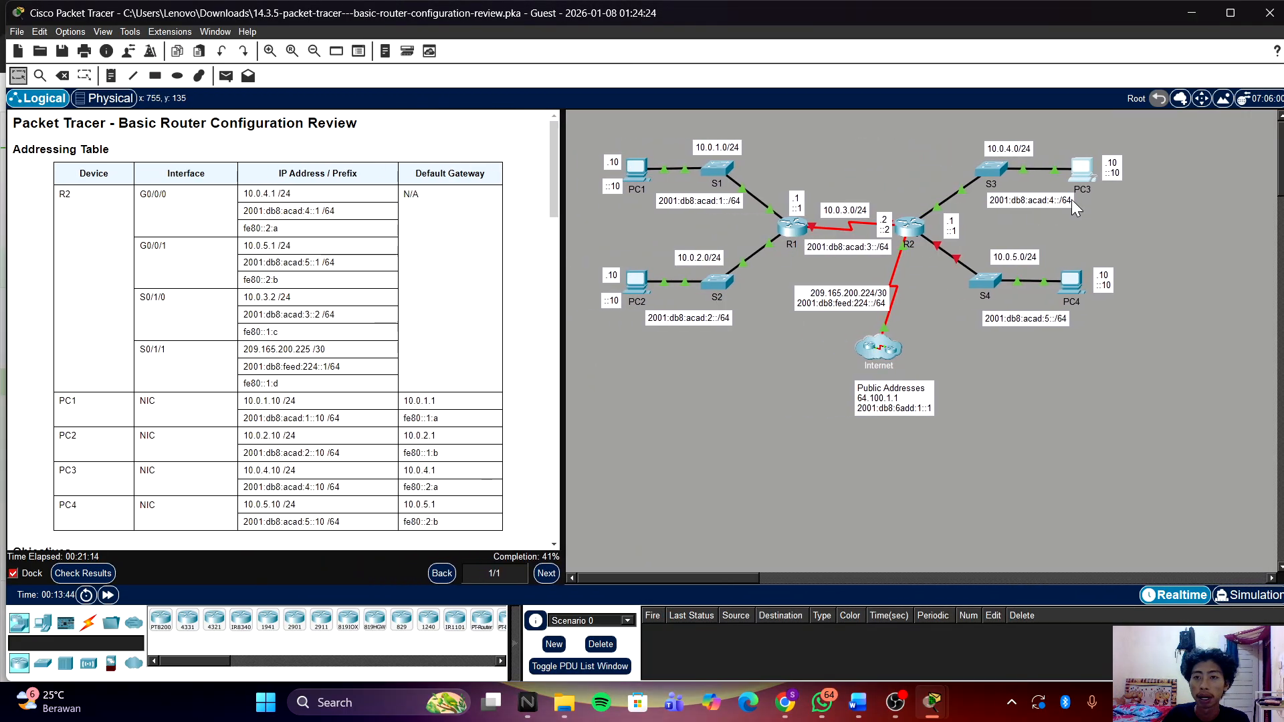
click(1087, 170)
click(793, 85)
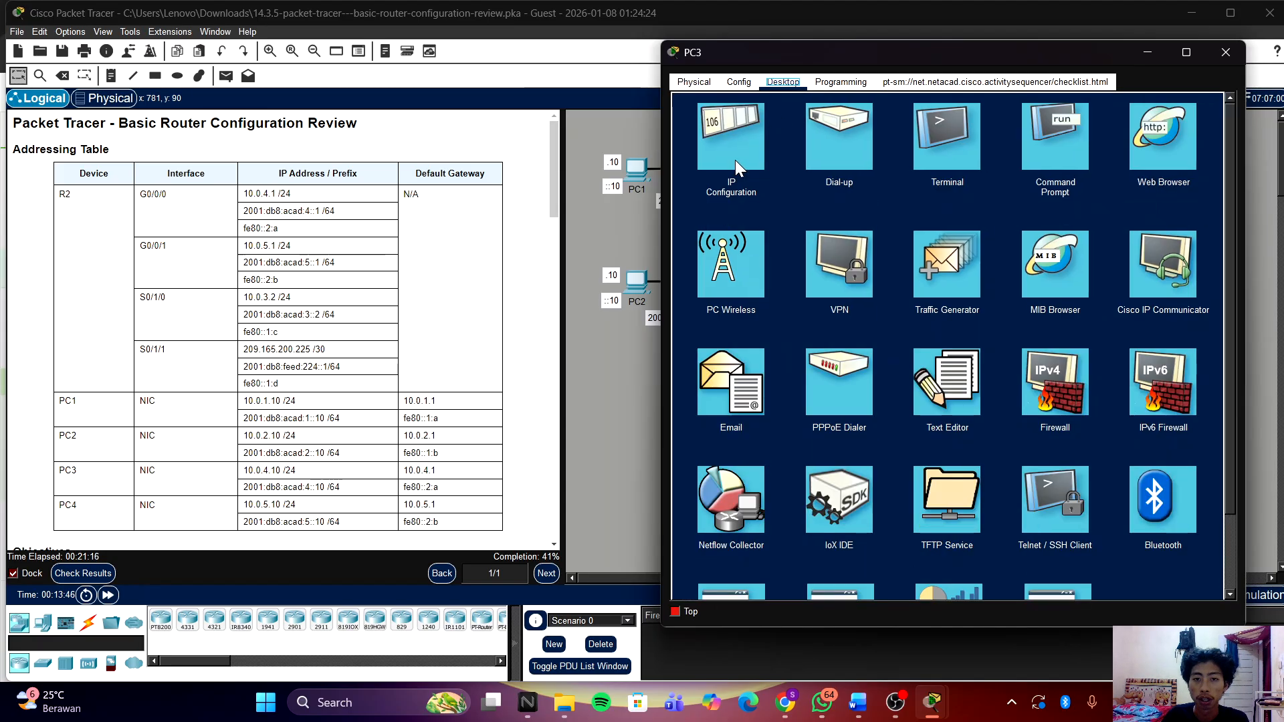
click(735, 159)
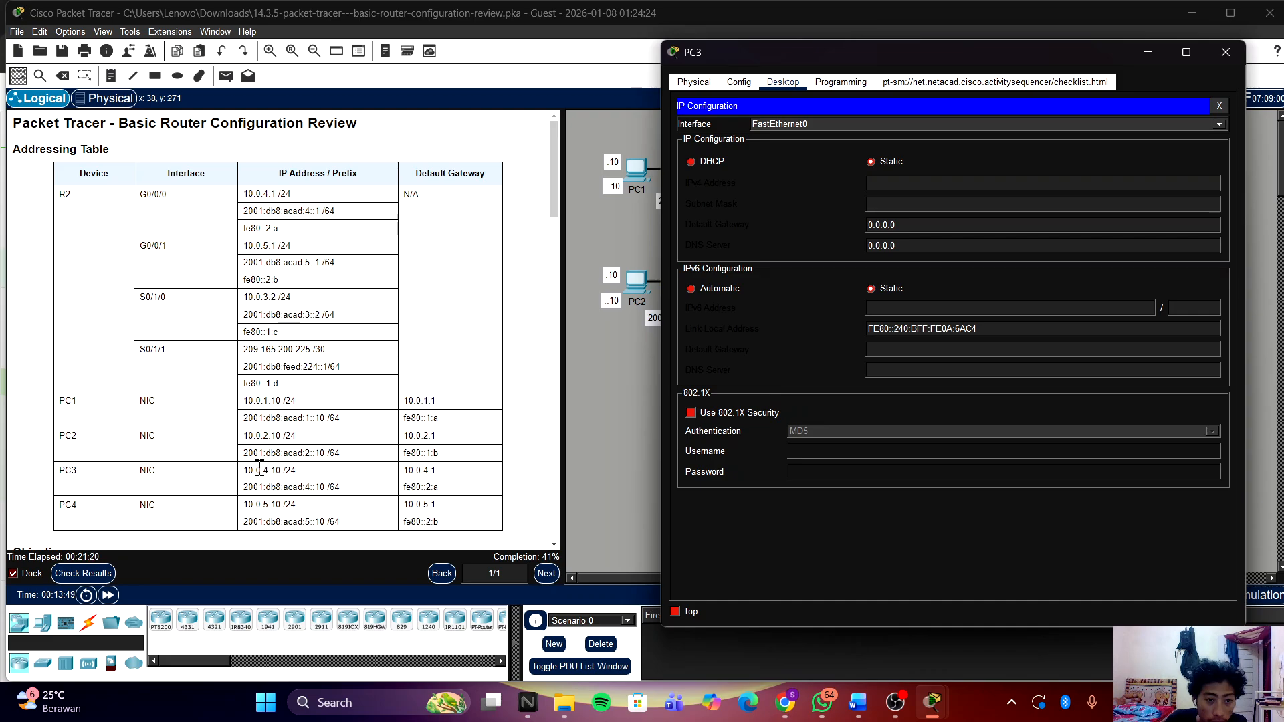
Step: Give PC3 IPv4 address 10.0.4.10, copied from the table, with mask 255.255.255.0
drag(243, 470, 283, 470)
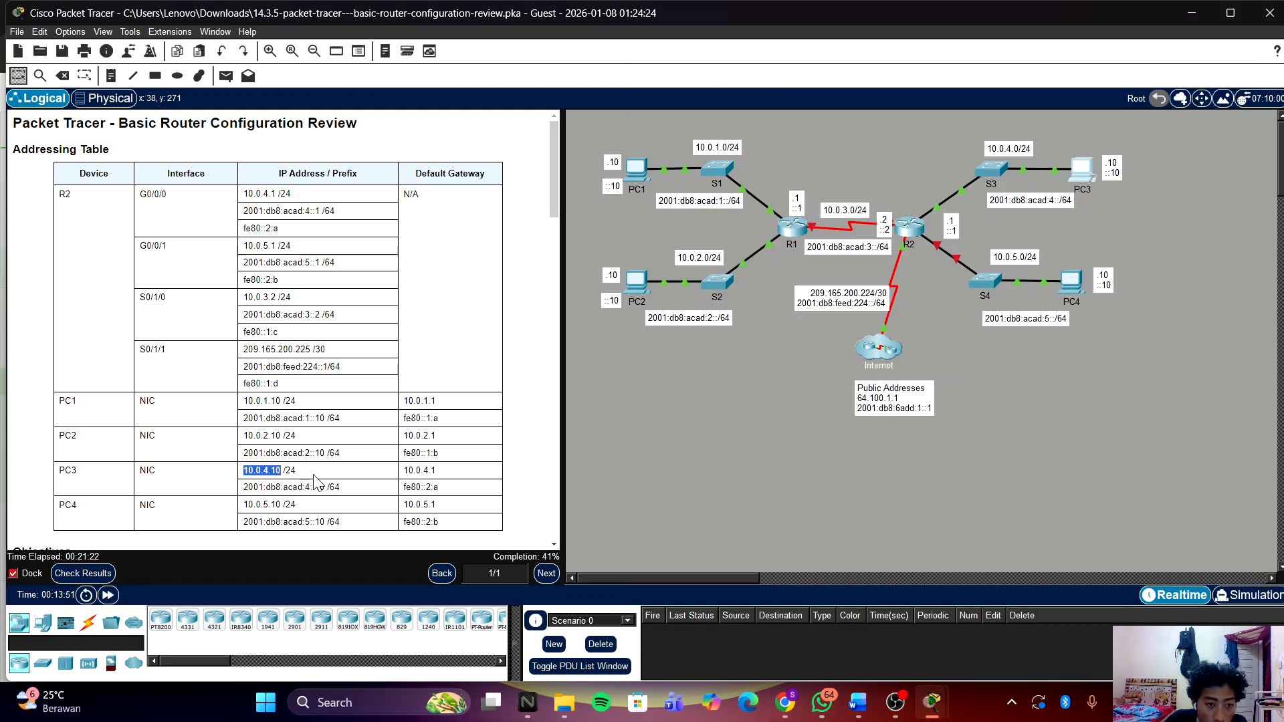
right_click(273, 471)
click(292, 483)
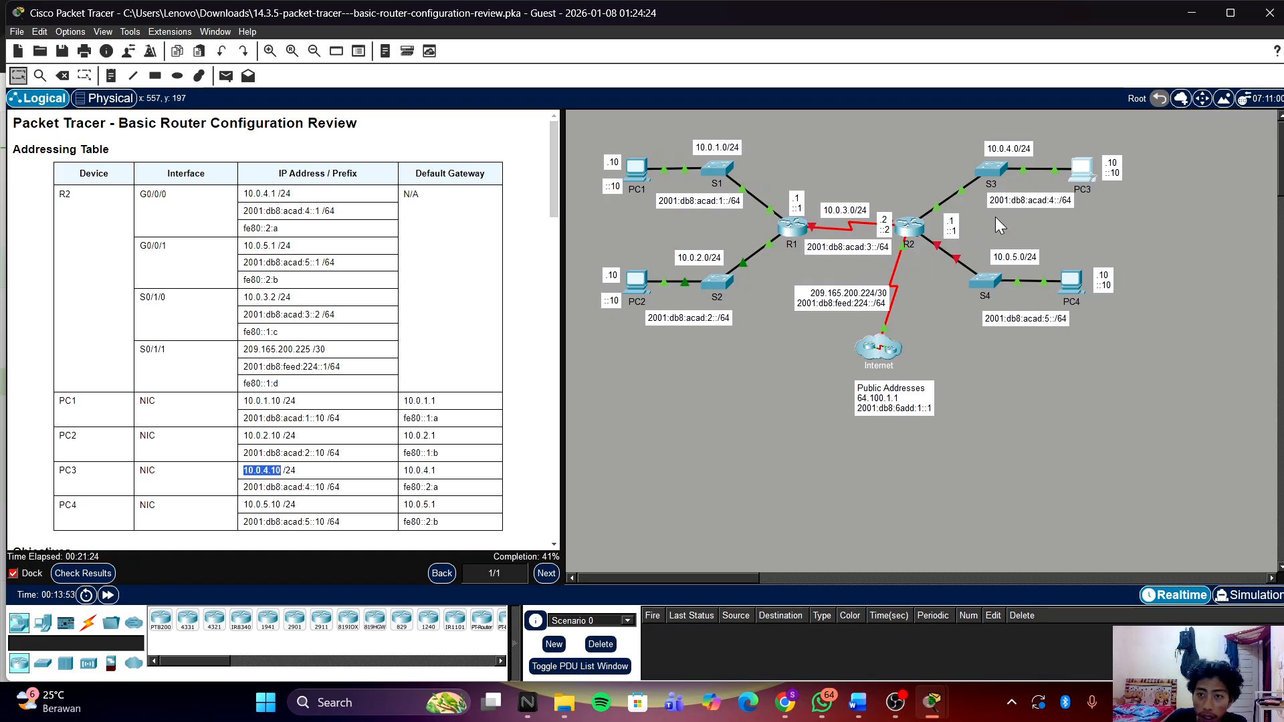
click(1082, 168)
click(969, 186)
key(ctrl+v)
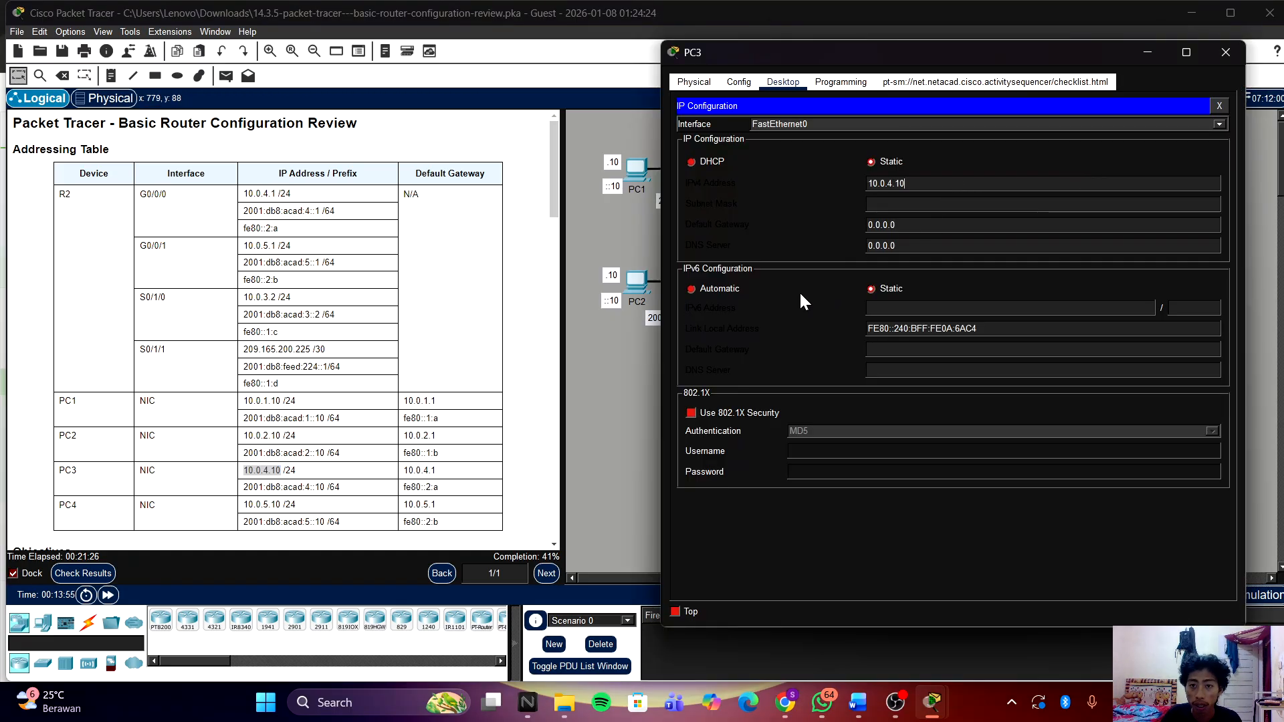
click(932, 203)
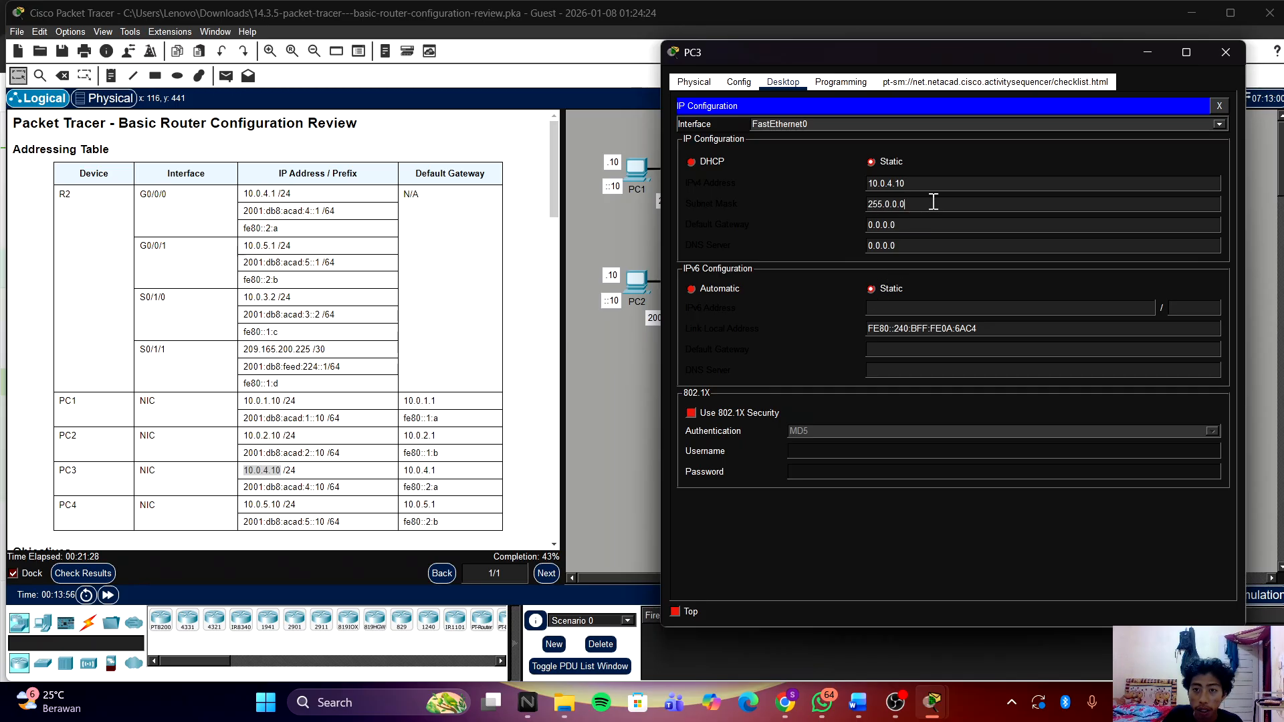
key(BackSpace)
key(BackSpace)
key(BackSpace)
key(BackSpace)
key(BackSpace)
key(BackSpace)
key(BackSpace)
key(BackSpace)
key(BackSpace)
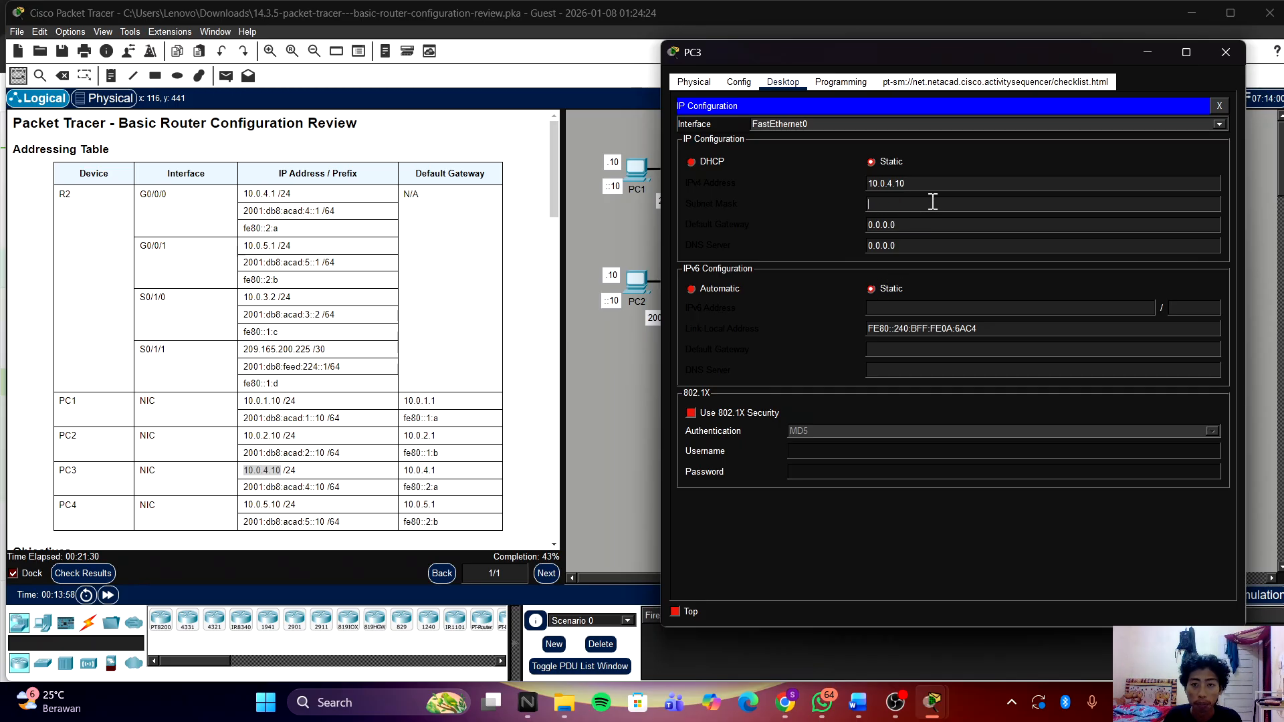
text(255.255.255.0)
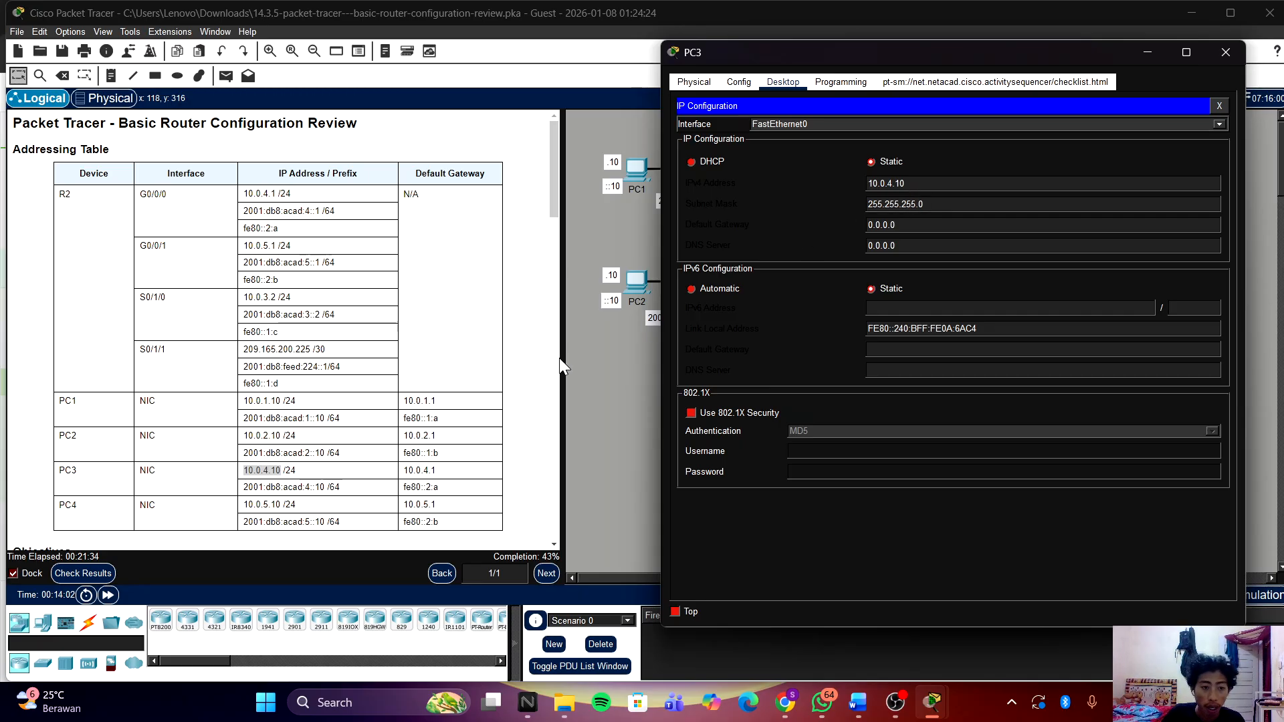
Step: Set PC3's default gateway to 10.0.4.1, copied from the addressing table
click(438, 473)
drag(436, 470, 406, 470)
right_click(406, 470)
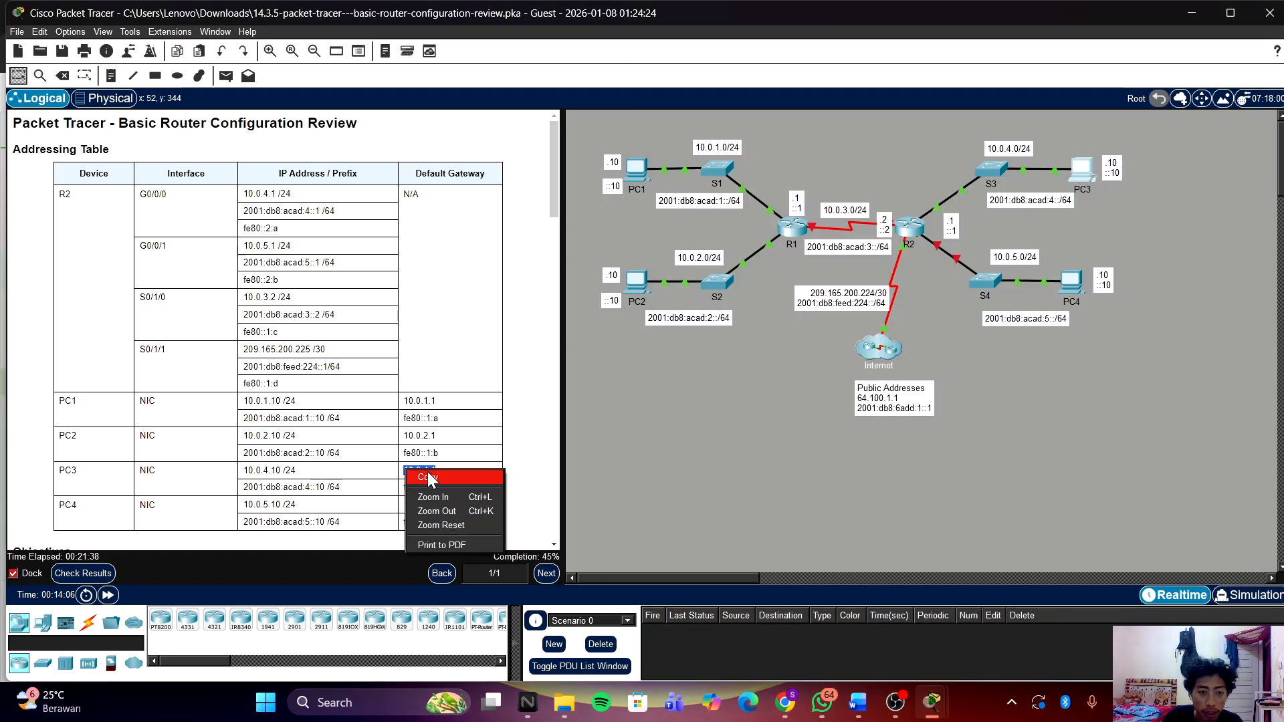
click(428, 478)
click(1059, 169)
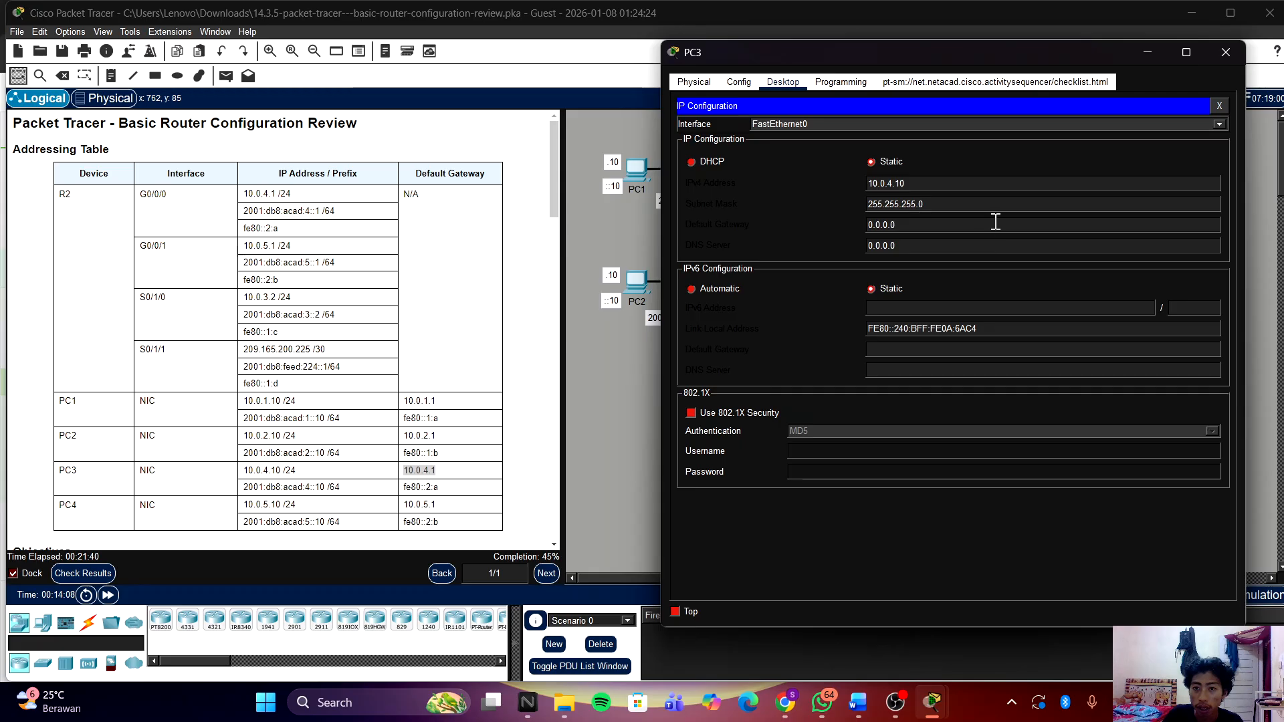
drag(990, 224, 785, 221)
key(ctrl+v)
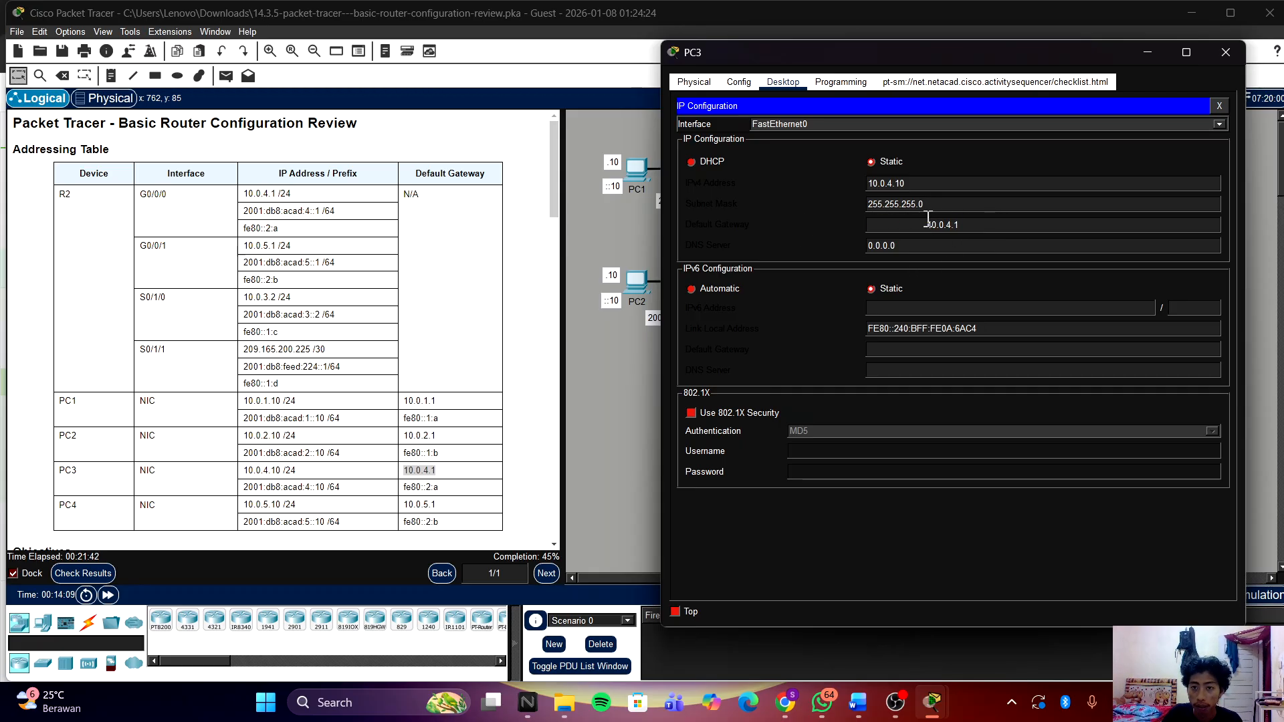
drag(929, 223, 807, 216)
click(869, 225)
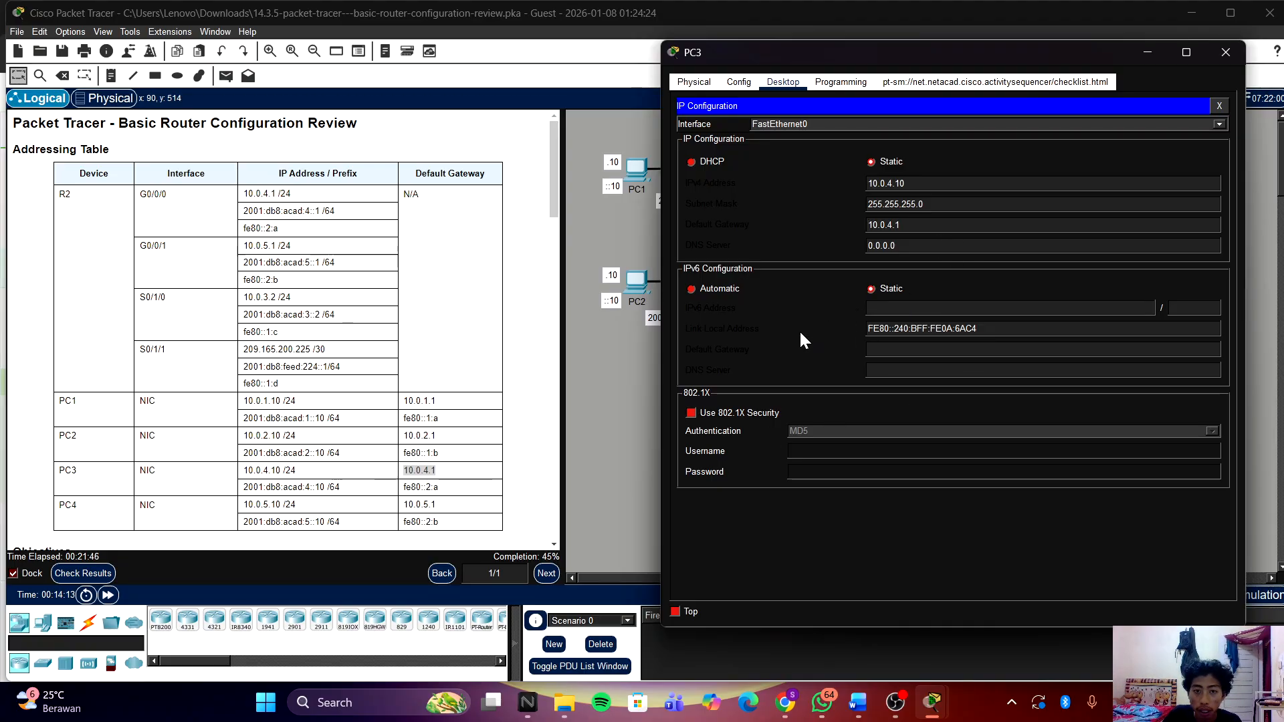
click(347, 494)
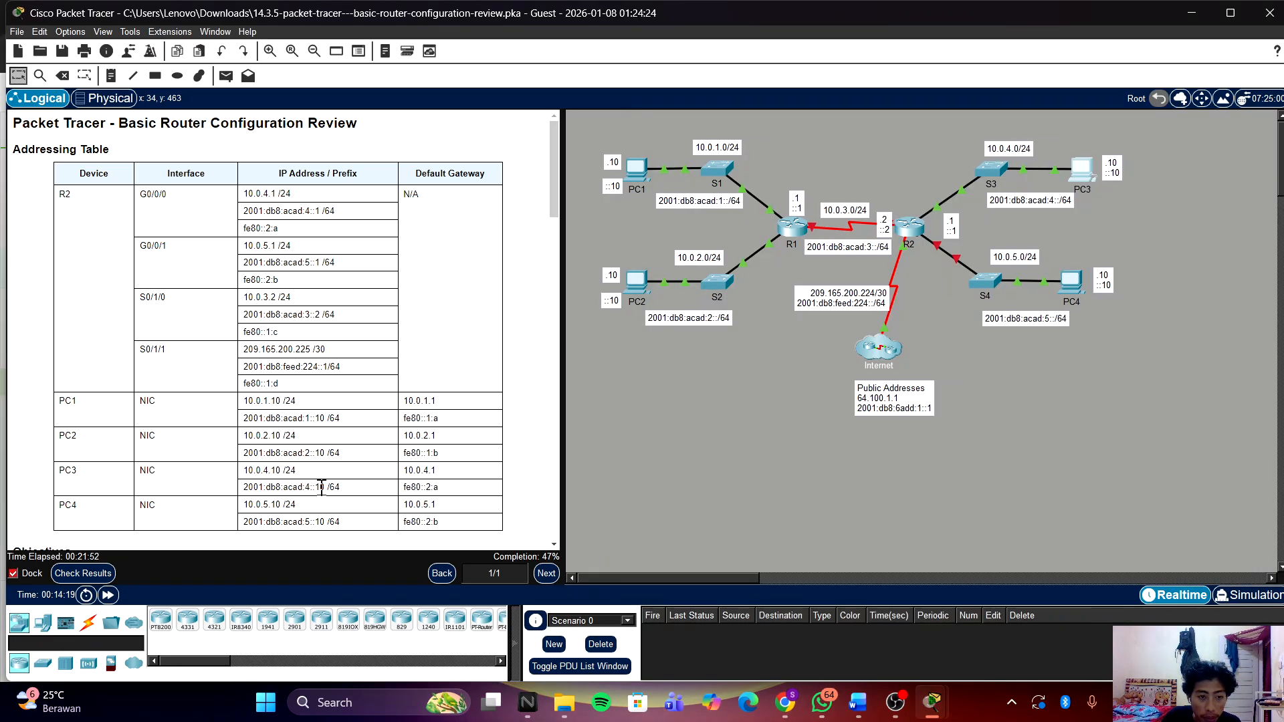
Step: Paste 2001:db8:acad:4::10 as PC3's IPv6 address with prefix length 64
drag(320, 488, 242, 487)
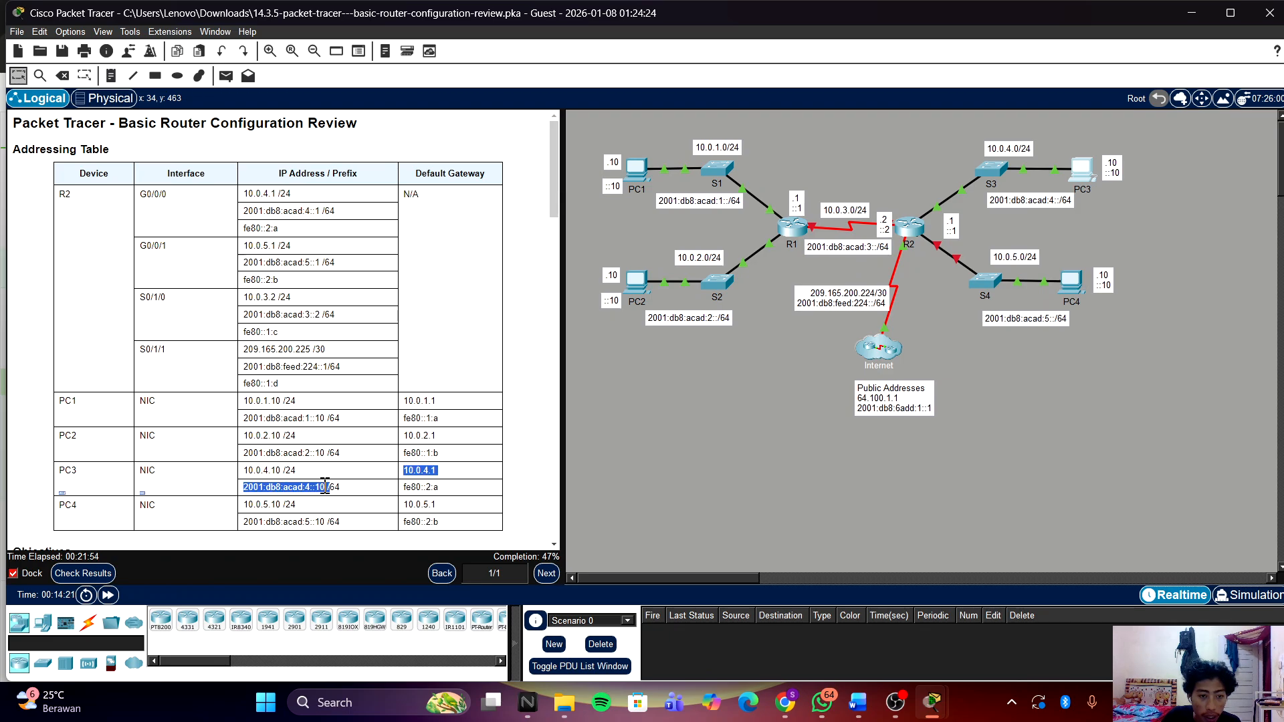
click(324, 486)
drag(324, 486, 227, 493)
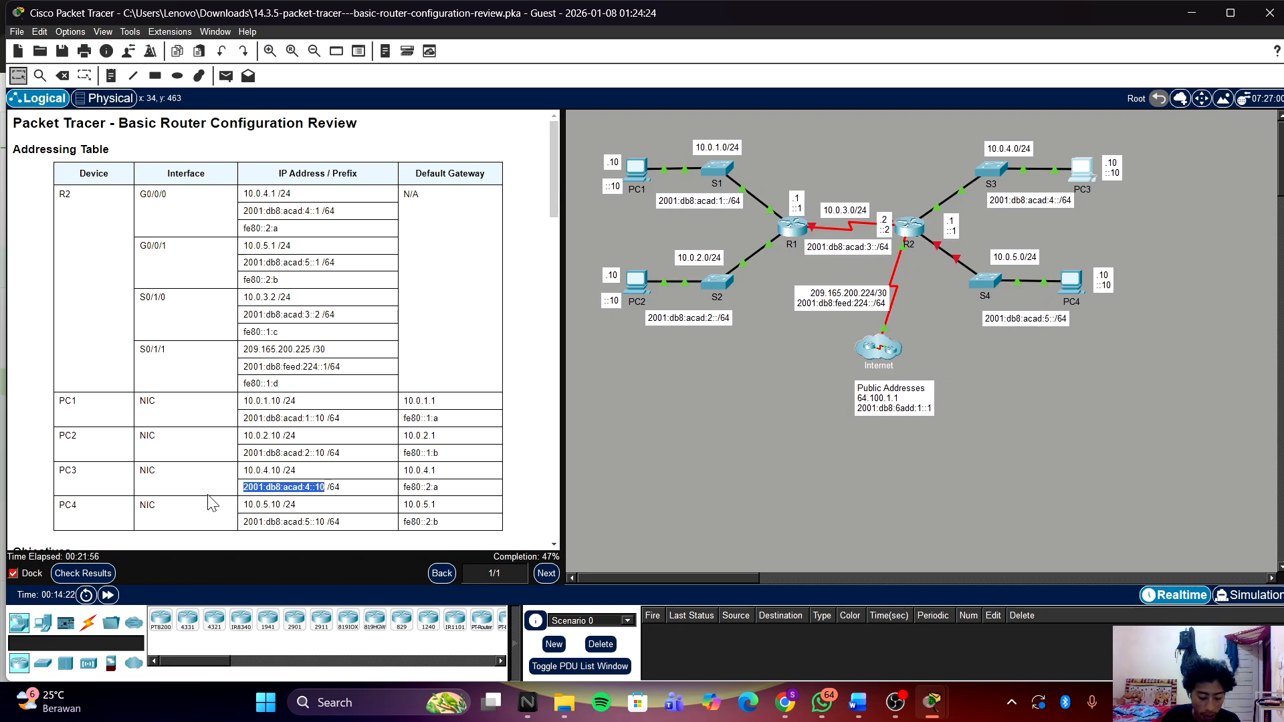
right_click(276, 490)
click(292, 497)
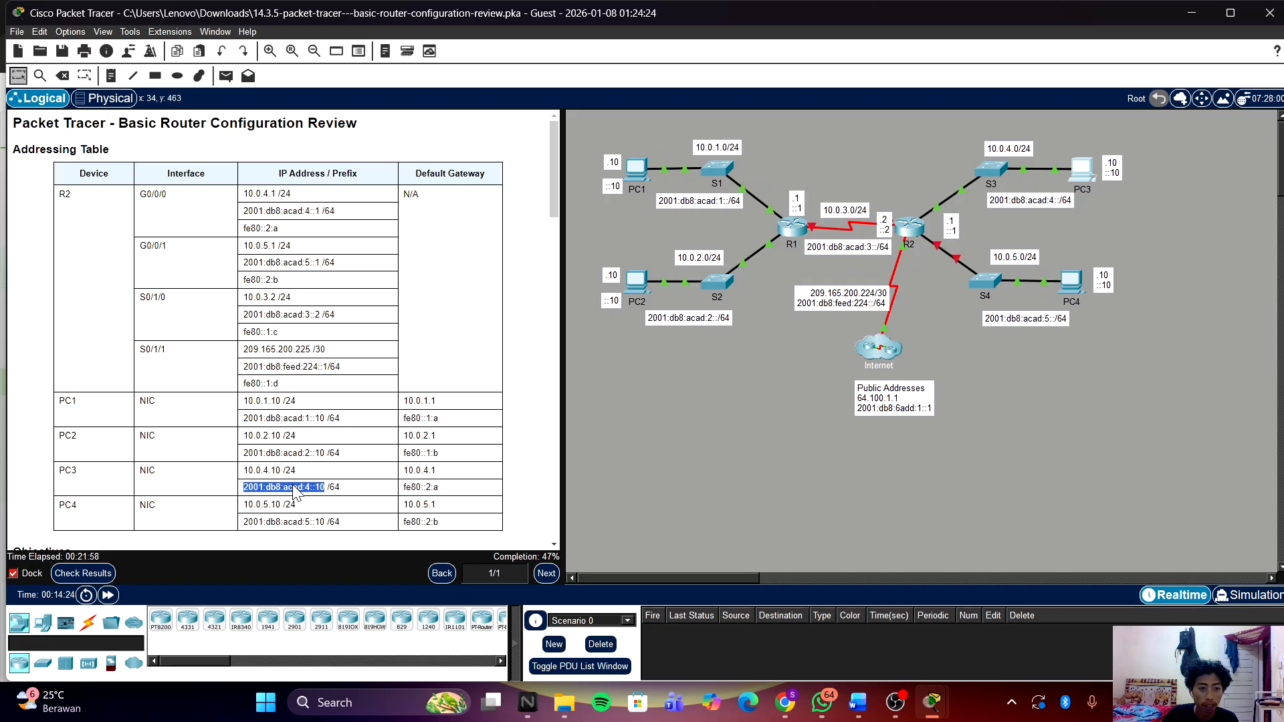
click(1082, 167)
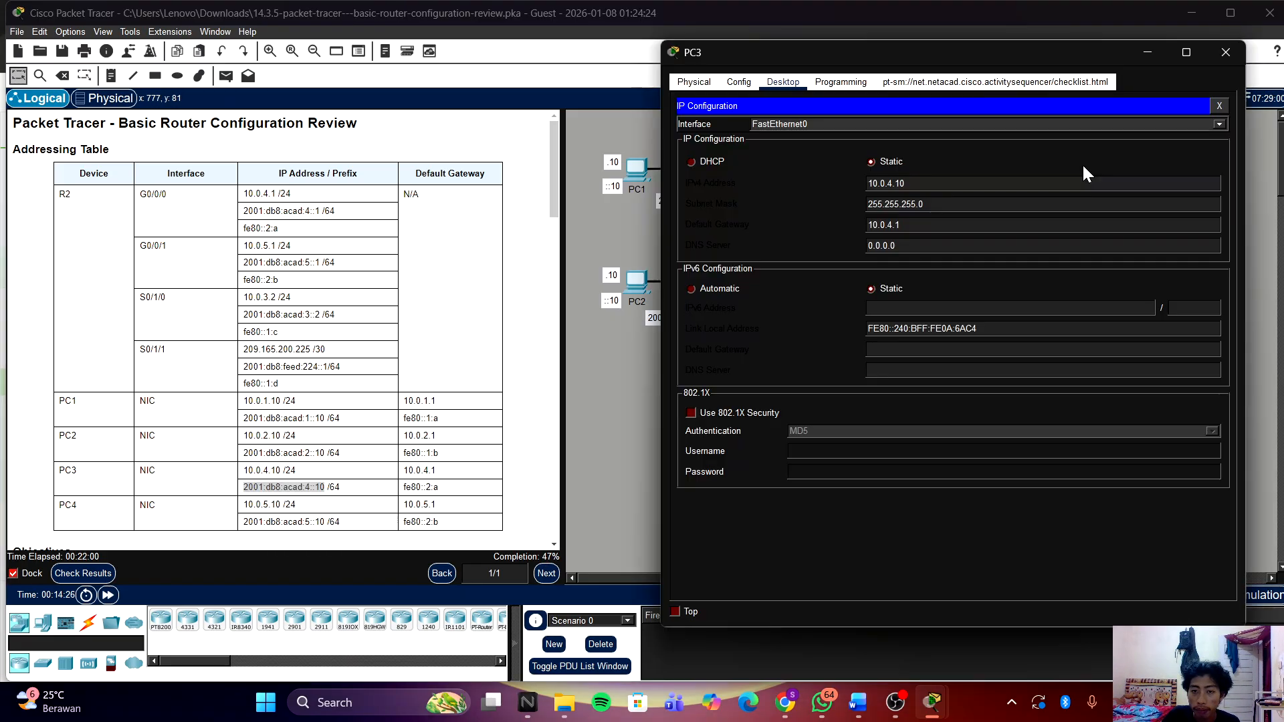
click(939, 309)
key(ctrl+v)
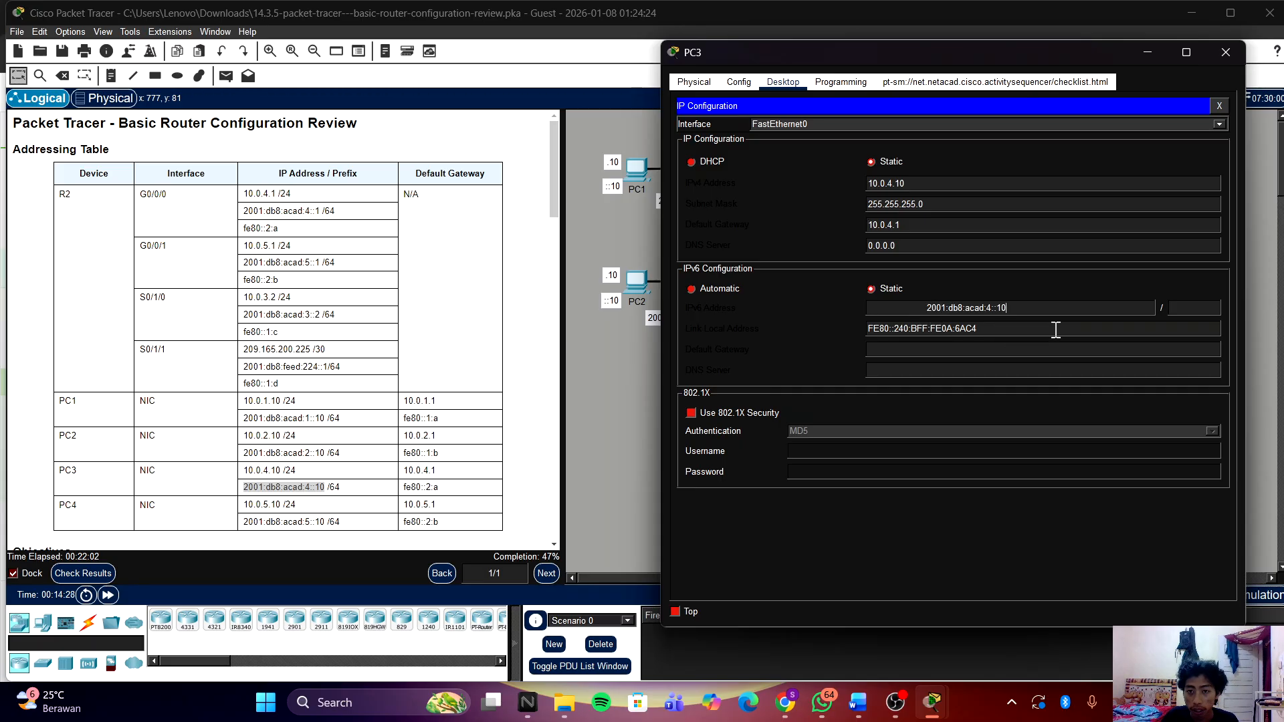
drag(927, 306, 751, 307)
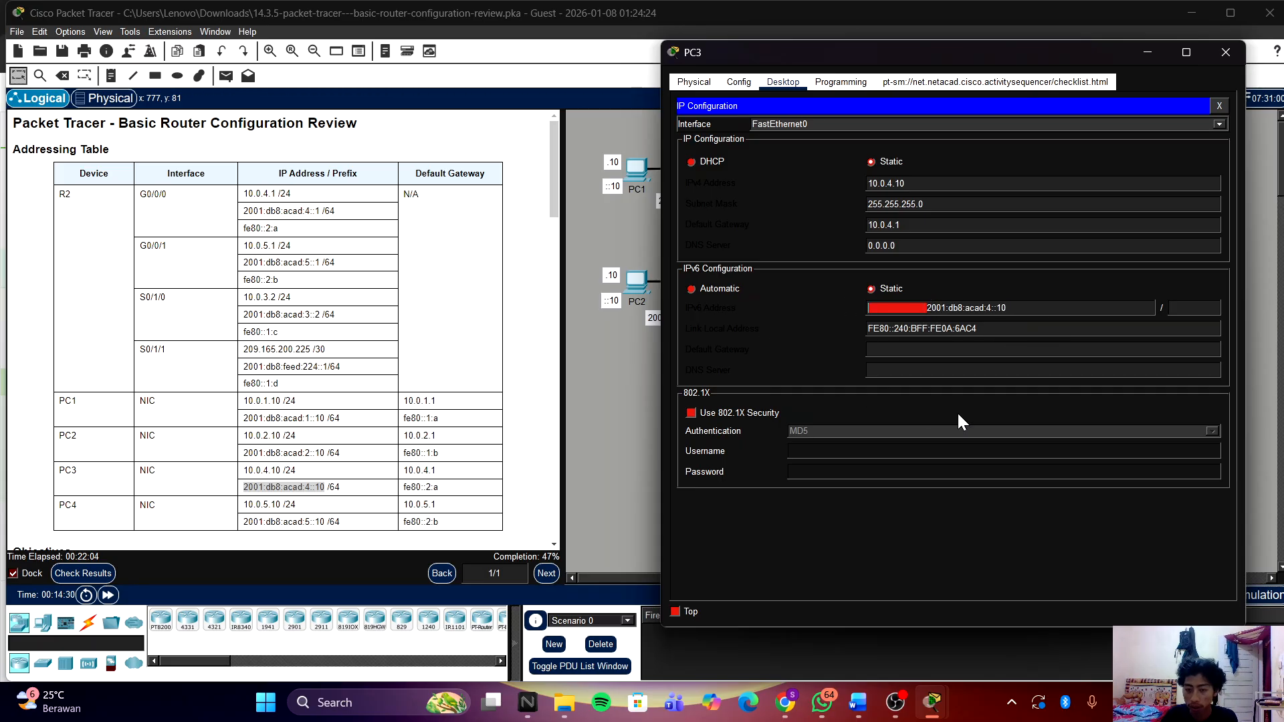
key(BackSpace)
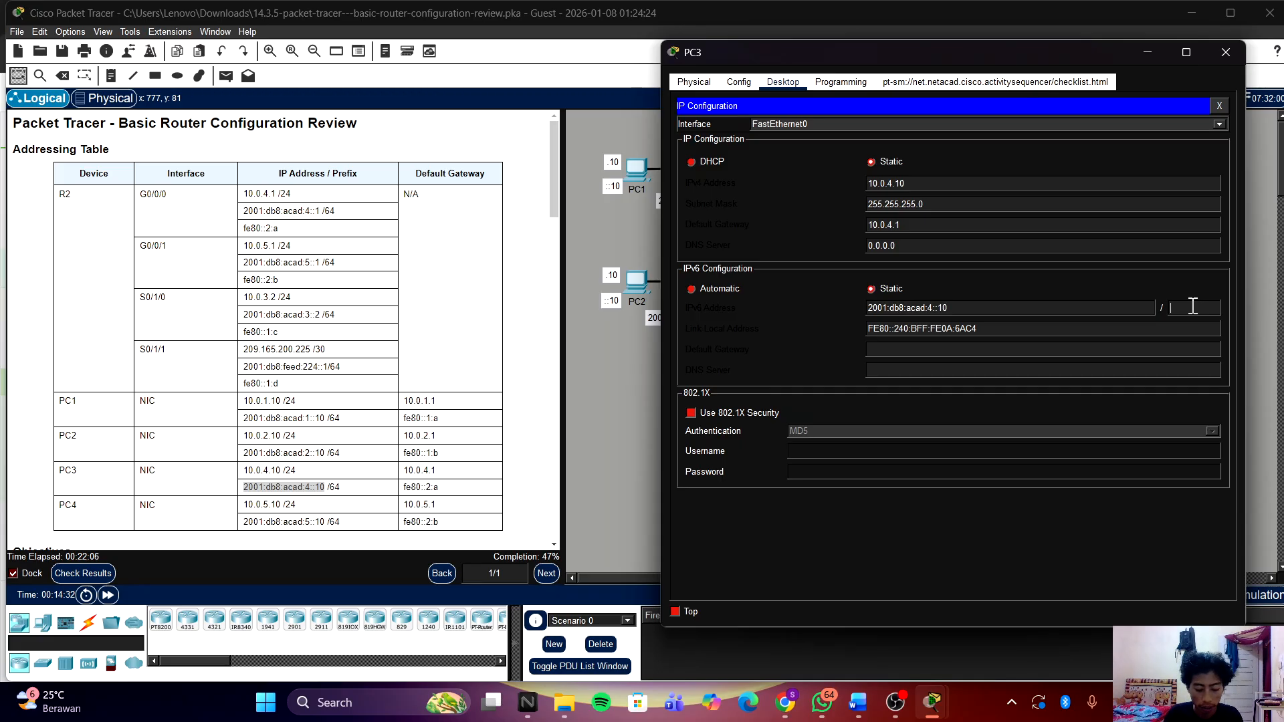
text(64)
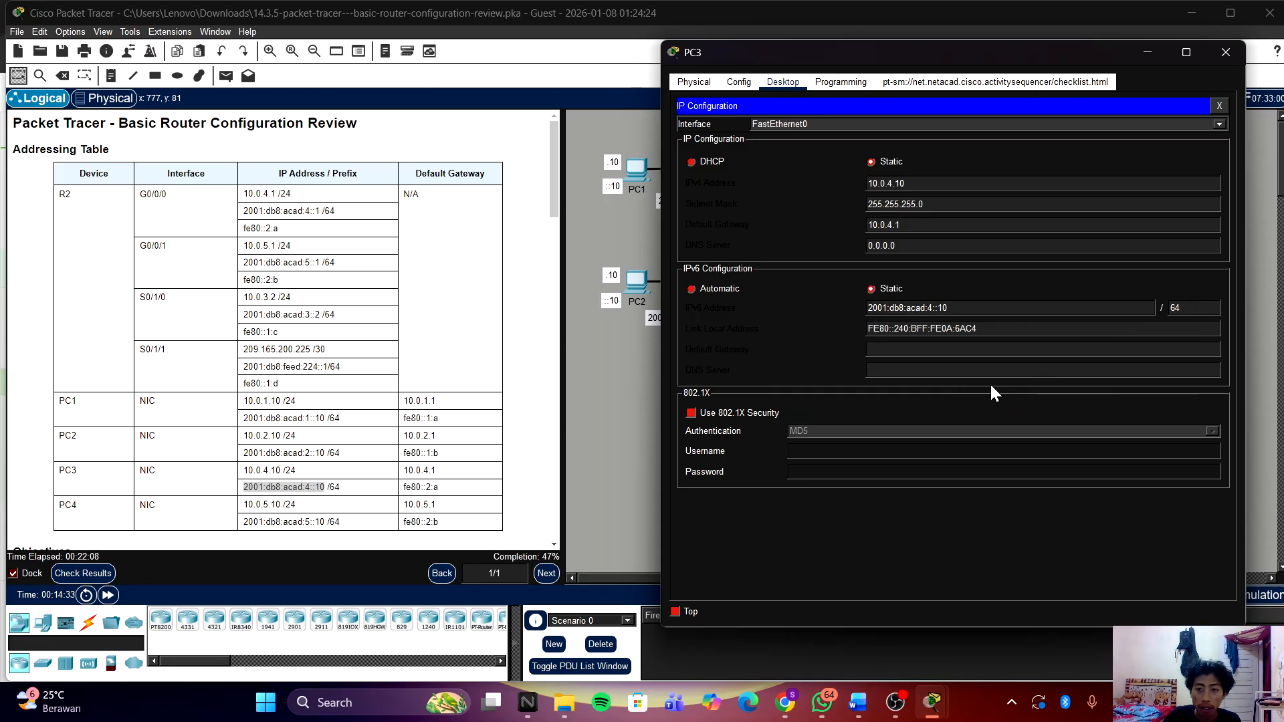
Step: Set PC3's IPv6 default gateway to fe80::2:a, copied from the addressing table
click(433, 494)
drag(401, 487, 438, 486)
right_click(440, 488)
click(461, 505)
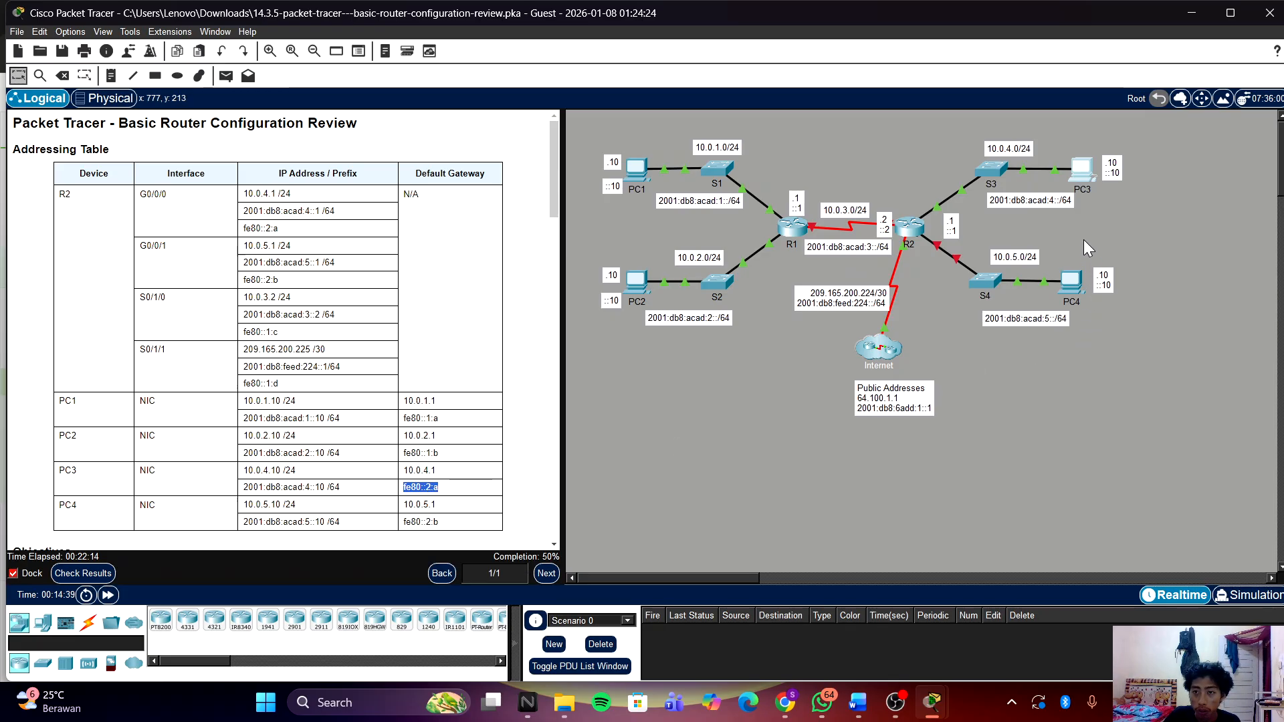
click(1082, 176)
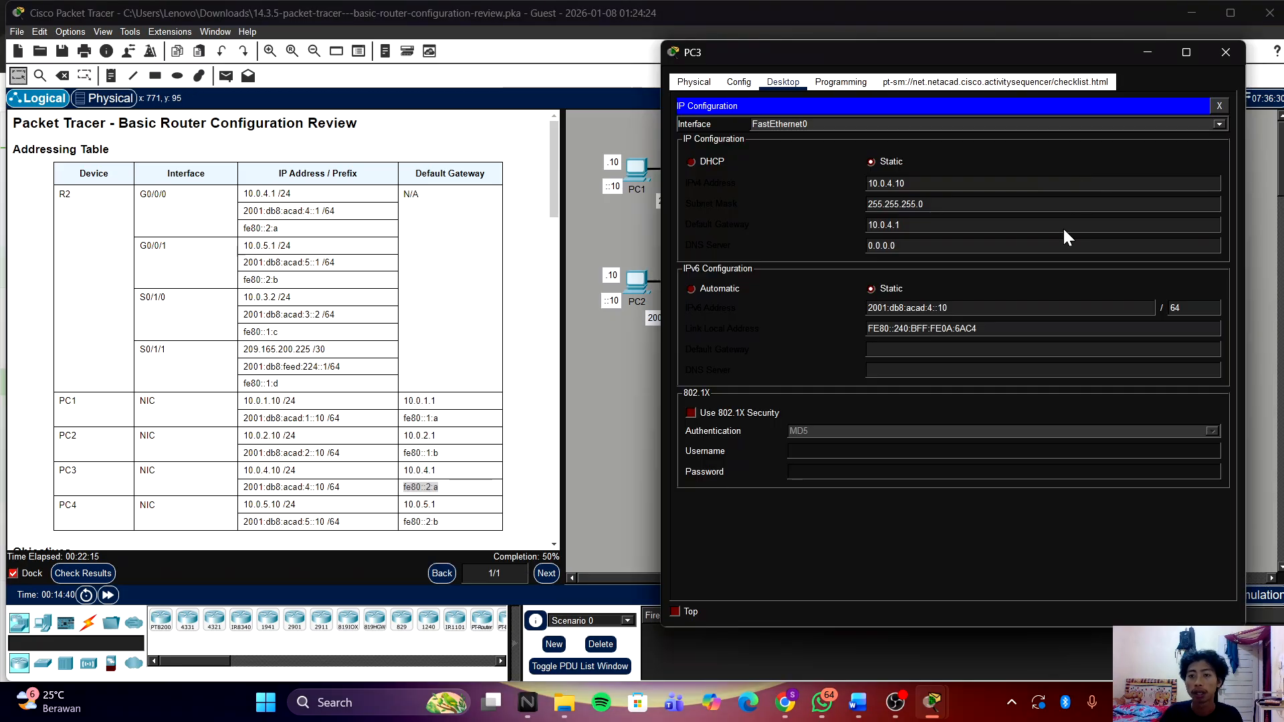
click(983, 353)
key(ctrl+v)
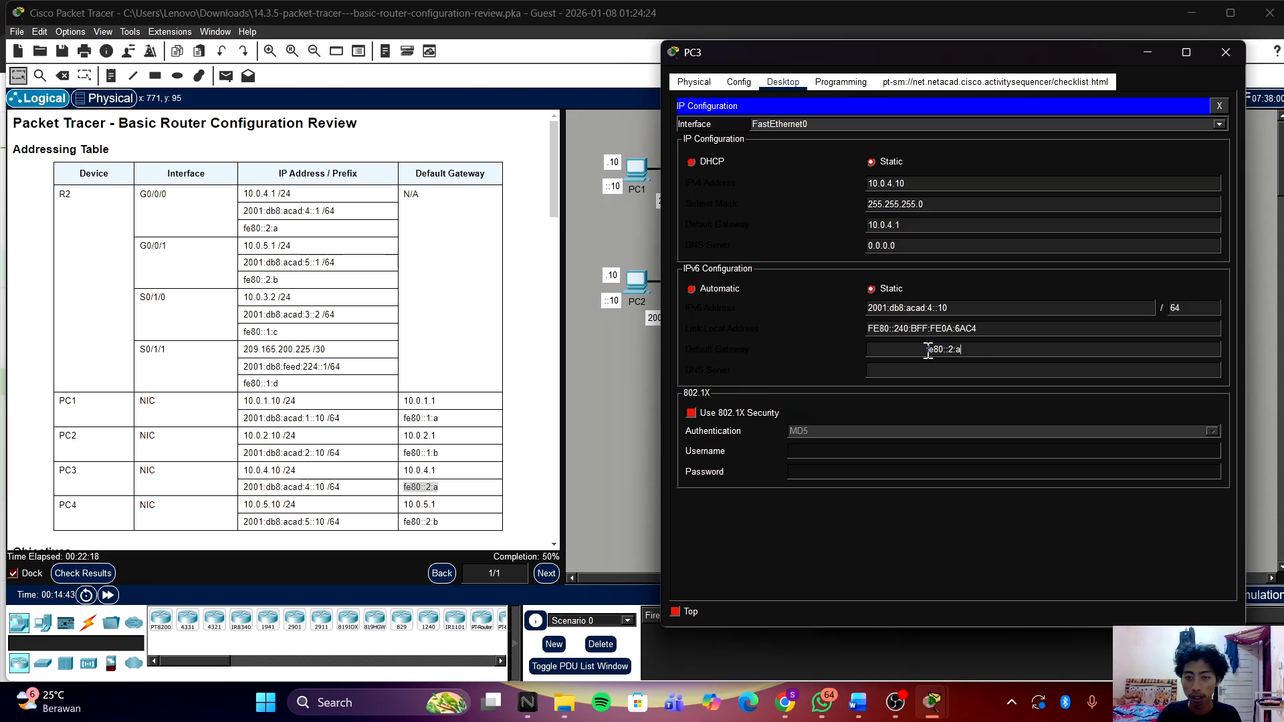
key(BackSpace)
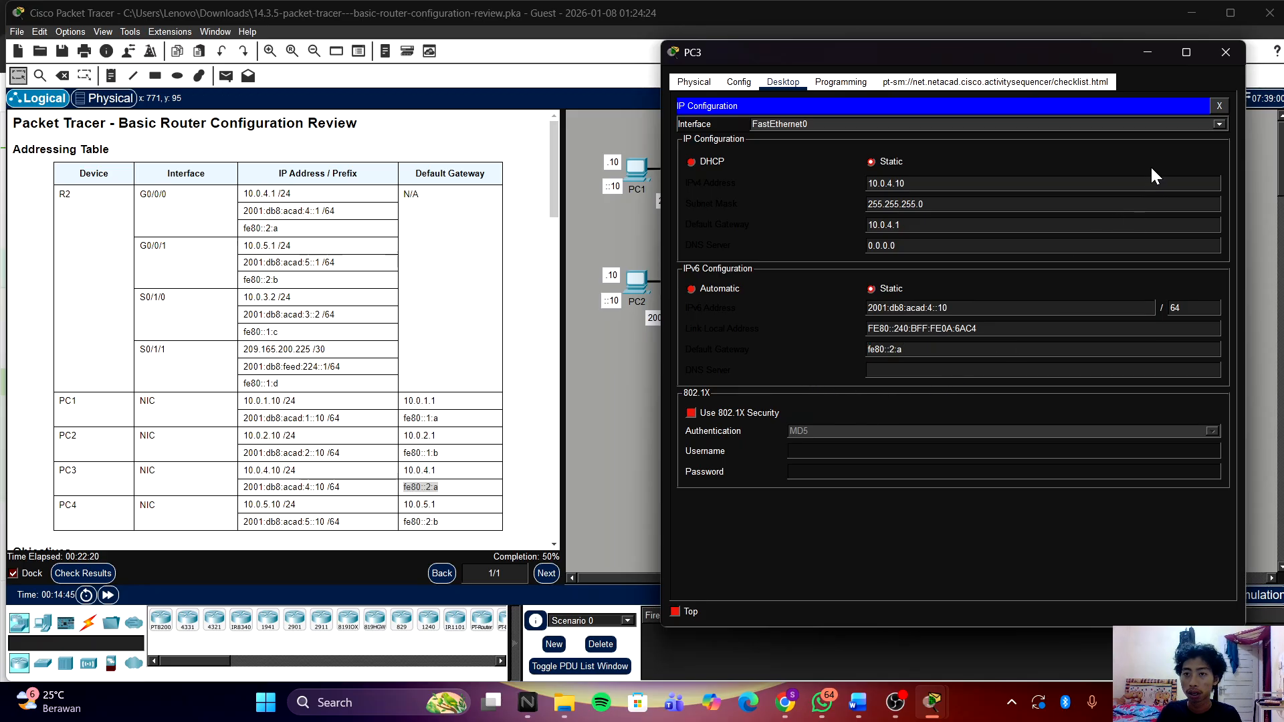
Step: Close PC3's window and open PC4's IP Configuration
click(1222, 53)
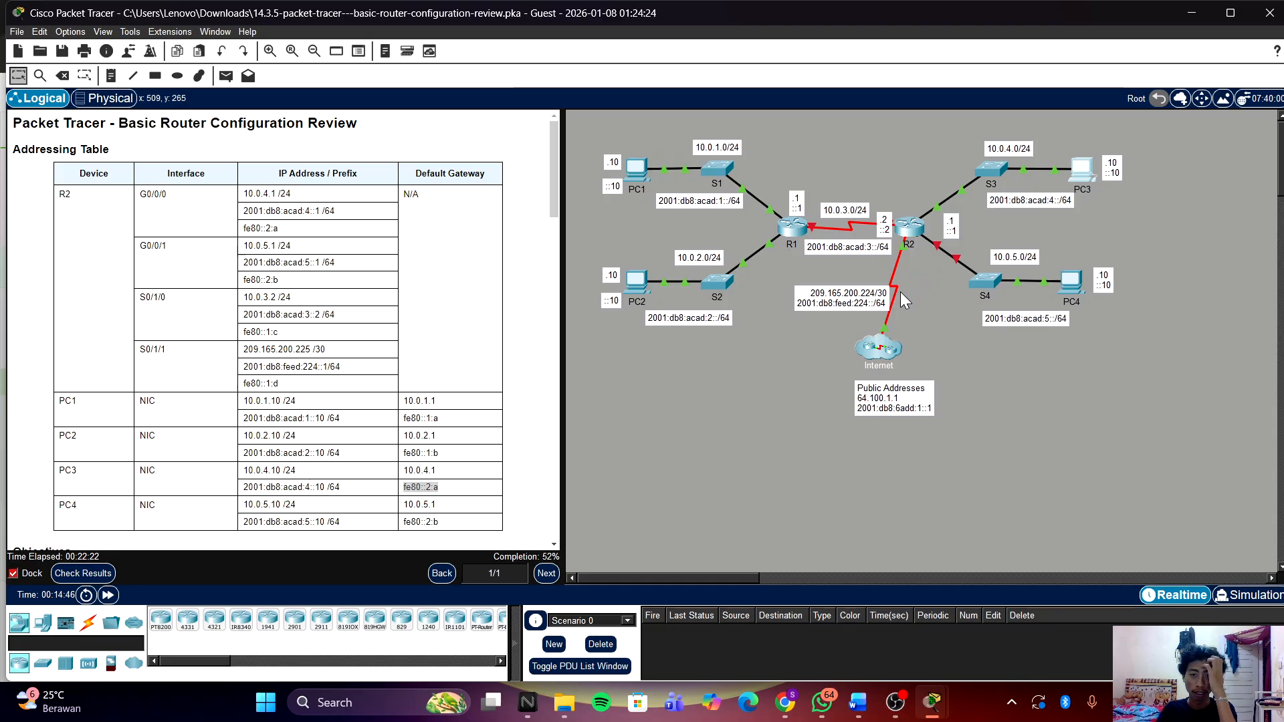
click(1072, 279)
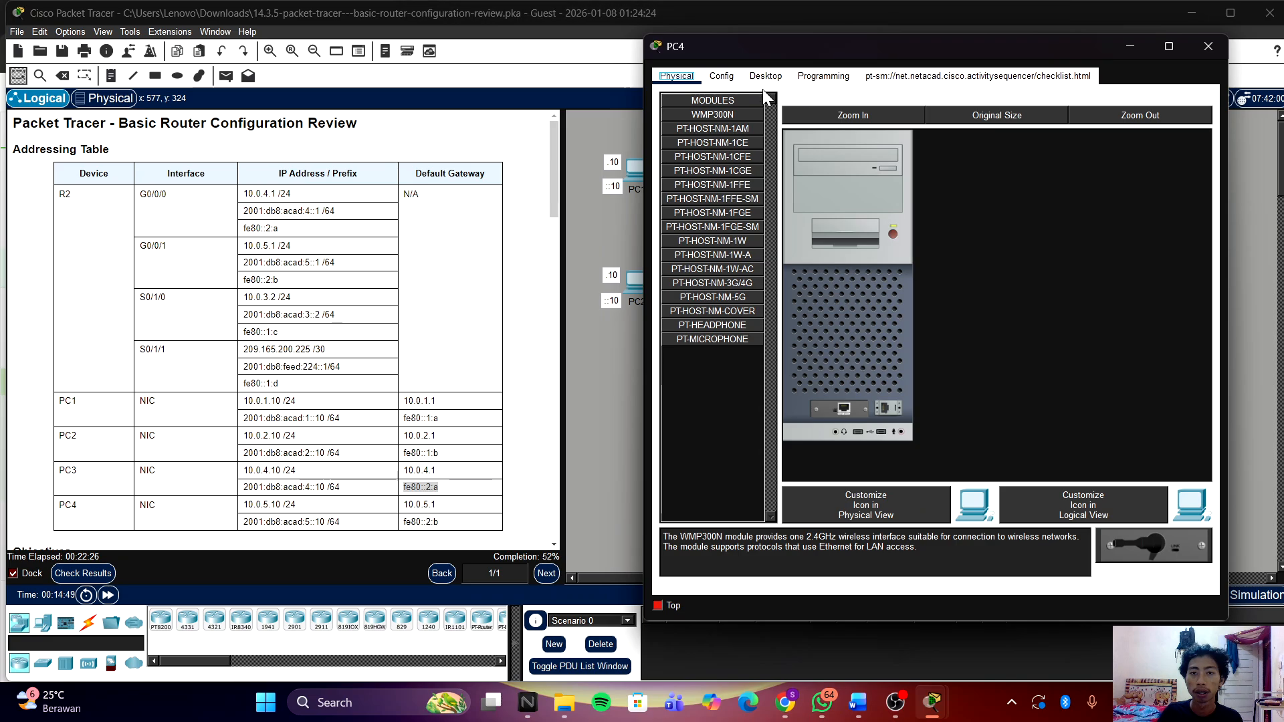
click(778, 79)
click(716, 129)
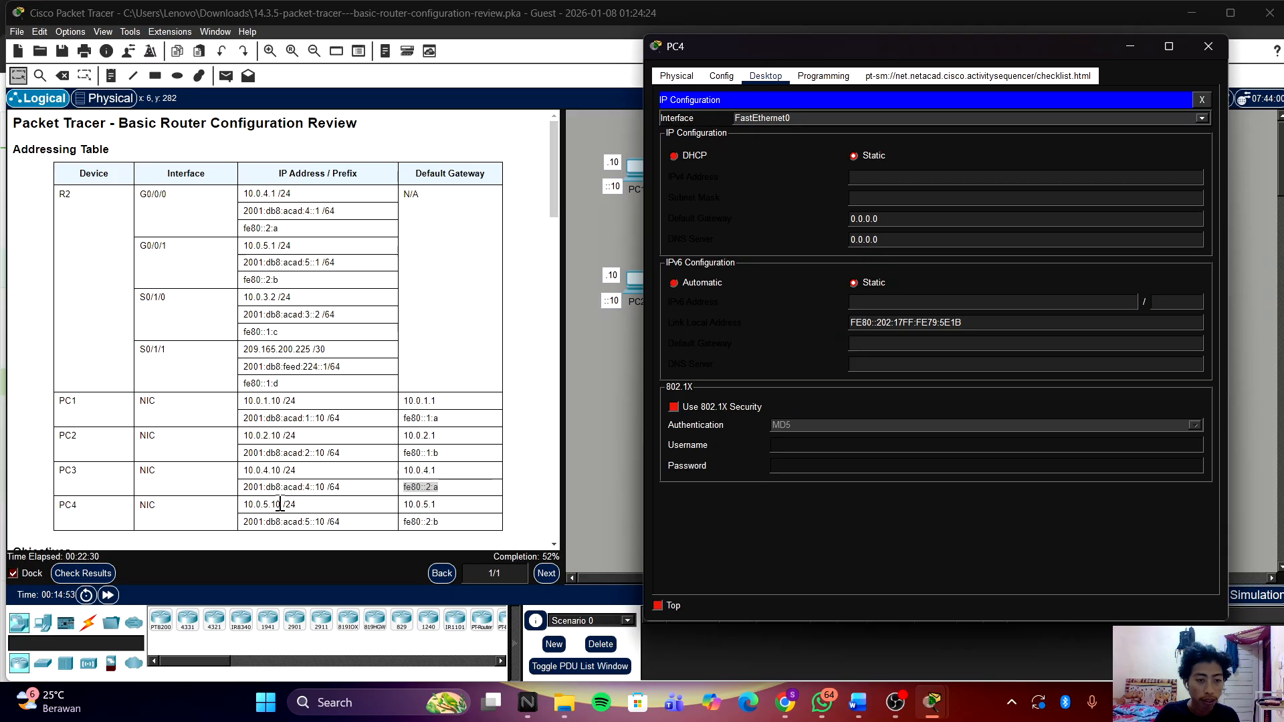
Step: Give PC4 IPv4 address 10.0.5.10 with subnet mask 255.255.255.0
click(194, 504)
right_click(266, 506)
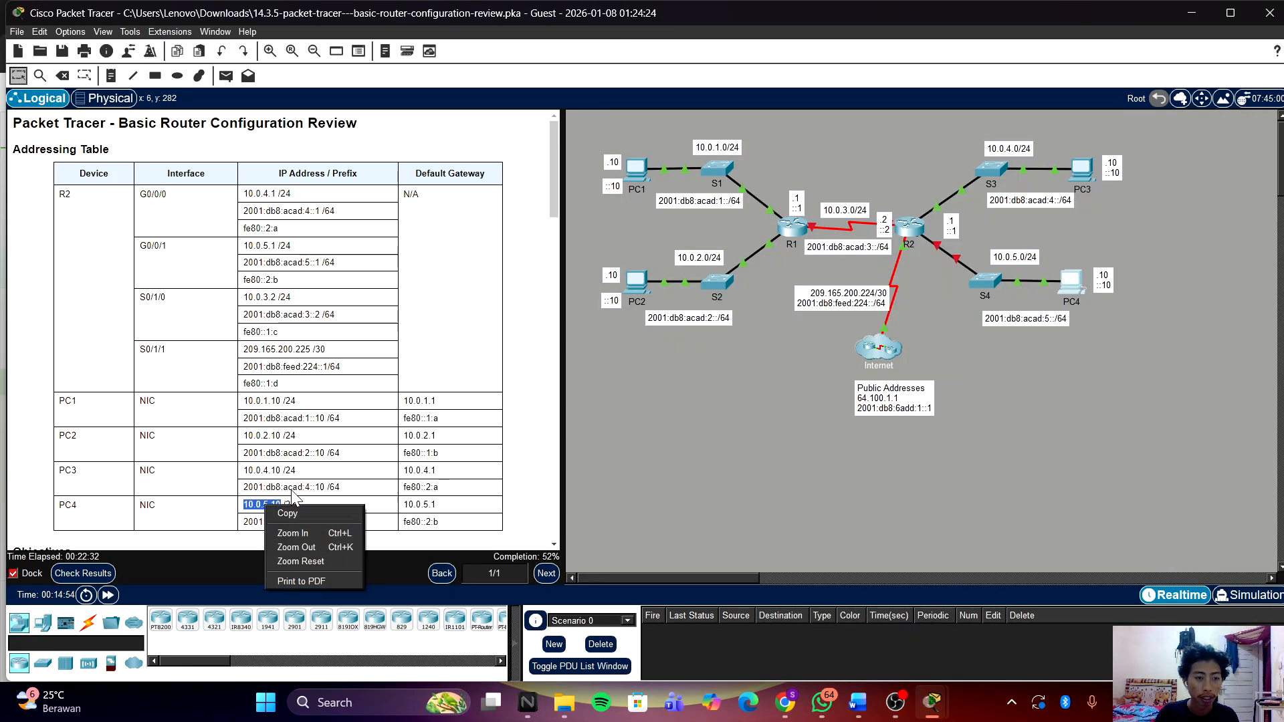
click(305, 513)
click(1071, 282)
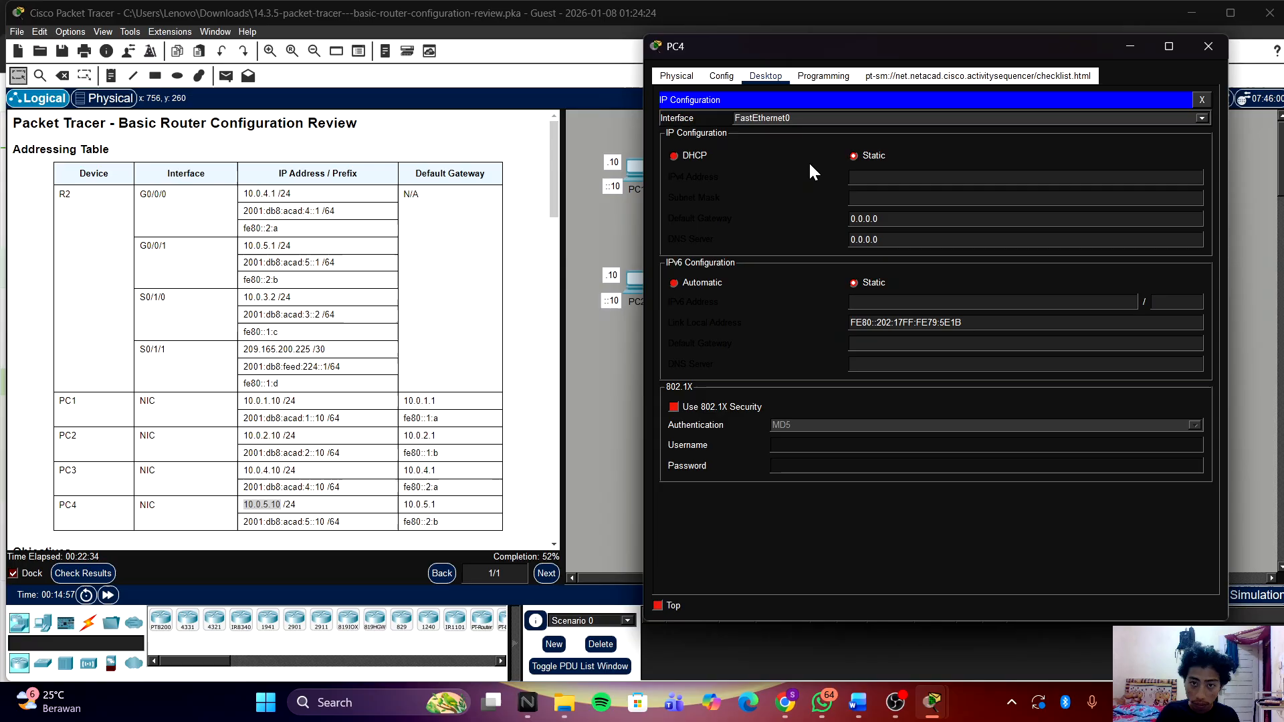
click(885, 178)
key(ctrl+v)
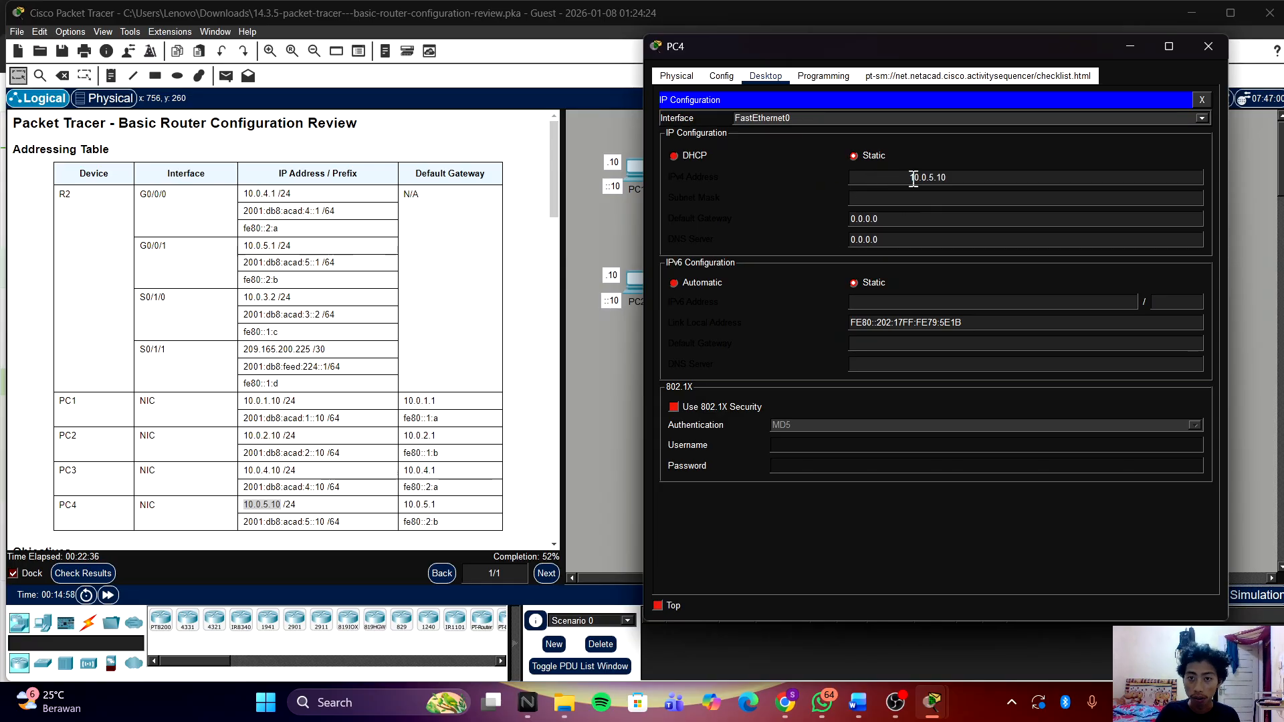
click(898, 198)
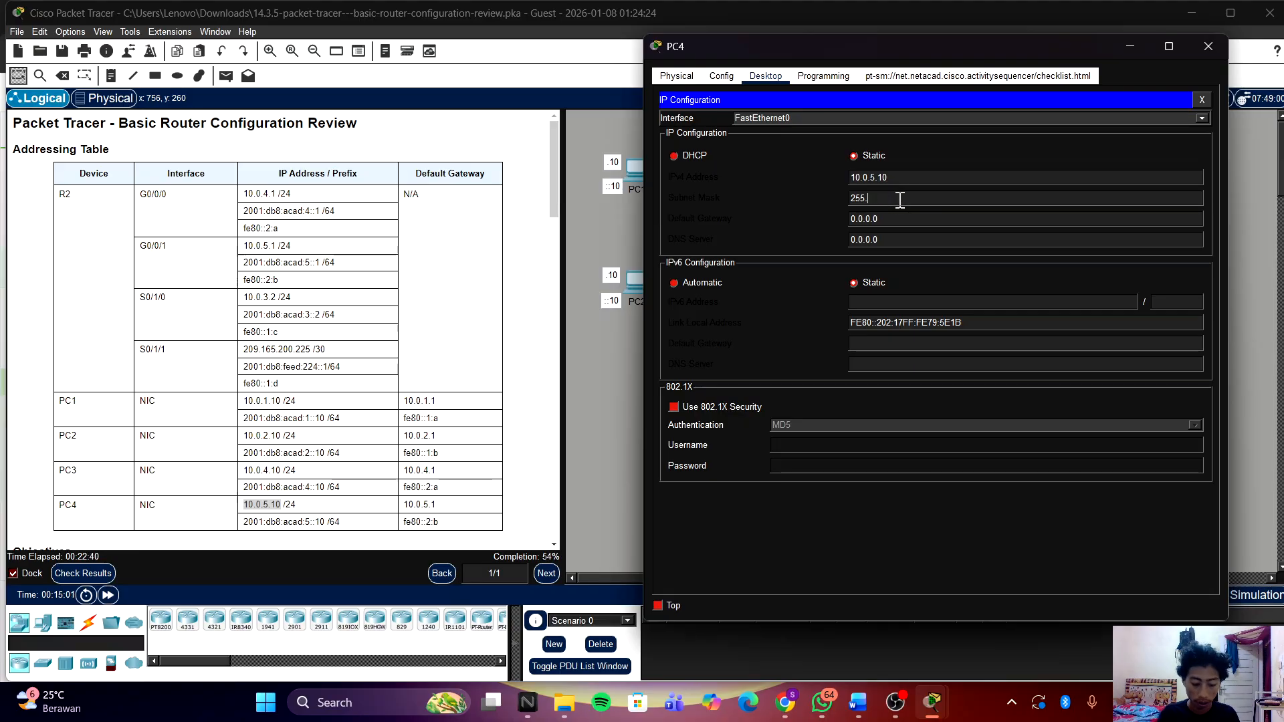
text(255.255.255)
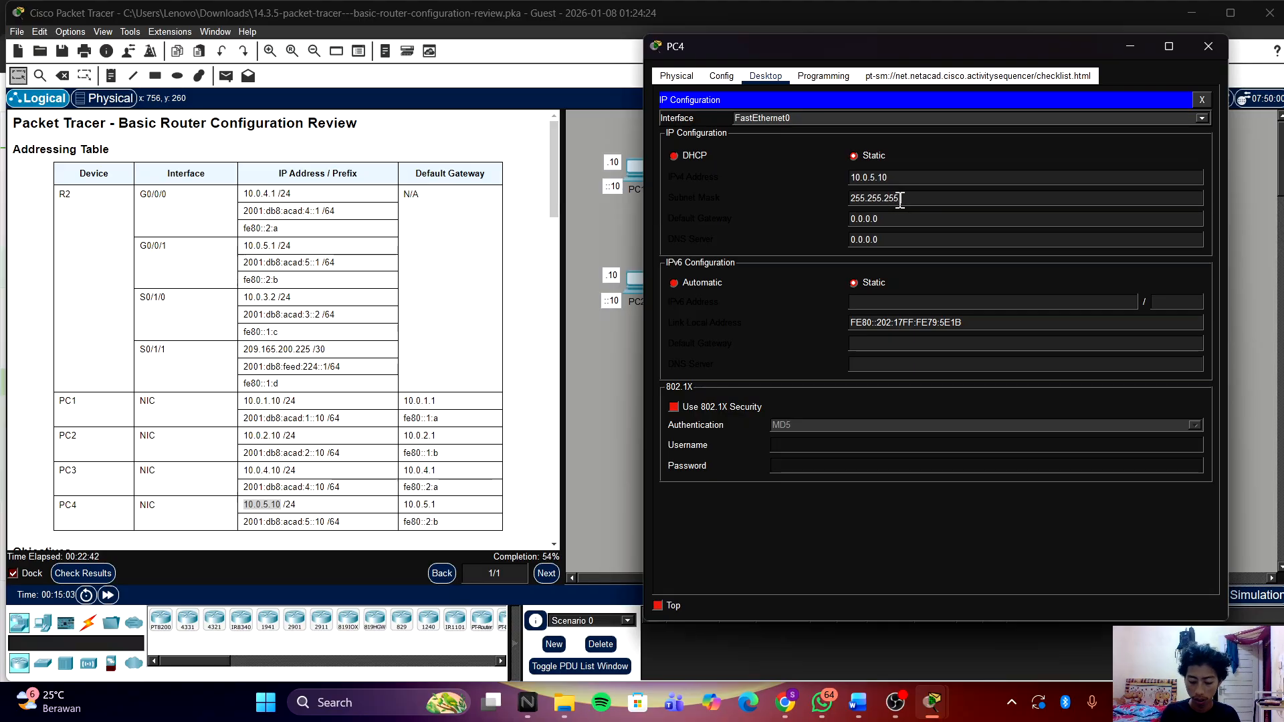
text(.0)
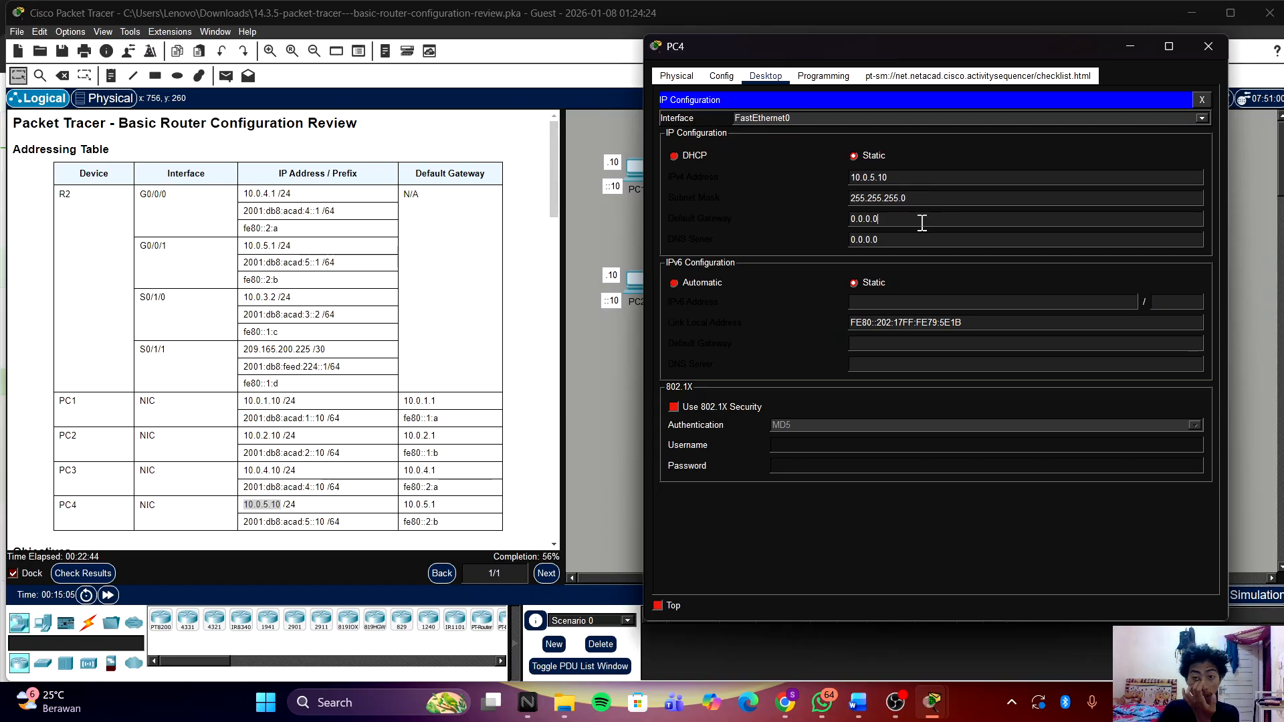
Step: Replace PC4's 0.0.0.0 default gateway with 10.0.5.1 from the addressing table
click(415, 508)
drag(399, 505, 435, 505)
right_click(444, 512)
click(446, 512)
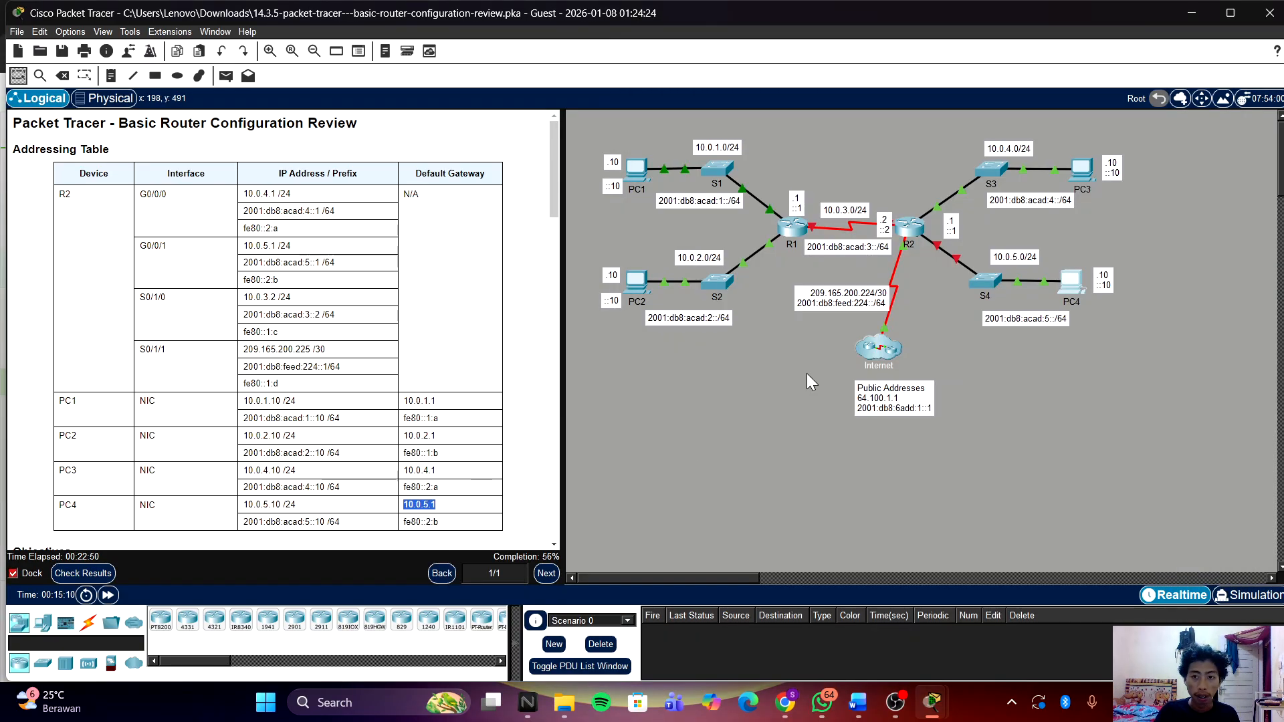
click(1070, 278)
drag(968, 215, 813, 215)
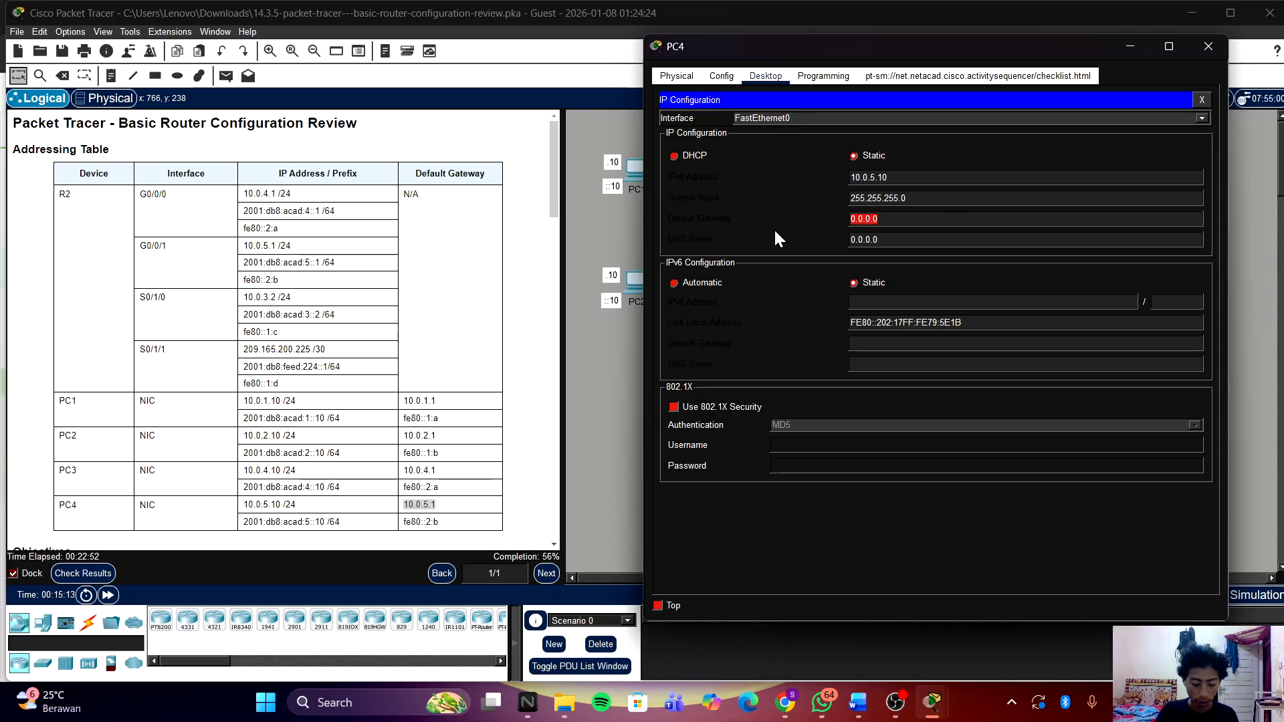
key(ctrl+v)
drag(908, 219, 804, 214)
key(BackSpace)
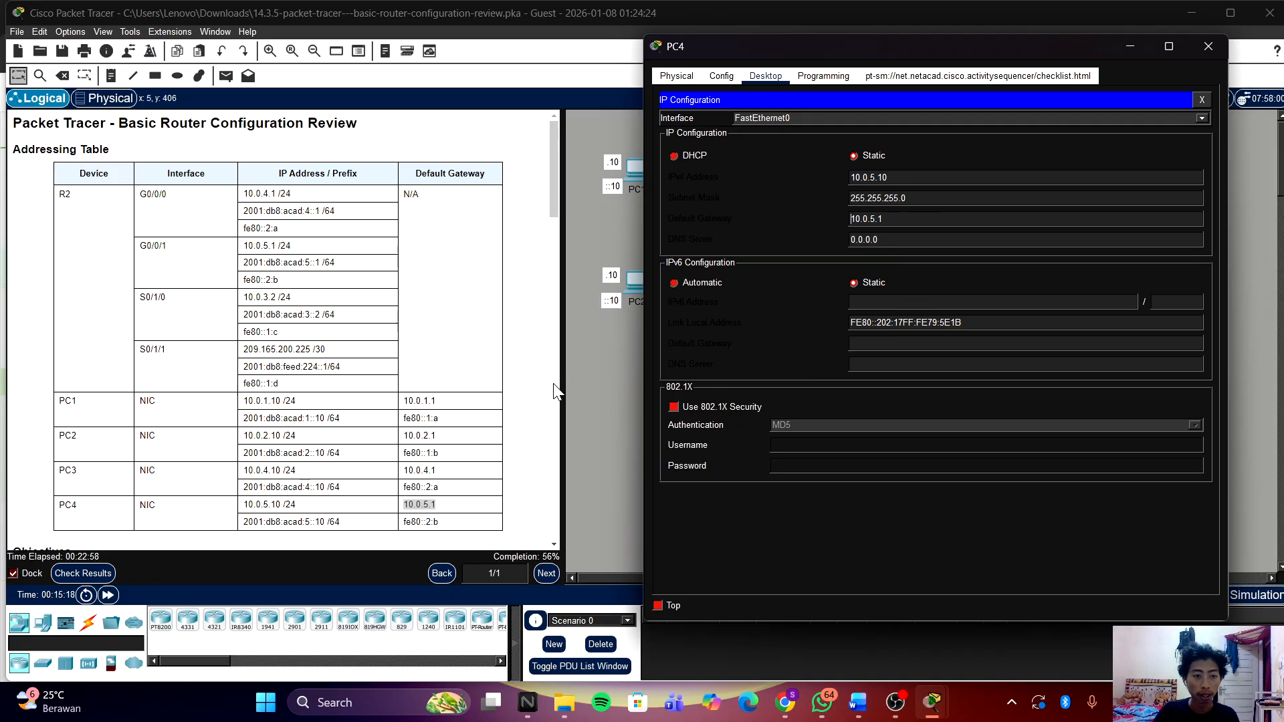
Step: Copy PC4's IPv6 gateway fe80::2:b from the addressing table
click(428, 533)
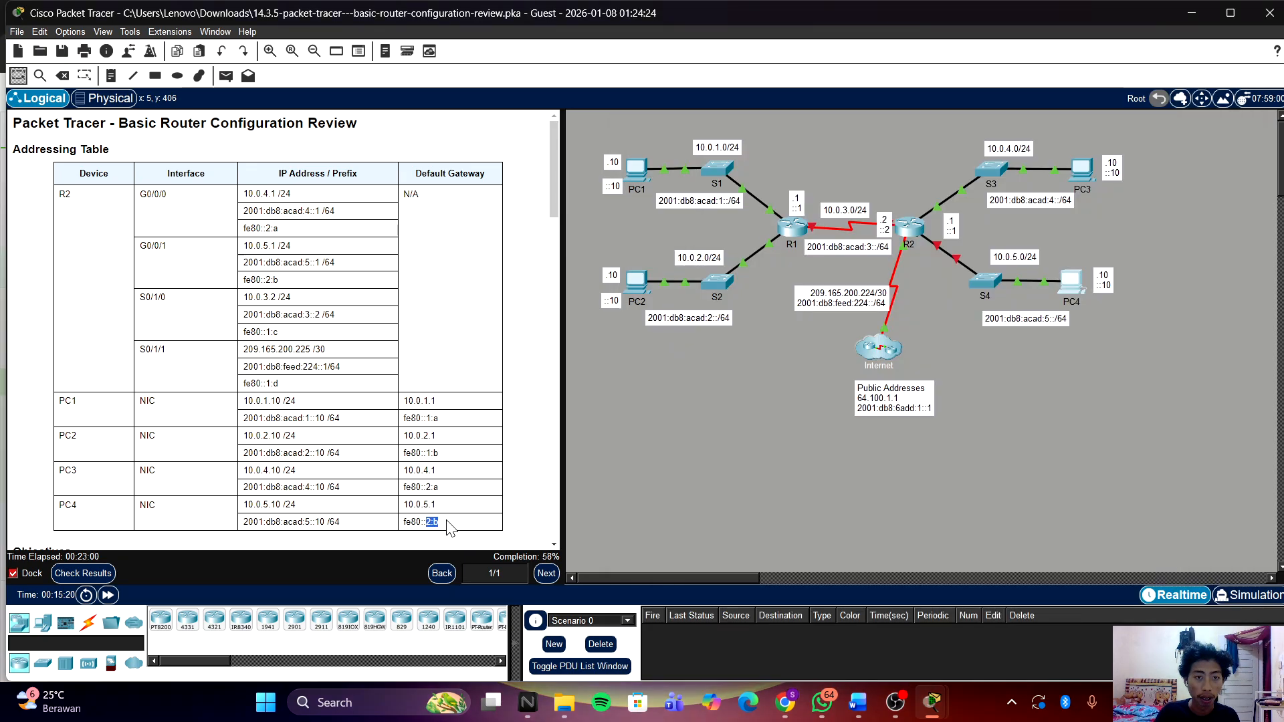
drag(444, 522, 401, 522)
right_click(417, 522)
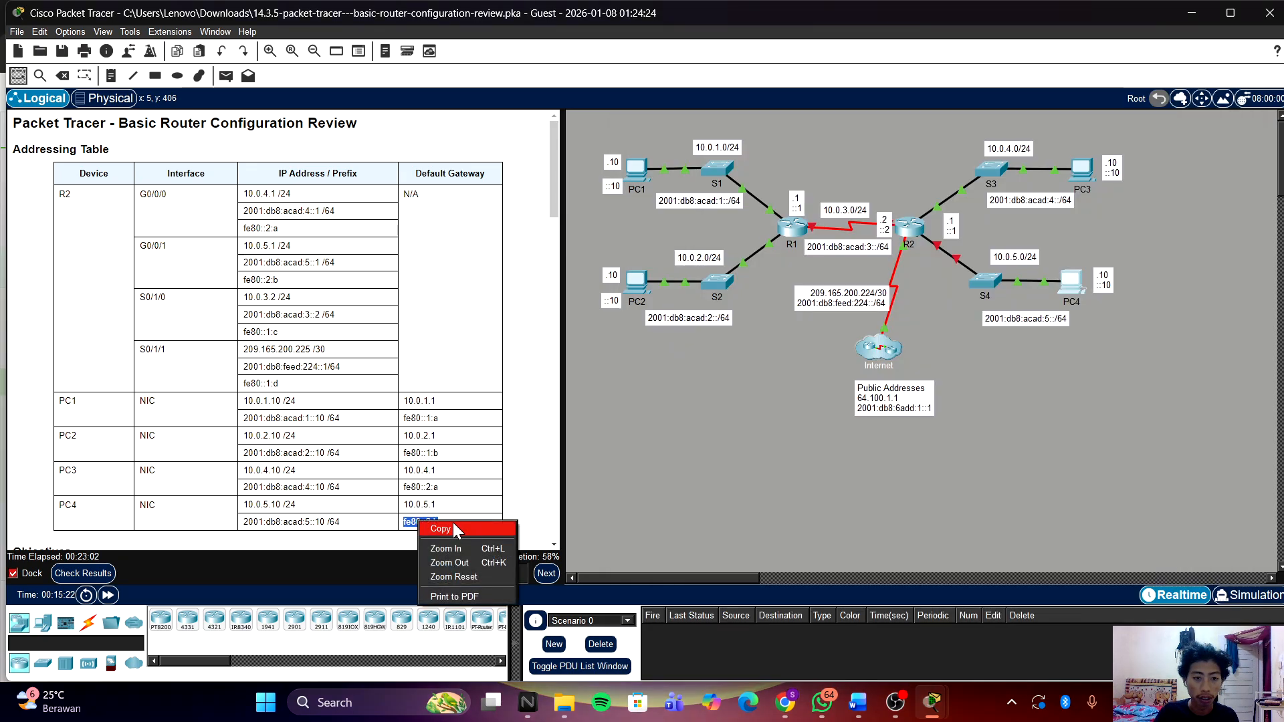
click(458, 533)
Step: Paste fe80::2:b as PC4's IPv6 default gateway, removing the leading spaces
click(1076, 289)
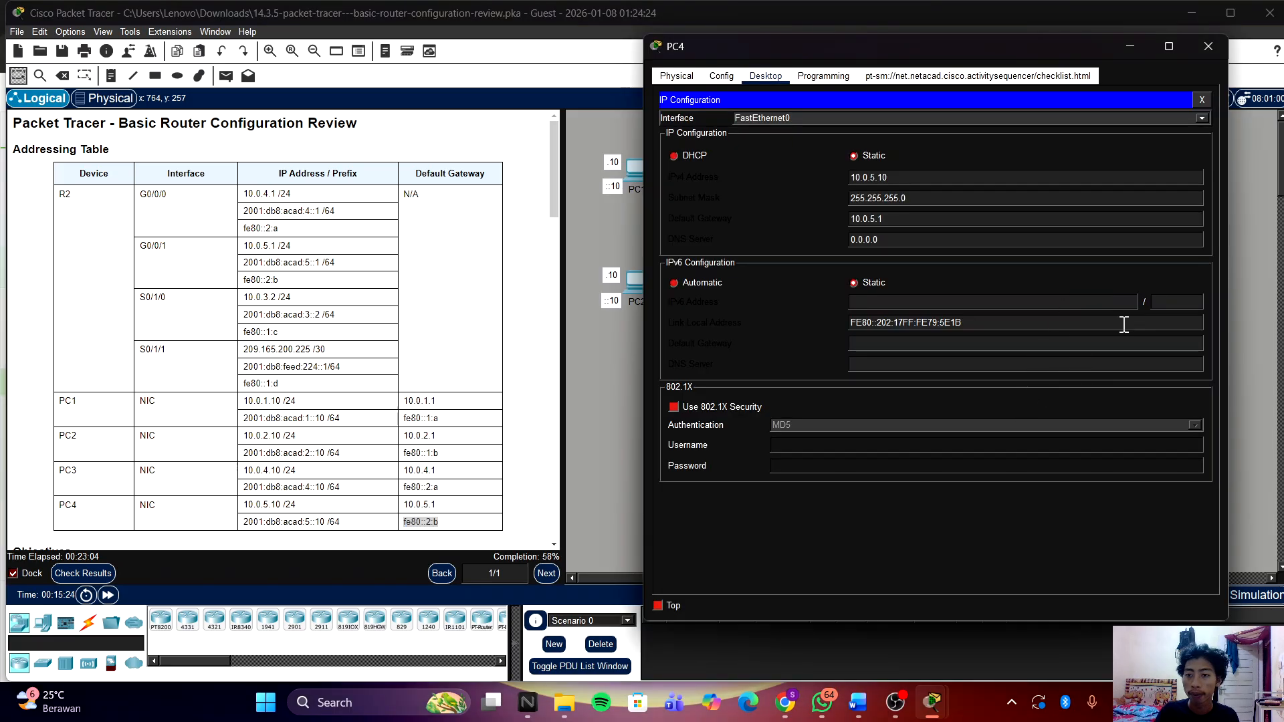
click(981, 345)
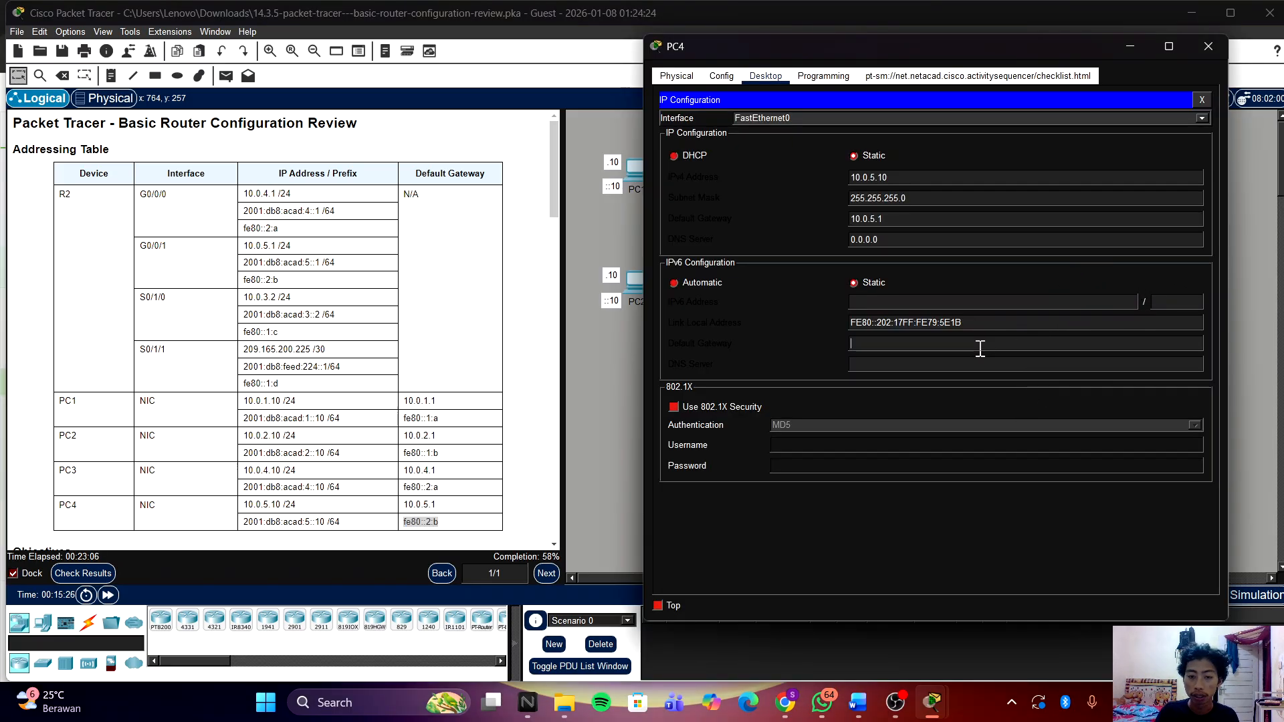
key(ctrl+v)
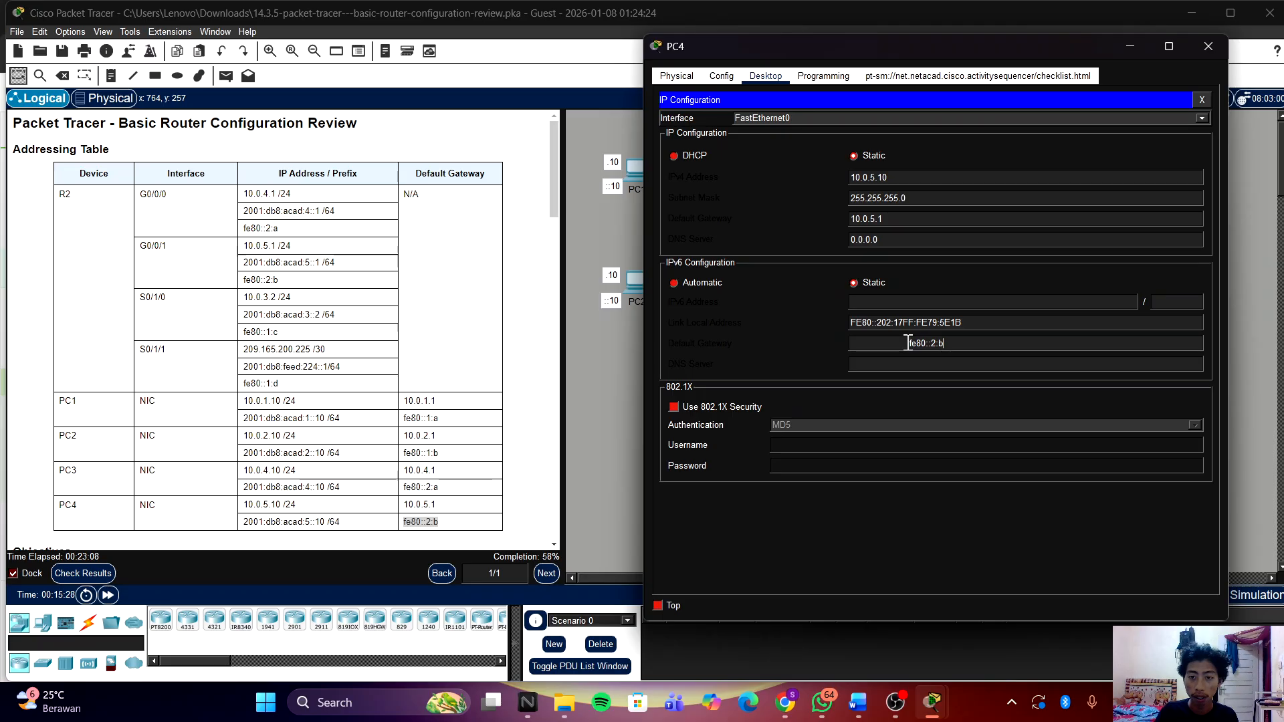
drag(907, 343, 769, 344)
key(BackSpace)
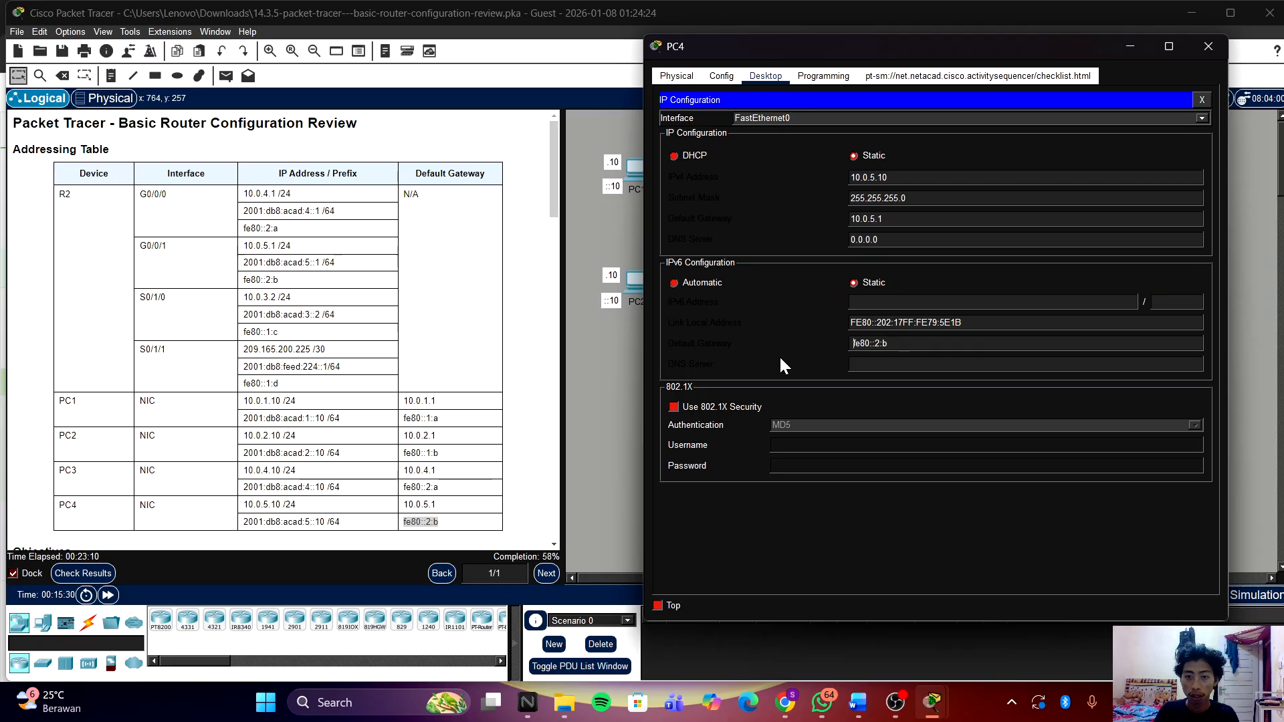
key(BackSpace)
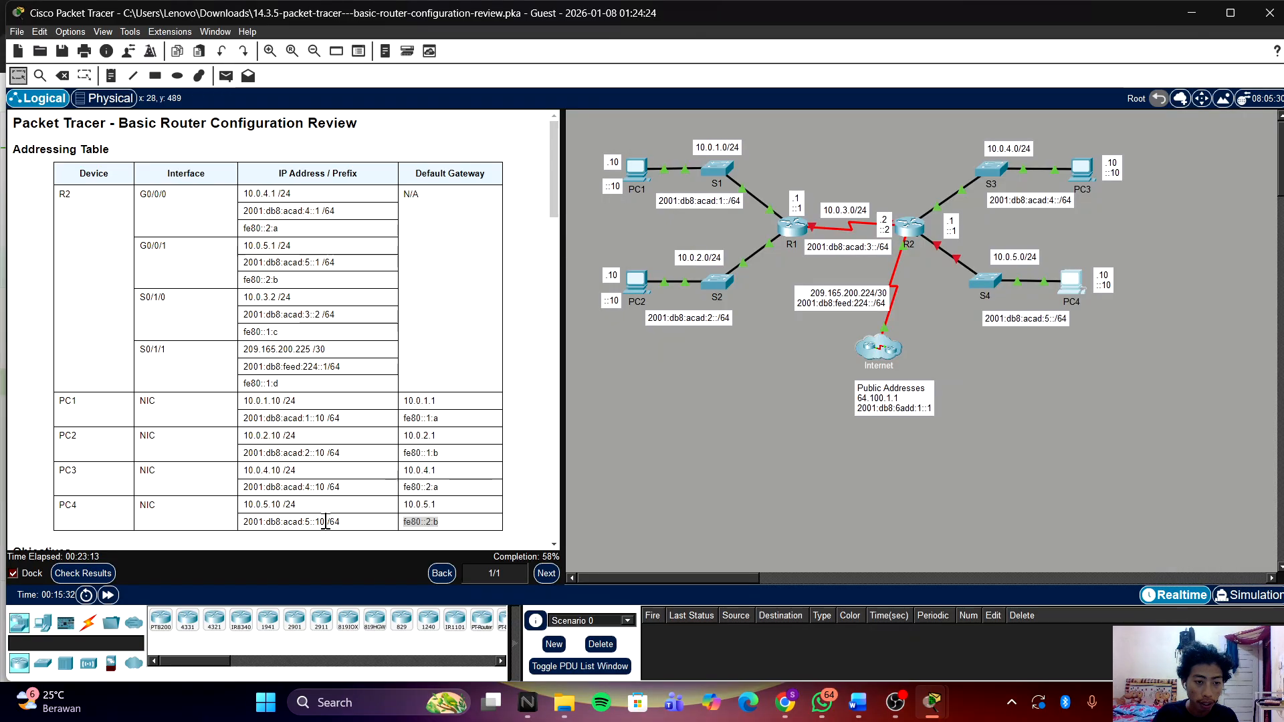
Step: Give PC4 IPv6 address 2001:db8:acad:5::10 with prefix 64, then close its window
drag(326, 522, 212, 528)
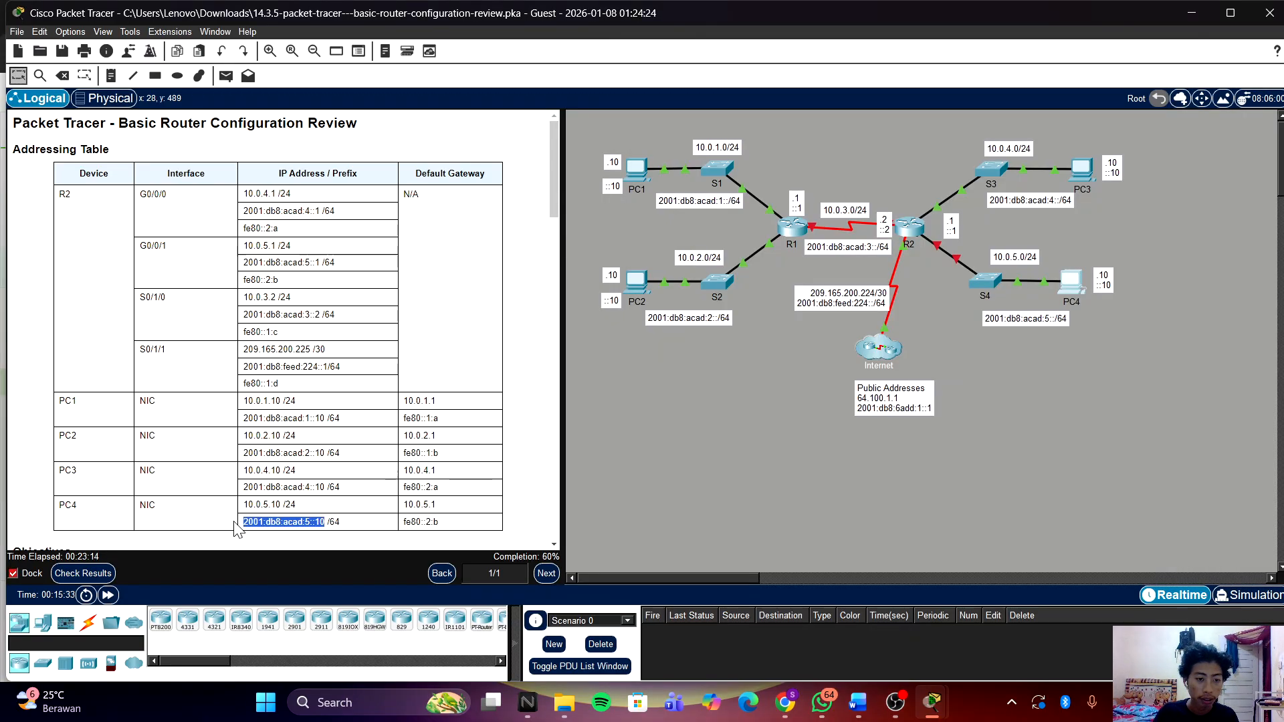
right_click(261, 521)
click(284, 530)
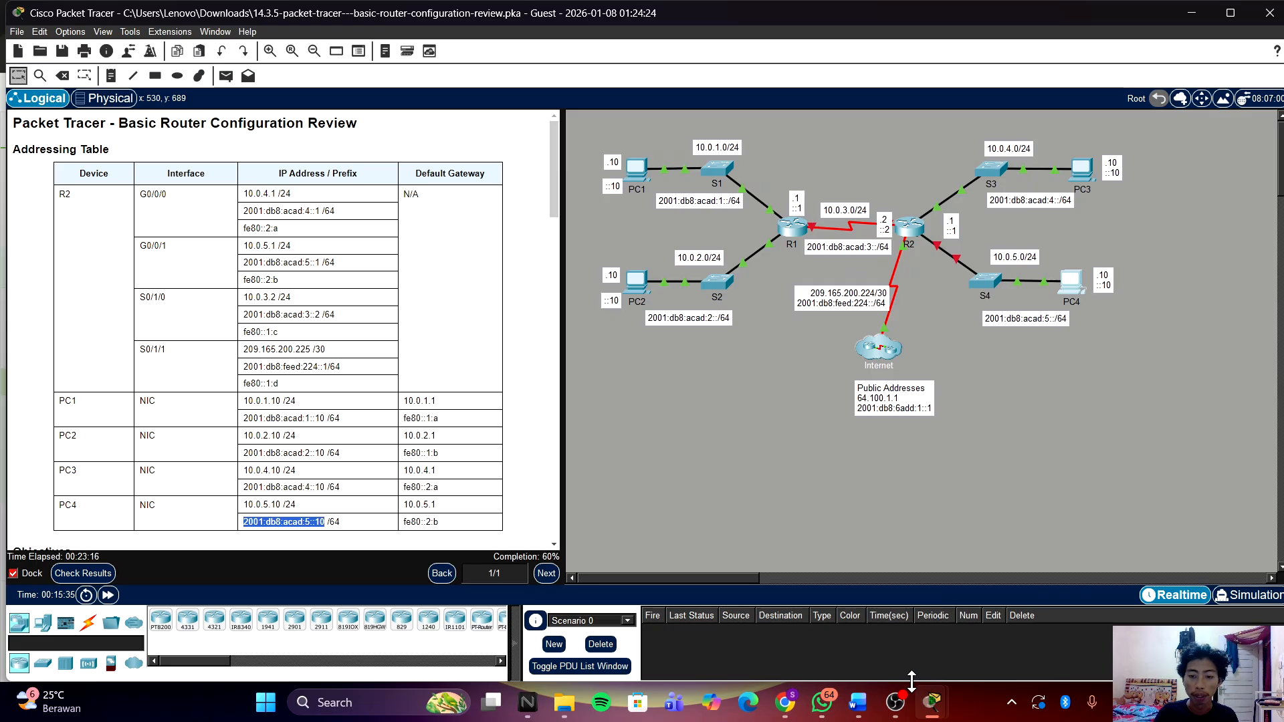
mouse_move(931, 700)
click(1057, 611)
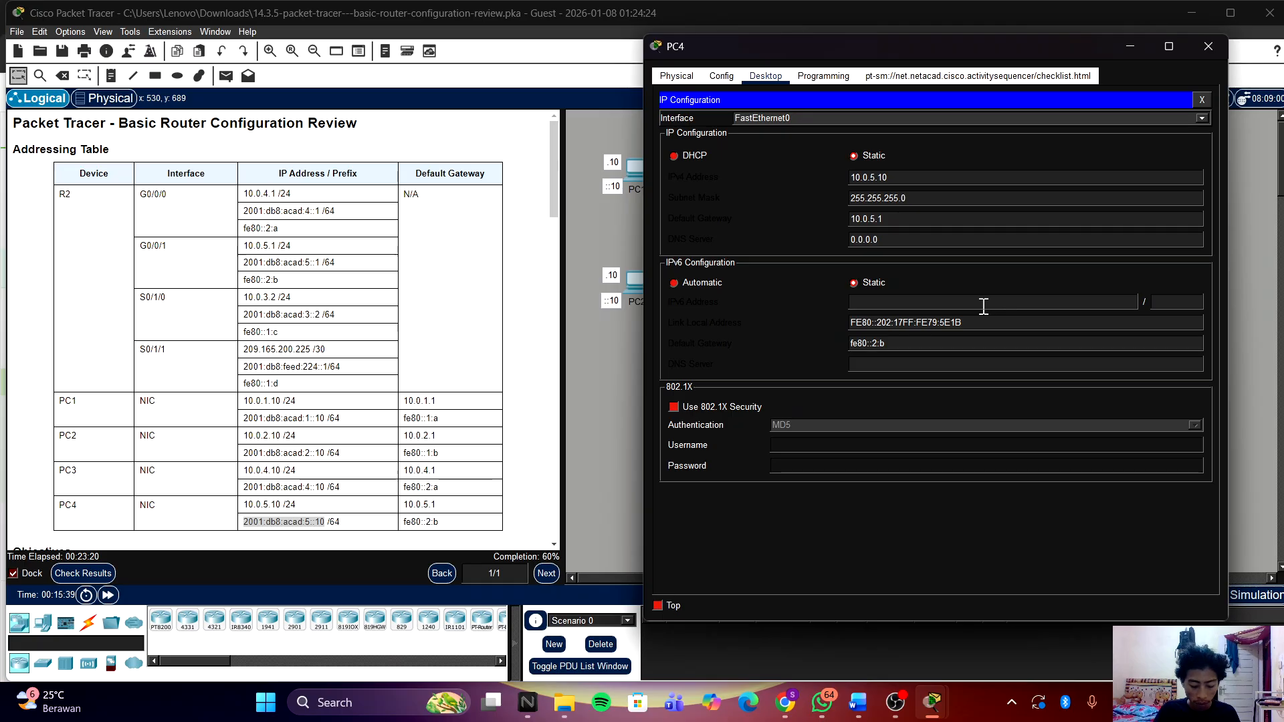
key(ctrl+v)
key(ctrl+a)
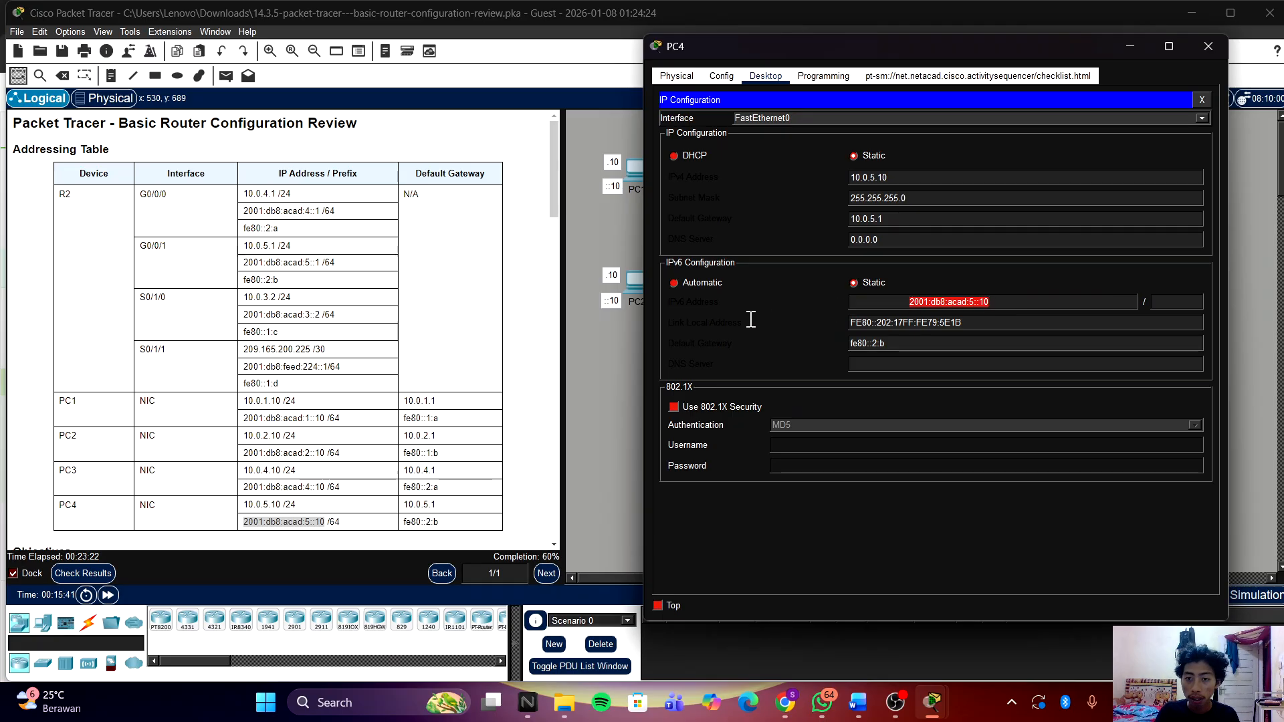
key(Home)
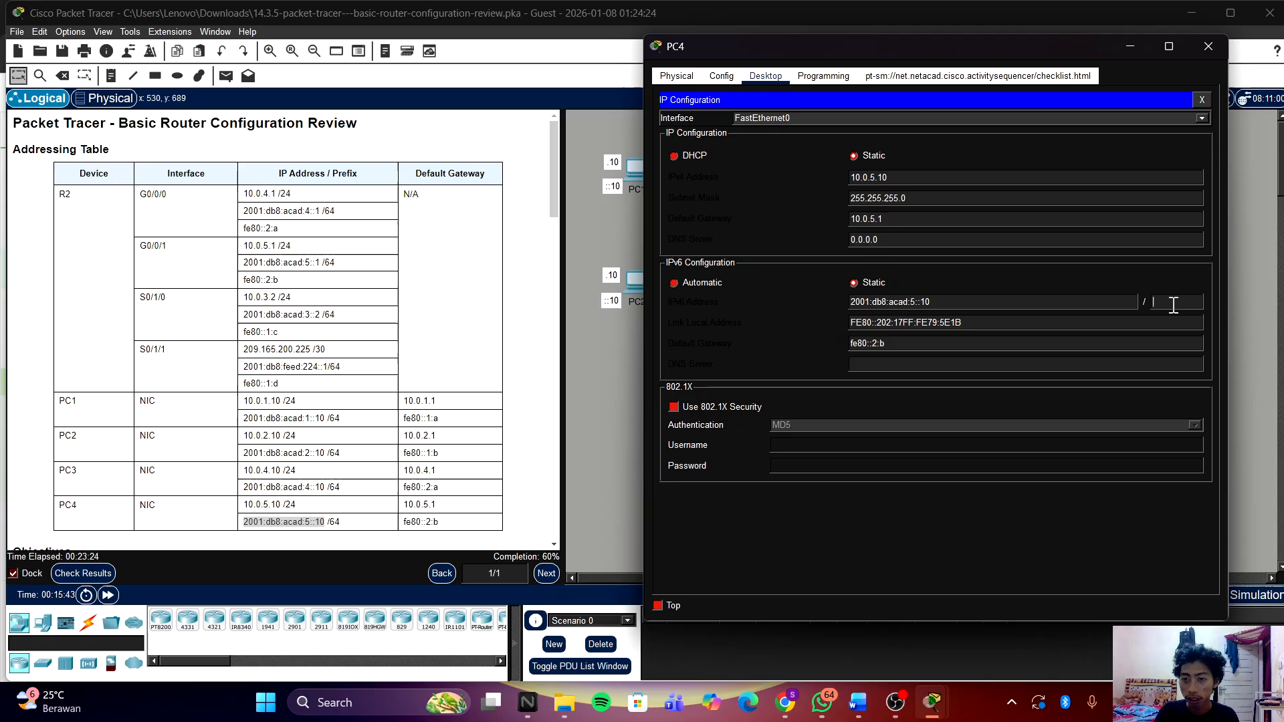
click(1201, 301)
text(64)
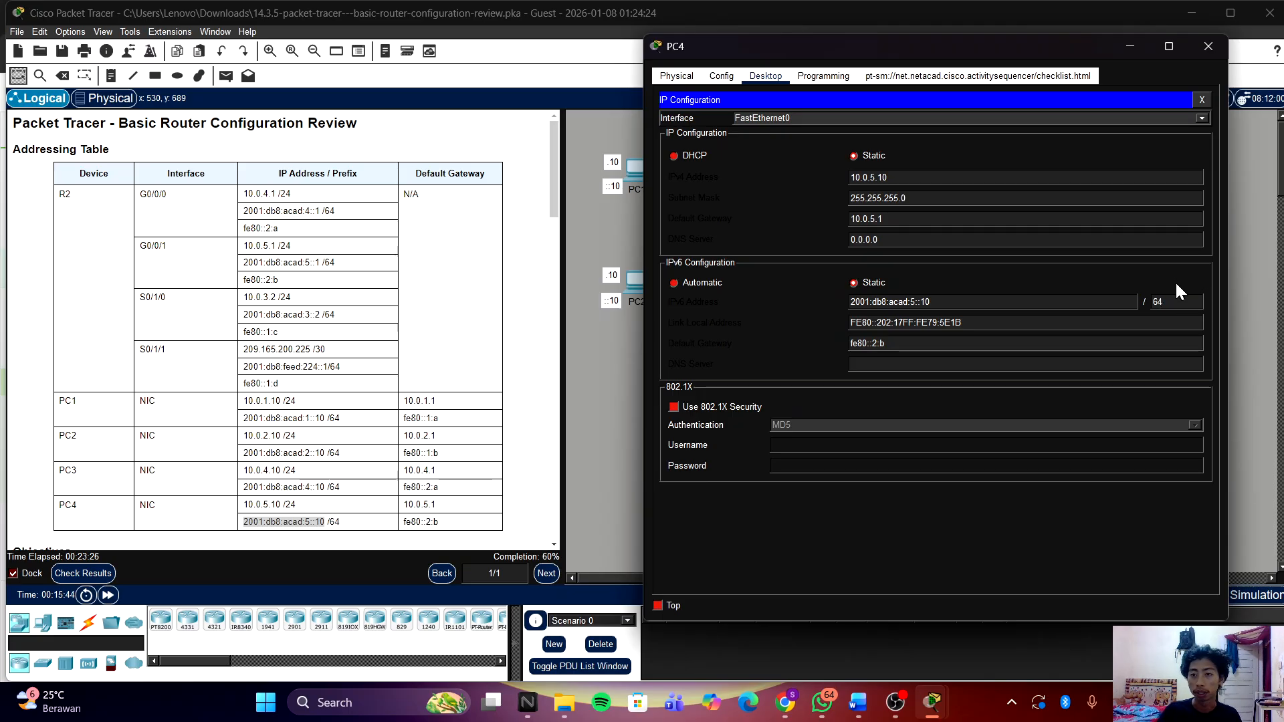
click(1212, 41)
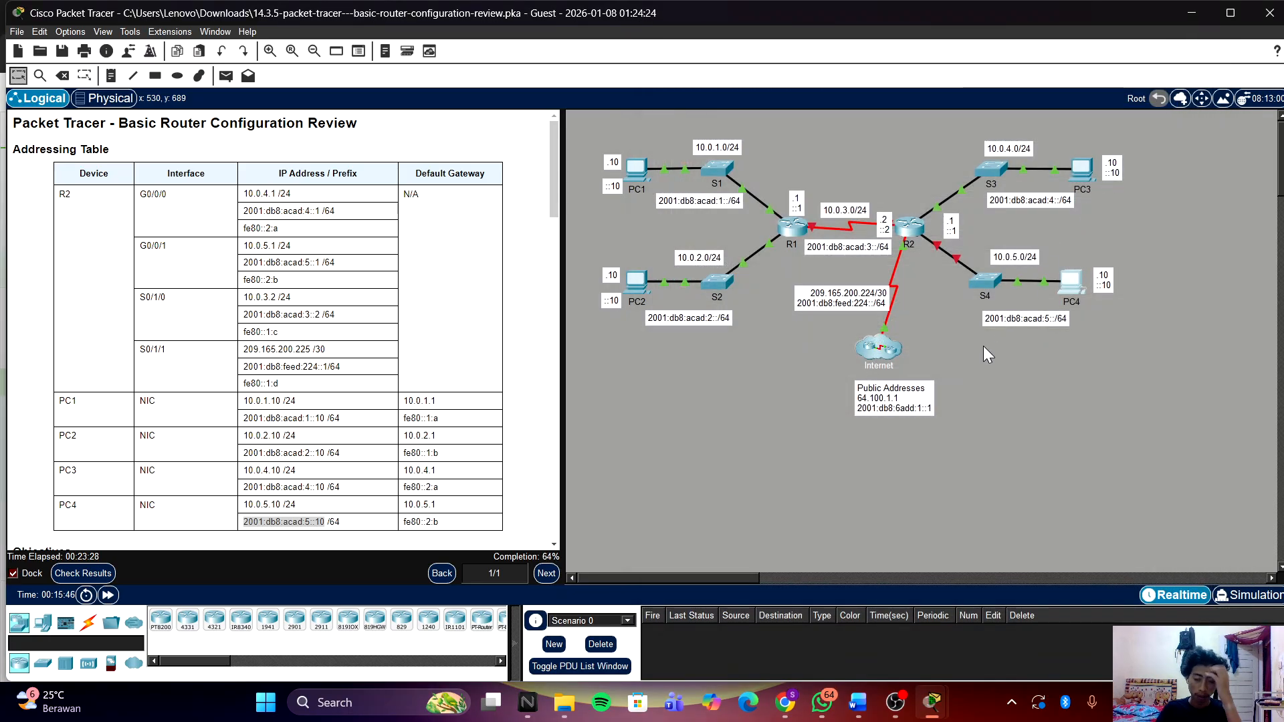
Step: Check results and review the assessment items, finding R2's serial and G0/0/1 items Incorrect
click(82, 573)
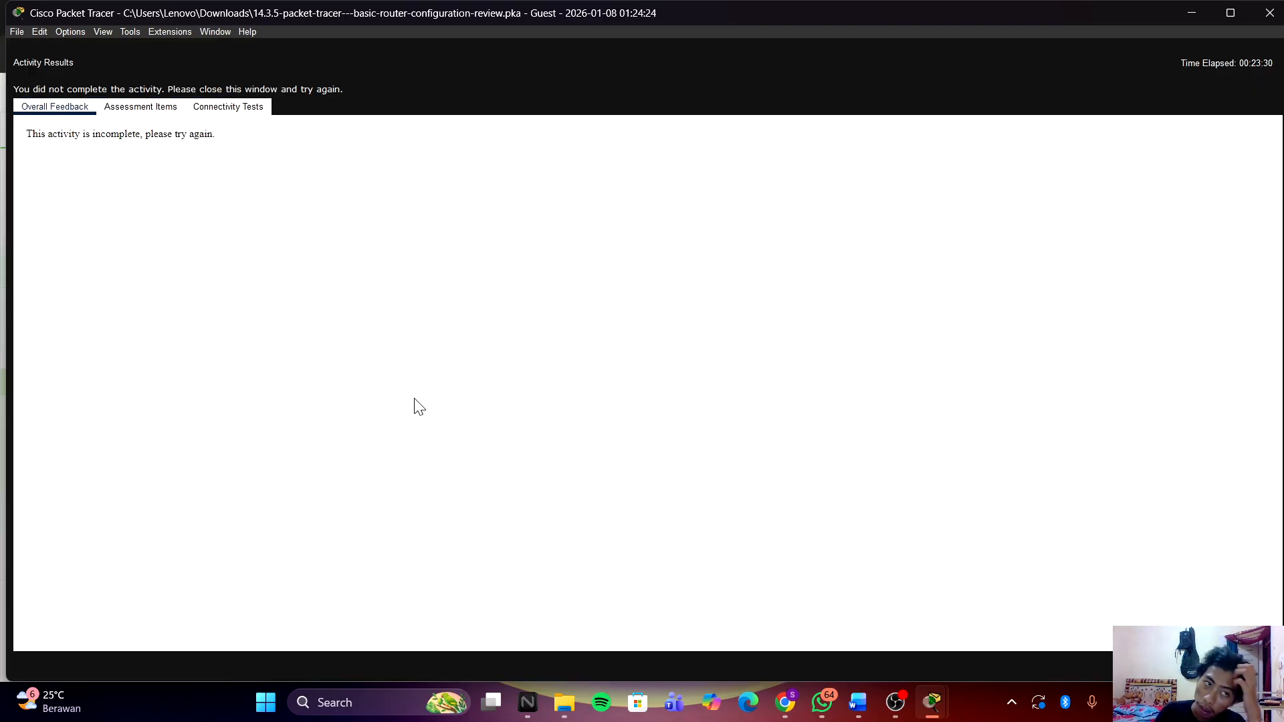
click(164, 109)
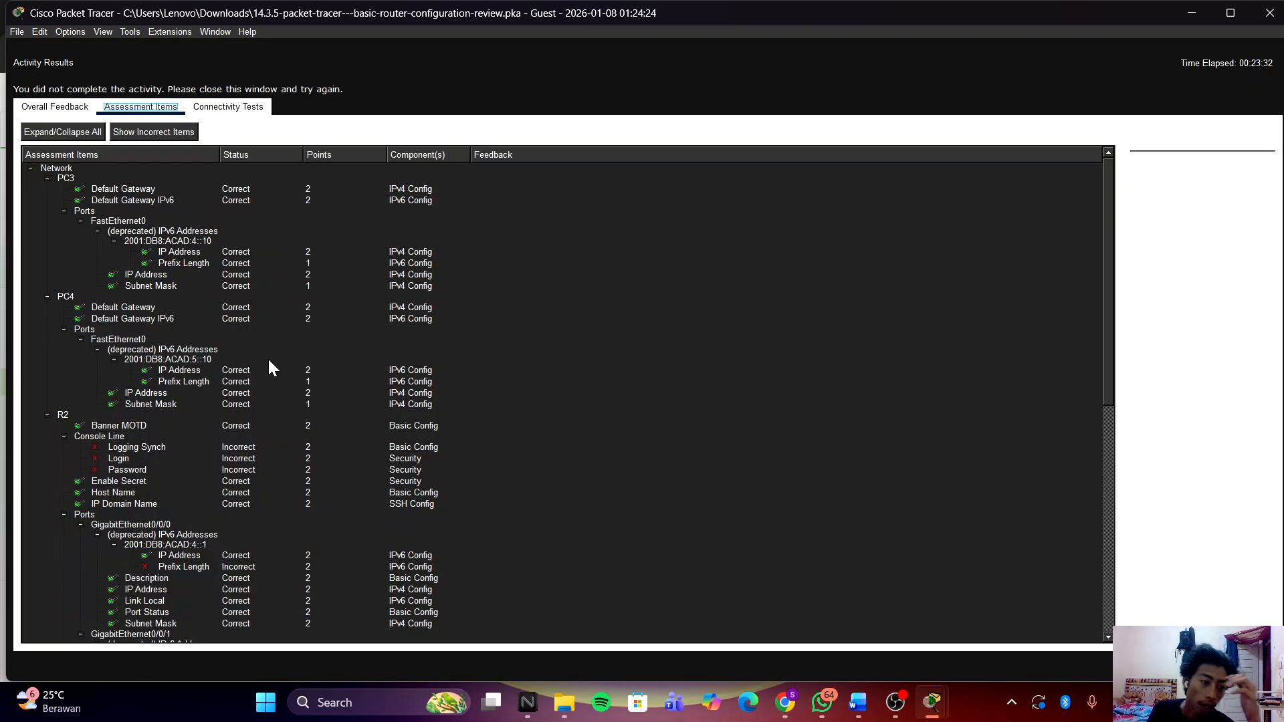
scroll(321, 364, down, 2)
scroll(321, 364, up, 2)
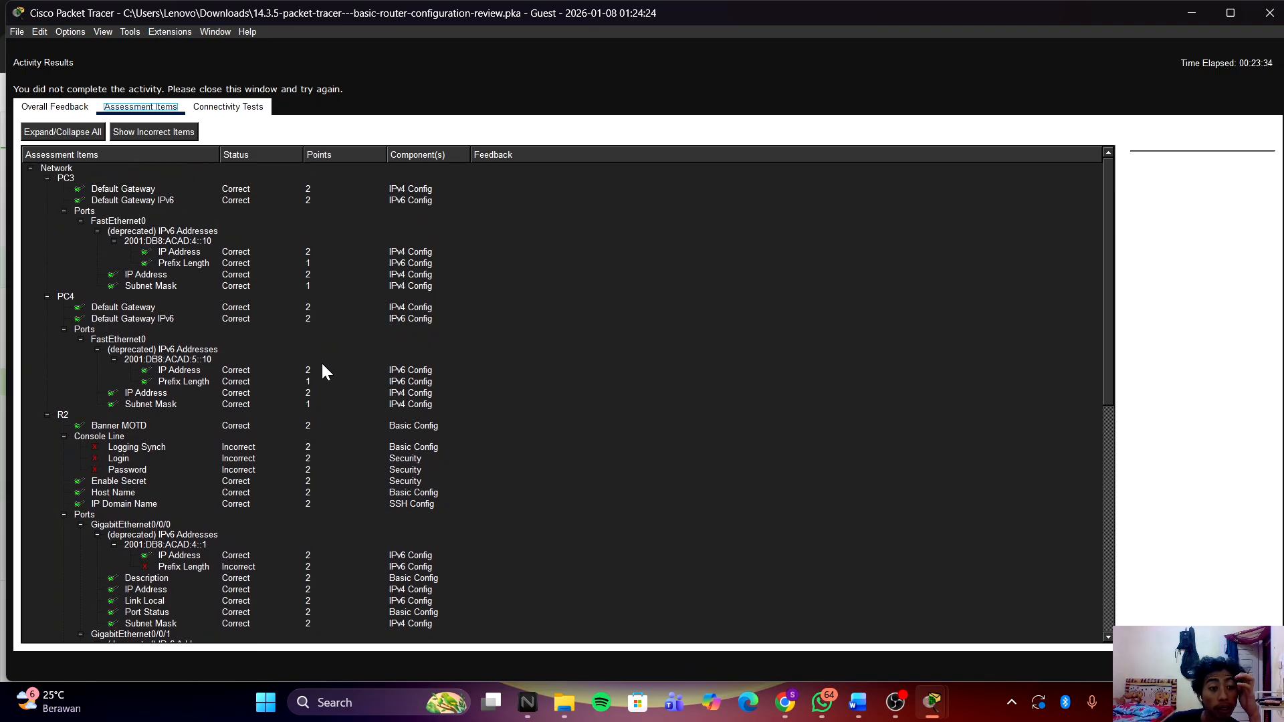
scroll(323, 367, down, 12)
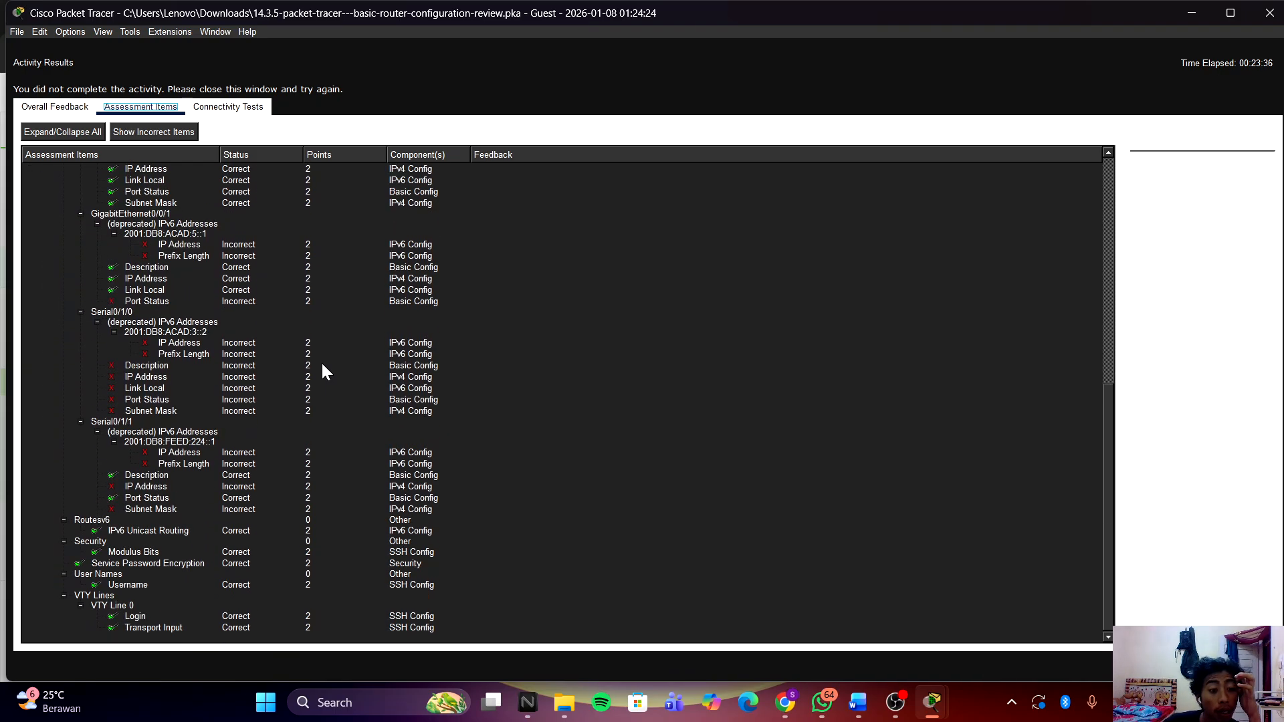
scroll(322, 366, up, 2)
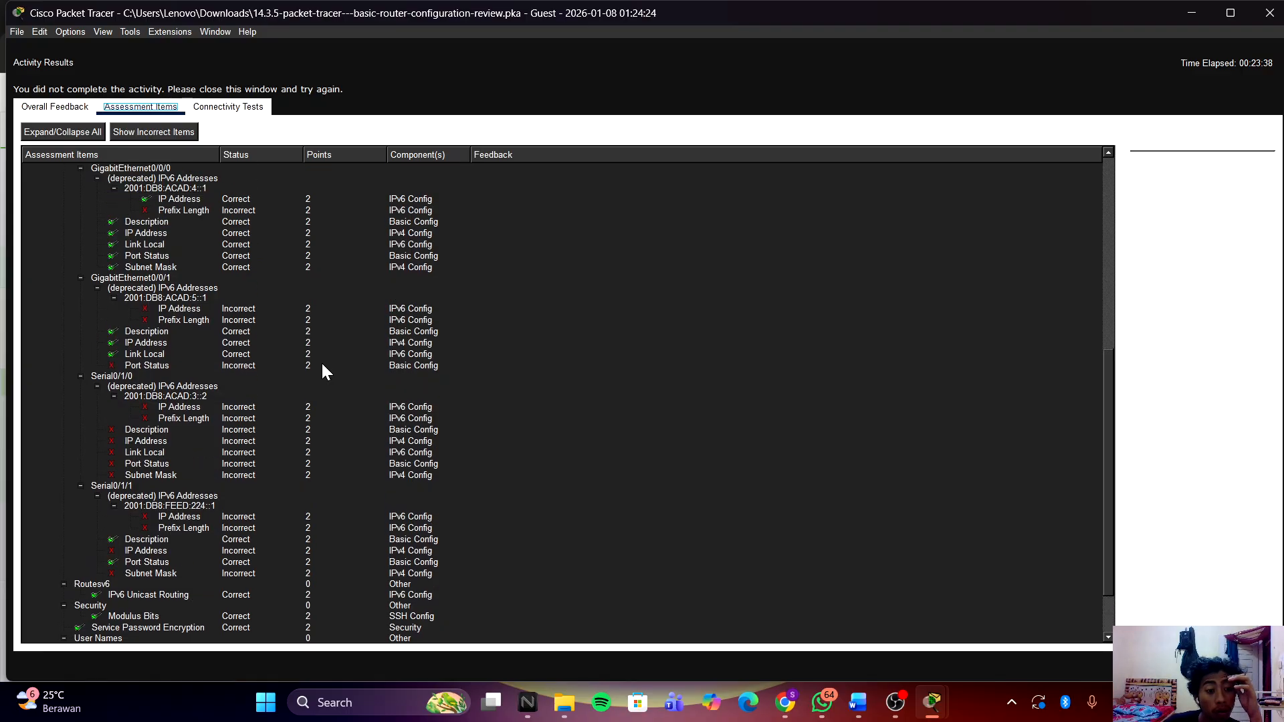
scroll(326, 371, up, 1)
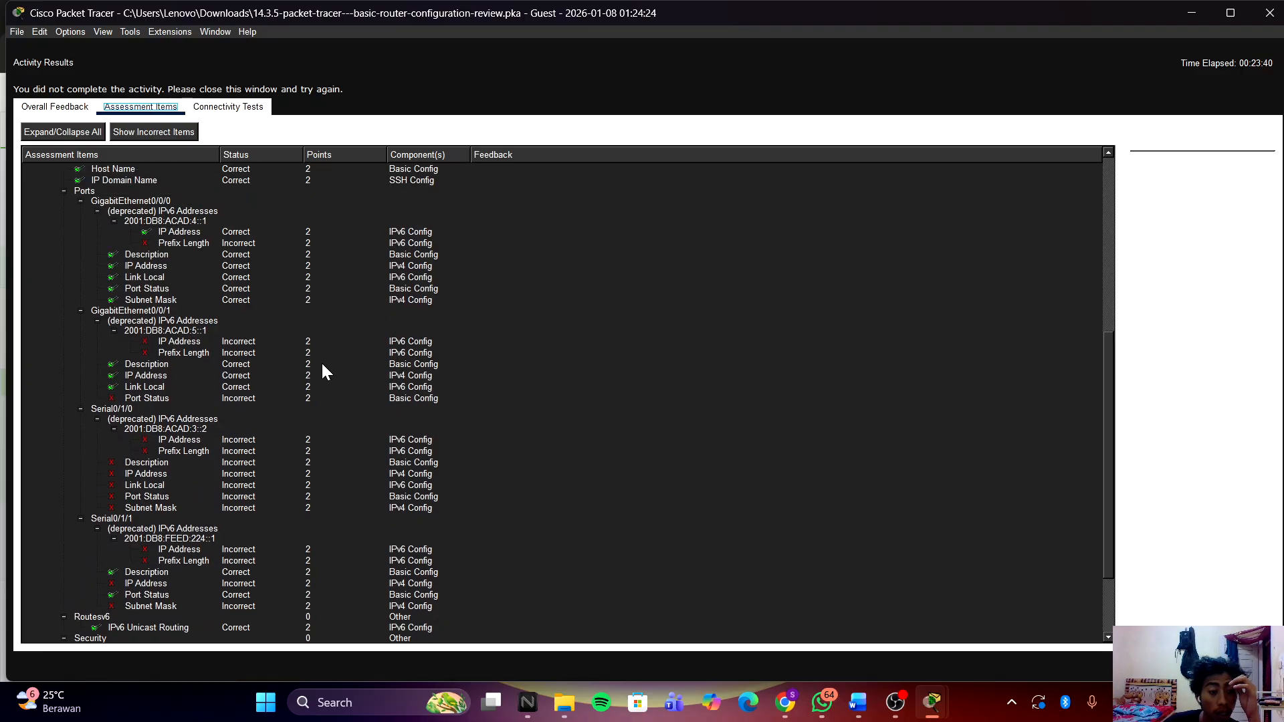
scroll(326, 371, down, 1)
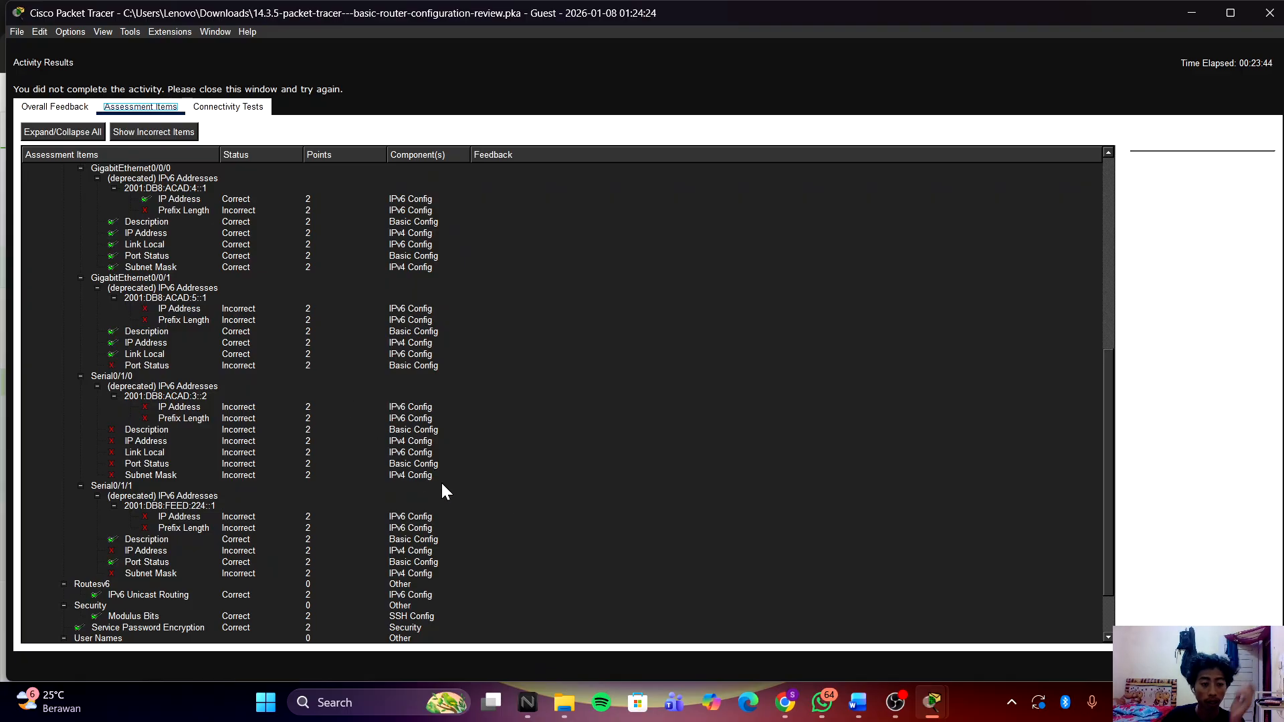
Step: Bring up R2's CLI and enter interface Serial0/1/1 configuration
mouse_move(931, 702)
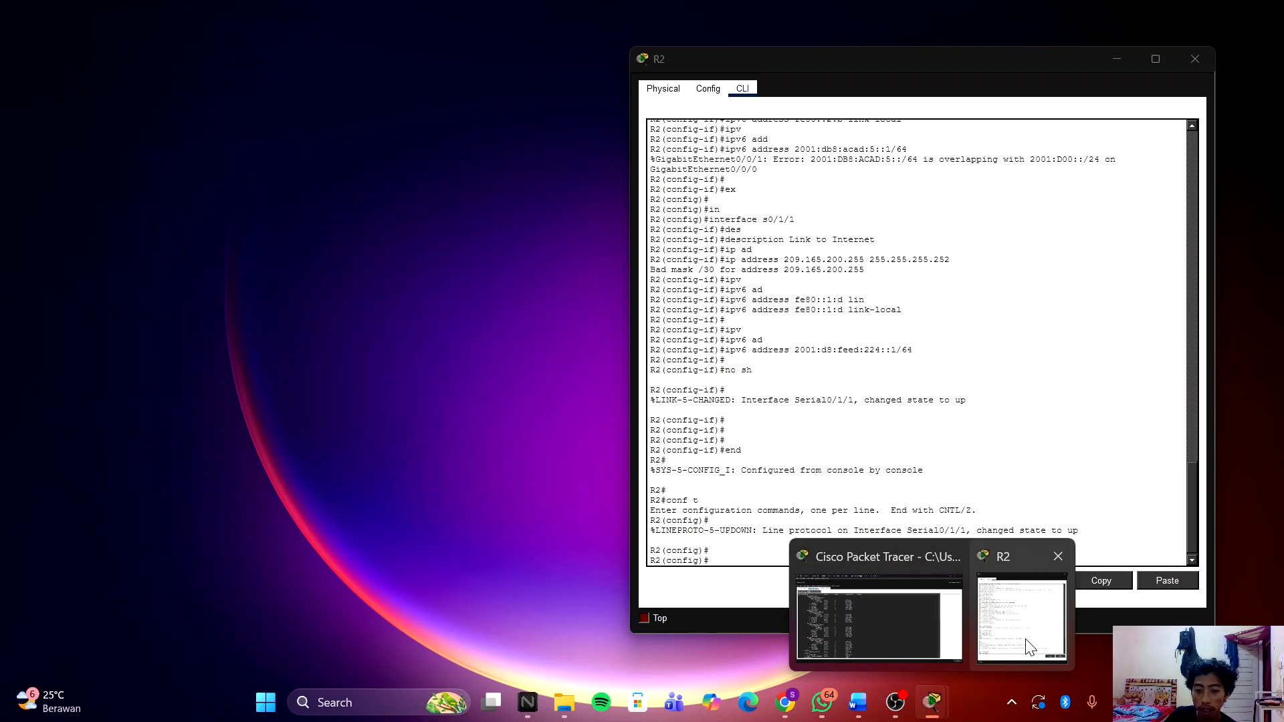
click(1028, 647)
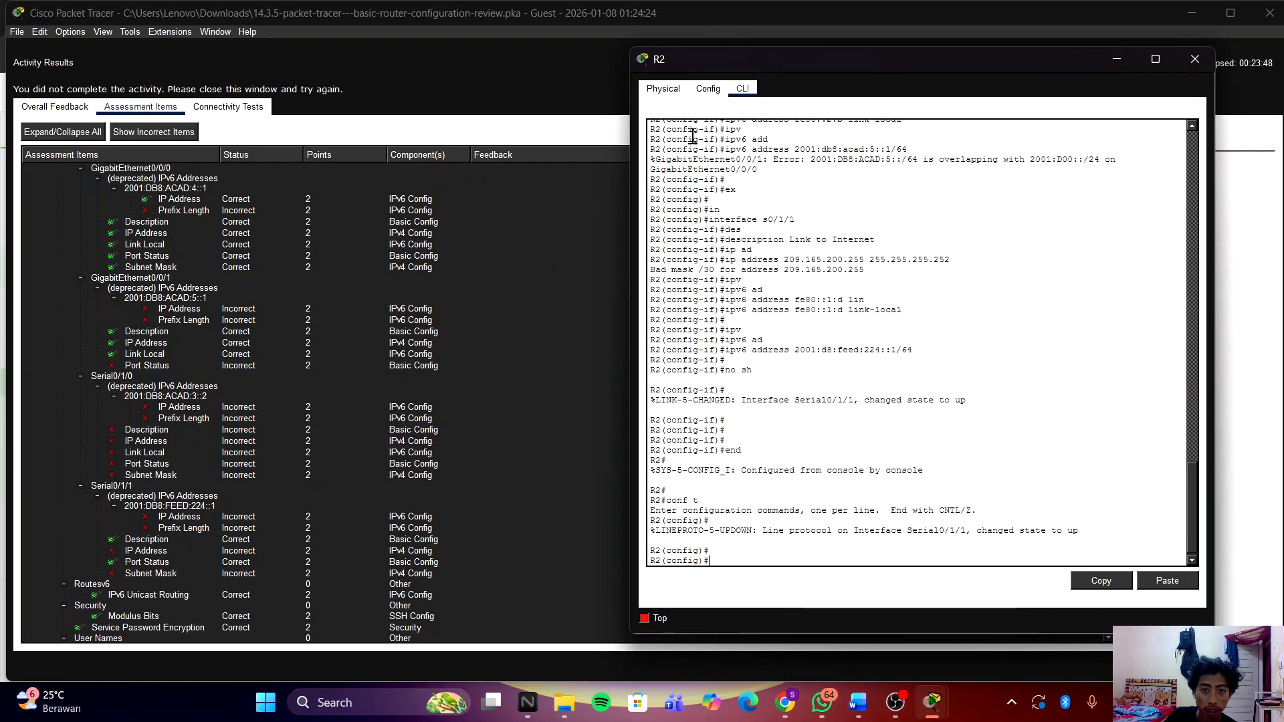
drag(833, 64, 852, 71)
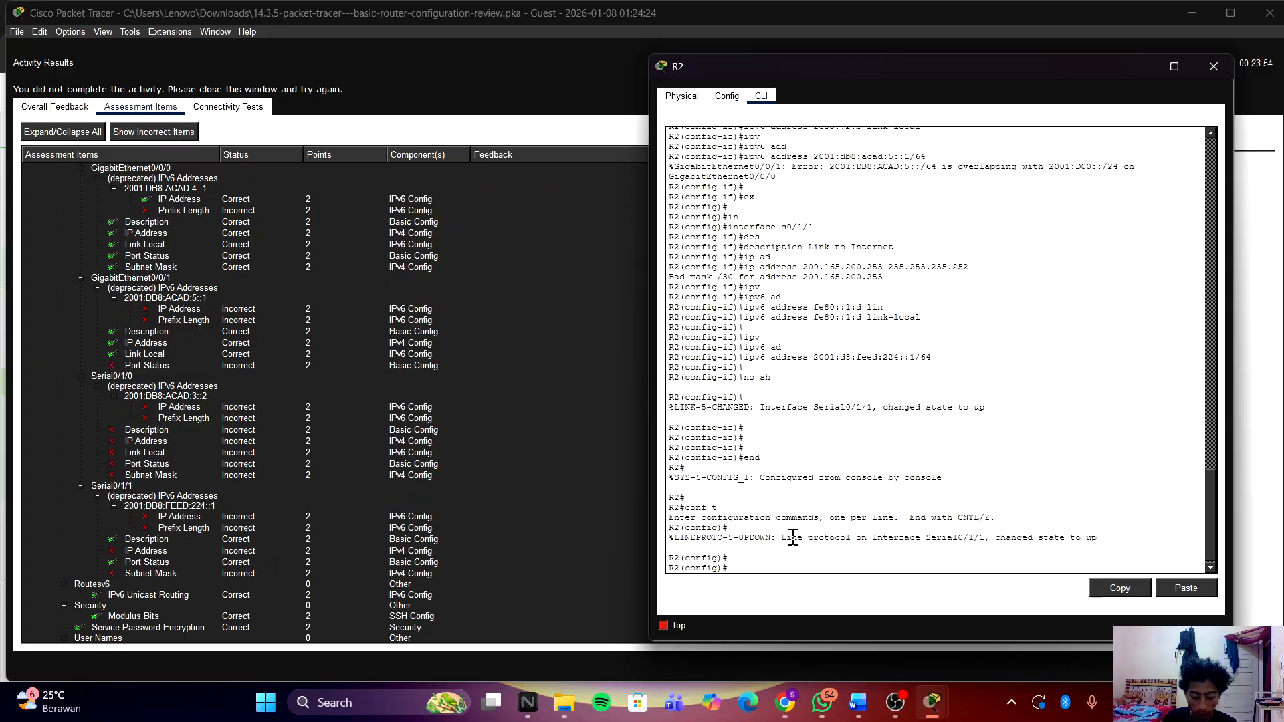
text(in)
key(Tab)
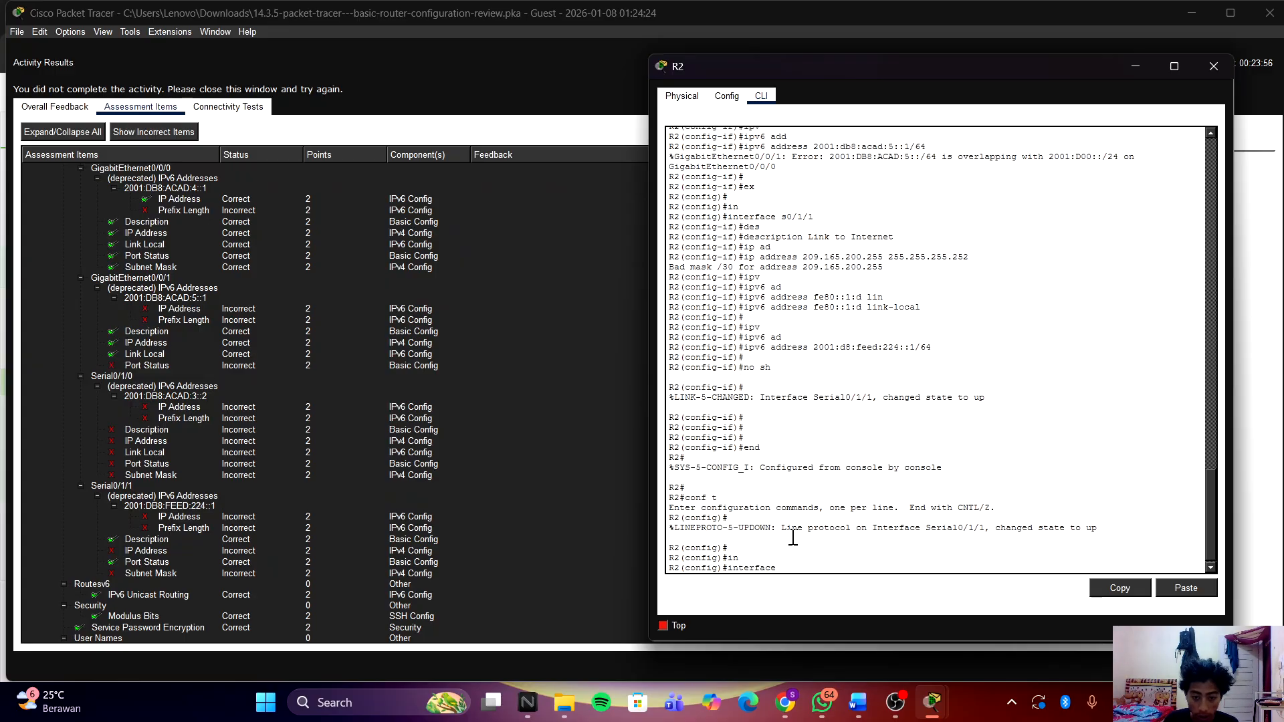
text(s0/)
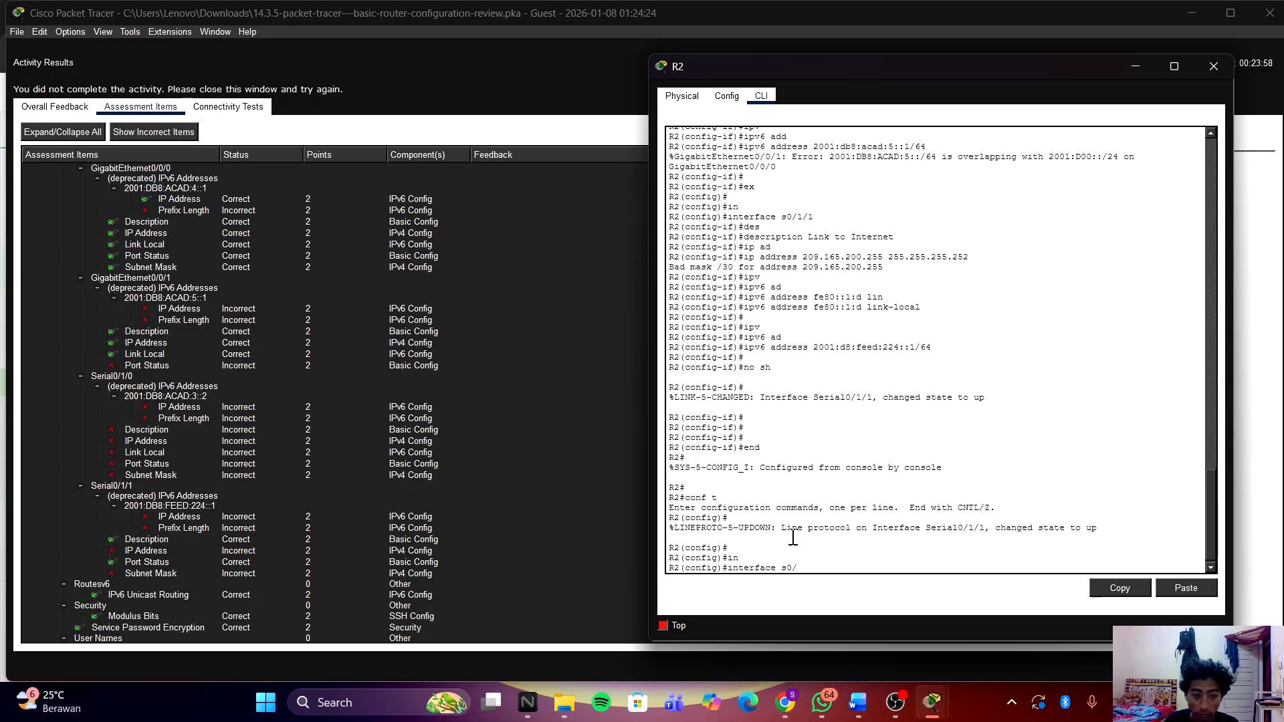
text(1/1)
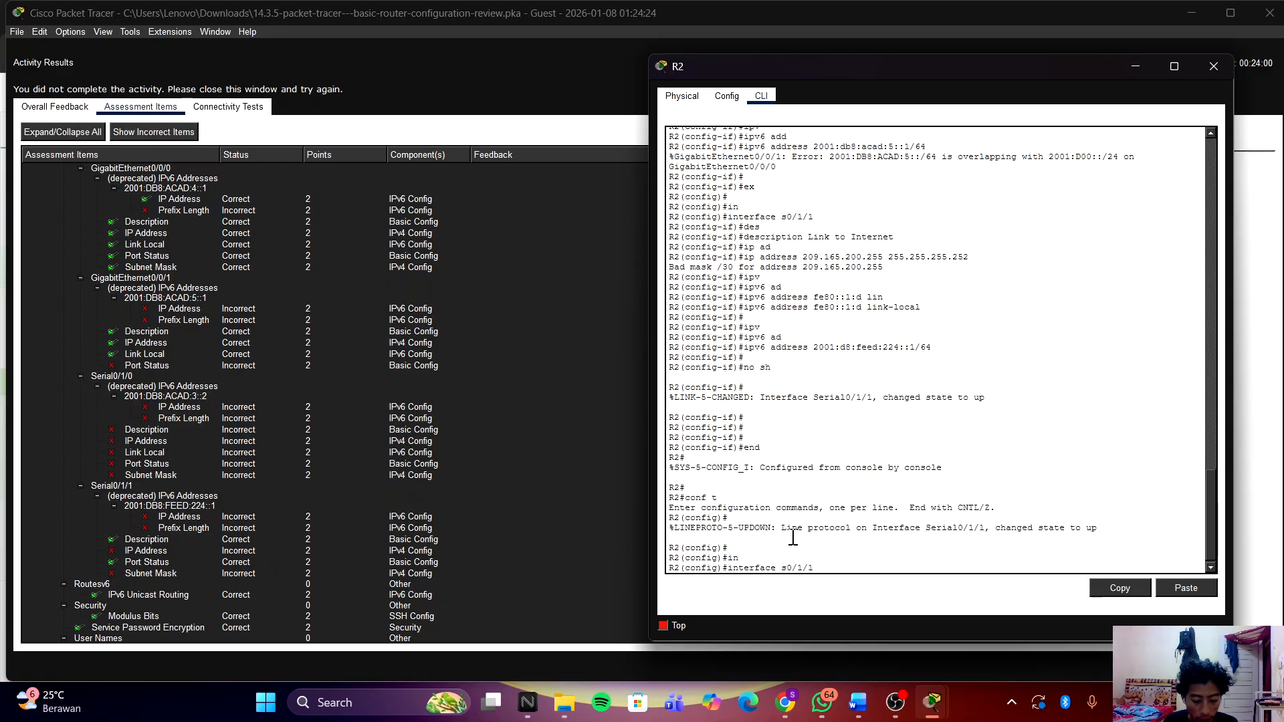
key(Return)
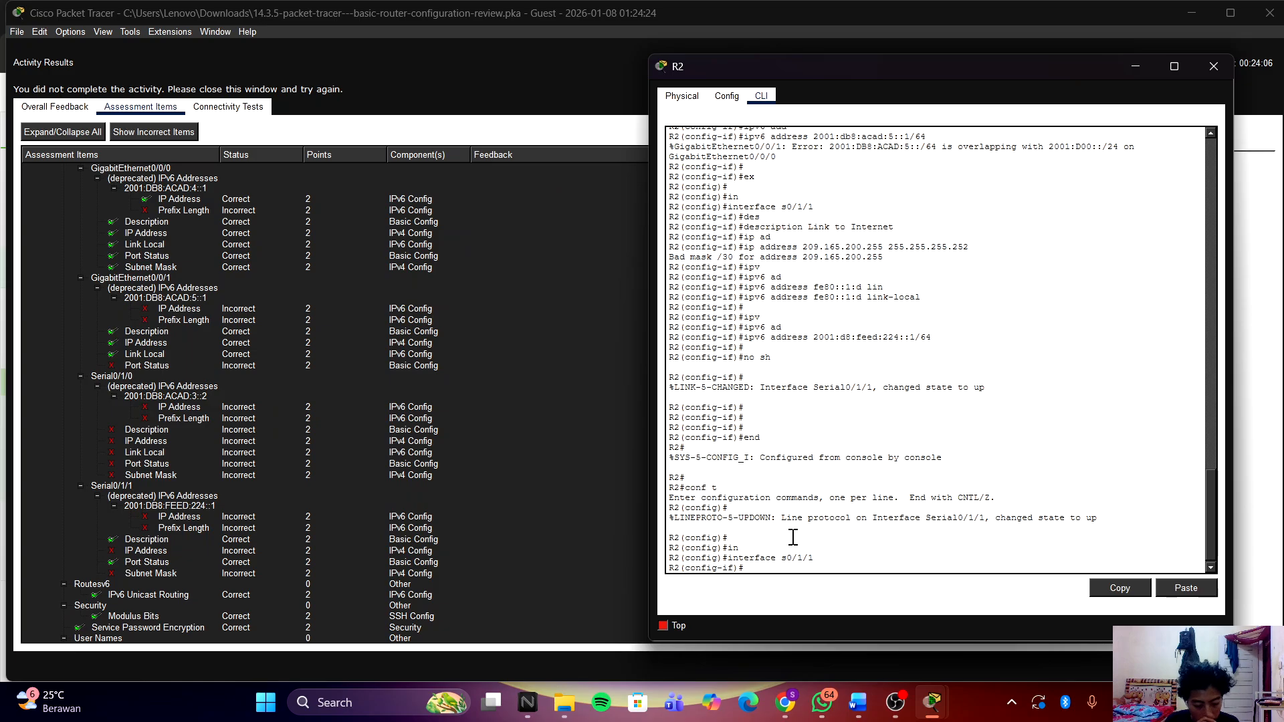
Step: Apply ip address 209.165.200.255 255.255.255.252, which again fails with Bad mask /30
text(ip ad)
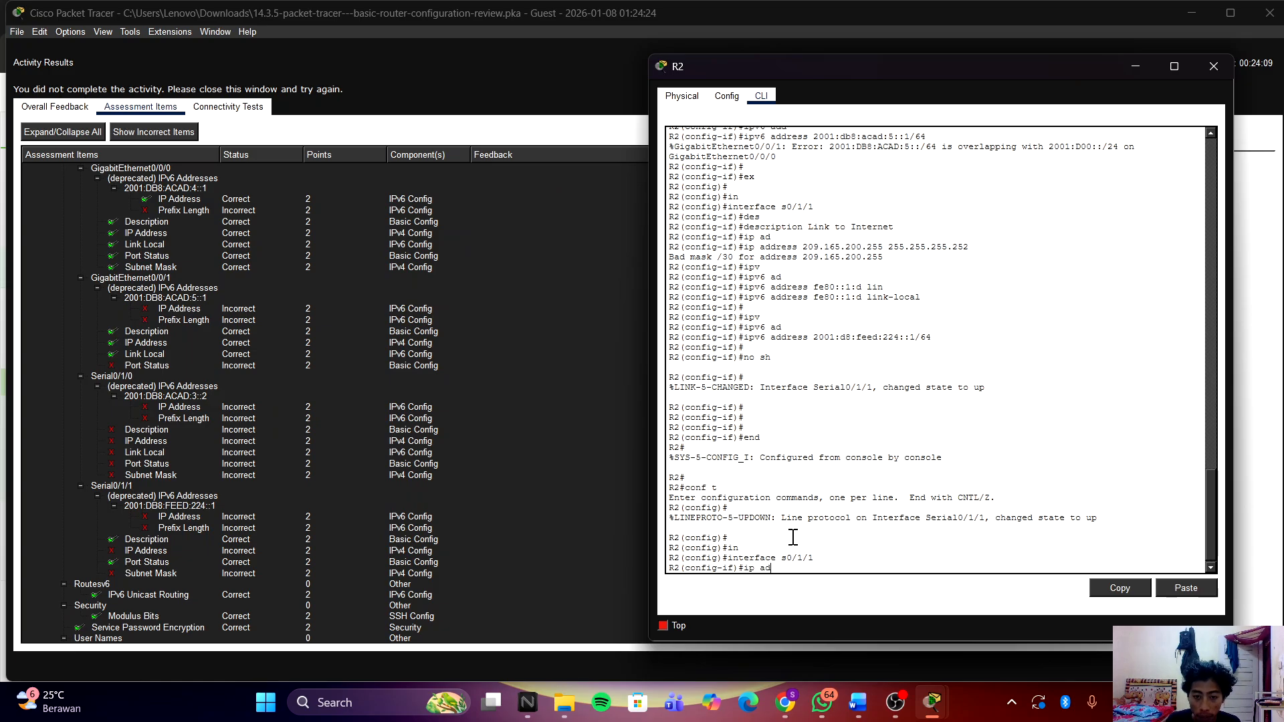
key(Tab)
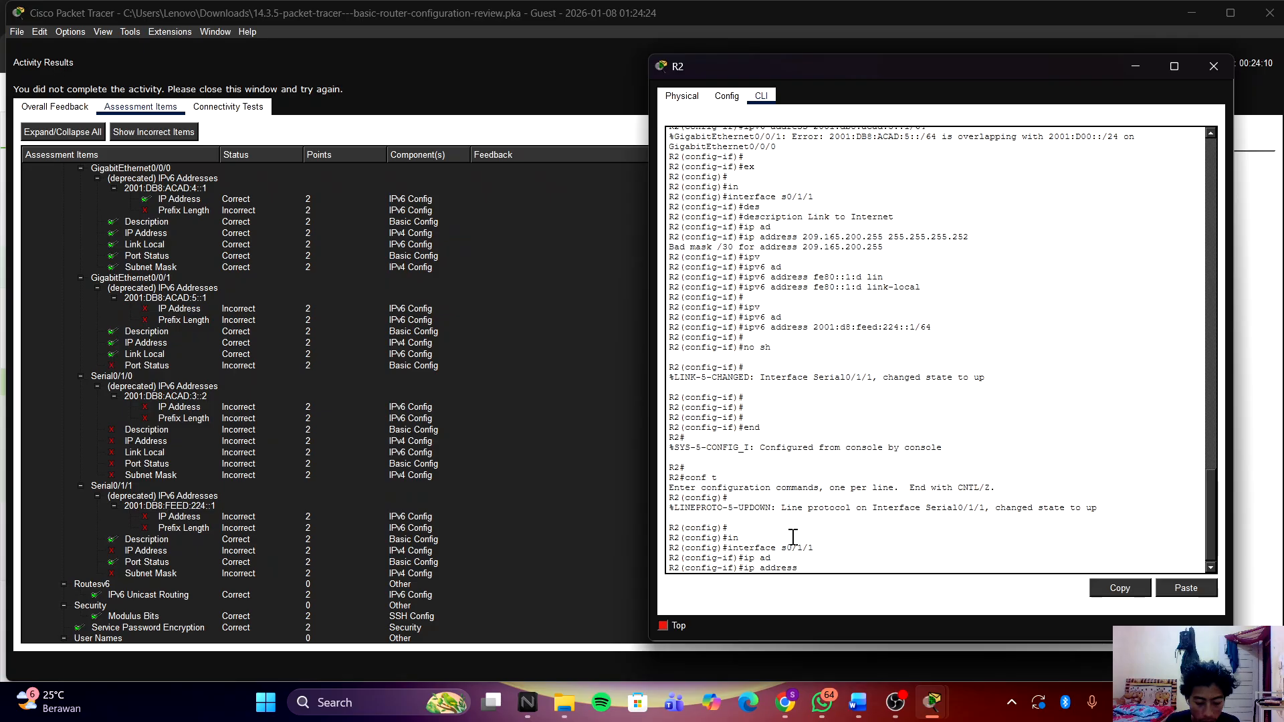
text(109.)
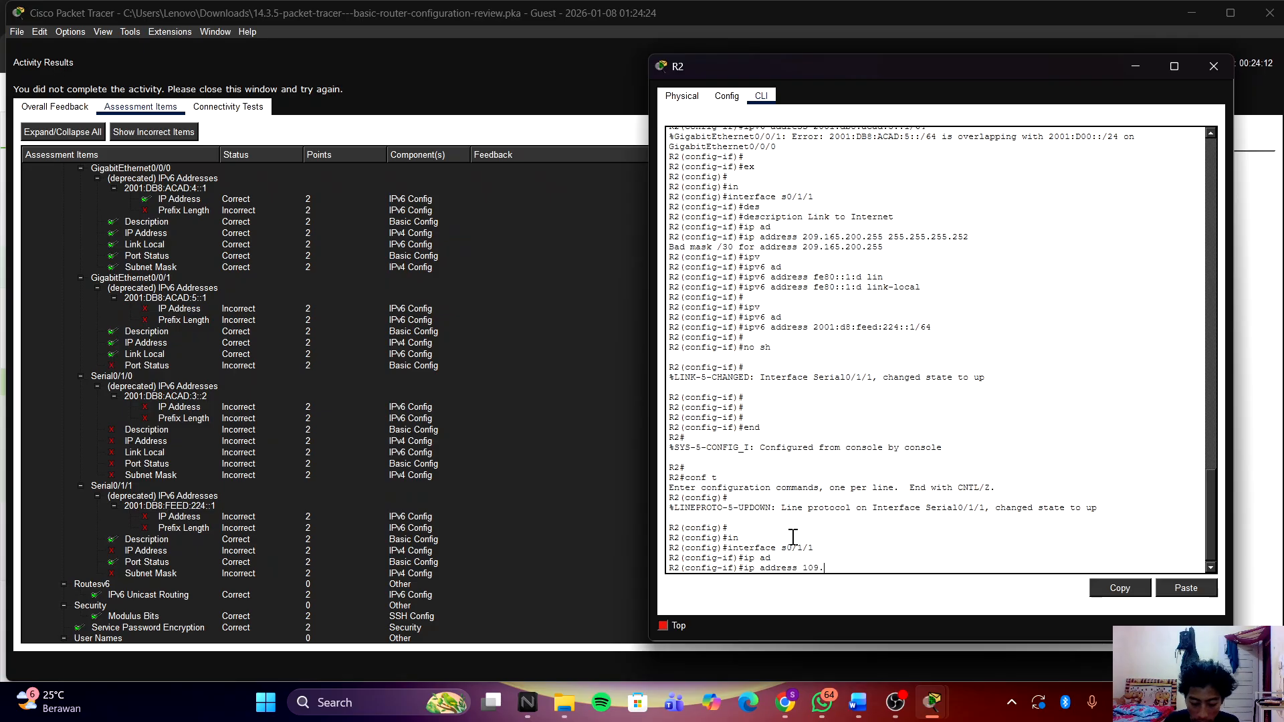
text(16)
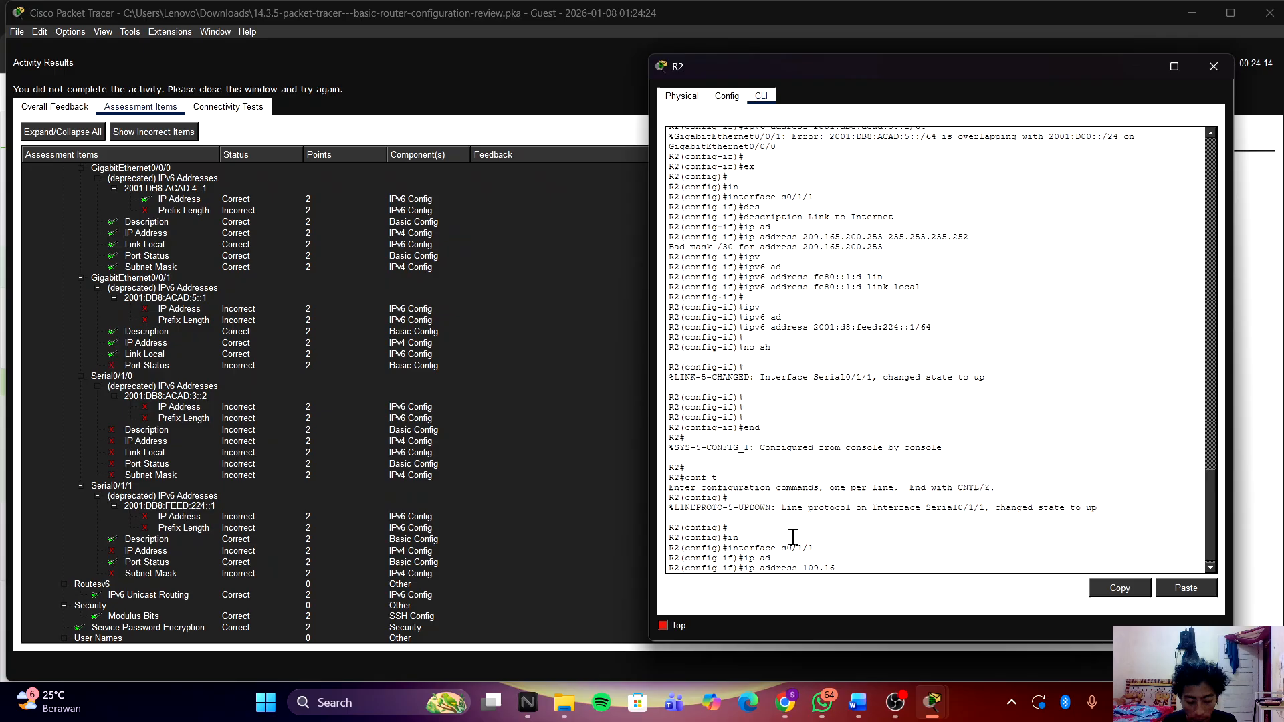
text(5.20)
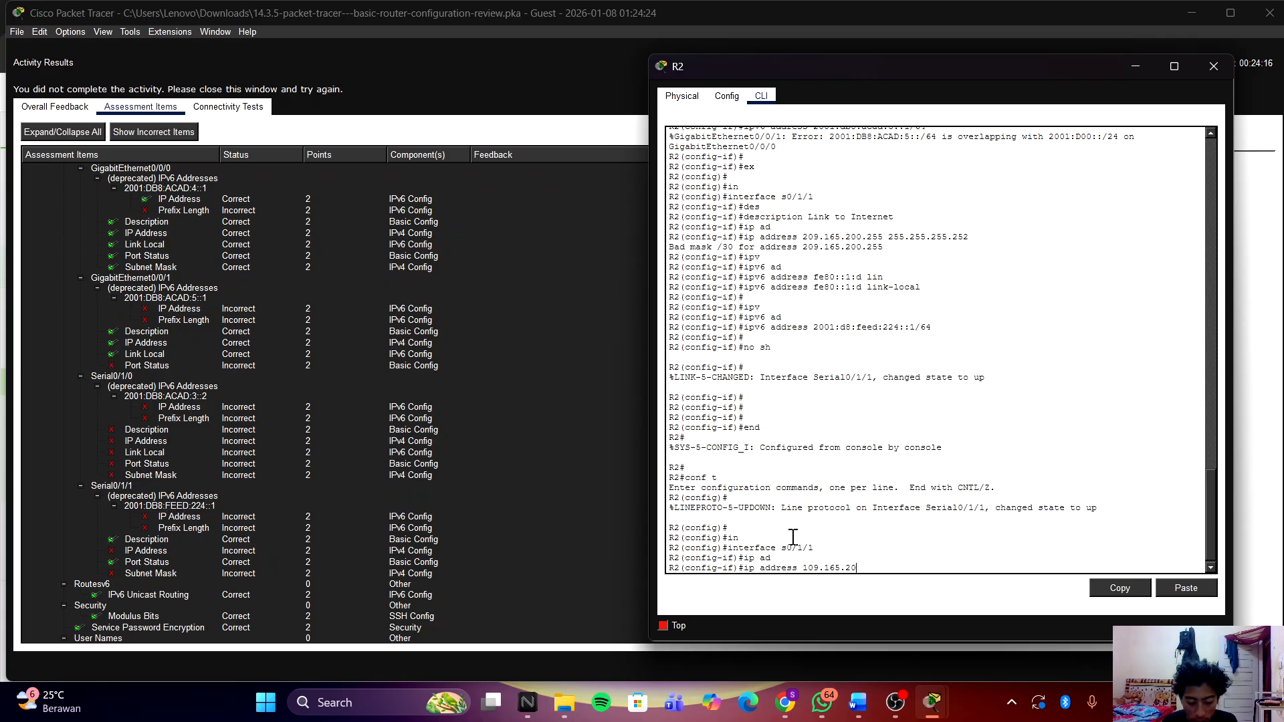
text(0.255)
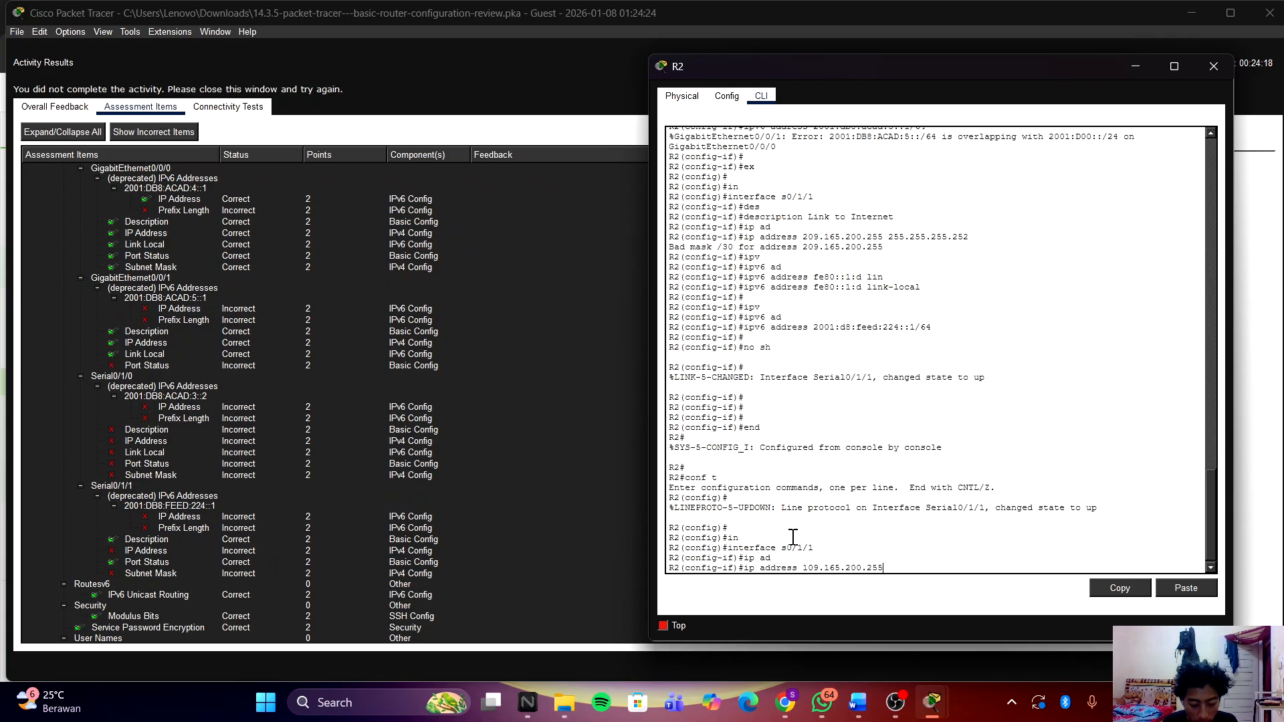
text( 255.255.255.)
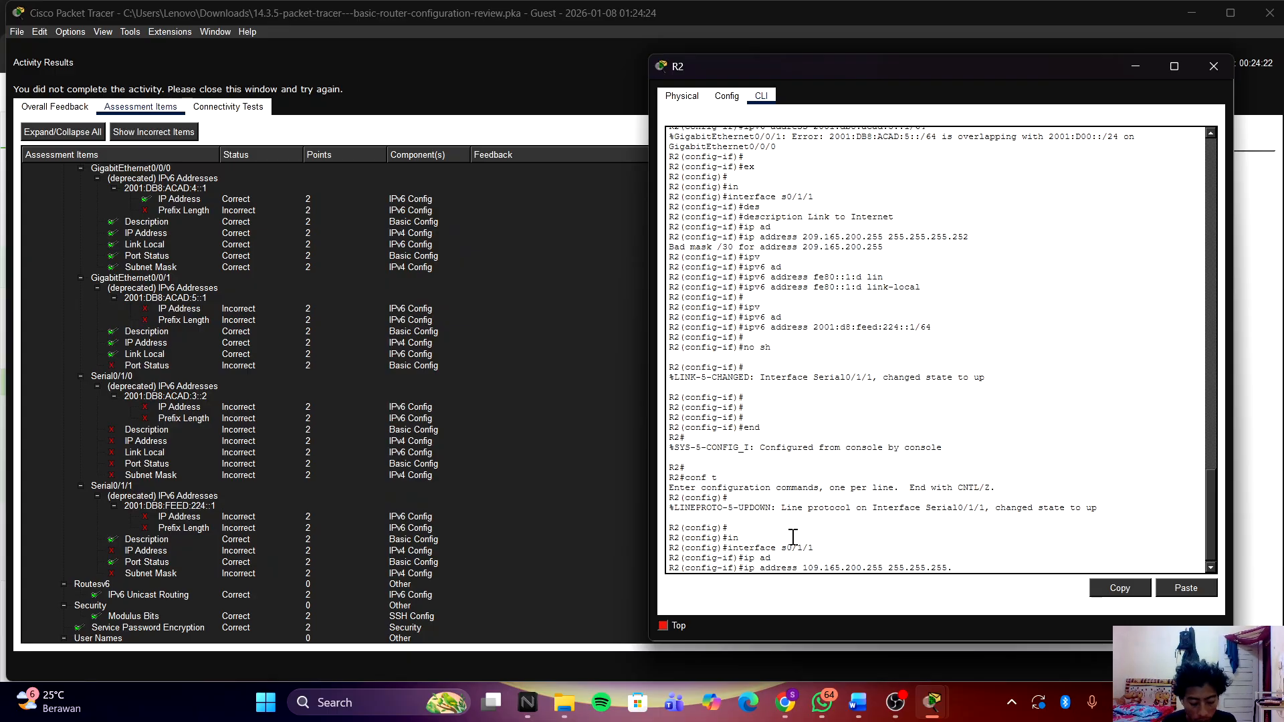
text(252)
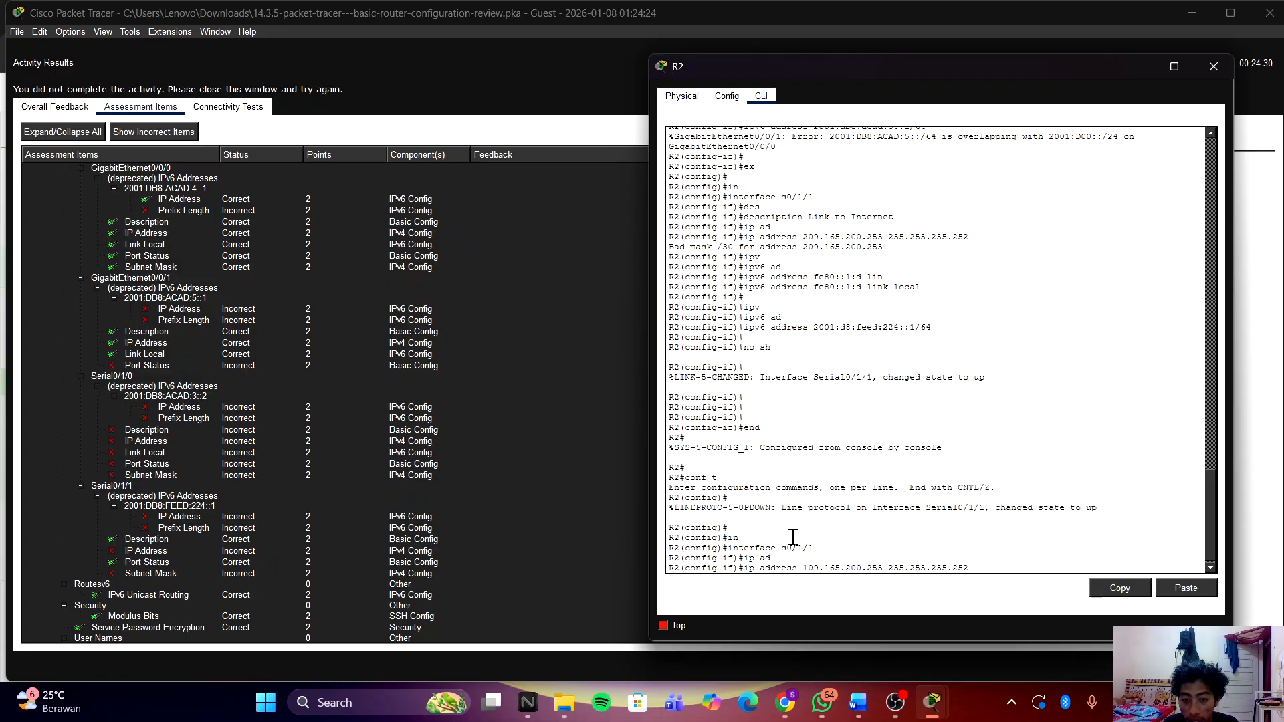
key(Left)
key(Left)
key(Left)
key(Left)
key(Left)
key(Left)
key(Left)
key(Left)
key(Left)
key(Left)
key(Left)
key(Left)
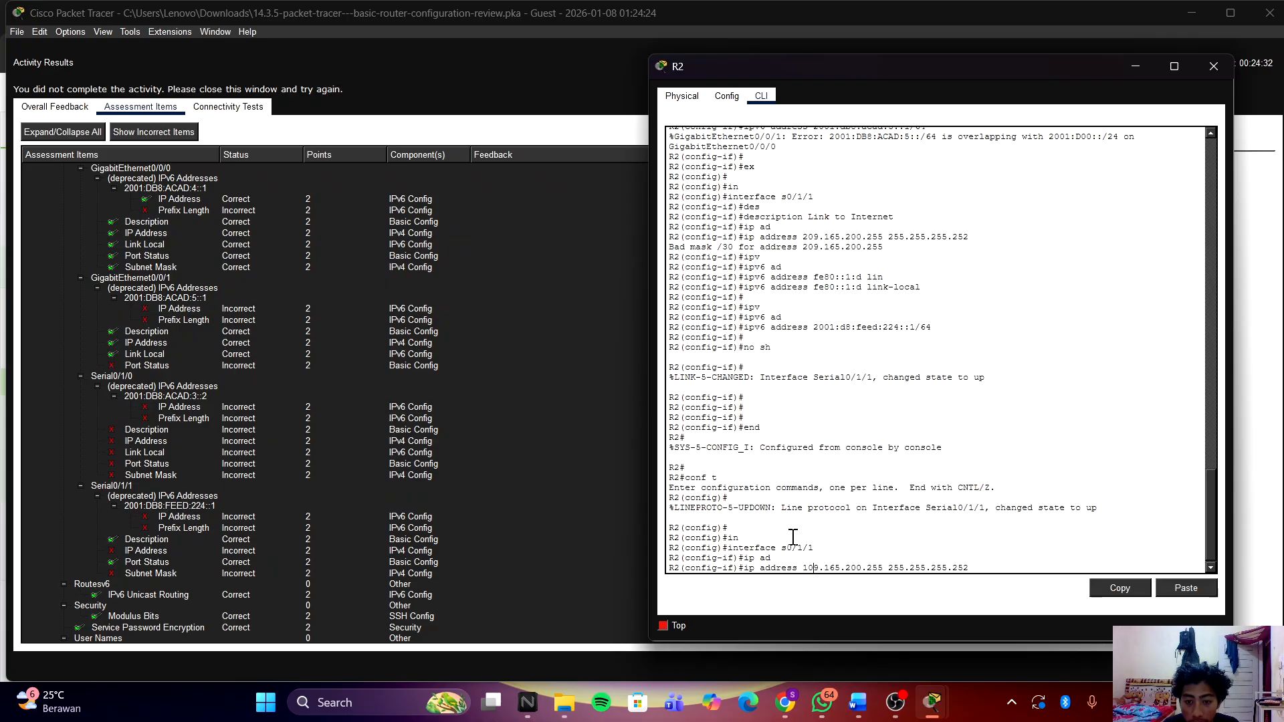
key(BackSpace)
text(2)
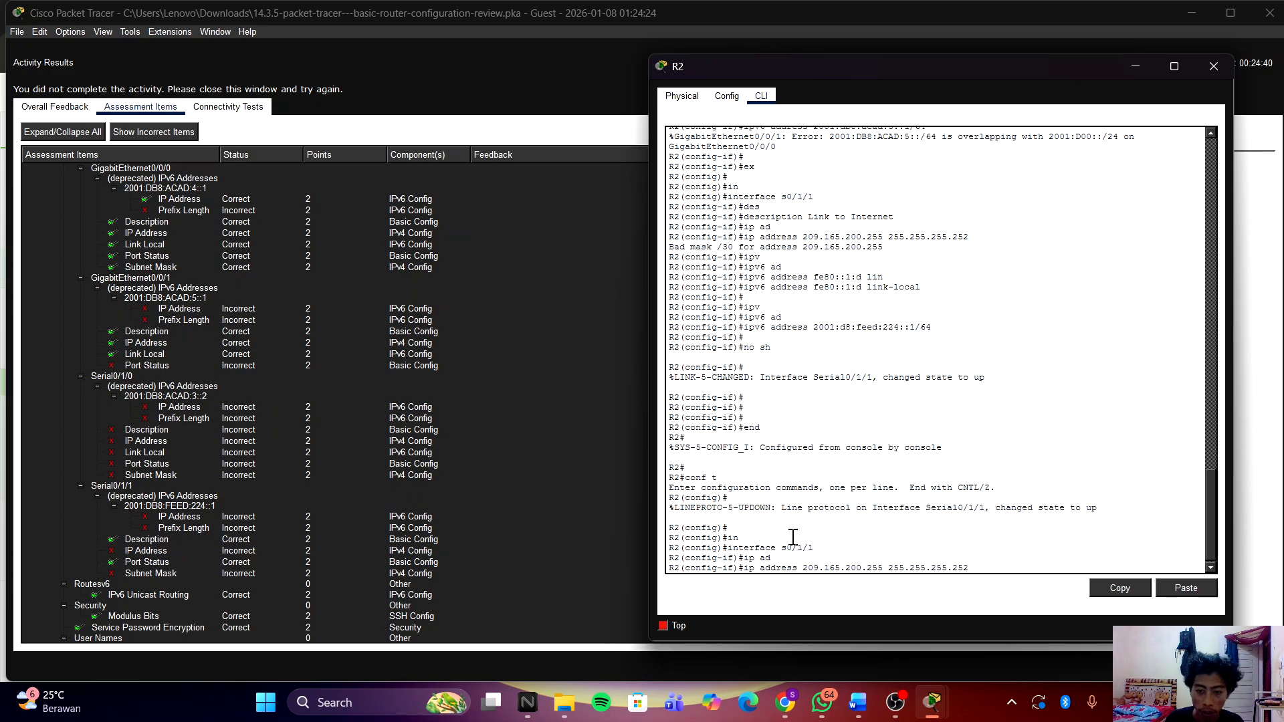
key(Return)
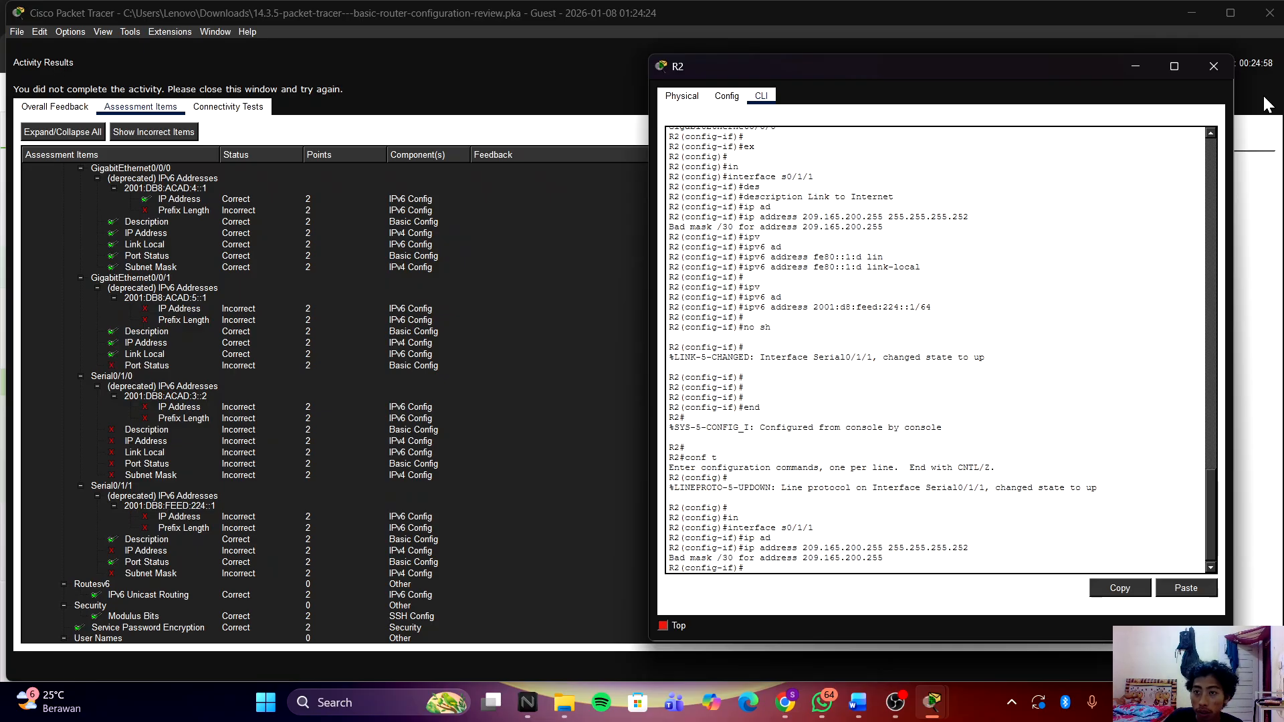
click(1213, 66)
click(1270, 13)
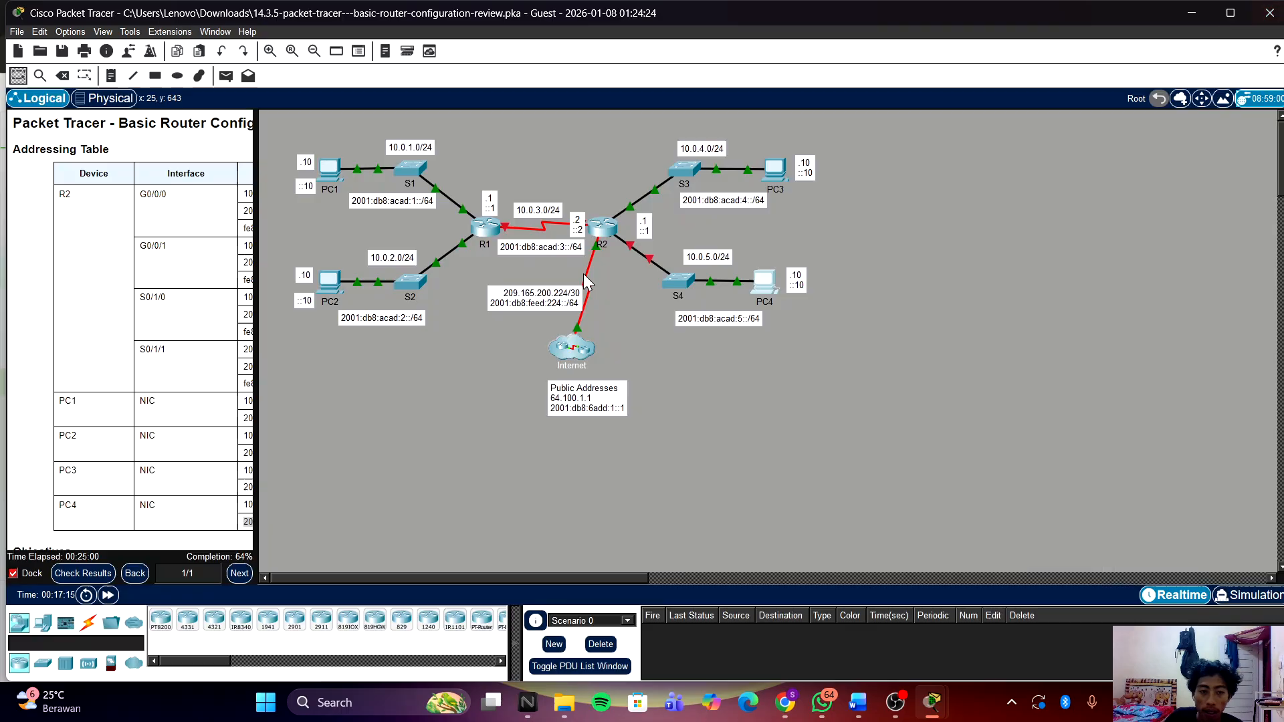
click(83, 572)
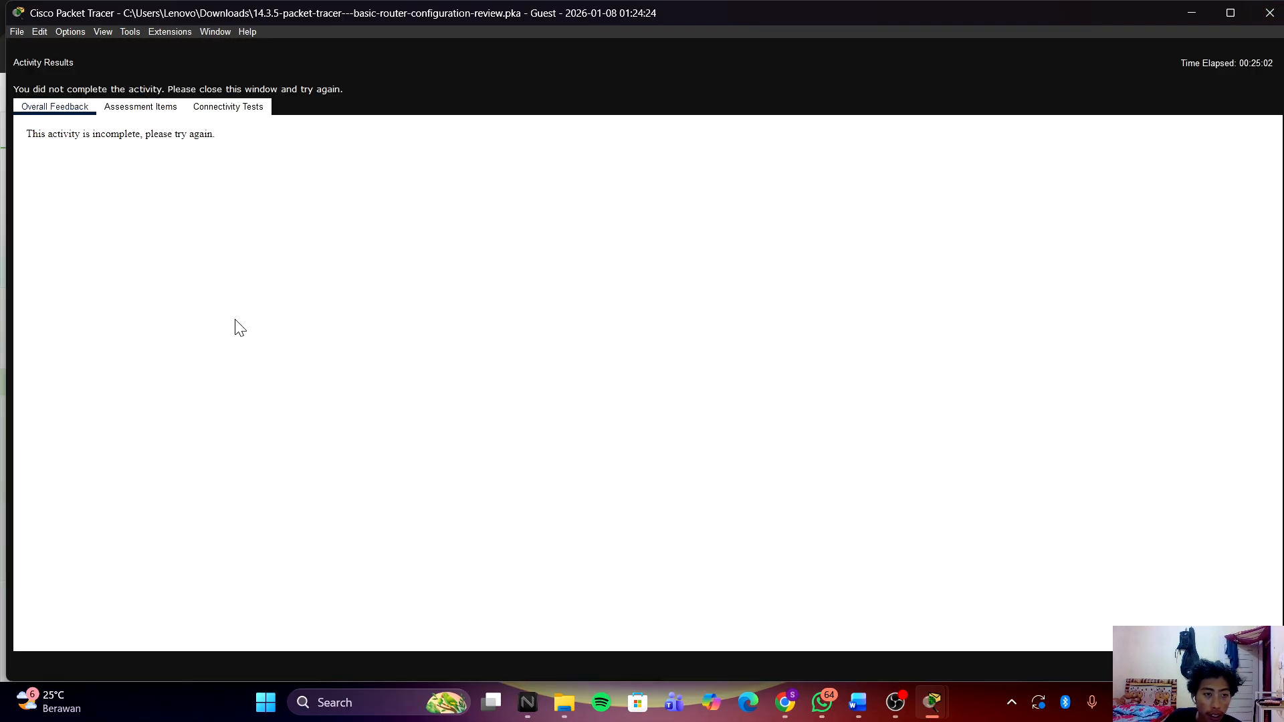
click(161, 115)
scroll(275, 396, down, 15)
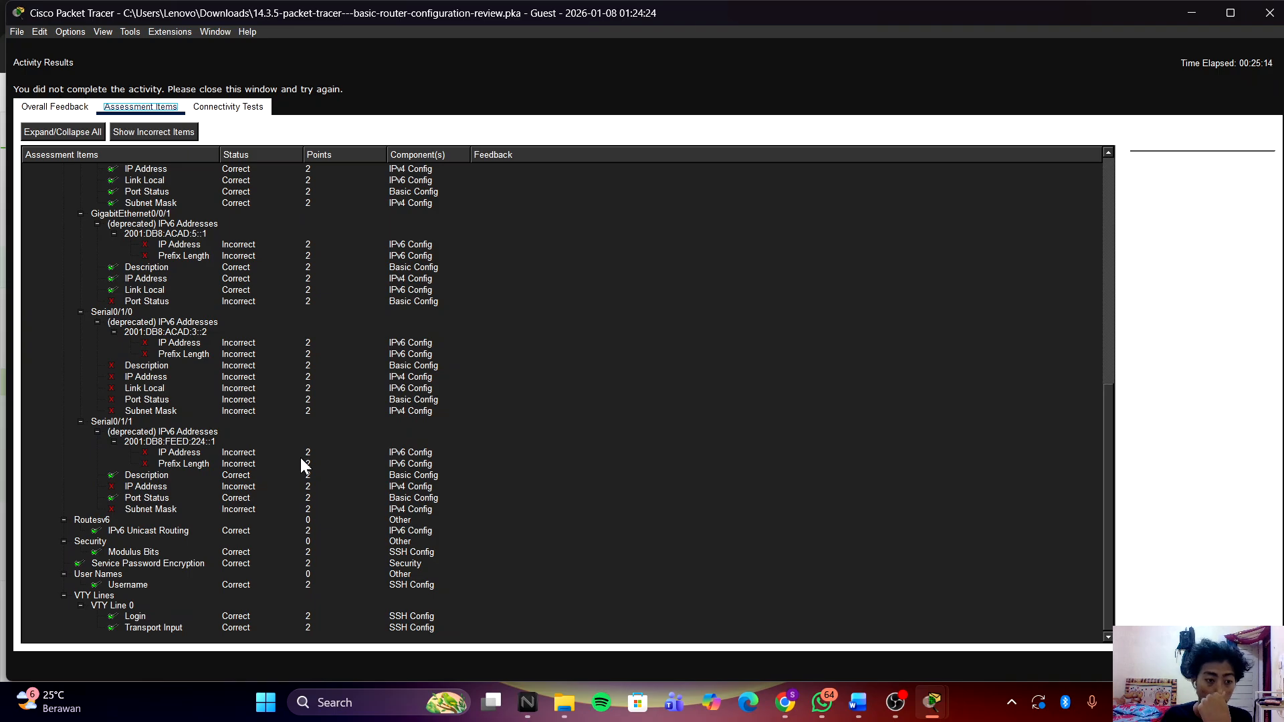
scroll(299, 457, up, 4)
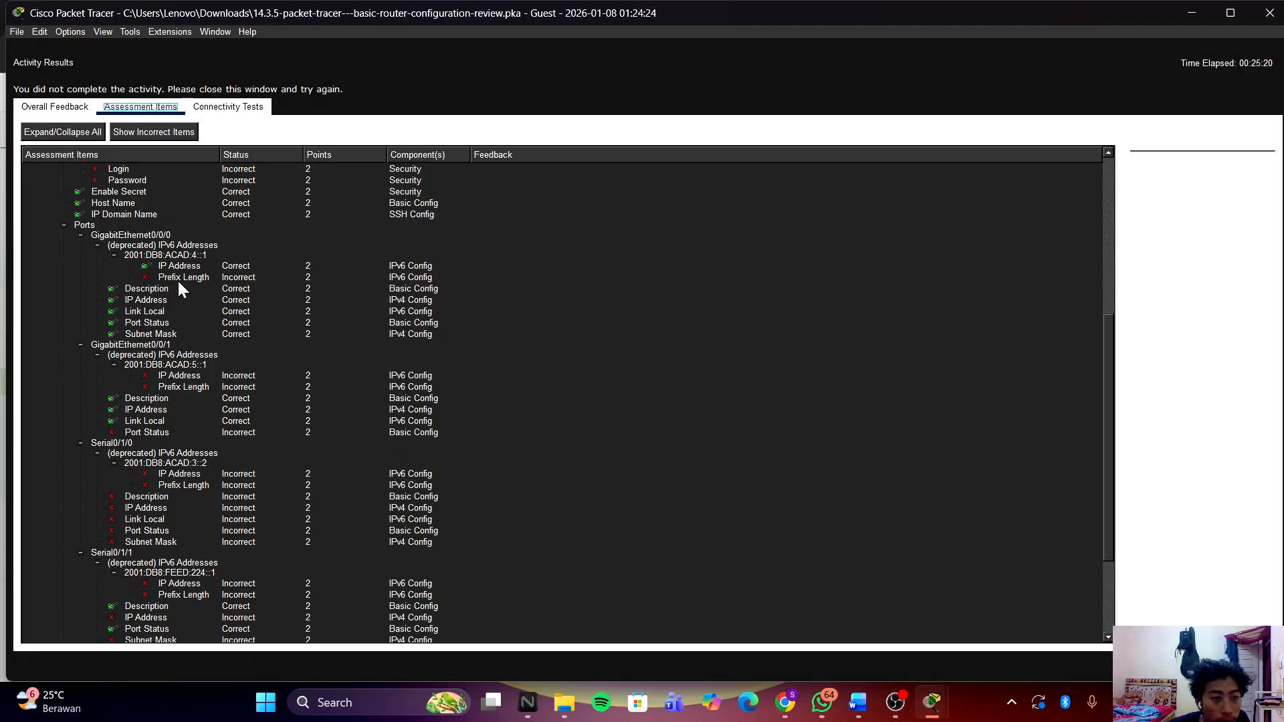
scroll(578, 371, down, 4)
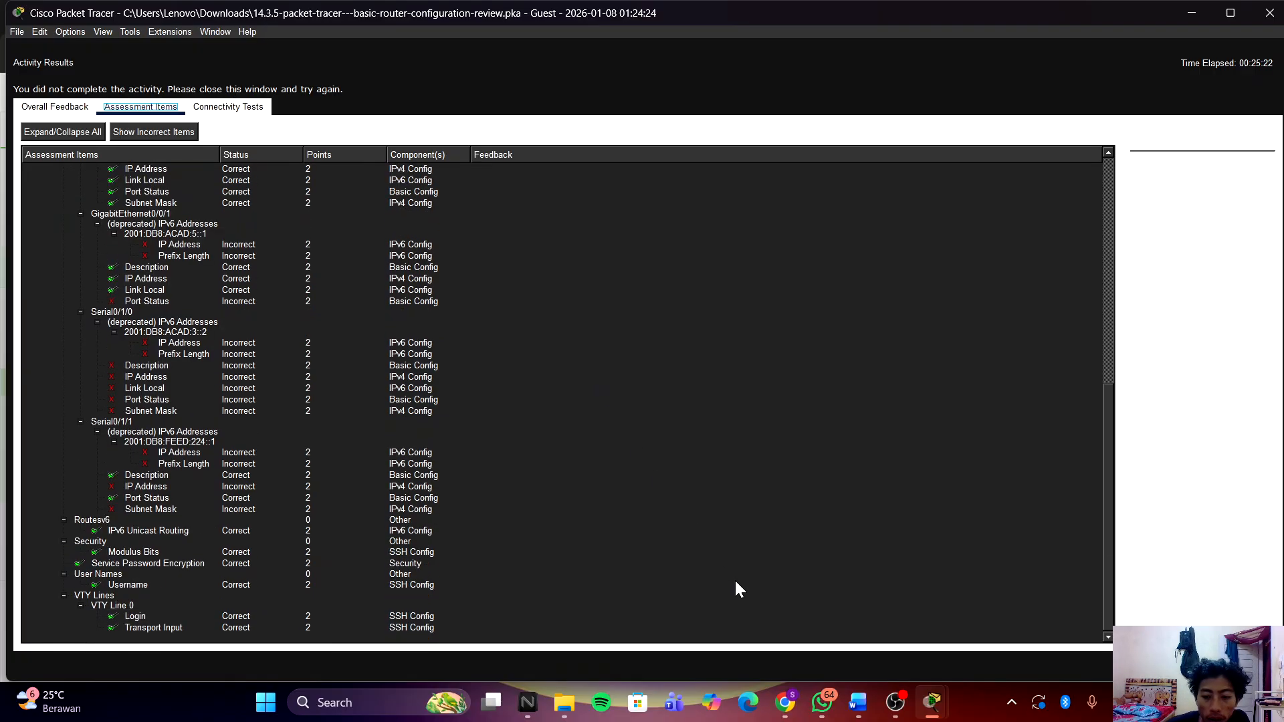
Step: Switch R2's CLI into interface configuration for Serial0/1/1
mouse_move(936, 702)
click(1016, 611)
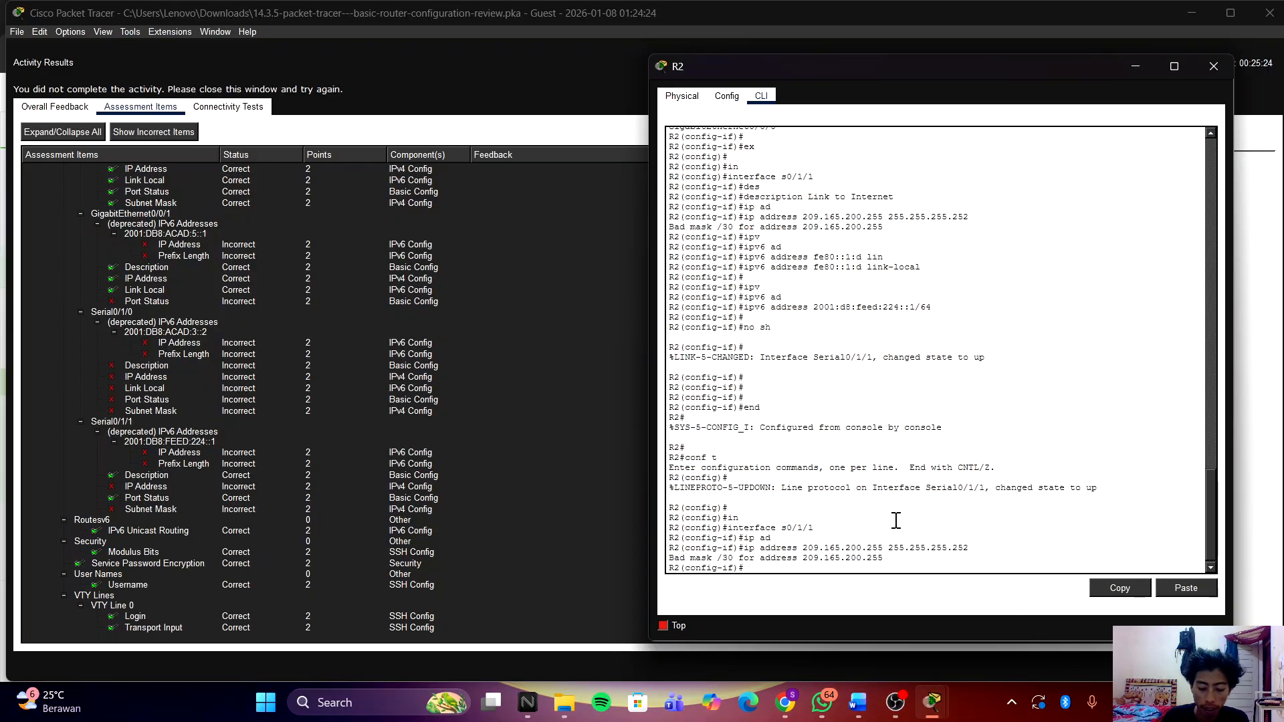
text(in)
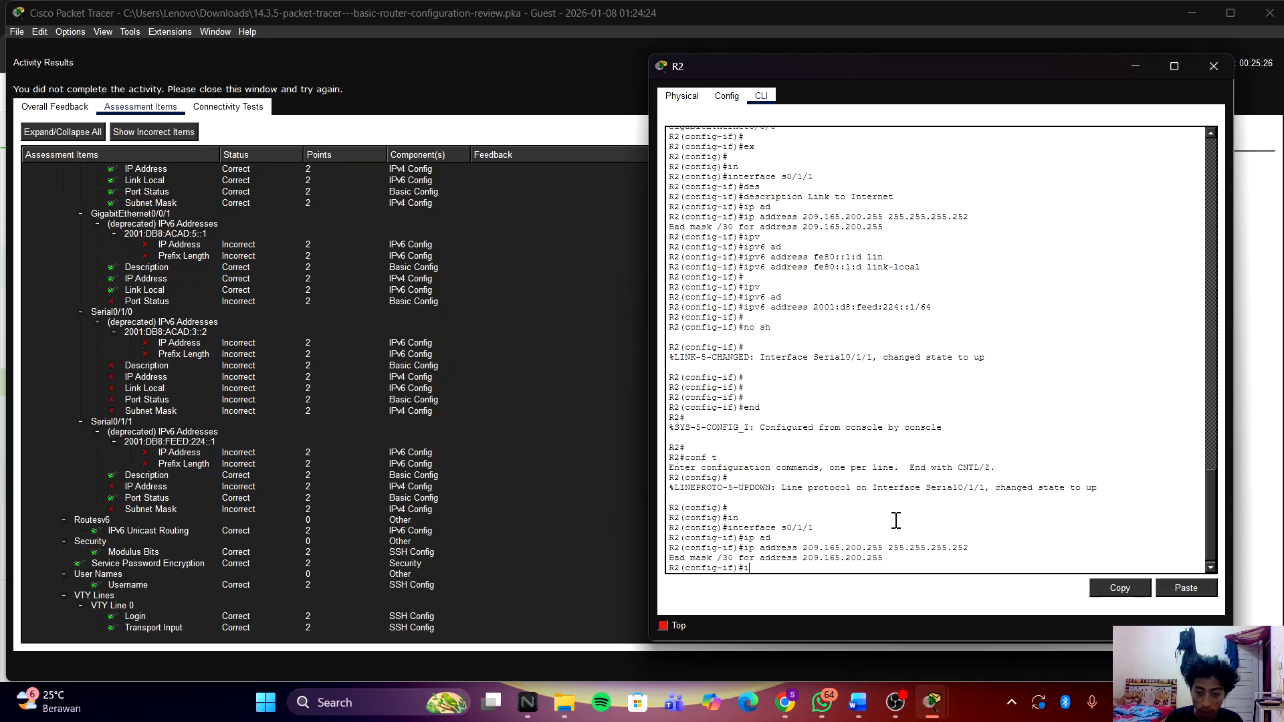
key(Return)
text(ex)
key(Return)
key(Return)
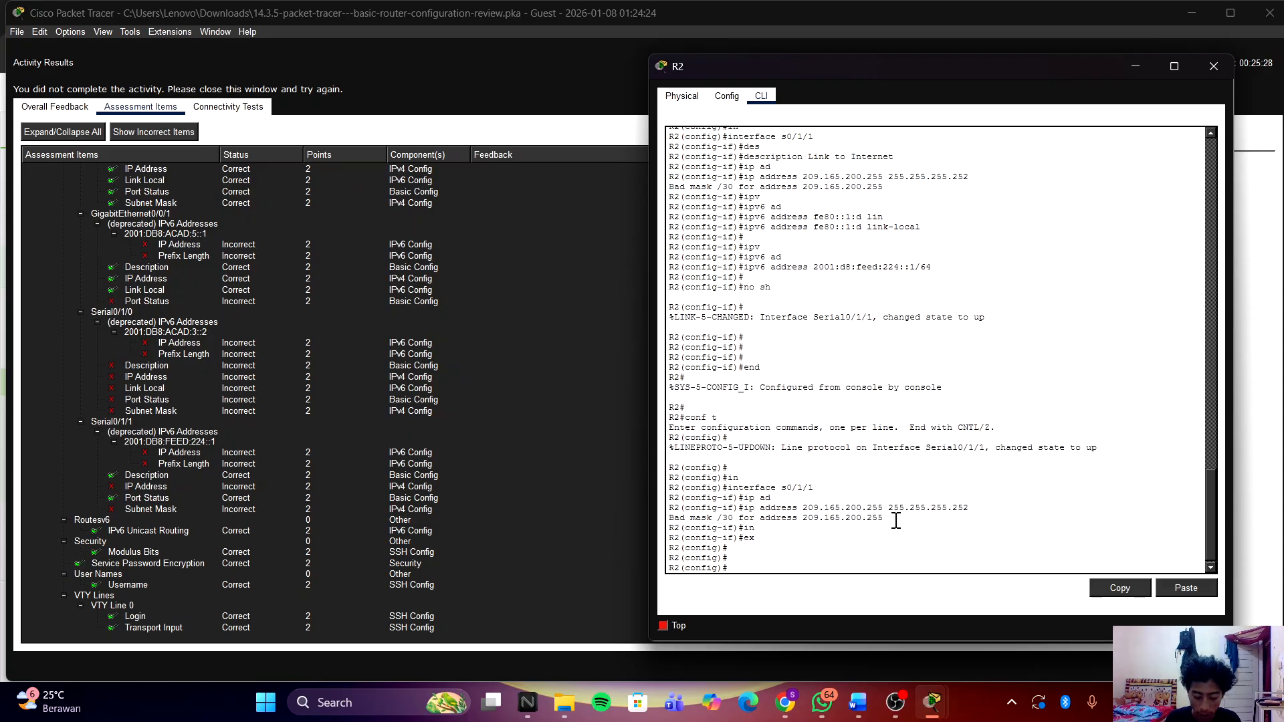
text(in)
key(Tab)
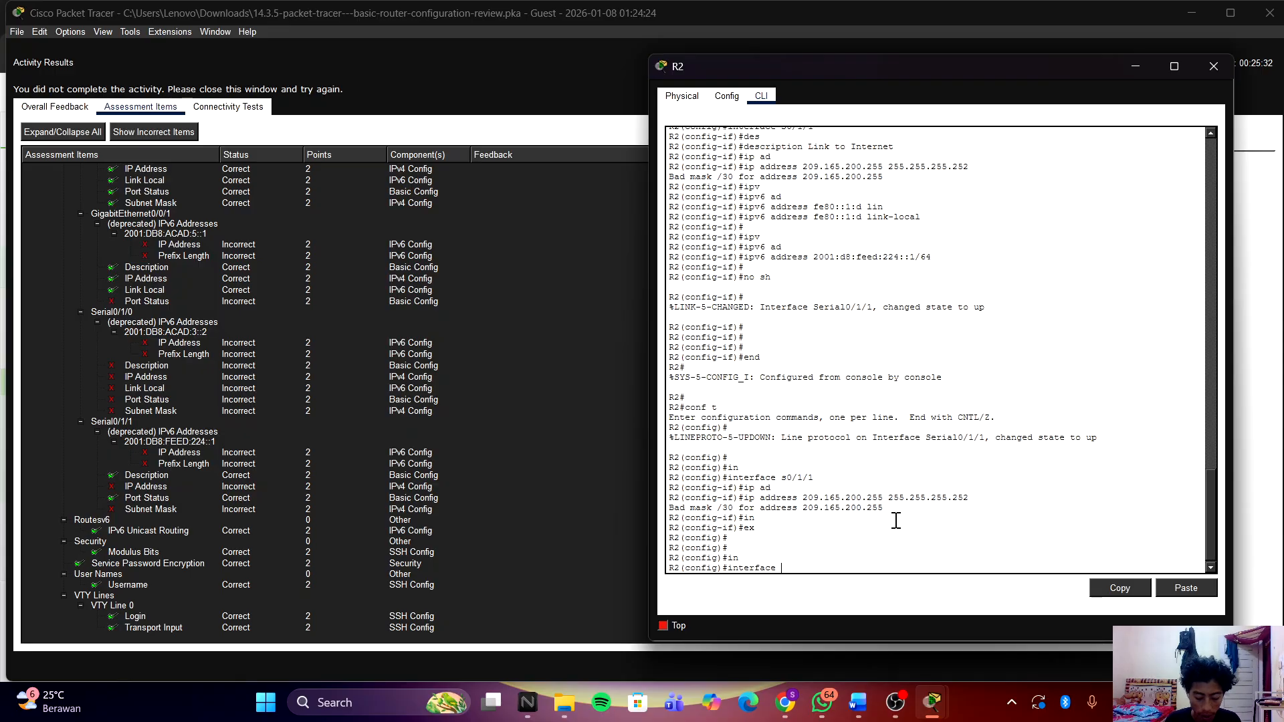
text(s0/)
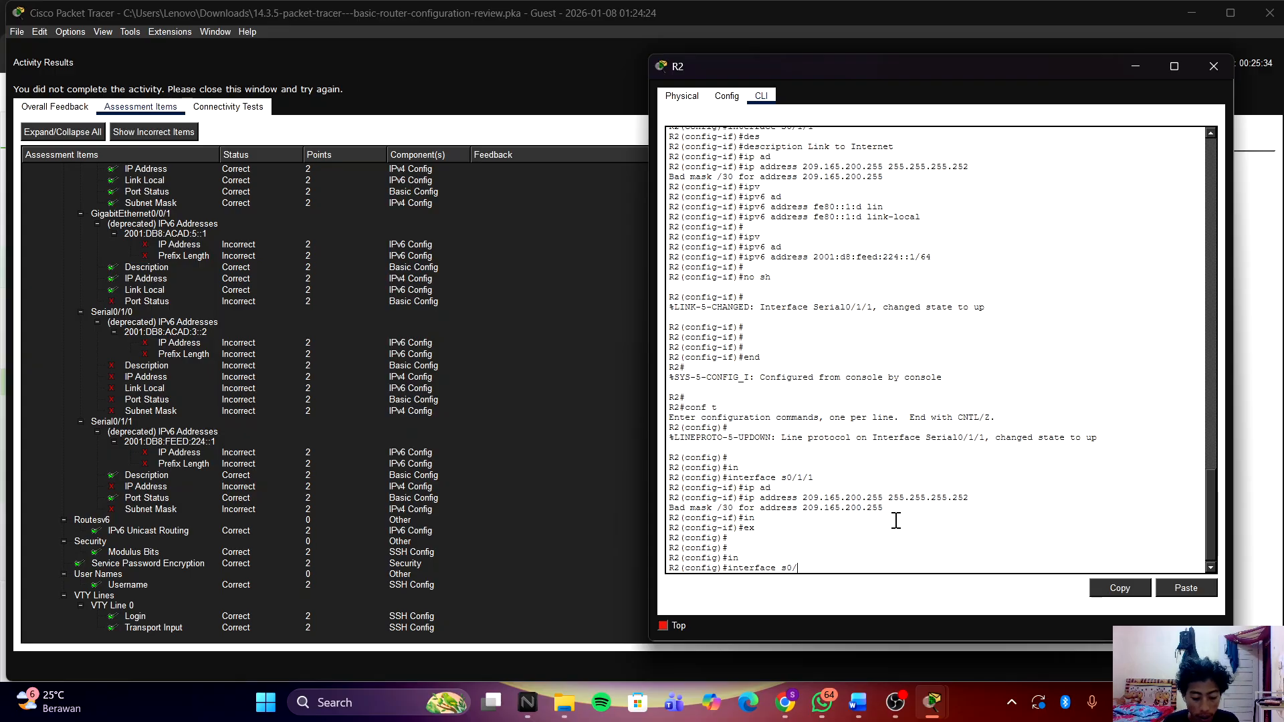
text(1/1)
key(Return)
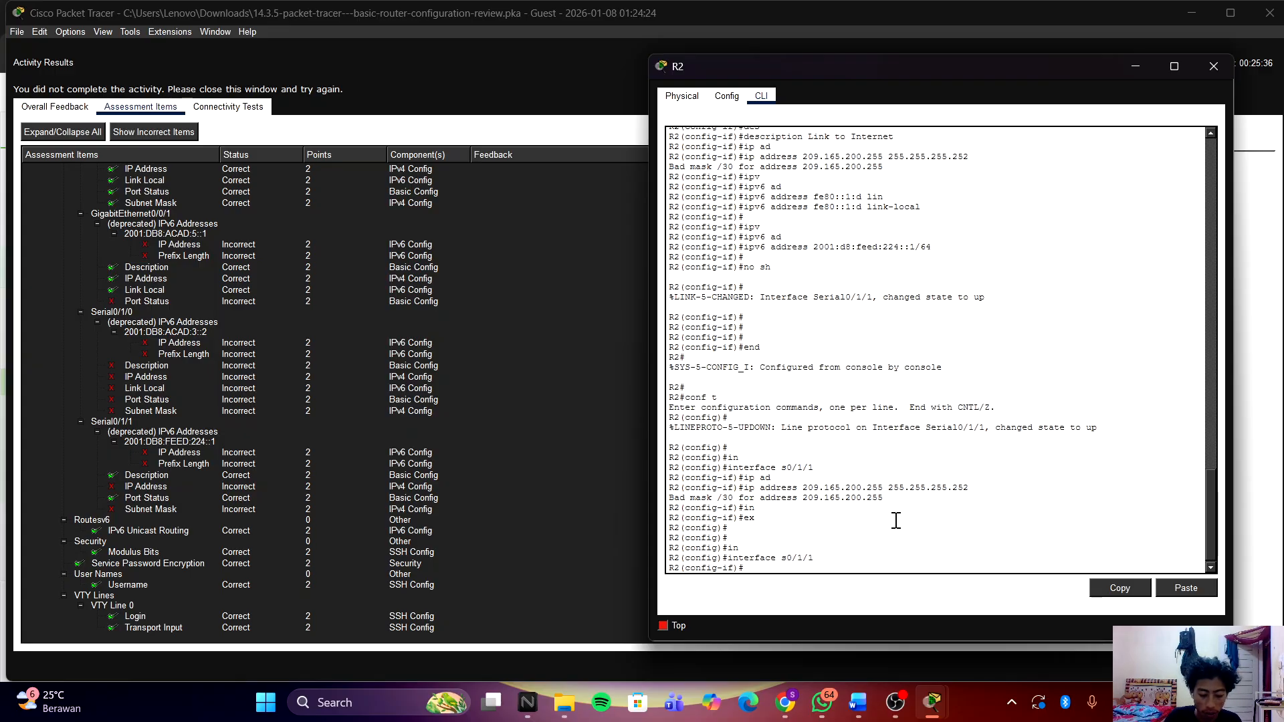
Step: Set Serial0/1/1's description to 'Link to Internet', correcting the capitalisation
text(des)
key(Tab)
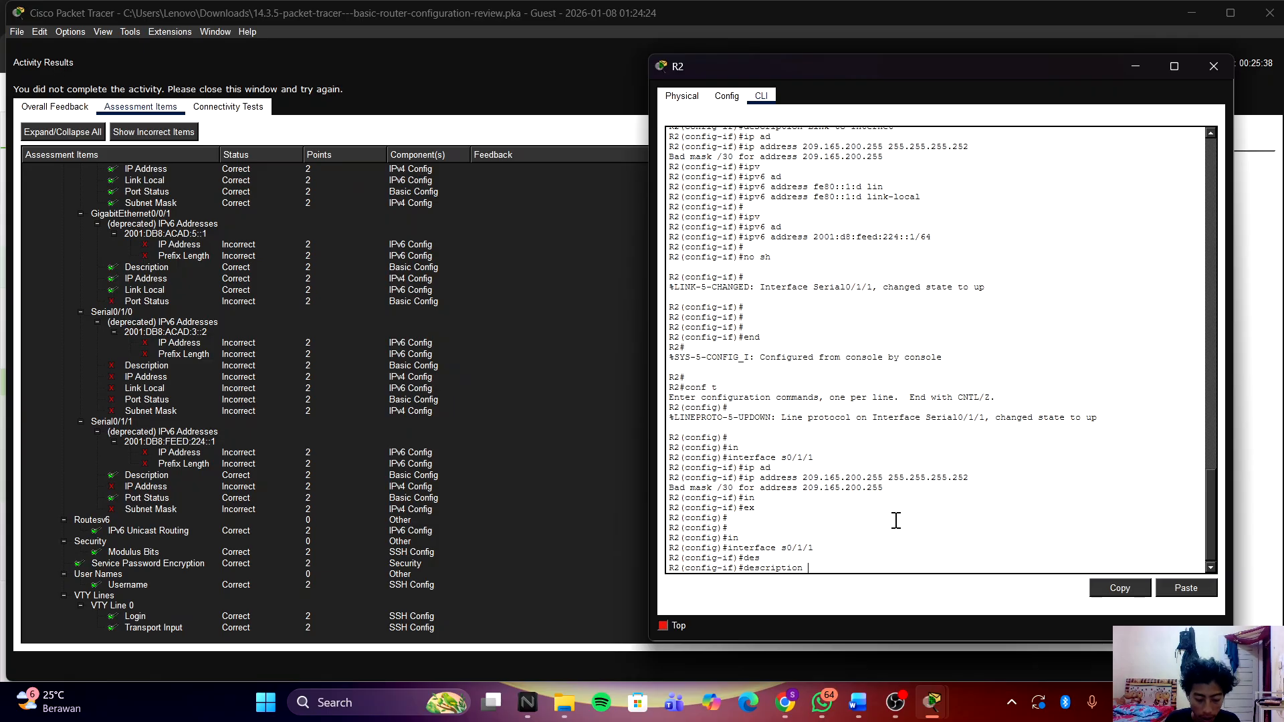
text(Link)
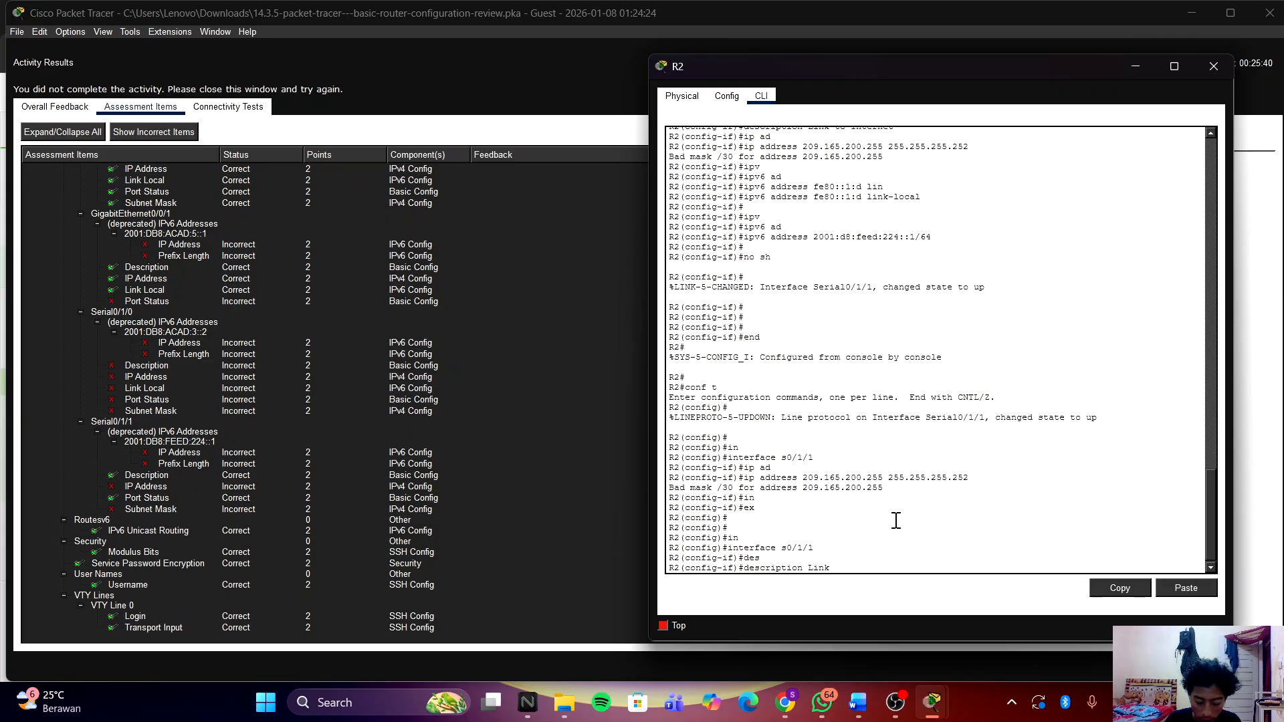
text( to inter)
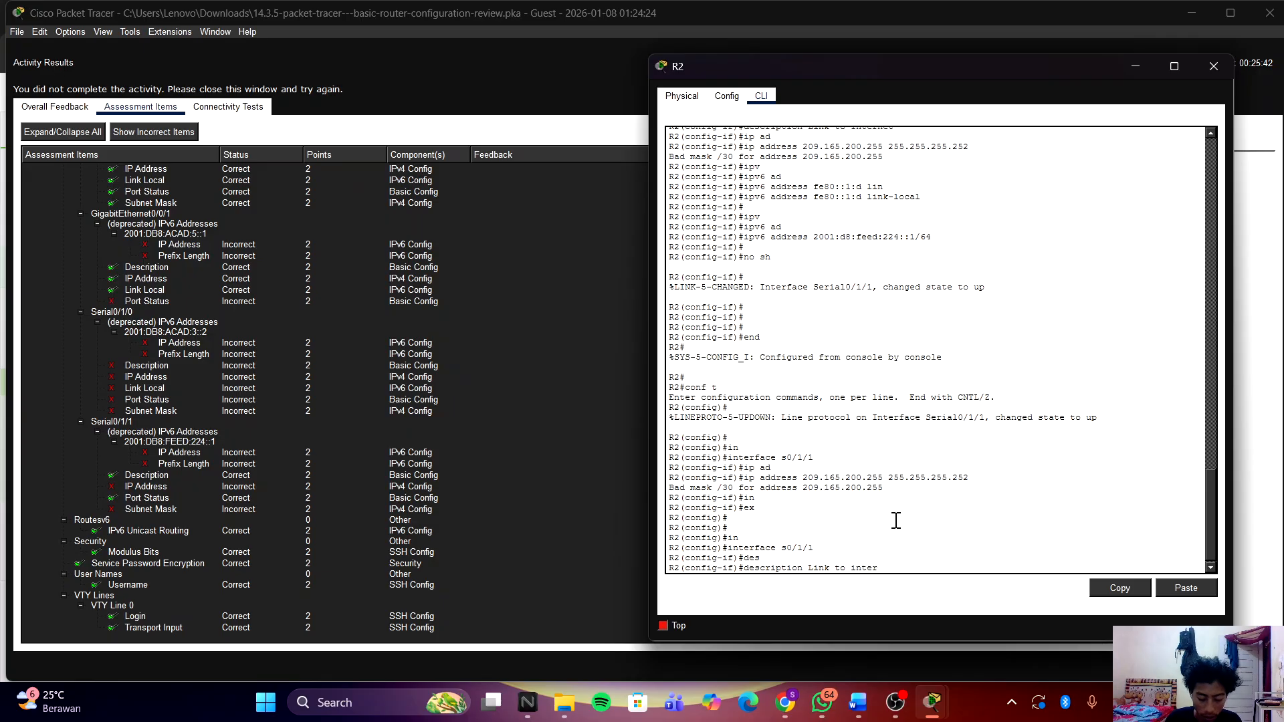
text(net)
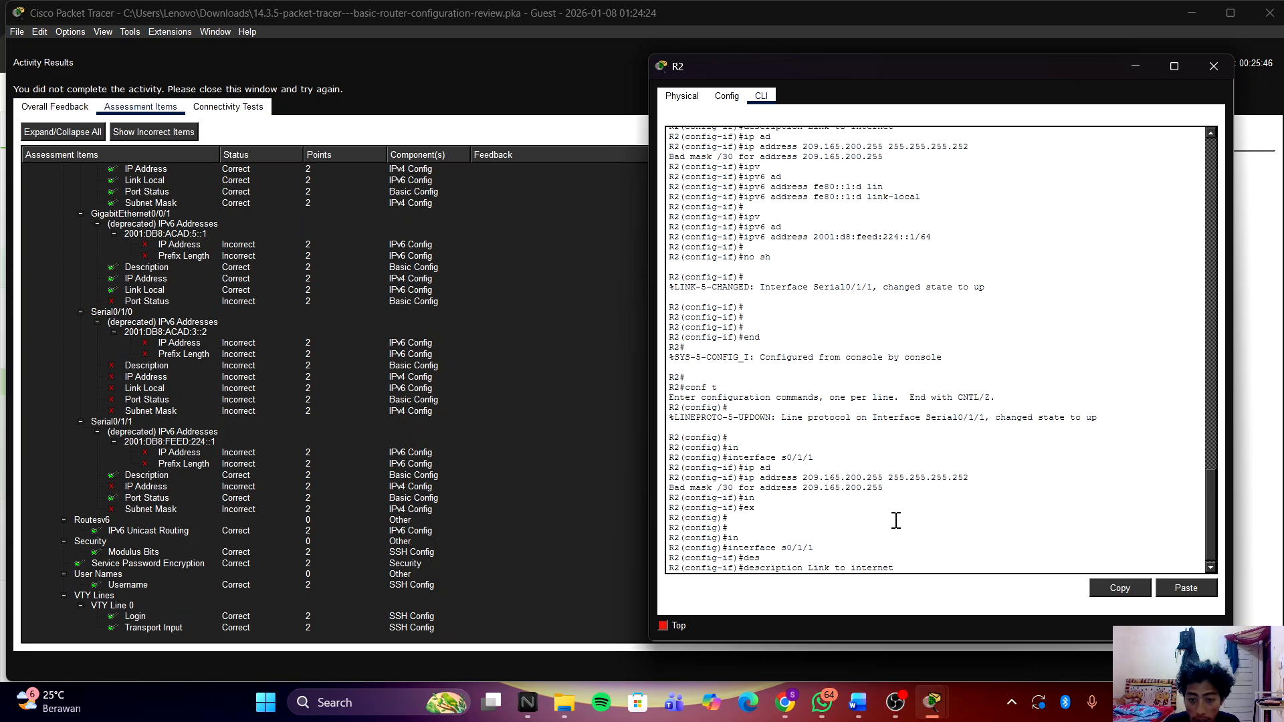
key(ctrl+u)
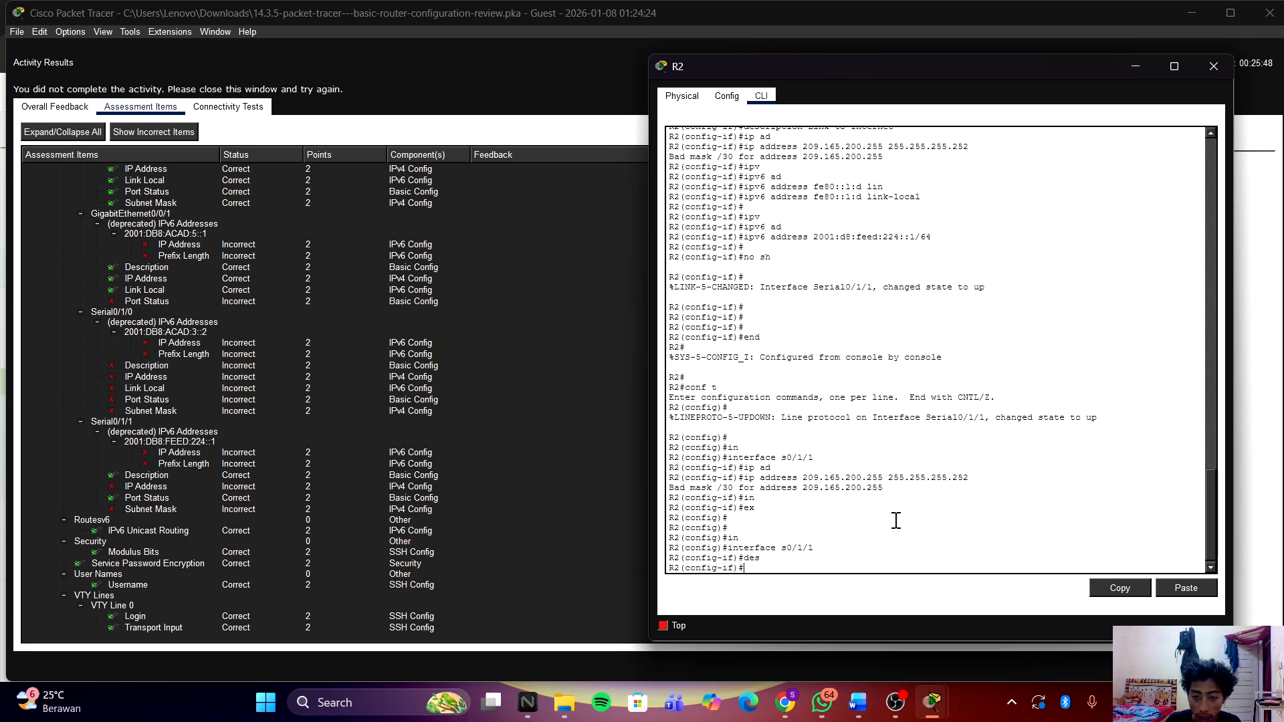
key(Up)
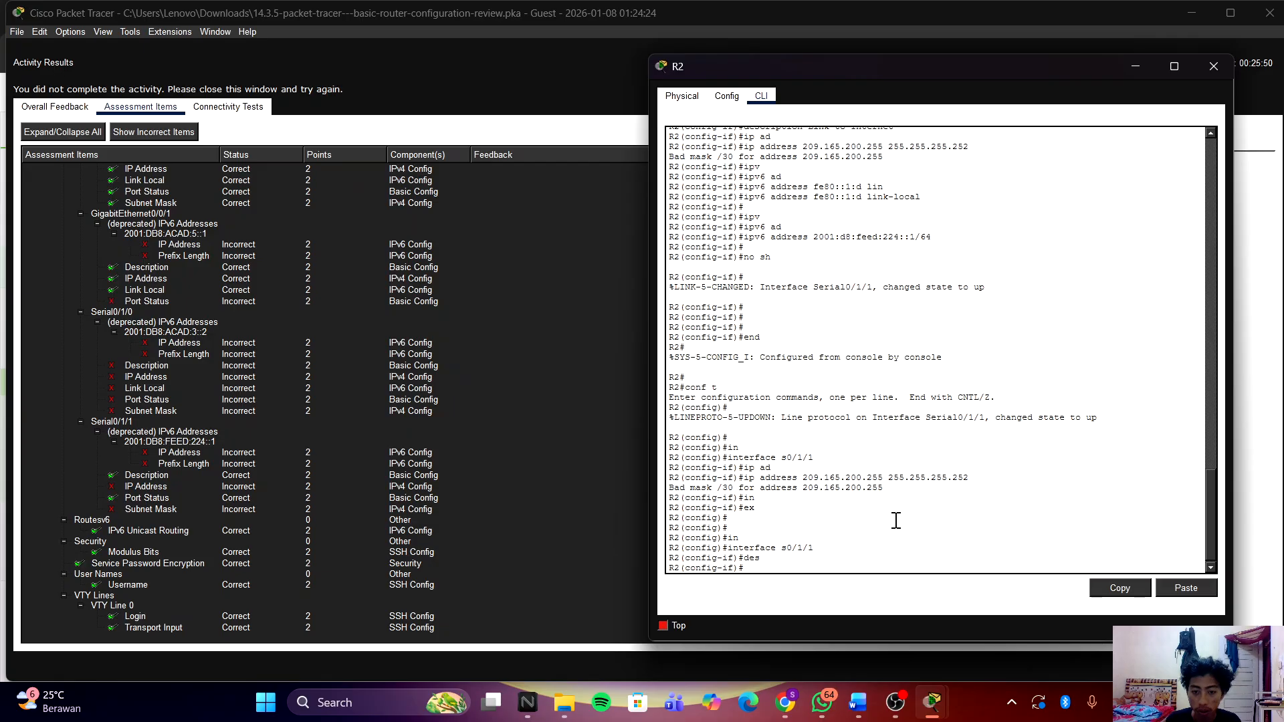
key(ctrl+u)
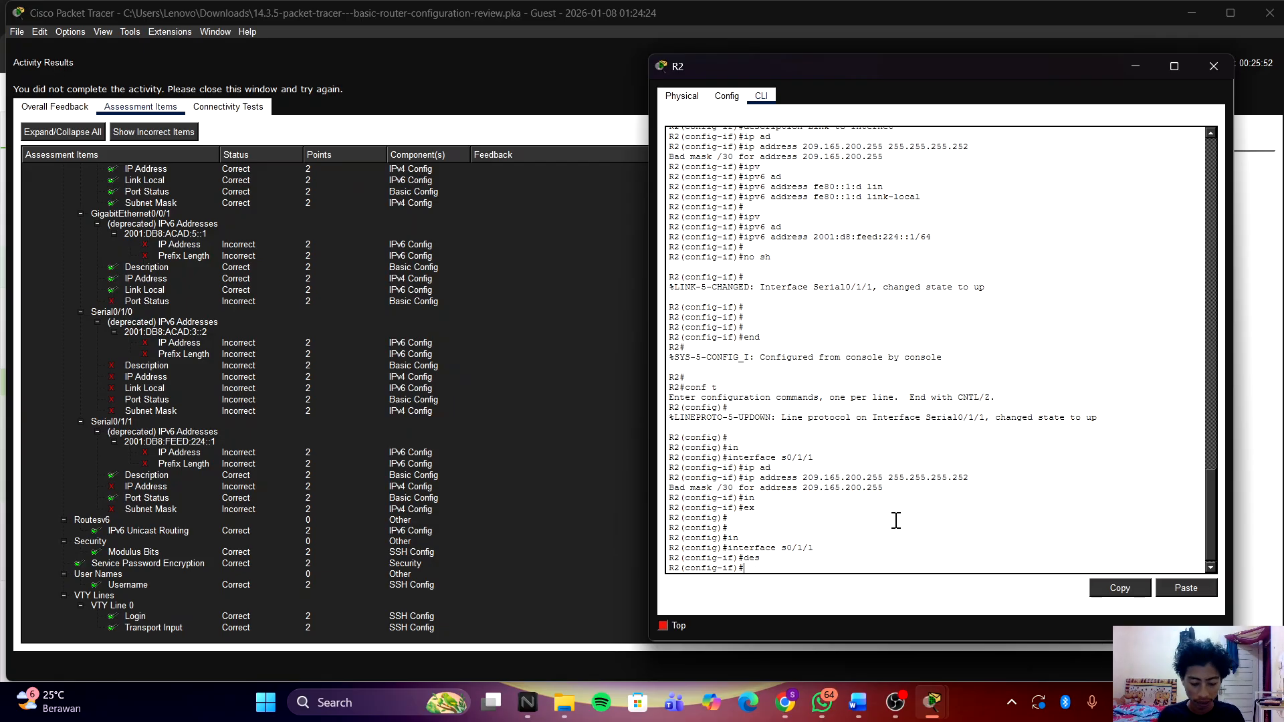
text(des)
key(Tab)
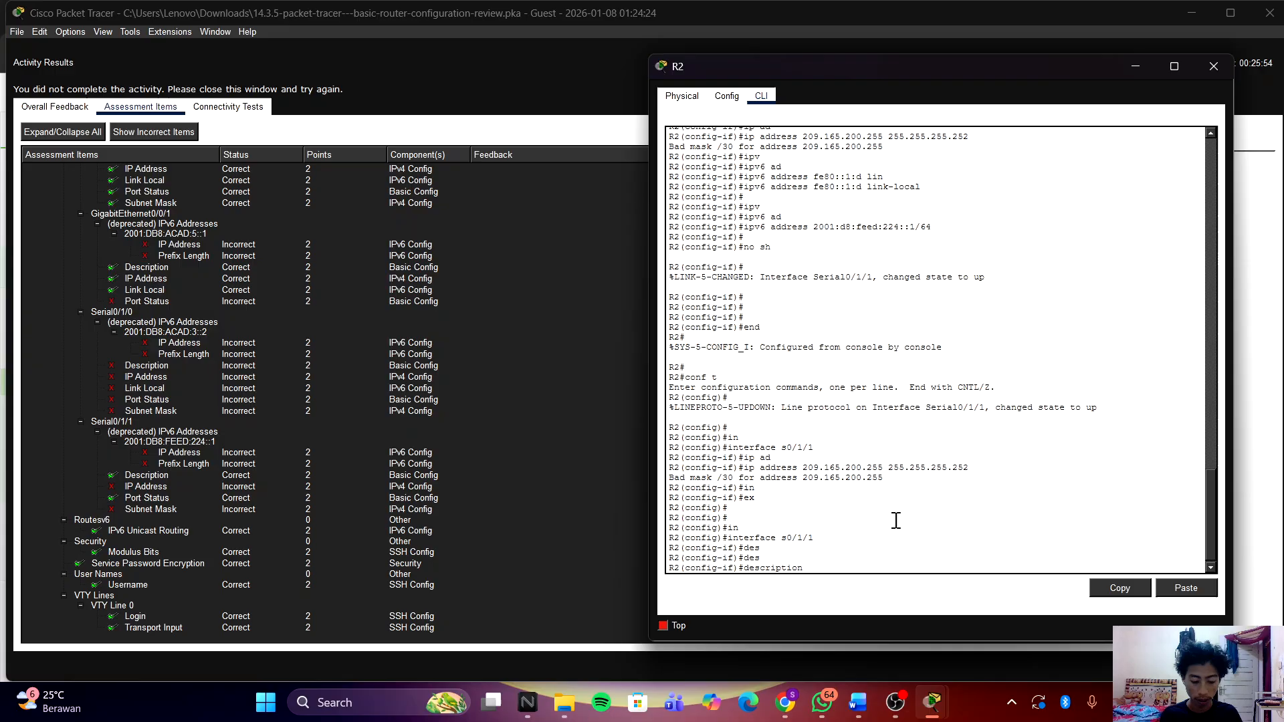
text(Link )
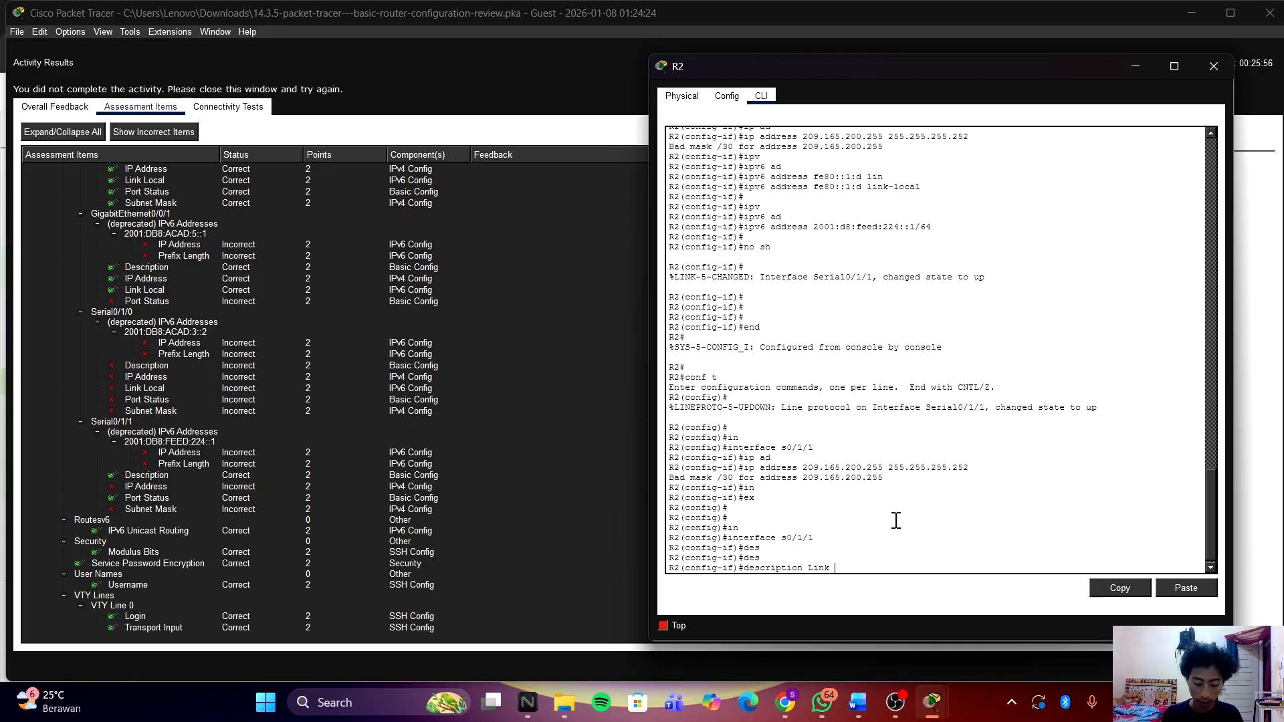
text(To)
key(BackSpace)
key(BackSpace)
text(ti)
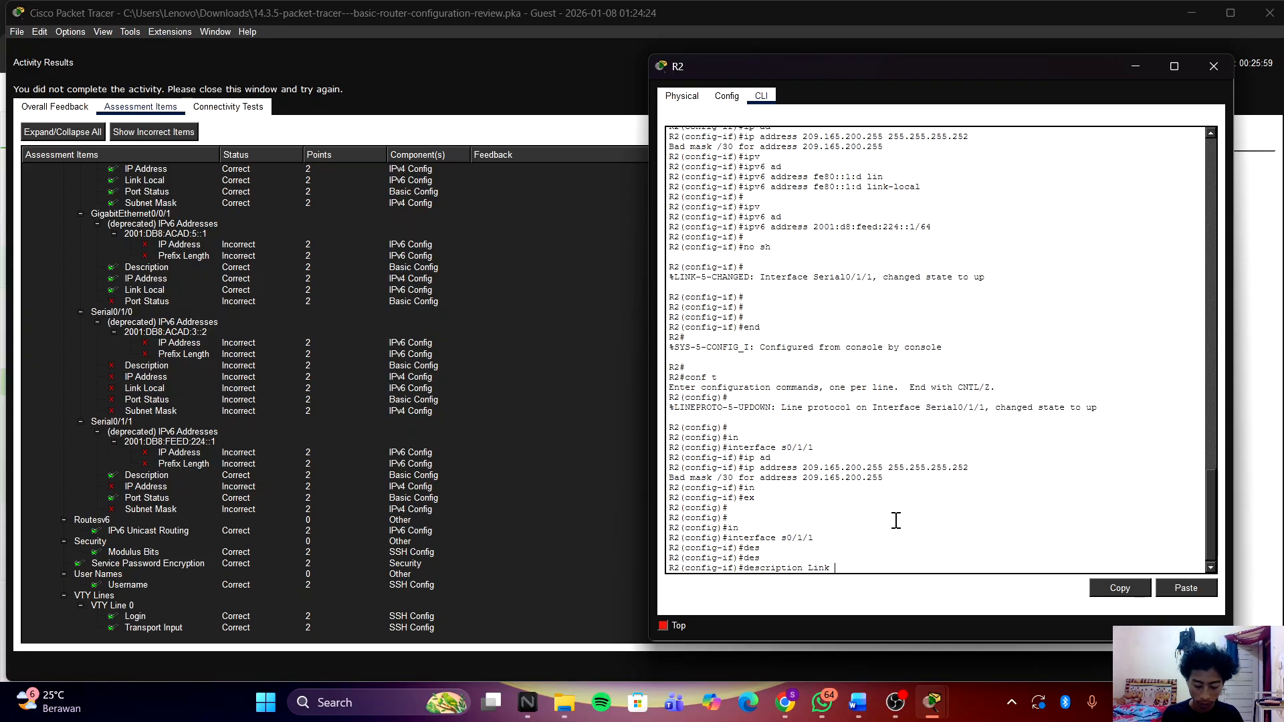
key(BackSpace)
text(o Internet)
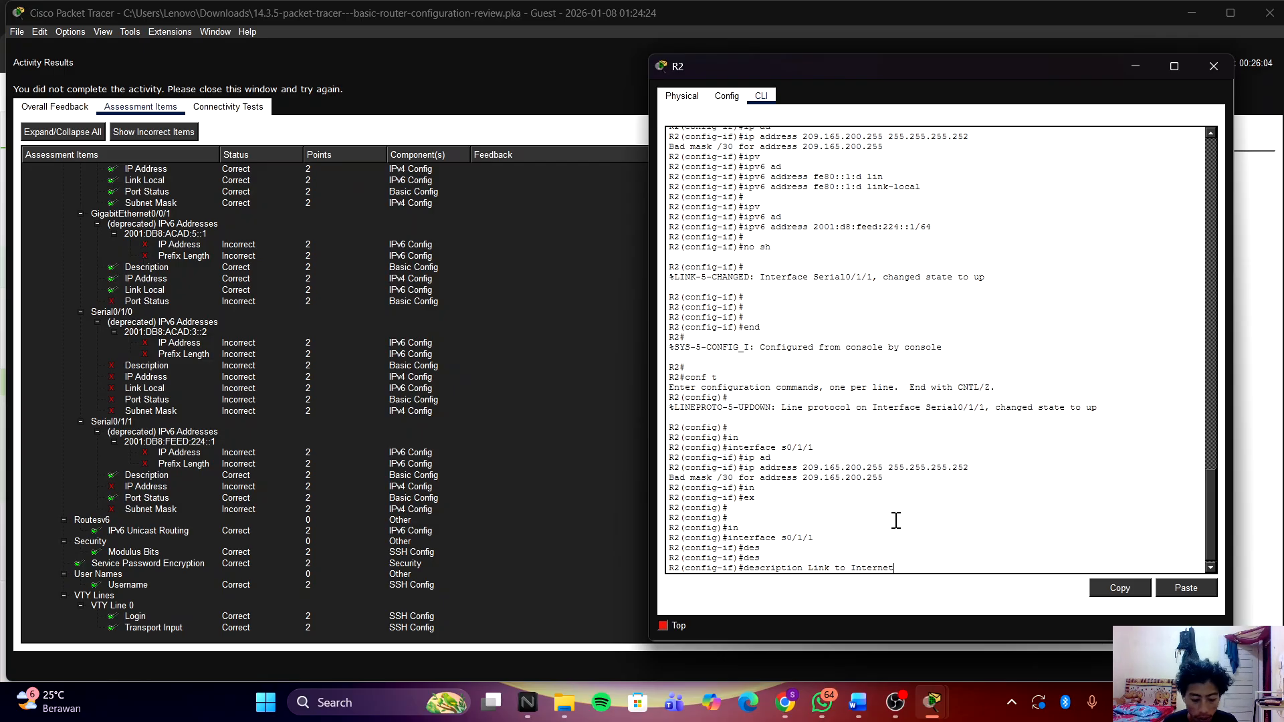
key(Return)
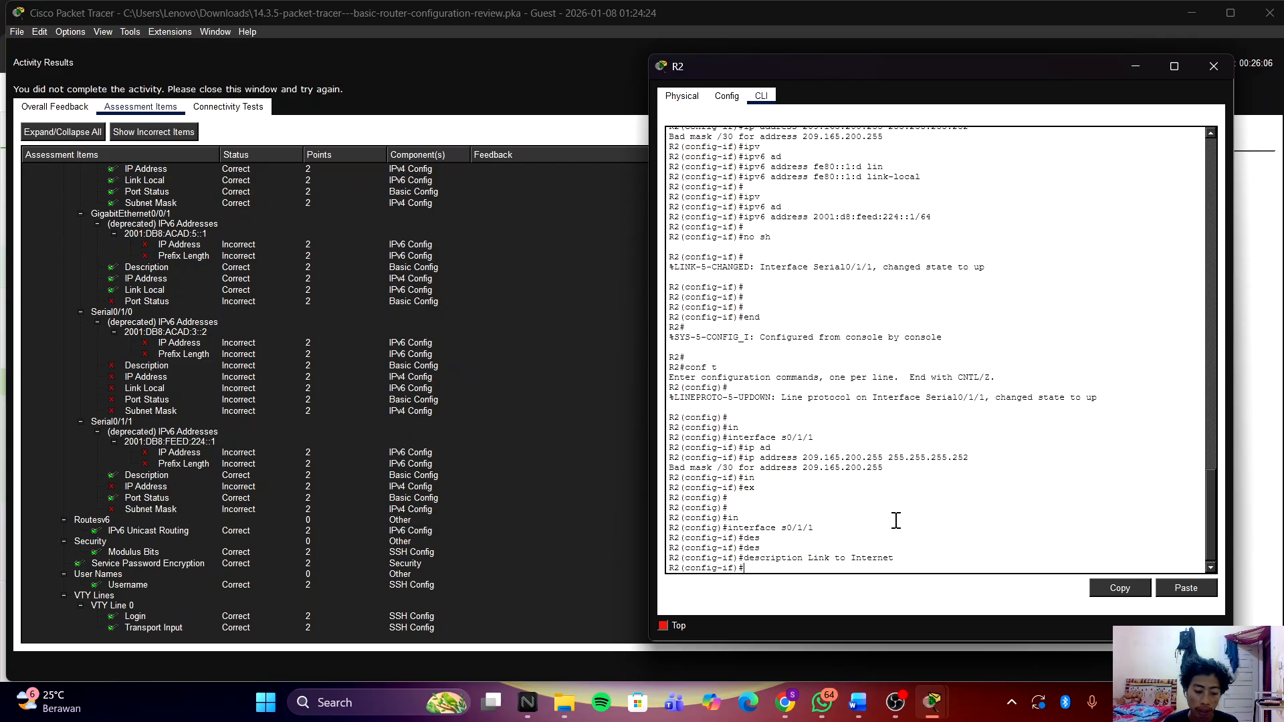
Step: Begin an ip address command and move the R2 console aside
key(Return)
text(ip )
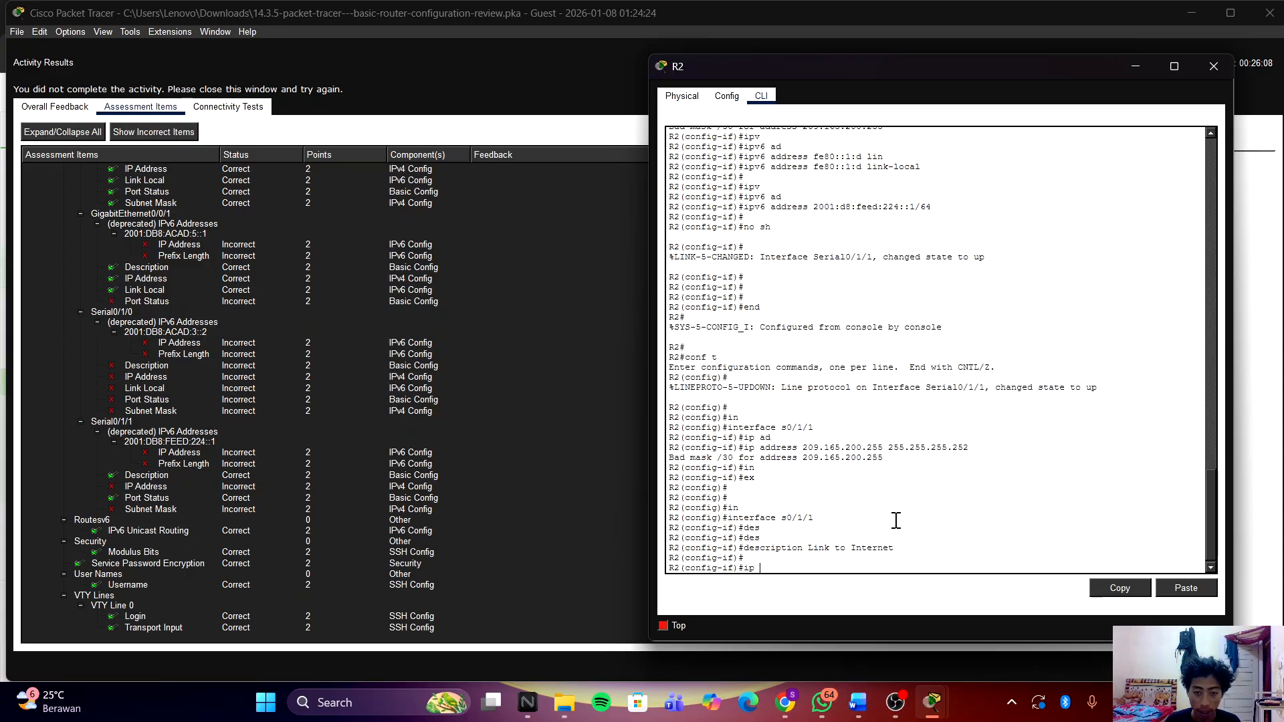
text(add)
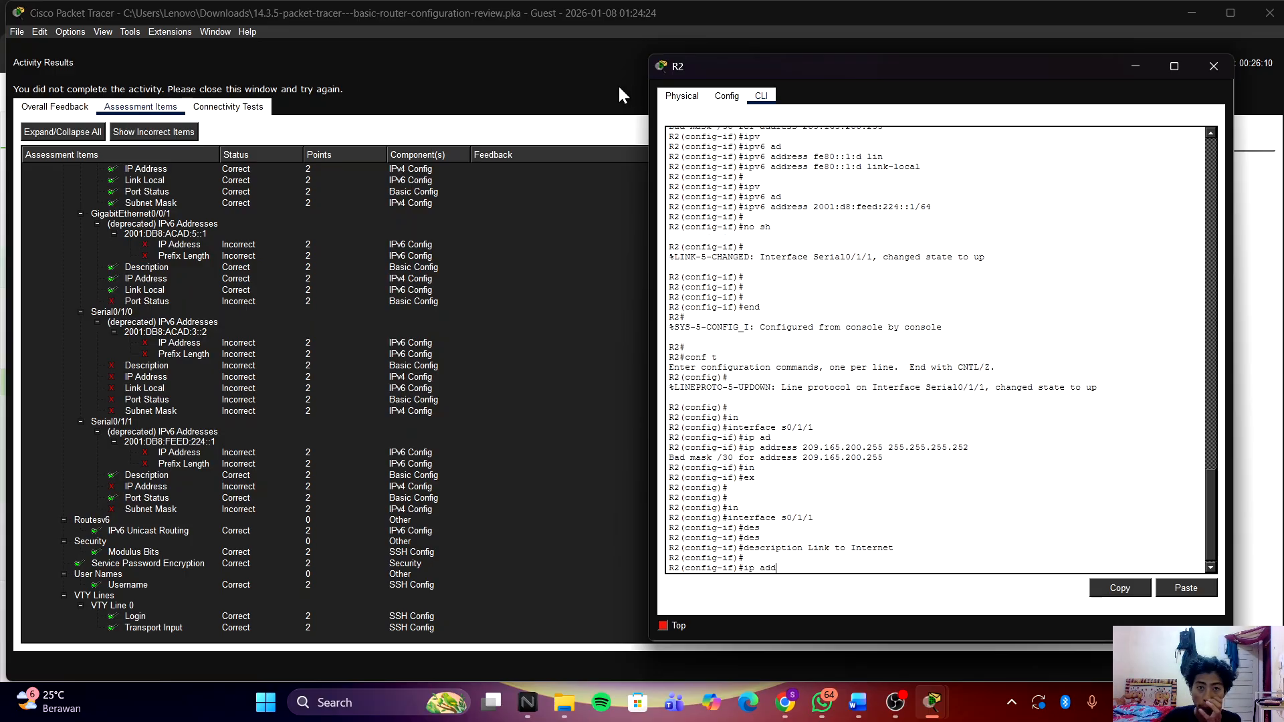
click(1213, 65)
Step: Close Activity Results, widen the Addressing Table, and complete the ip address command in R2's CLI
click(1273, 16)
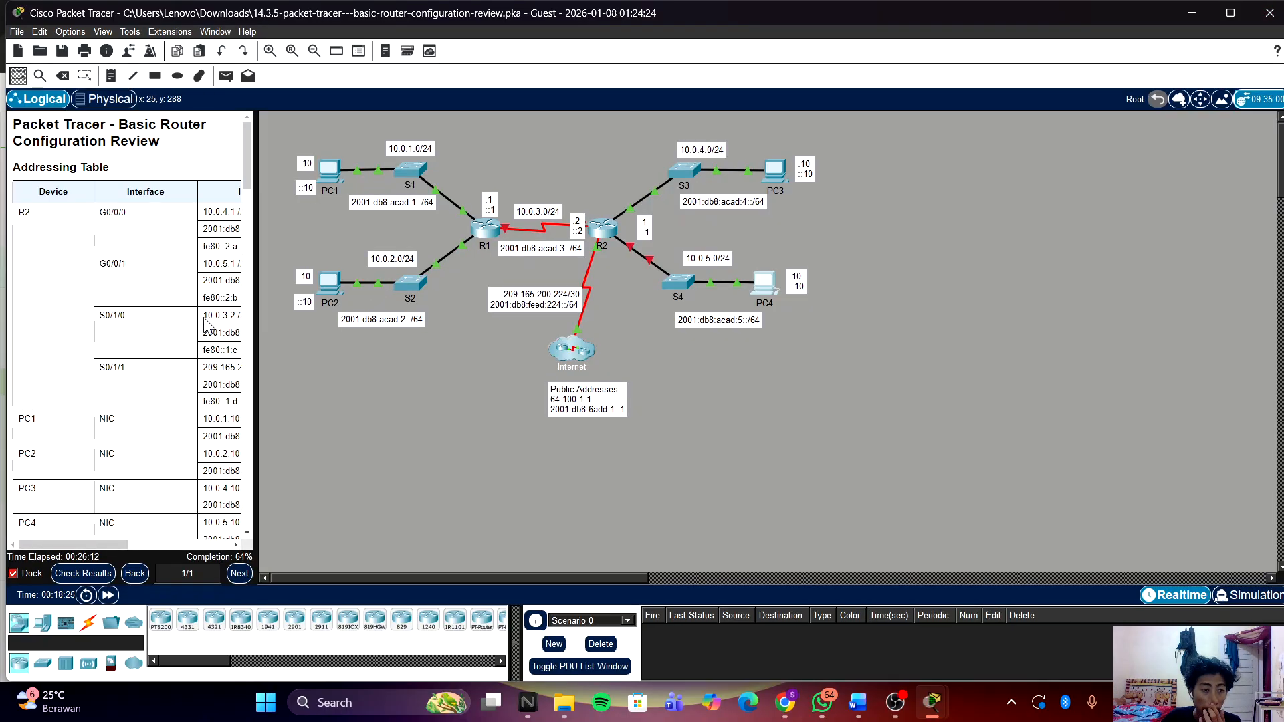
drag(258, 278, 652, 296)
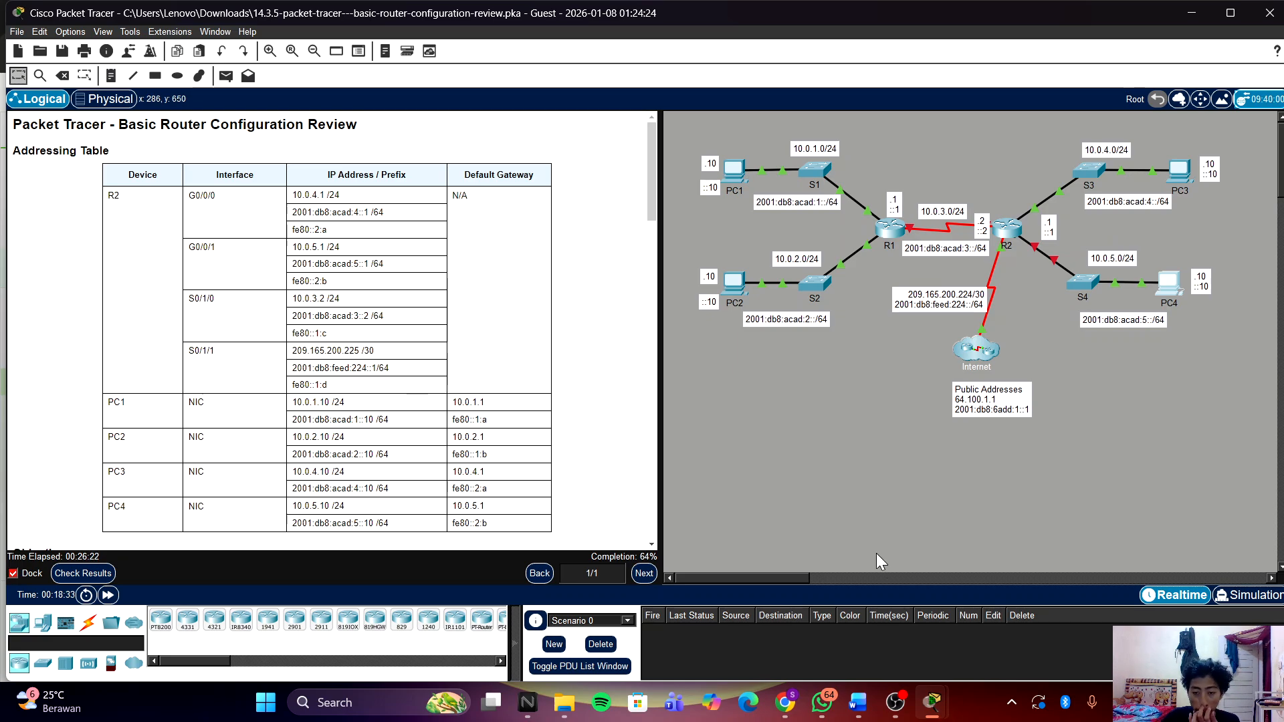
mouse_move(936, 705)
click(992, 645)
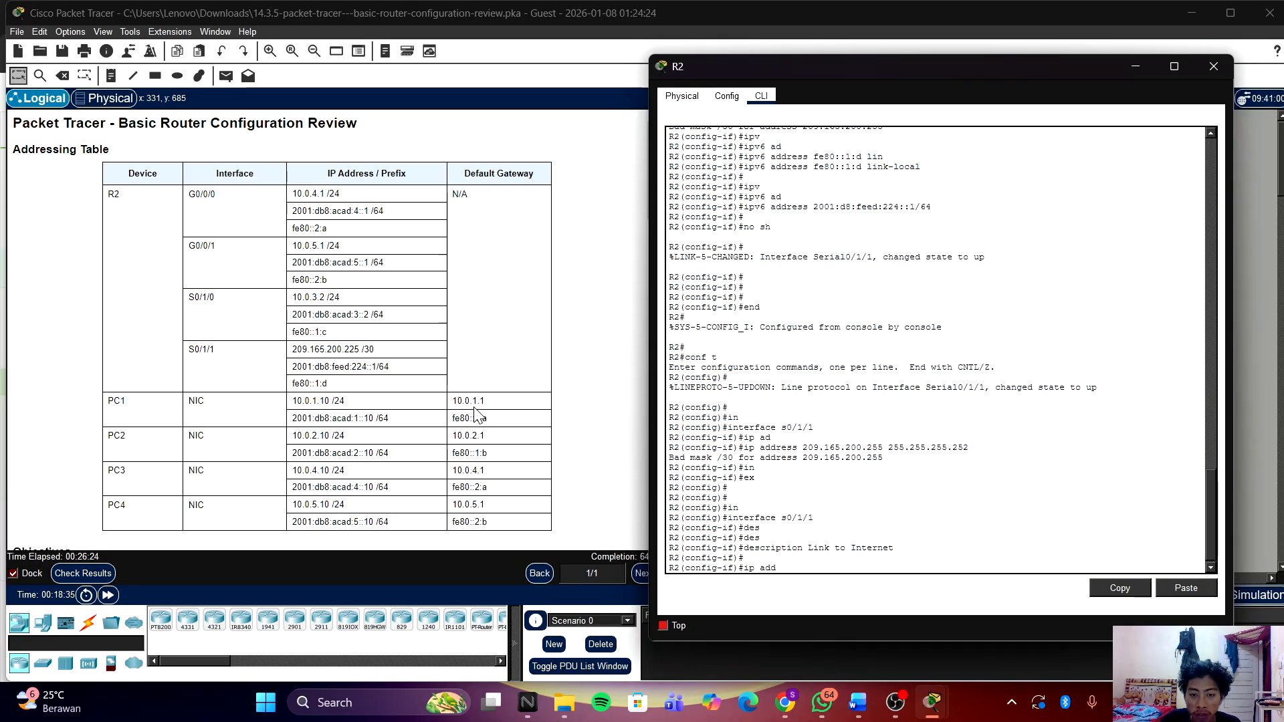
key(Tab)
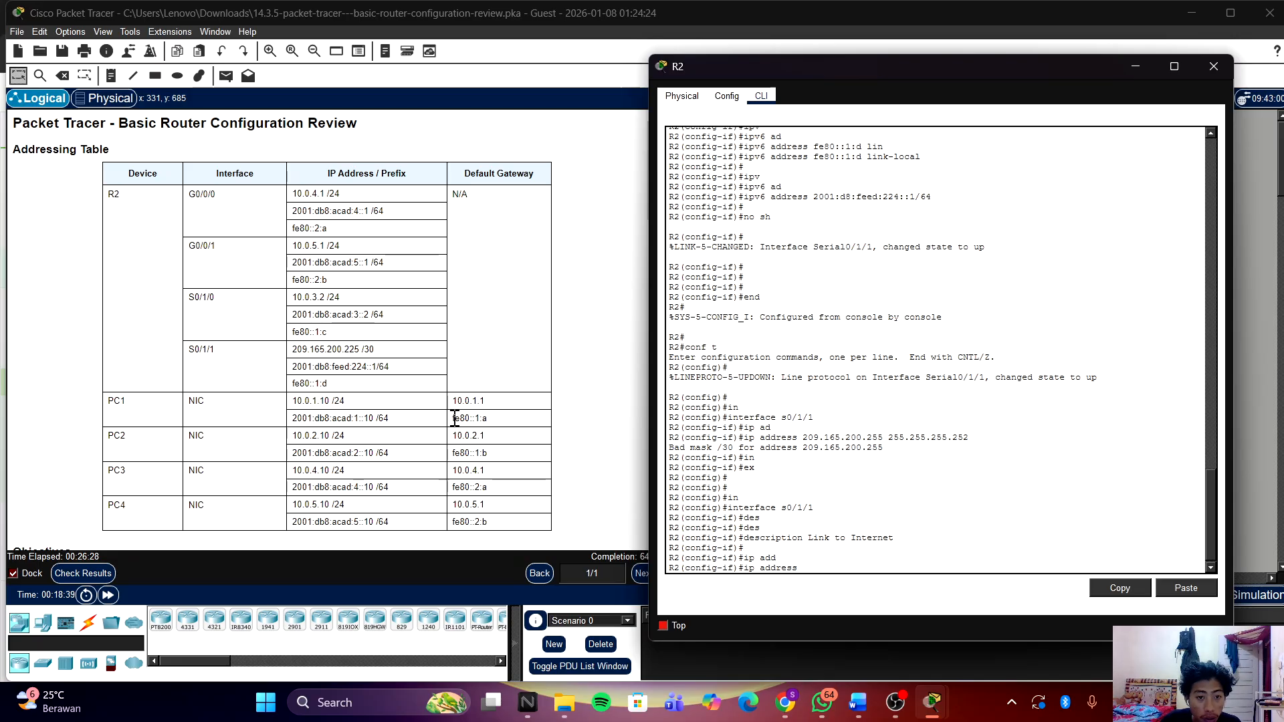
Step: Copy S0/1/1's address 209.165.200.225 from the Addressing Table
drag(292, 348, 359, 349)
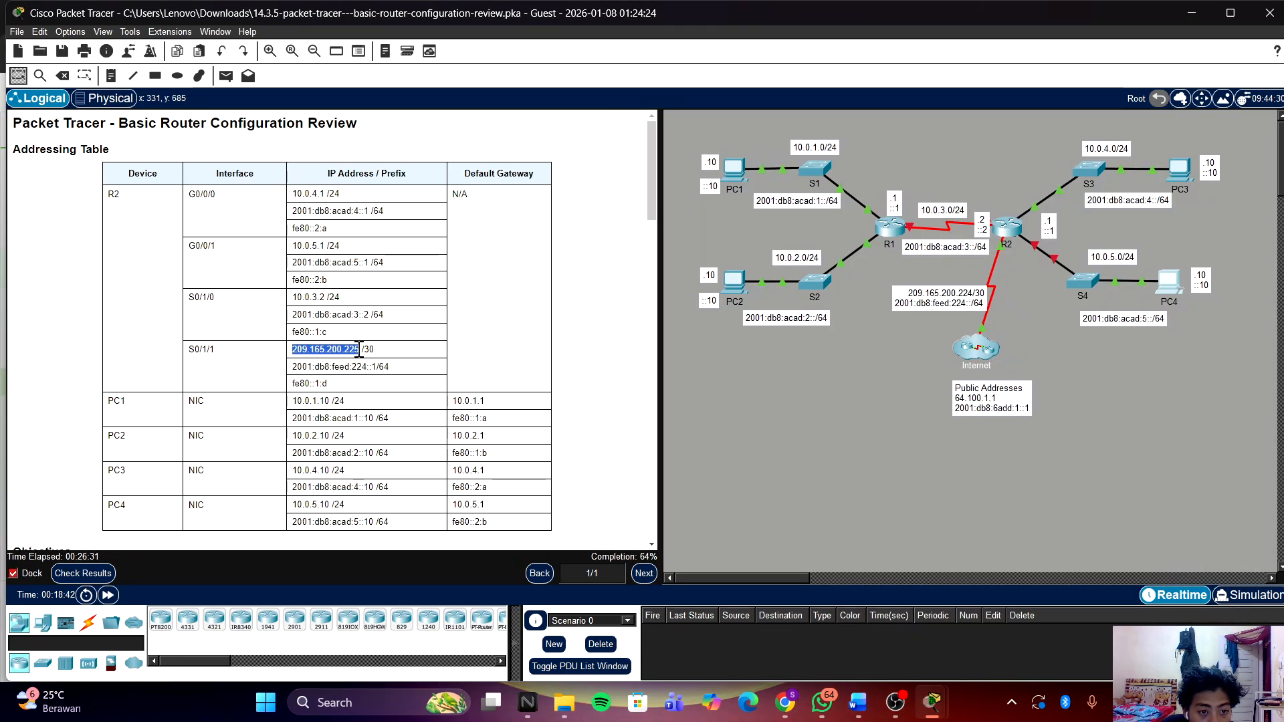
right_click(334, 348)
click(393, 361)
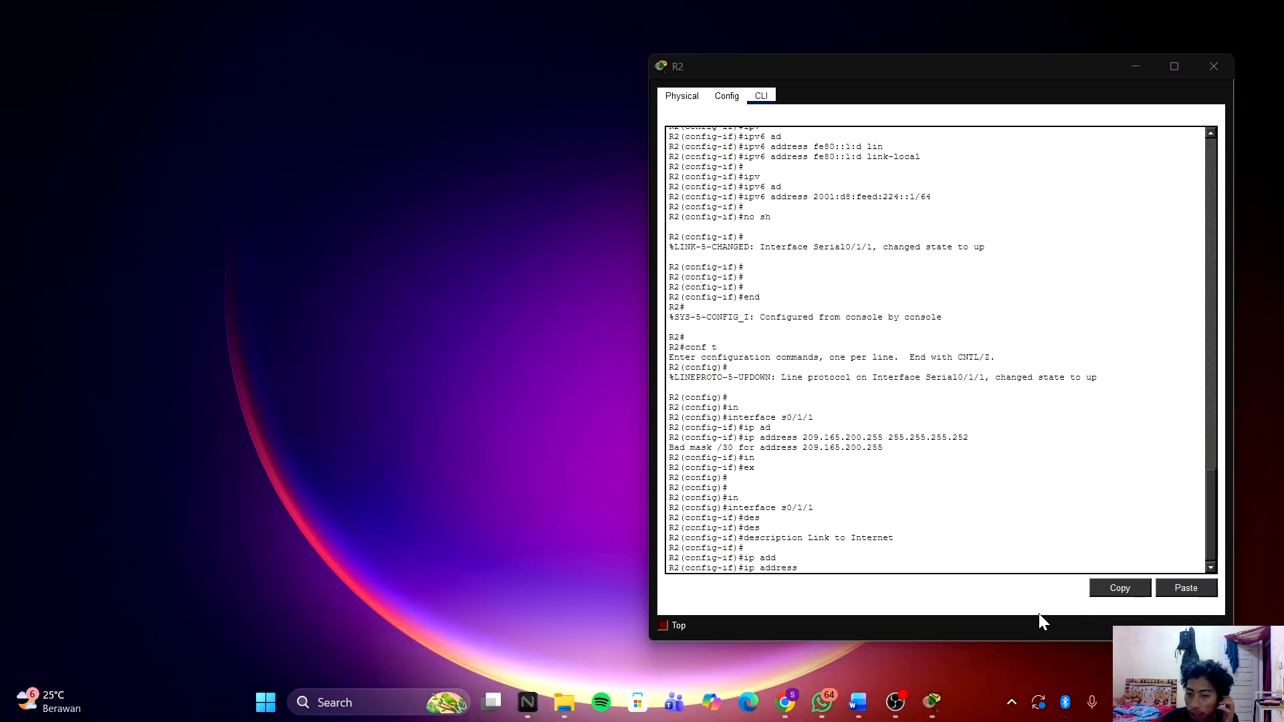
click(1037, 613)
Step: Assign Serial0/1/1 the address 209.165.200.225 with mask 255.255.255.252
right_click(927, 572)
click(903, 575)
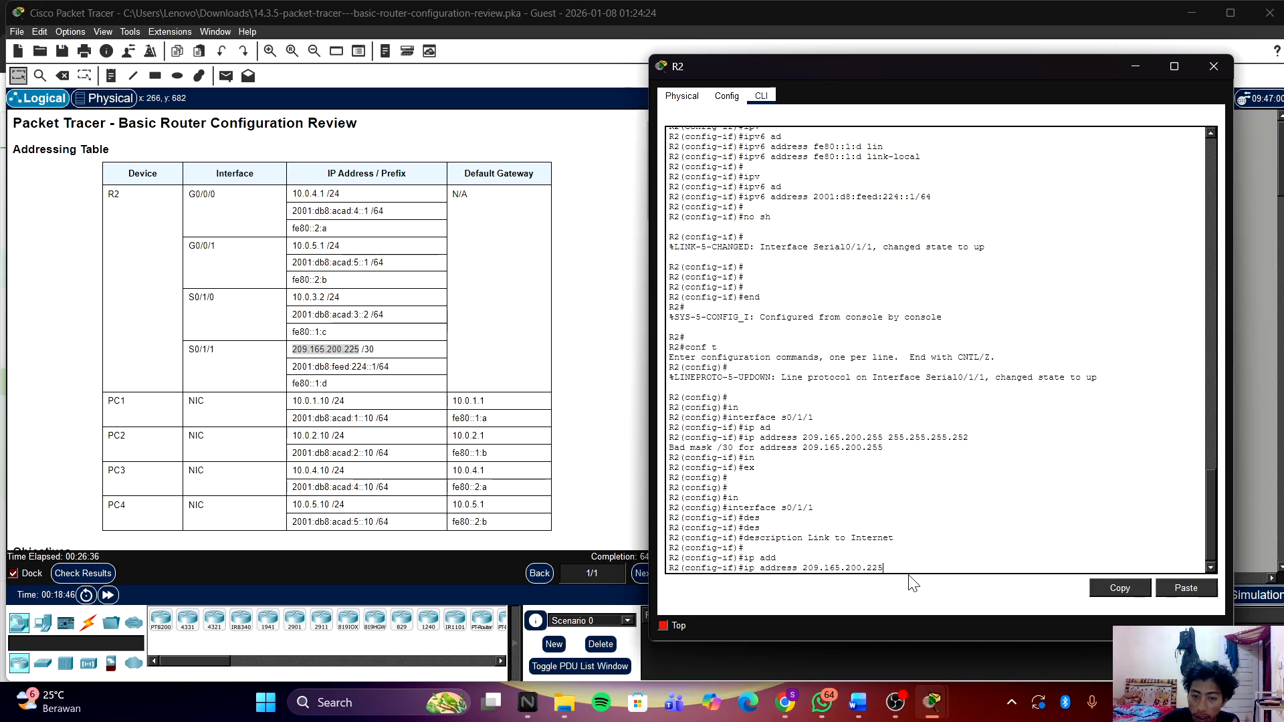
text(255.255.255.)
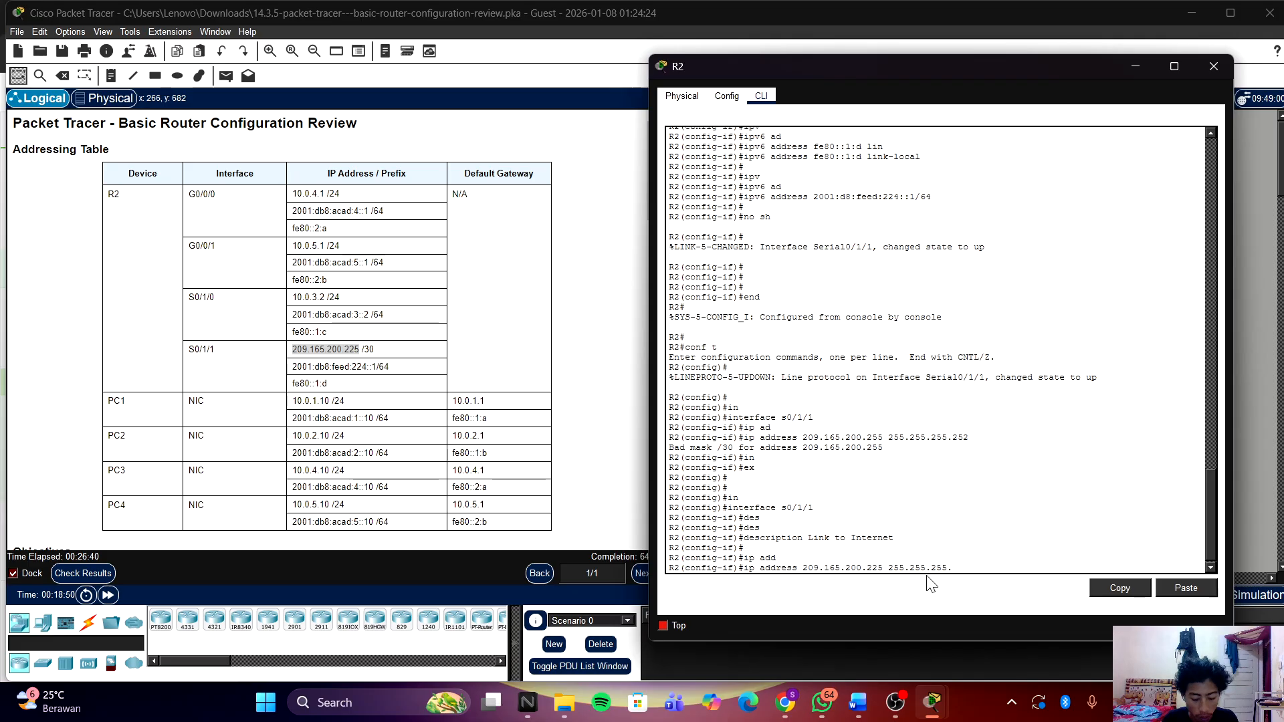
text(252)
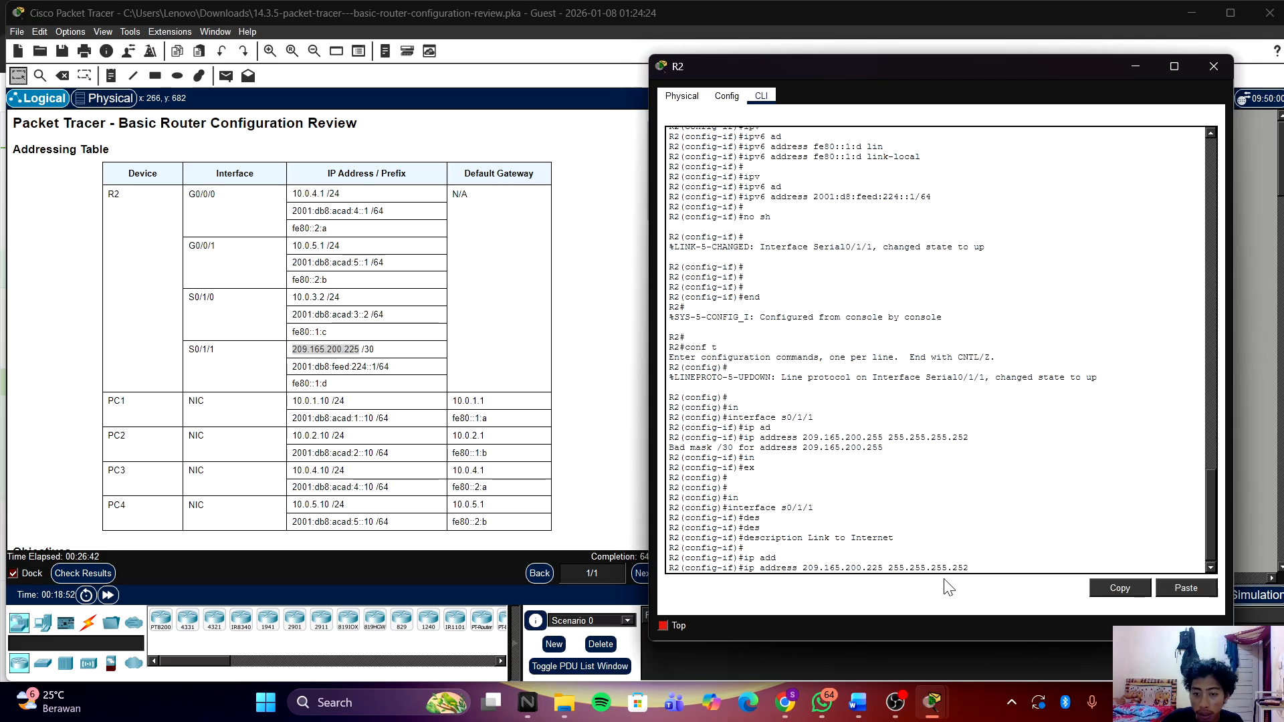
key(Return)
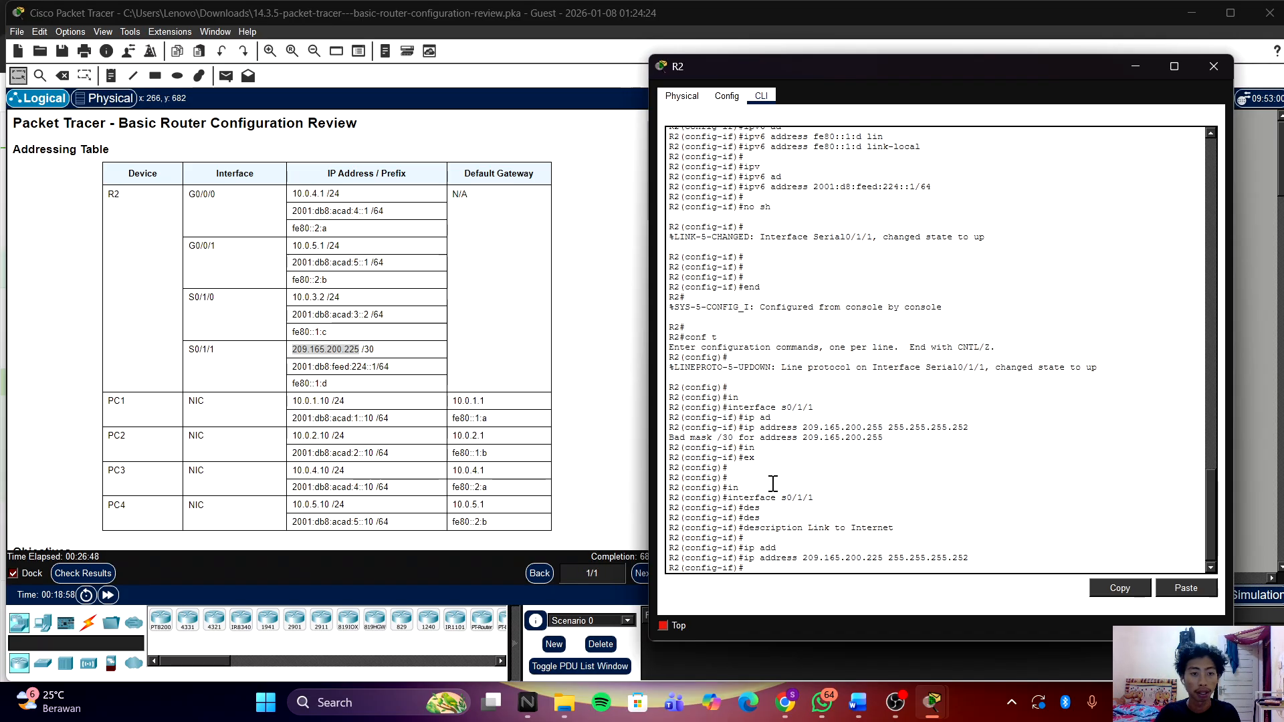
Step: Start an ipv6 address command using tab completion
text(ipv)
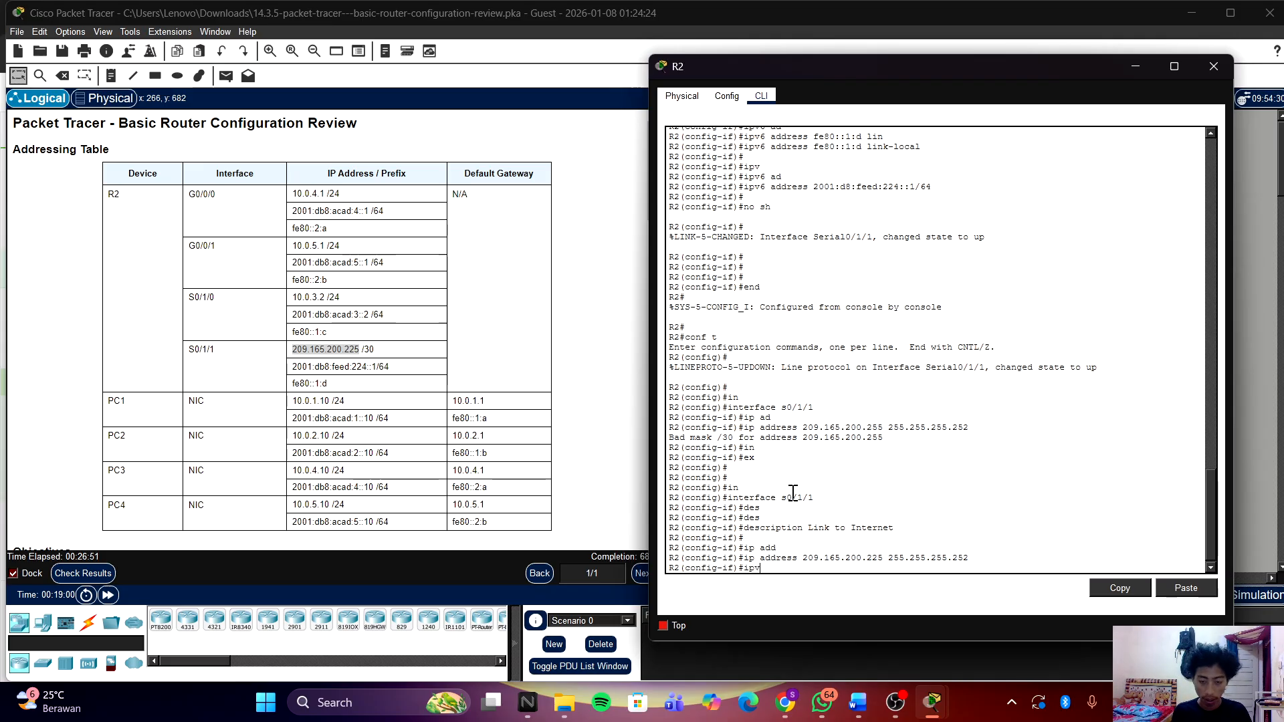
key(Tab)
text(a)
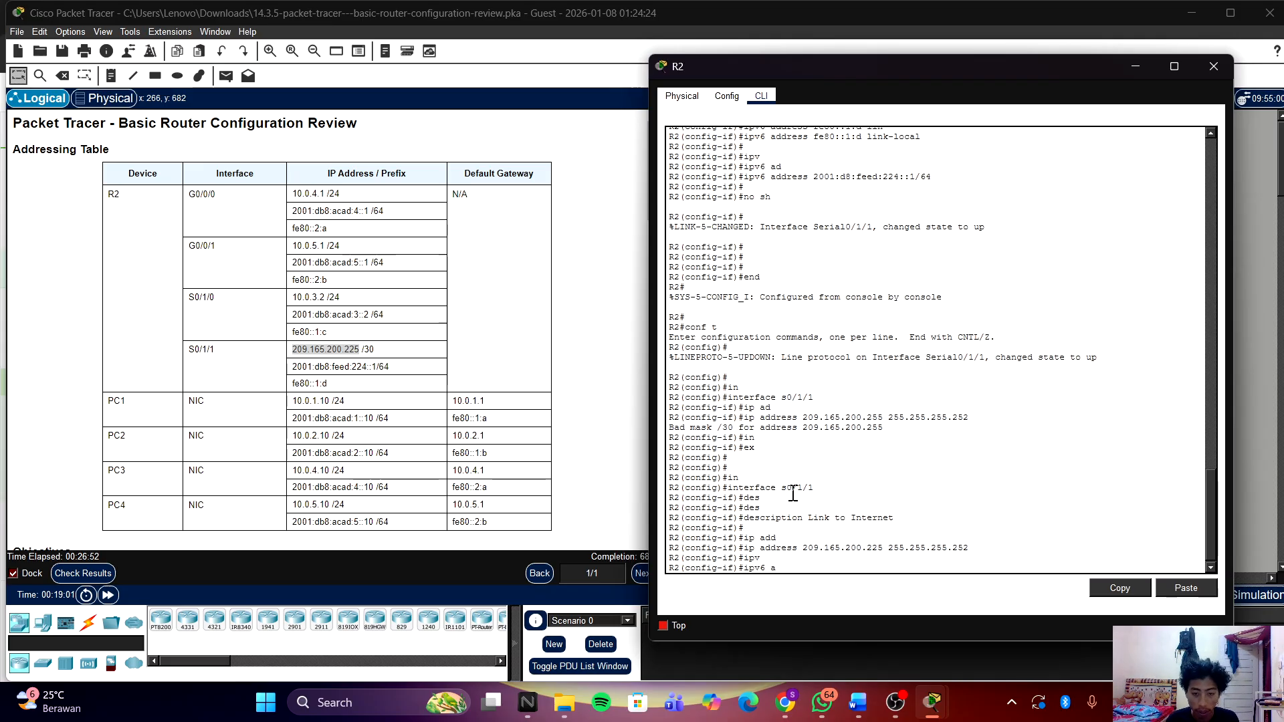
text(d)
key(Tab)
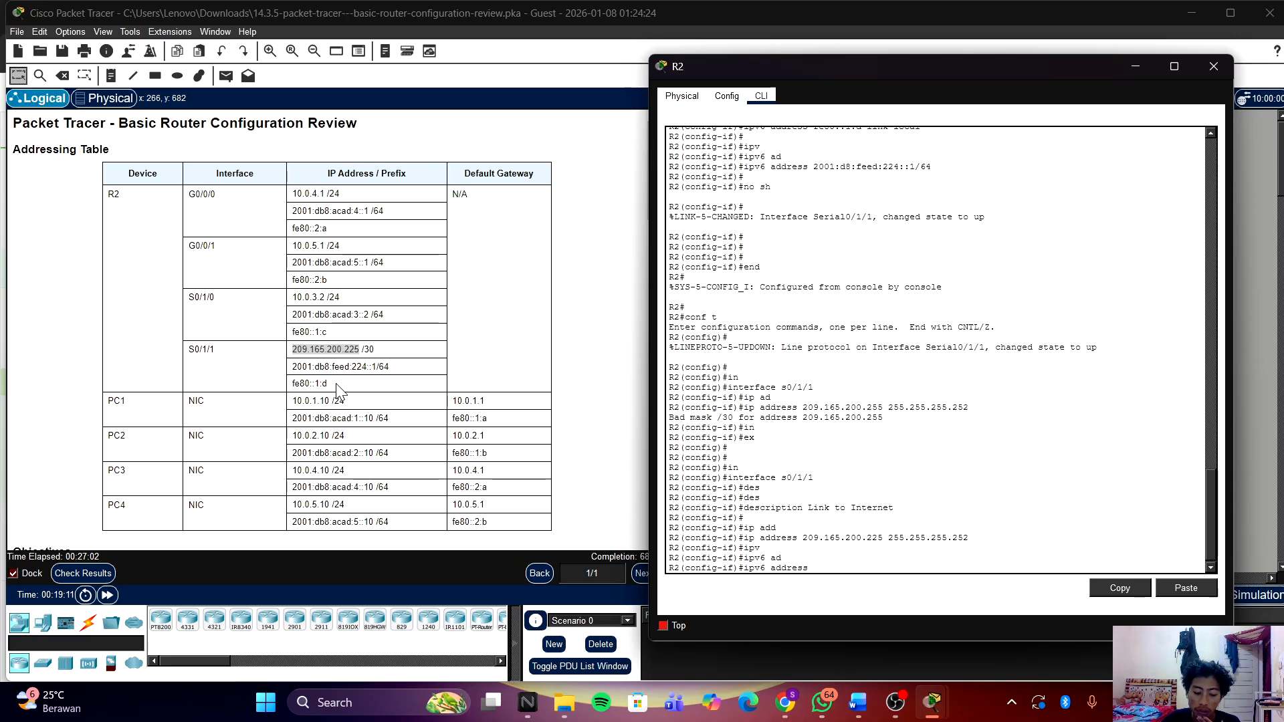
Step: Copy fe80::1:d from the Addressing Table and paste it into the R2 console
click(337, 390)
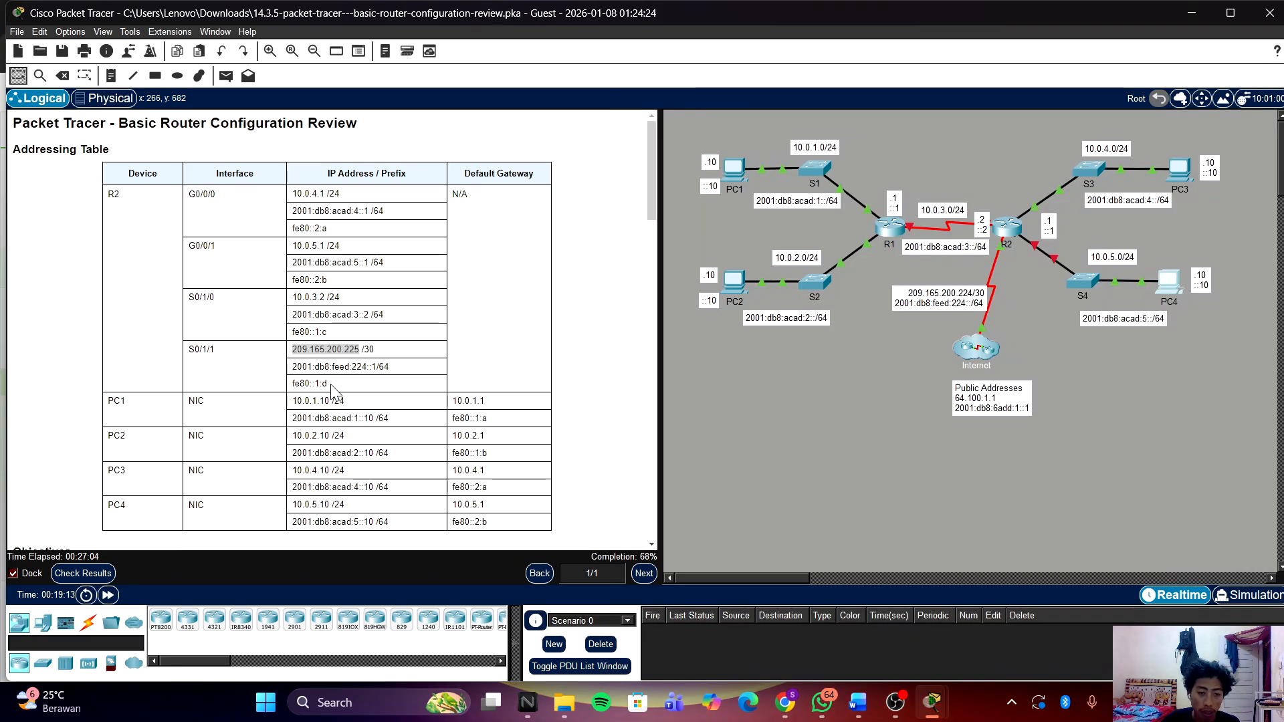
drag(329, 383, 287, 384)
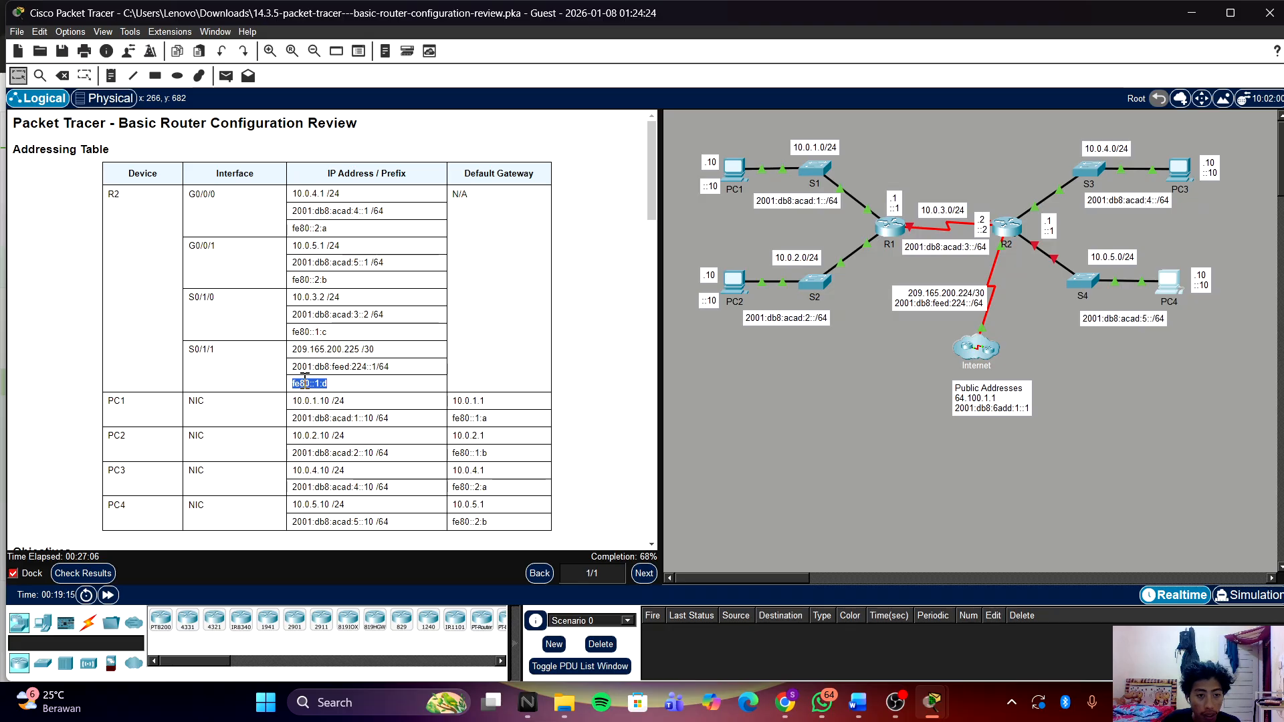
right_click(300, 383)
click(335, 390)
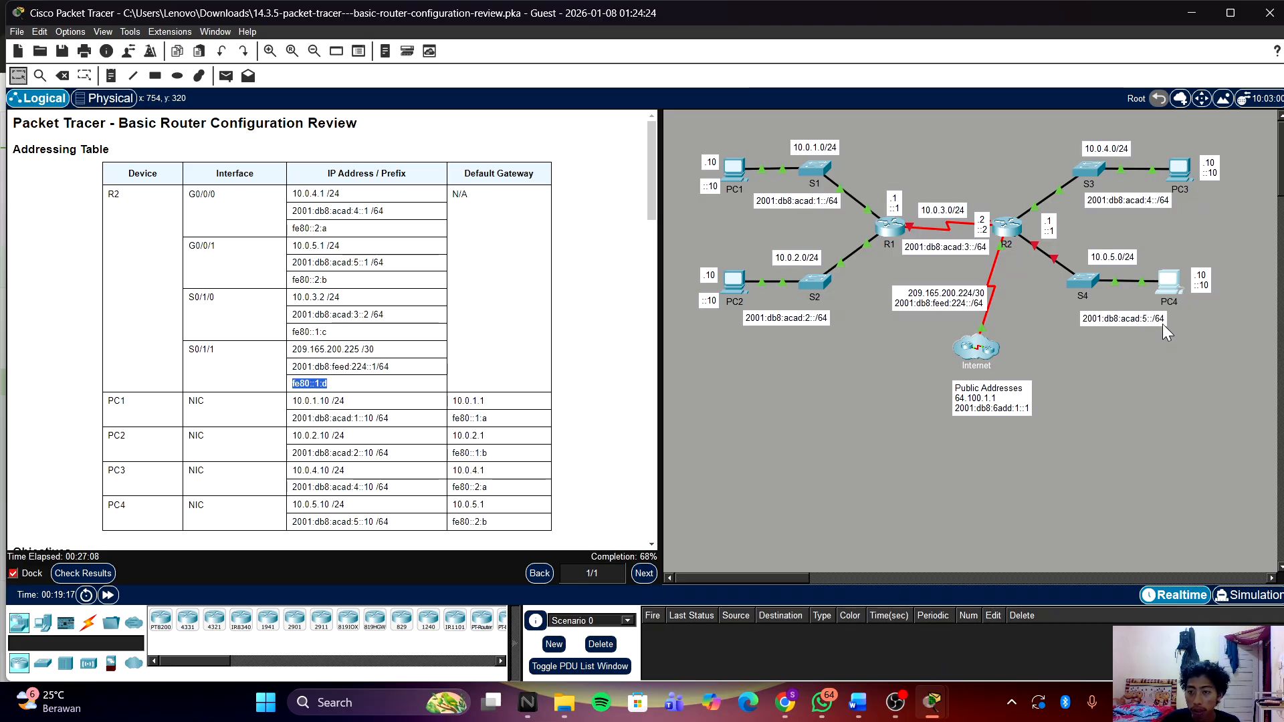
click(931, 701)
click(953, 615)
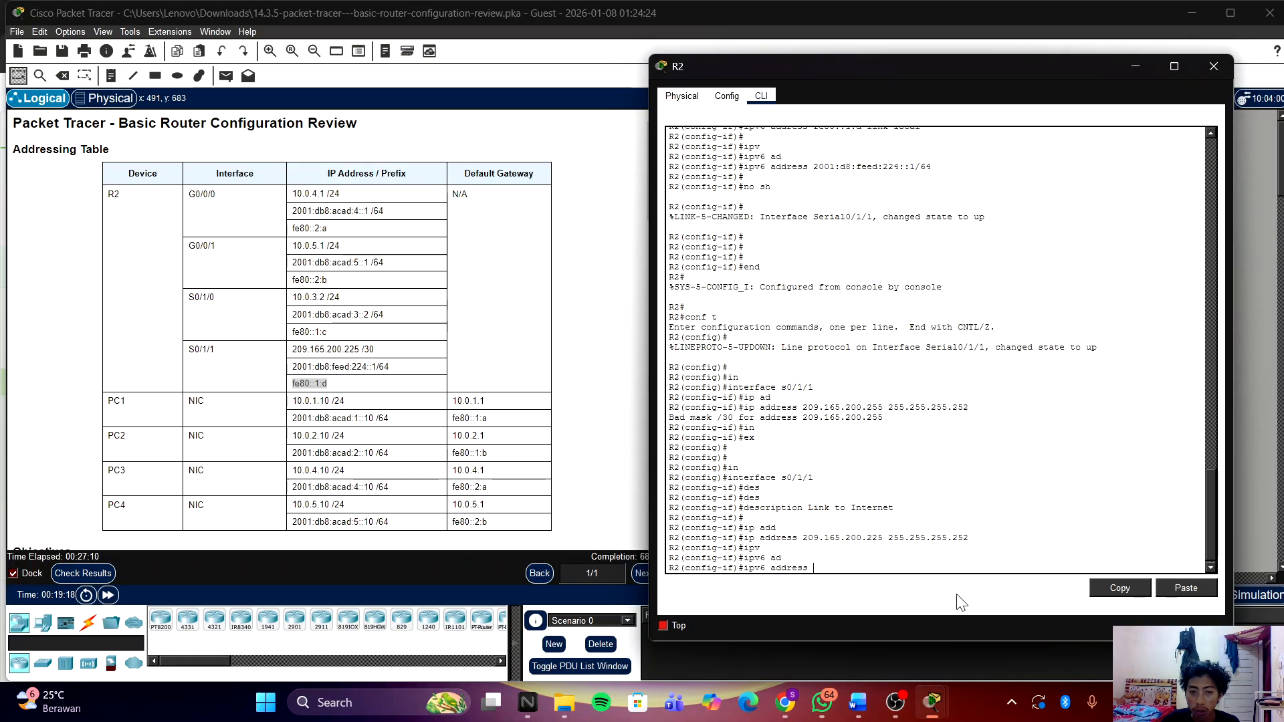
right_click(928, 560)
click(946, 580)
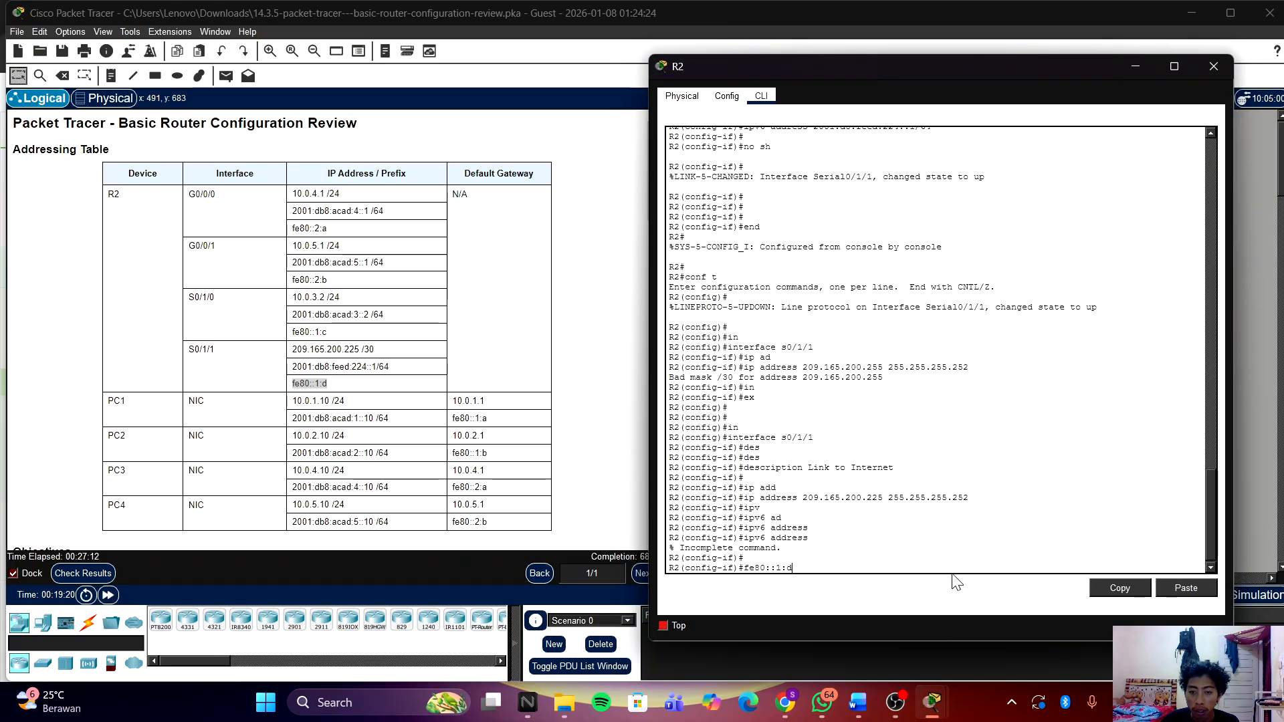
Step: Assign link-local address fe80::1:d to Serial0/1/1
key(Left)
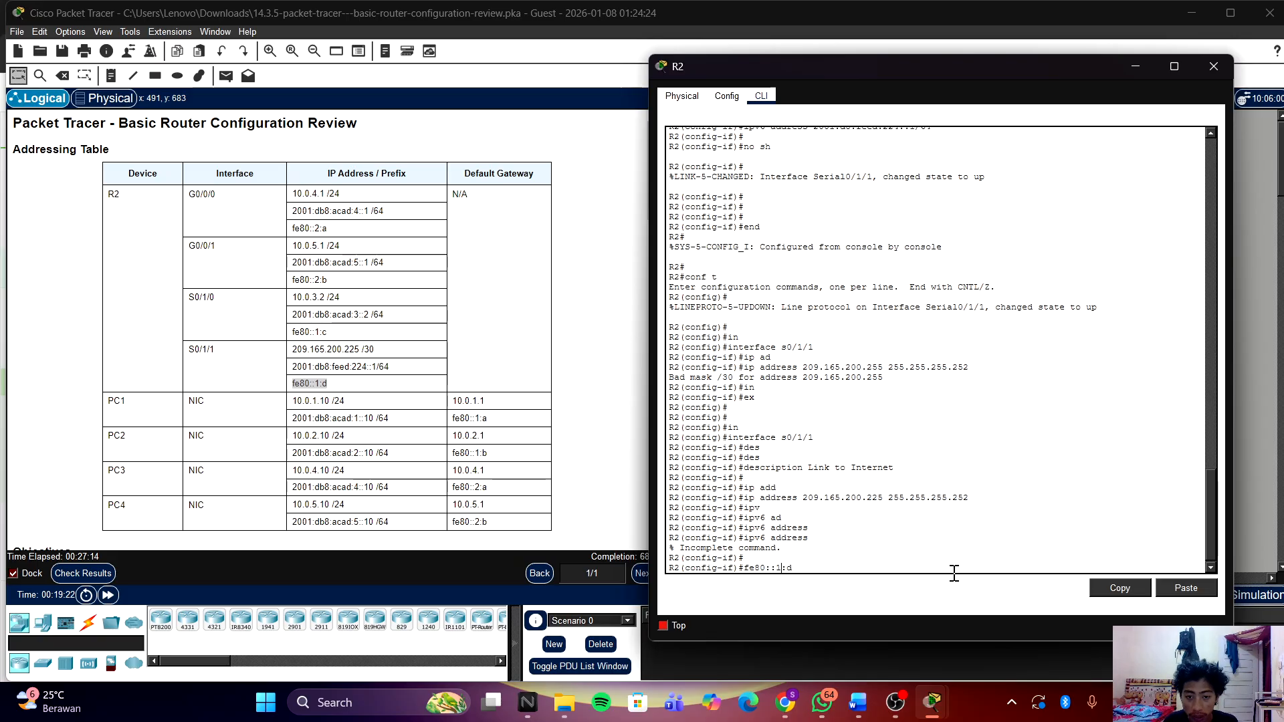
text(ip)
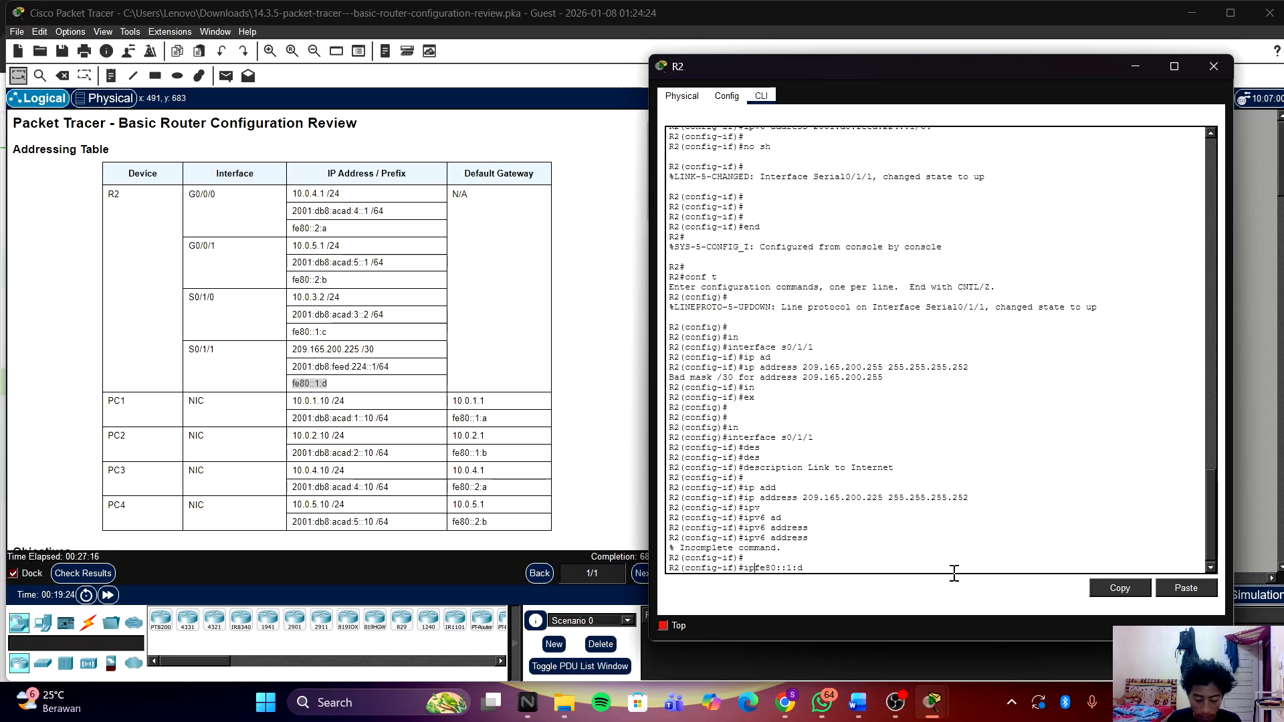
text(v)
key(Tab)
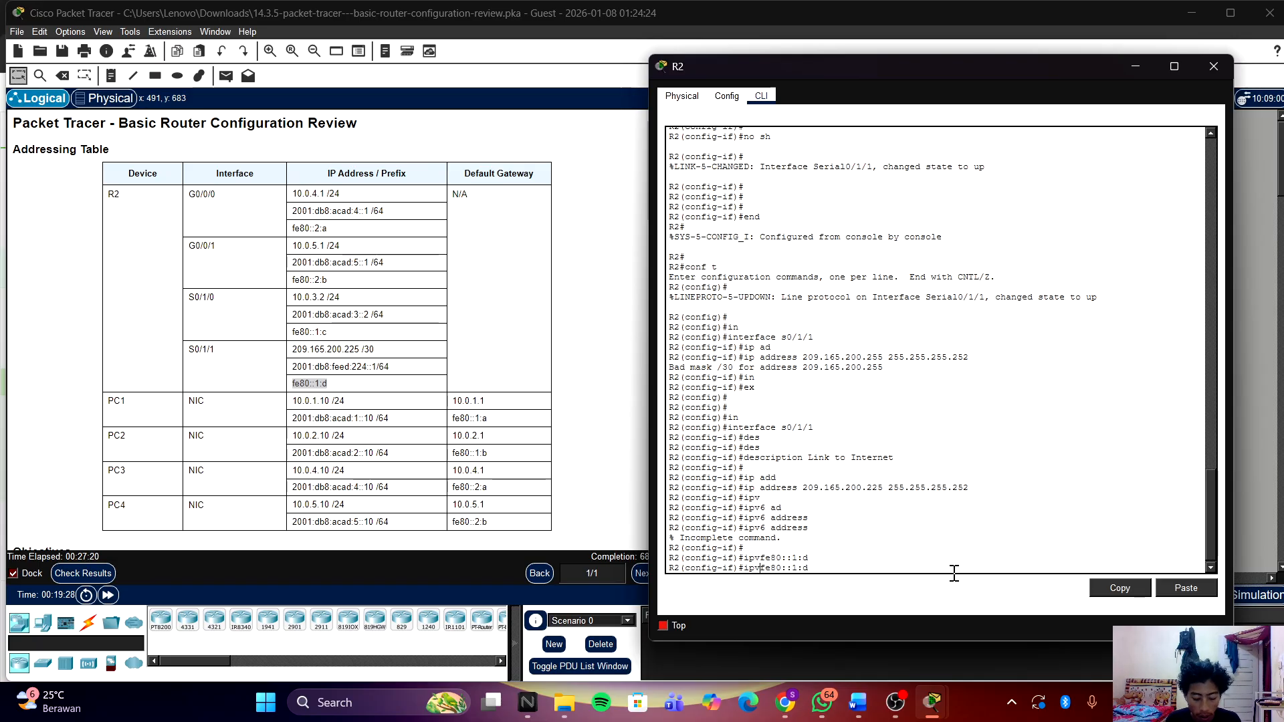
text(6 add fe80::1:d)
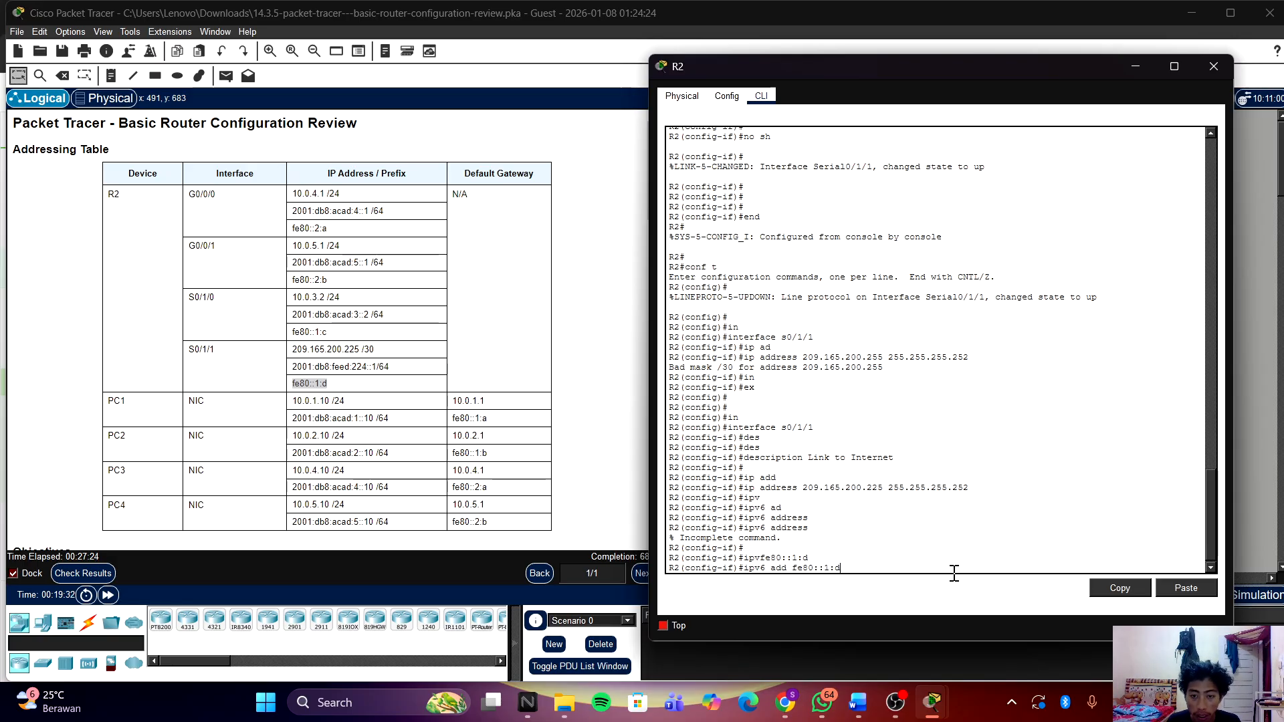
text( lin)
key(Tab)
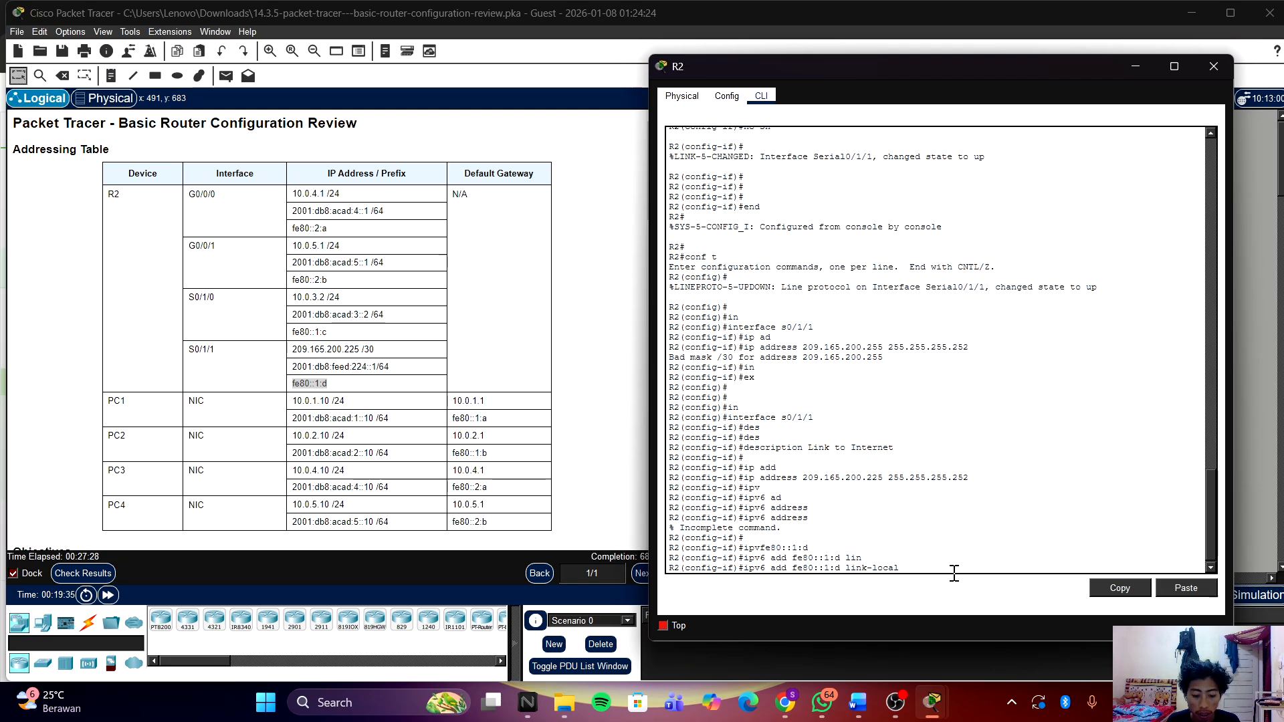
key(Return)
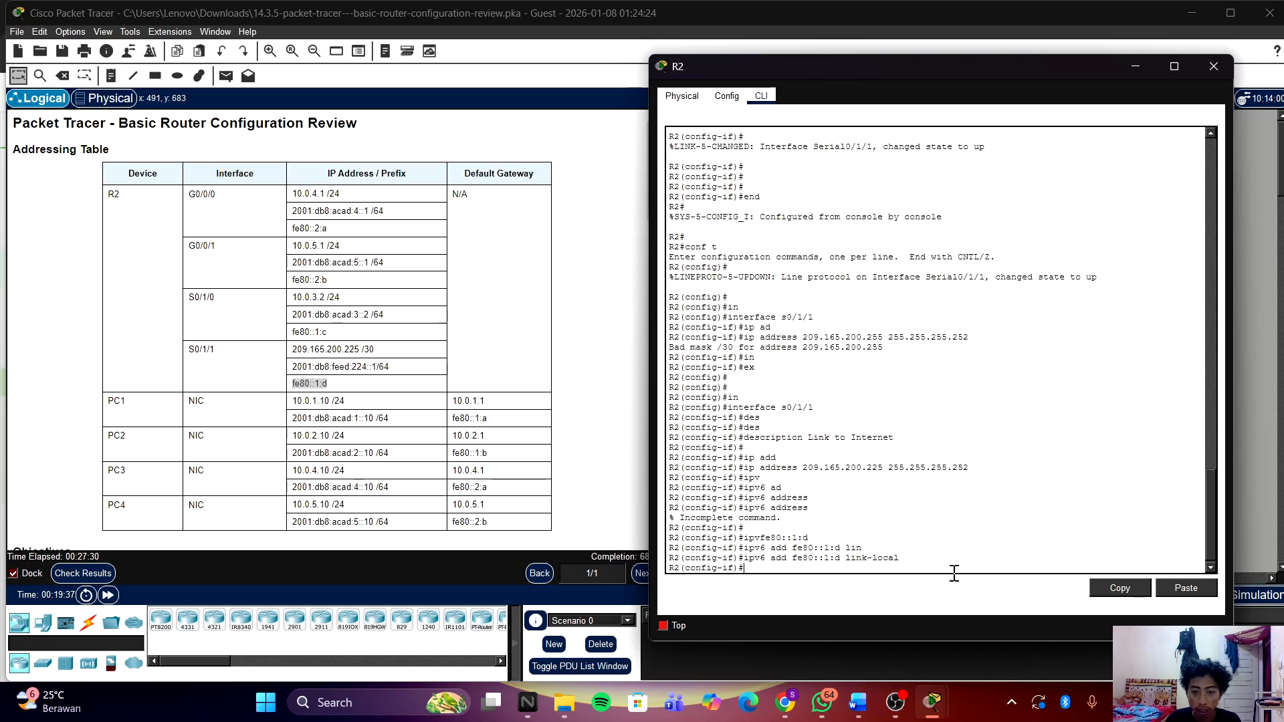
Step: Start another ipv6 address command on a fresh line
key(Return)
text(ip)
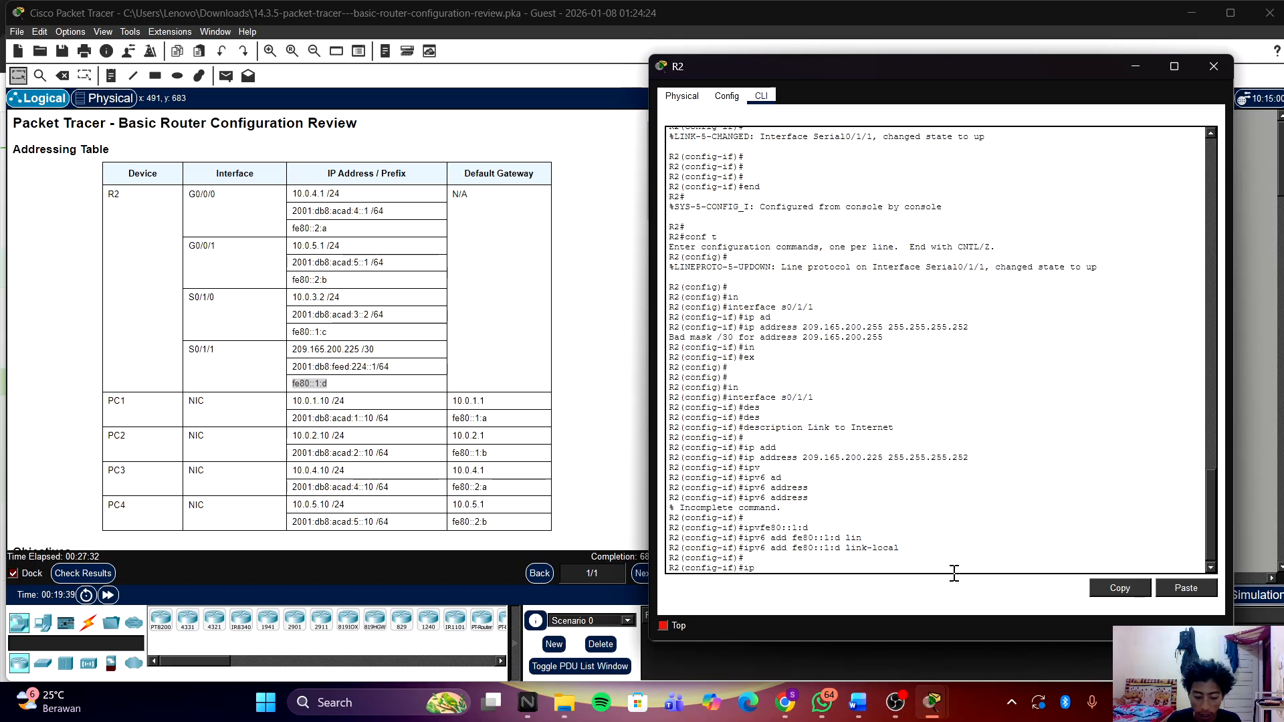
text(v)
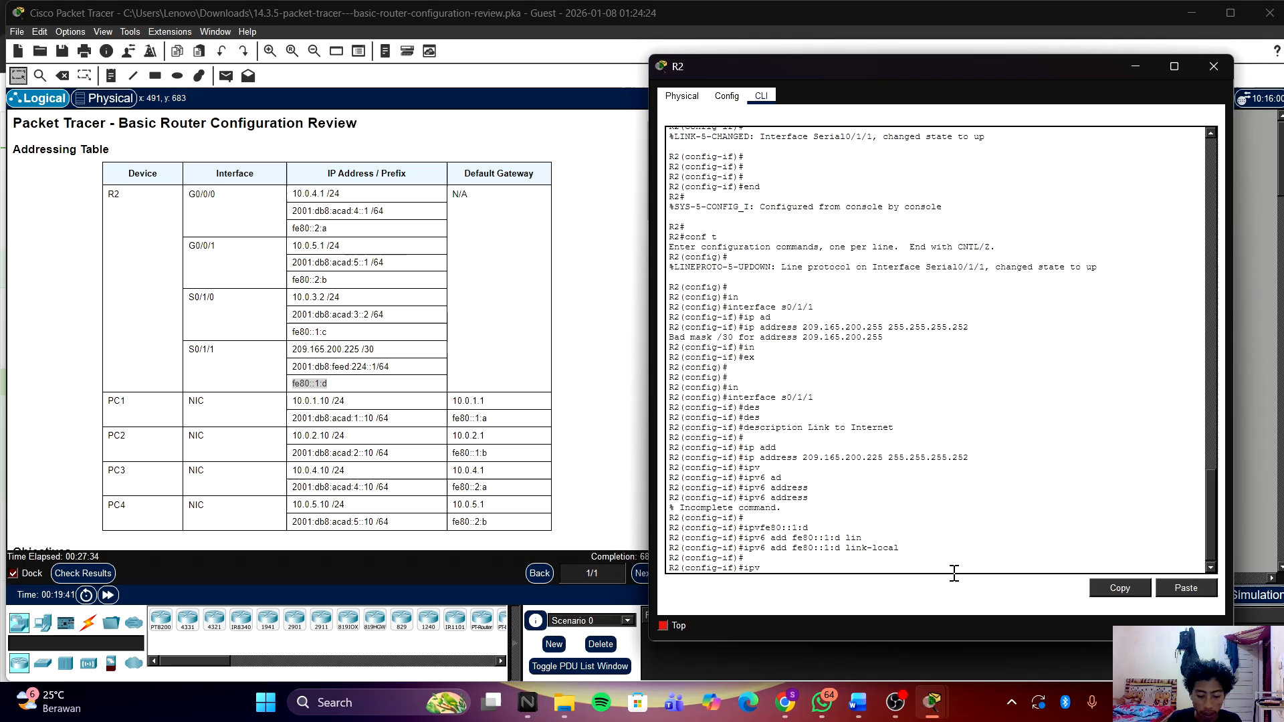
text(6 ad)
key(Tab)
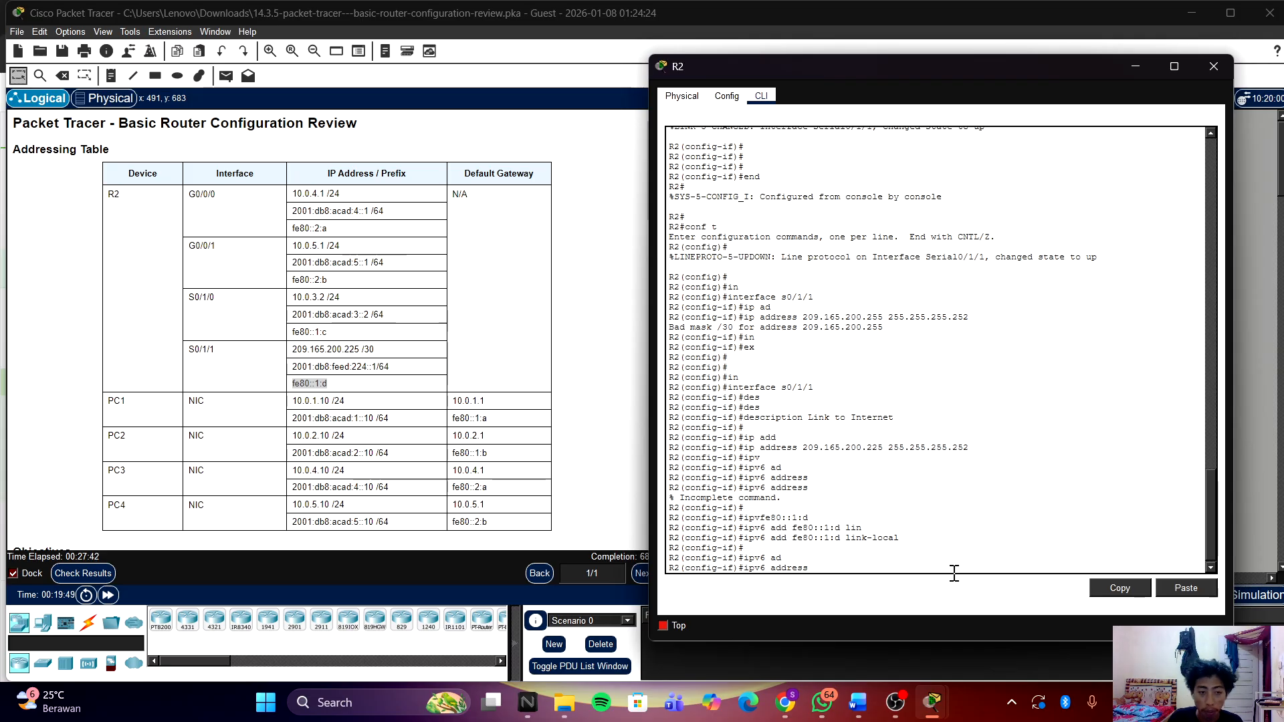
Step: Copy the global address 2001:db8:feed:224::1/64 from the Addressing Table
click(391, 372)
drag(293, 366, 390, 367)
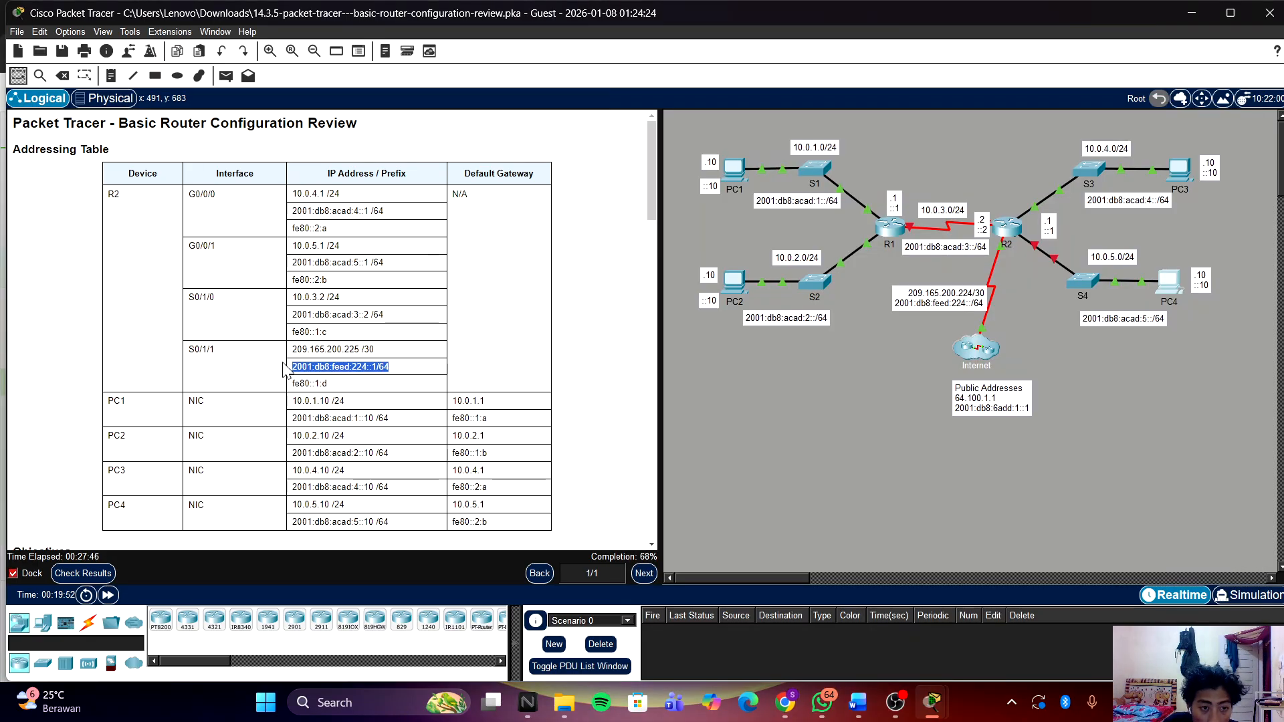
right_click(316, 366)
click(334, 374)
Step: Enter ipv6 address 2001:db8:feed:224::1/64 on Serial0/1/1, then check the activity results
mouse_move(951, 714)
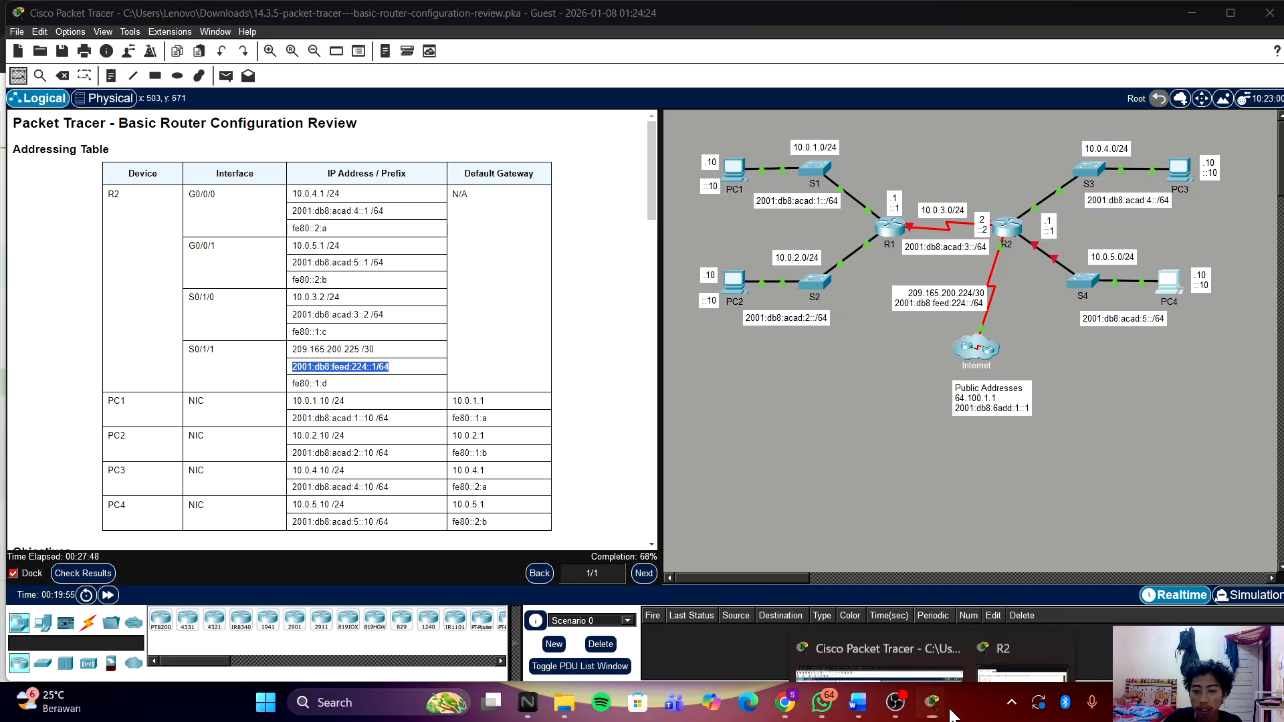
click(963, 589)
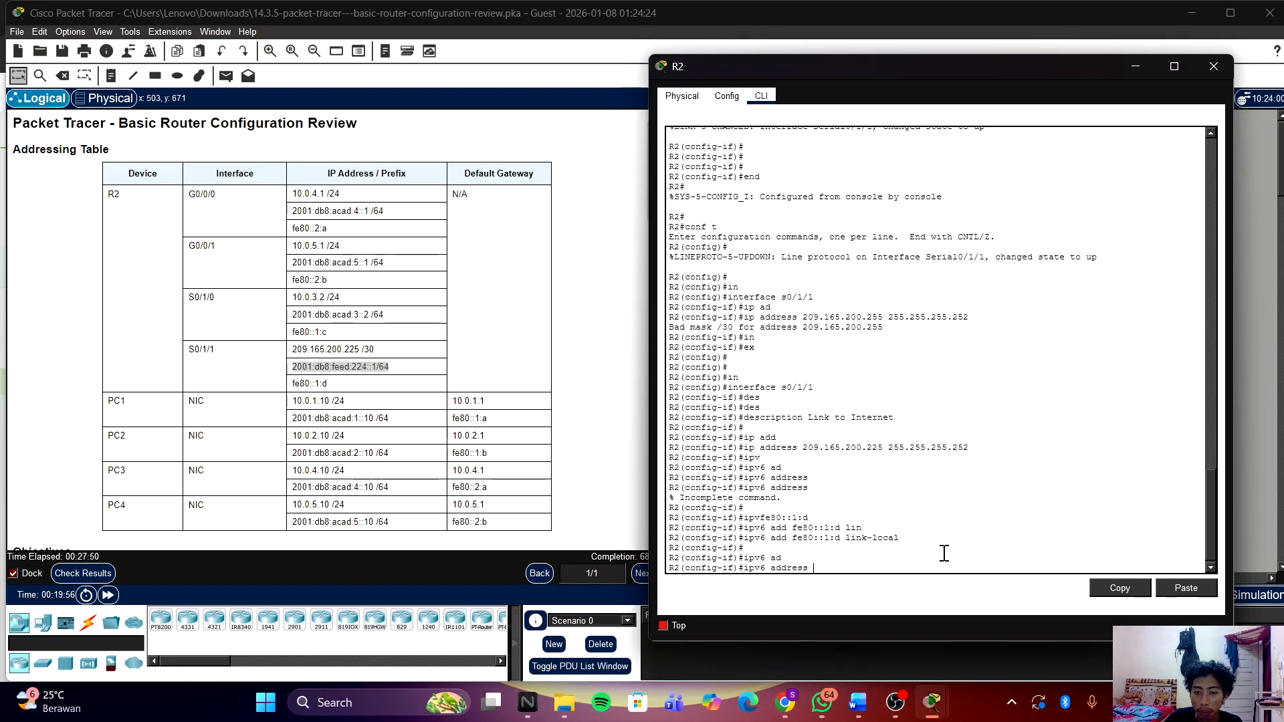
key(Return)
key(ctrl+v)
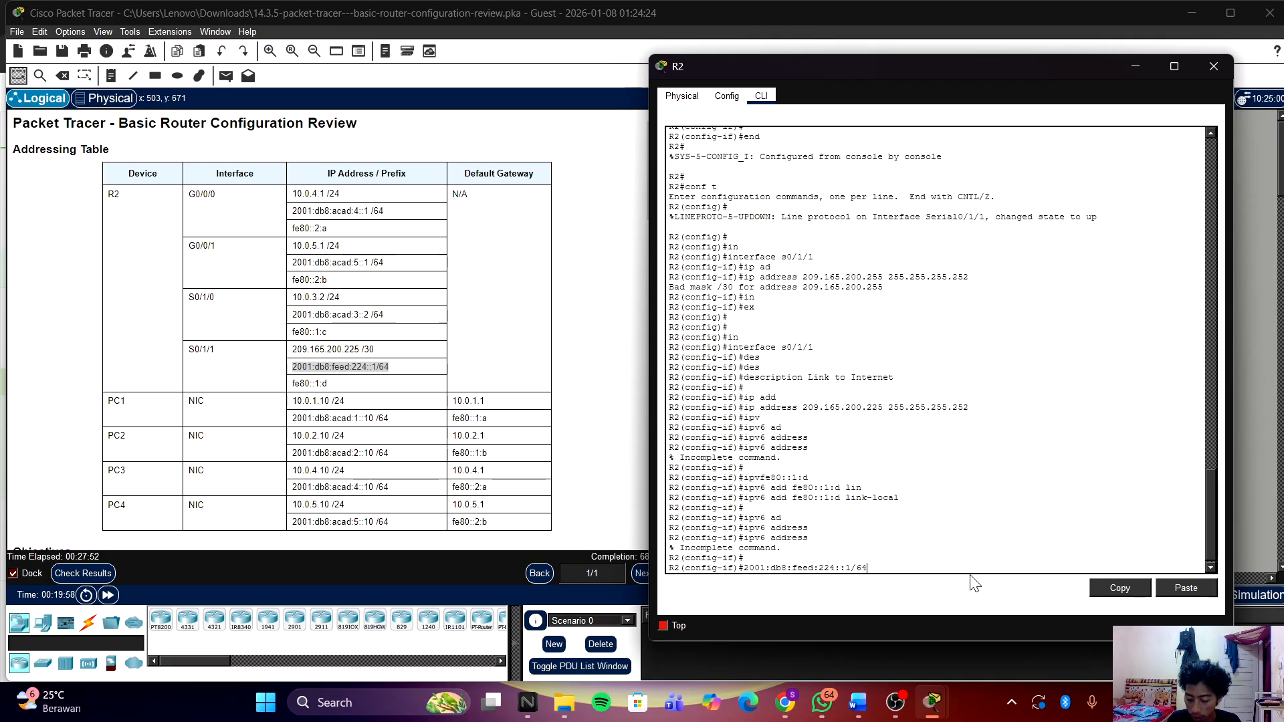
text(ipv6 )
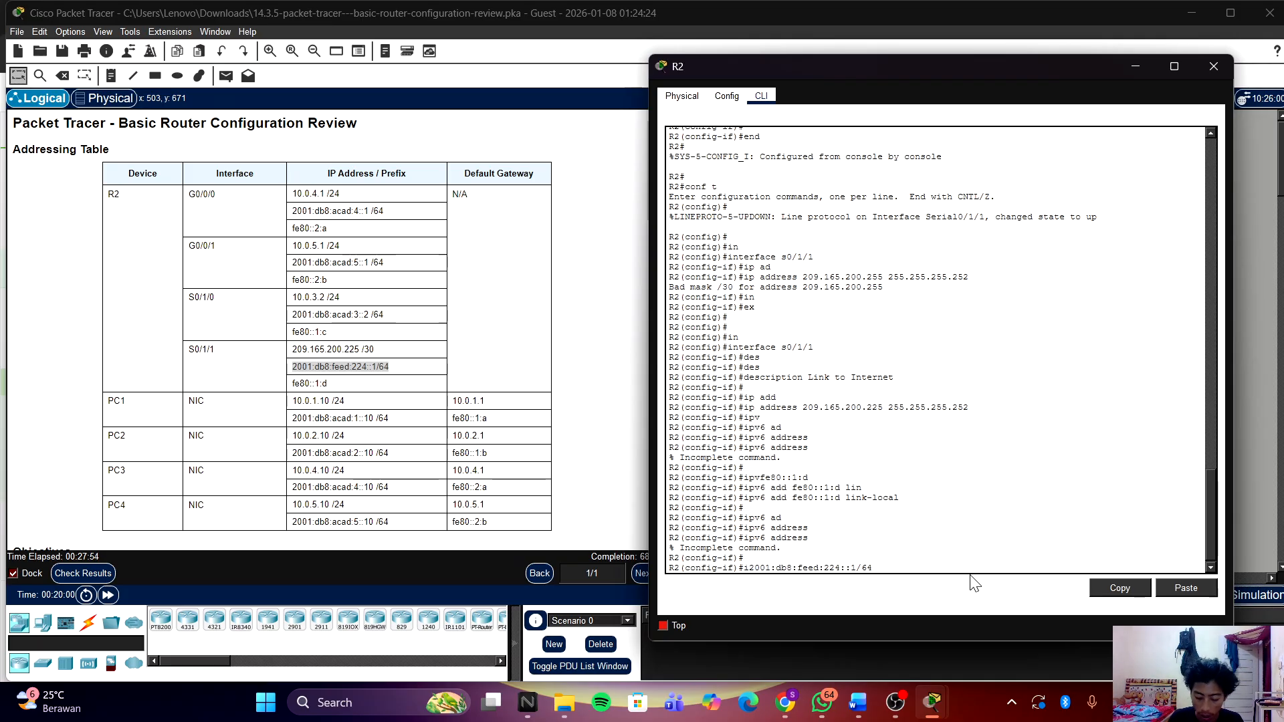
text(addre)
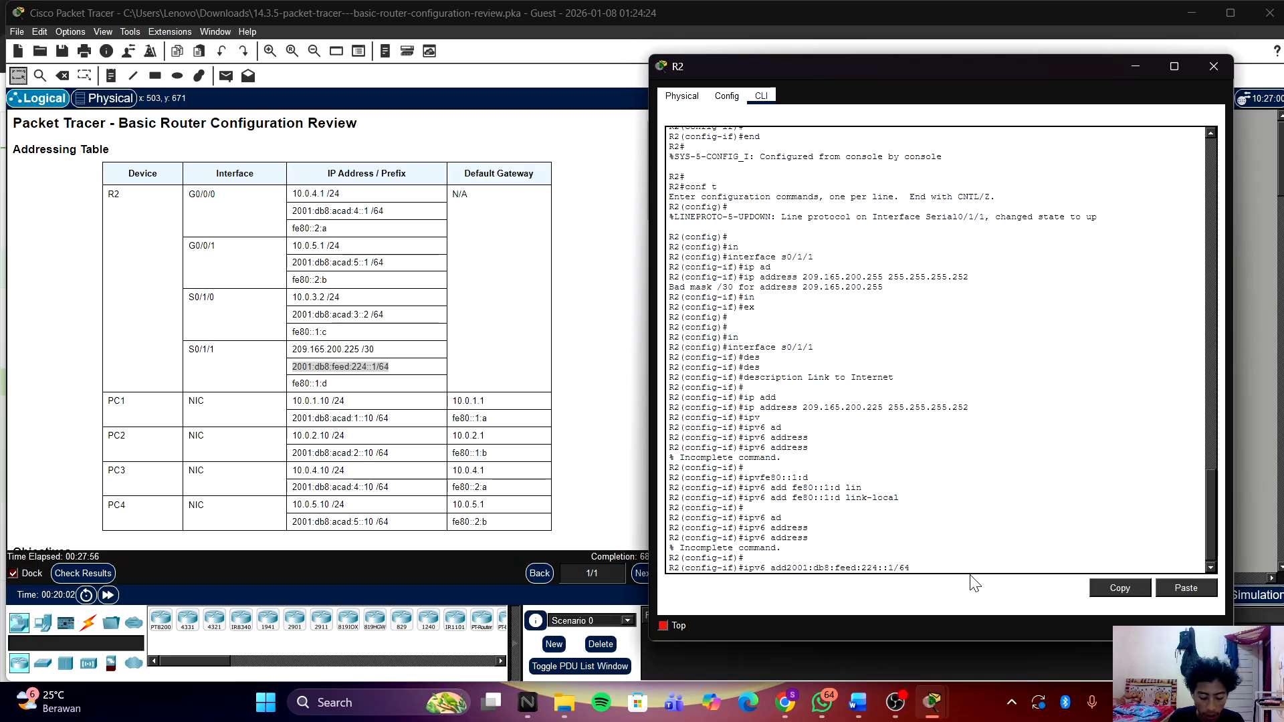
key(BackSpace)
key(BackSpace)
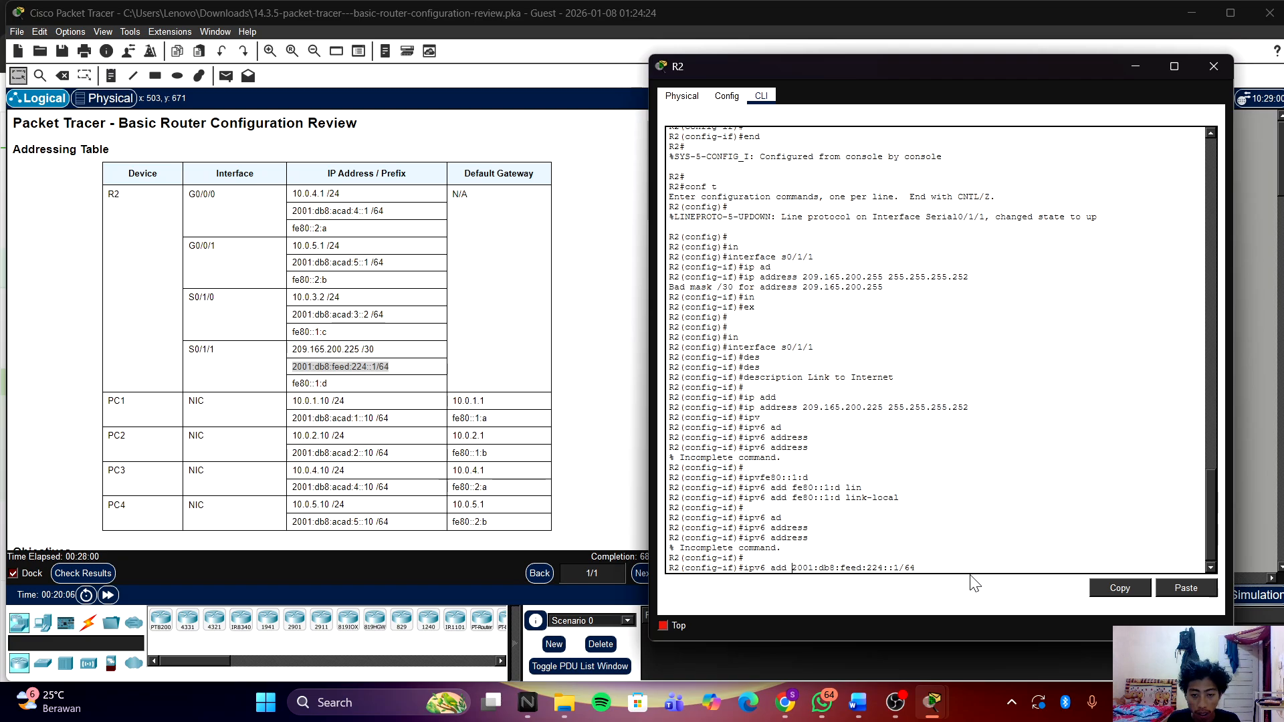
key(Return)
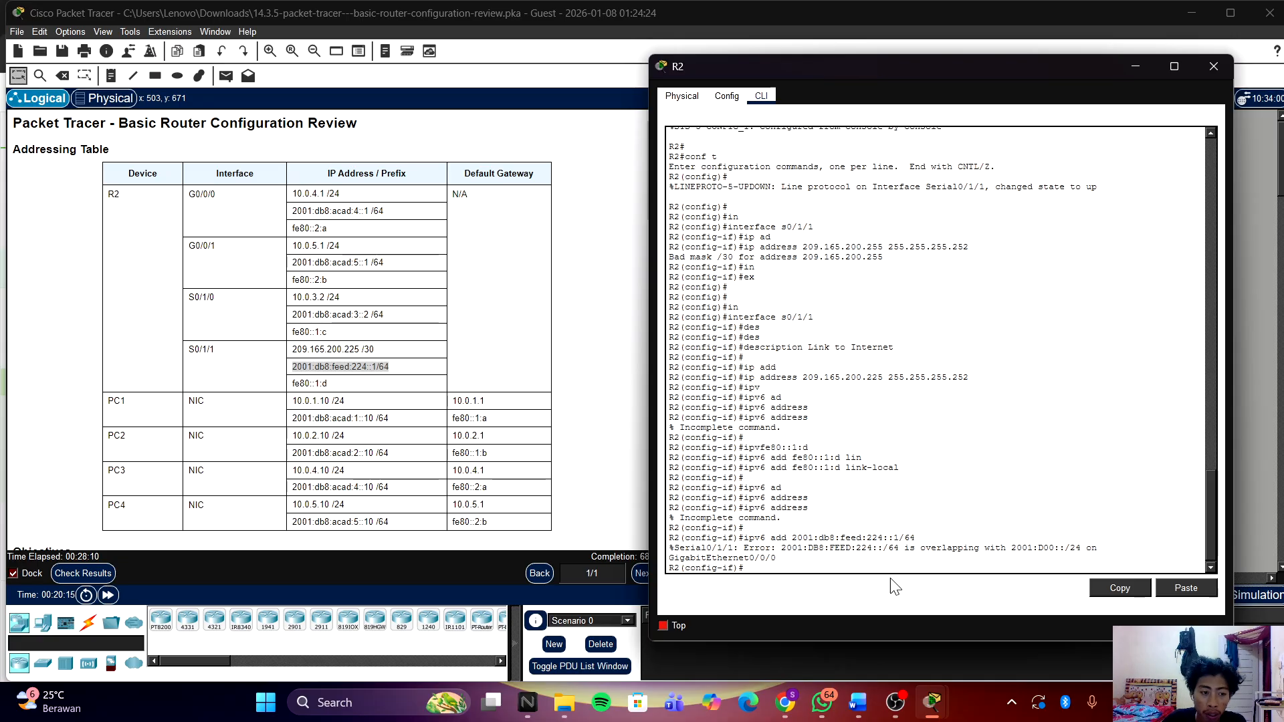
click(57, 577)
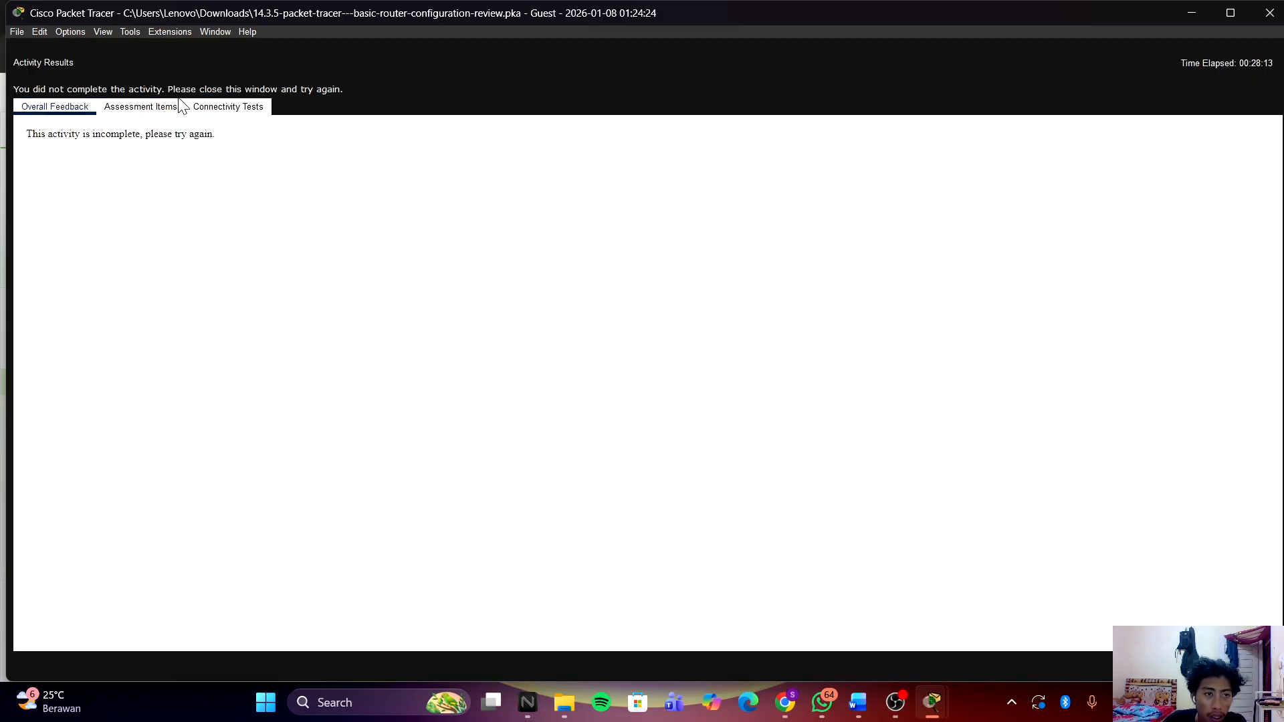
Step: Open Assessment Items and review the incorrect Serial0/1/1 and Serial0/1/0 IPv6 entries
click(172, 107)
scroll(374, 353, down, 12)
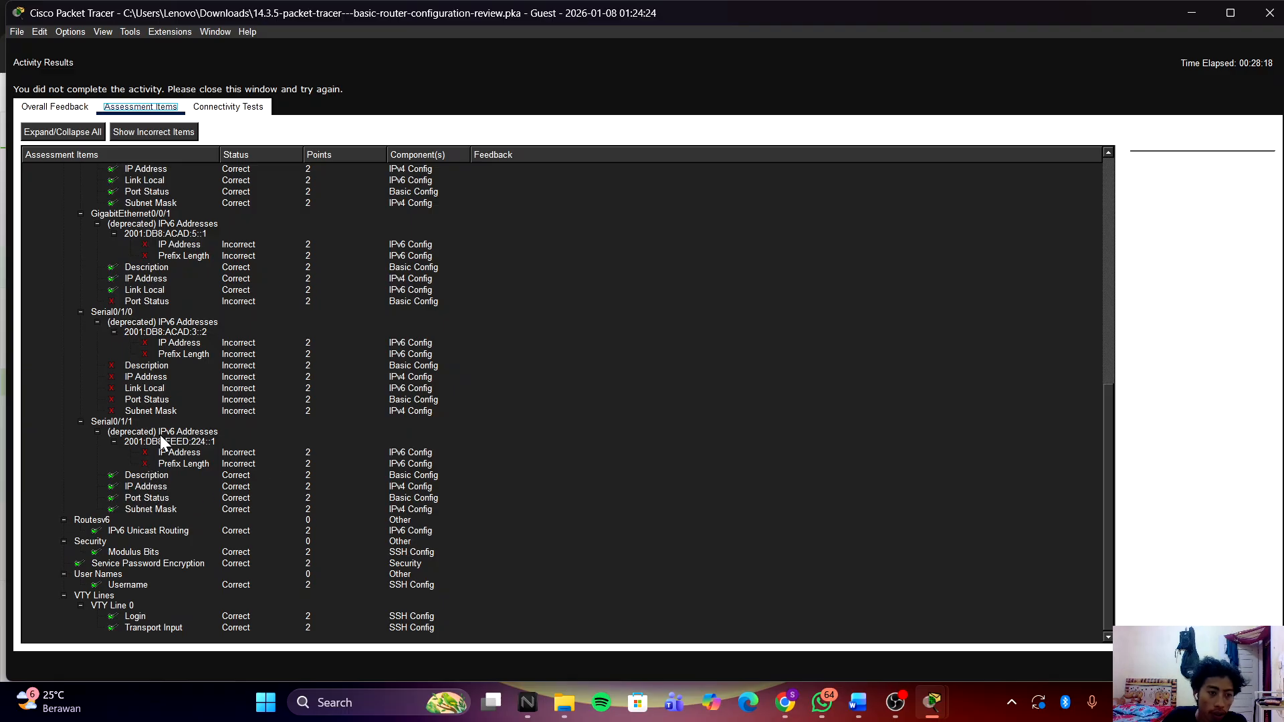
drag(177, 461, 204, 456)
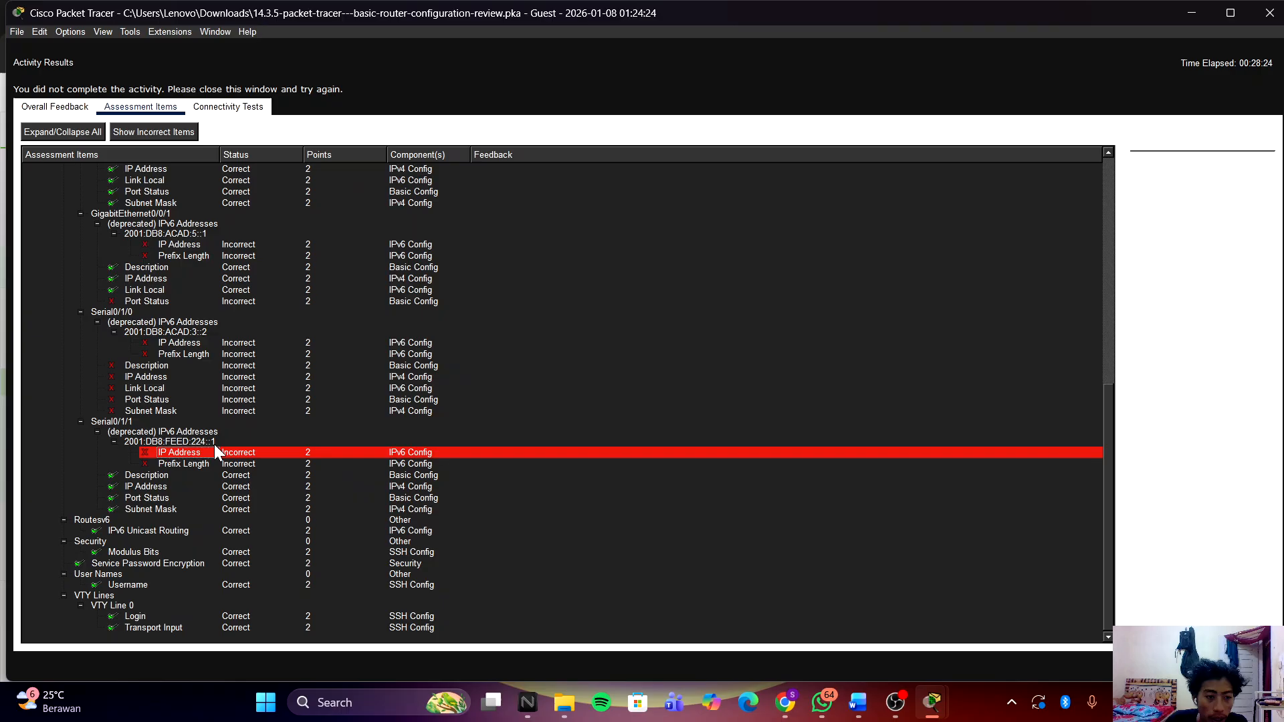
drag(193, 410, 189, 339)
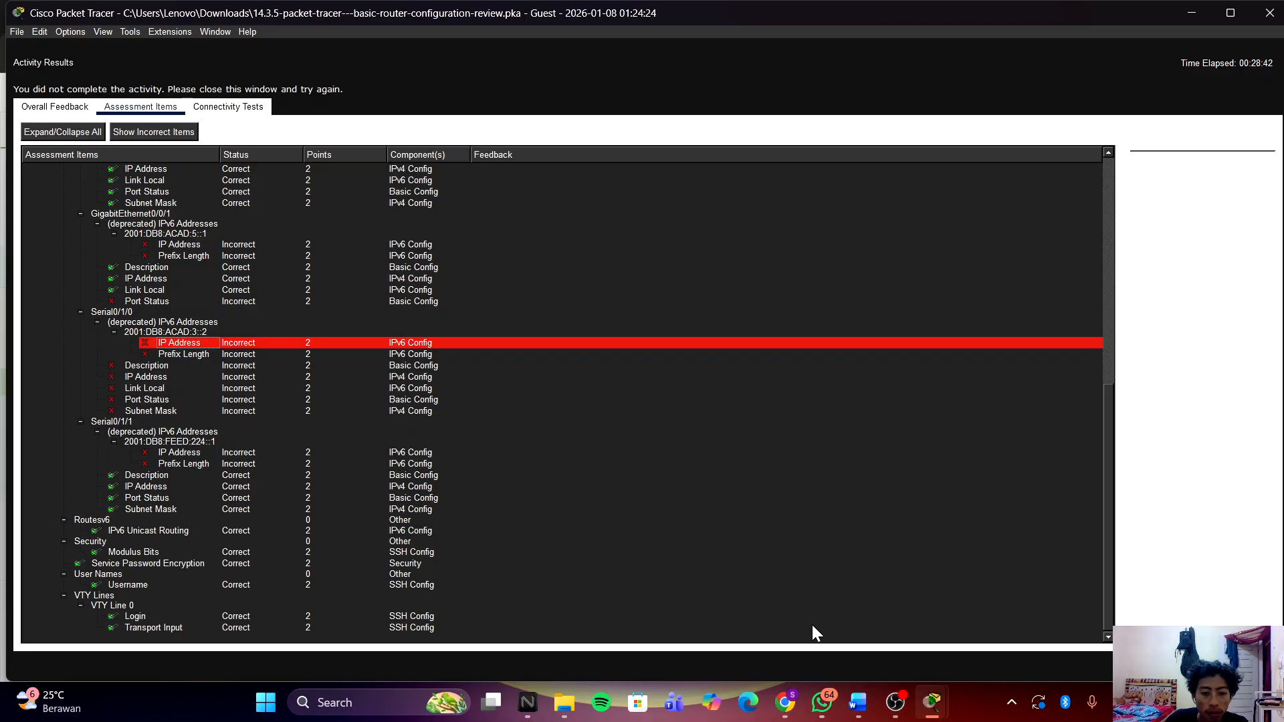
Step: Enter interface GigabitEthernet0/0/0 on R2 and scroll the assessment list up to R2's items
mouse_move(931, 702)
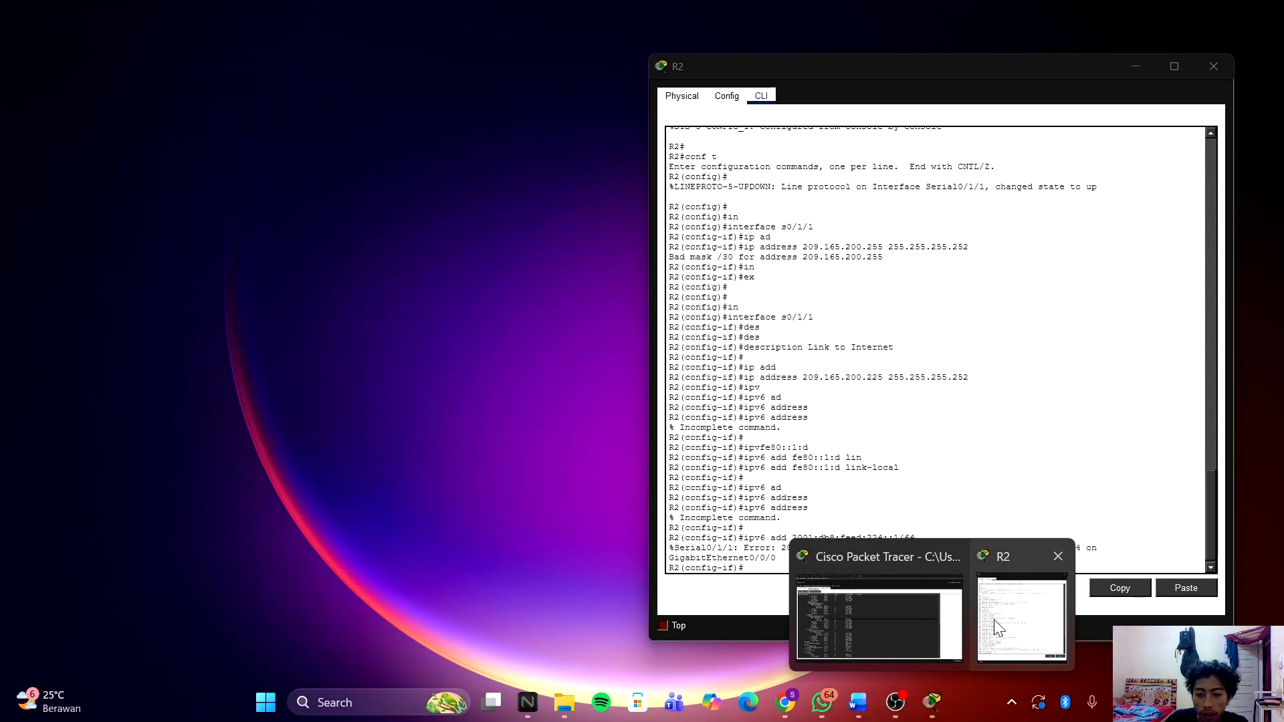
click(994, 627)
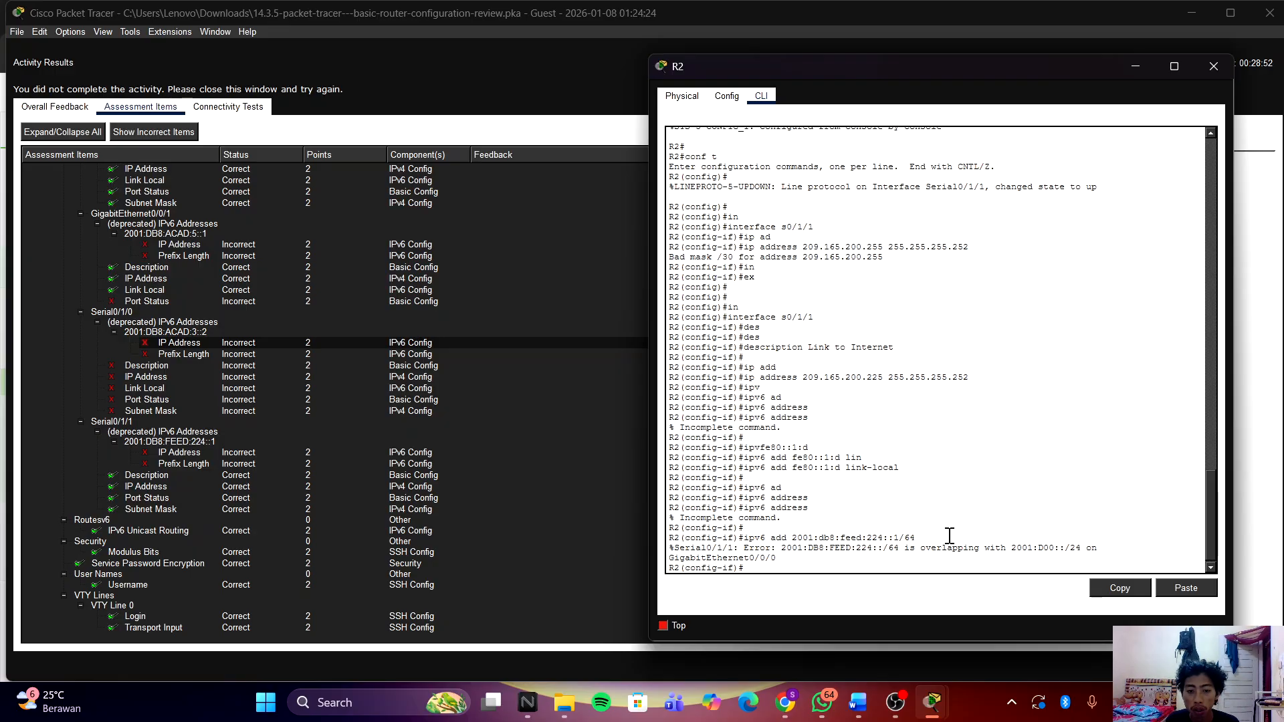
text(int)
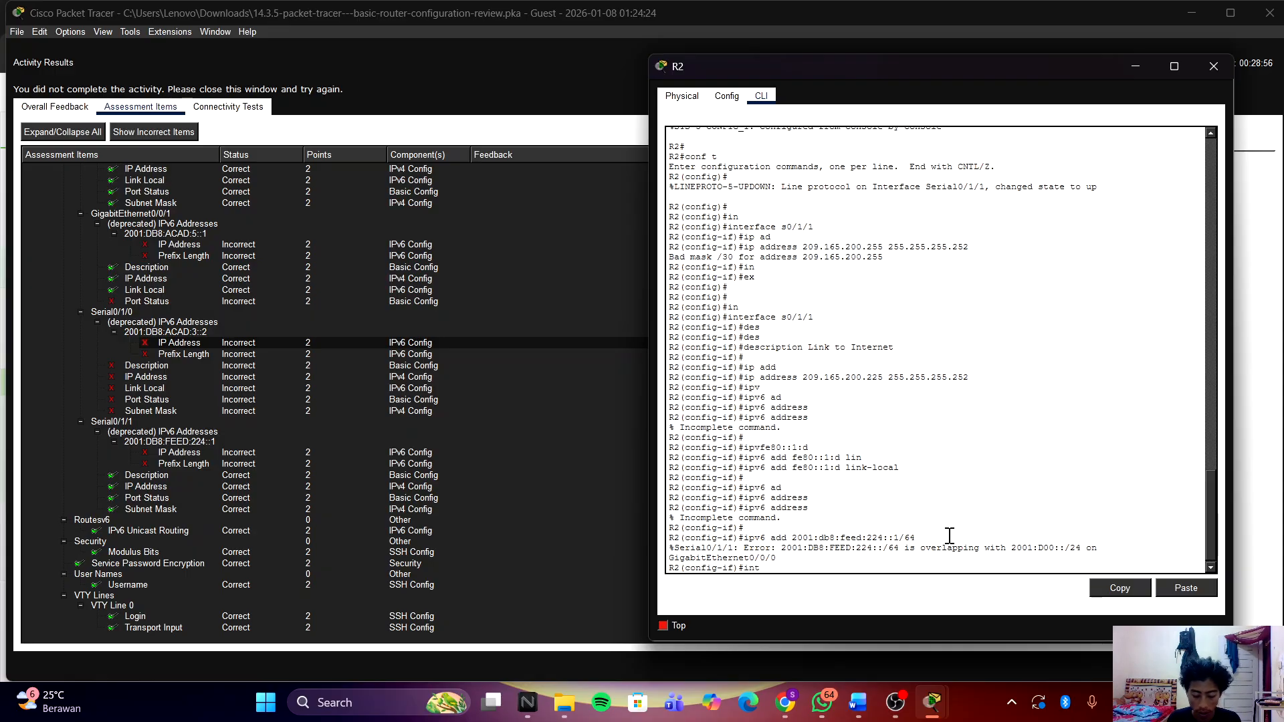
text( g0)
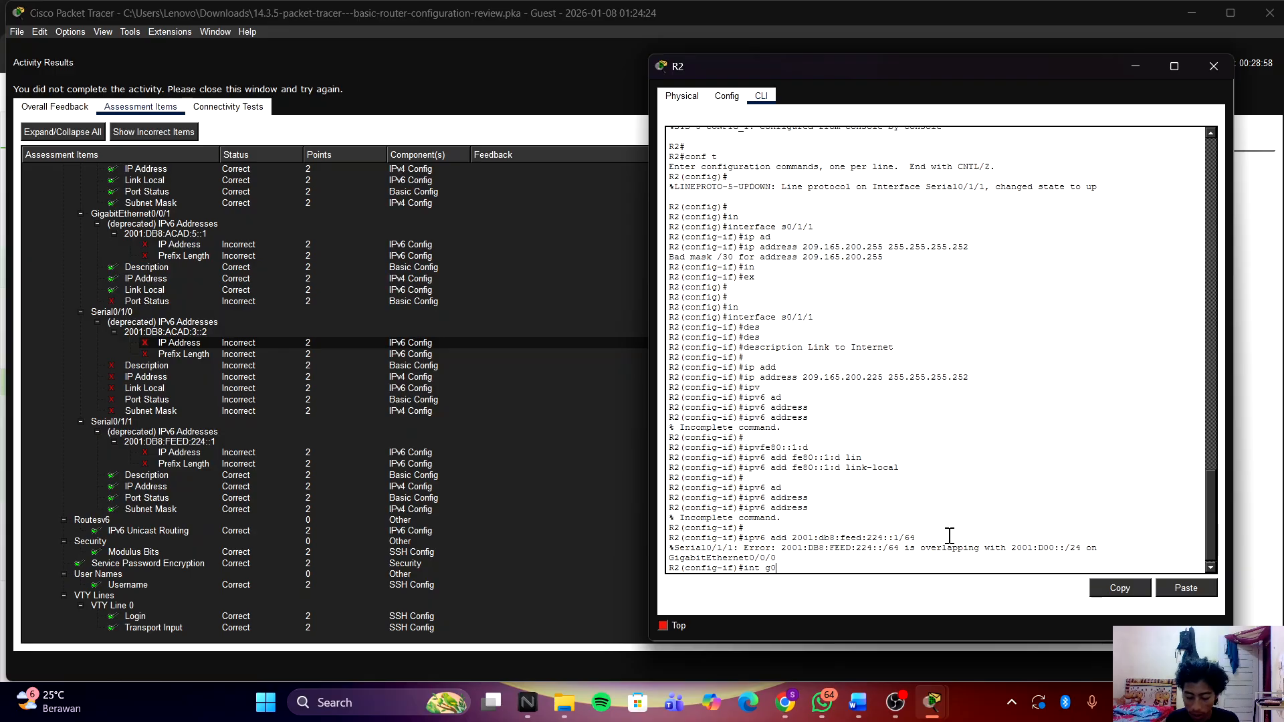
text(/0/0)
key(Return)
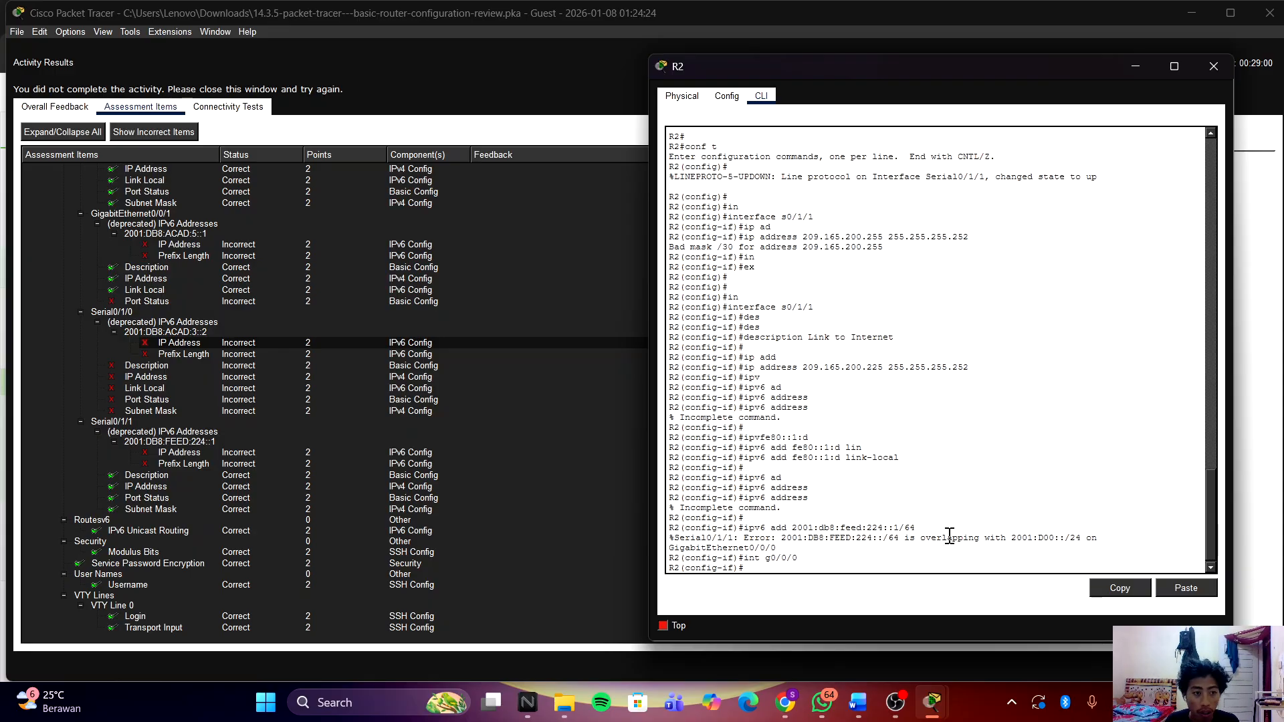
scroll(456, 424, up, 4)
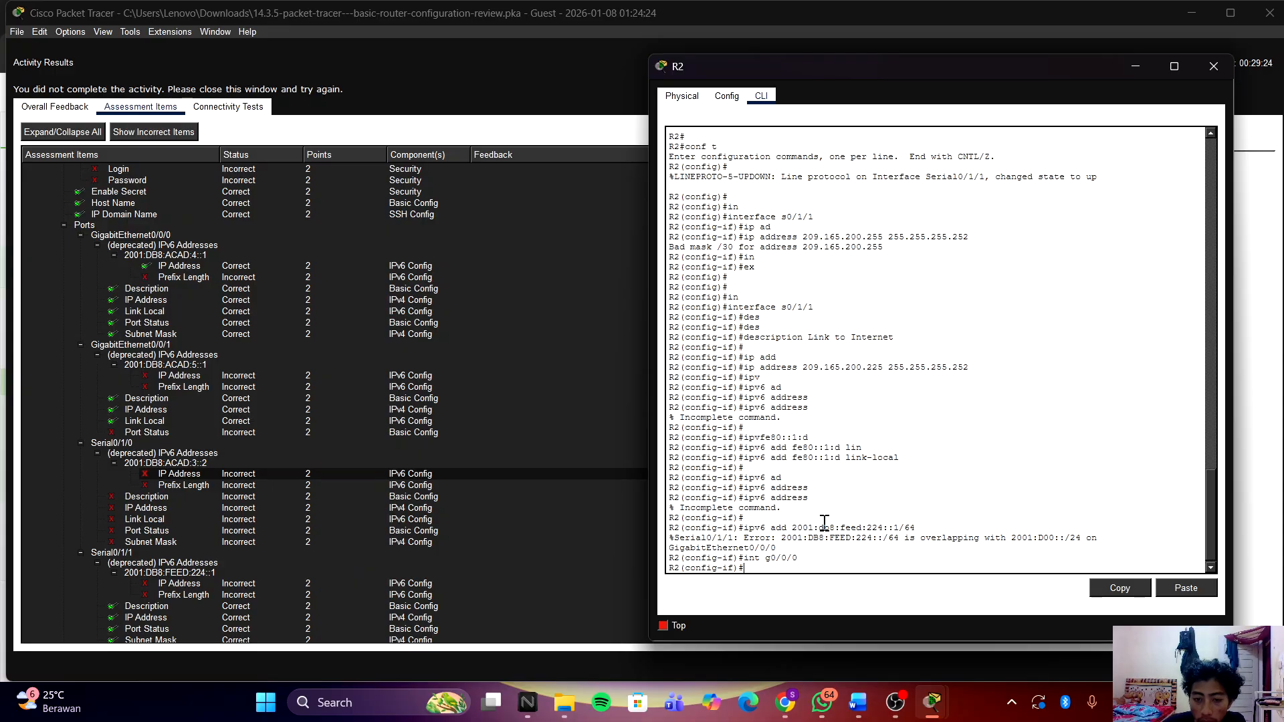
scroll(475, 508, up, 6)
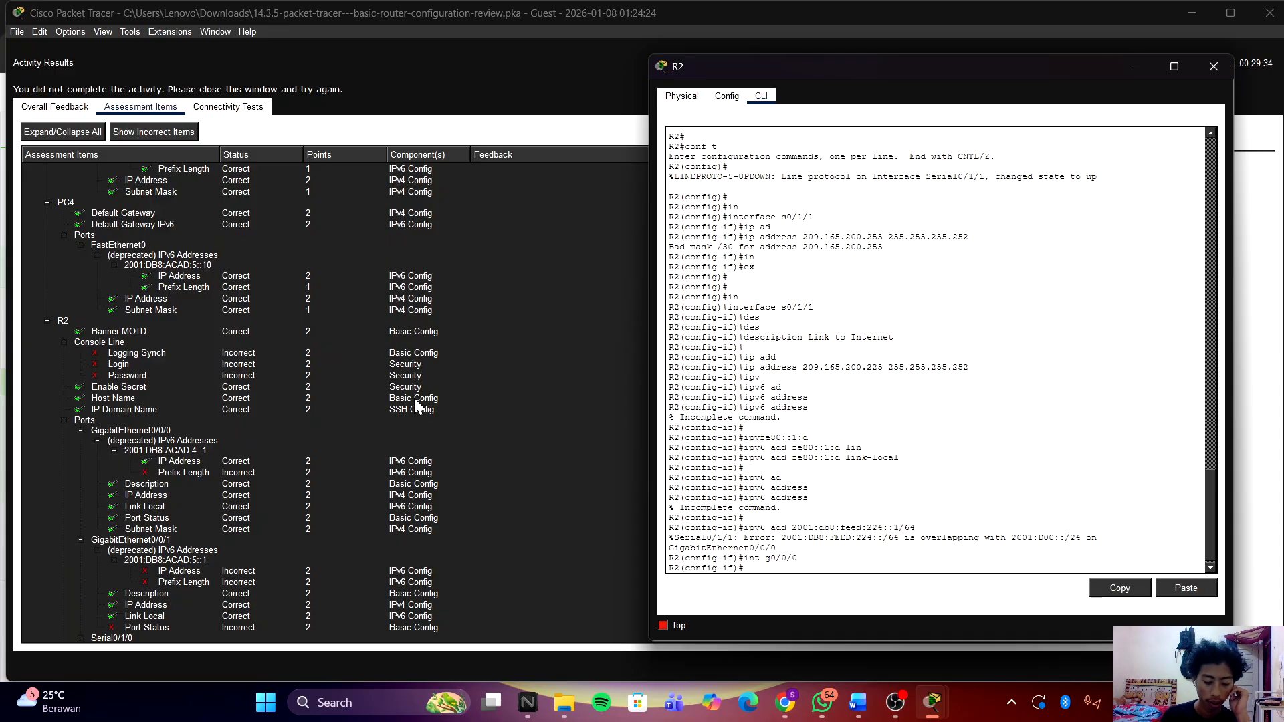
Step: Enter console line 0 configuration and set the console password
click(886, 473)
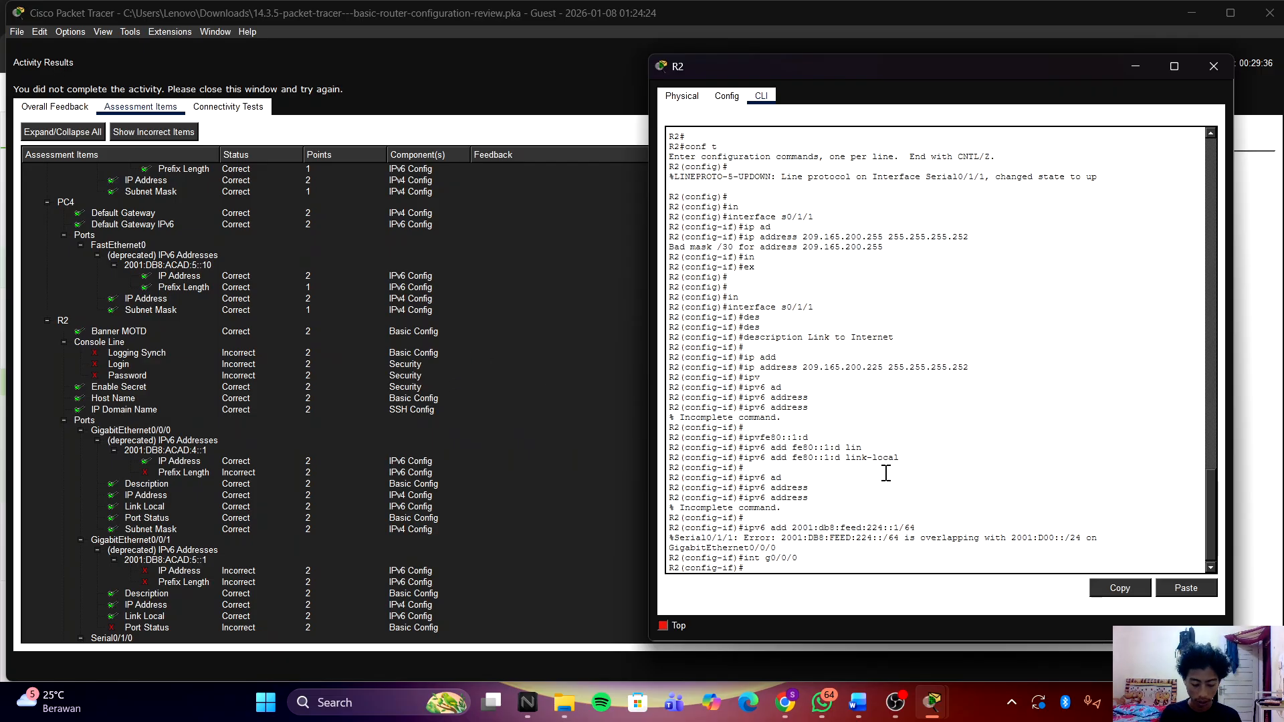
text(ex)
key(Return)
key(Return)
text(lin)
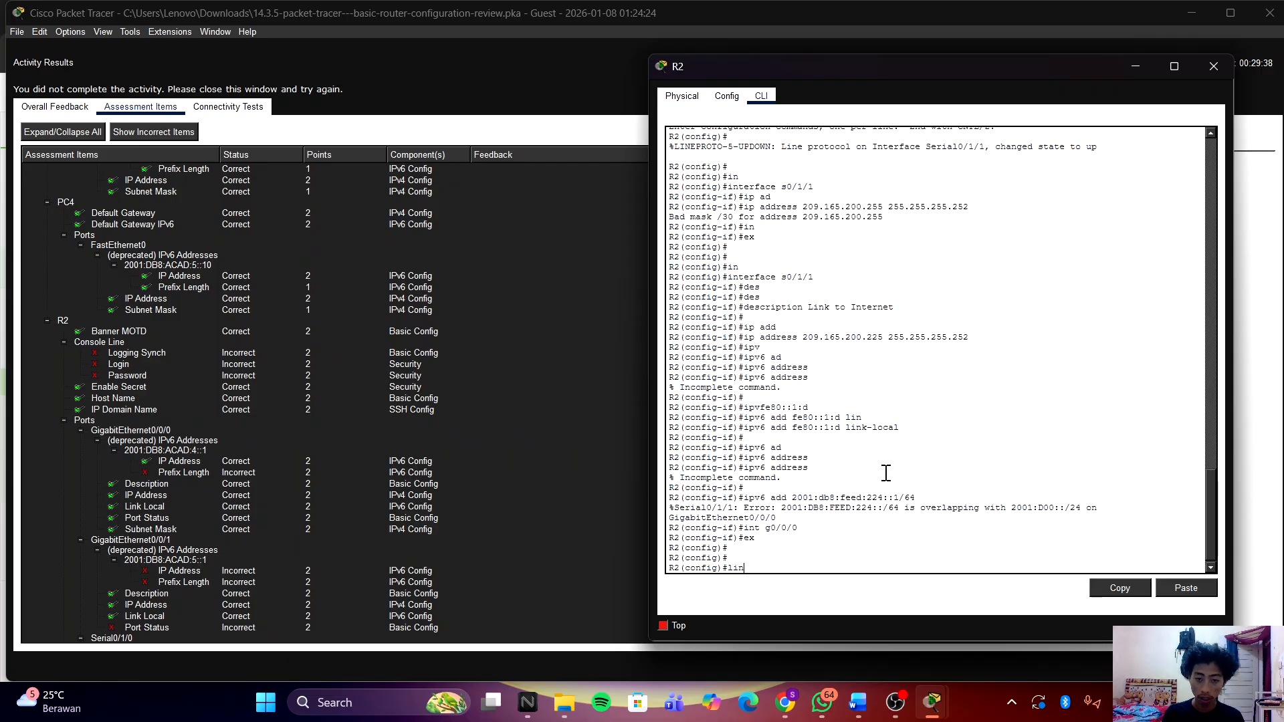
key(Tab)
text(con)
key(Tab)
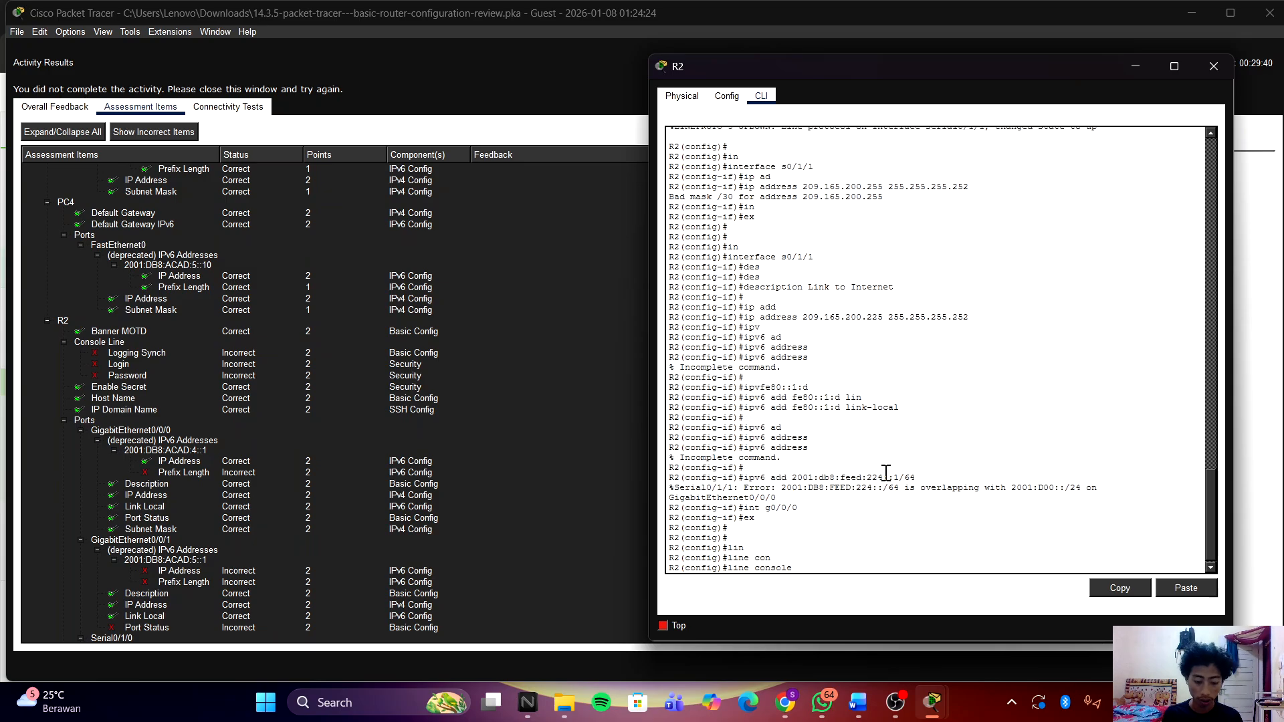
text(0)
key(Return)
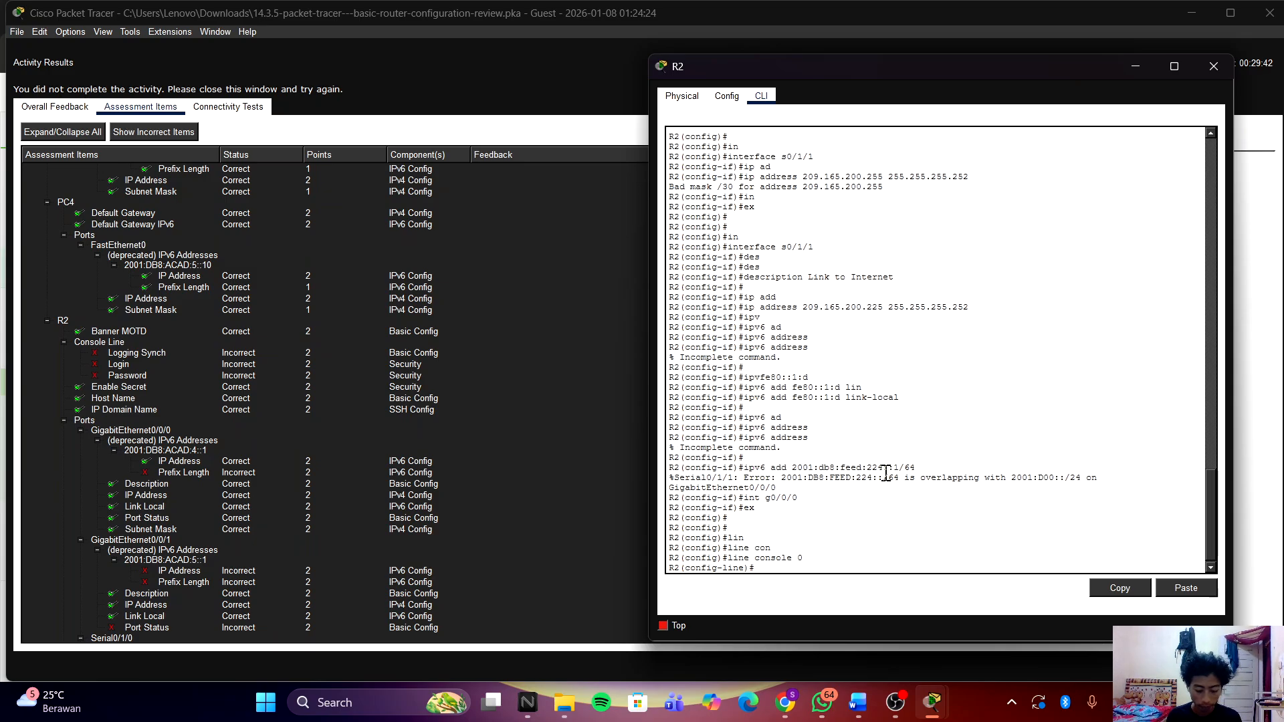
text(pas)
key(Tab)
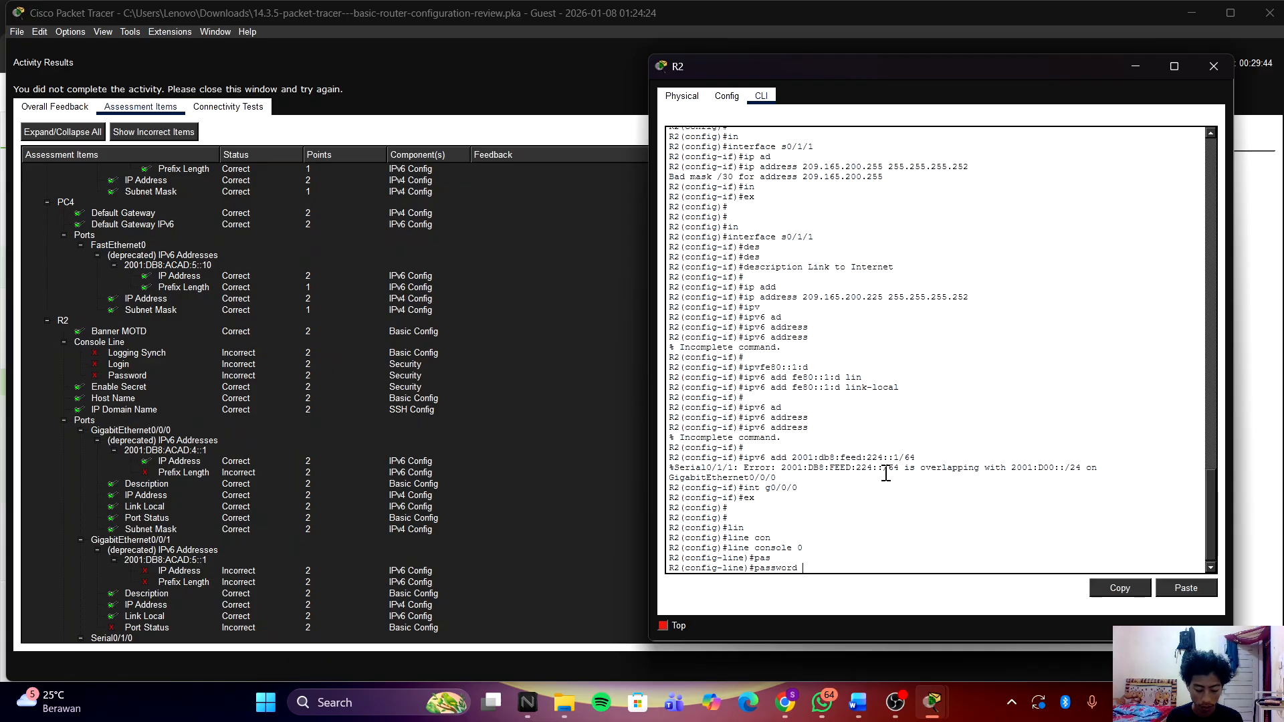
text(cisco)
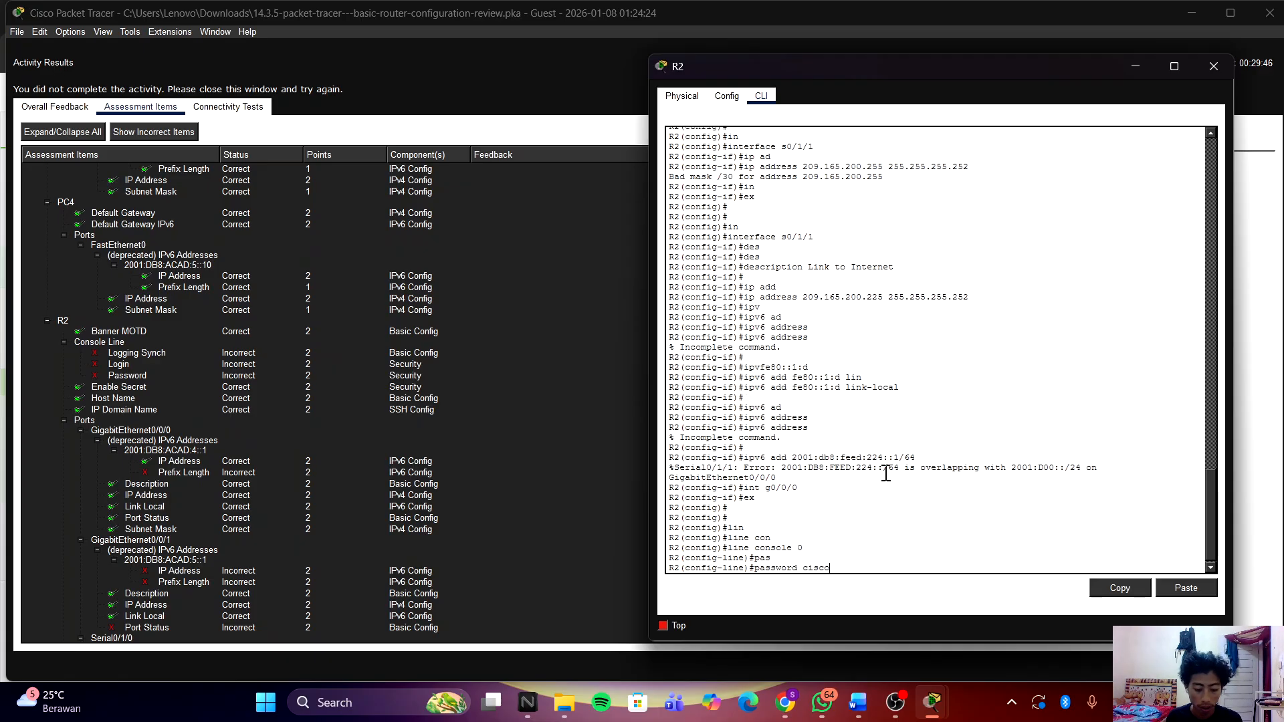
key(Return)
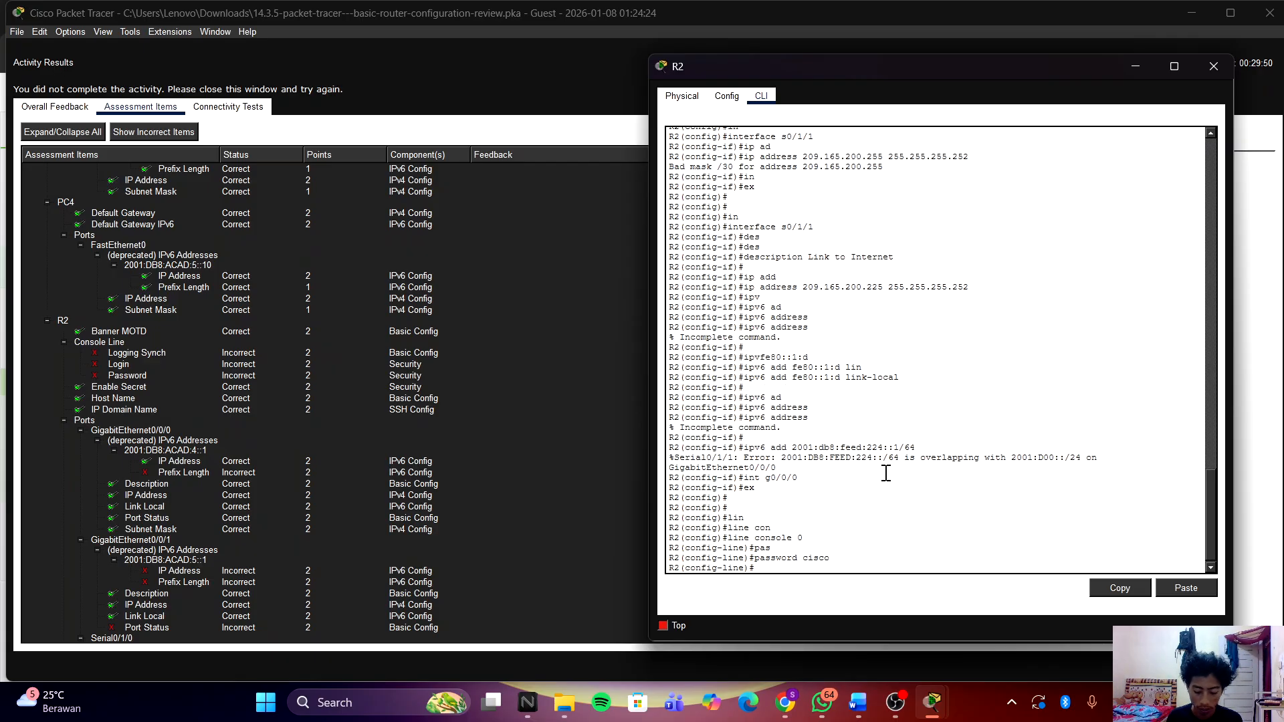
Step: Enable logging synchronous on the console line after correcting mistyped attempts
text(lo)
text(ogg)
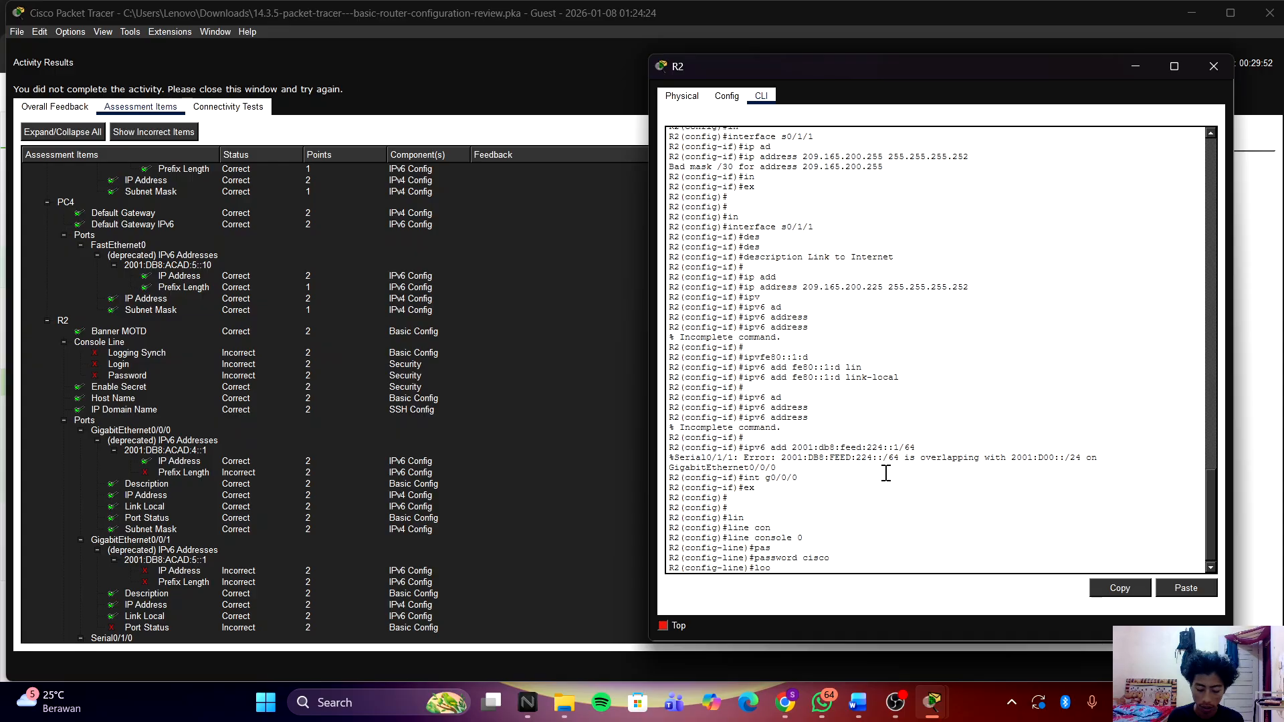
key(Tab)
key(Tab)
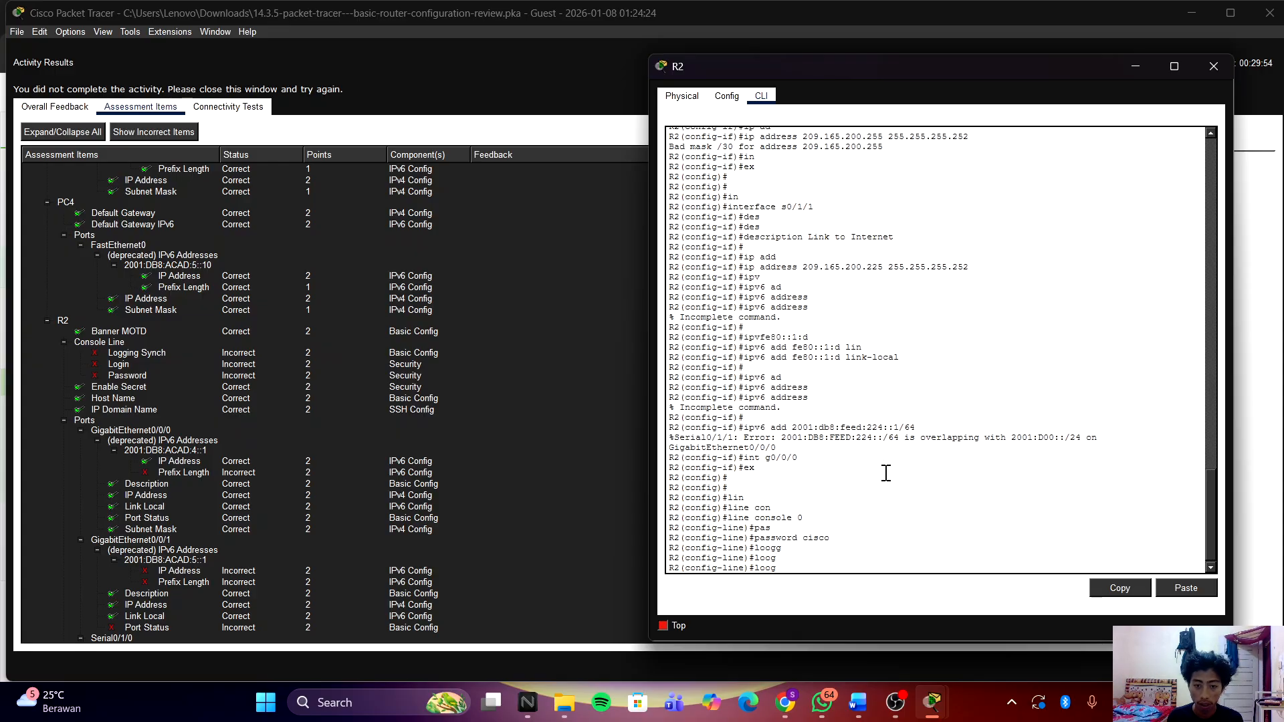
key(BackSpace)
key(Tab)
key(BackSpace)
key(Tab)
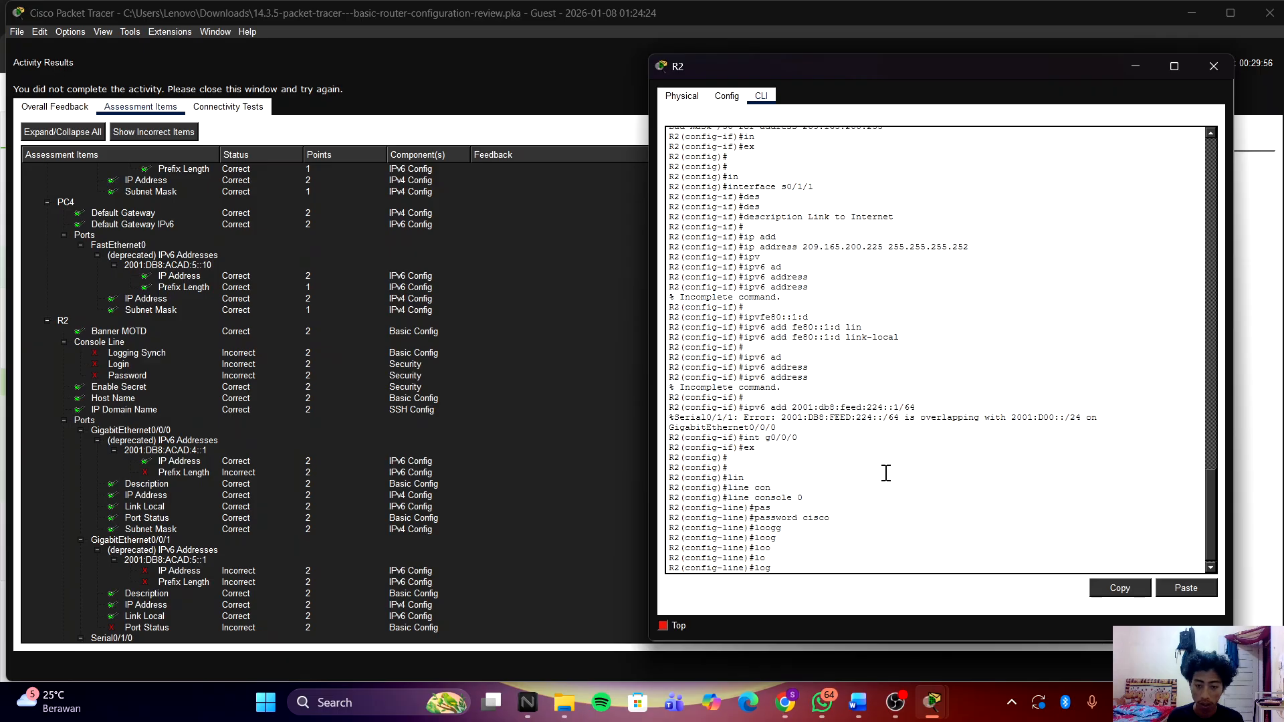
text(g)
key(Tab)
text(i)
key(Tab)
text(n)
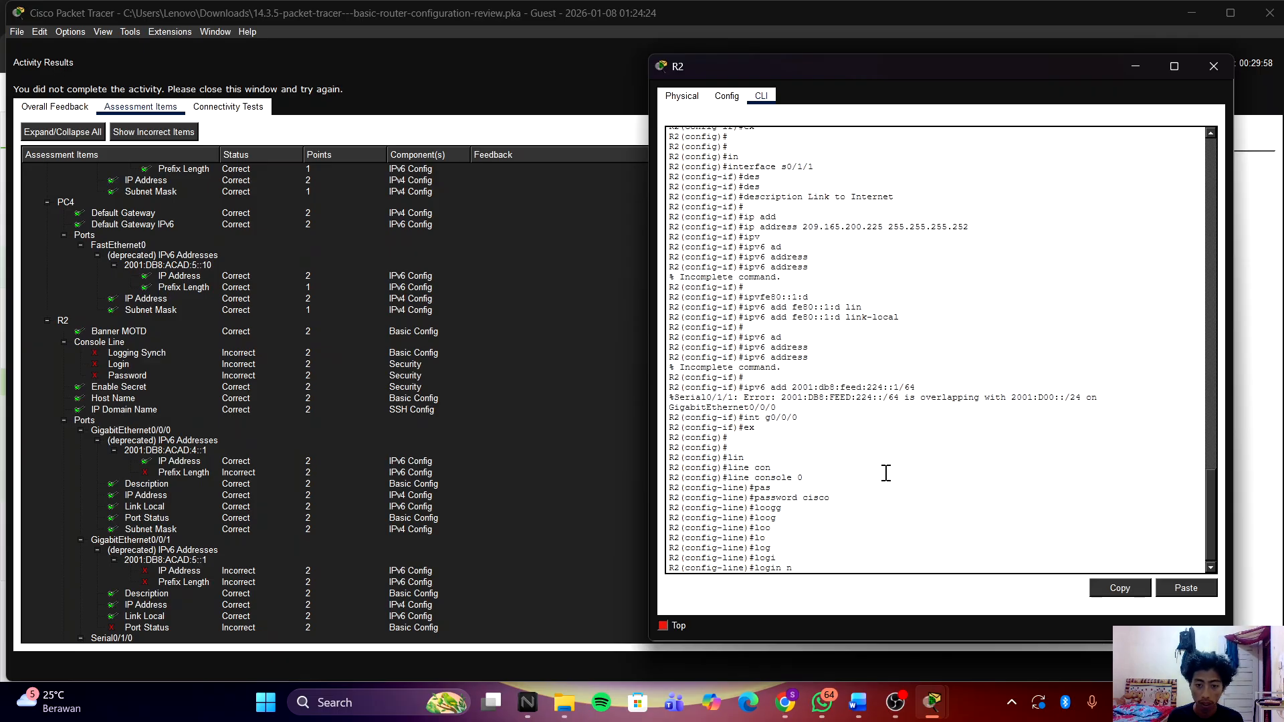
key(BackSpace)
text(sy)
key(Tab)
key(Tab)
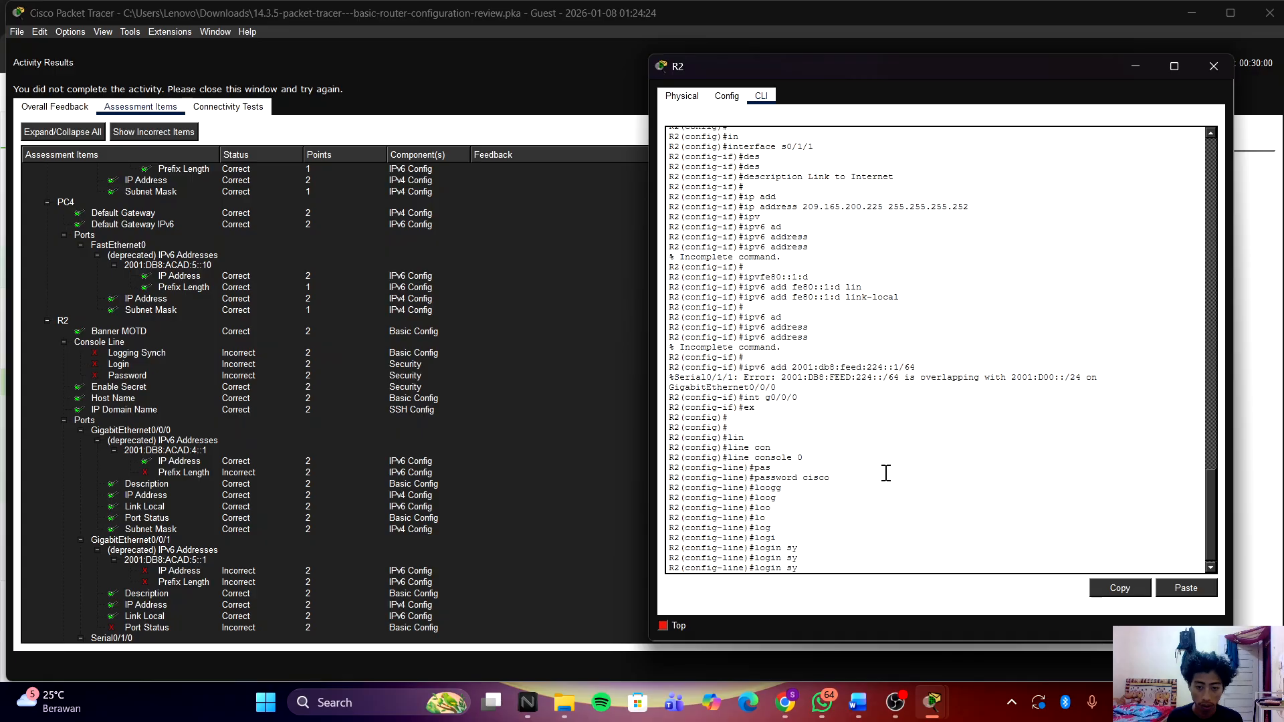
text(y)
key(Tab)
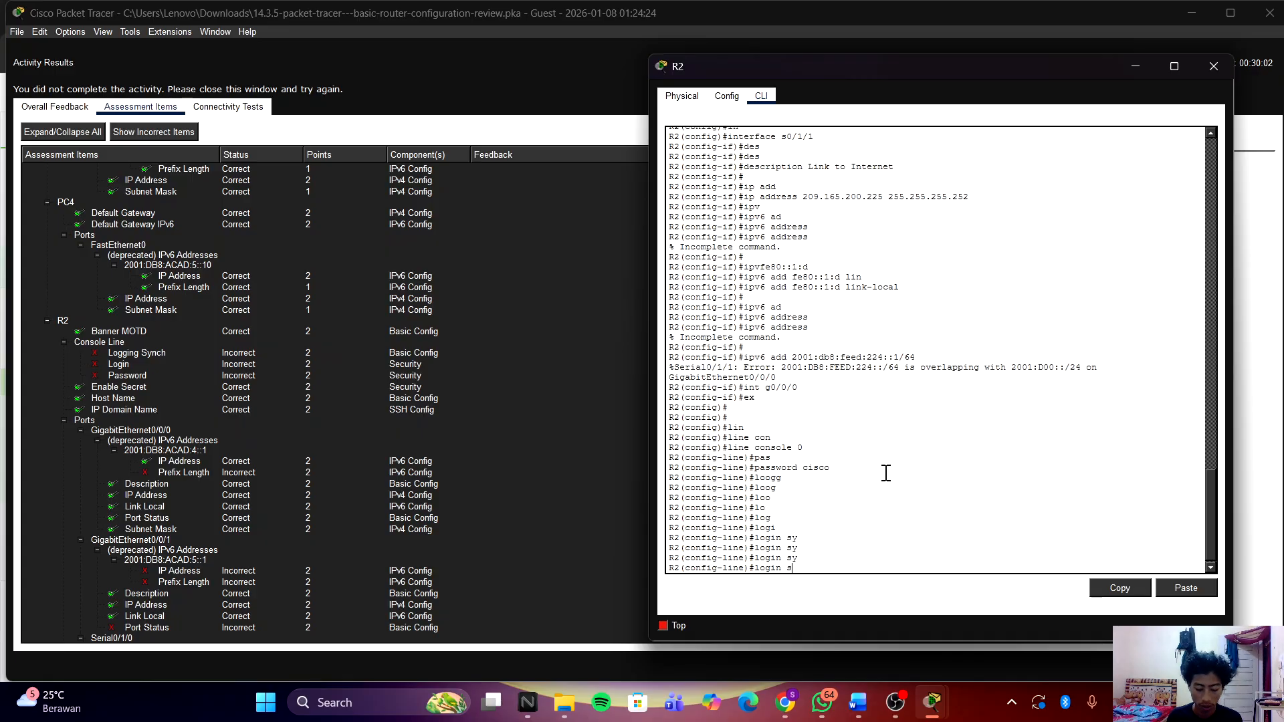
key(BackSpace)
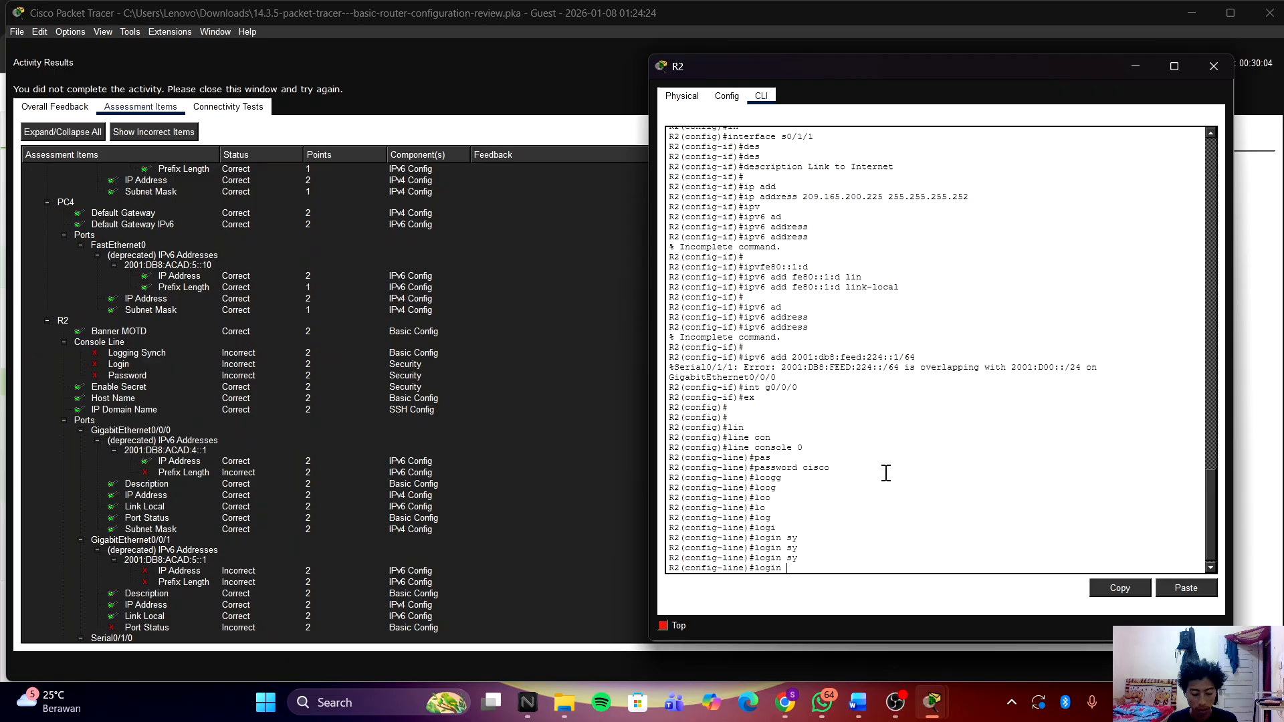
text(syc)
key(Tab)
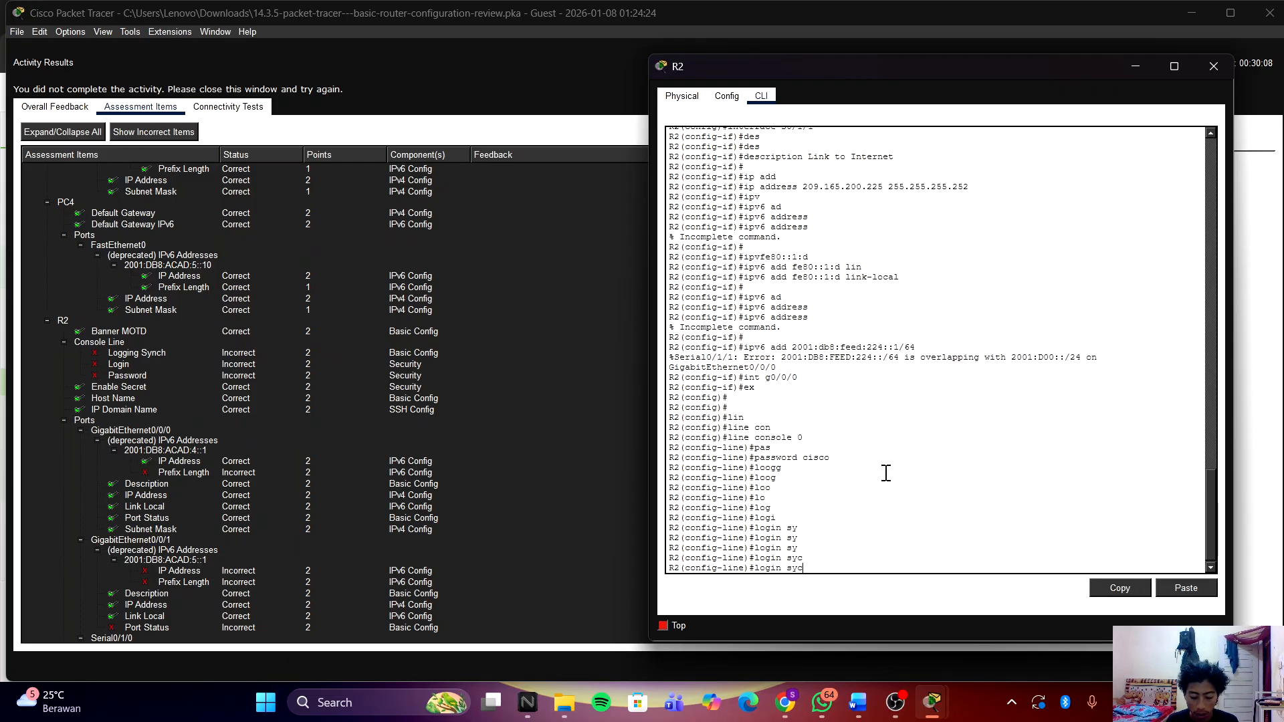
key(BackSpace)
text(n)
key(Tab)
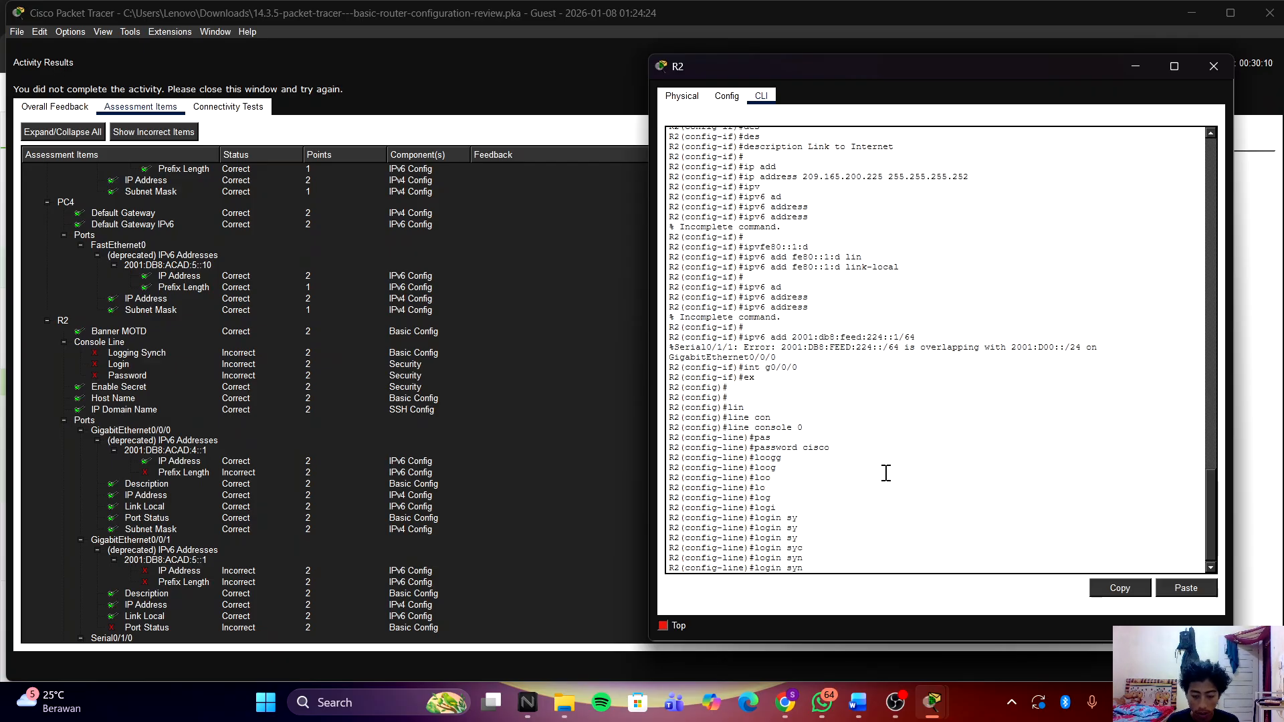
text(c)
key(Tab)
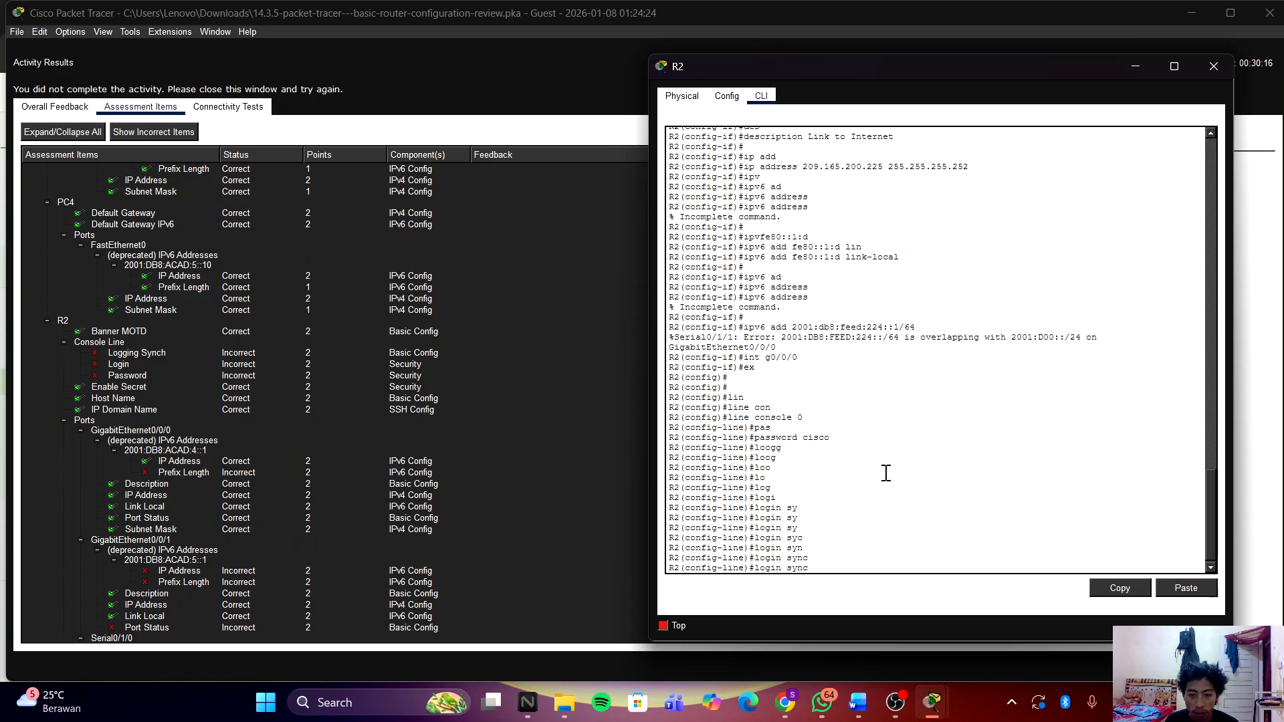
text(h)
key(Tab)
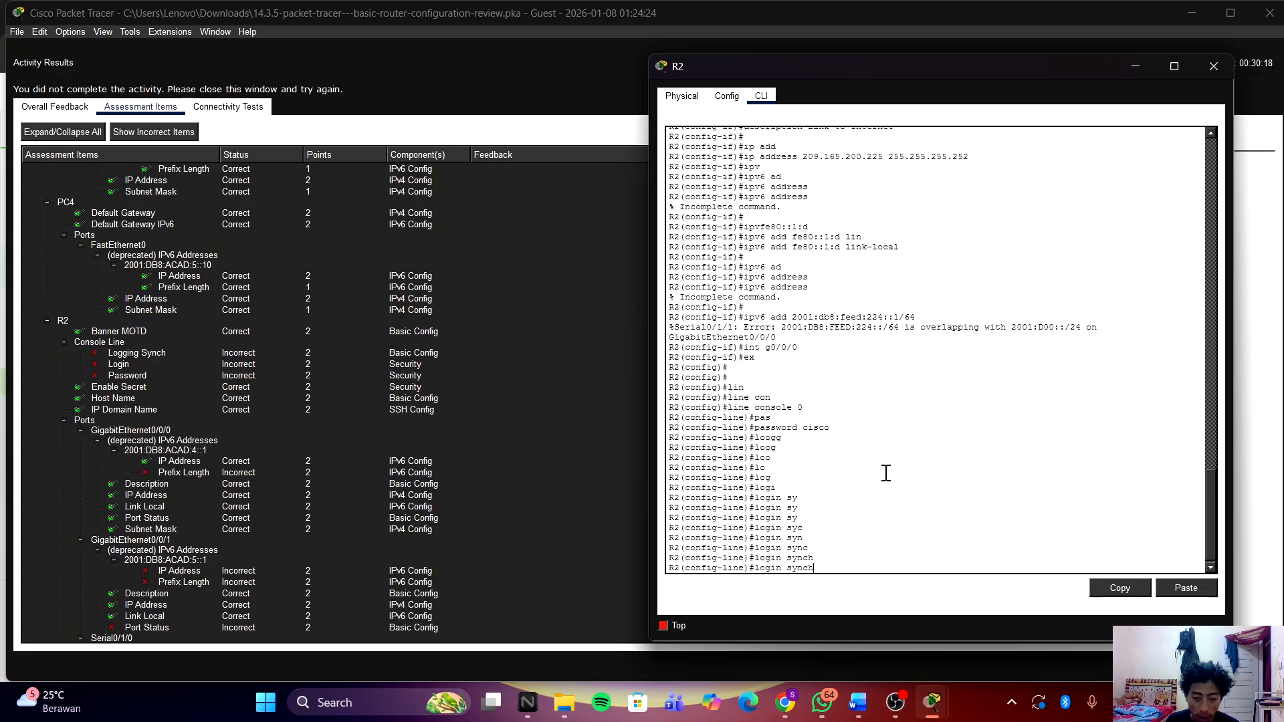
key(BackSpace)
key(BackSpace)
key(BackSpace)
key(BackSpace)
key(BackSpace)
key(BackSpace)
key(BackSpace)
key(BackSpace)
key(BackSpace)
key(BackSpace)
key(BackSpace)
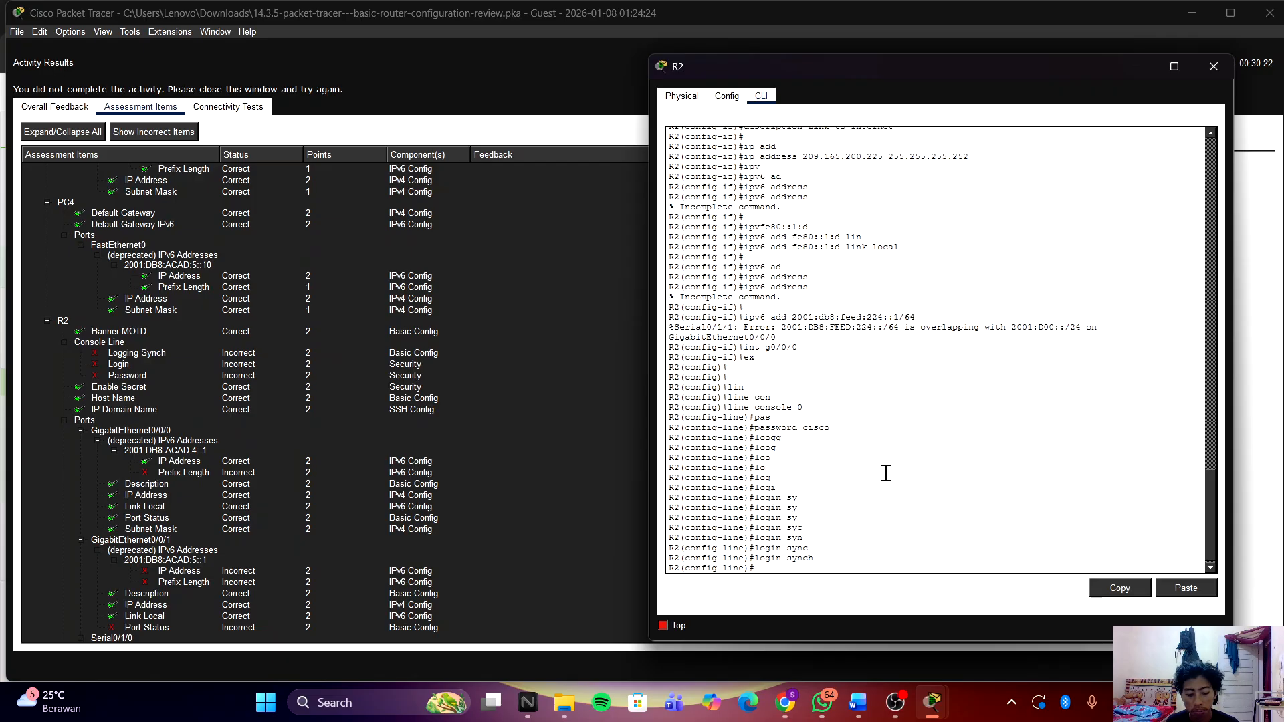
text(loggin)
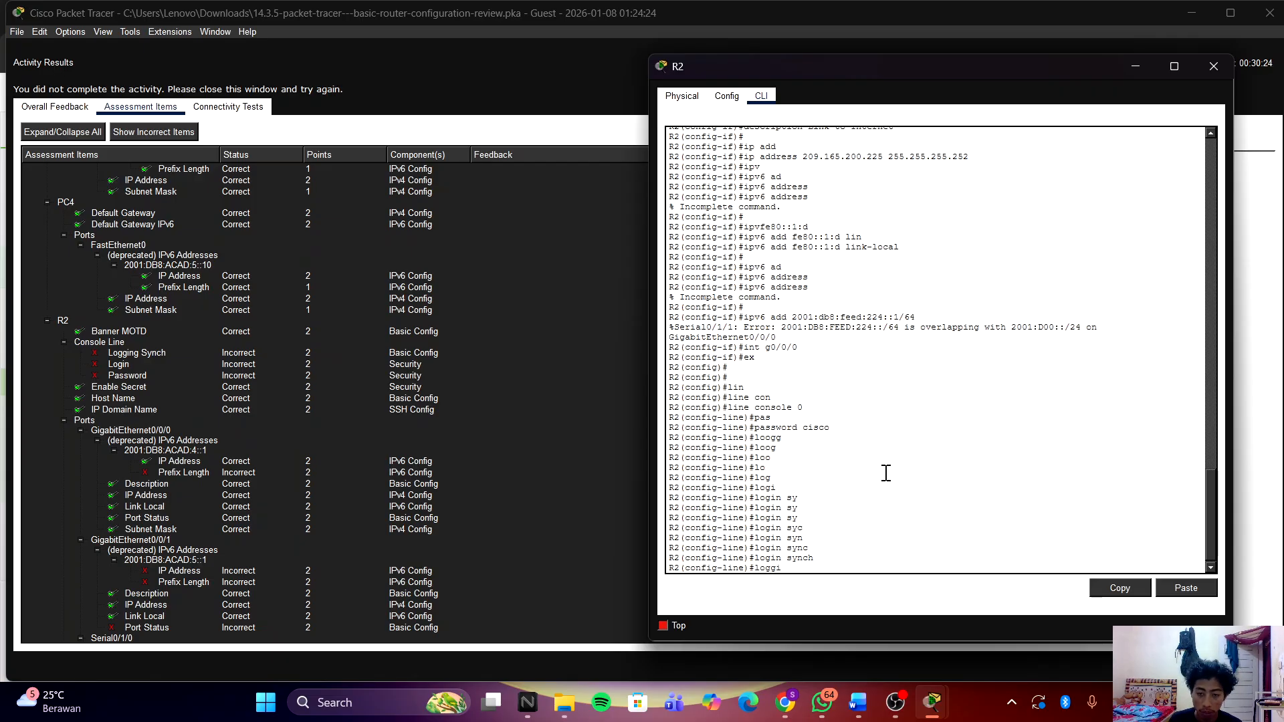
key(Tab)
text(sy)
key(Tab)
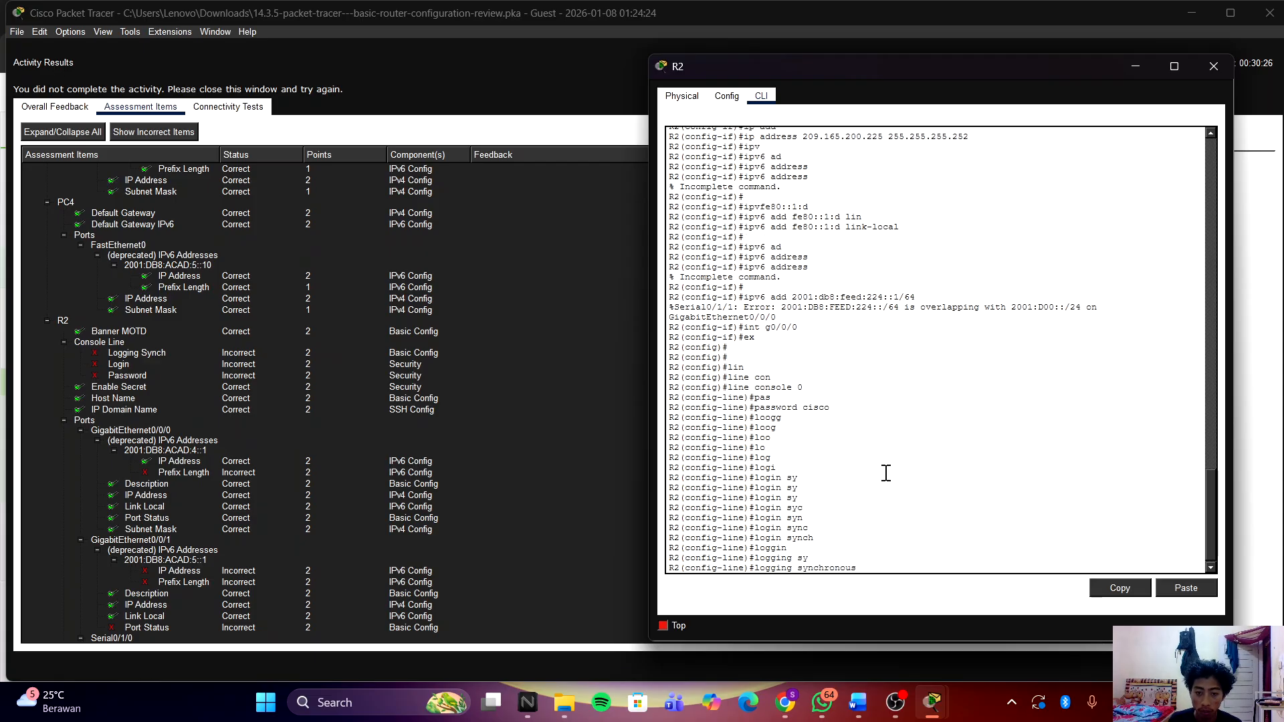
key(Return)
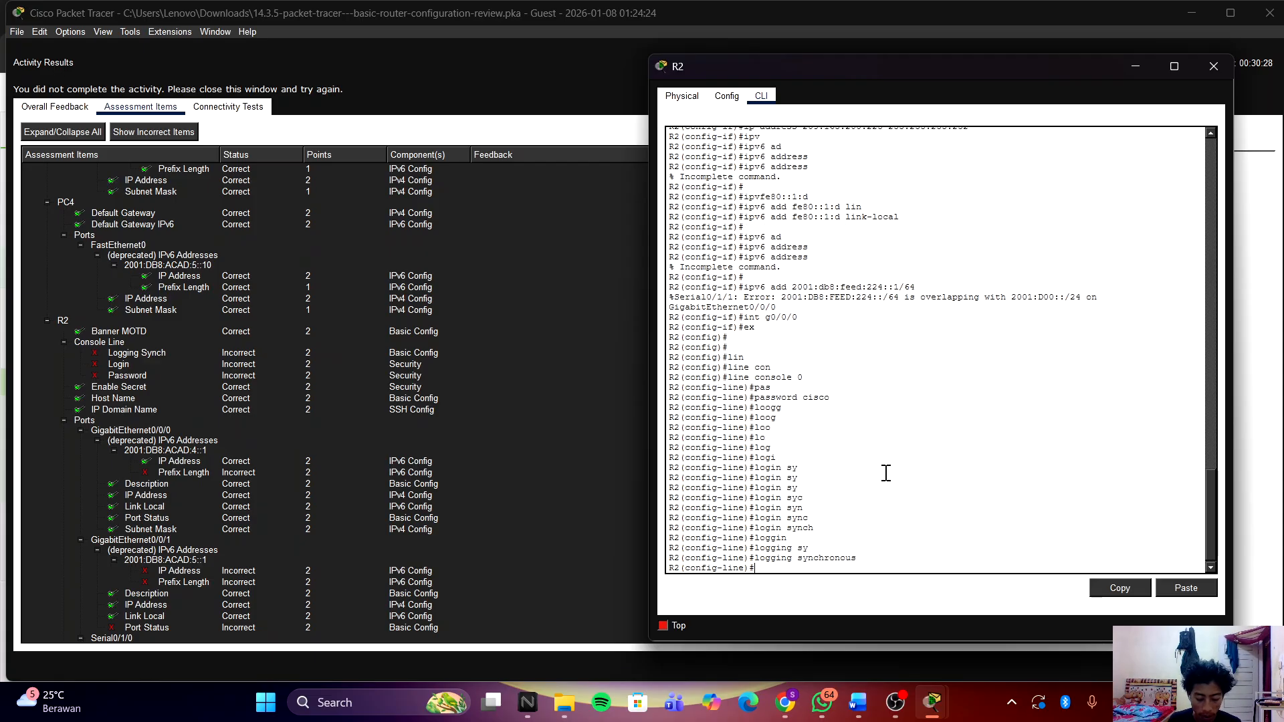
Step: Set the console exec-timeout to 6 0
text(ex)
key(Tab)
text(e)
key(Tab)
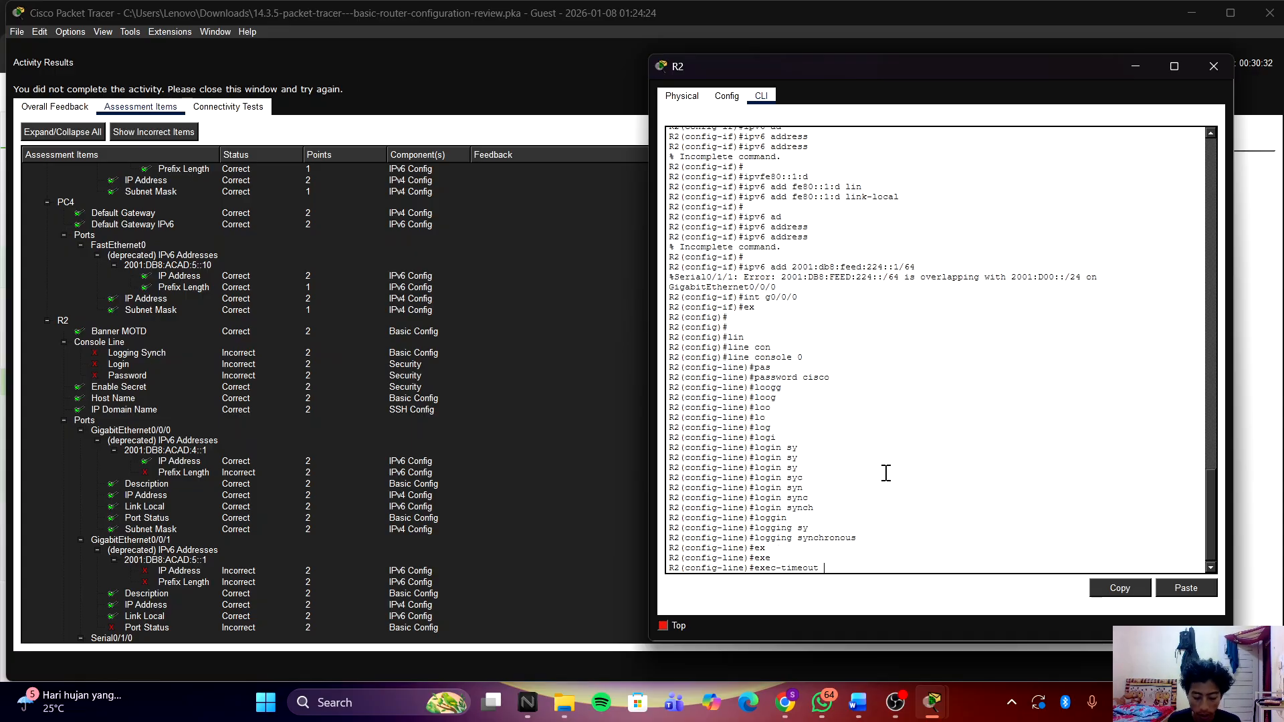
text(6 0)
key(Return)
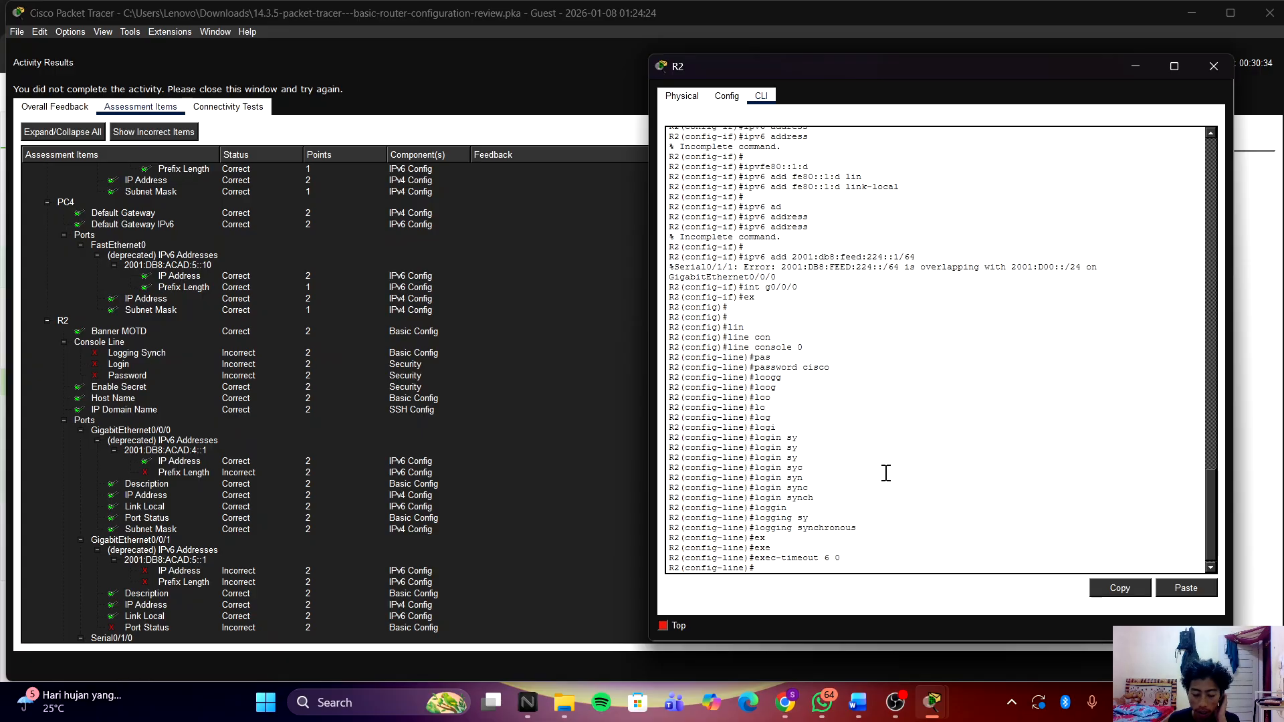
Step: Require login on the console and save the configuration with do wr
text(login)
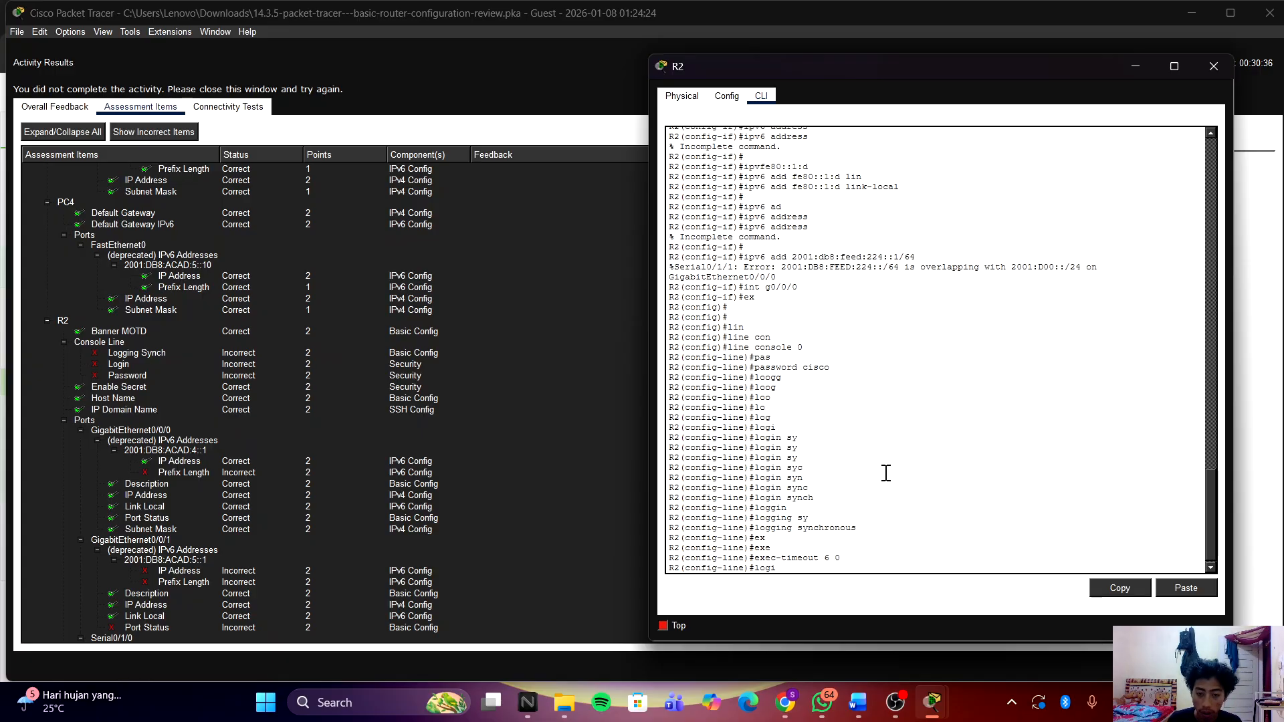
key(Return)
key(Return)
key(Return)
key(Return)
key(Return)
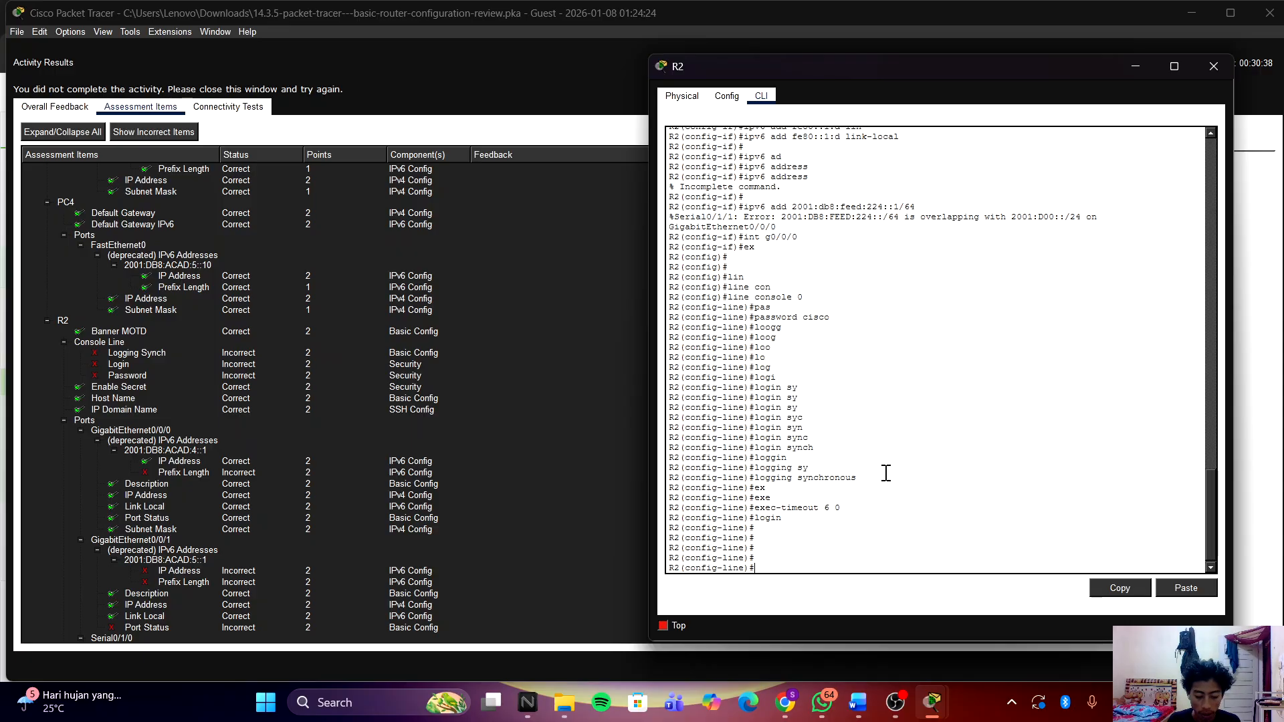
text(do wr)
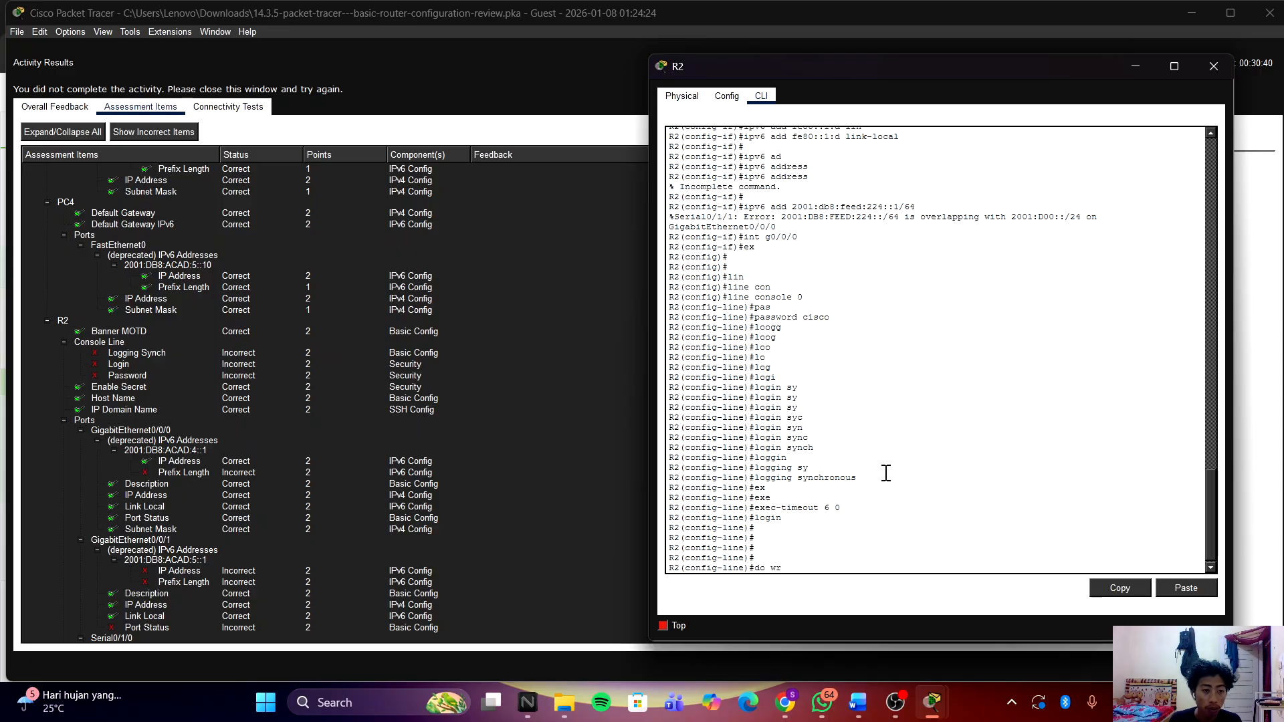
key(Return)
key(Return)
key(Return)
key(Return)
Step: Close the outdated Activity Results and run Check Results again
scroll(452, 435, down, 2)
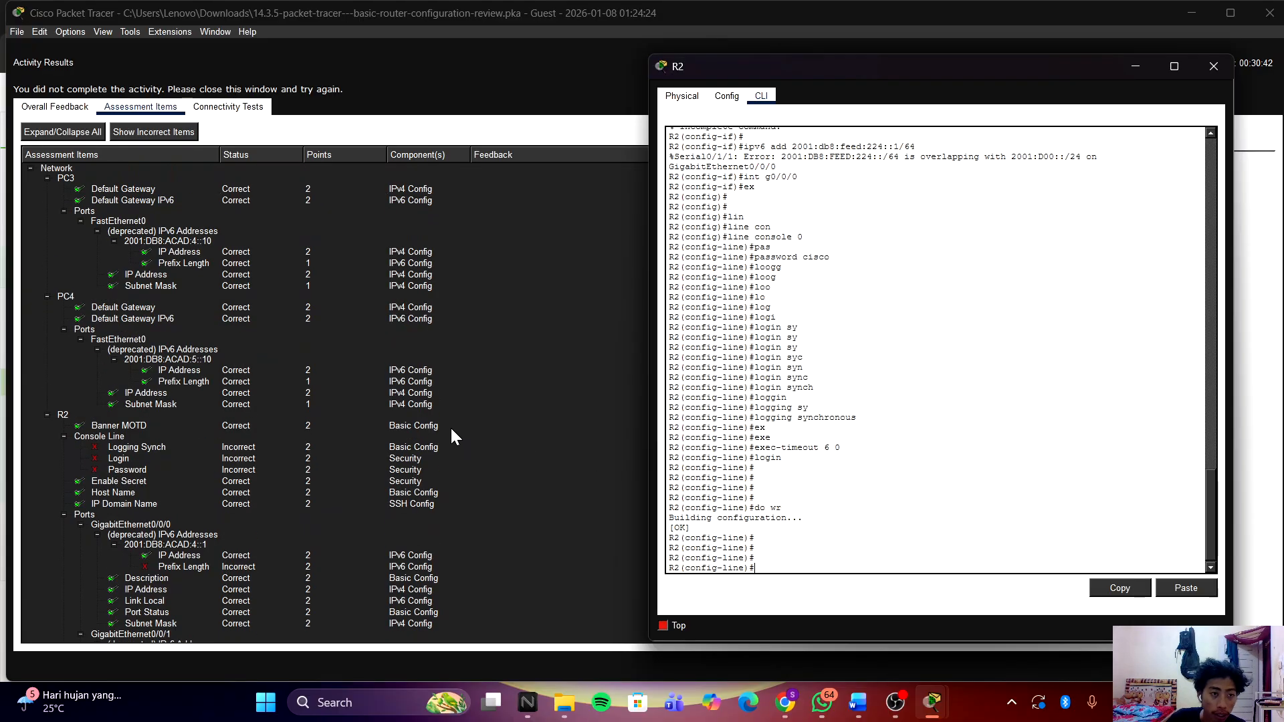
scroll(452, 429, up, 4)
click(450, 426)
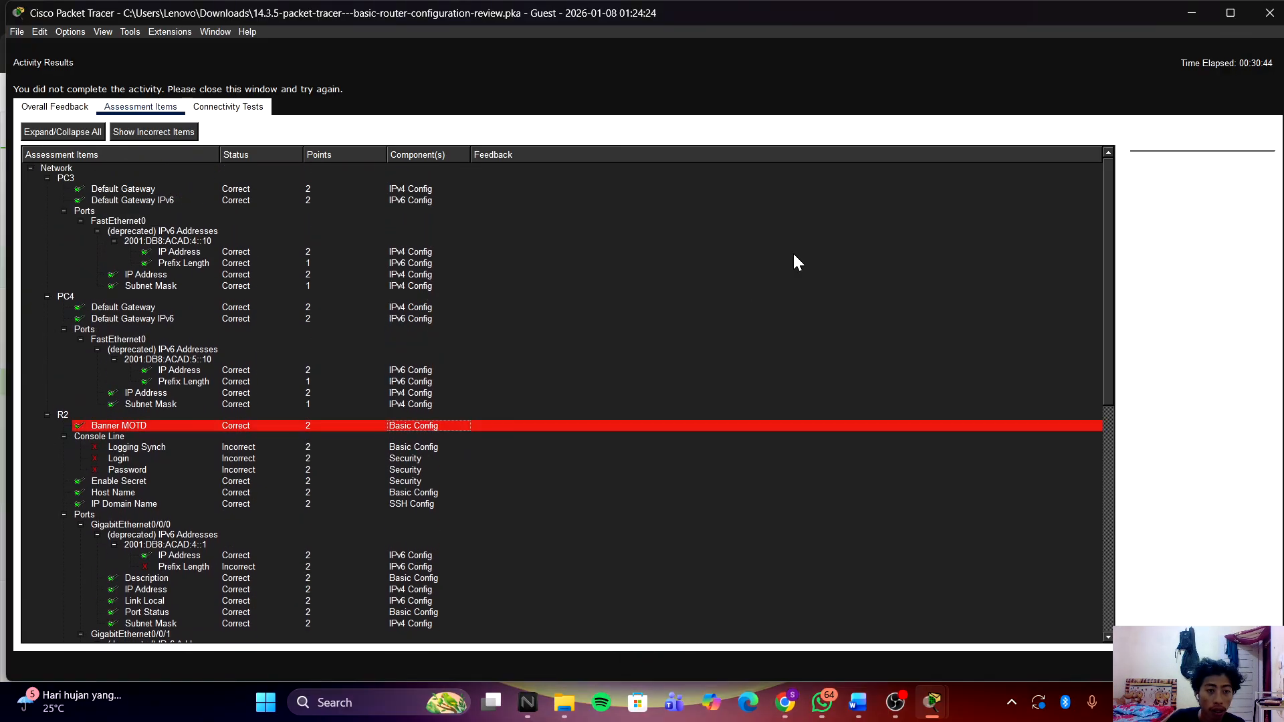
click(1126, 94)
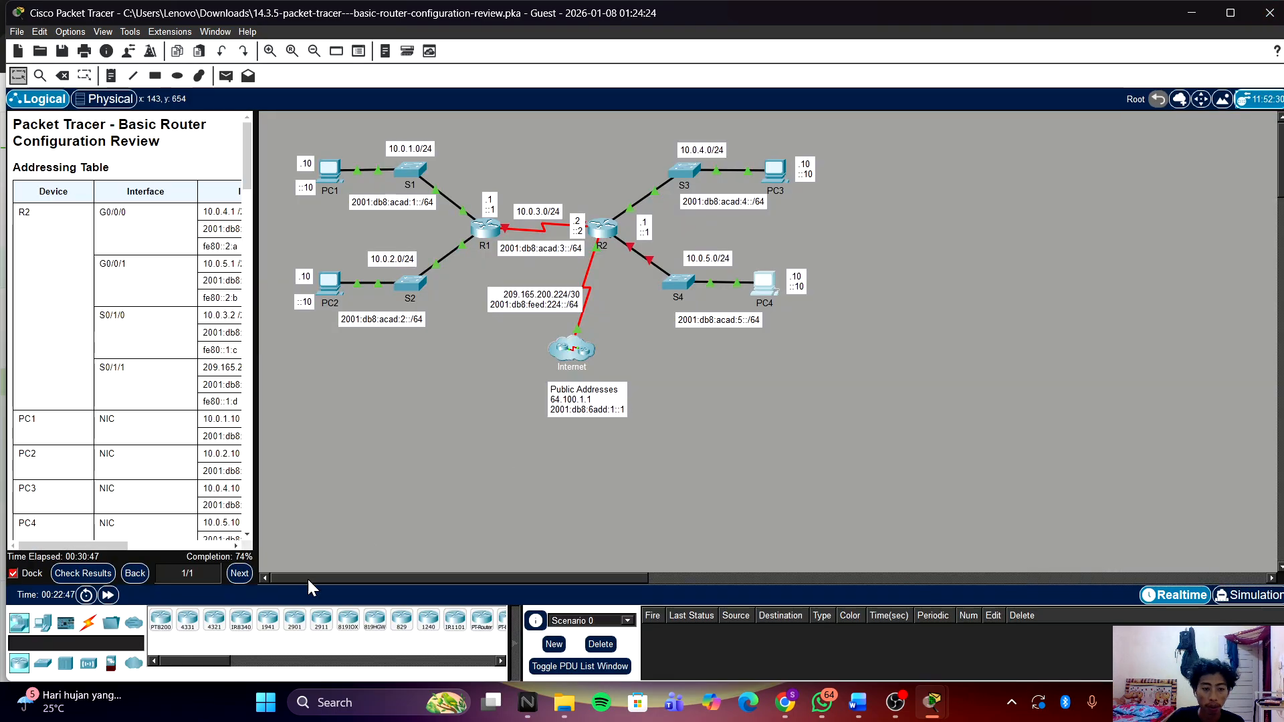
click(82, 573)
Step: Scroll the Assessment Items to R2's console Logging Synch, Login and Password, now Correct
click(140, 108)
scroll(247, 310, down, 6)
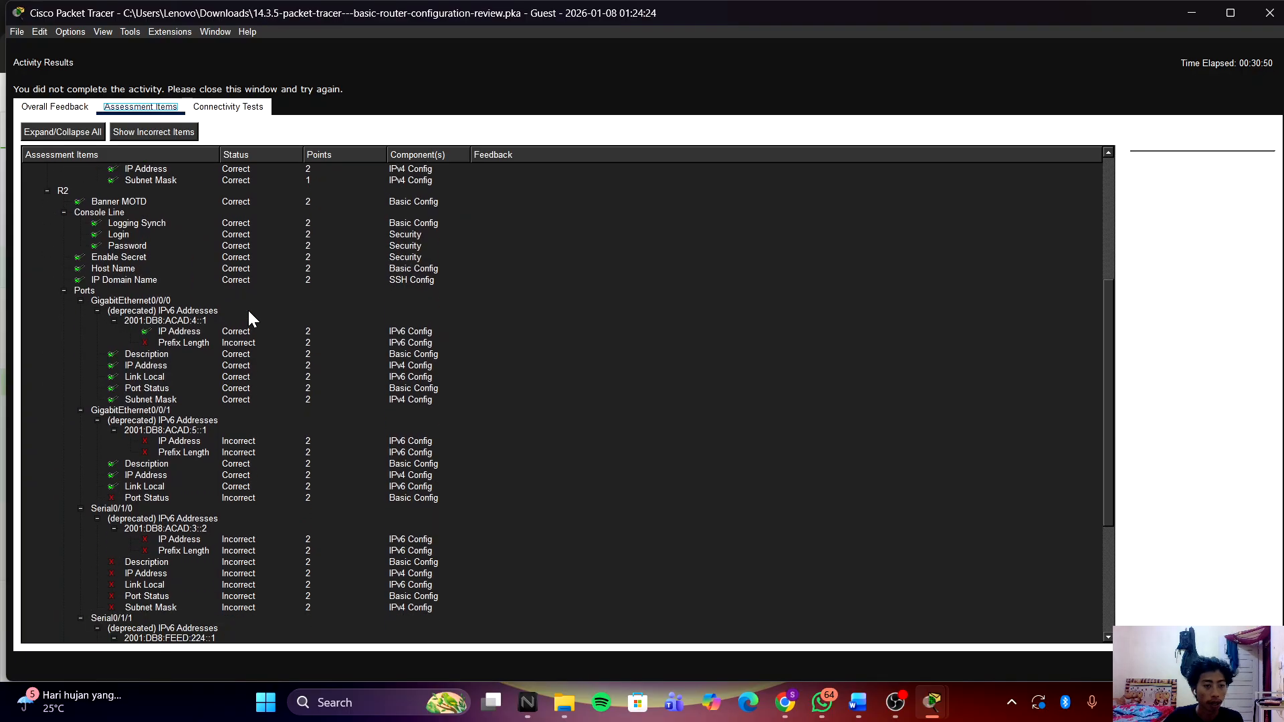
scroll(247, 311, up, 6)
scroll(247, 311, down, 4)
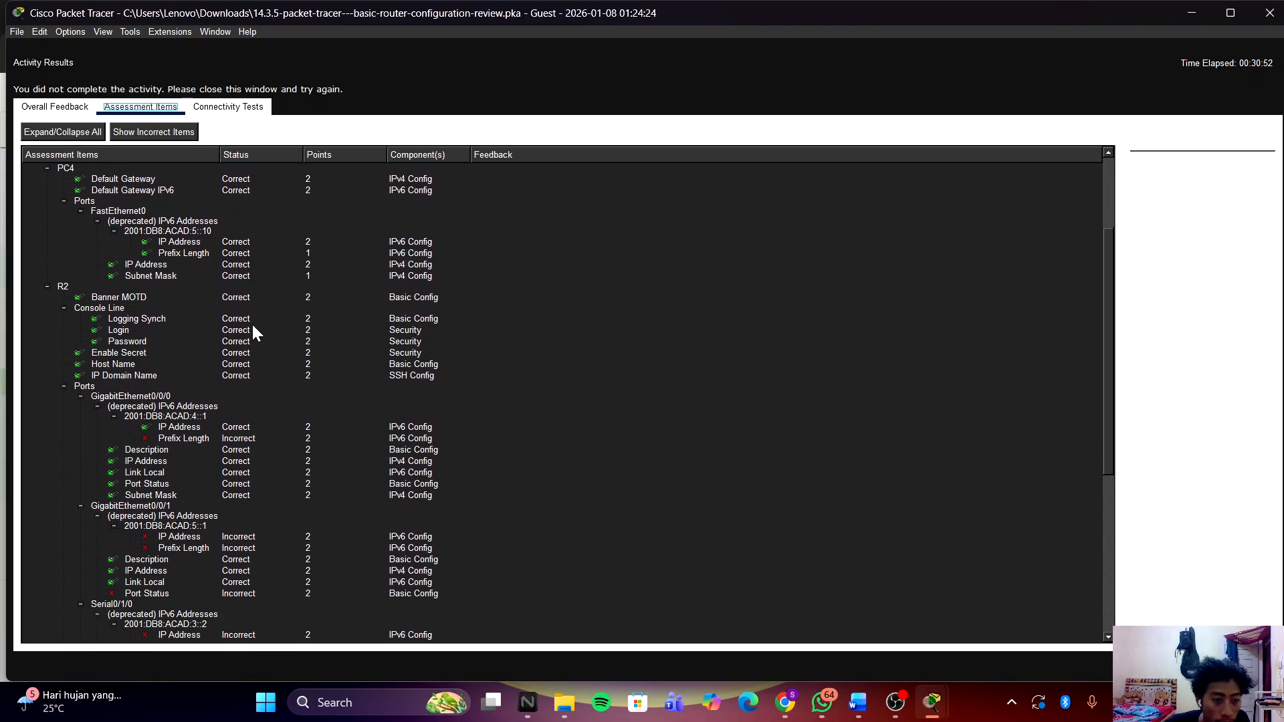
scroll(251, 324, down, 1)
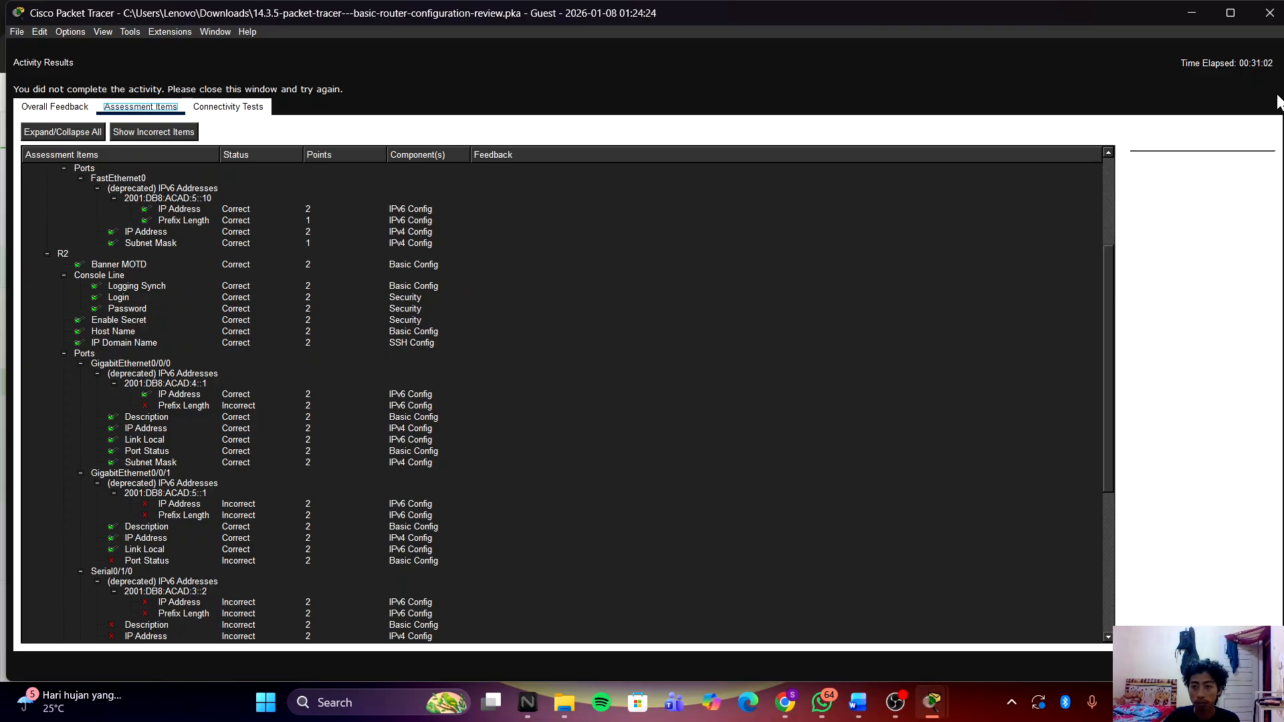
Step: Exit R2's console line configuration back to global configuration mode
mouse_move(932, 702)
click(999, 618)
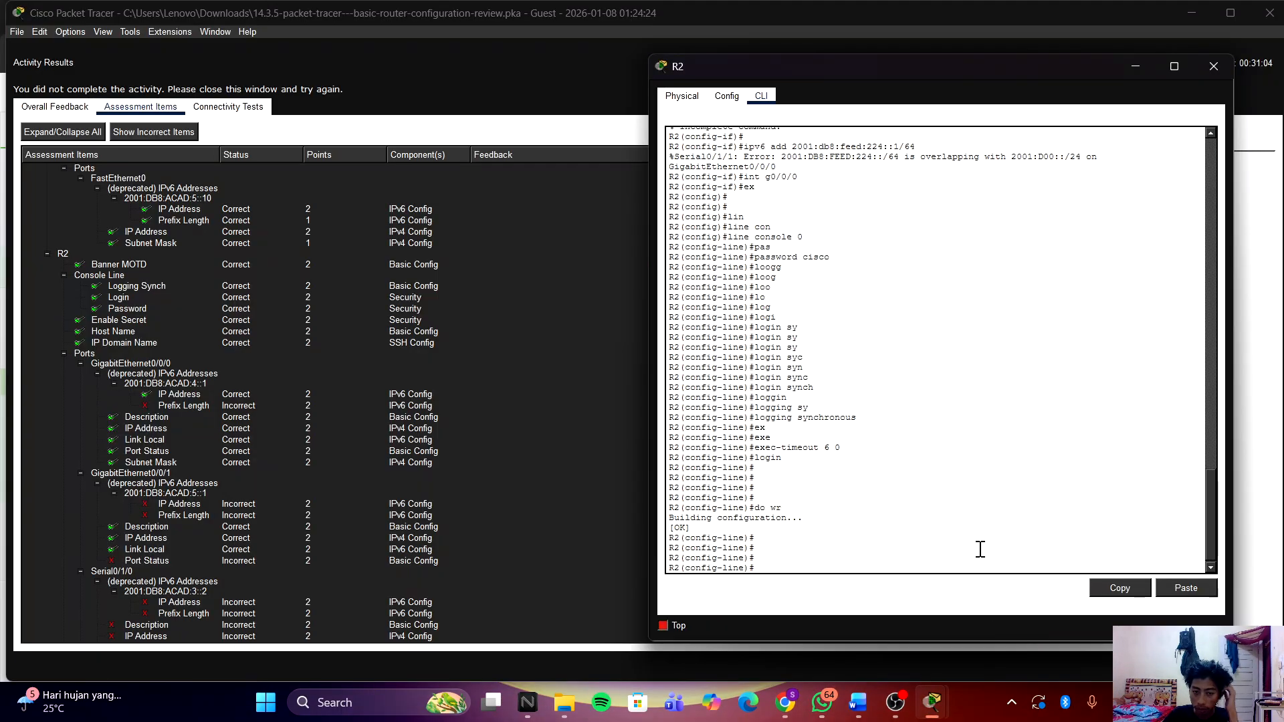
text(ex)
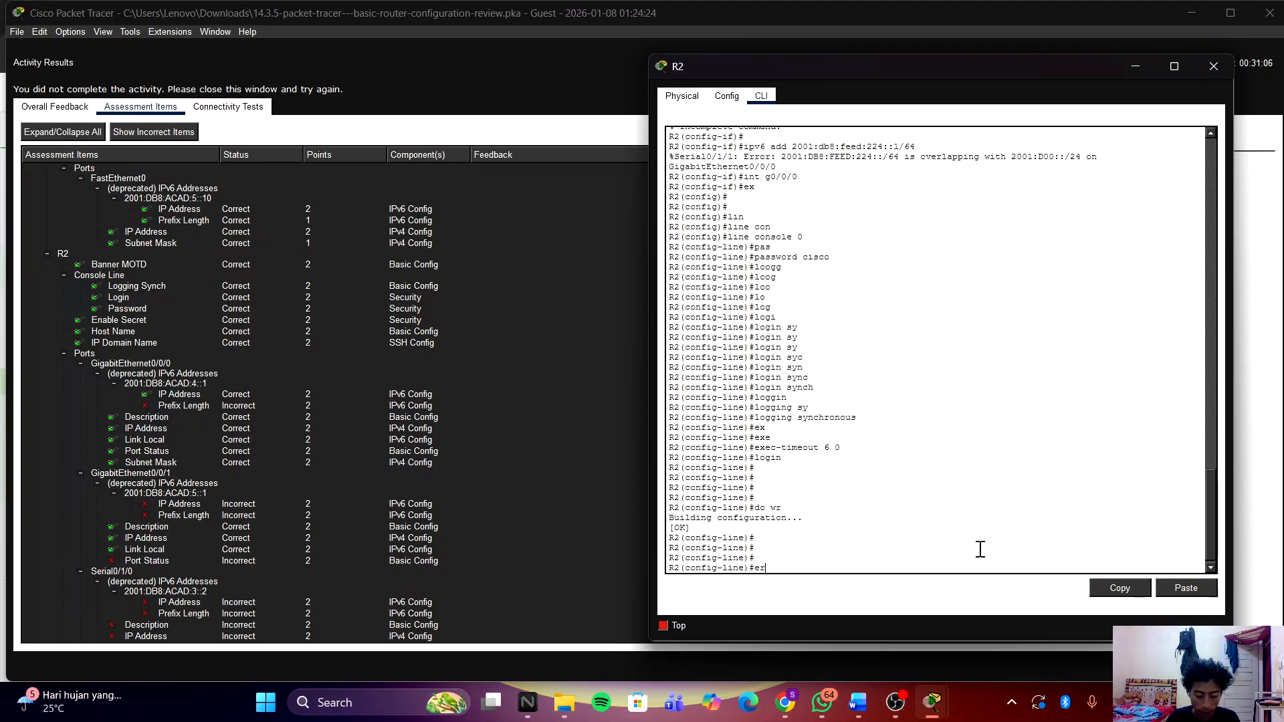
key(Return)
key(Return)
key(Return)
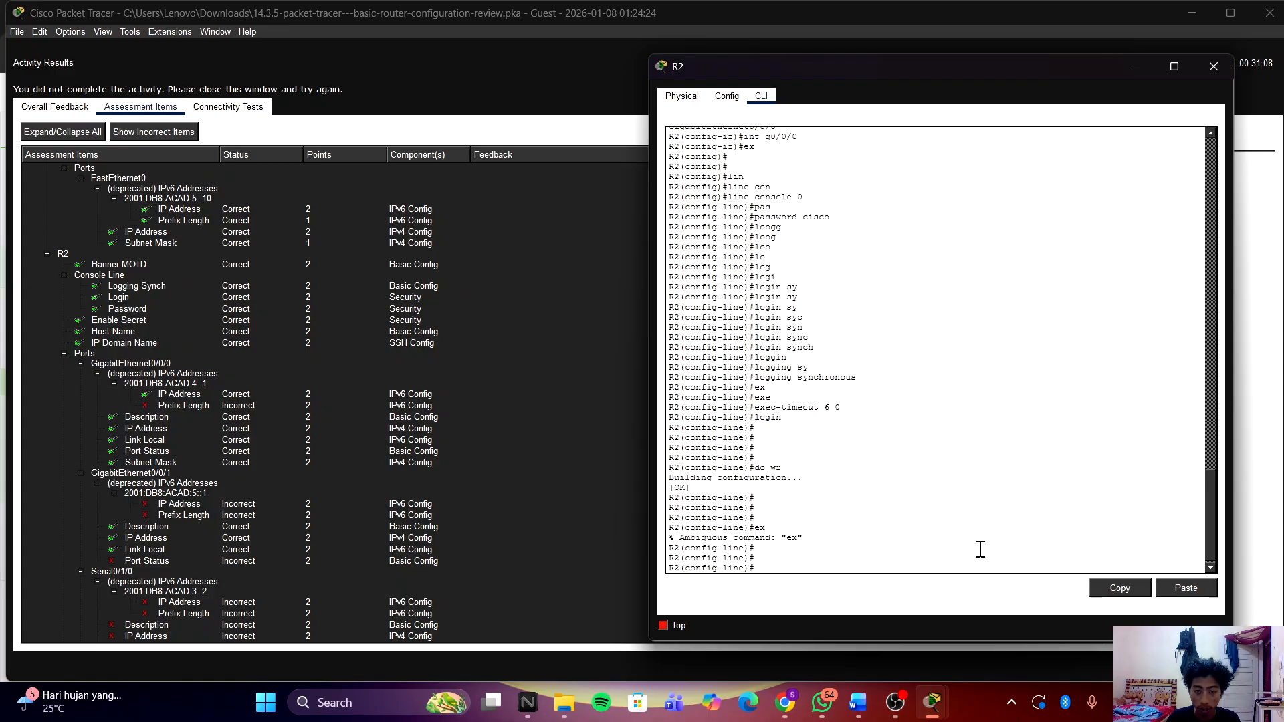
text(ex)
key(Return)
key(Return)
key(Return)
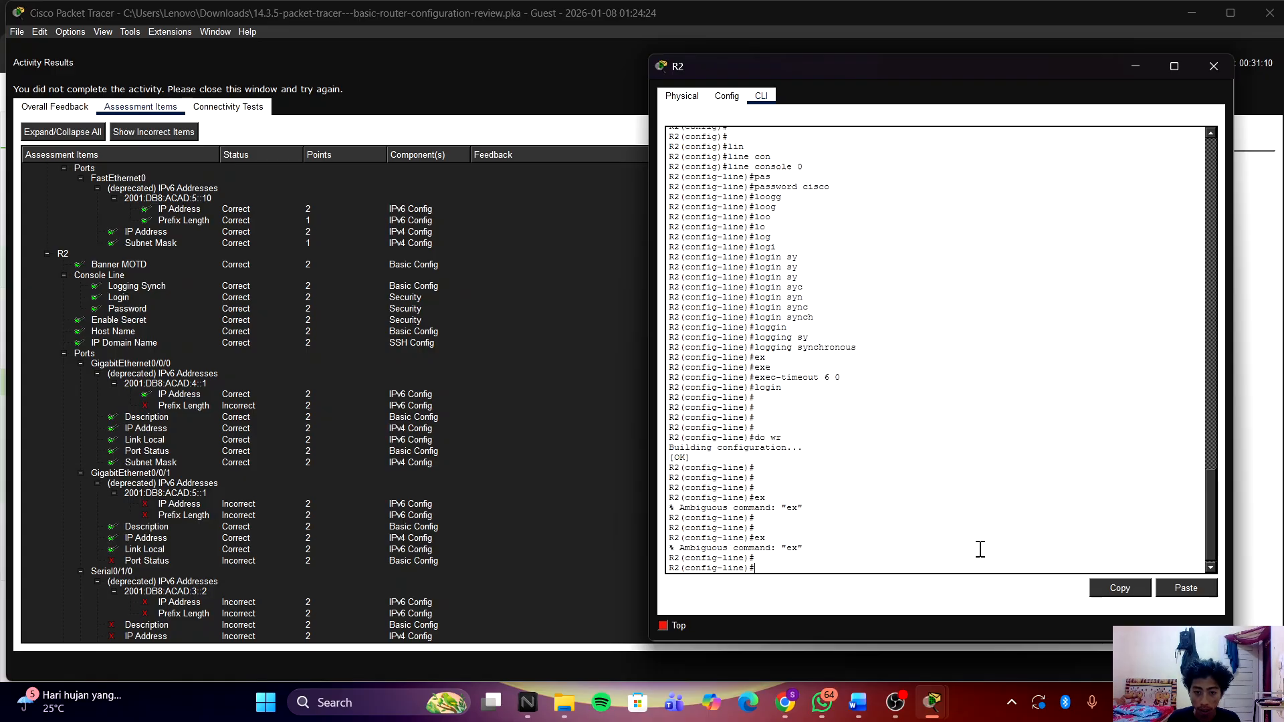
text(exit)
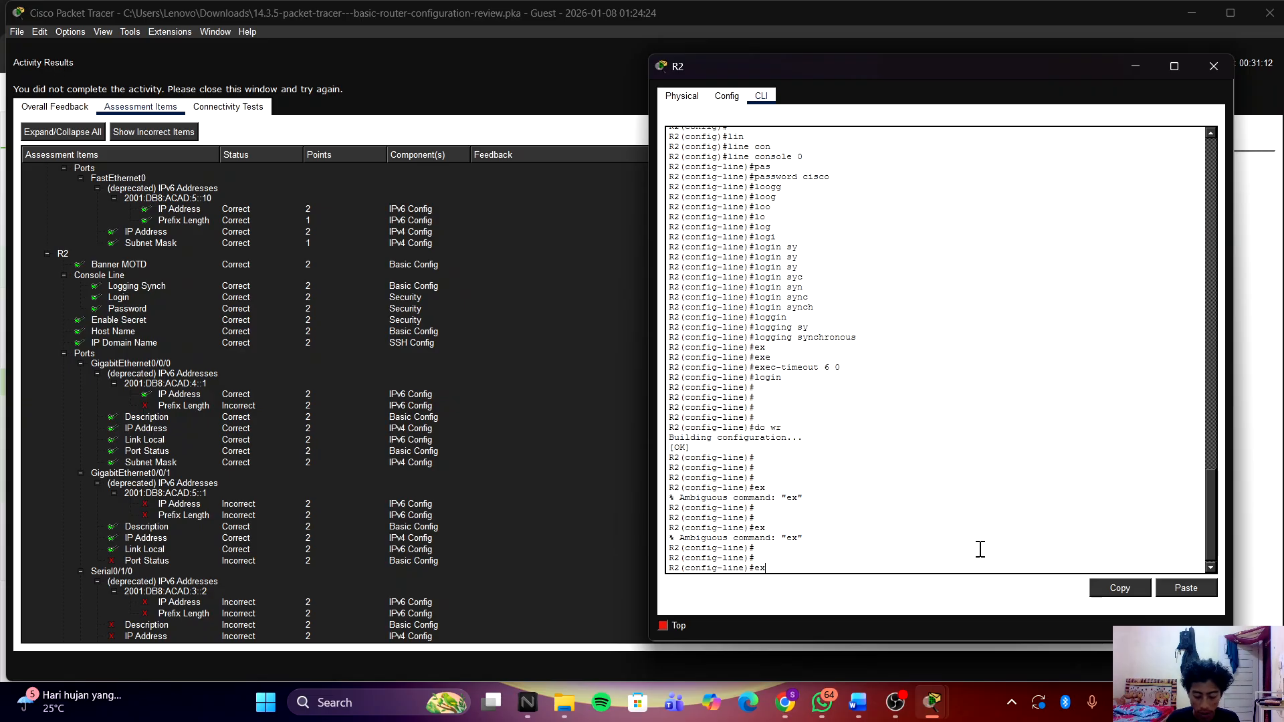
key(Return)
key(Return)
Step: Enter interface G0/0/0 and give it the description 'Connection to S3'
text(in)
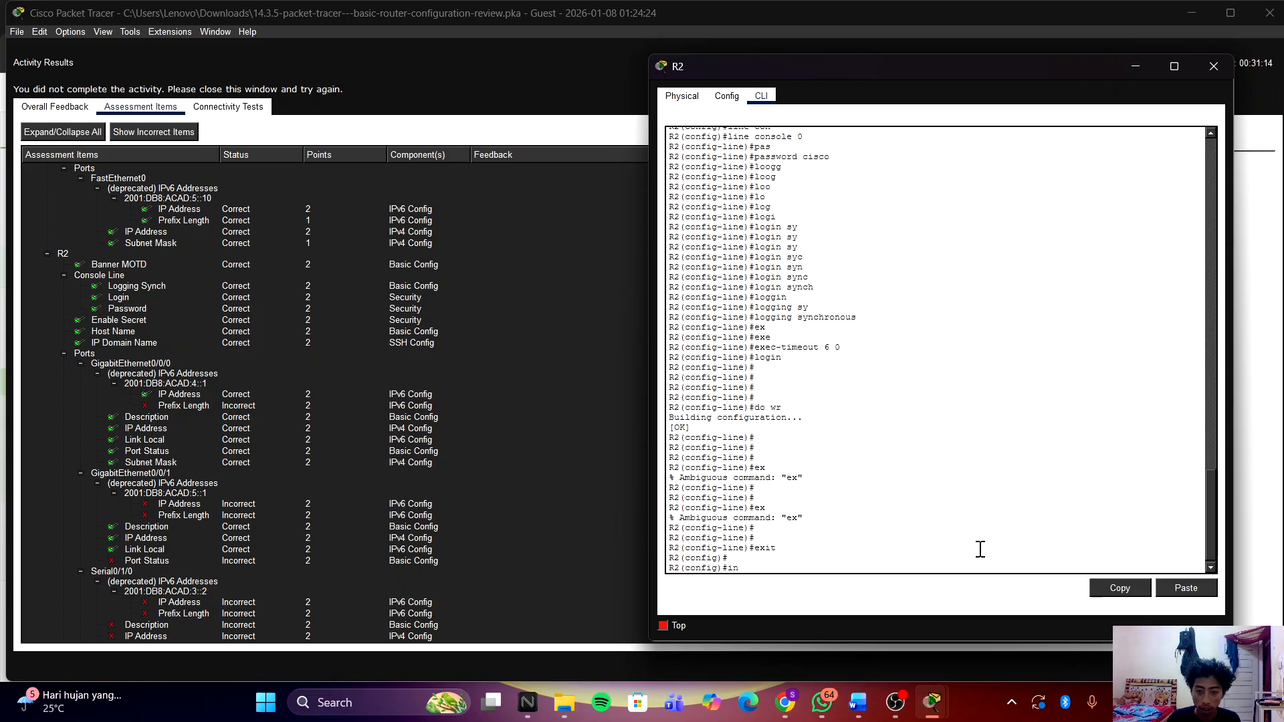
key(Tab)
text(g0)
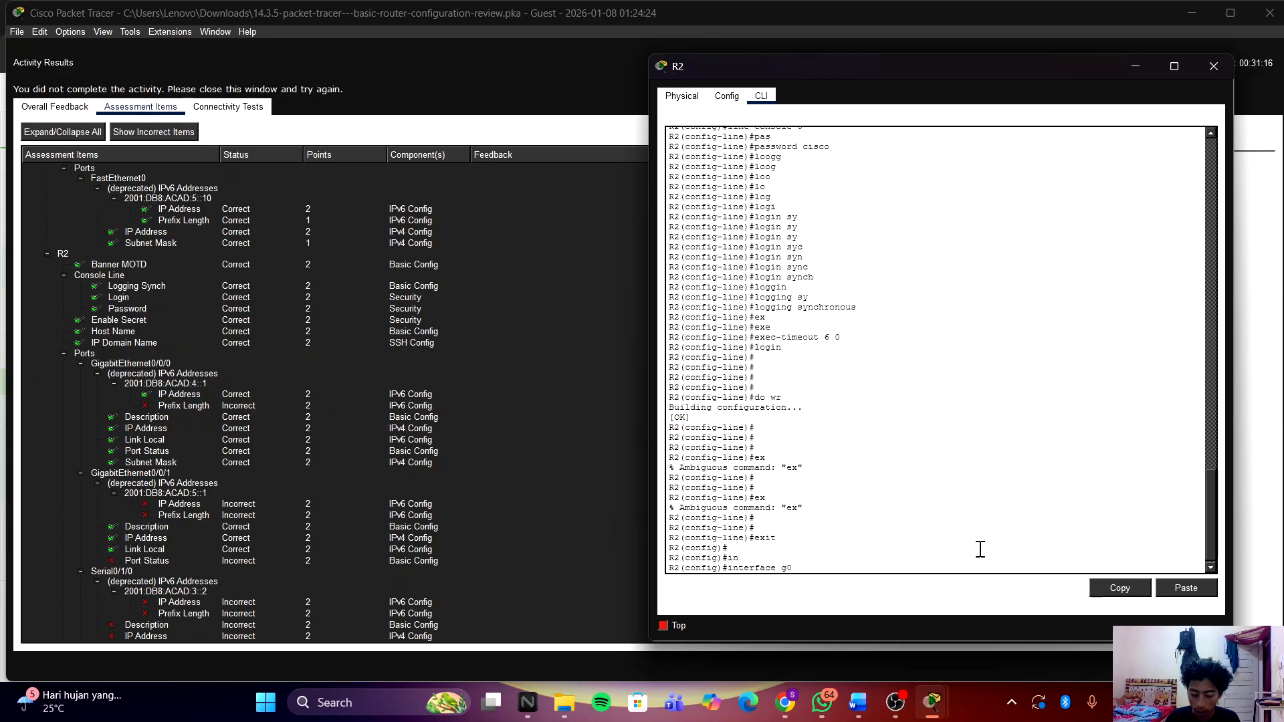
text(/0/0)
key(Return)
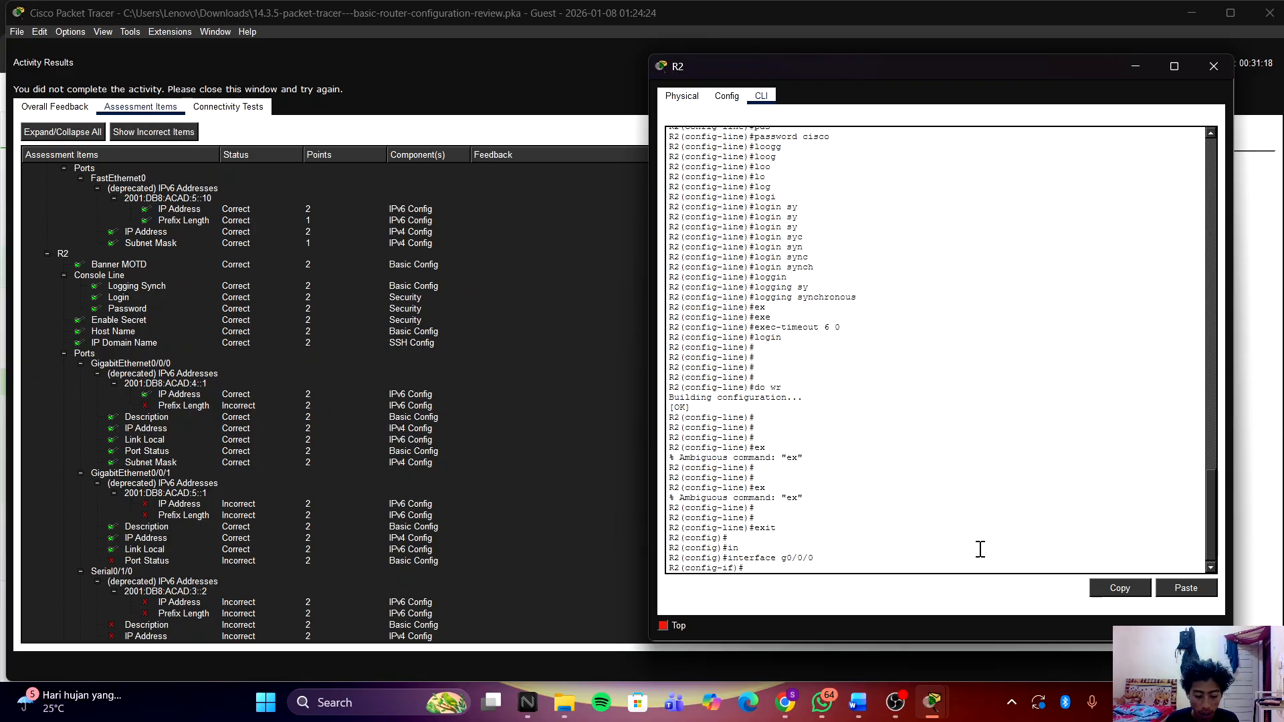
text(des)
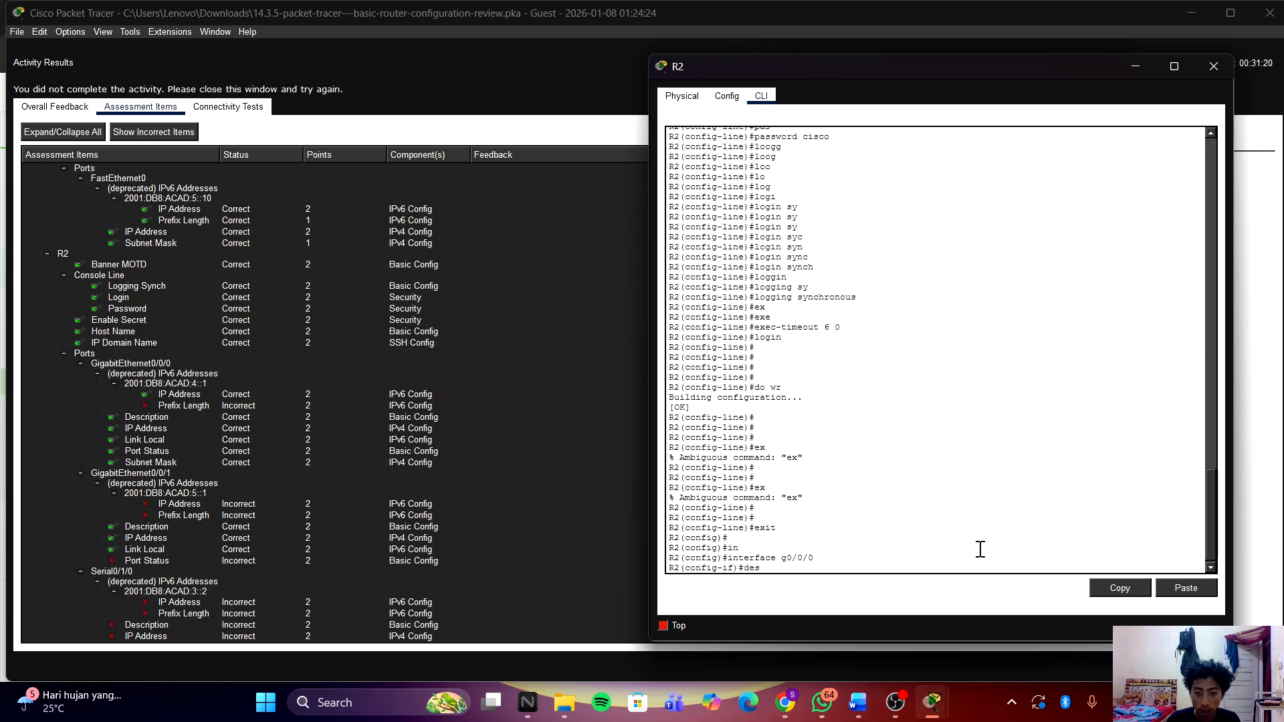
key(Tab)
text(Co)
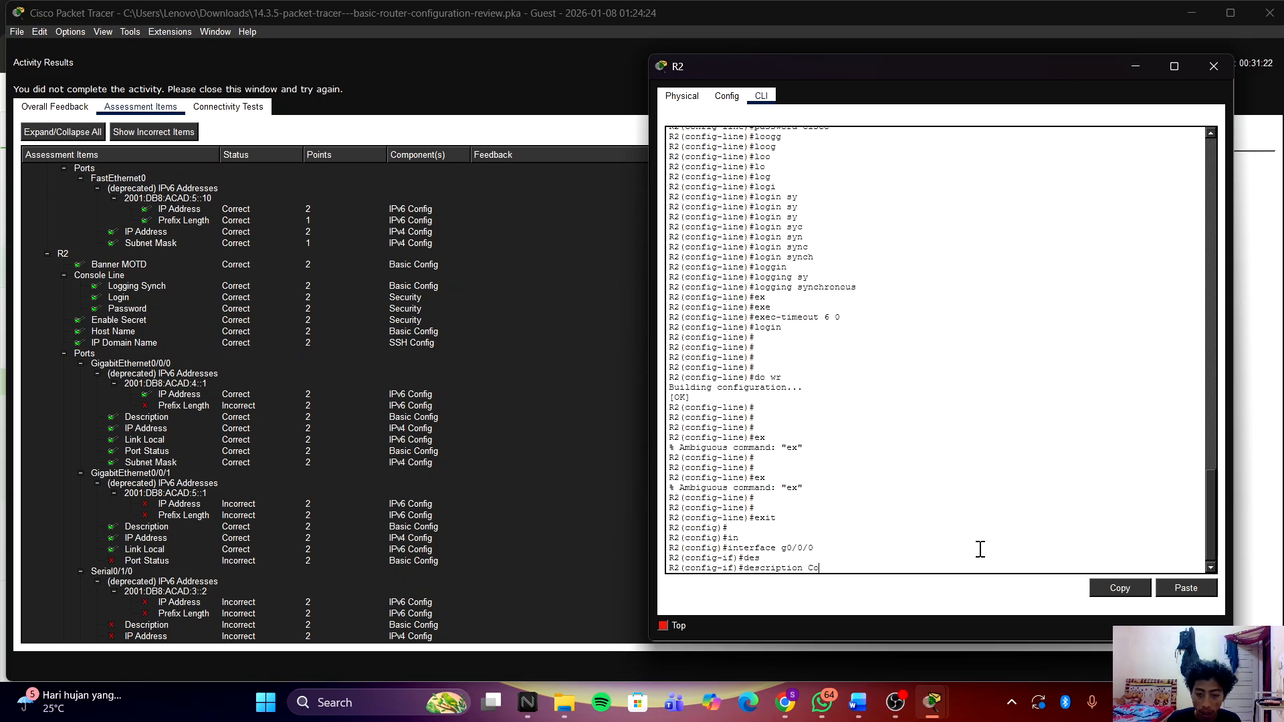
text(nnect)
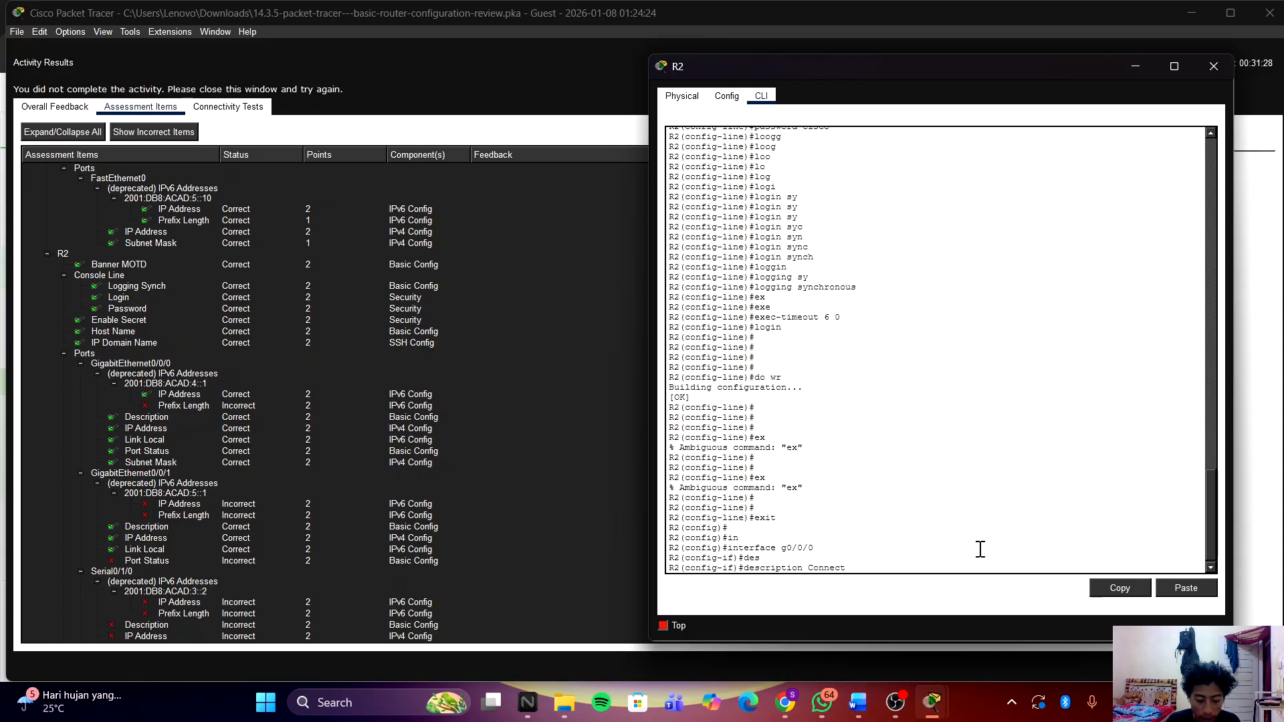
text(ion)
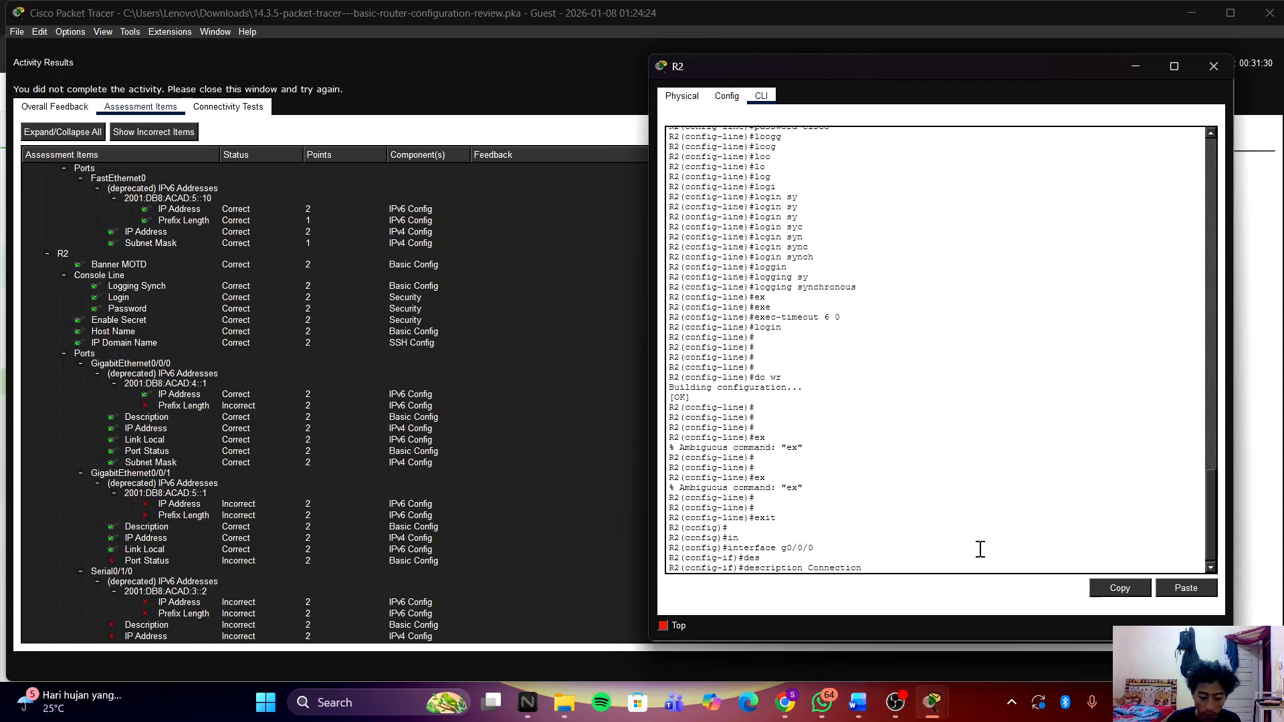
text( to S)
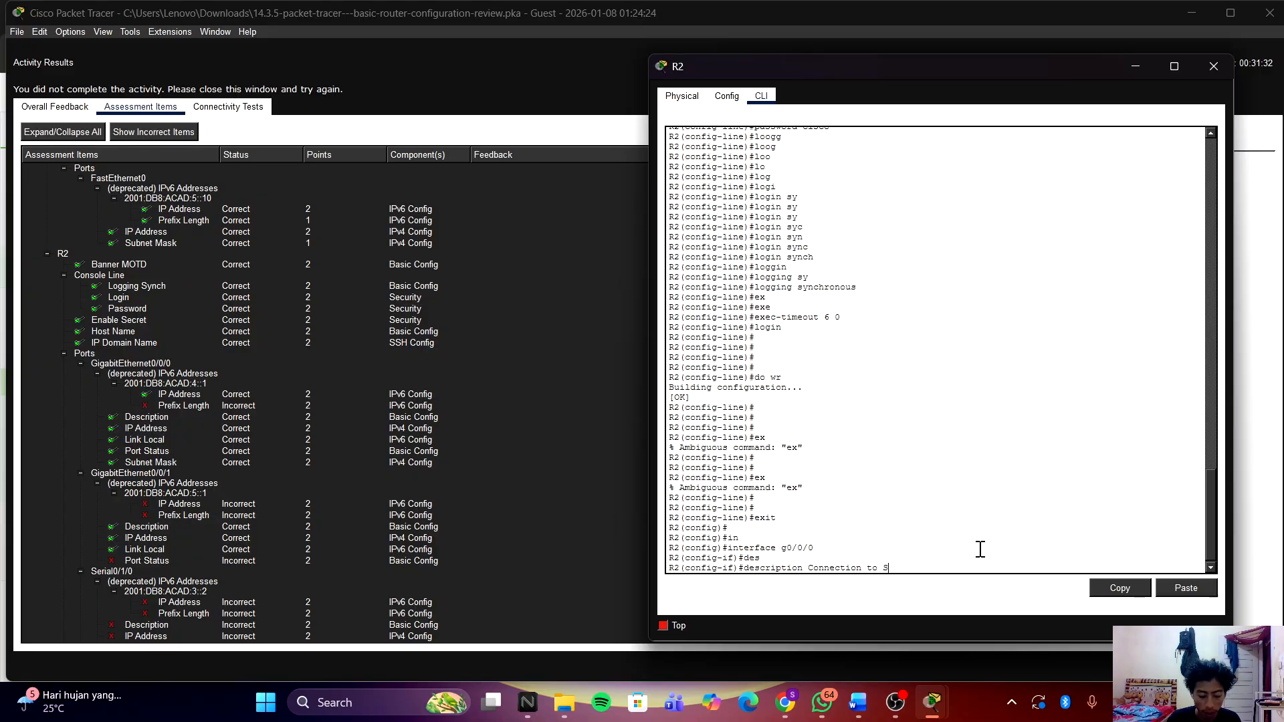
text(1)
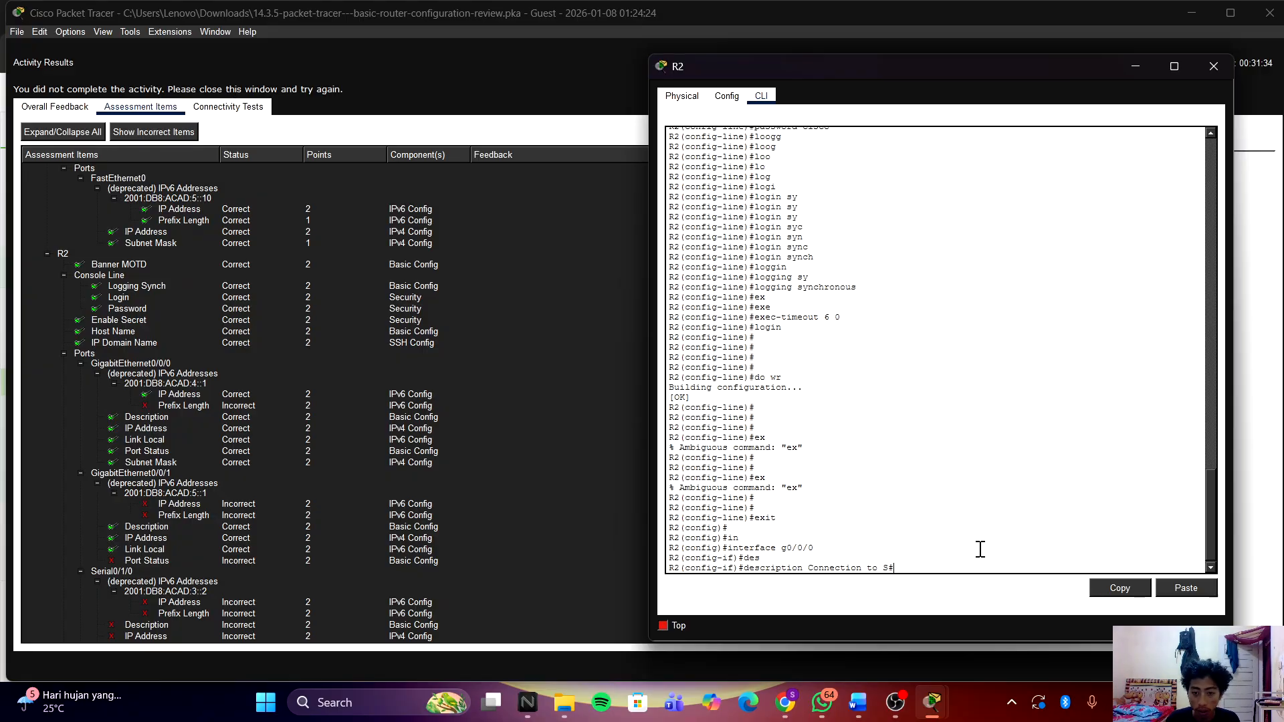
text(3)
key(Return)
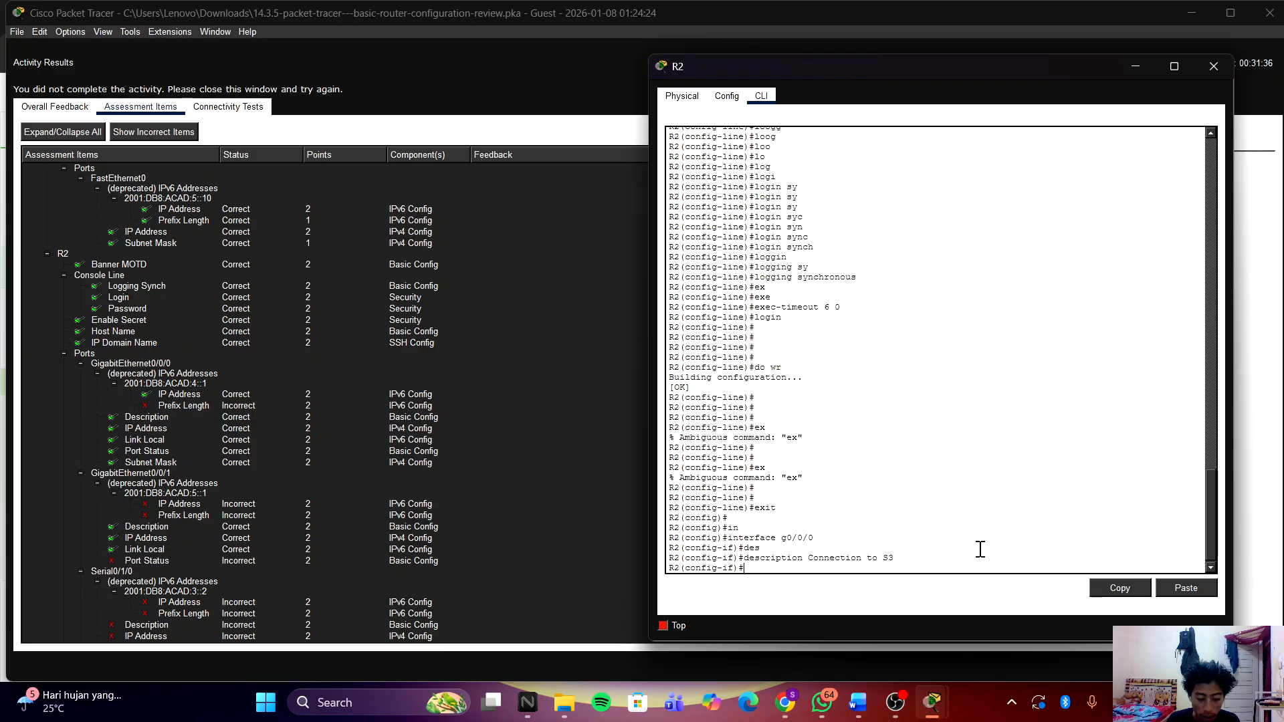
Step: Begin the ip address command and copy 10.0.4.1 from the widened addressing table
text(ip add)
key(Tab)
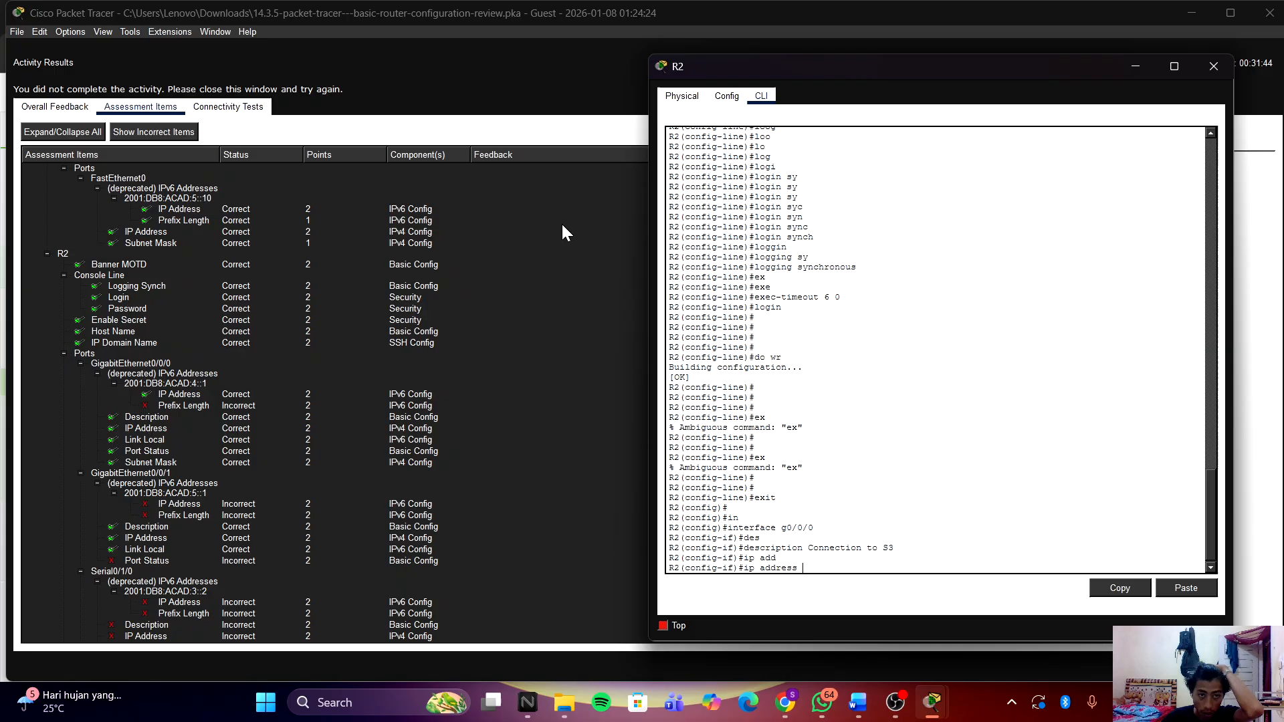
click(992, 57)
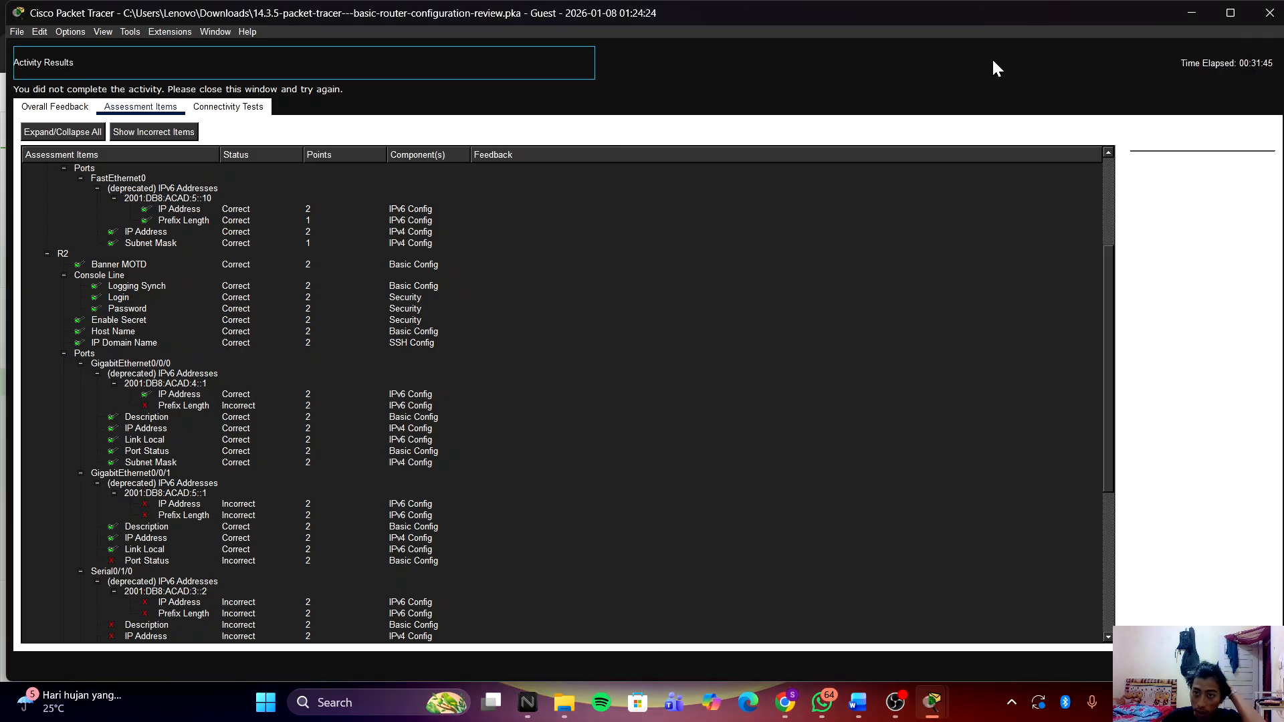
click(1269, 14)
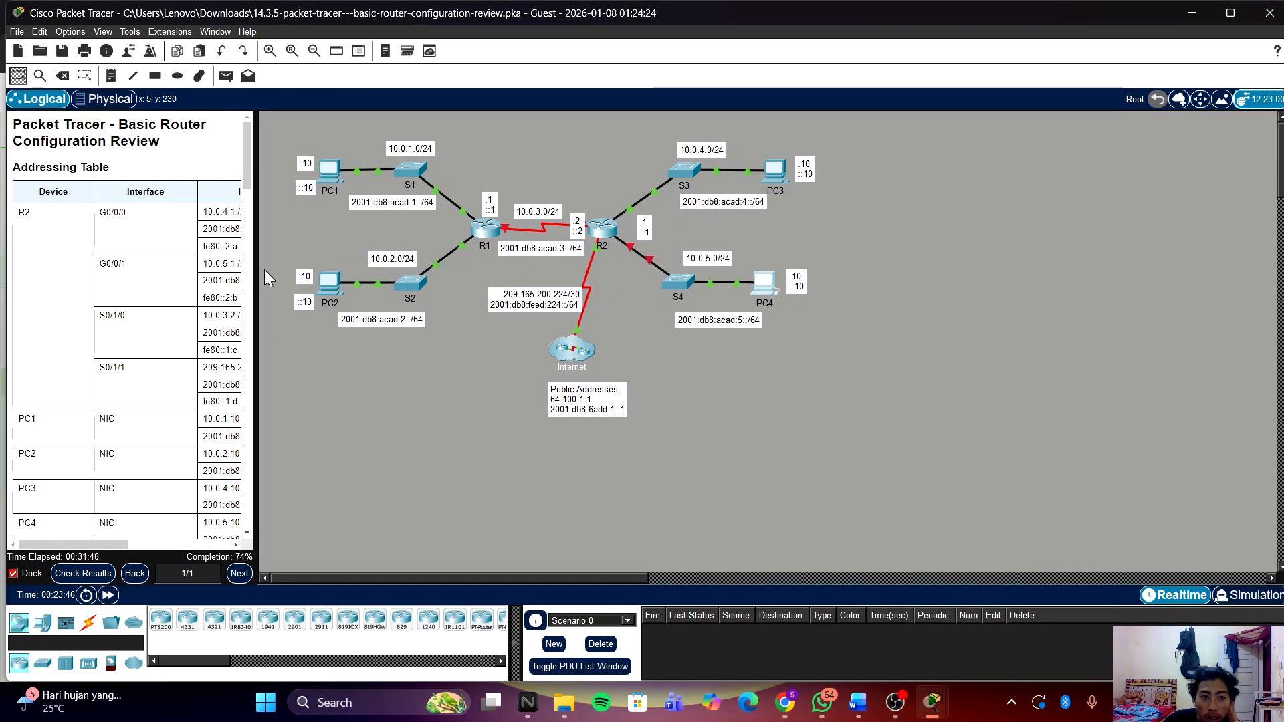
drag(257, 277, 667, 267)
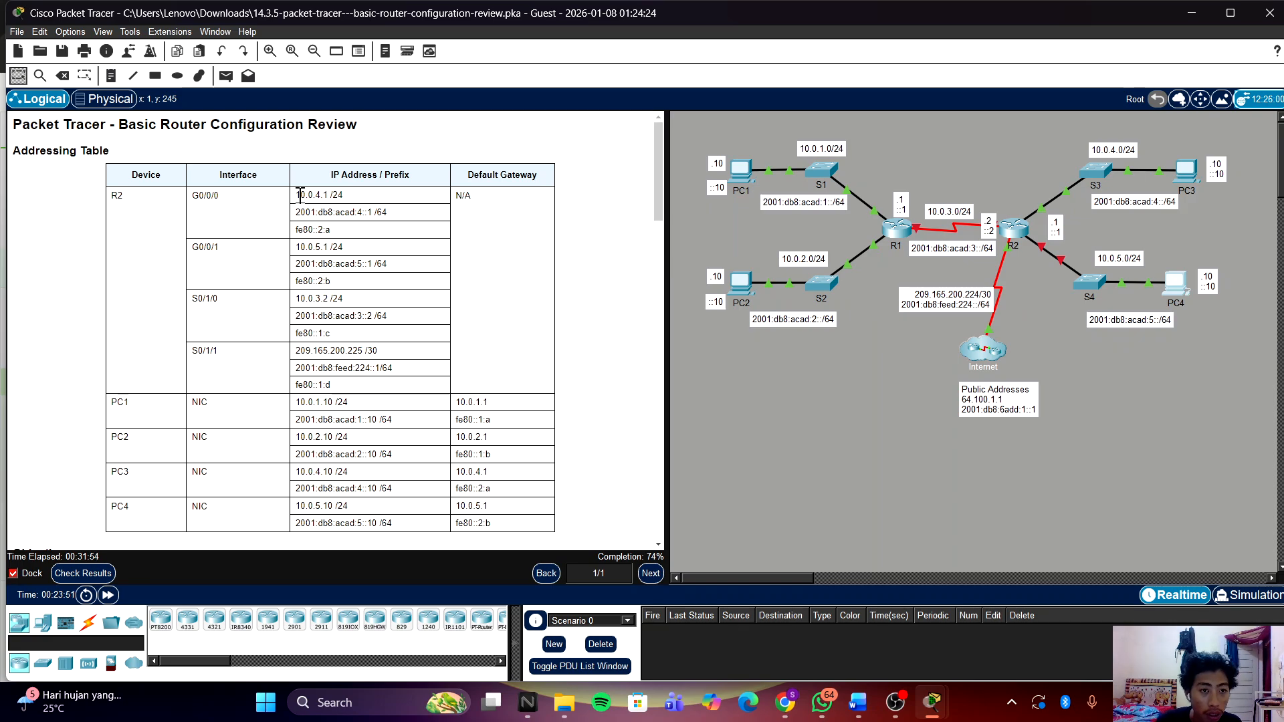
drag(296, 195, 328, 194)
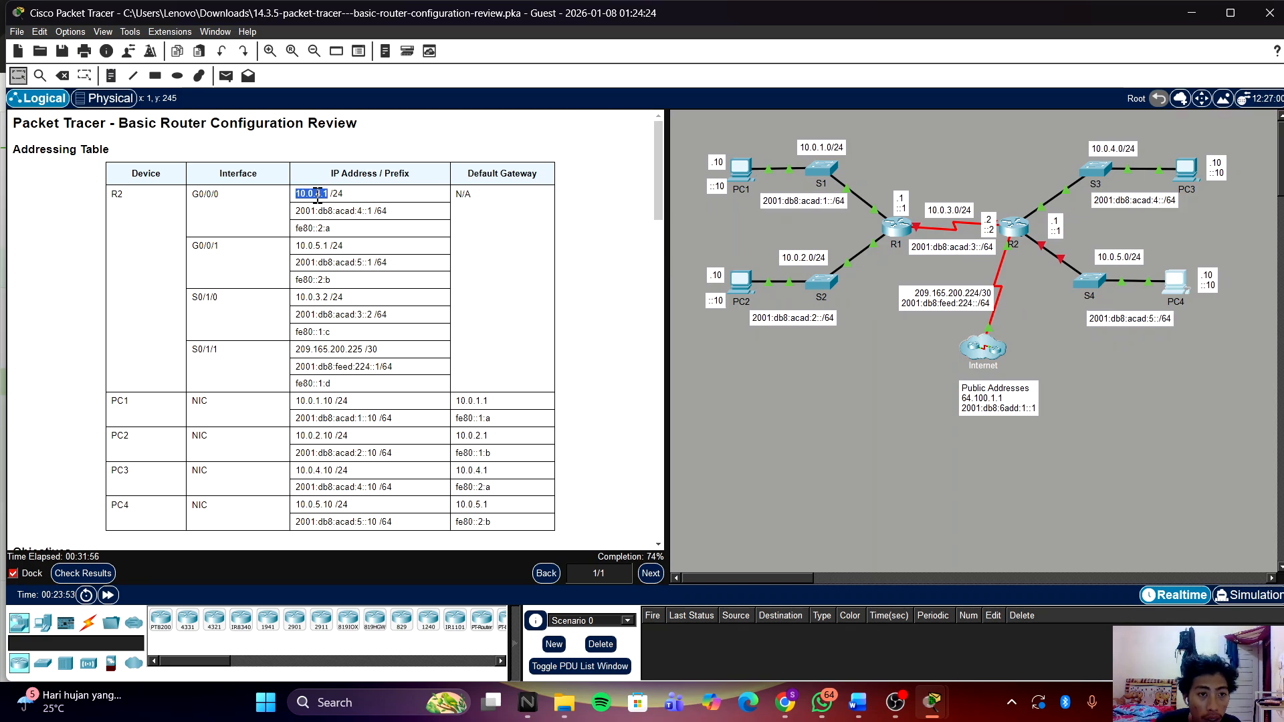
right_click(318, 195)
click(337, 201)
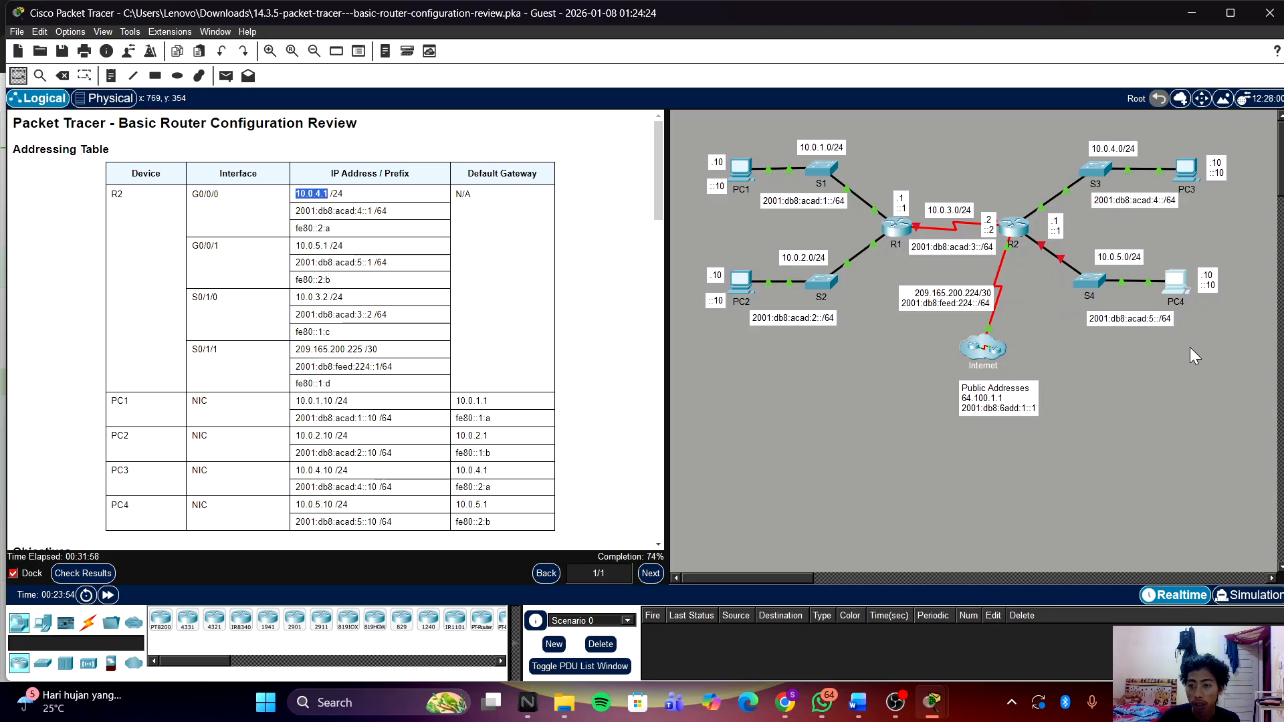
Step: Set G0/0/0's IPv4 address to 10.0.4.1 255.255.255.0 and start an ipv6 address command
mouse_move(932, 703)
click(1032, 612)
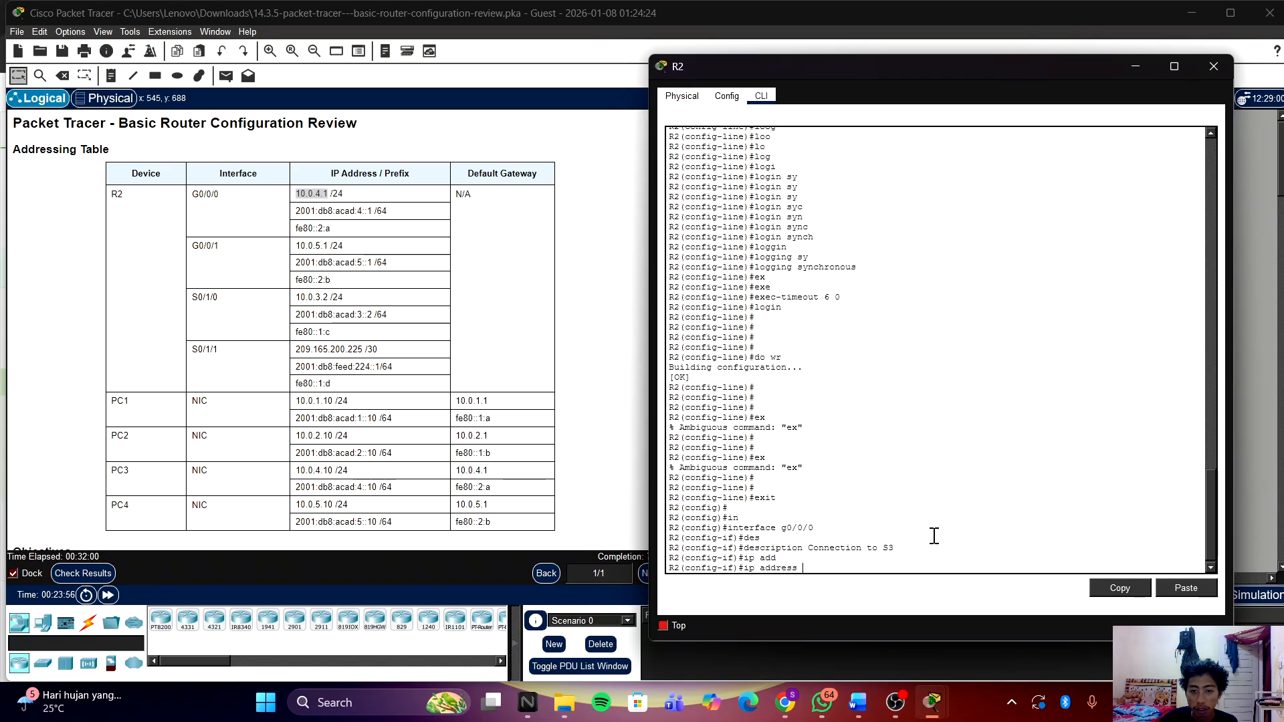
right_click(905, 558)
click(933, 582)
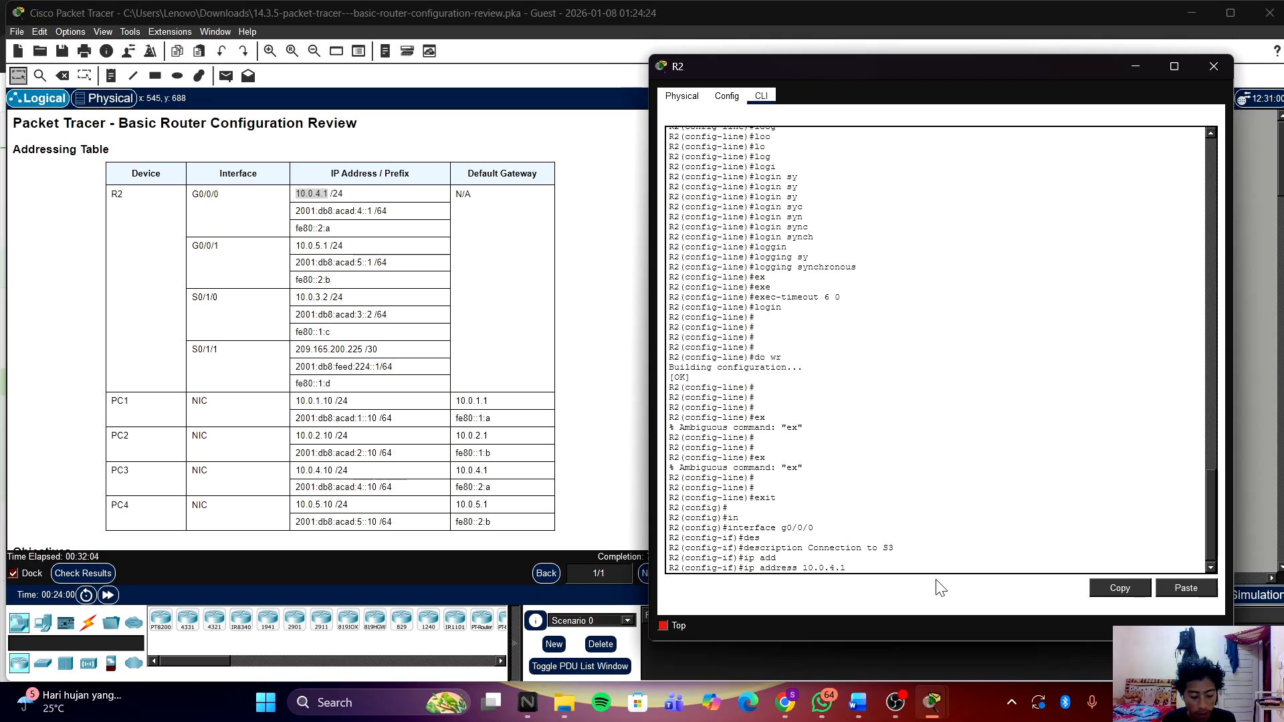
text(255.255.255)
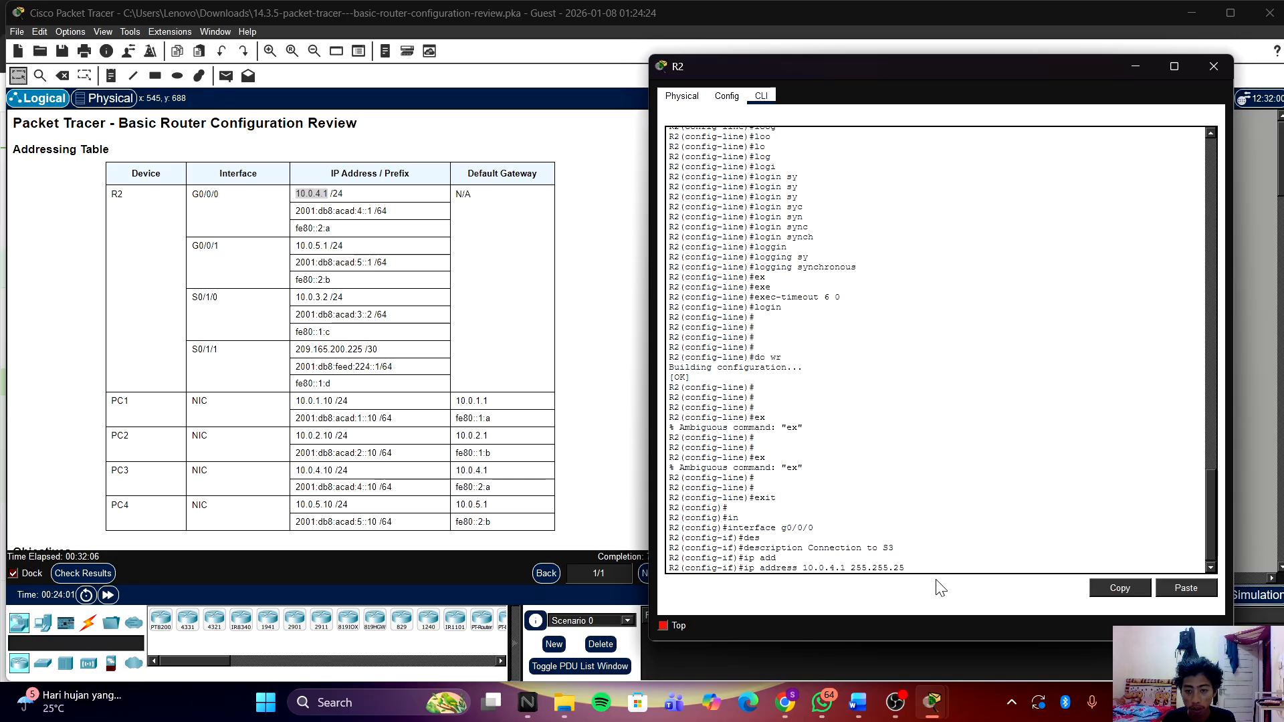
text(.0)
key(Return)
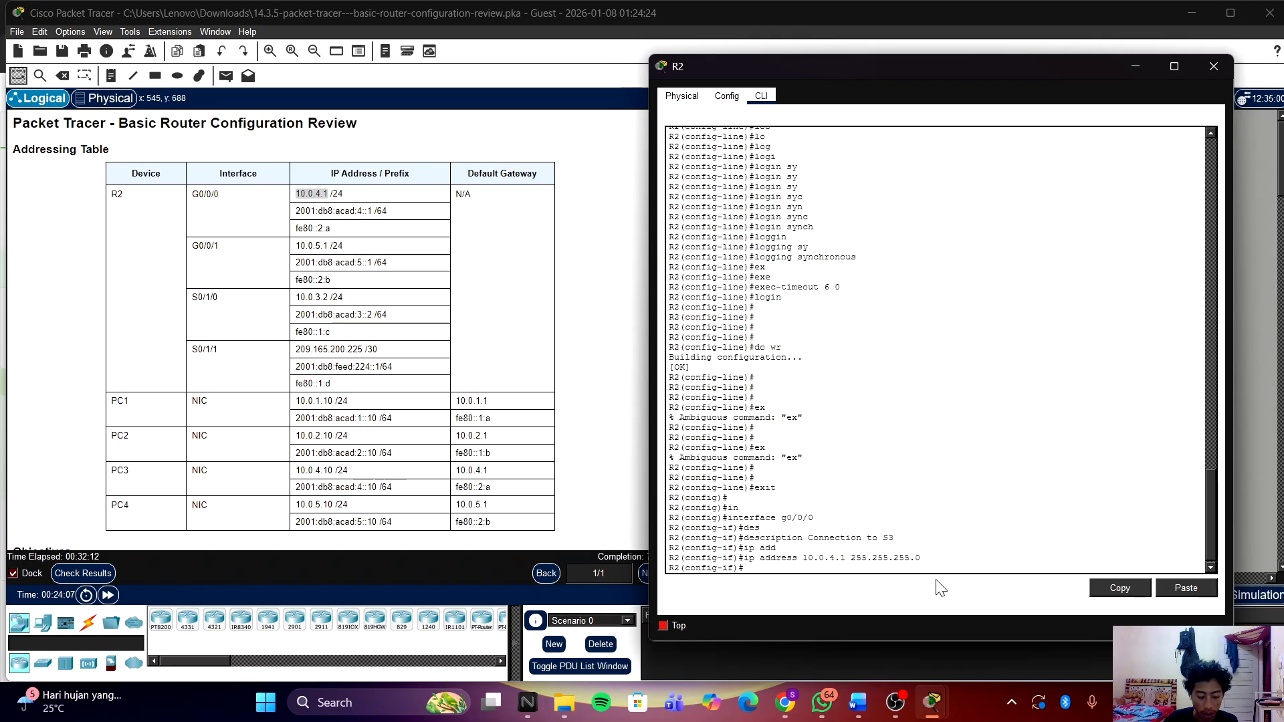
text(ipv)
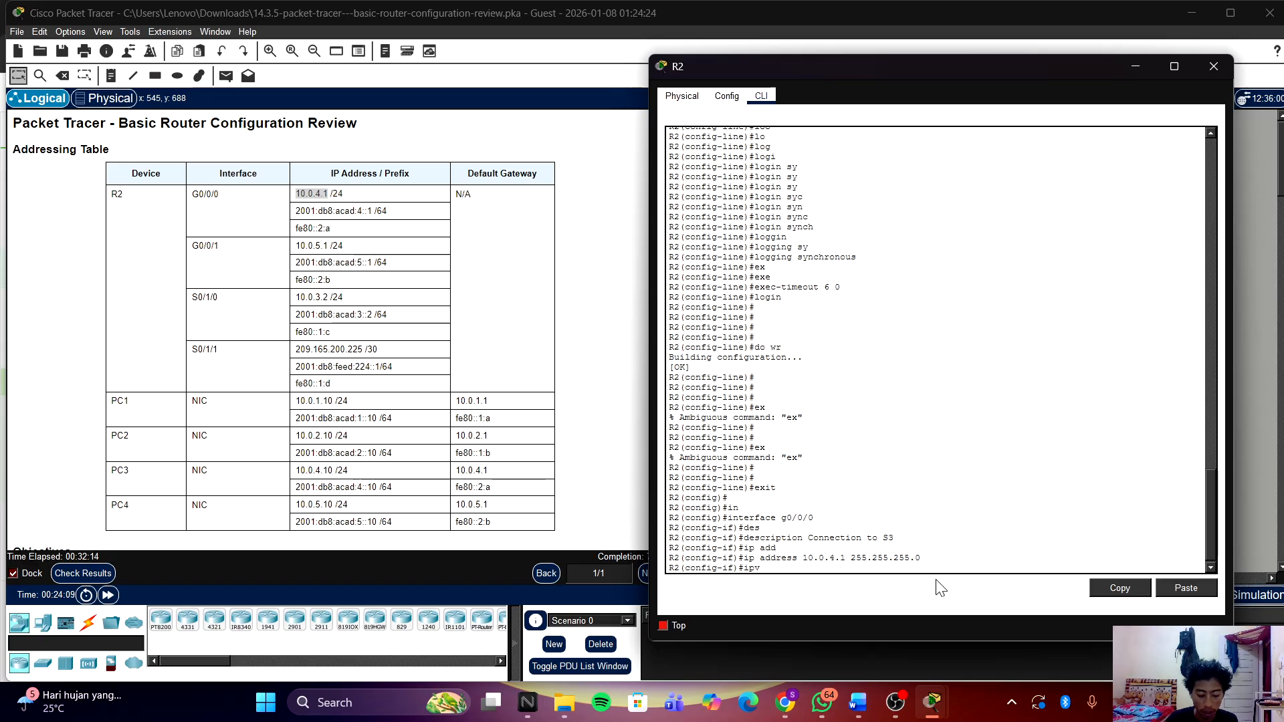
text(6 add)
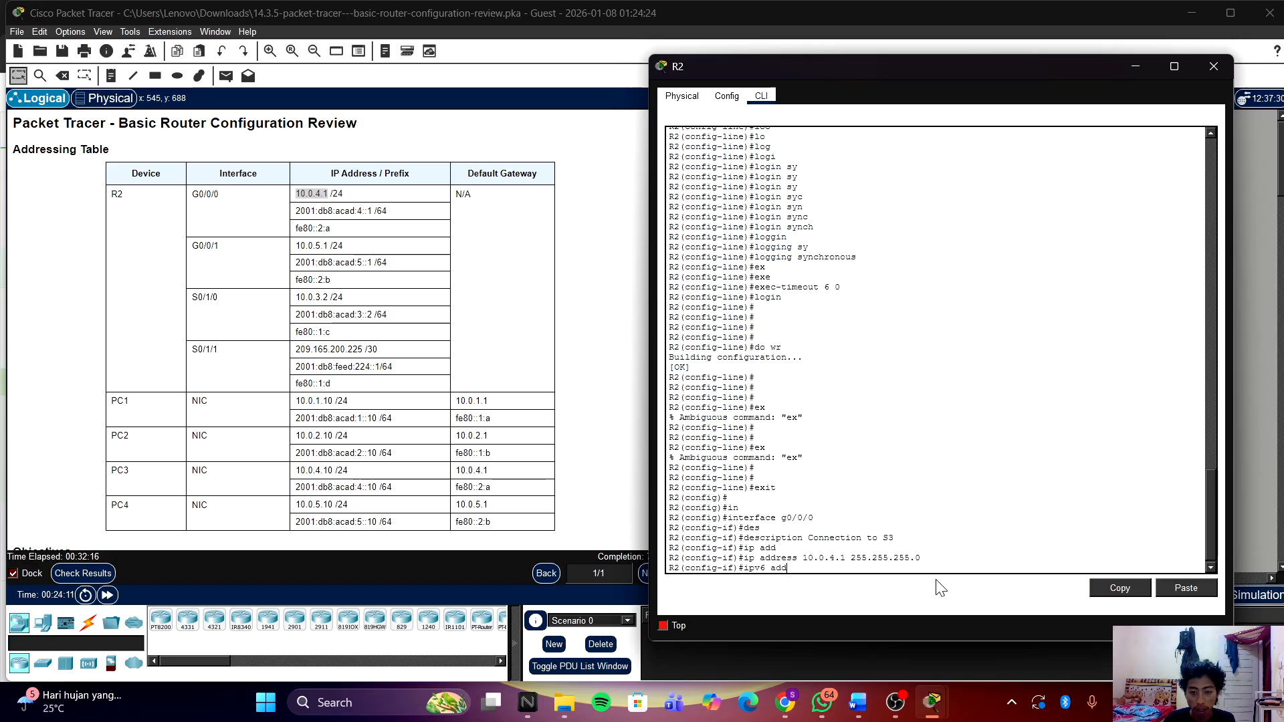
key(Tab)
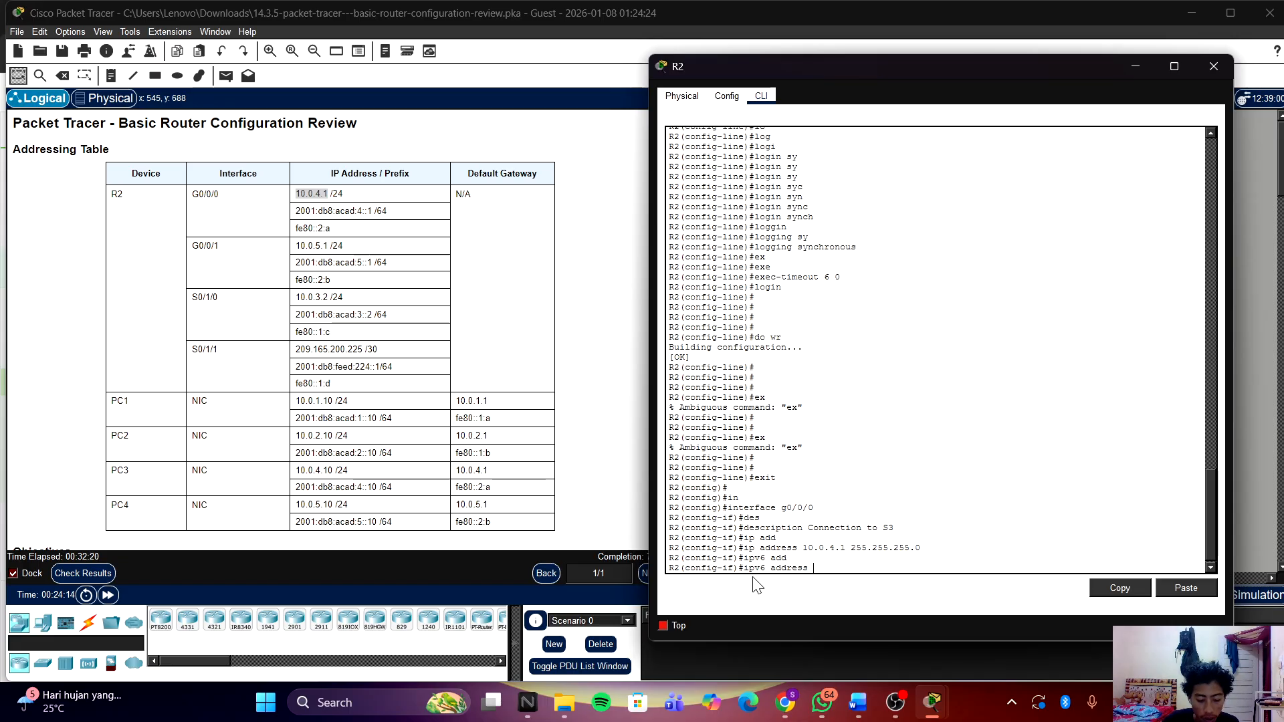
Step: Copy fe80::2:a from the addressing table and paste it at R2's prompt
click(355, 236)
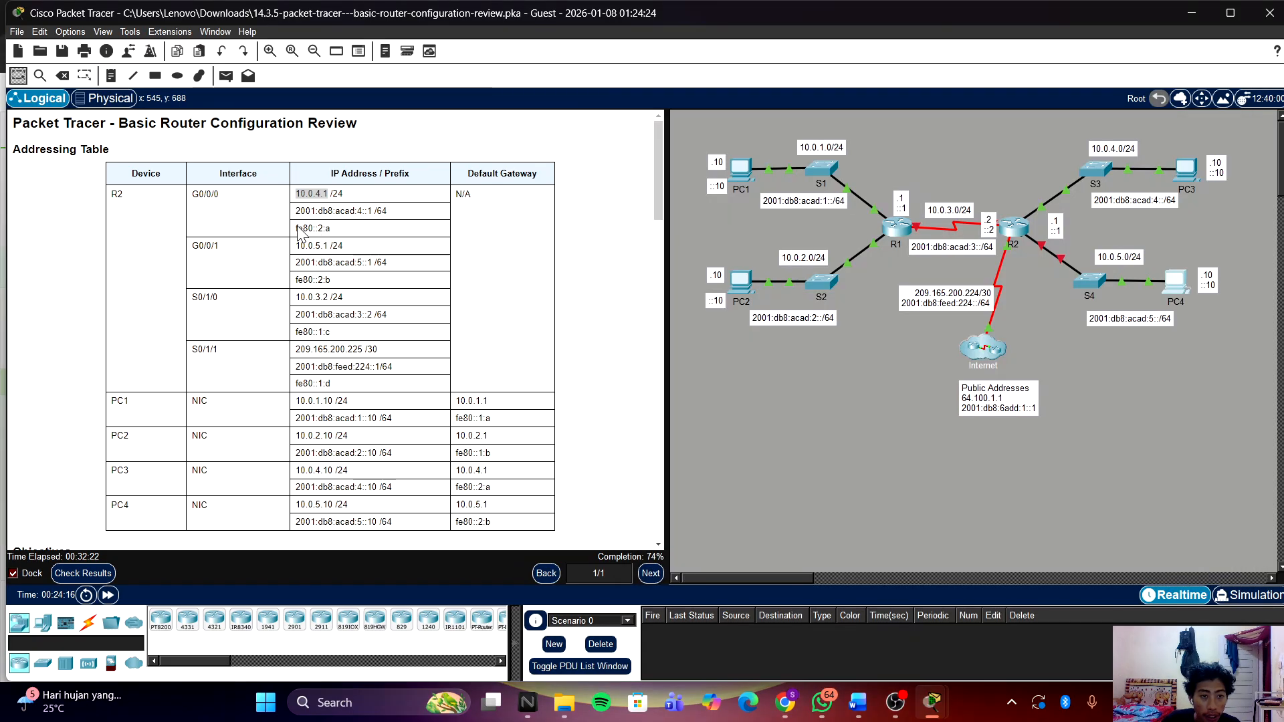
drag(332, 228, 267, 232)
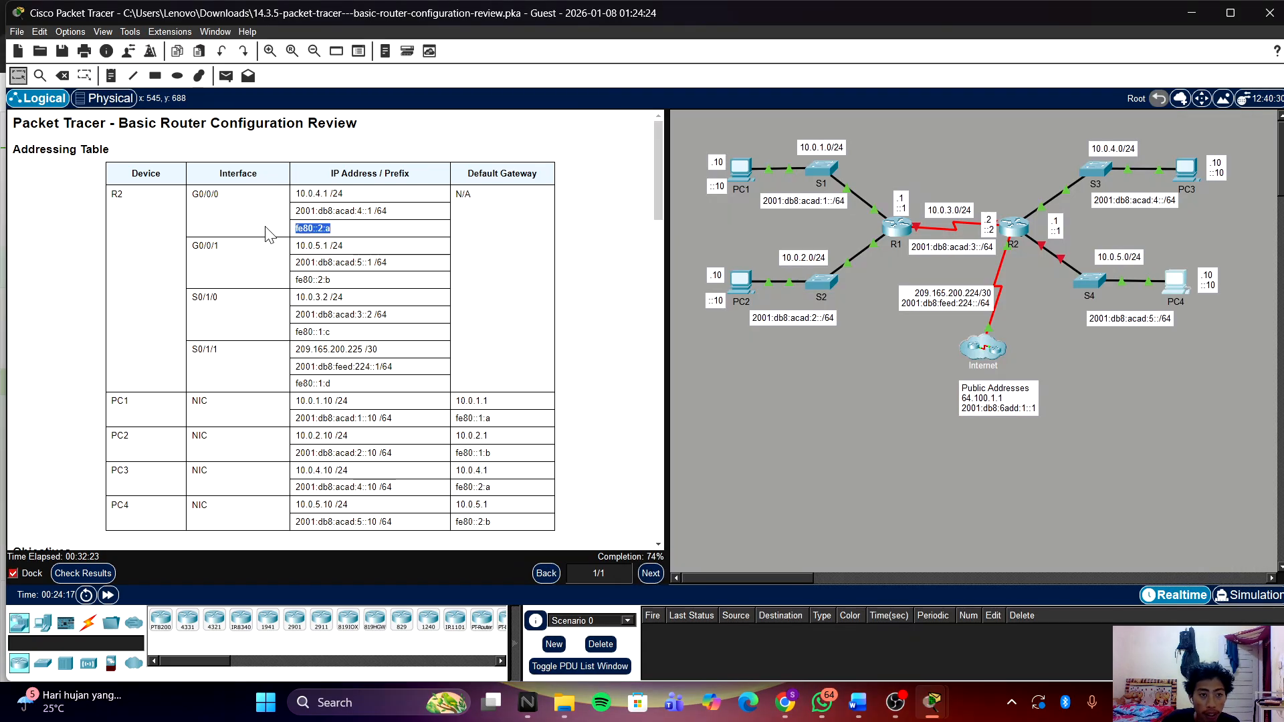
right_click(304, 226)
click(331, 238)
mouse_move(926, 710)
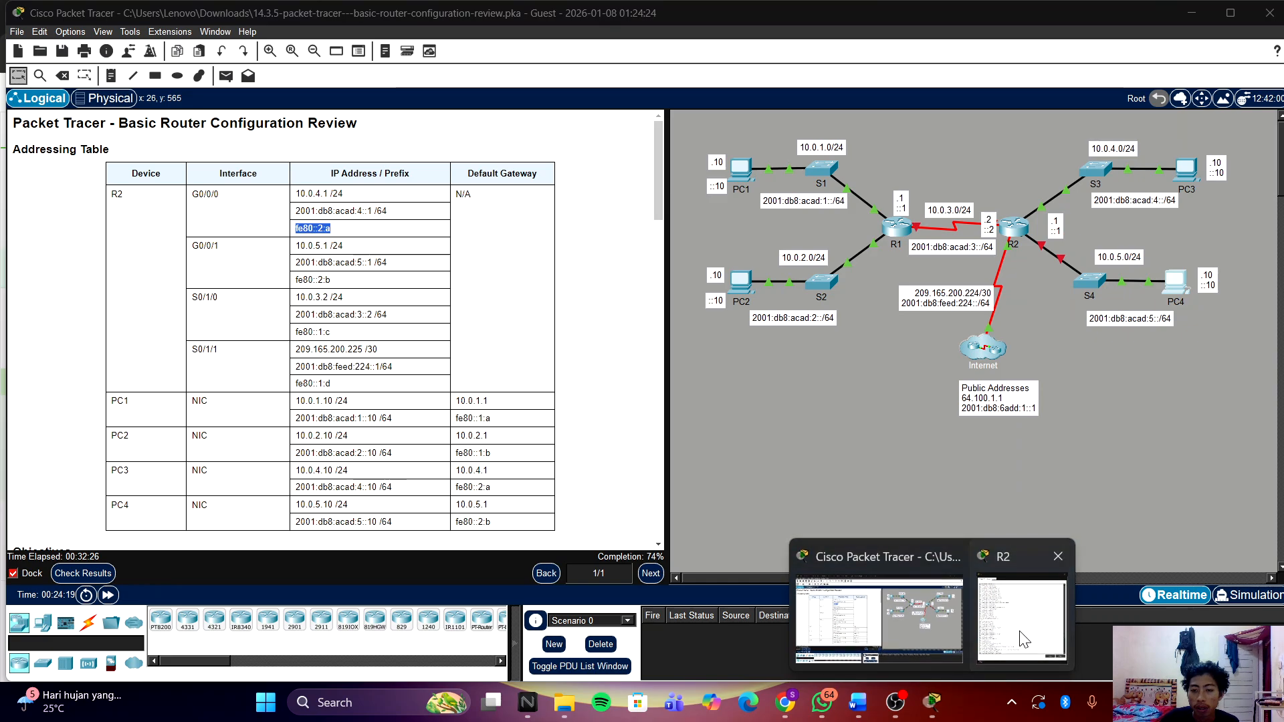
click(1020, 608)
right_click(976, 539)
click(997, 561)
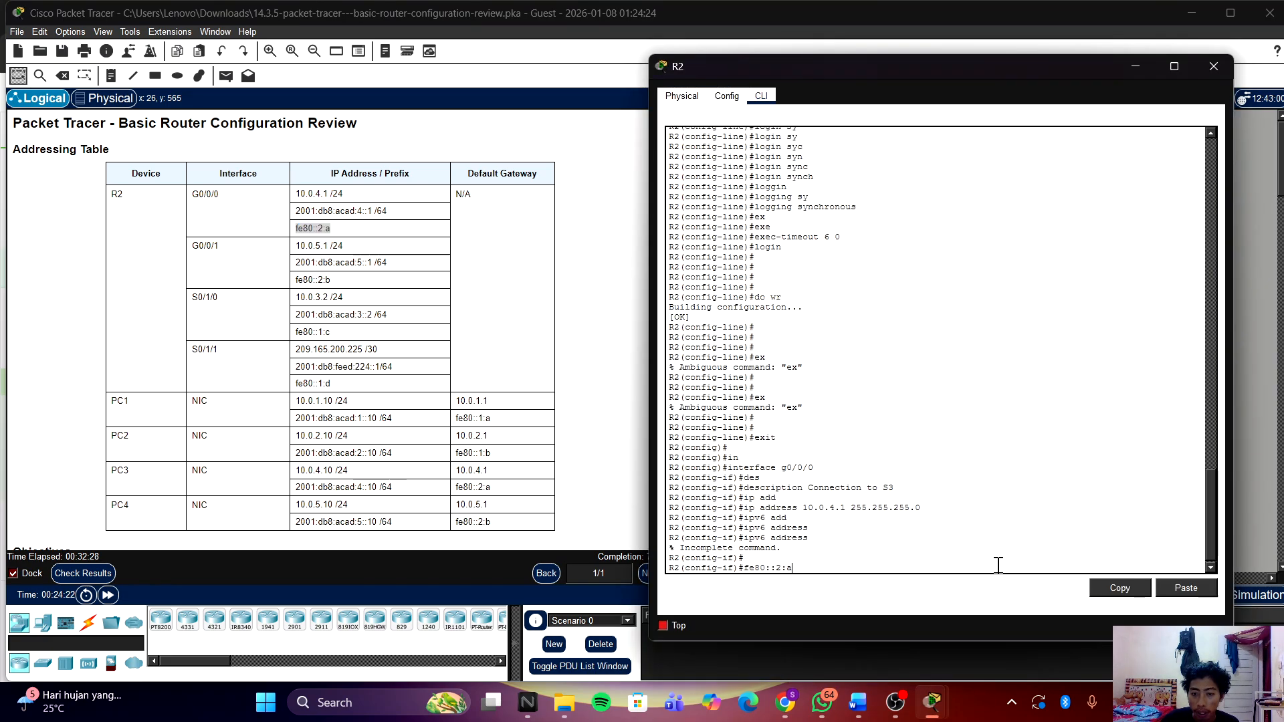
Step: Run ipv6 address fe80::2:a link-local on G0/0/0
key(Home)
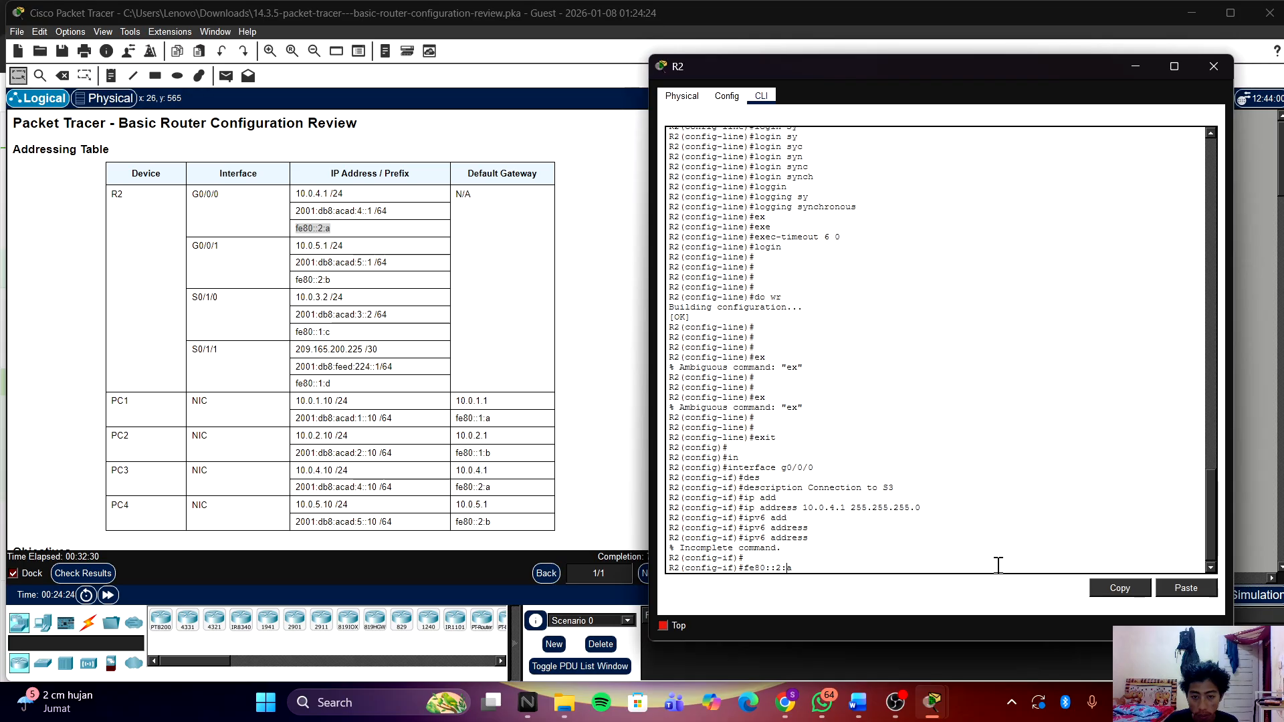
text(ipv6 ad)
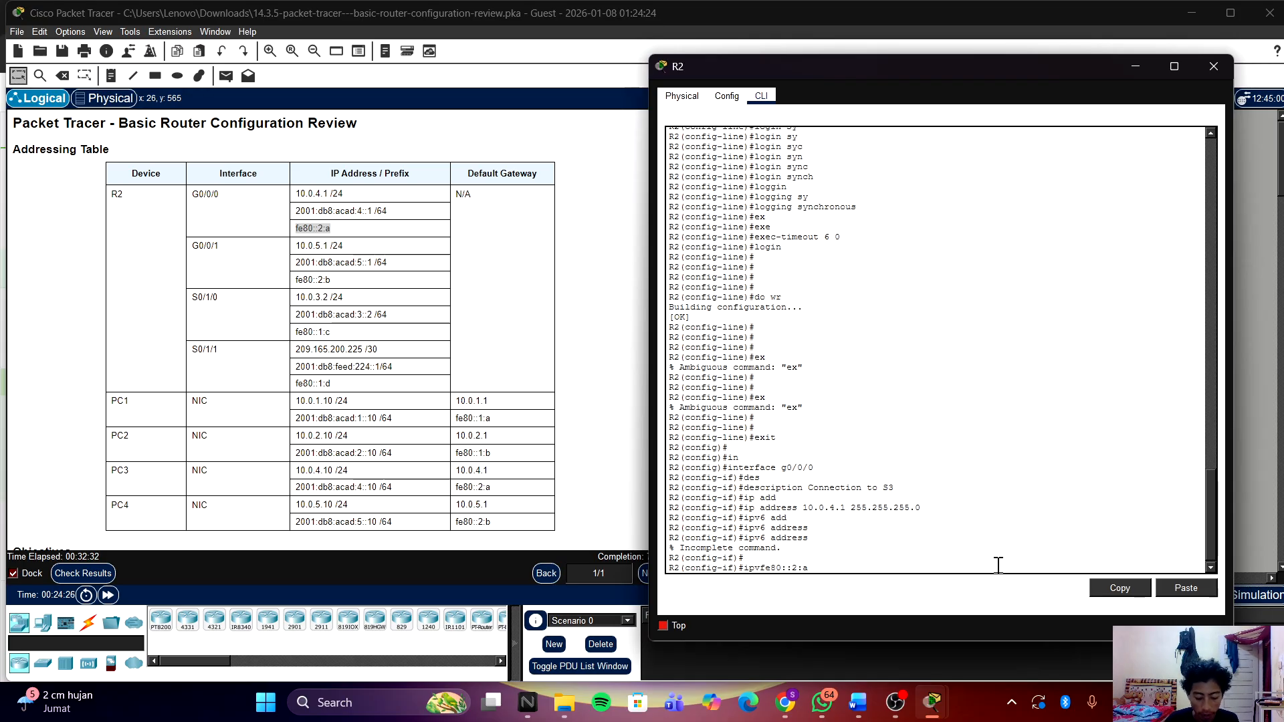
text(d fe80::2:a)
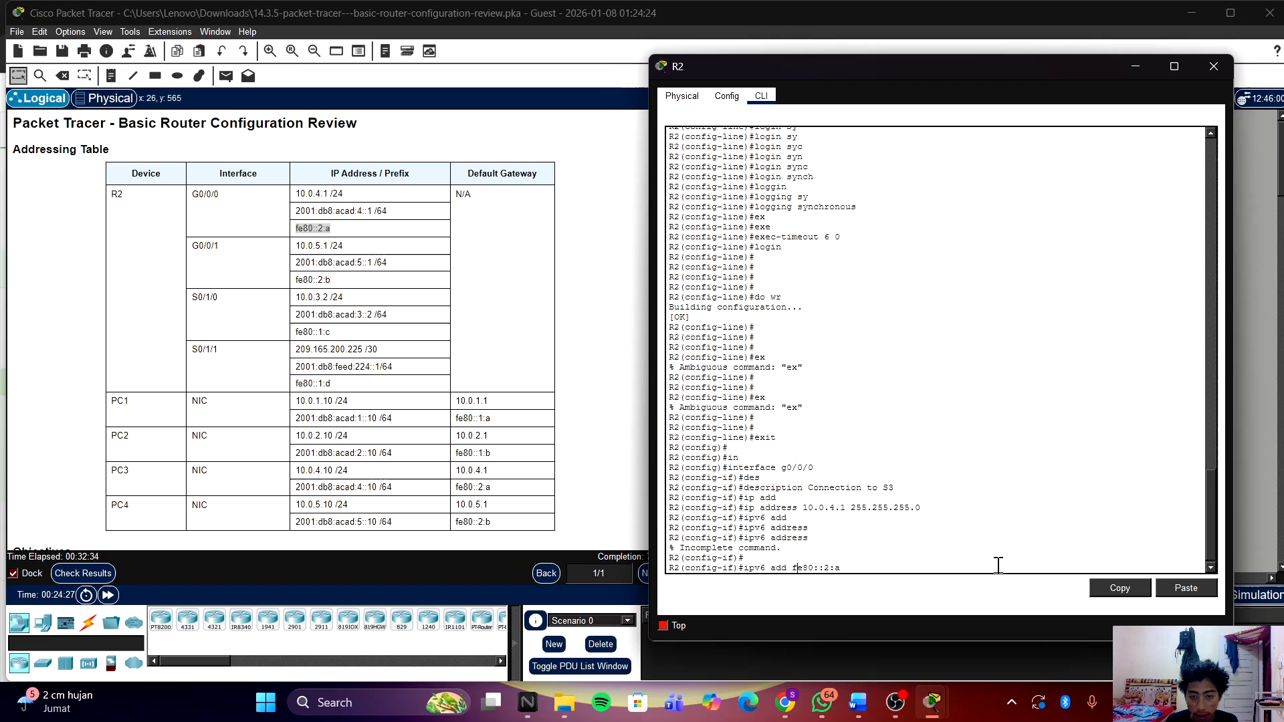
text( lin)
key(Tab)
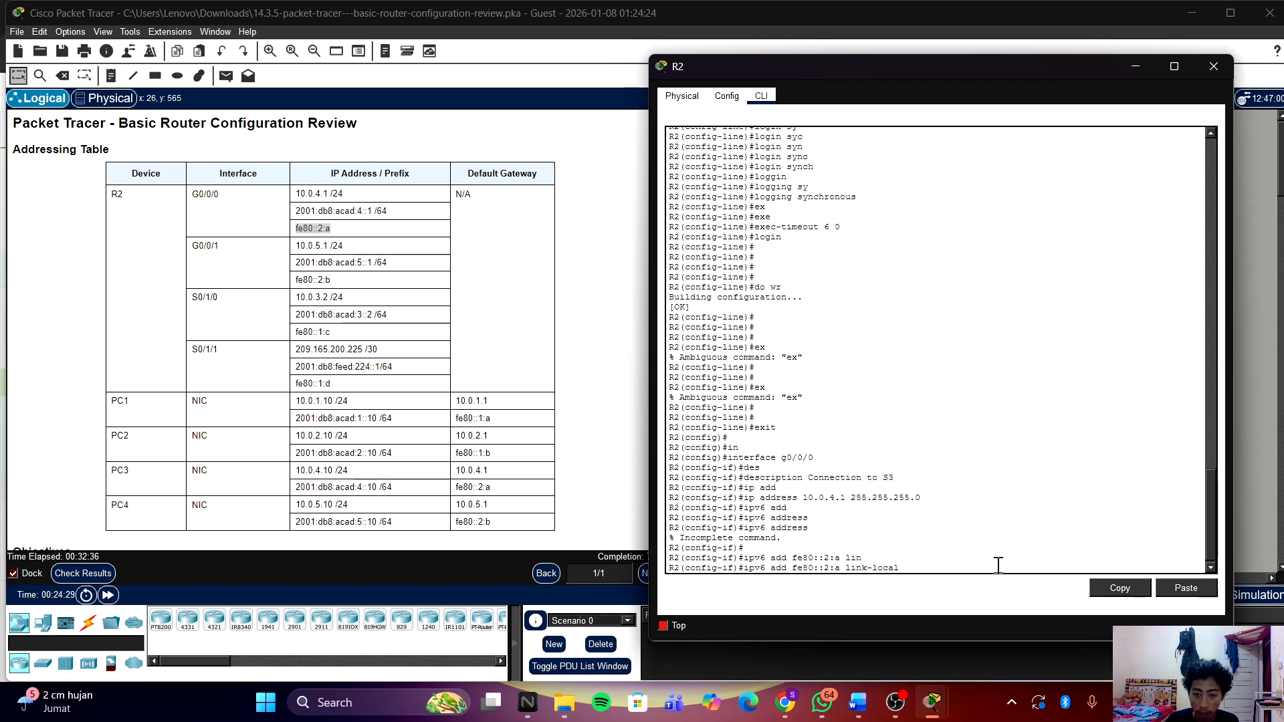
key(Return)
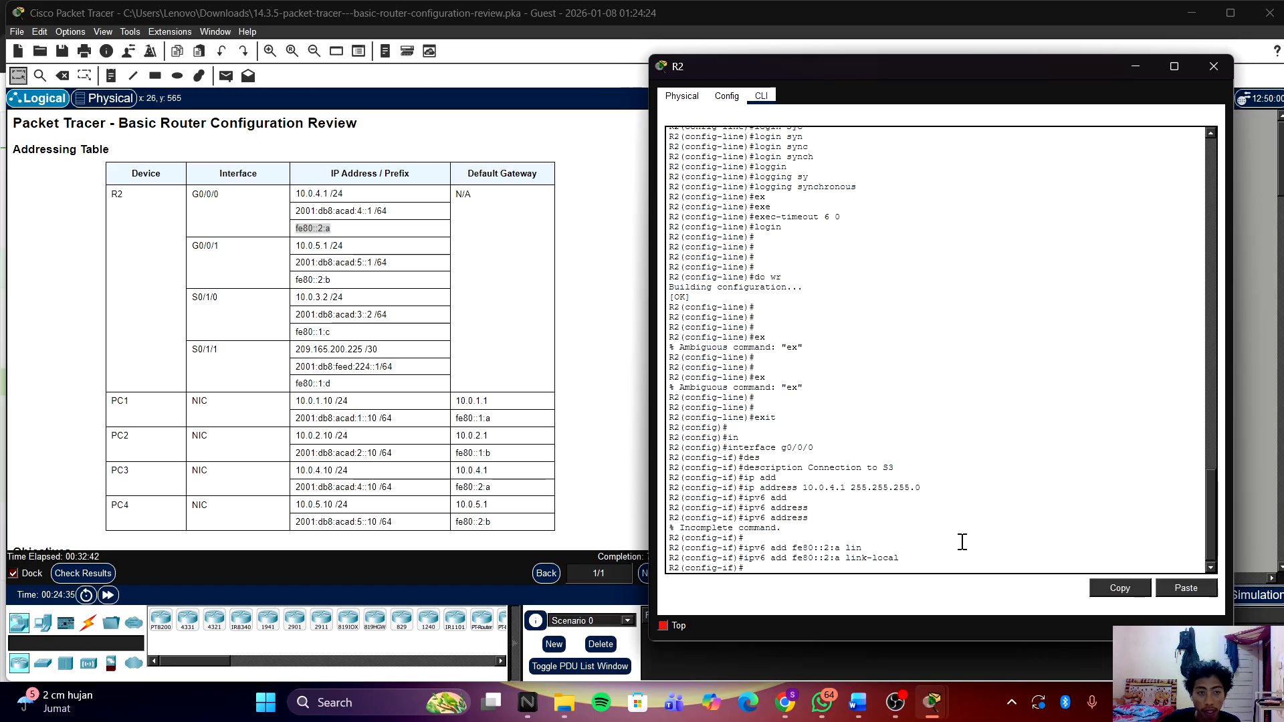
click(372, 207)
mouse_move(292, 210)
mouse_down()
mouse_move(401, 210)
mouse_move(336, 198)
mouse_move(275, 215)
mouse_up()
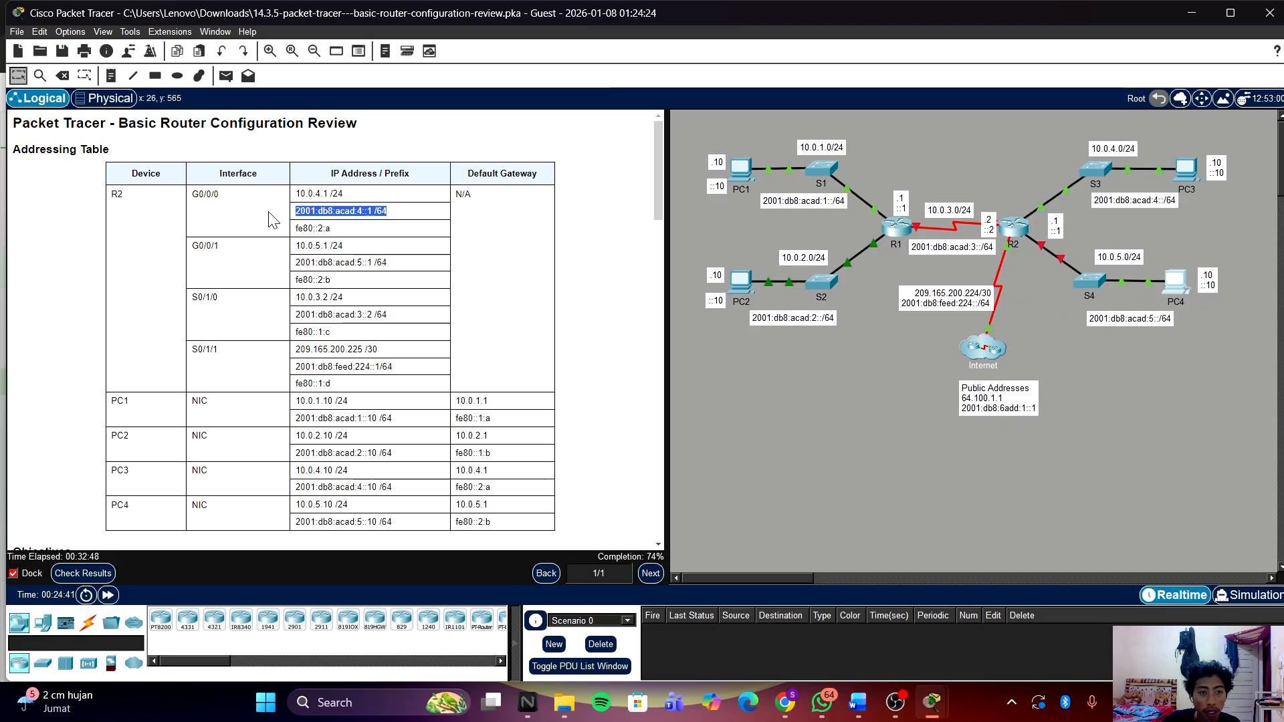
Step: Paste 2001:db8:acad:4::1 /64 into an ipv6 address command on G0/0/0 and run it
right_click(309, 215)
click(355, 226)
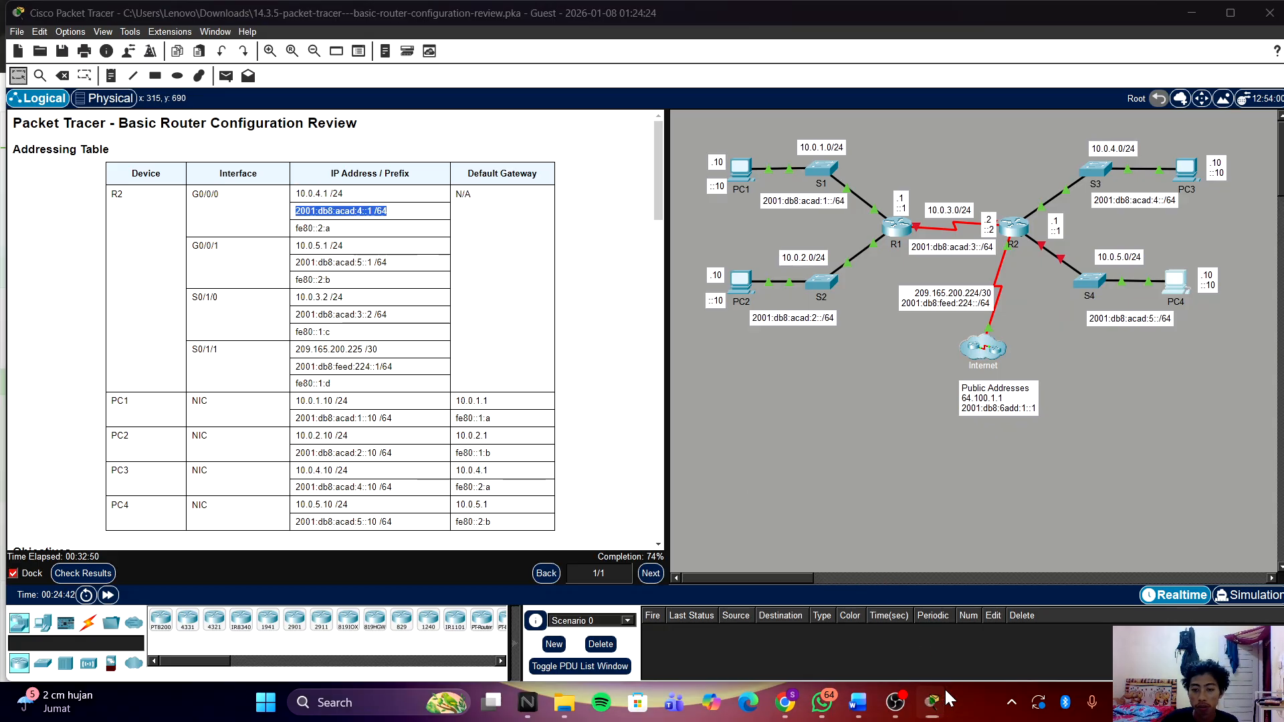
mouse_move(932, 702)
click(1002, 602)
right_click(983, 519)
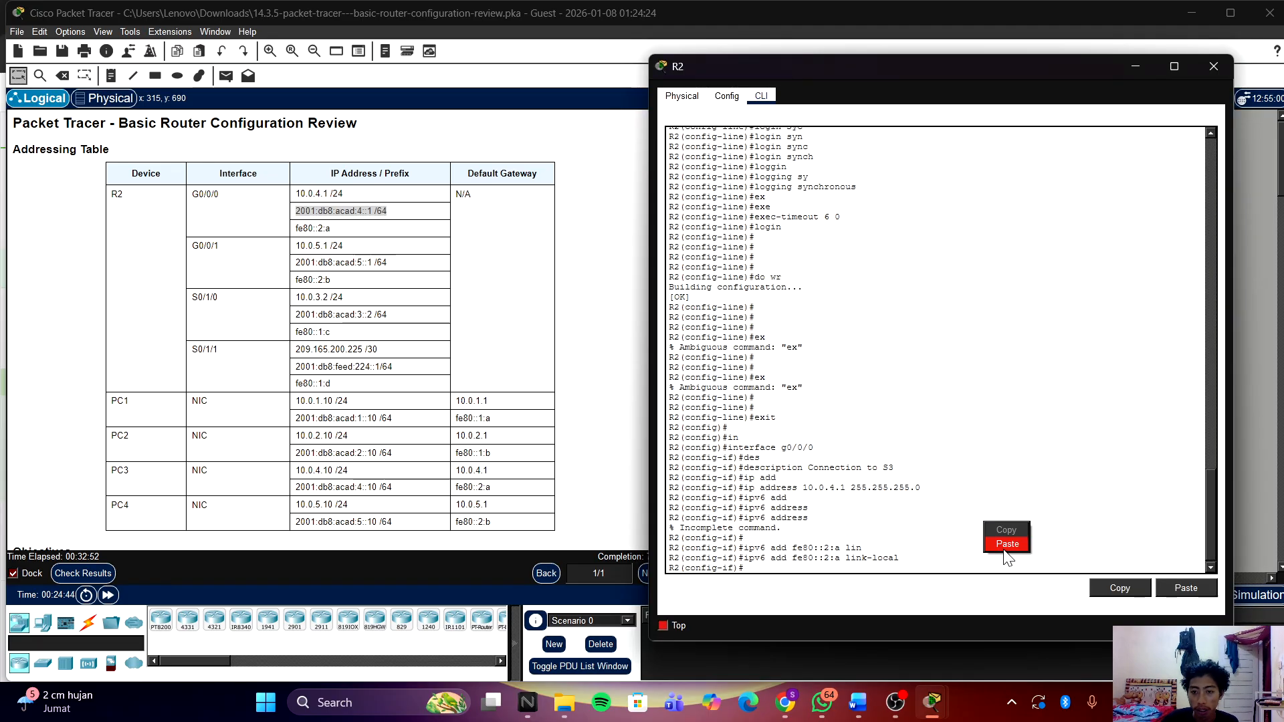
click(1013, 545)
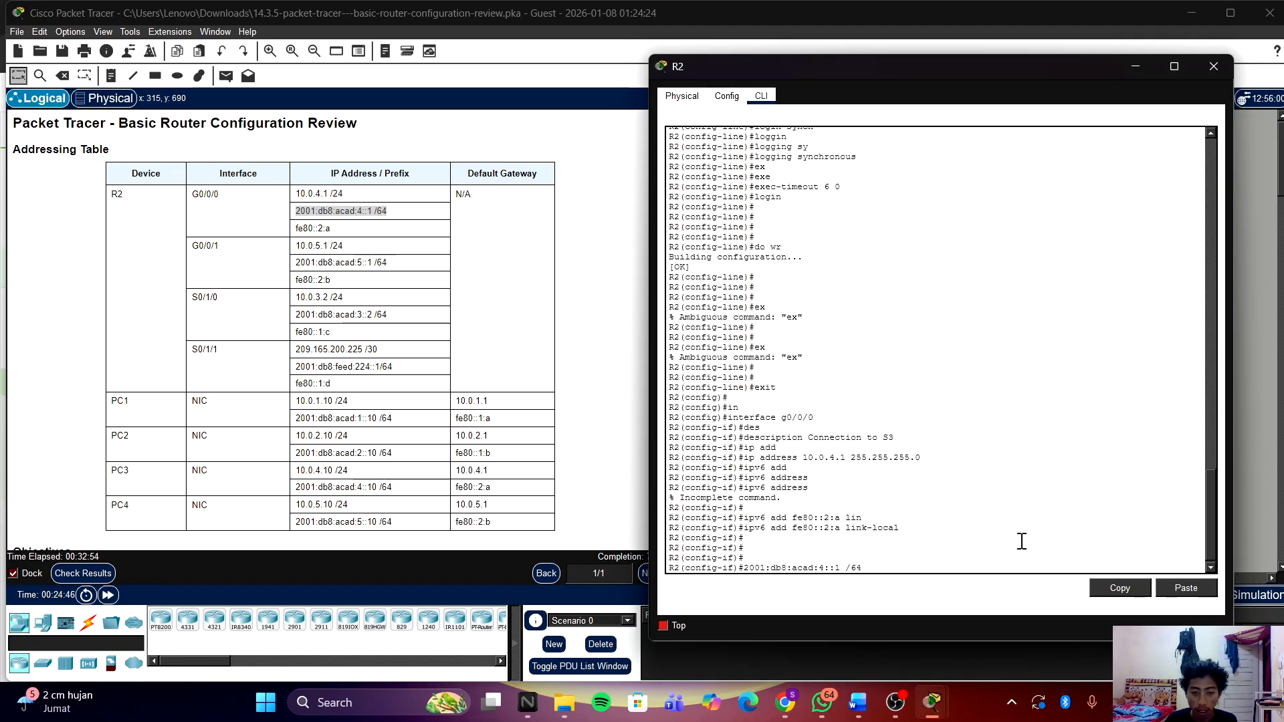
key(Home)
text(ipv6 )
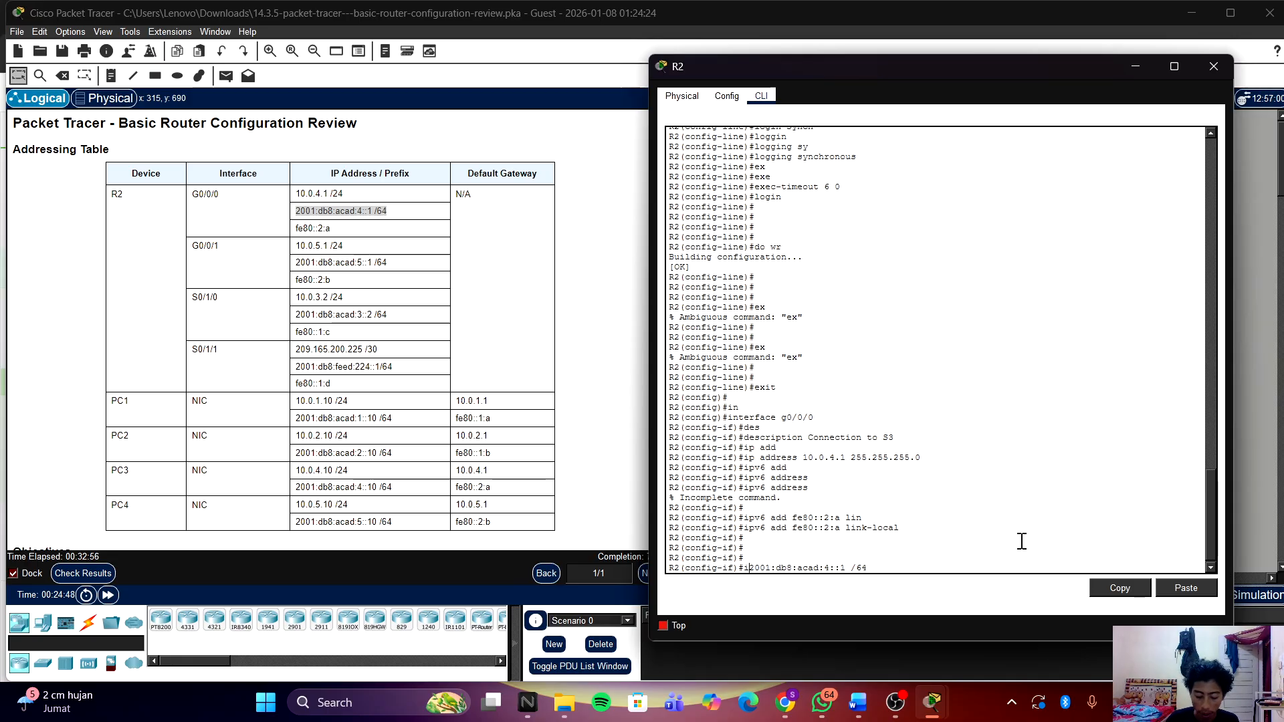
text(add)
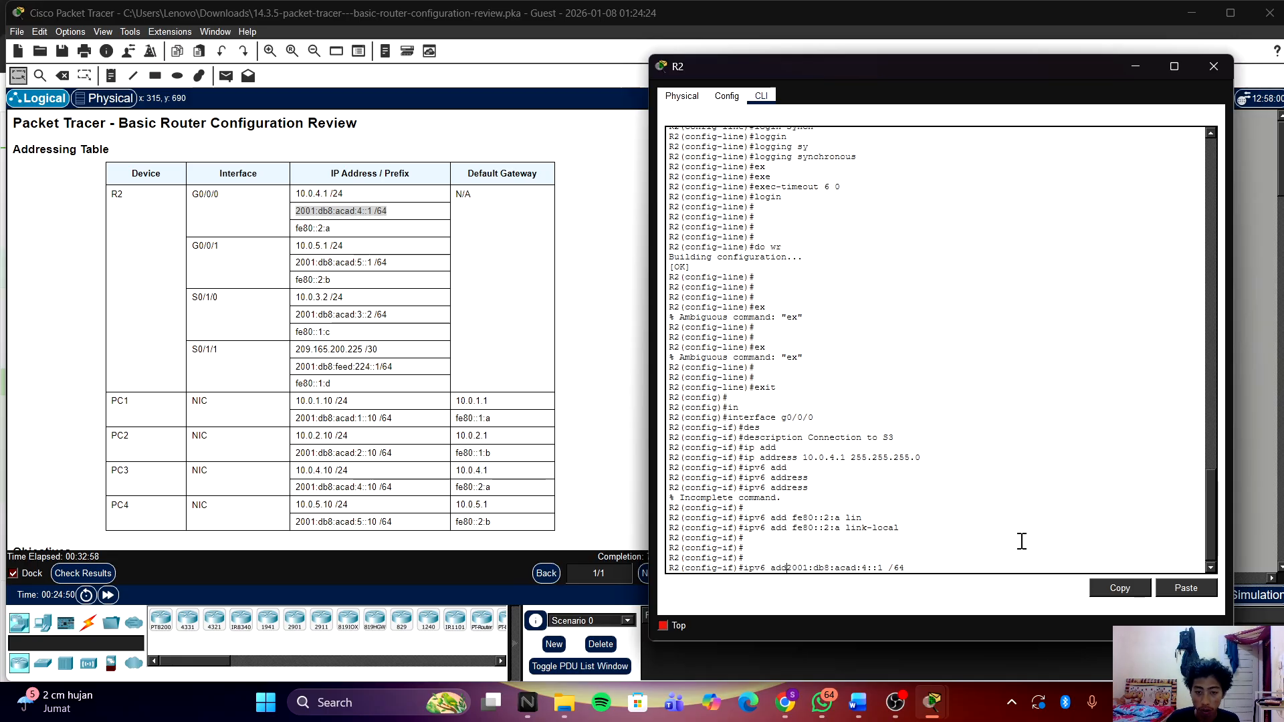
key(Right)
key(Right)
key(Right)
key(Right)
key(Right)
key(Right)
key(Right)
key(Right)
key(Right)
key(Right)
key(Right)
key(Right)
key(Right)
key(Right)
key(Right)
key(Right)
key(Right)
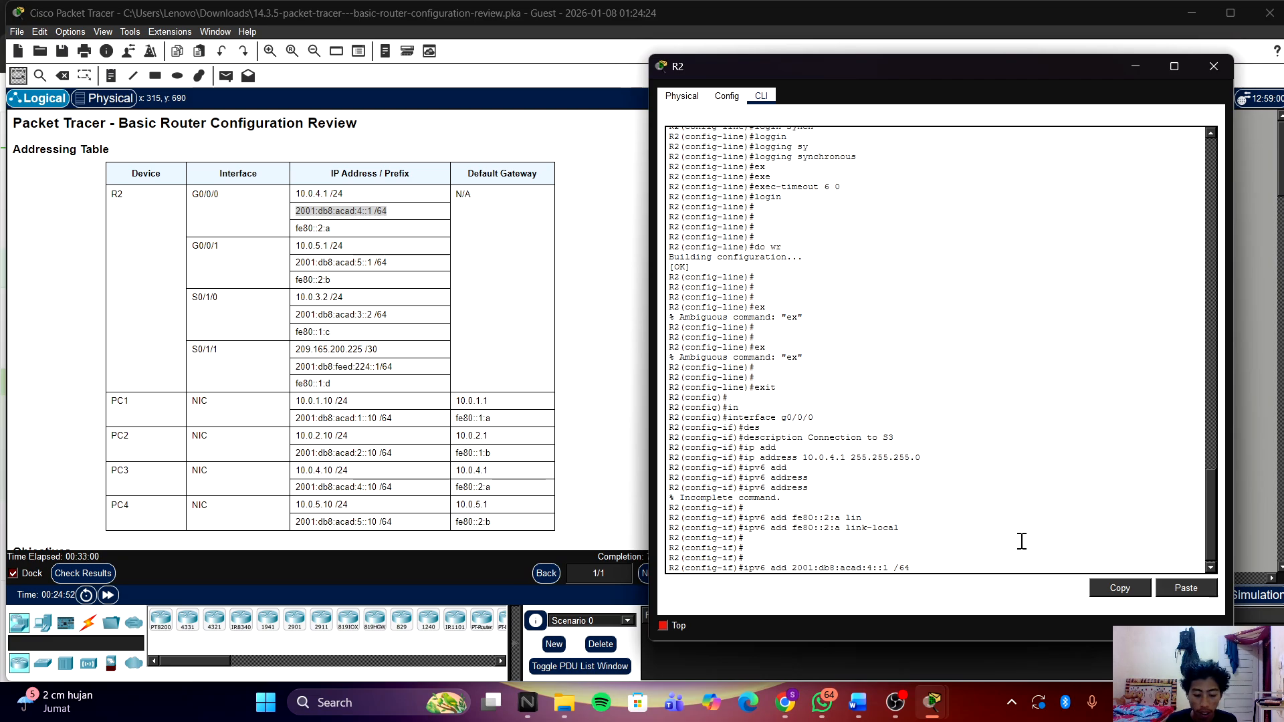
key(Return)
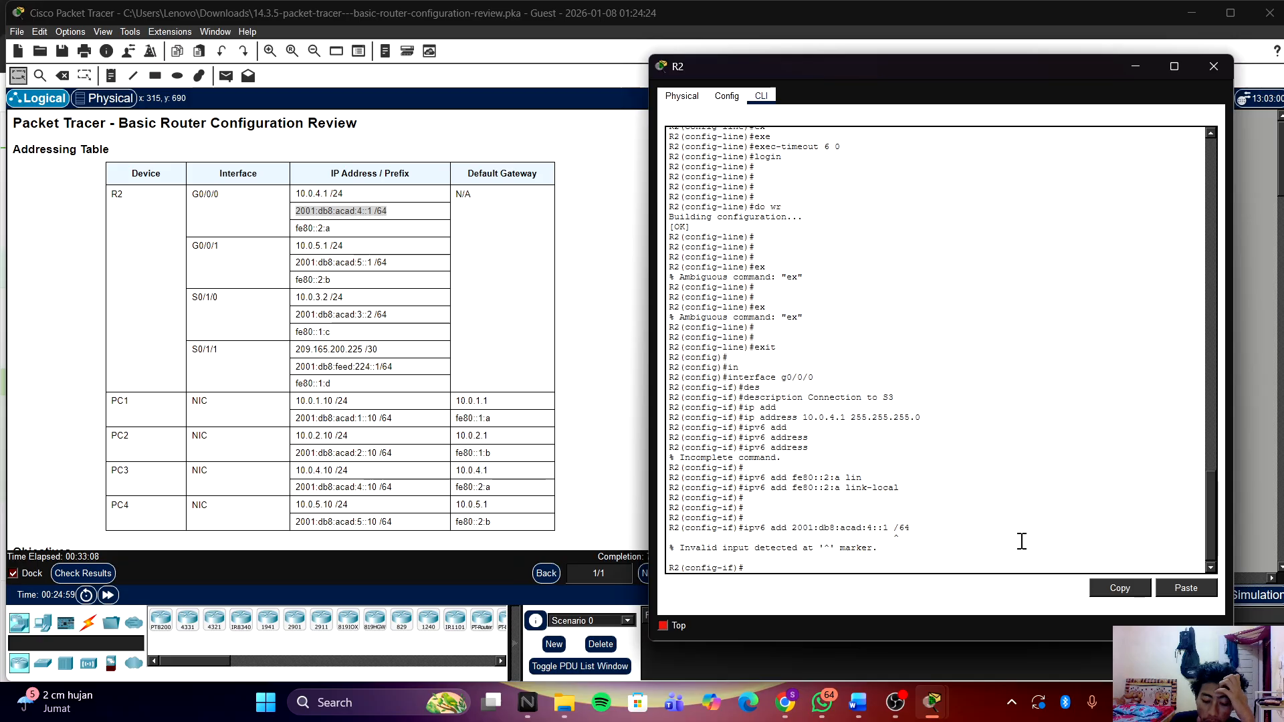
Step: Rerun the global address command without the space before /64, which reports an overlap
key(Return)
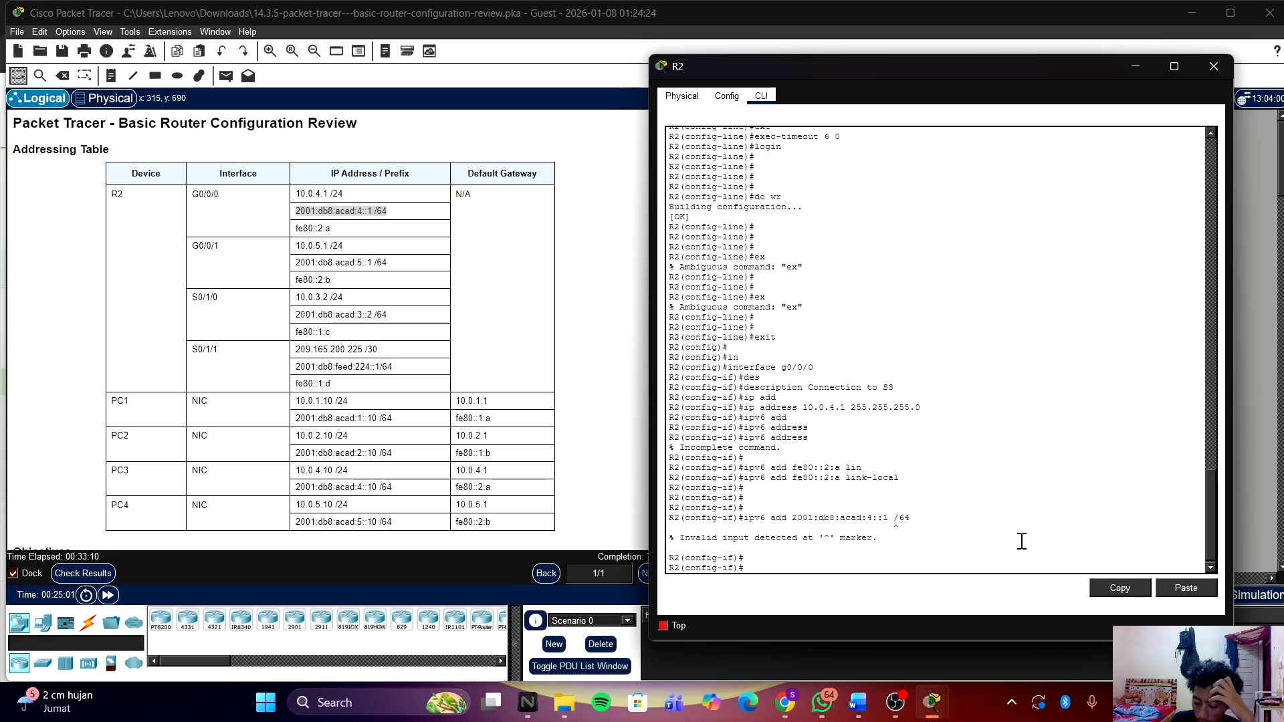
key(Up)
key(BackSpace)
key(Return)
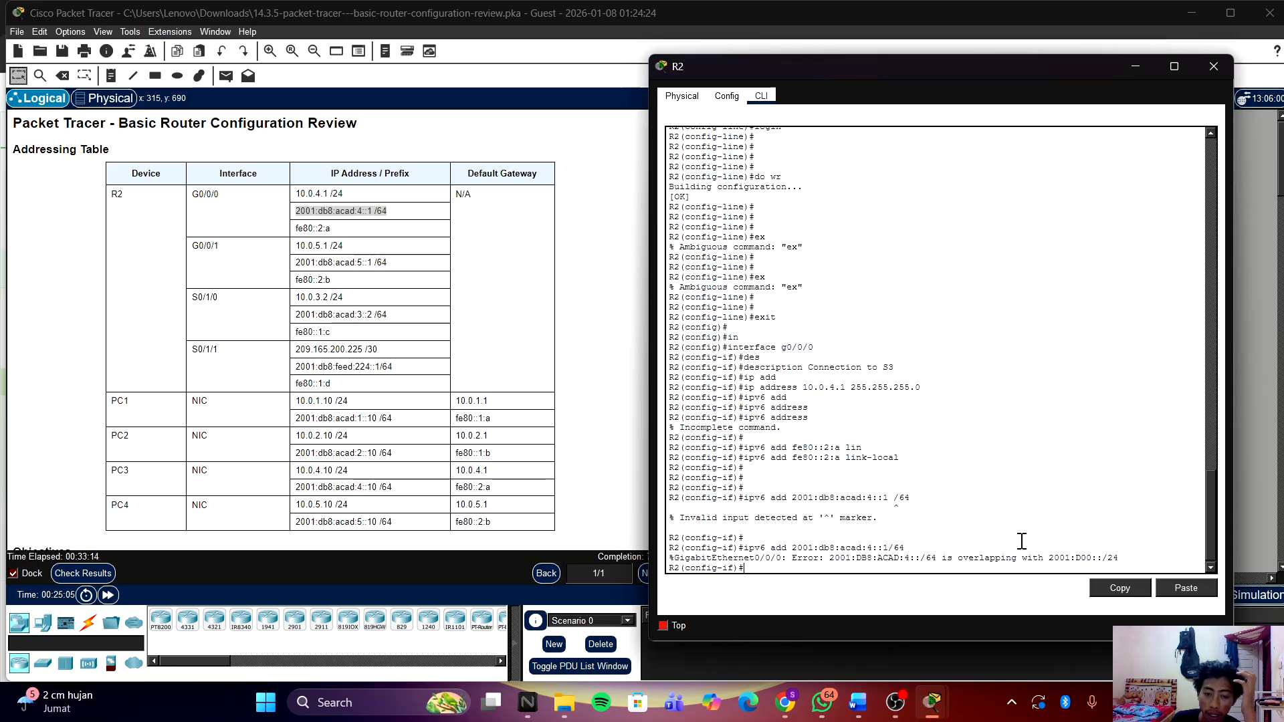
Step: Enable G0/0/0 with no shutdown
drag(886, 65, 908, 66)
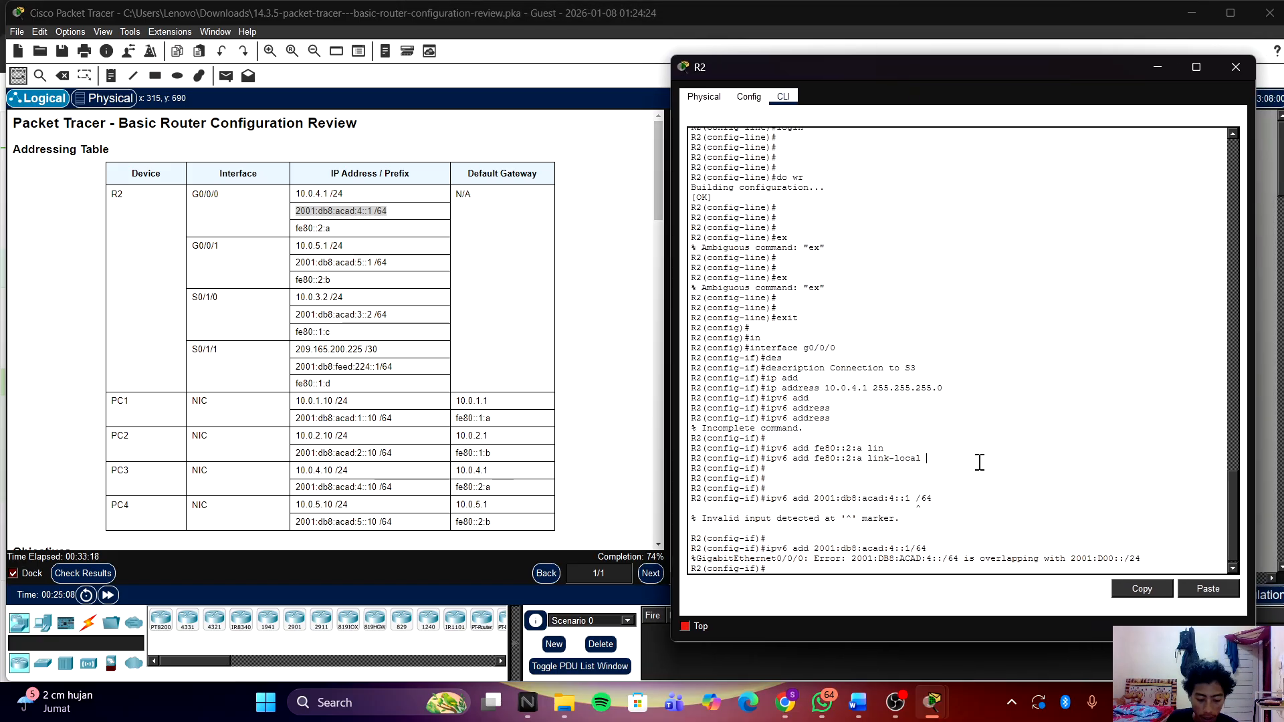
text(no )
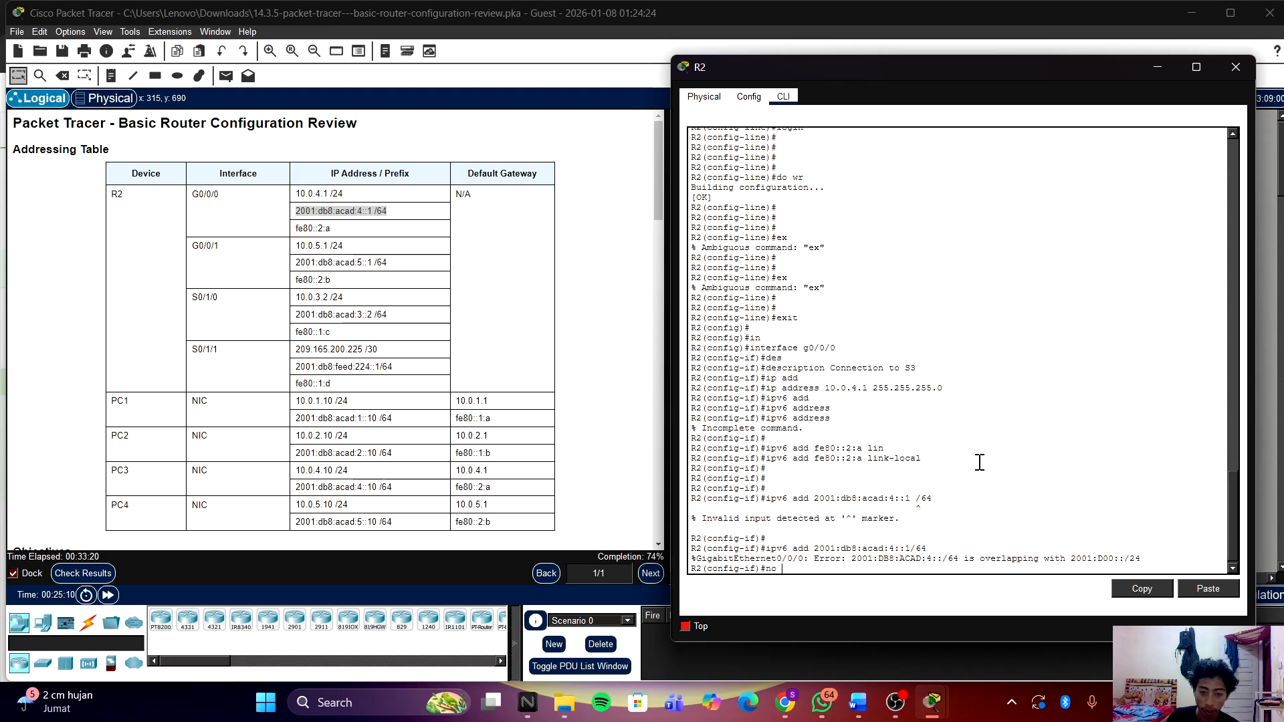
text(sh)
key(Return)
key(Return)
key(Return)
key(Return)
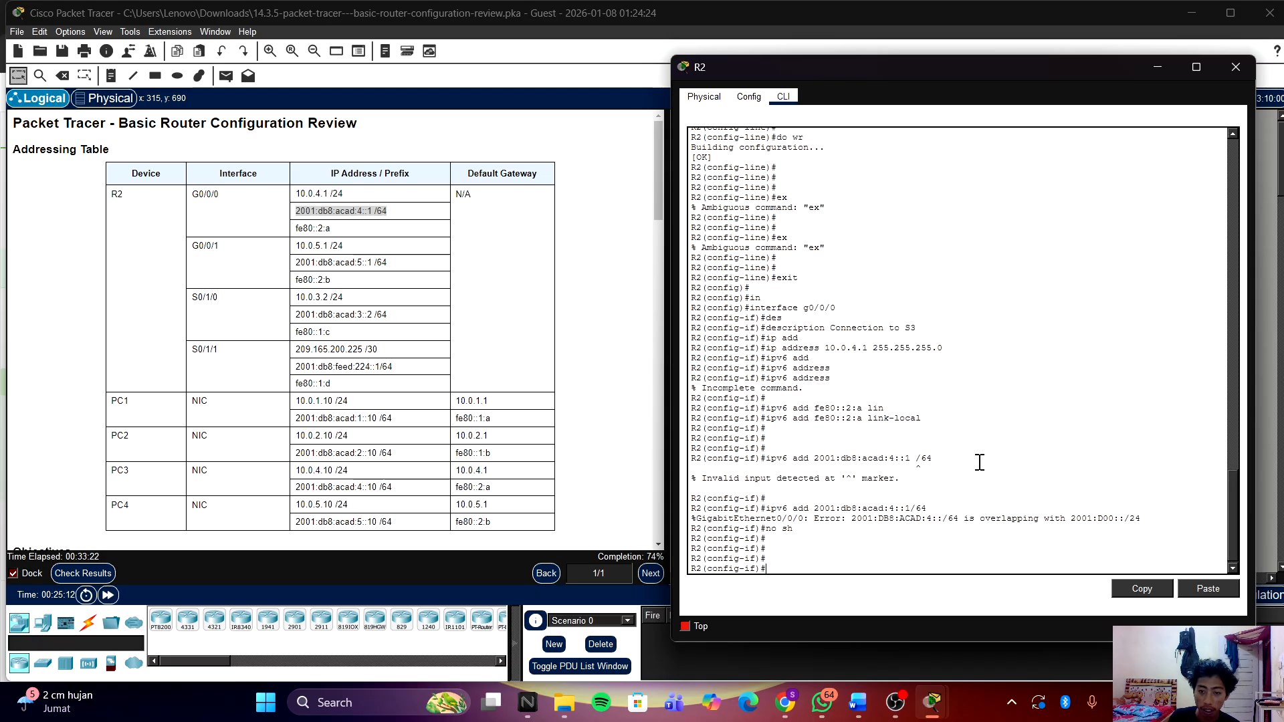
click(127, 579)
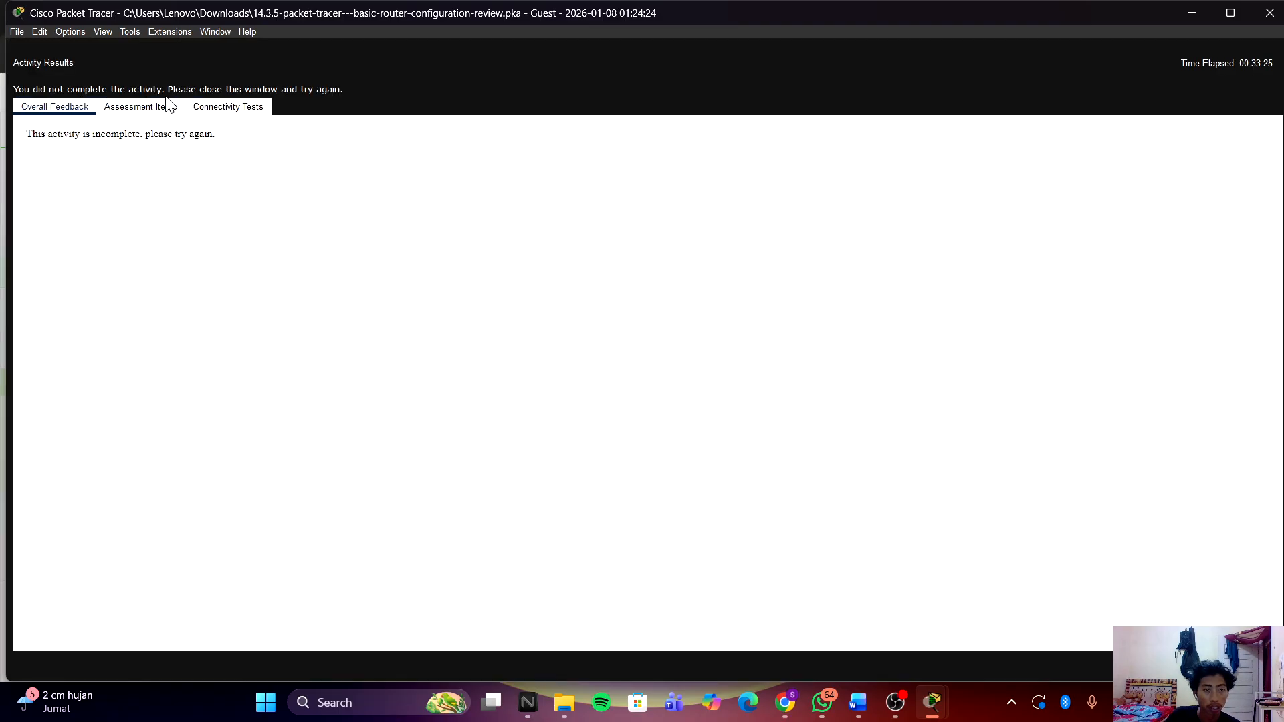
Step: Inspect R2 G0/0/0's results: IPv6 address 2001:DB8:ACAD:4::1 Correct, prefix length Incorrect
click(141, 109)
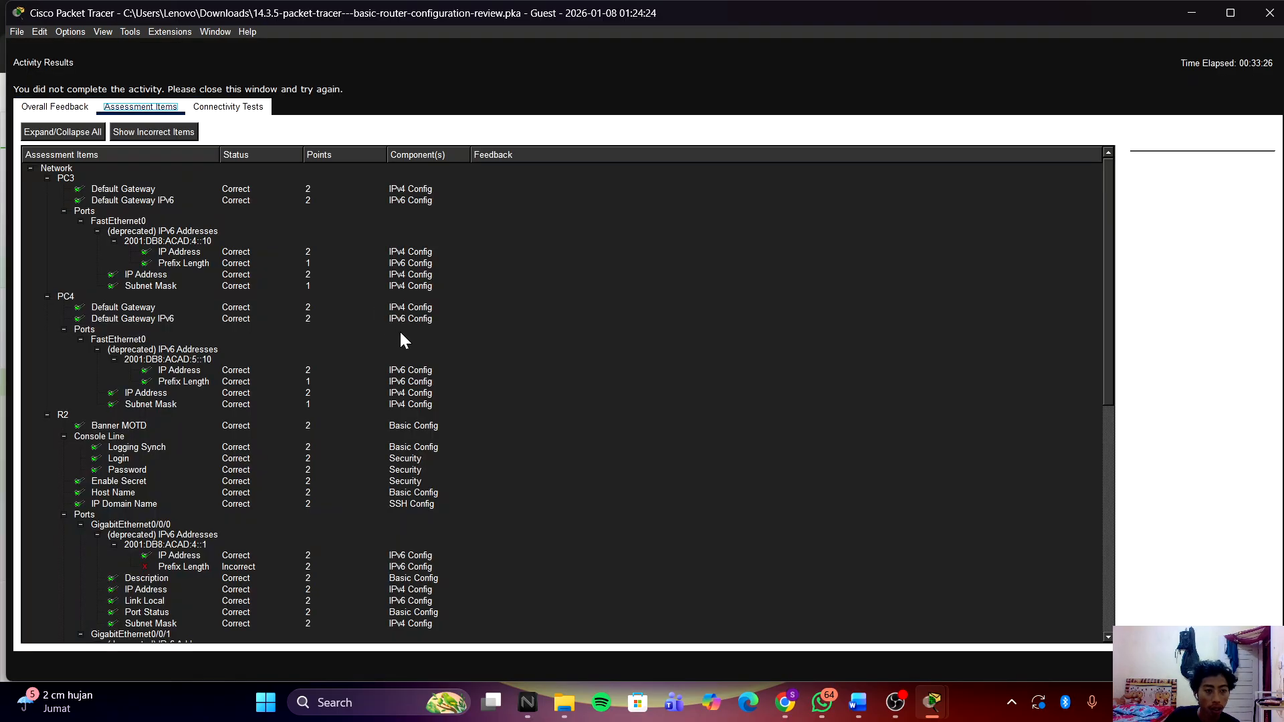
scroll(405, 341, down, 6)
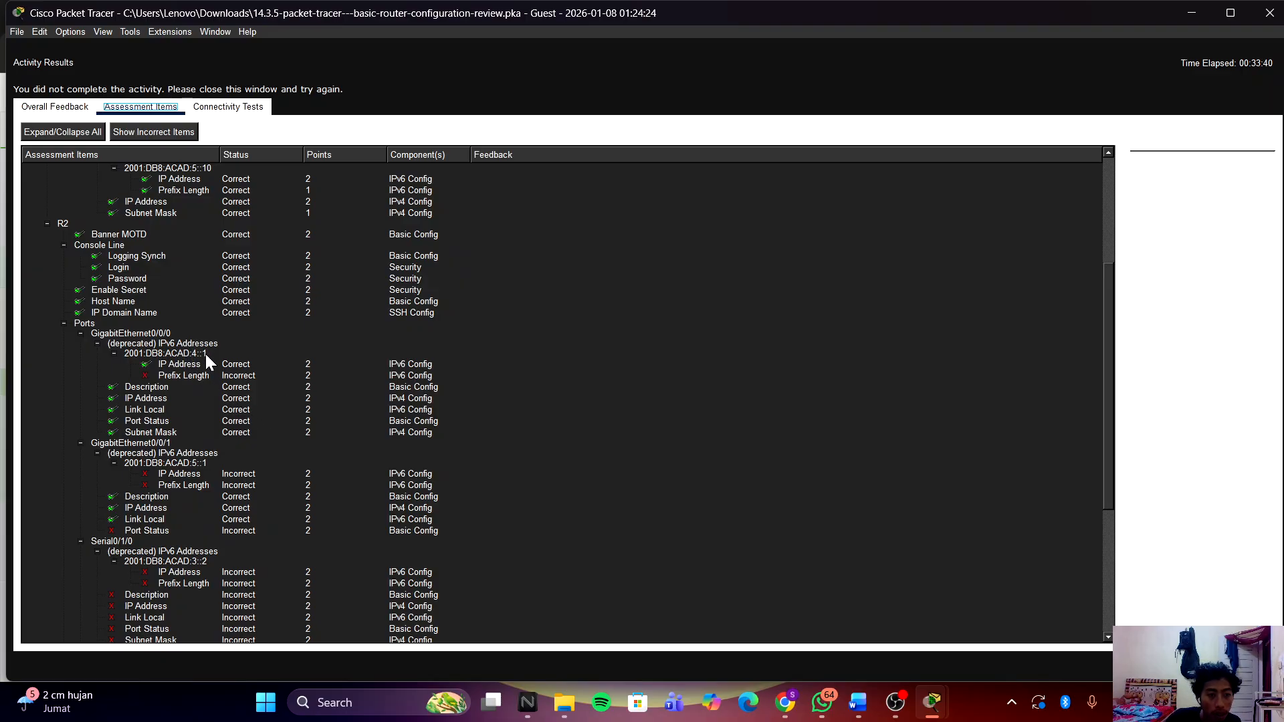
click(188, 354)
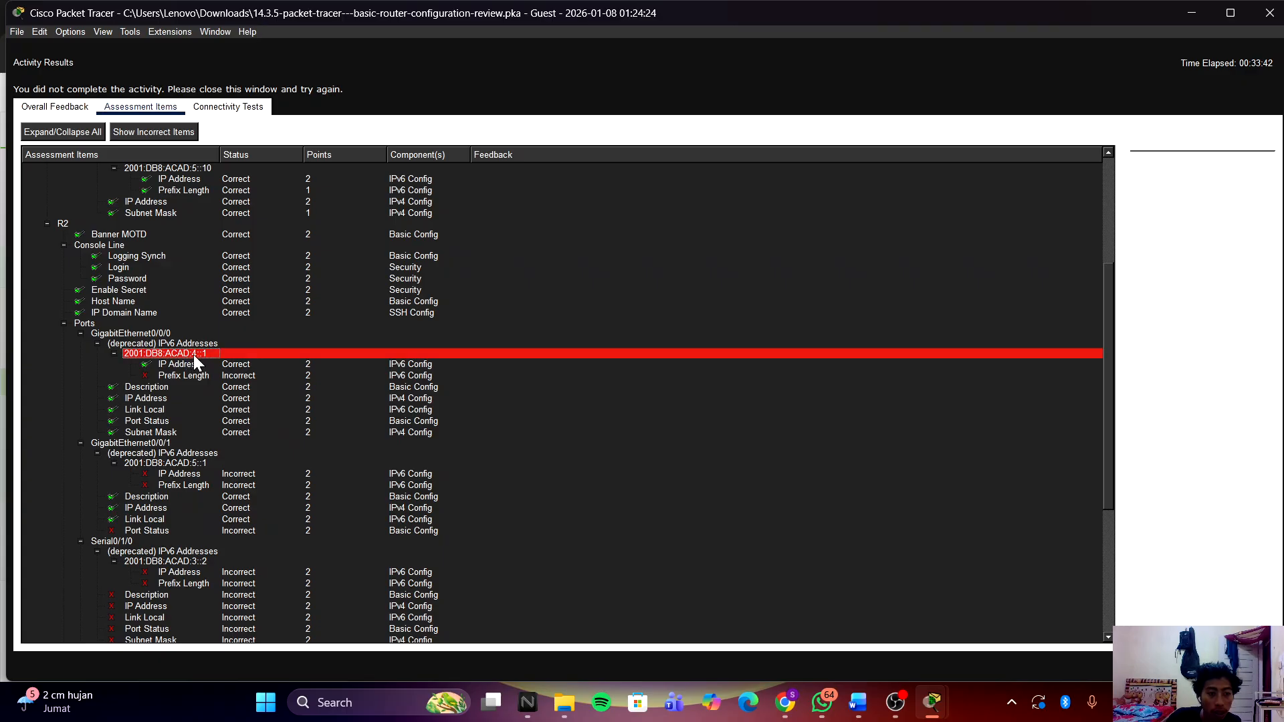
double_click(194, 354)
double_click(198, 356)
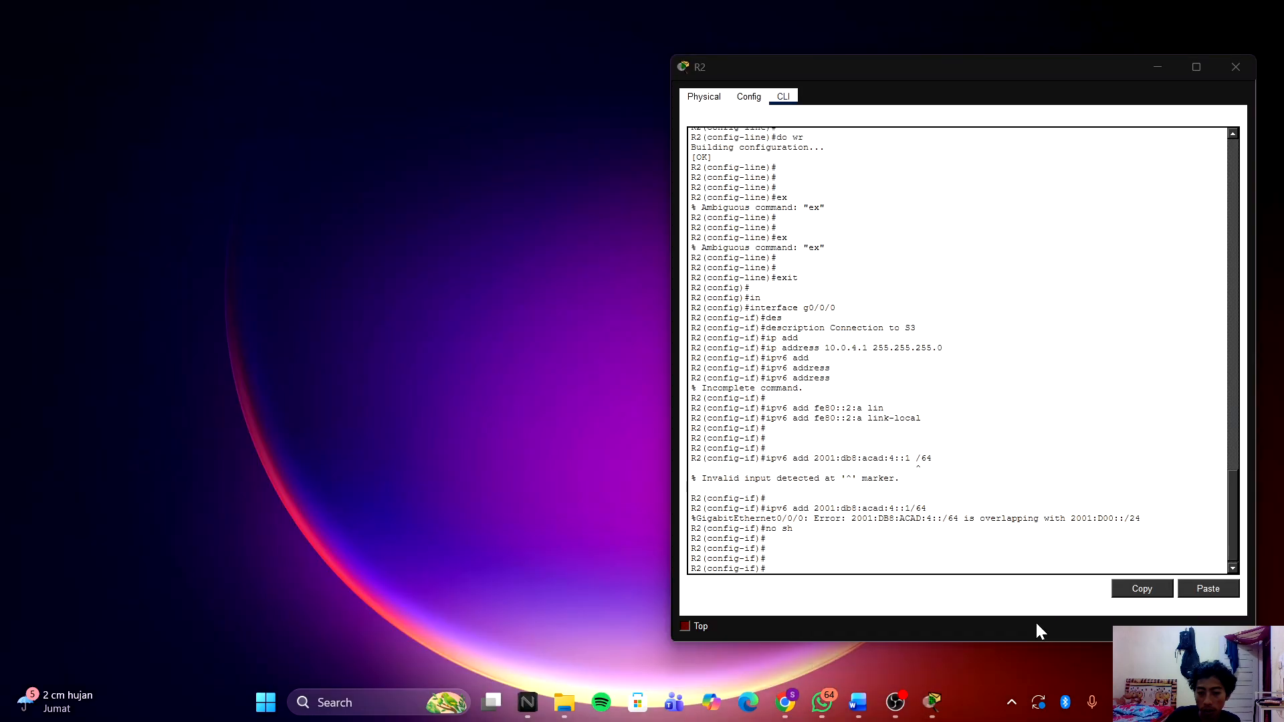
click(1035, 621)
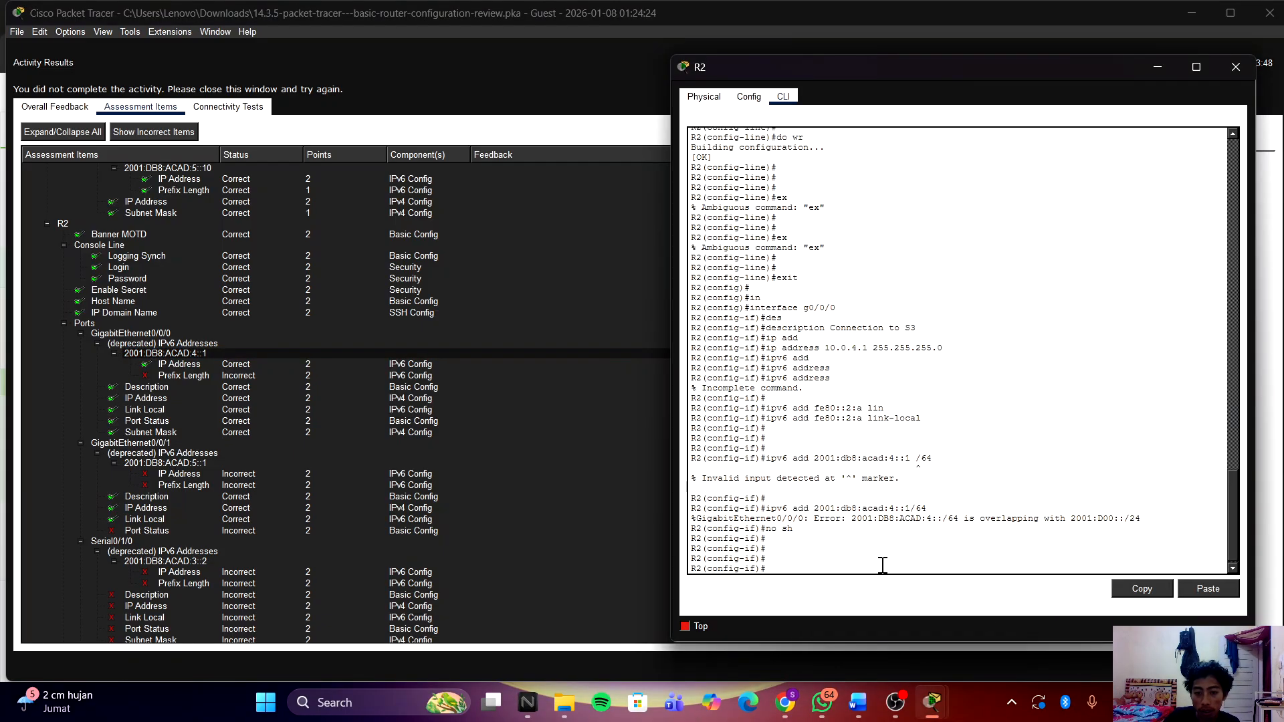
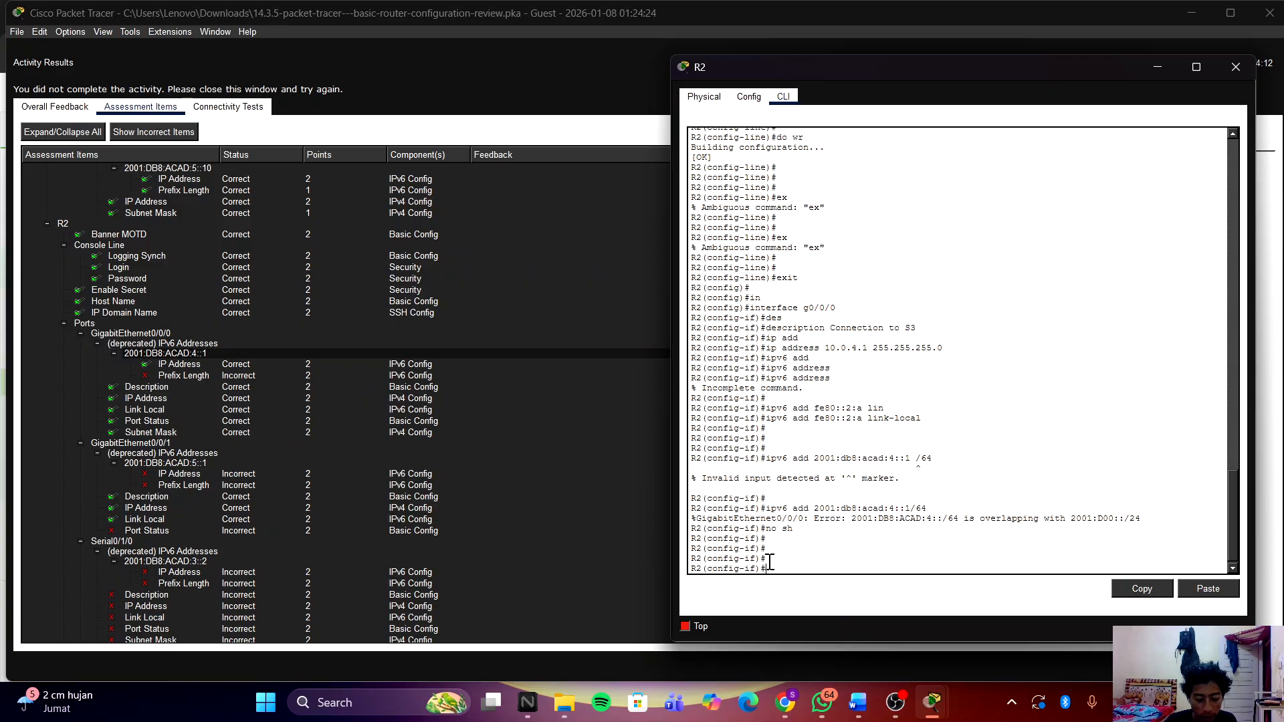
Step: Leave G0/0/0 and enter interface configuration for R2's g0/0/1
text(ex)
key(Return)
key(Return)
text(in)
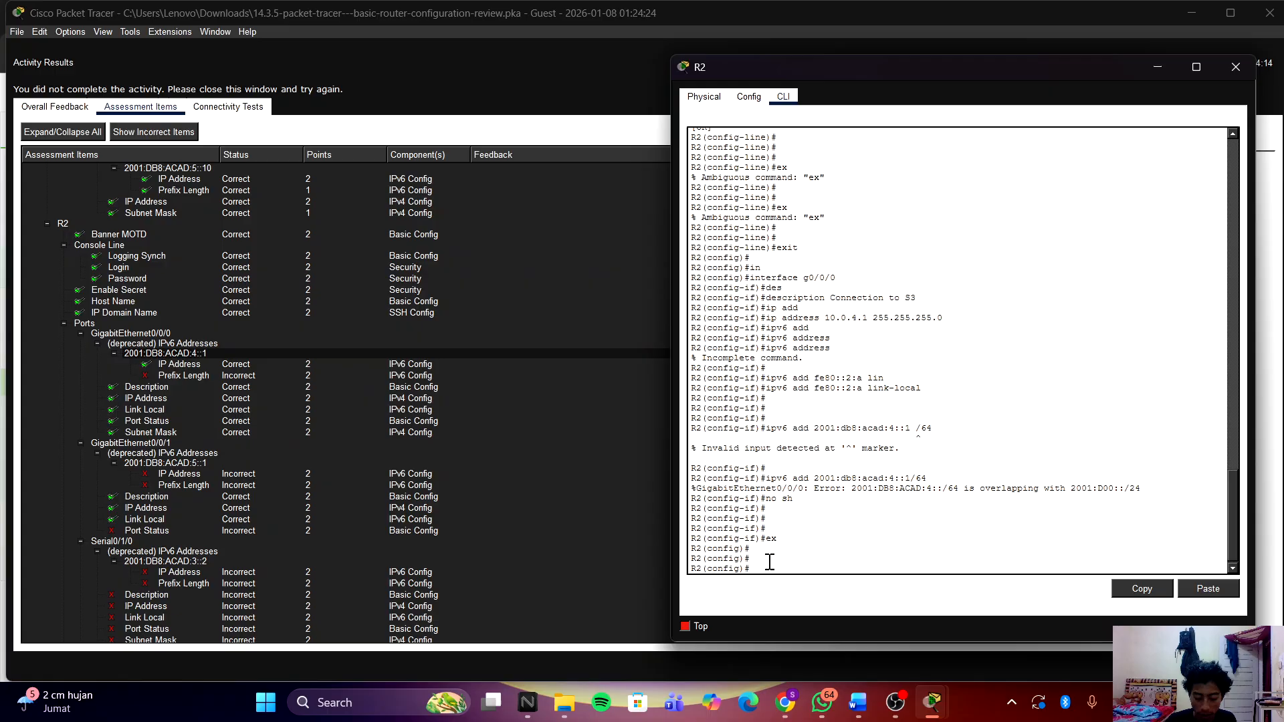
key(Tab)
text(g)
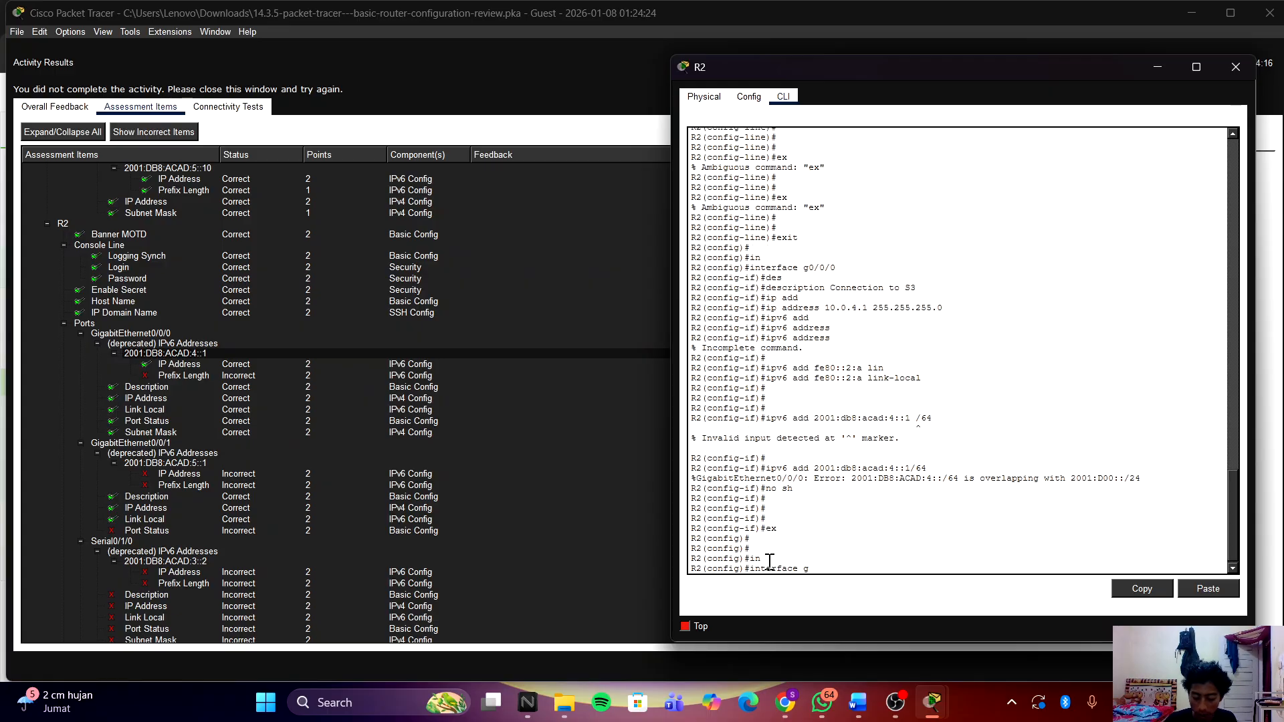
text(0/1/0)
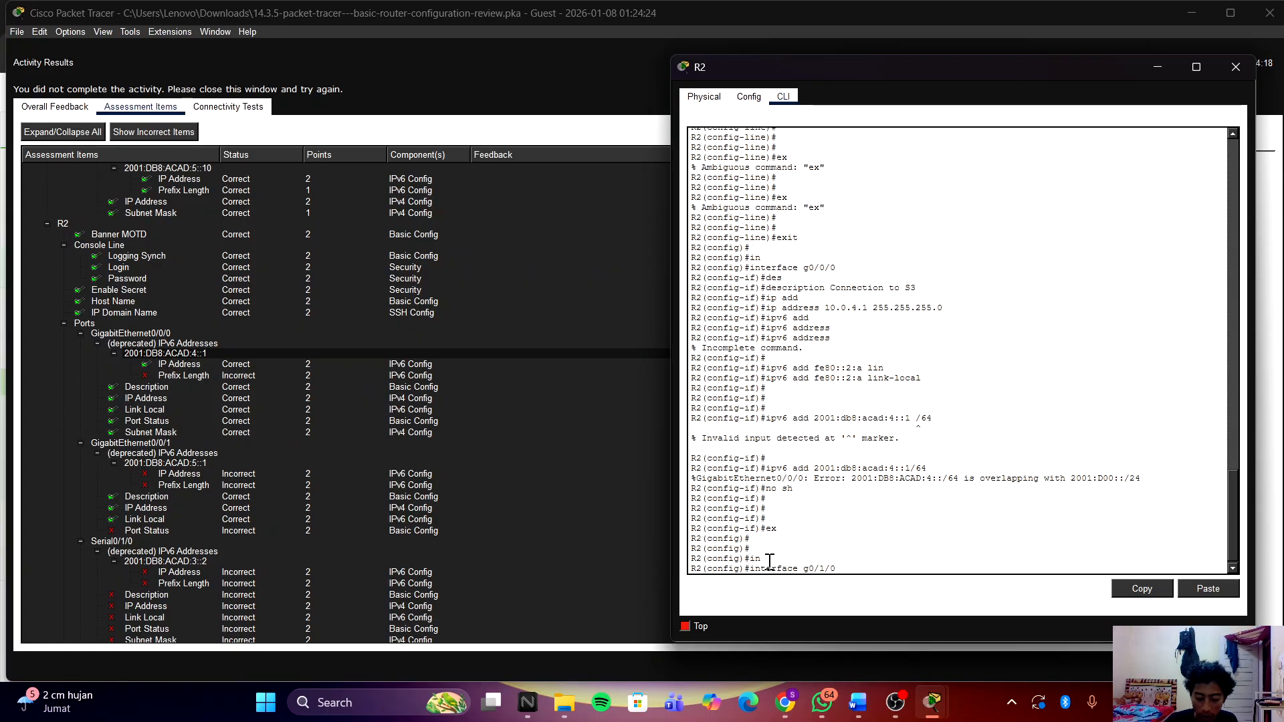
key(BackSpace)
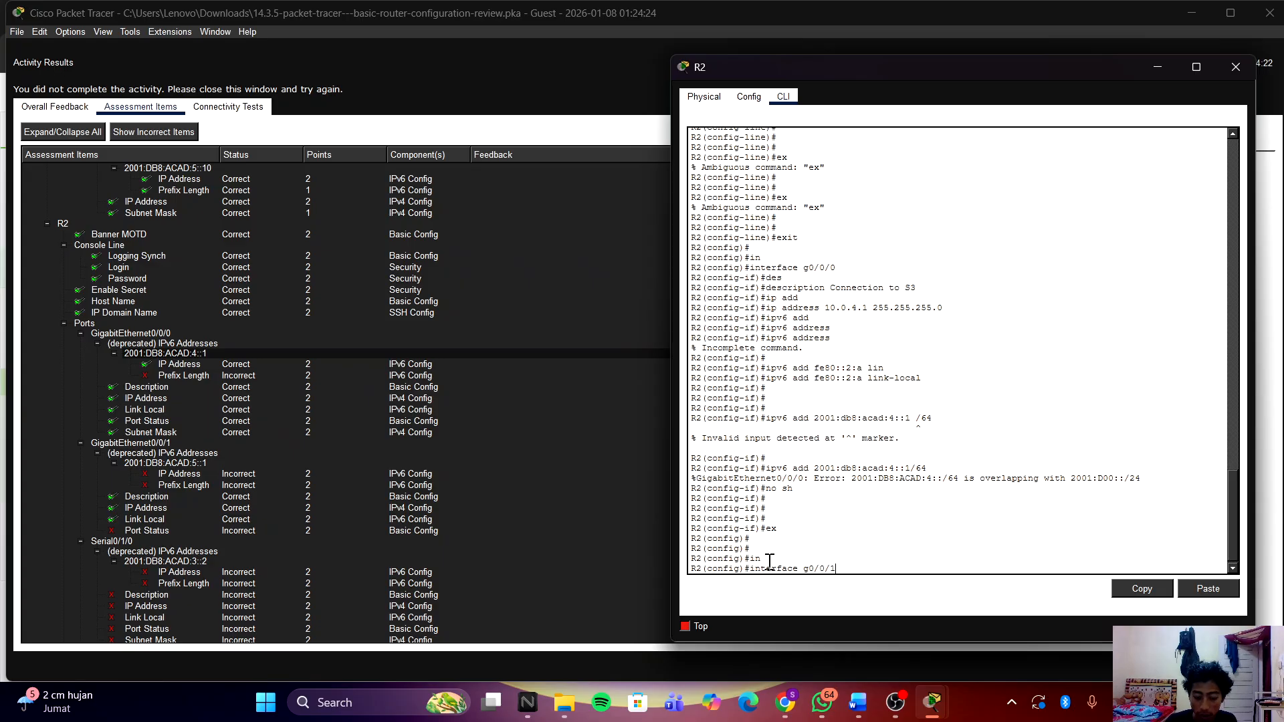
key(Return)
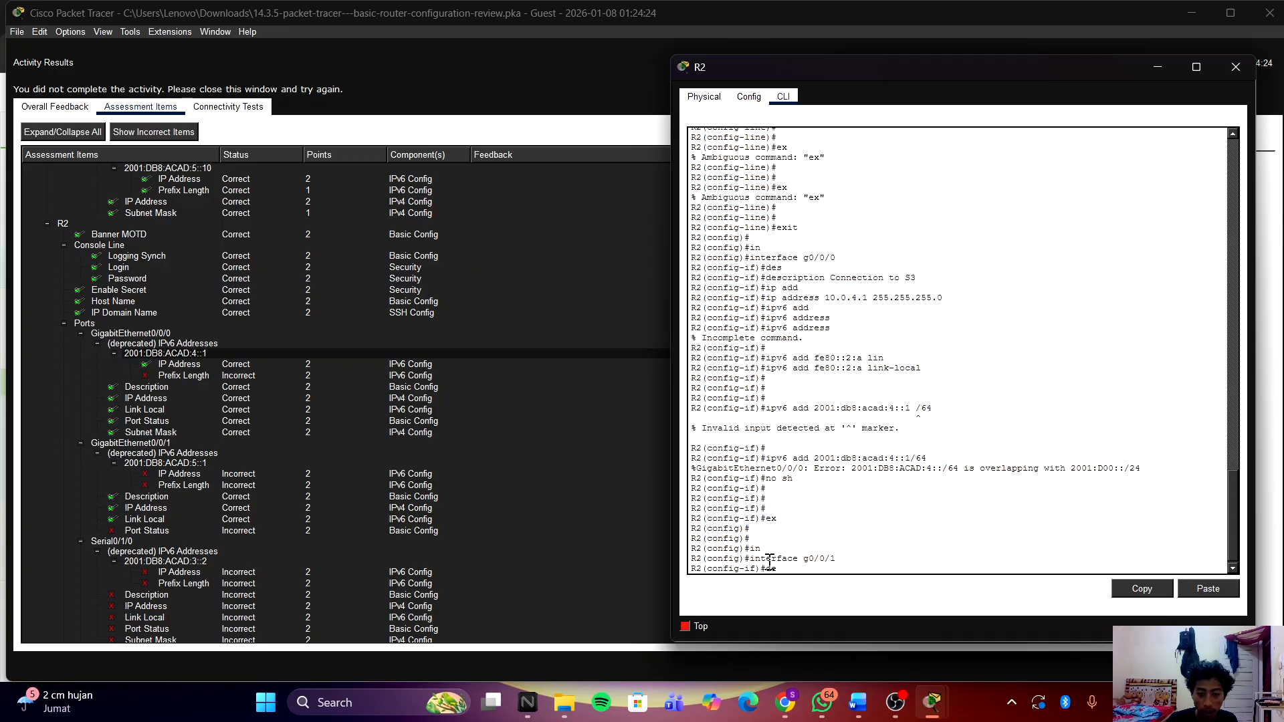
key(Return)
Step: Set g0/0/1's description to 'Connection to S4', fixing the typos
text(s)
key(Tab)
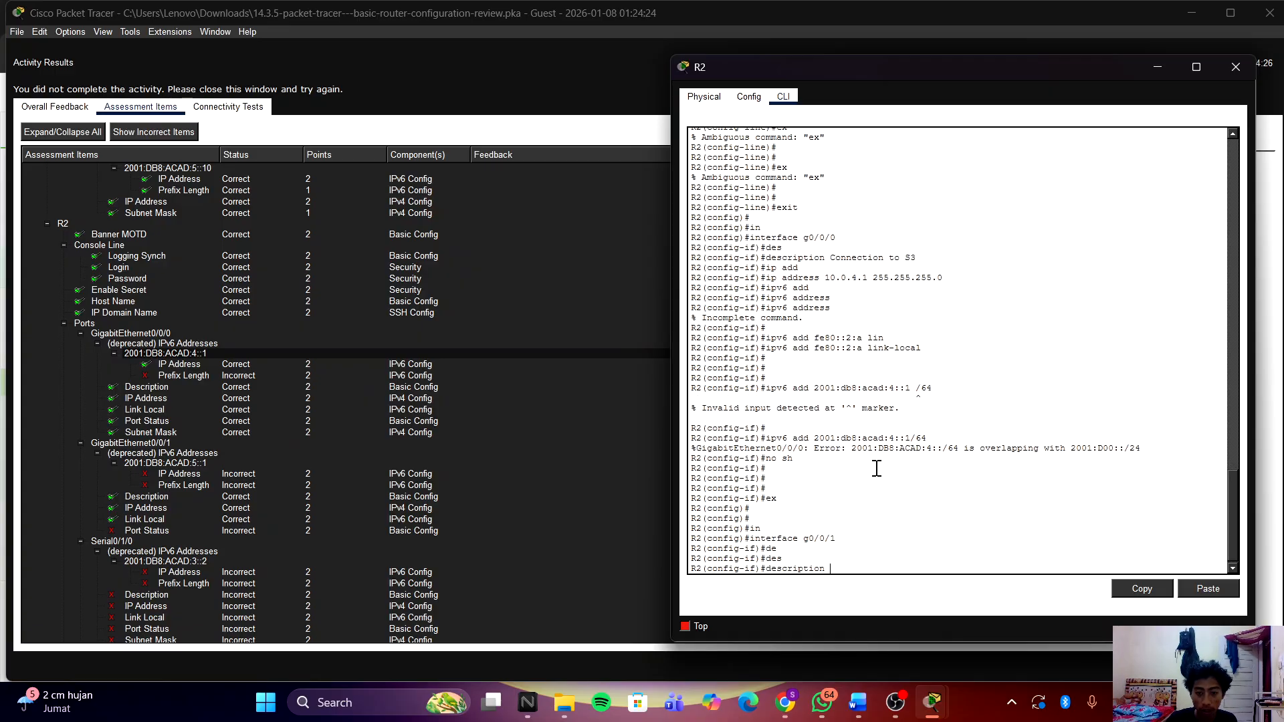
text(C)
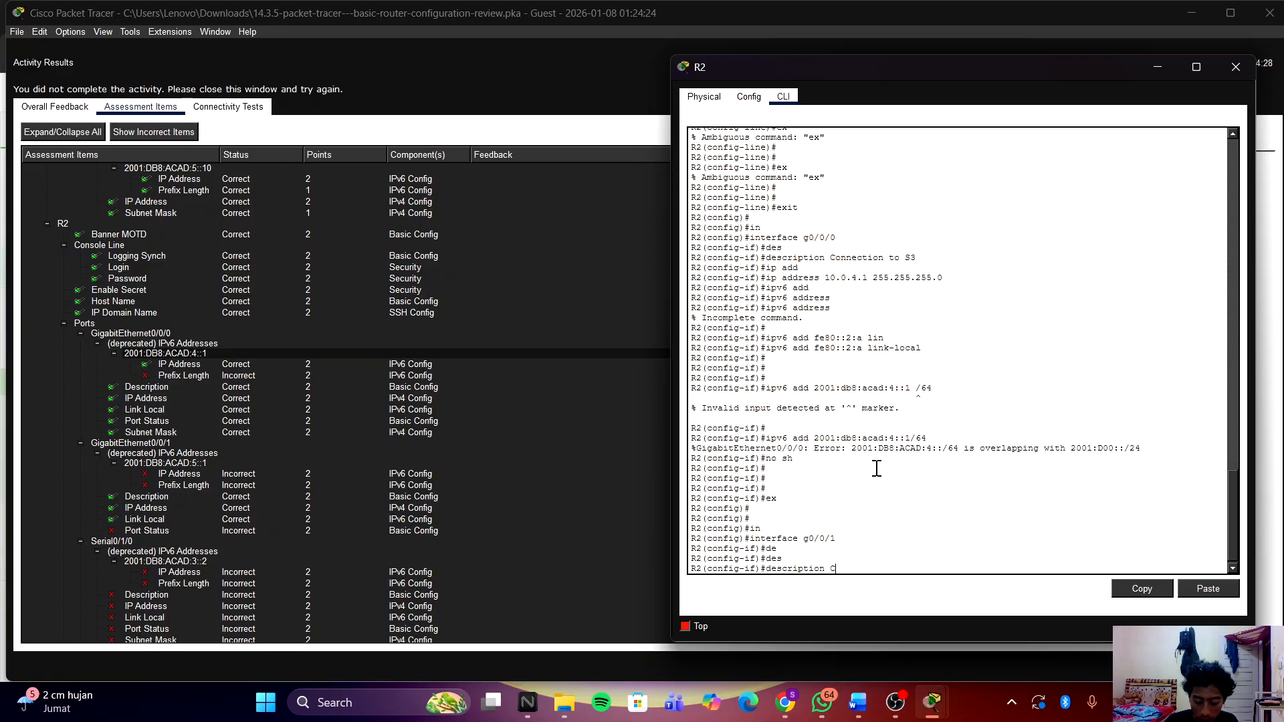
text(onnec)
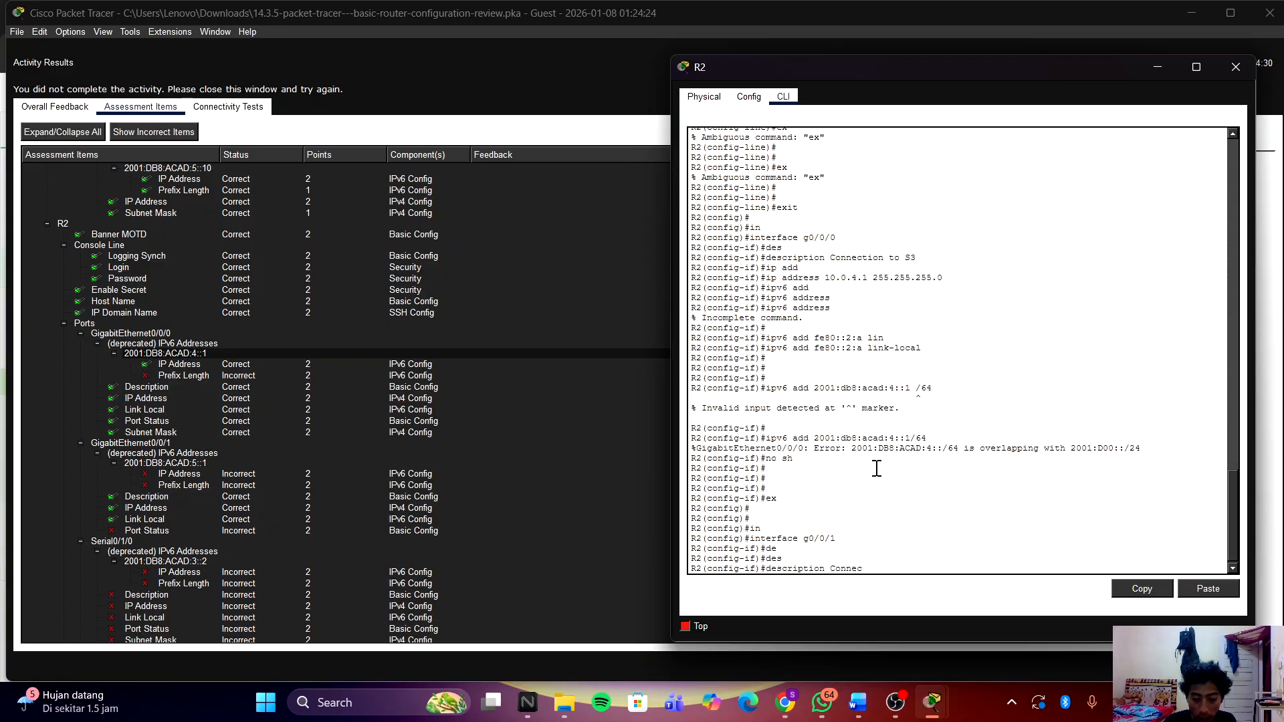
text(t)
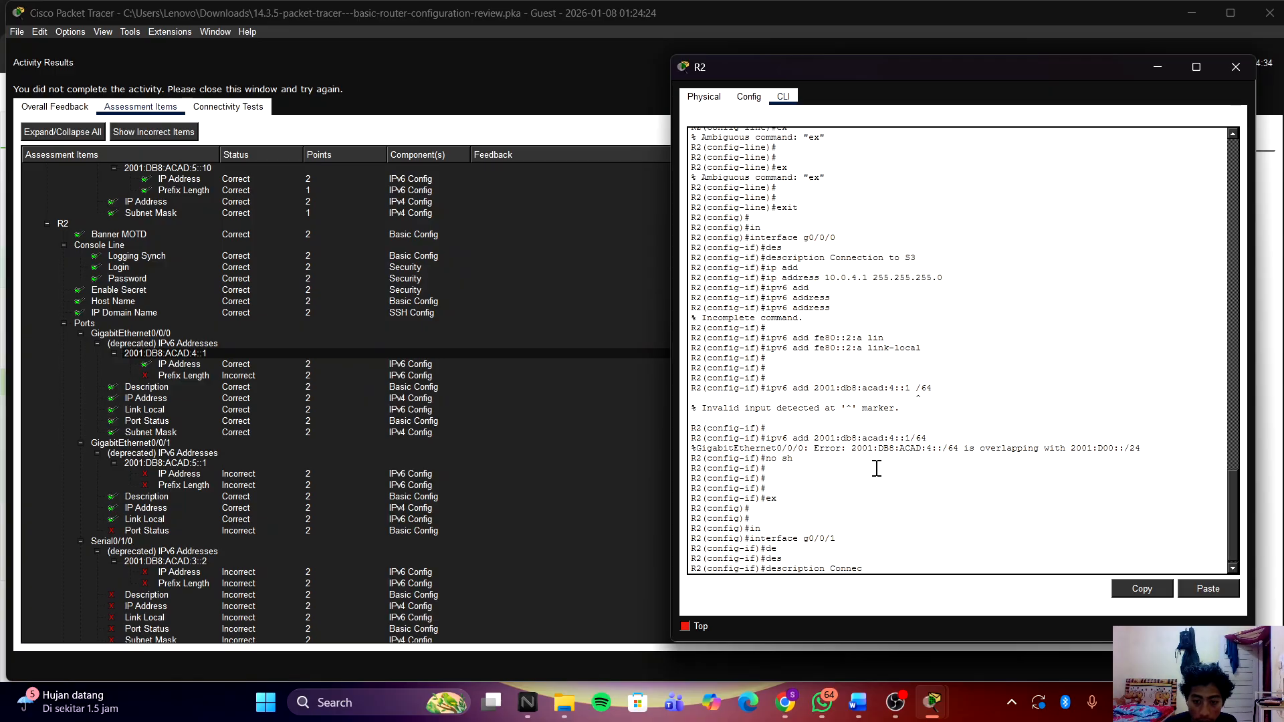
text(tion)
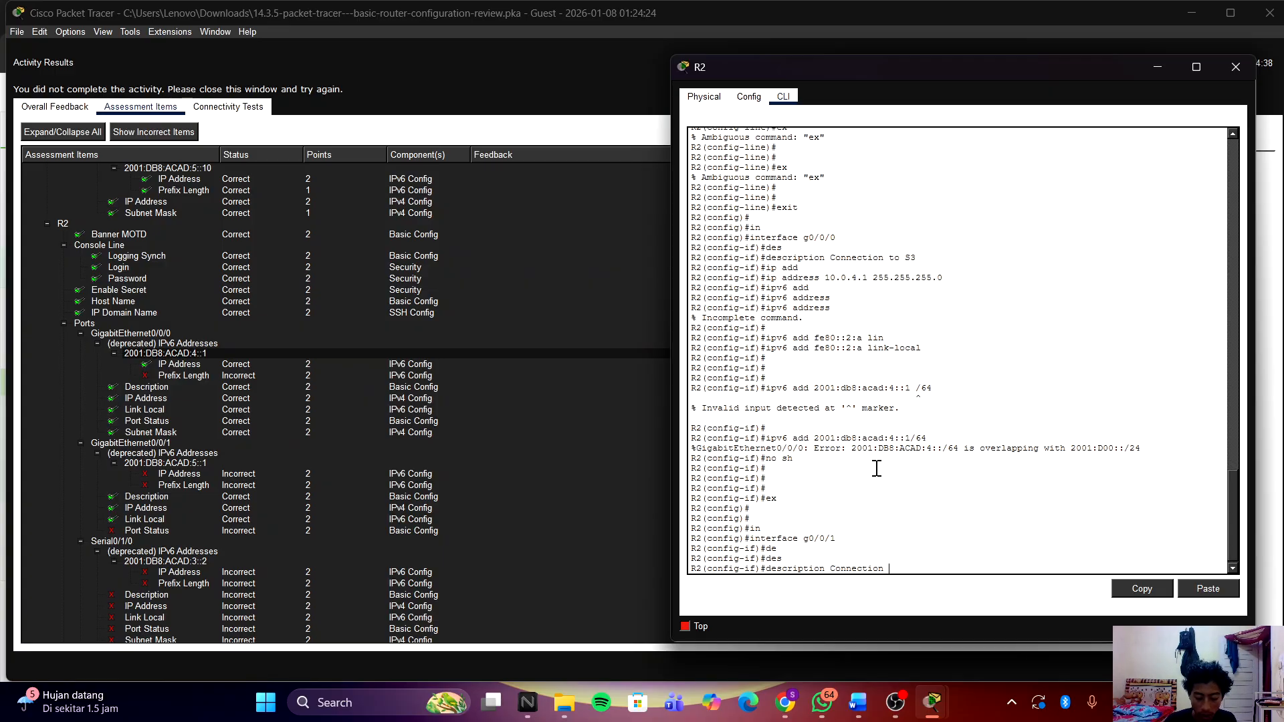
text( ti S)
key(BackSpace)
key(BackSpace)
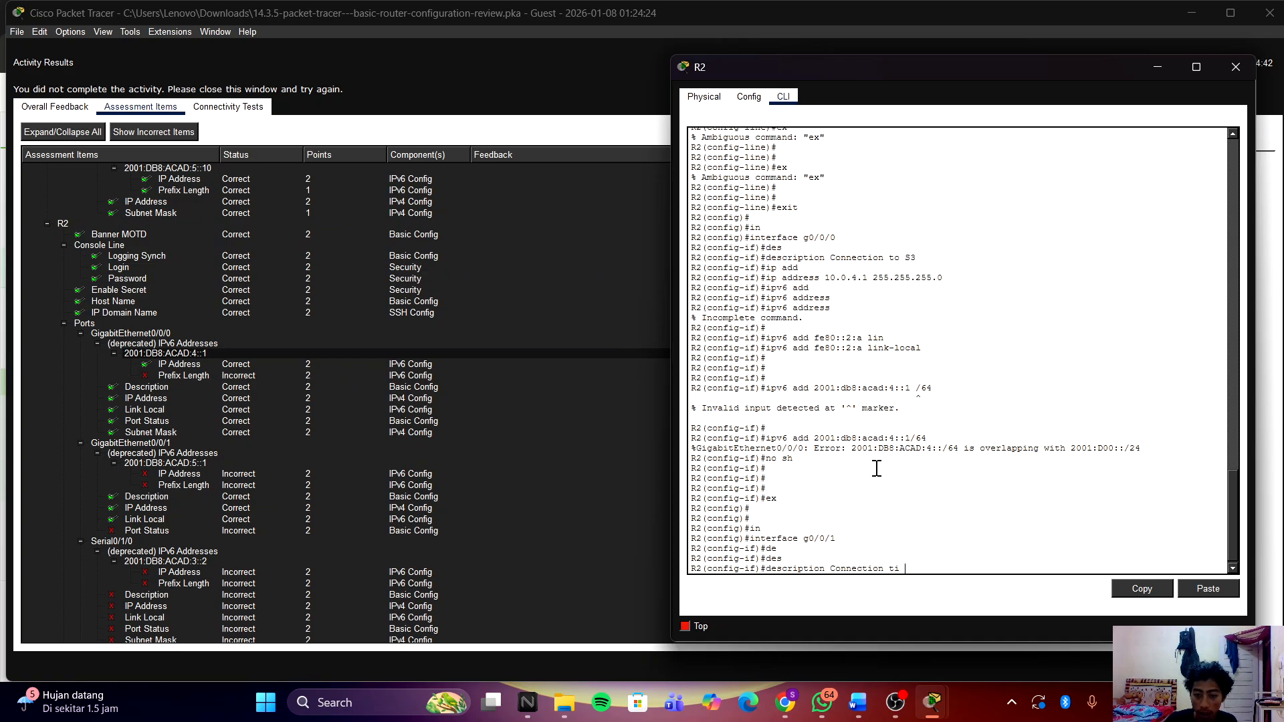
key(BackSpace)
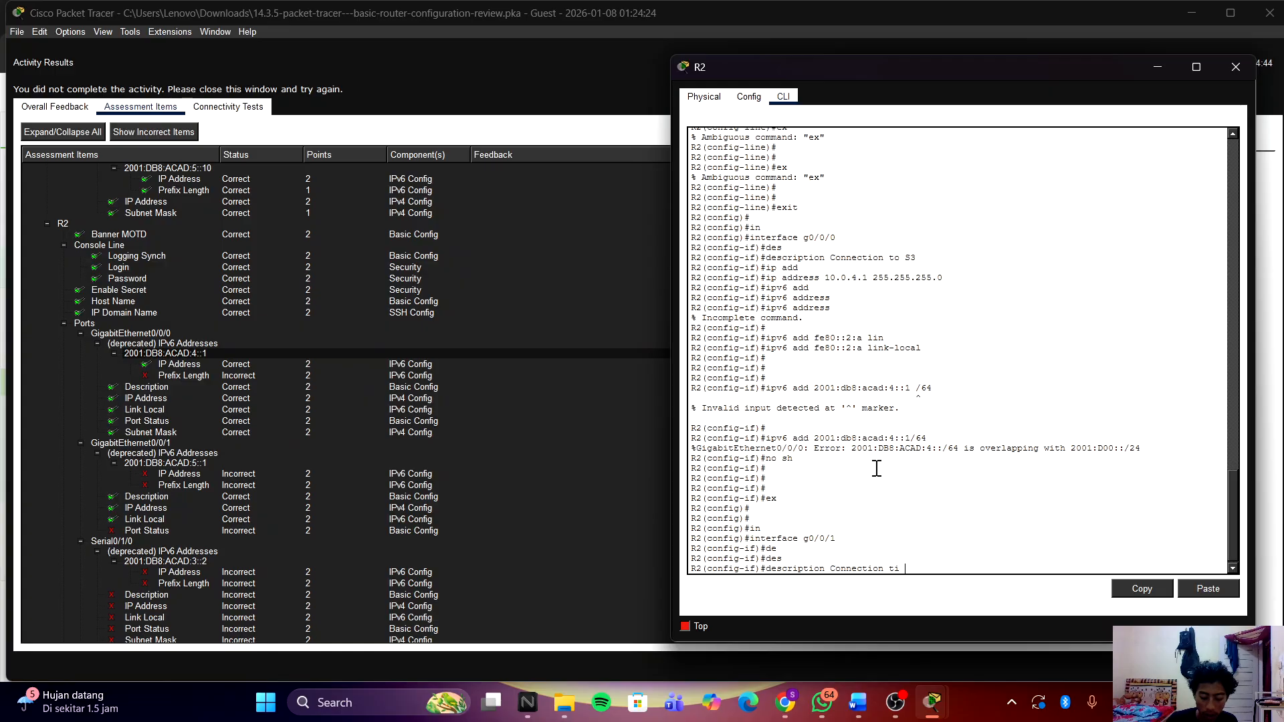
text(i S4)
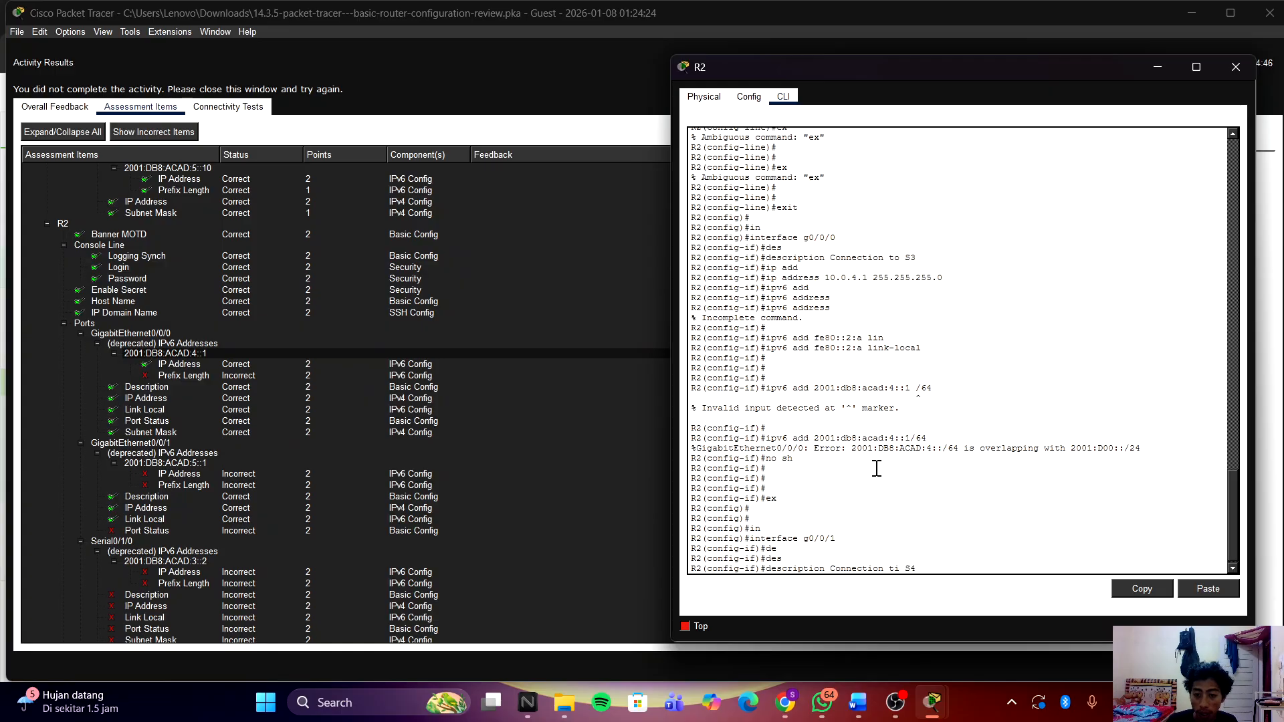
key(BackSpace)
key(BackSpace)
key(BackSpace)
text(cp)
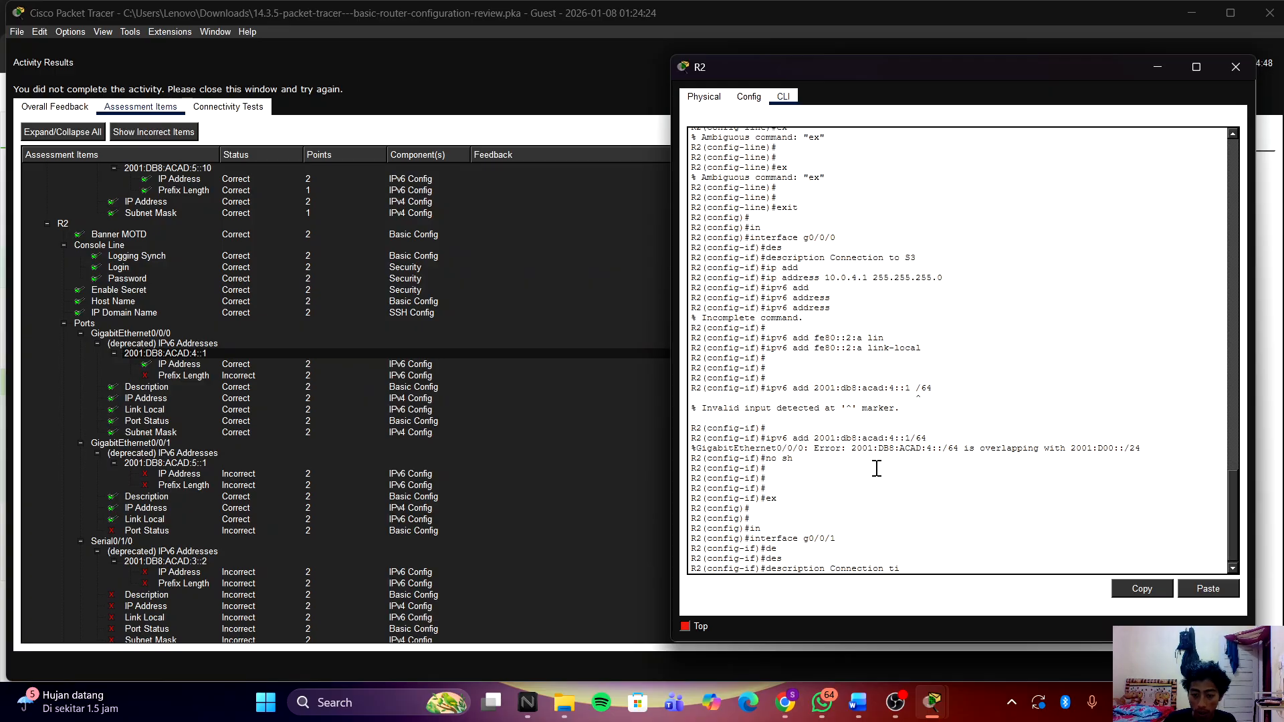
key(BackSpace)
text(o S4)
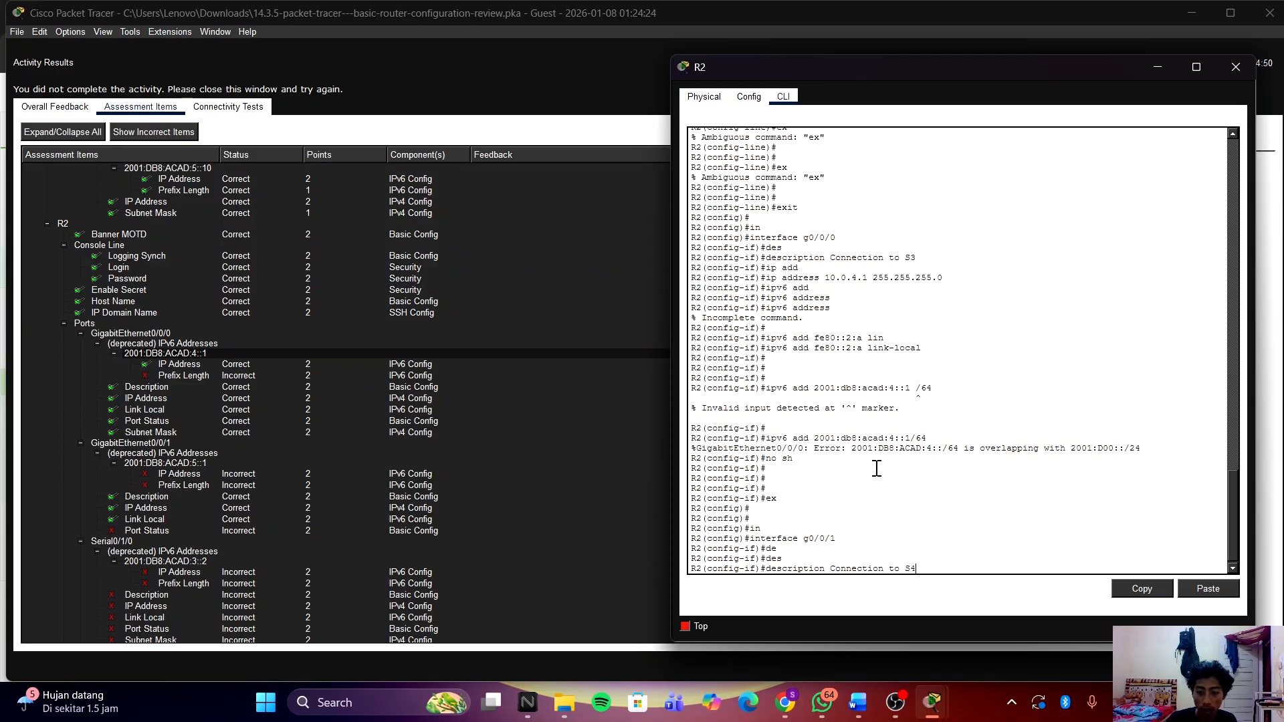
key(Return)
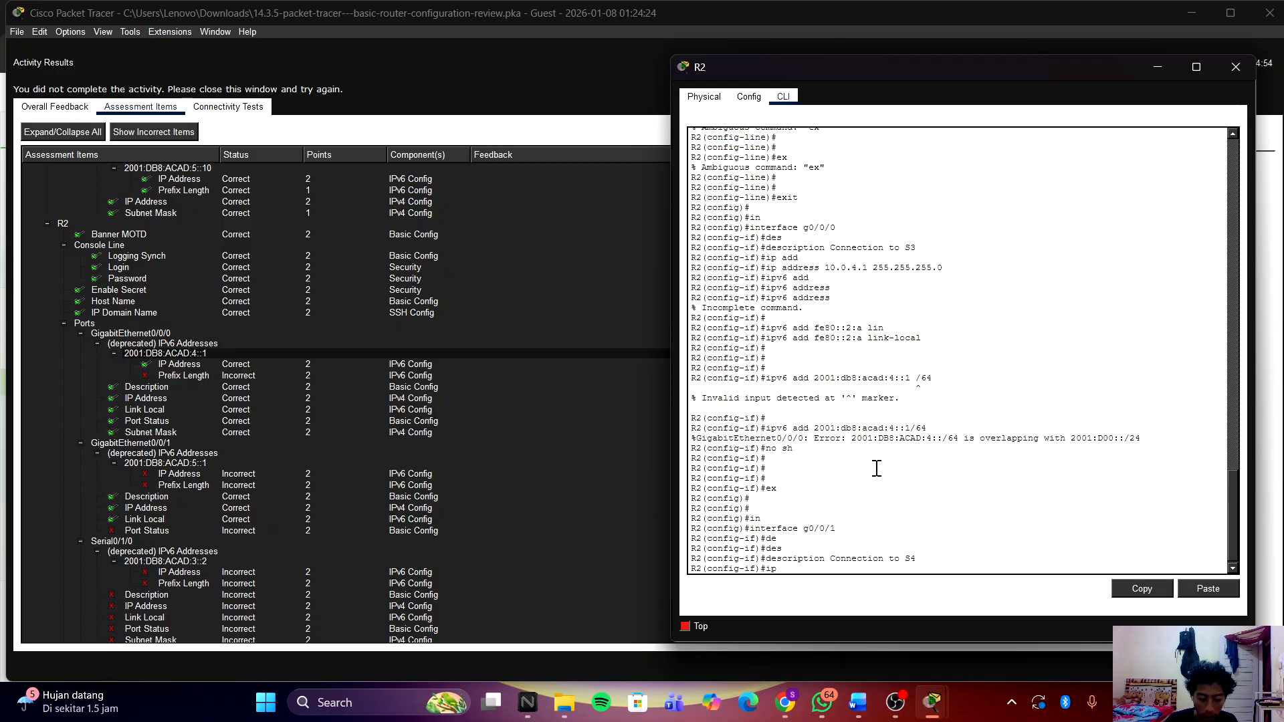
Step: Begin the ip address command and bring the Activity Results window forward
text(ip ad)
key(Tab)
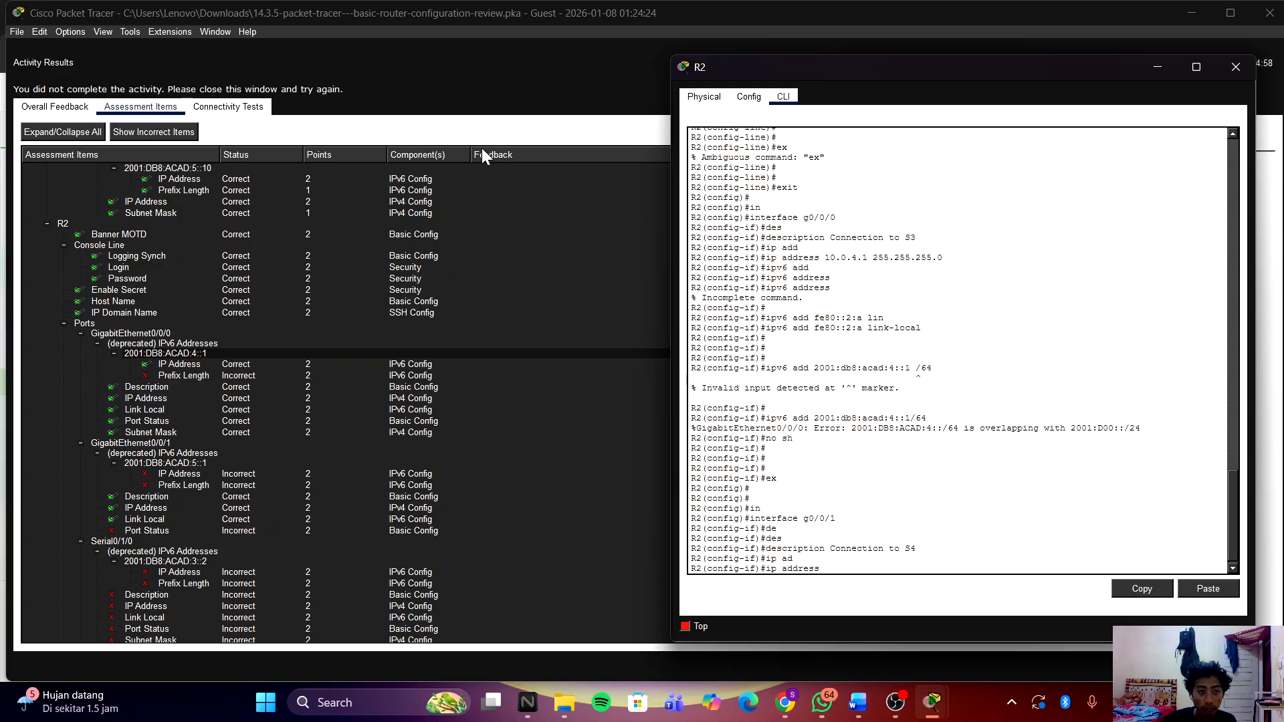
click(537, 83)
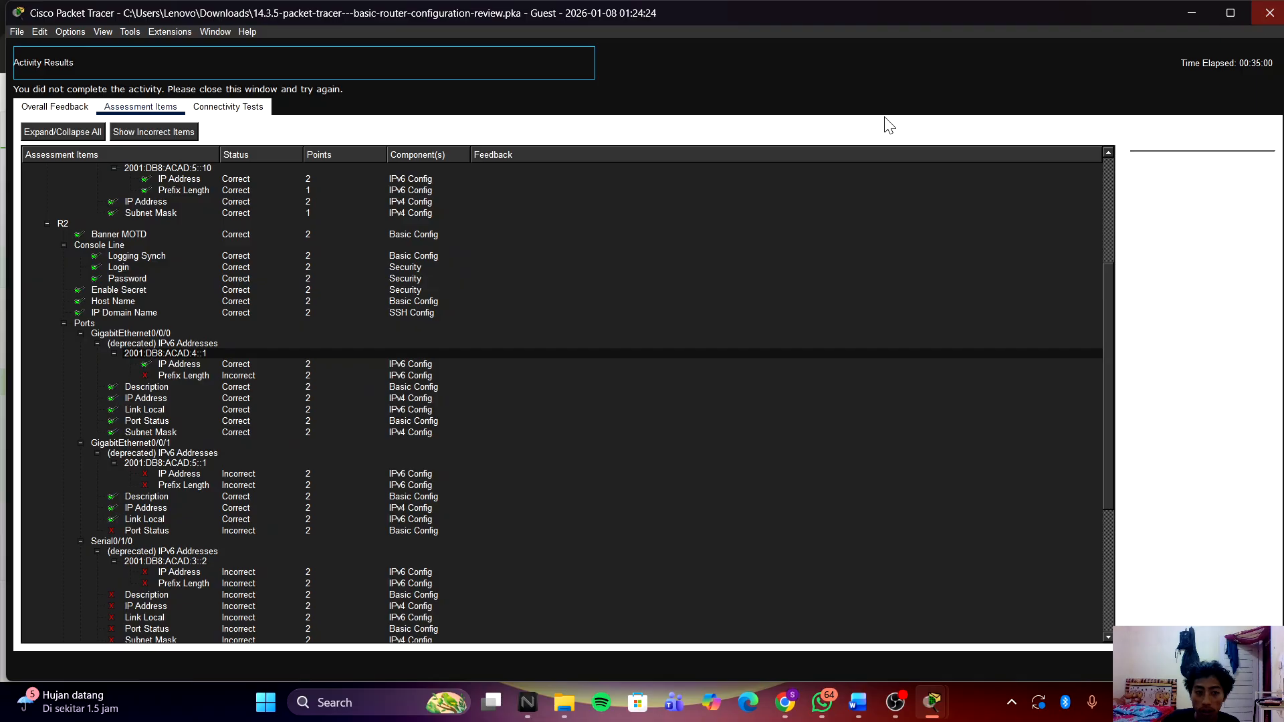
Step: Close Activity Results, widen the instructions pane, and copy 10.0.5.1 from the addressing table
click(1268, 13)
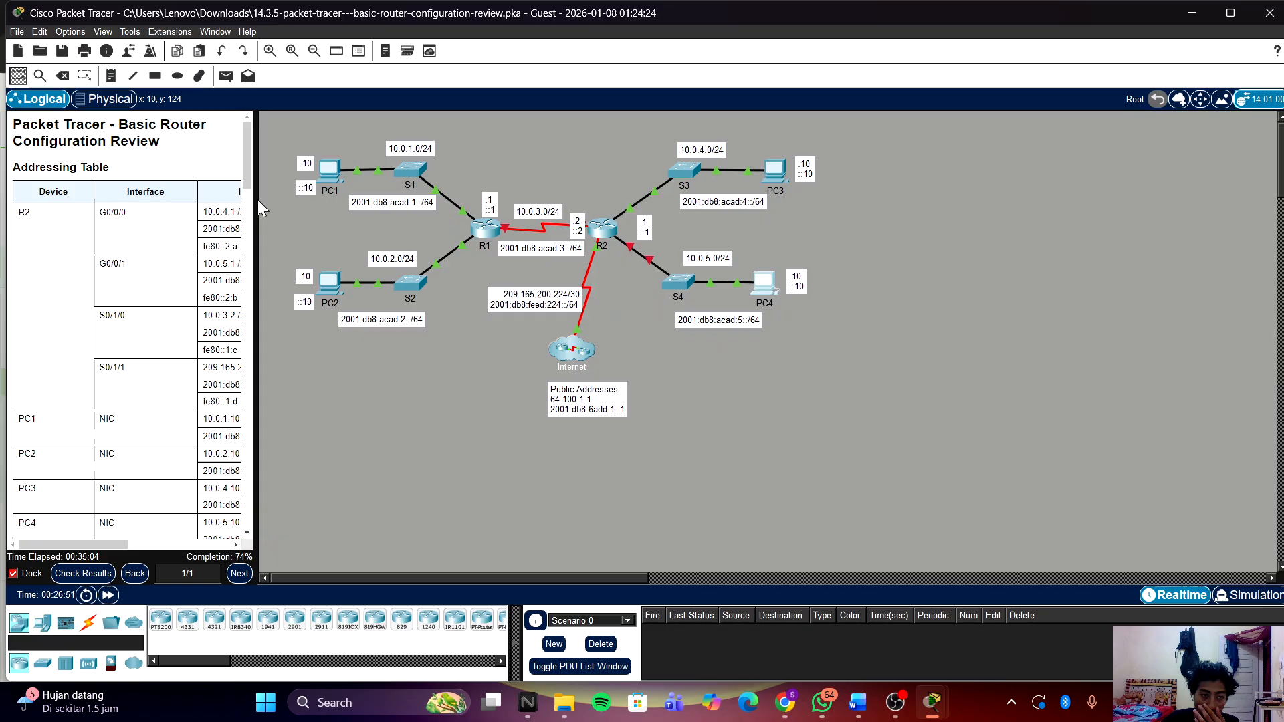
drag(256, 204, 628, 204)
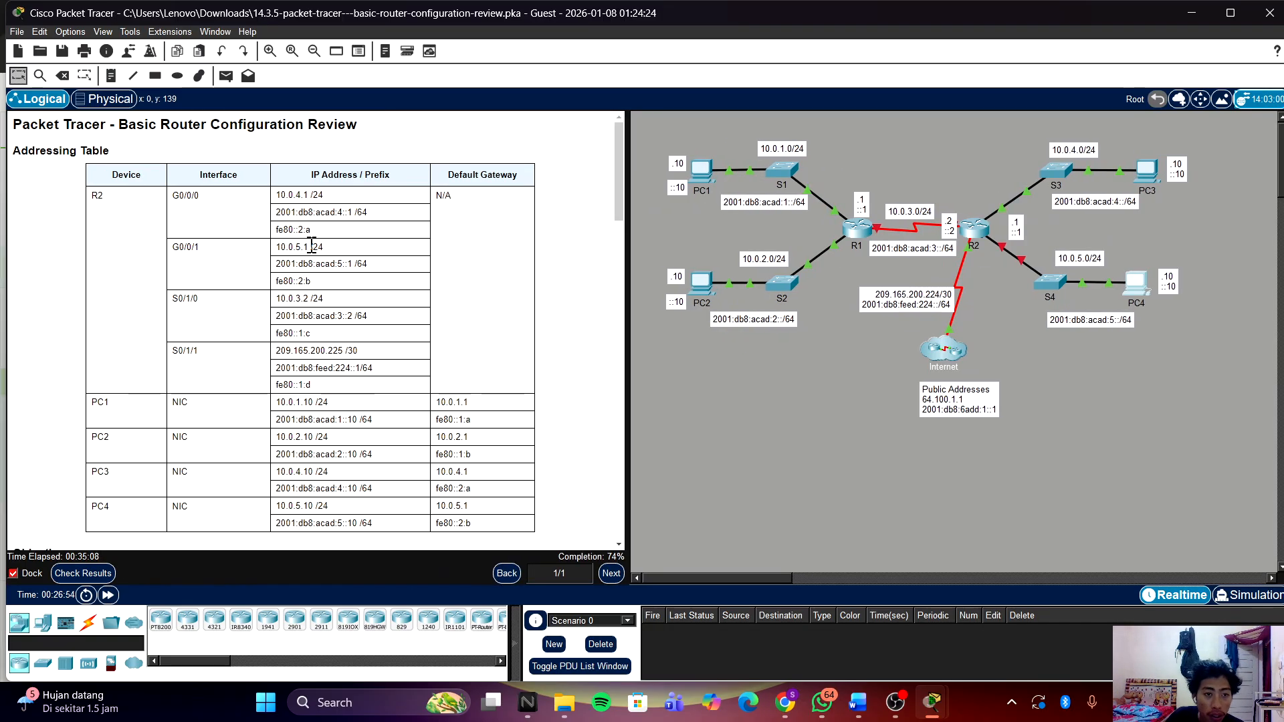
drag(308, 247, 254, 256)
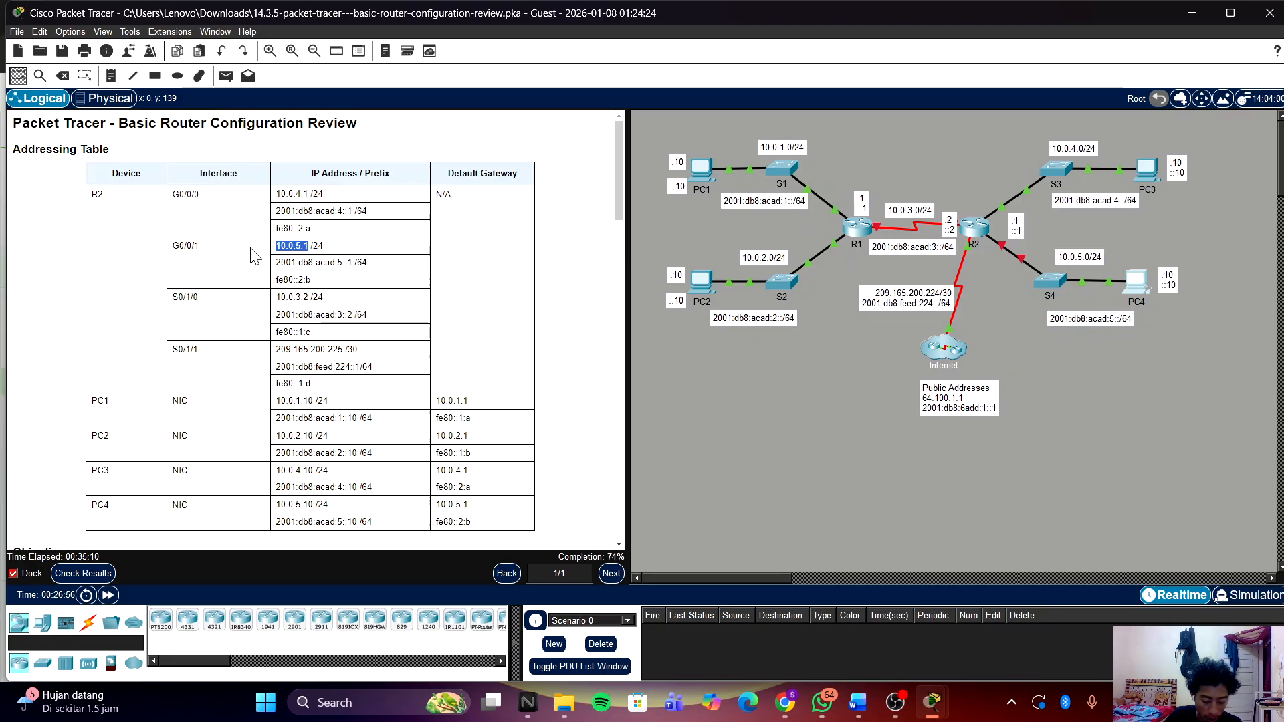
right_click(295, 245)
click(322, 253)
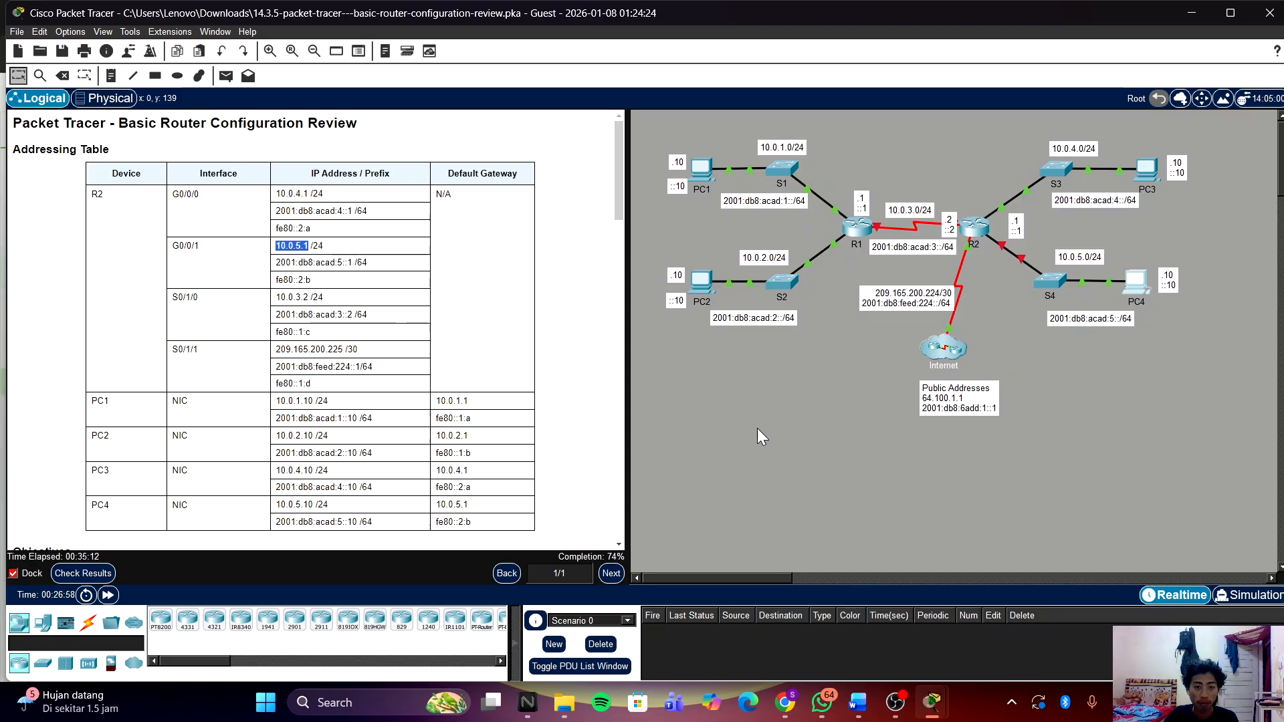
Step: Paste 10.0.5.1 at R2's g0/0/1 configuration prompt
mouse_move(931, 701)
click(990, 667)
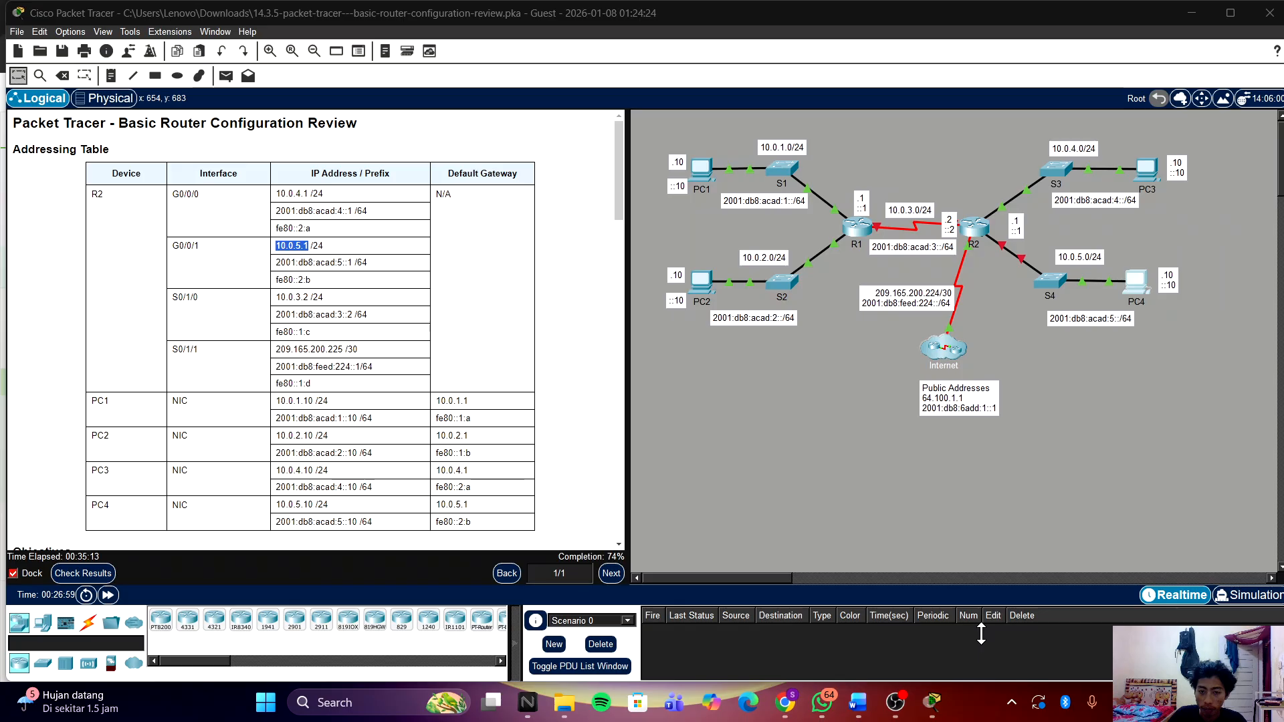
right_click(980, 550)
click(993, 573)
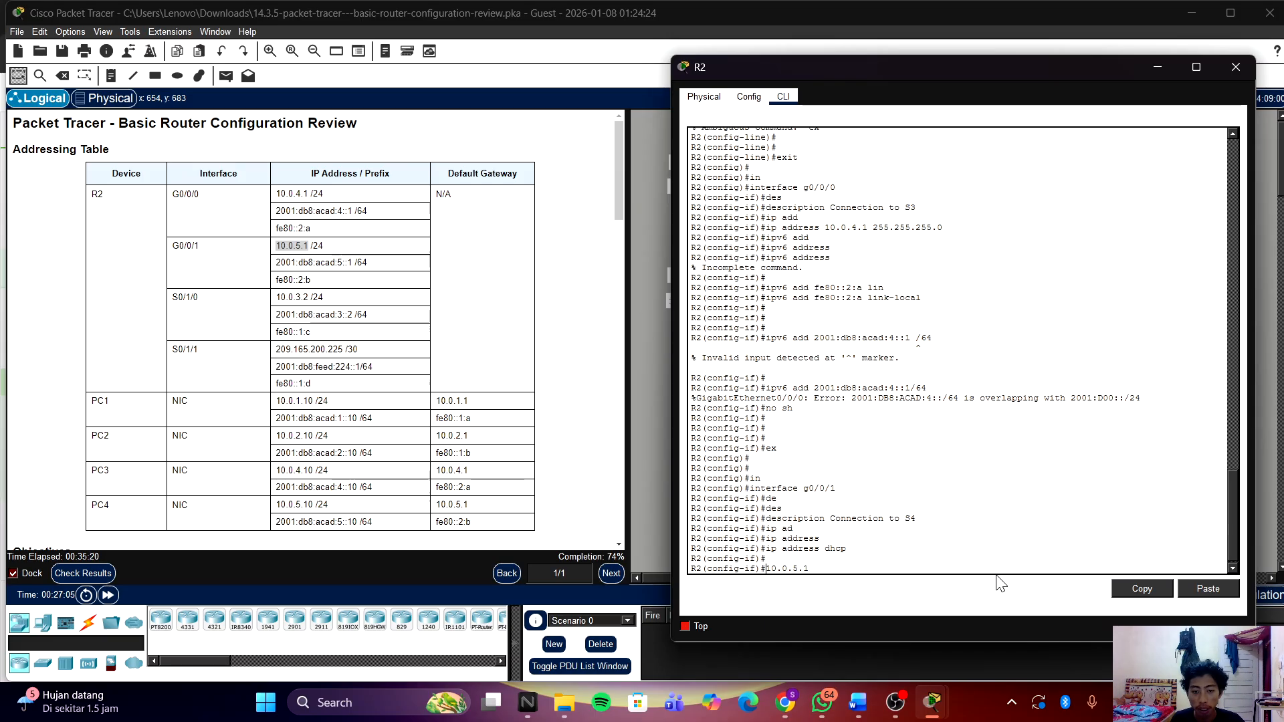
Step: Remove DHCP addressing from g0/0/1 with 'no ip address dhcp' and clear the line
key(Up)
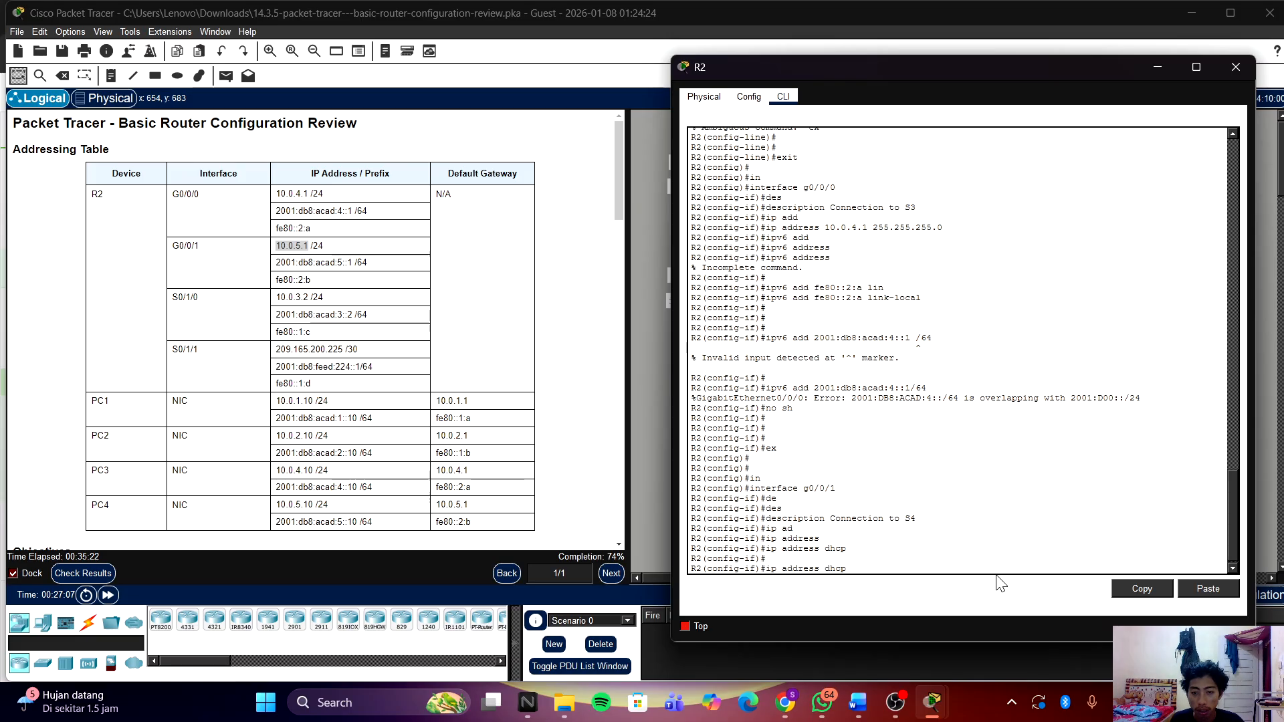
key(Left)
key(Left)
key(Left)
key(Left)
key(Left)
key(Left)
key(Left)
key(Left)
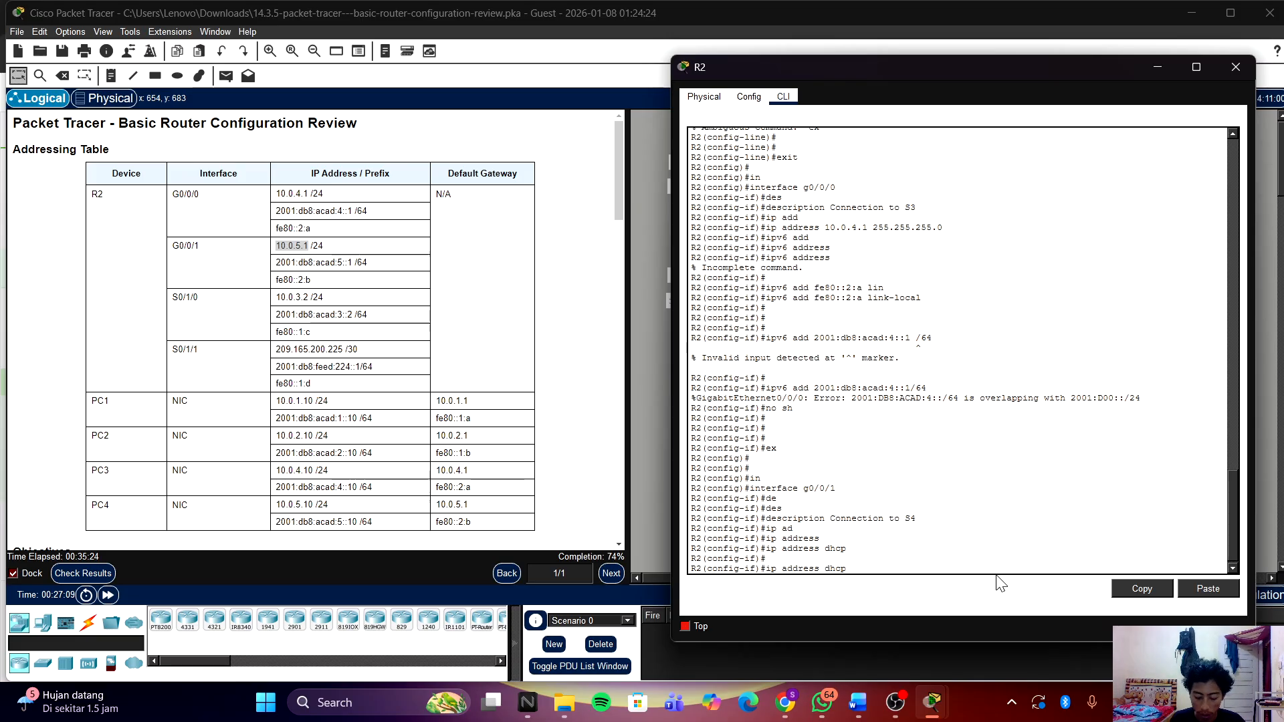
text(no)
key(Return)
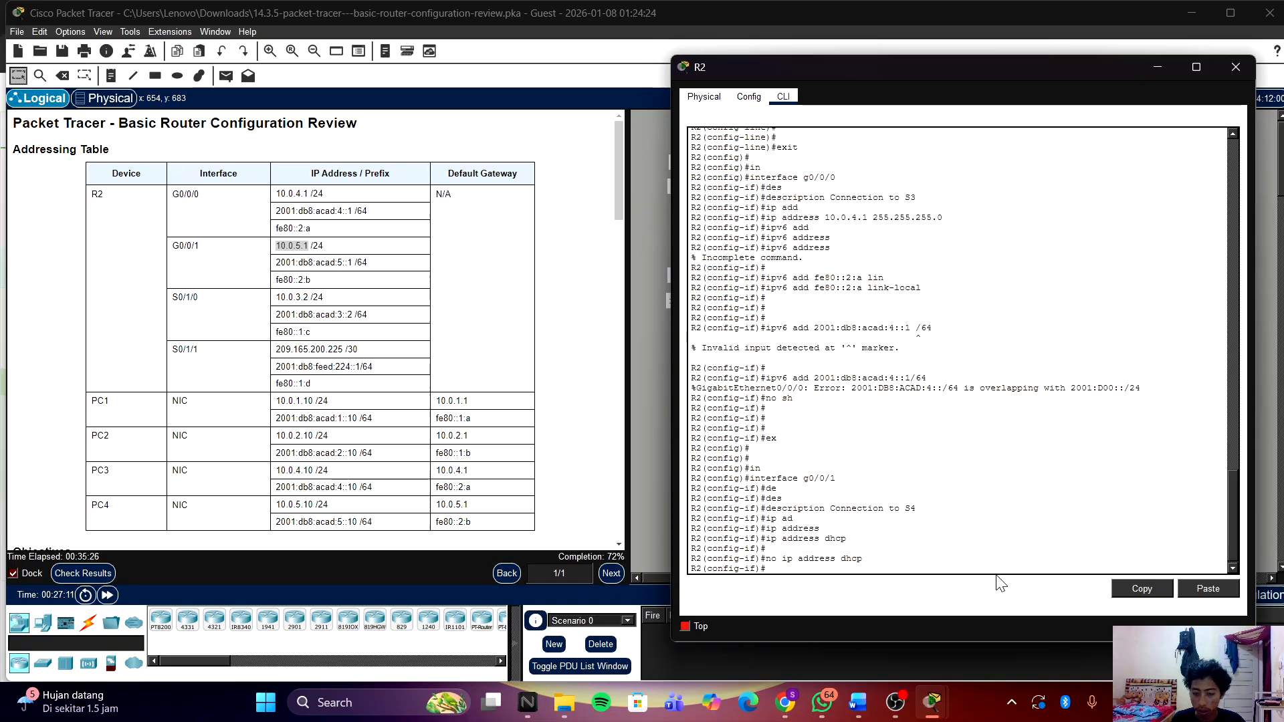
key(Up)
key(Return)
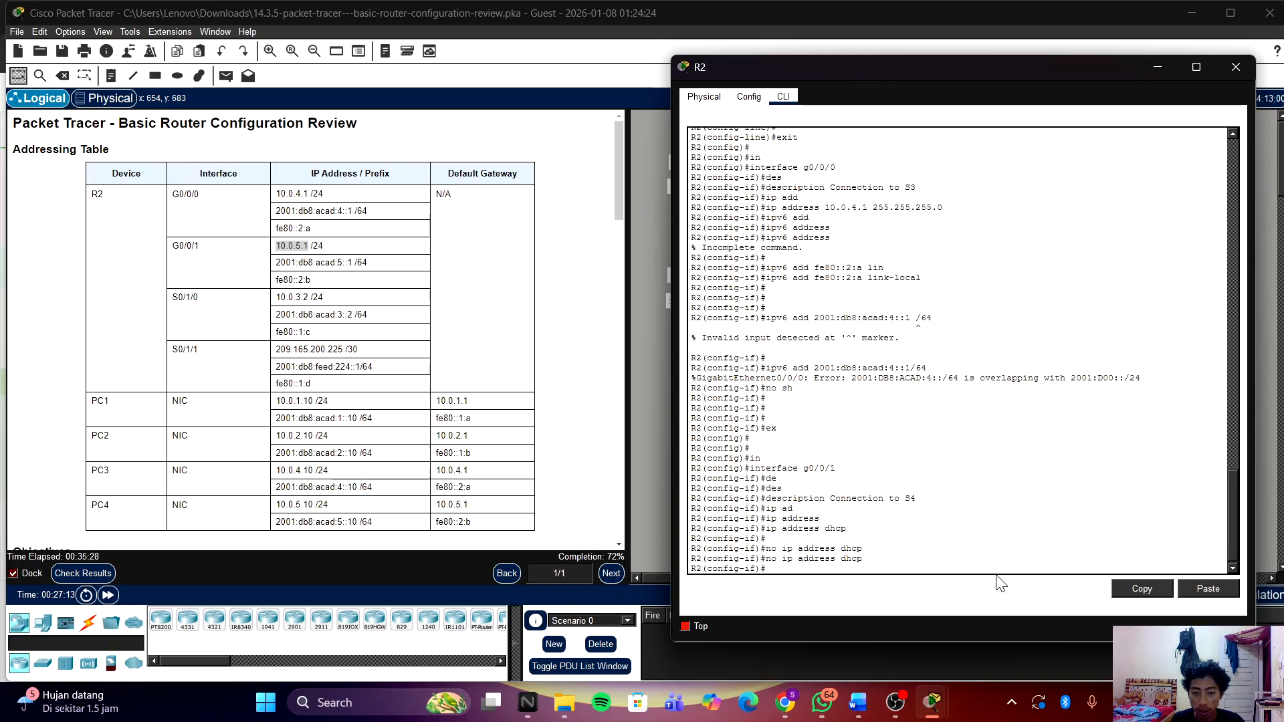
key(Up)
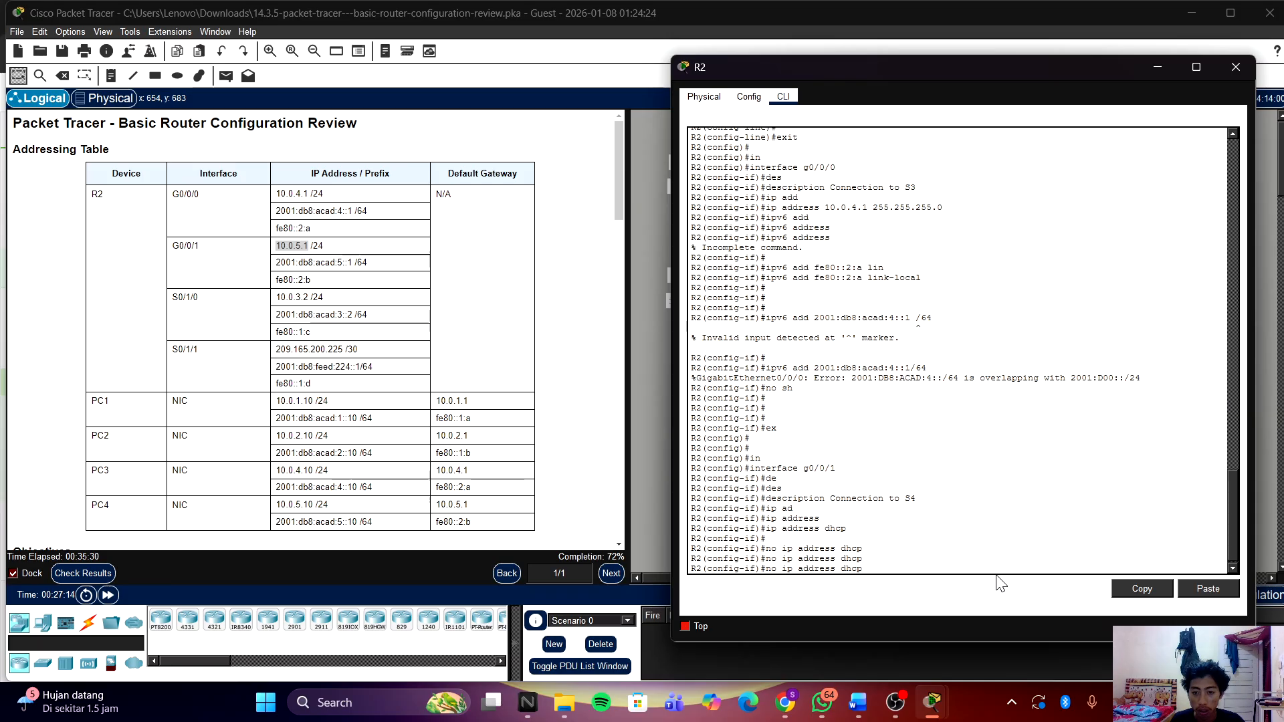
key(Up)
key(Up)
key(Up)
key(Up)
key(Down)
key(Down)
key(Down)
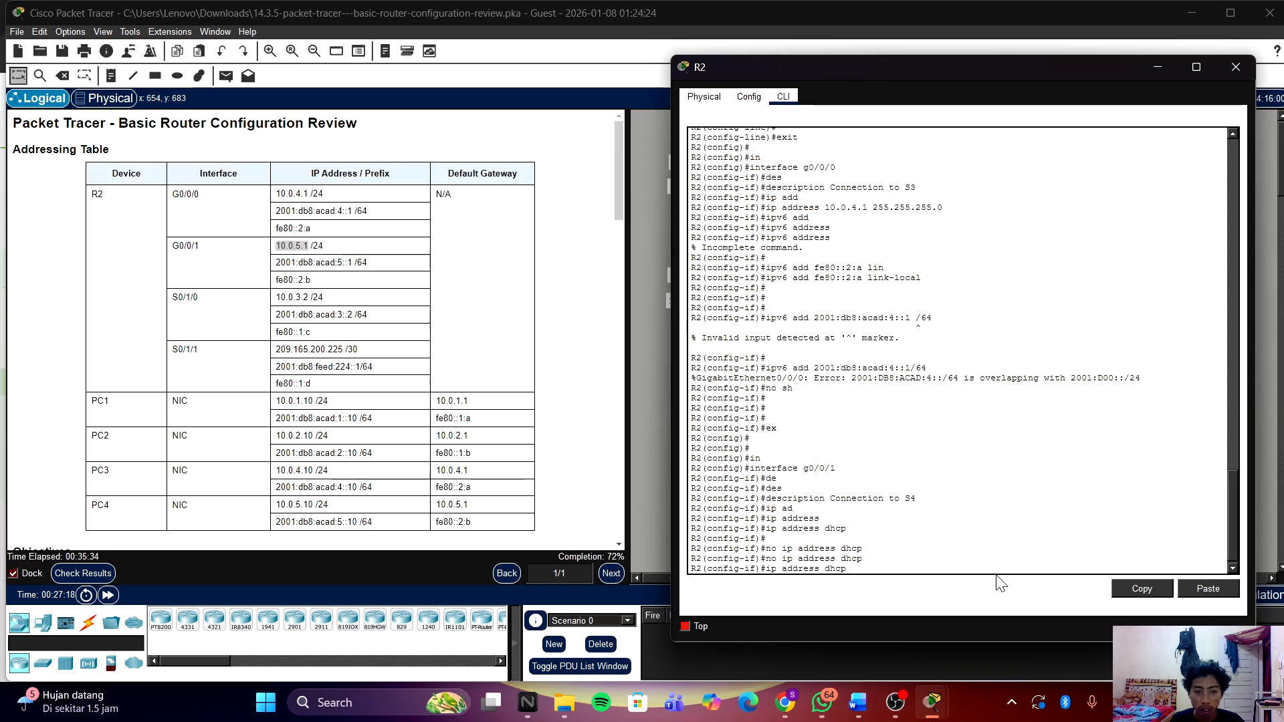
key(BackSpace)
key(BackSpace)
key(BackSpace)
key(BackSpace)
key(BackSpace)
key(BackSpace)
key(BackSpace)
key(BackSpace)
key(BackSpace)
key(BackSpace)
key(BackSpace)
key(BackSpace)
key(BackSpace)
key(BackSpace)
key(BackSpace)
Step: Assign g0/0/1 IPv4 address 10.0.5.1 255.255.255.0, then return to the addressing table
right_click(1014, 550)
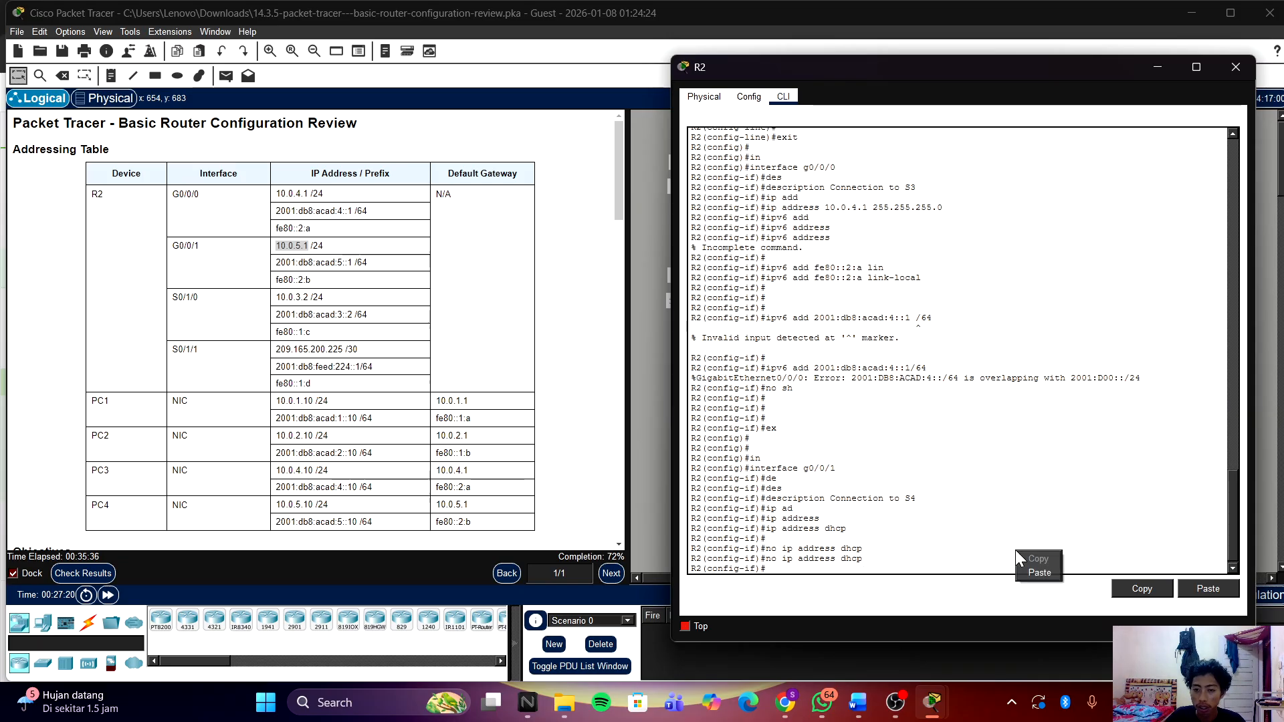
click(1036, 574)
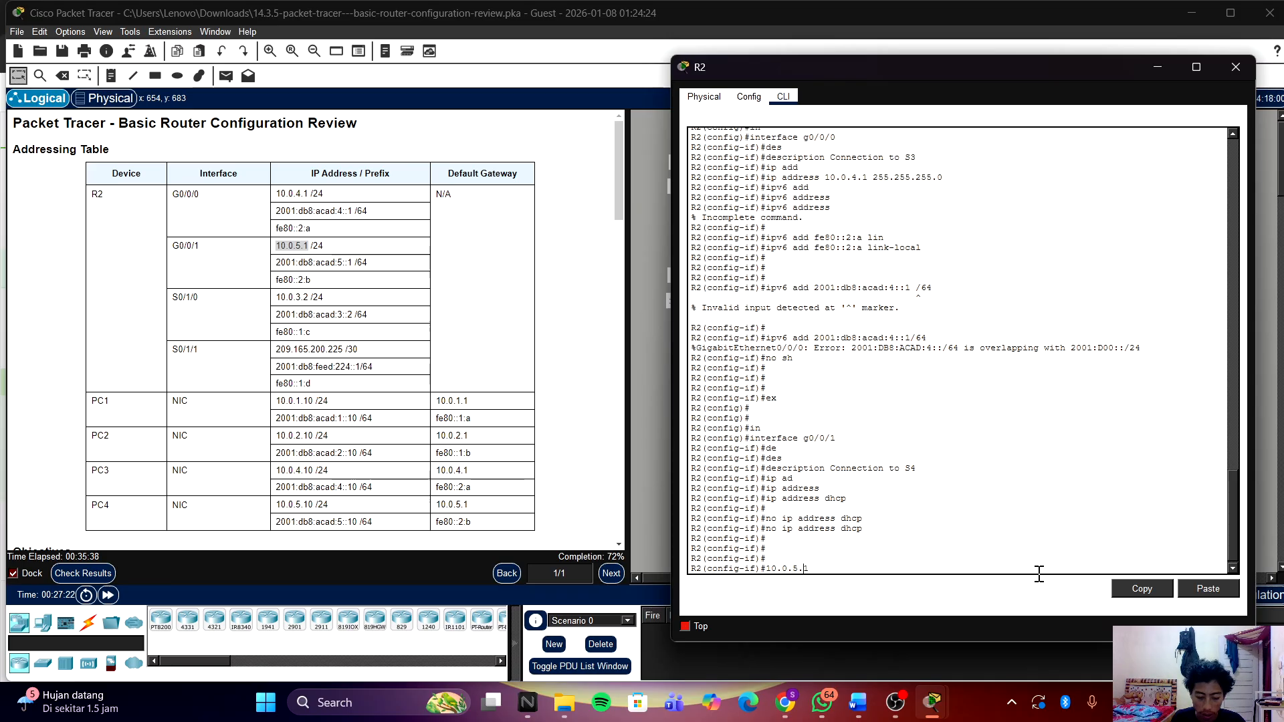
text(ip add 10.0.5.1 2)
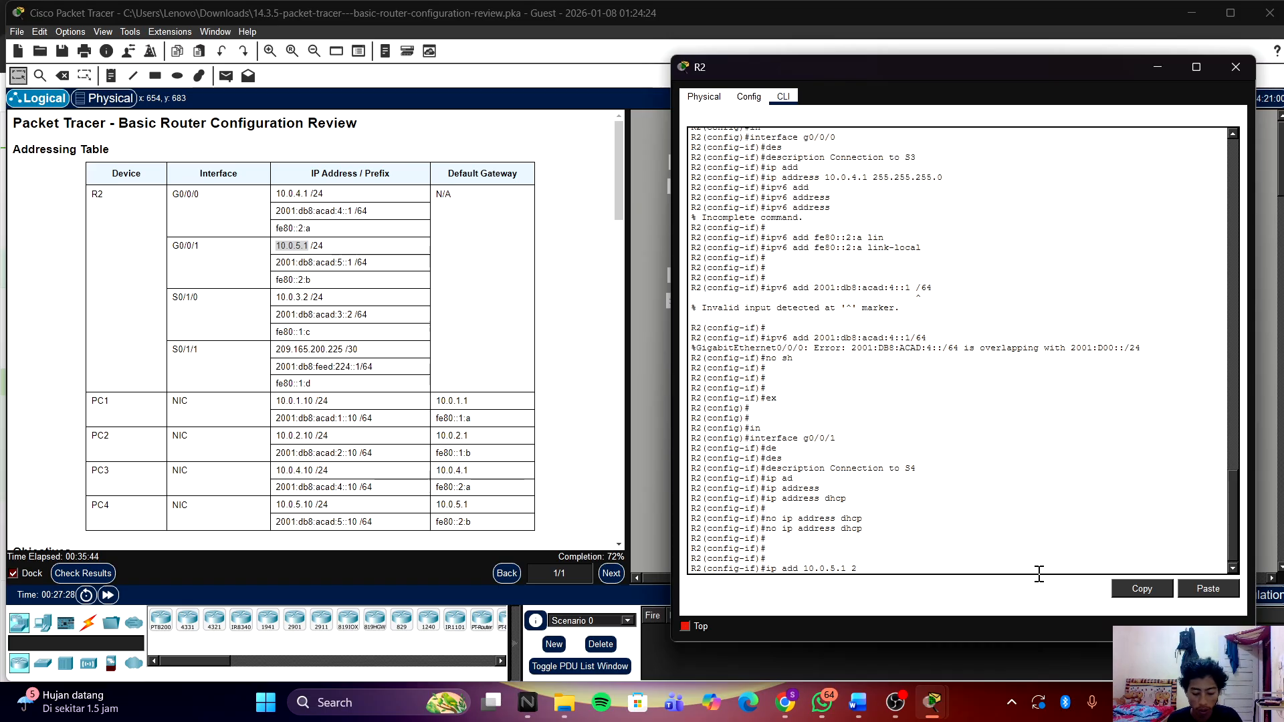
text(55.255.255.0)
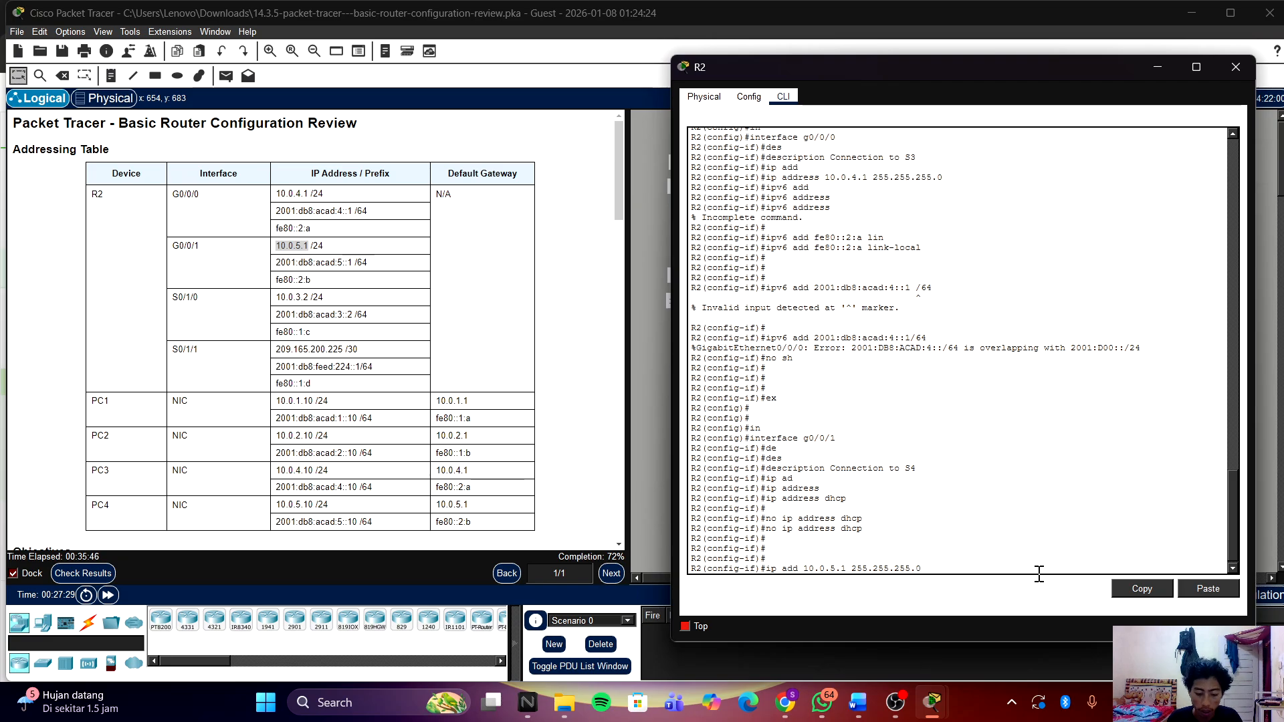
key(Return)
text(i)
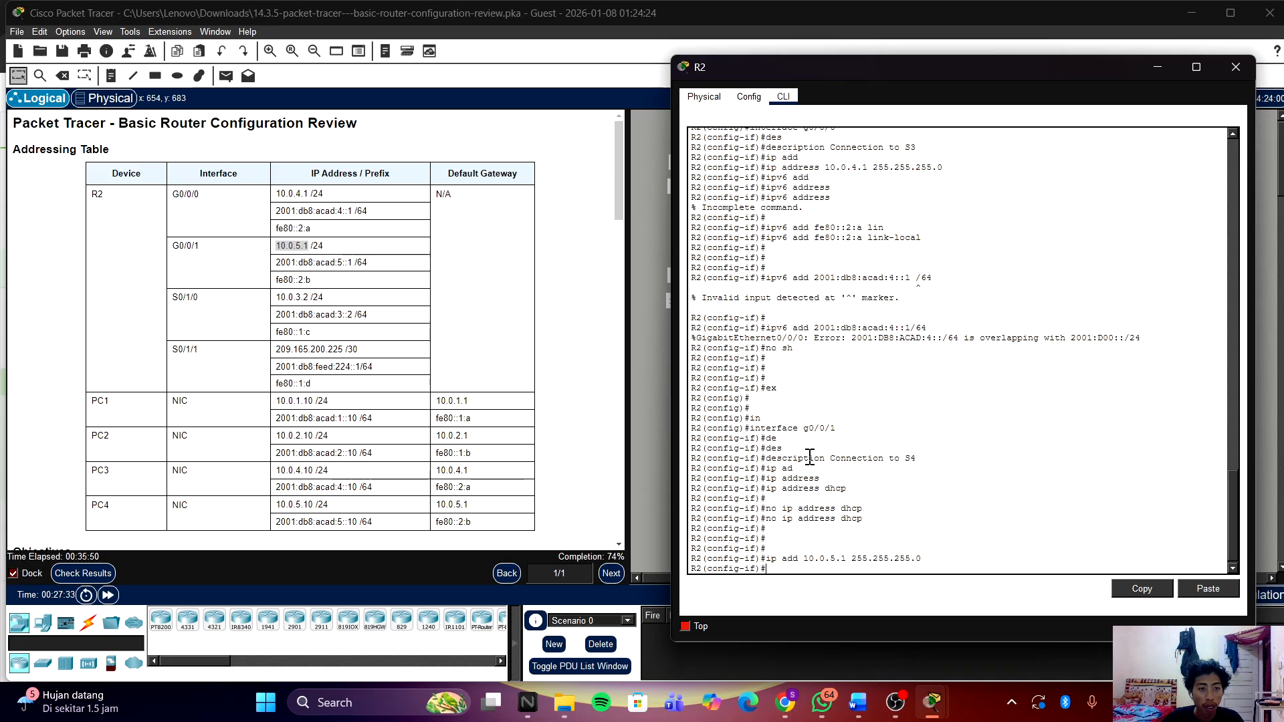
click(379, 269)
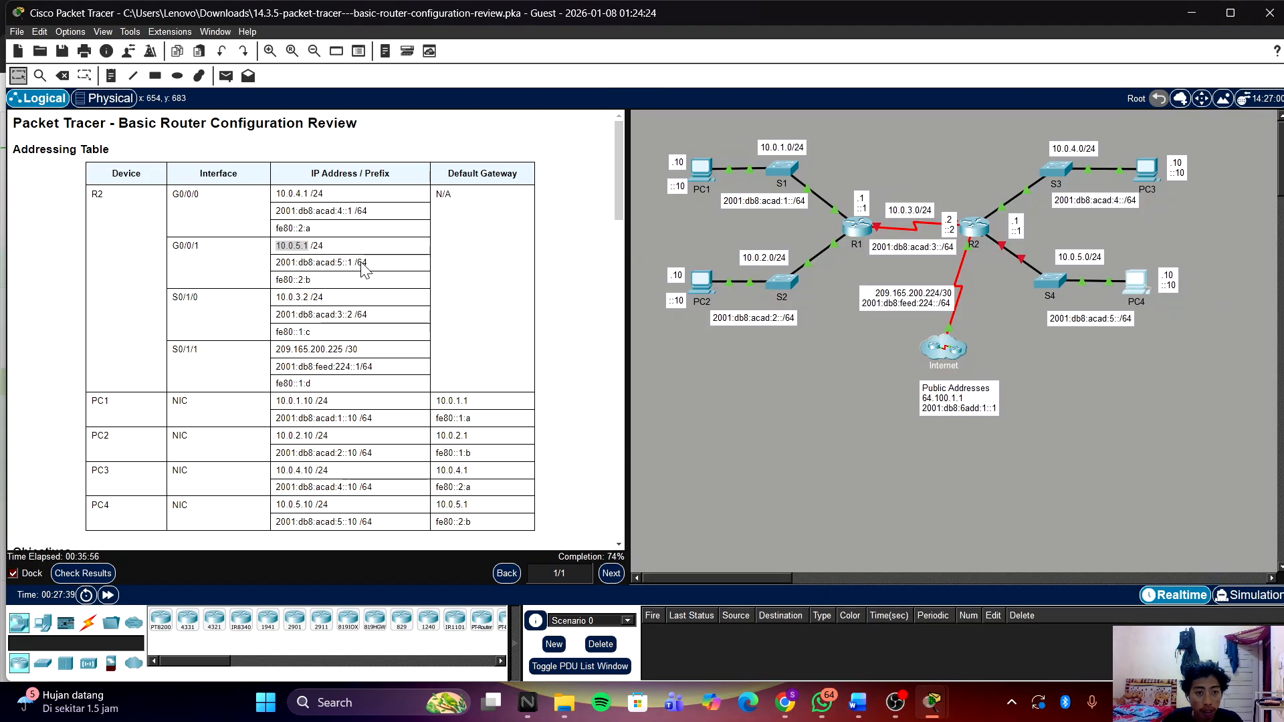
Step: Copy G0/0/1's IPv6 address from the addressing table and paste it into R2's CLI
drag(378, 263, 259, 270)
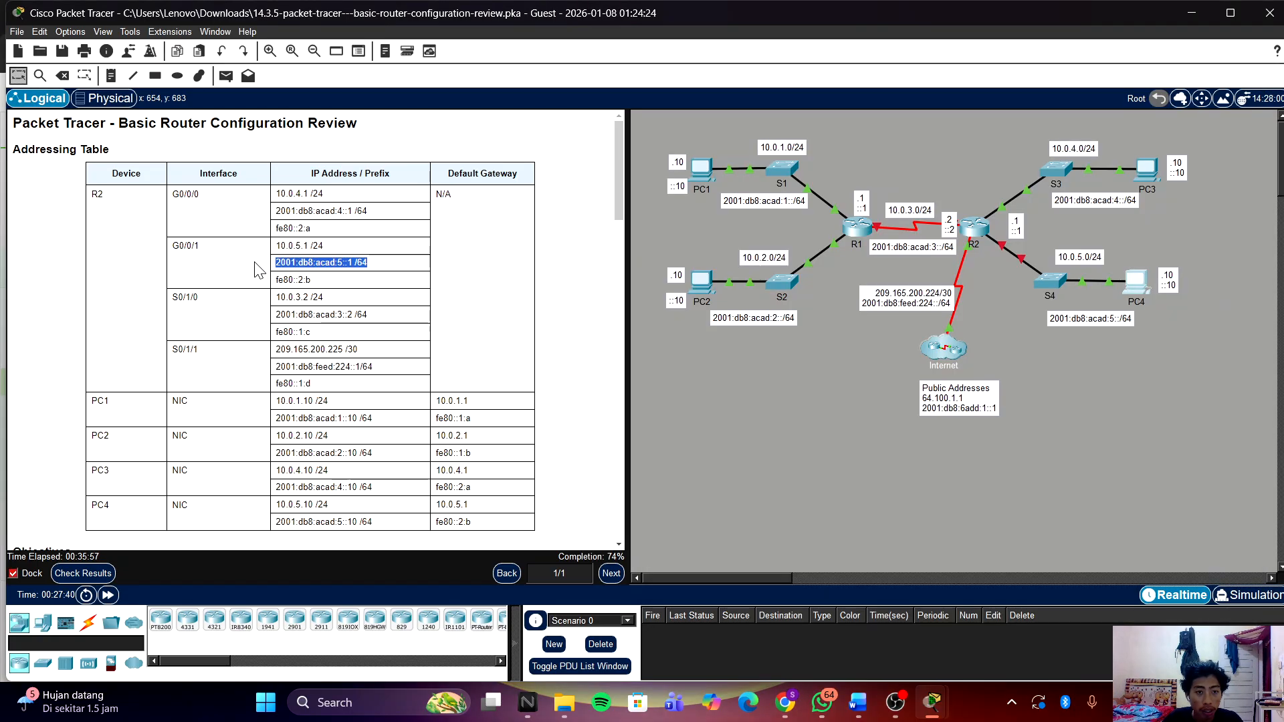
right_click(297, 260)
click(321, 265)
mouse_move(944, 684)
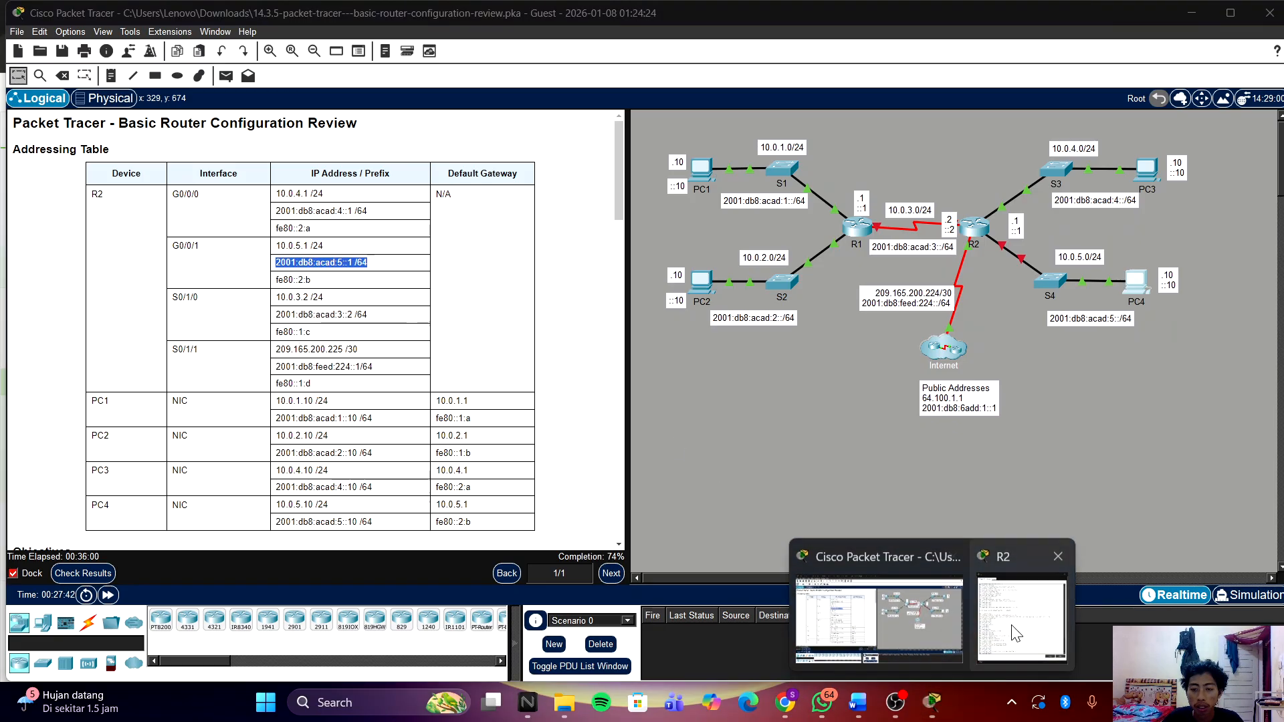
click(997, 608)
right_click(997, 542)
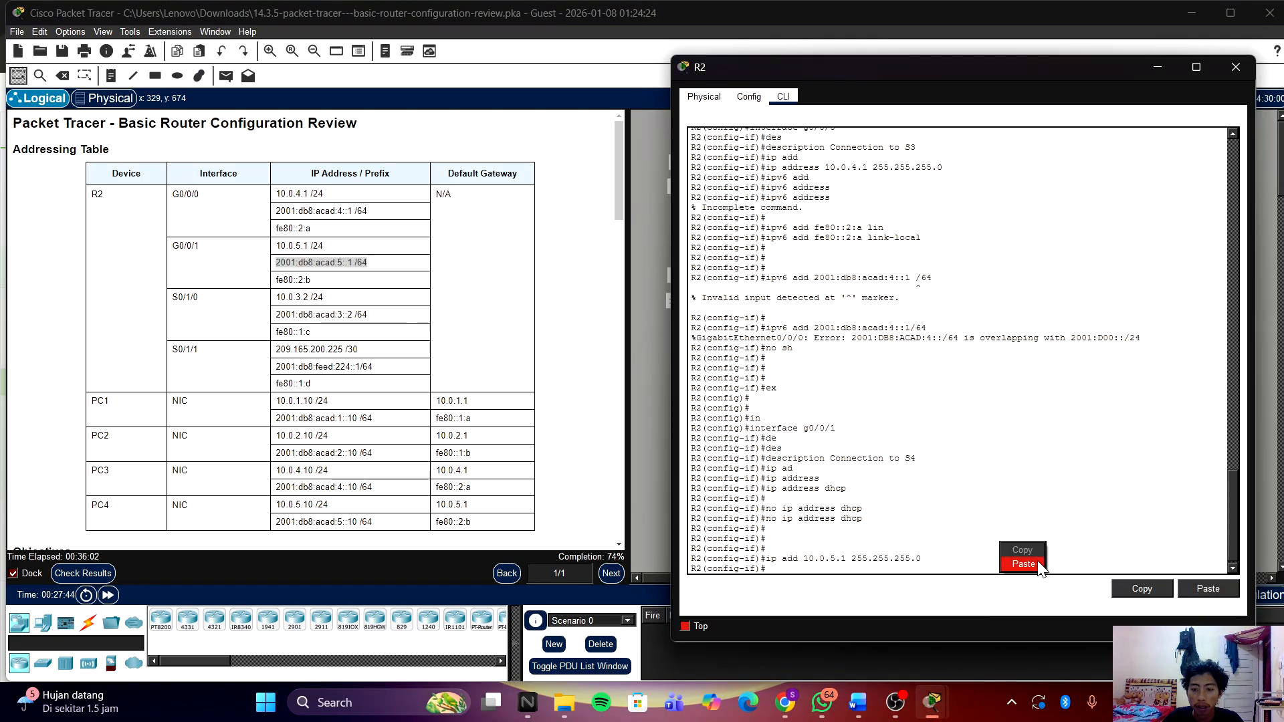
click(1037, 560)
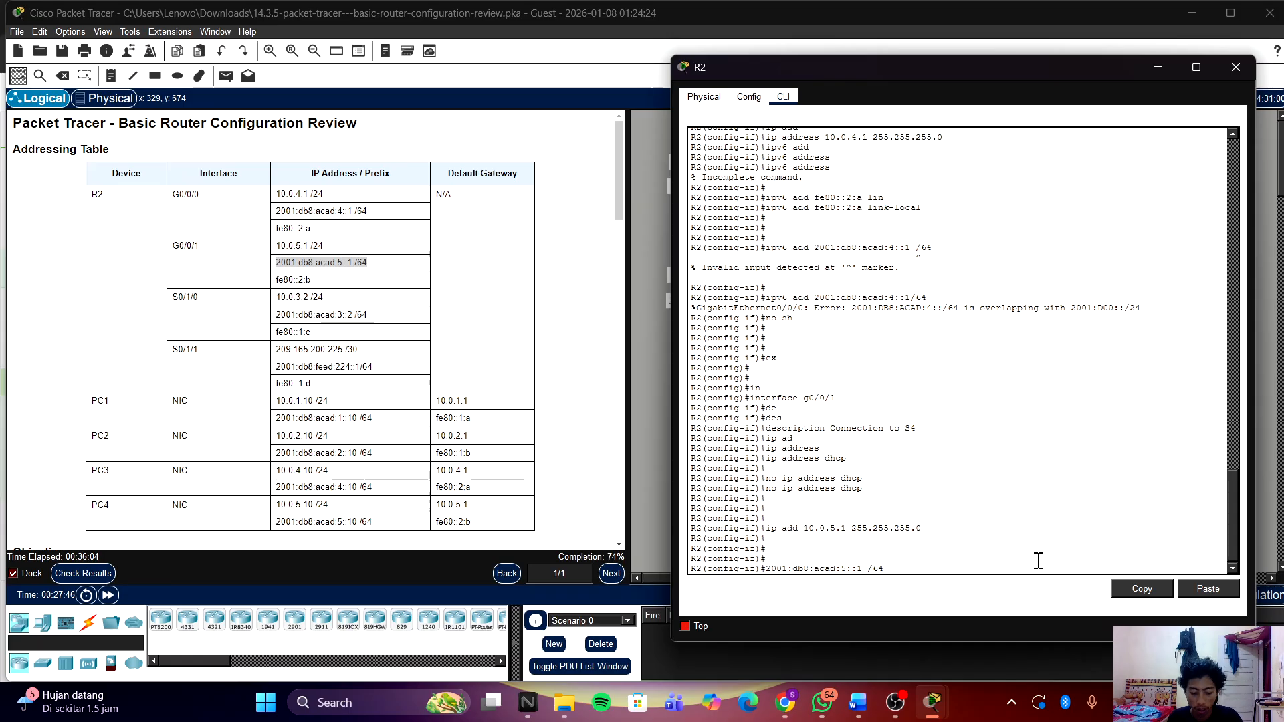
Step: Enter 'ipv6 add 2001:db8:acad:5::1/64', which is rejected as overlapping G0/0/0, then hide the CLI
key(Home)
text(ipv6)
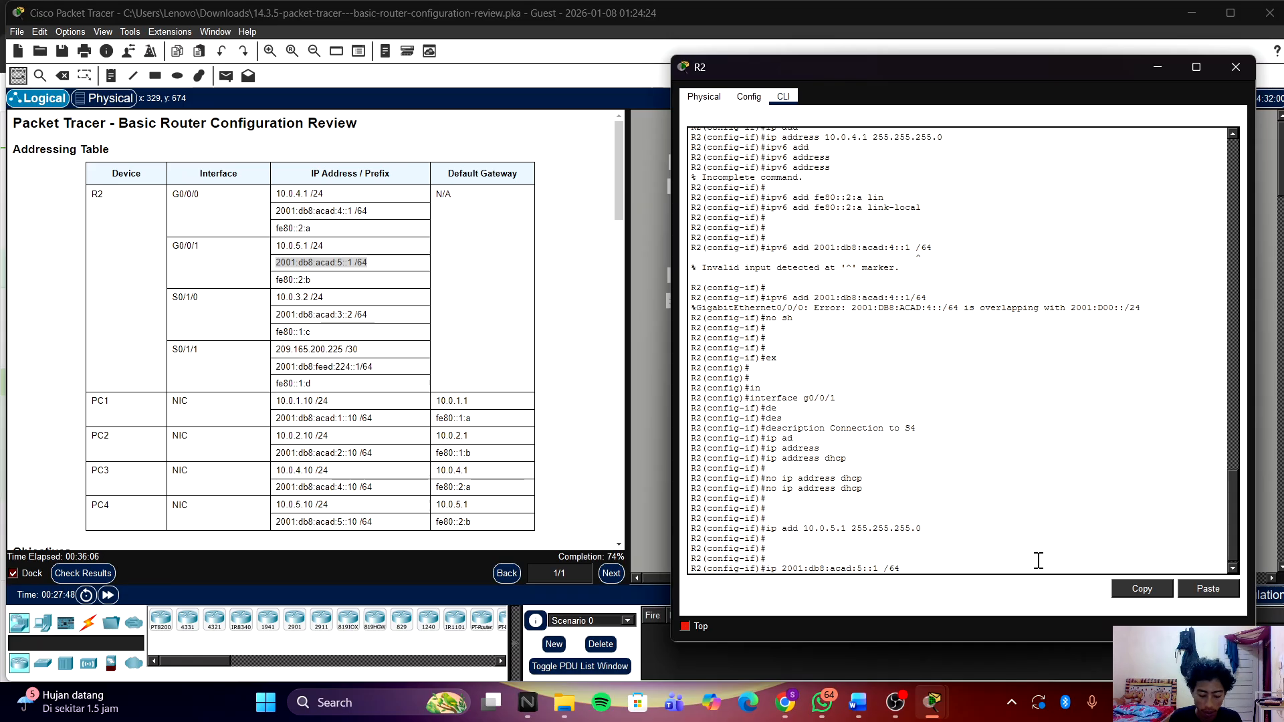
text( add)
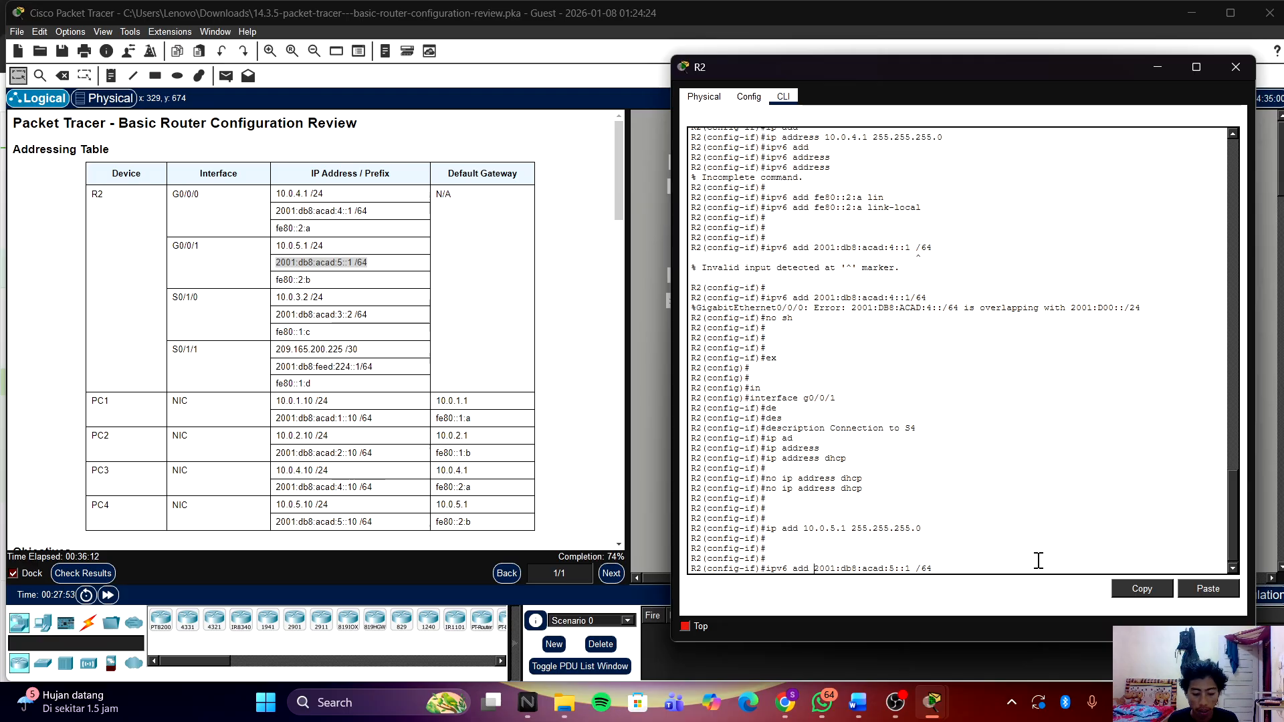
key(Return)
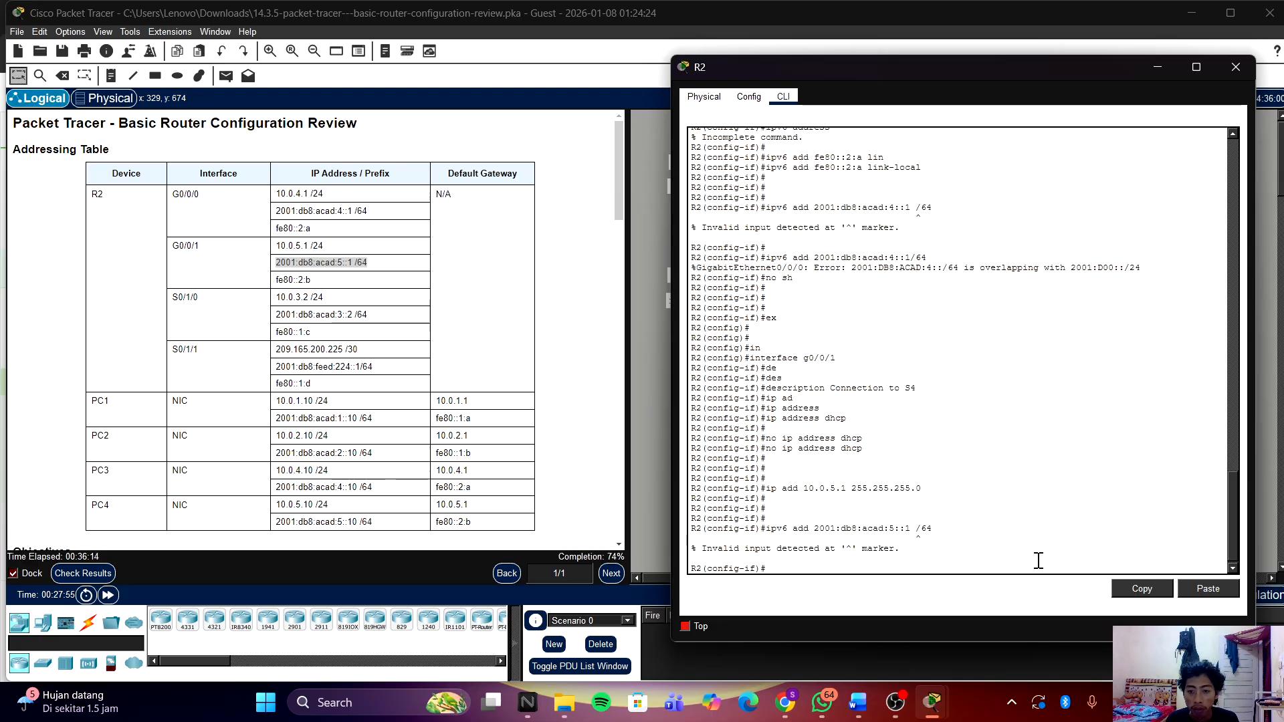
key(Up)
key(Left)
key(Left)
key(Left)
key(BackSpace)
key(Return)
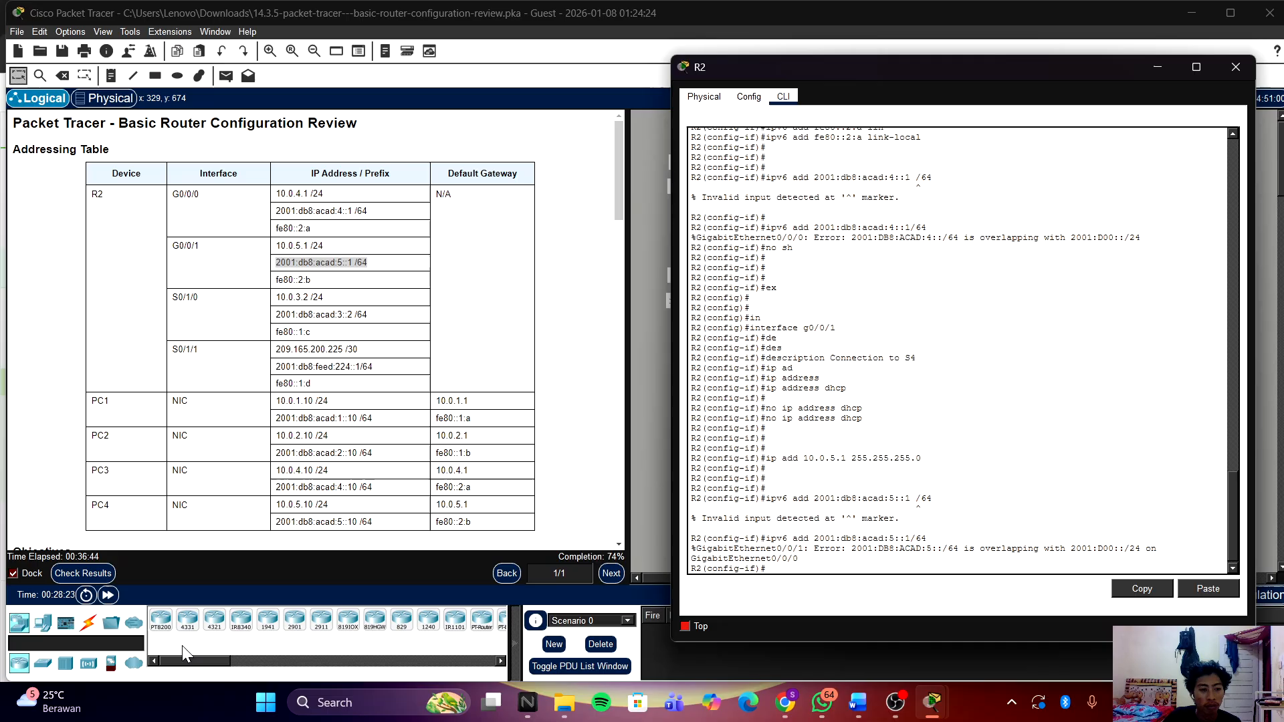
click(93, 576)
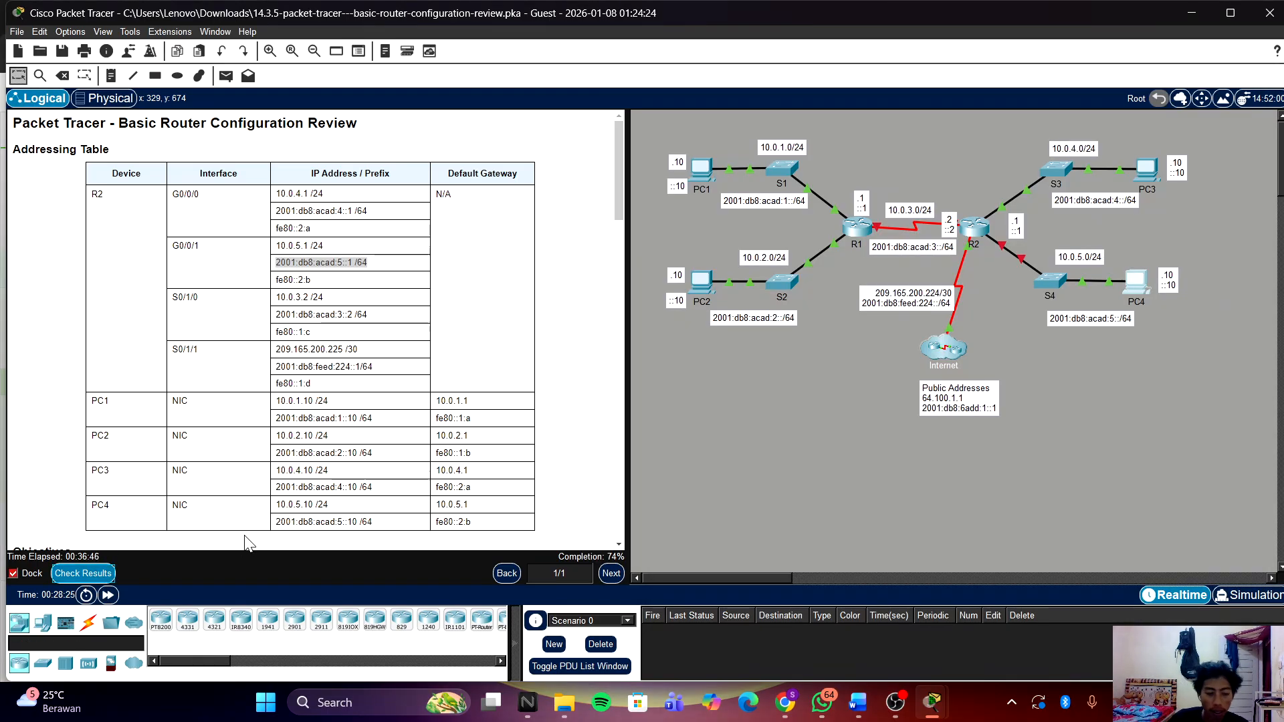
click(83, 573)
Step: Review R2's assessment items: G0/0/1 IPv6 and port status plus all Serial0/1/0 items Incorrect
click(170, 111)
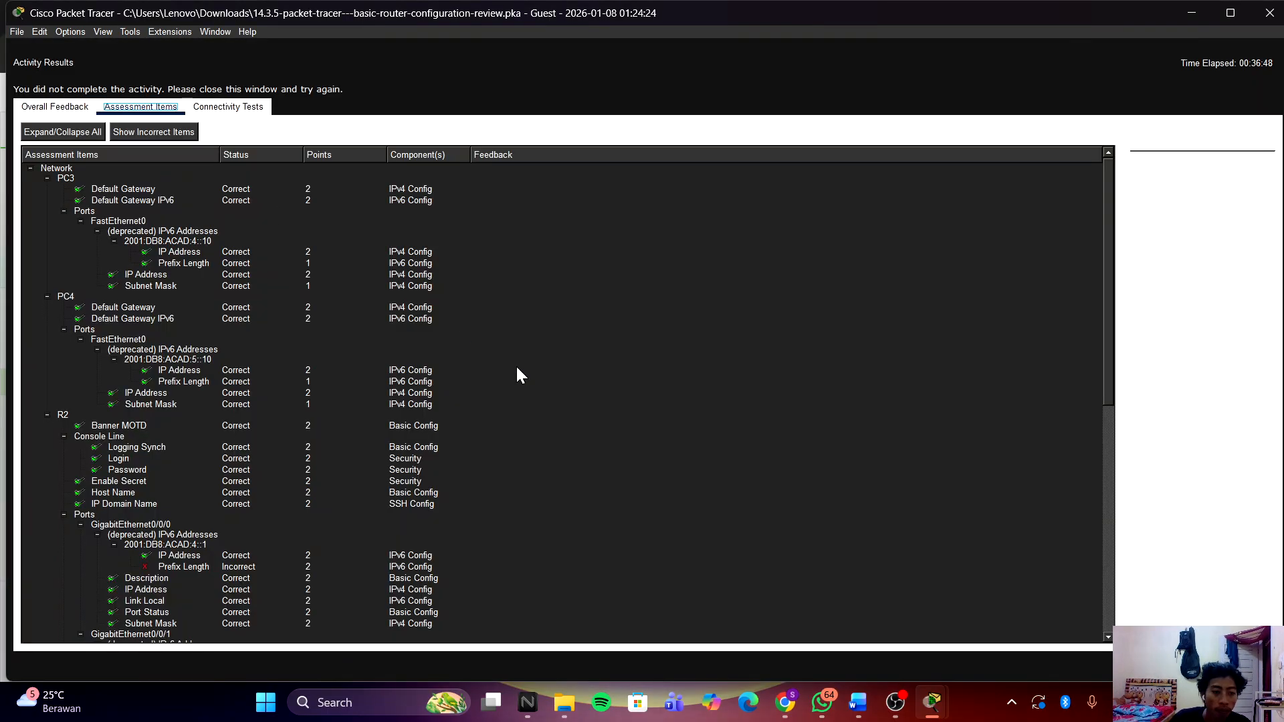
scroll(518, 369, down, 5)
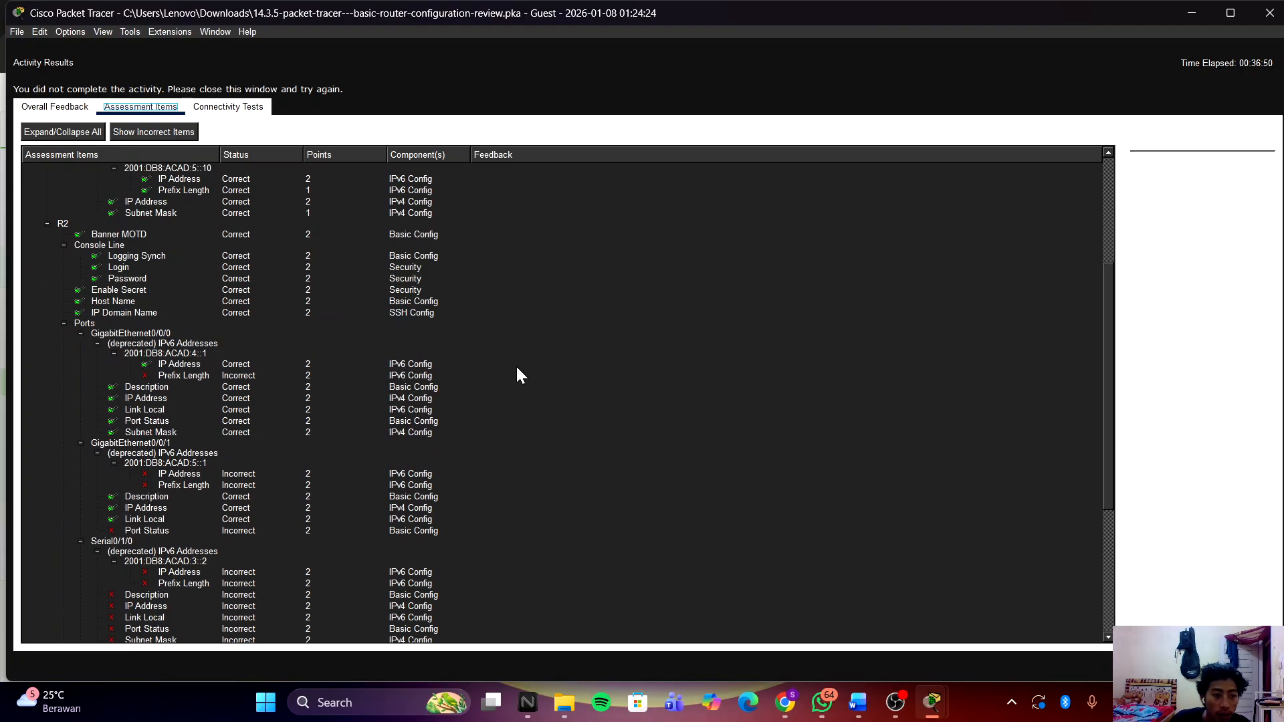
scroll(518, 369, up, 5)
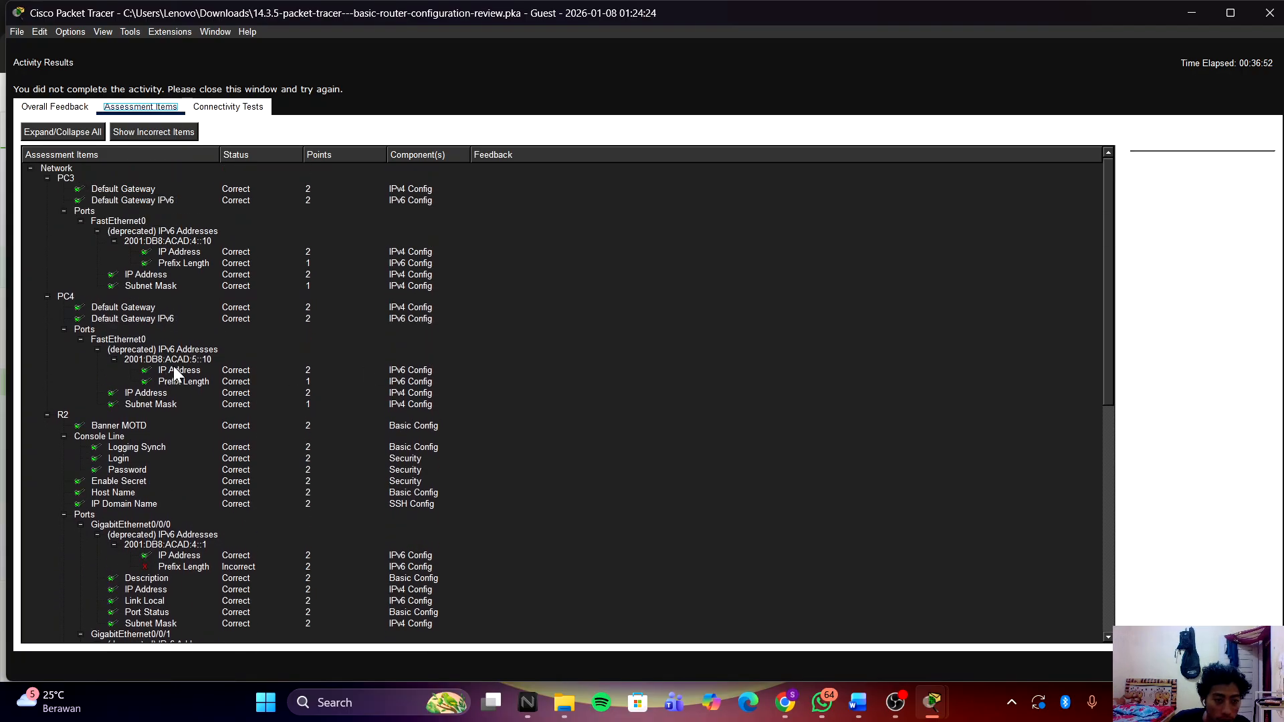
scroll(190, 370, down, 10)
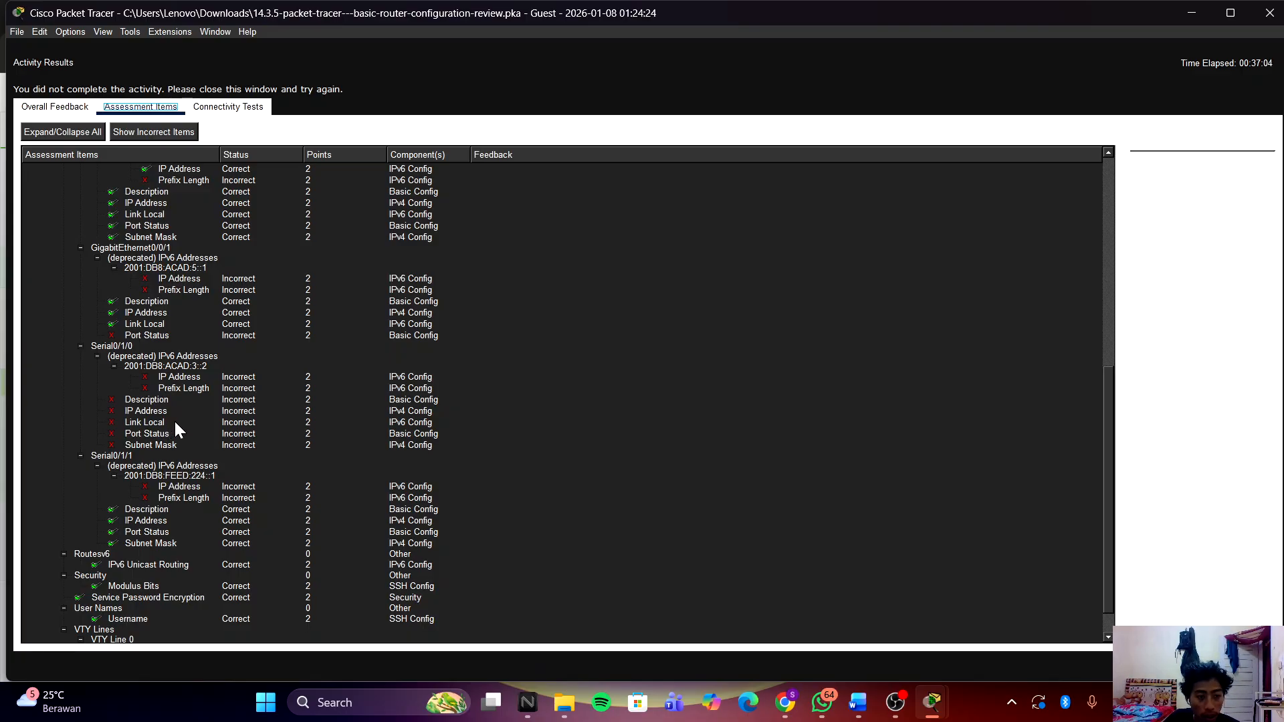
Step: Leave G0/0/1 and enter interface configuration for R2's Serial0/1/0
mouse_move(932, 702)
click(1023, 616)
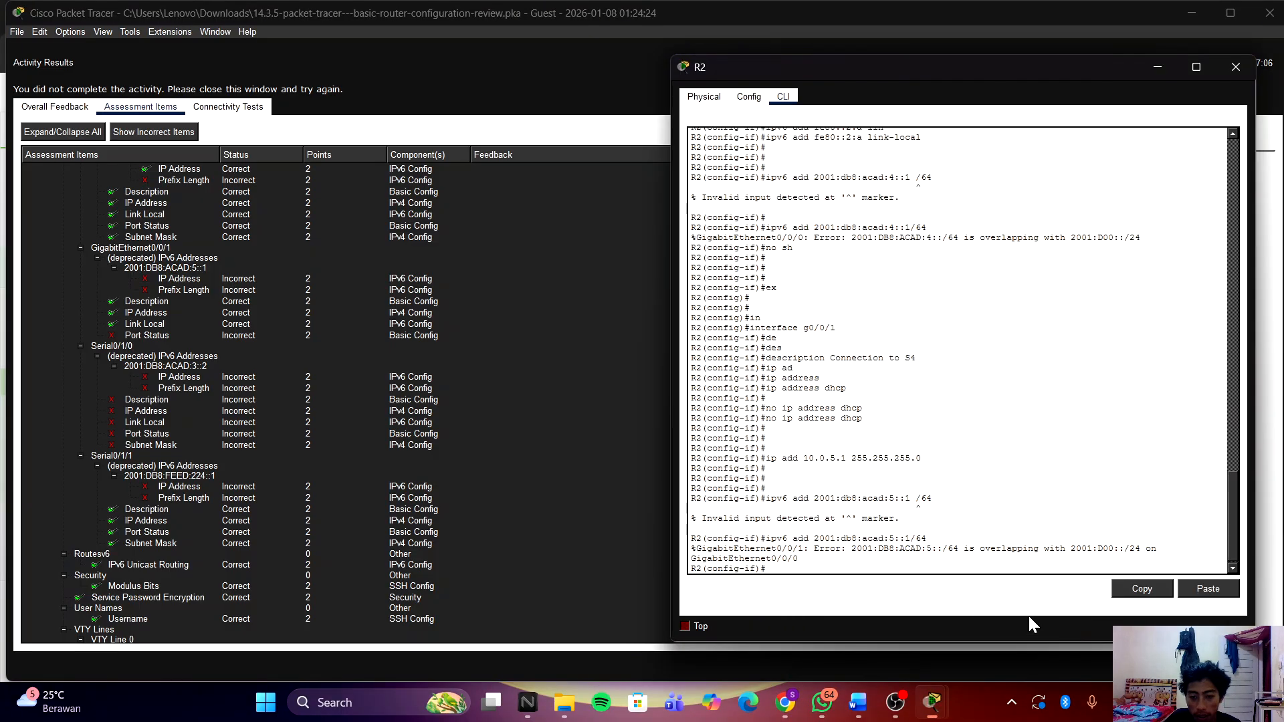
key(Return)
key(Return)
key(Return)
key(Return)
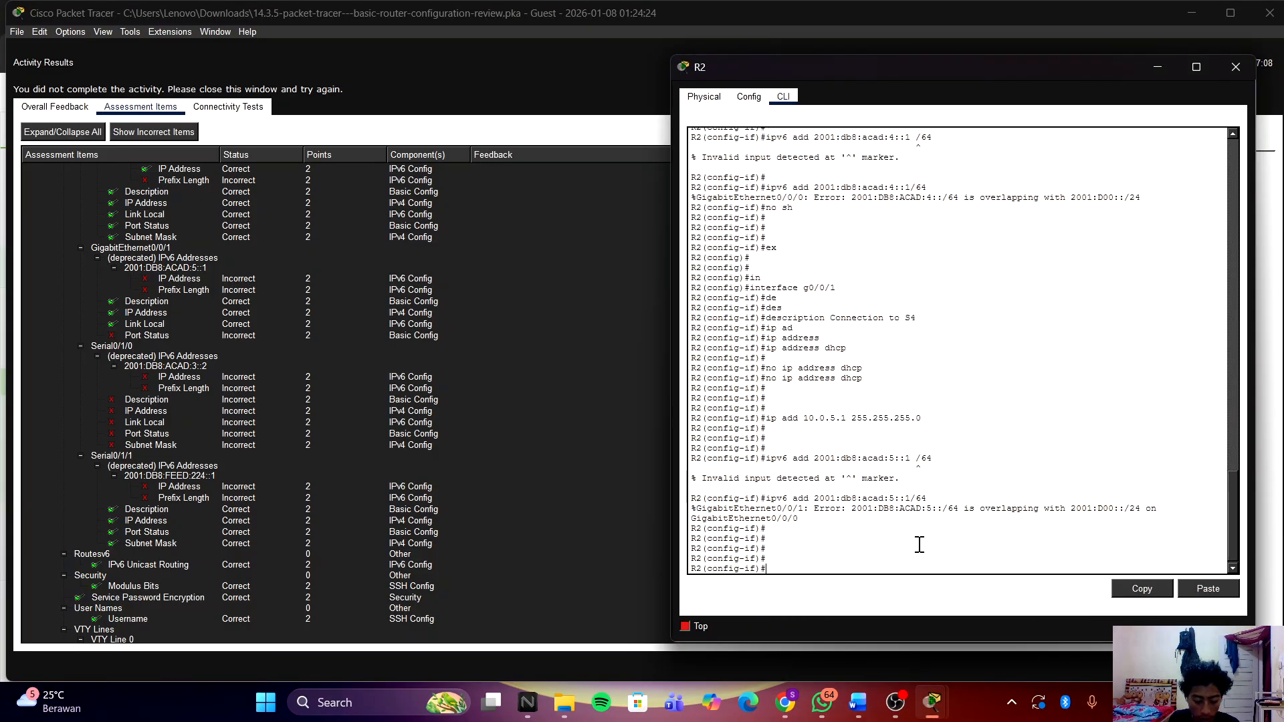
text(ex)
key(Return)
key(Return)
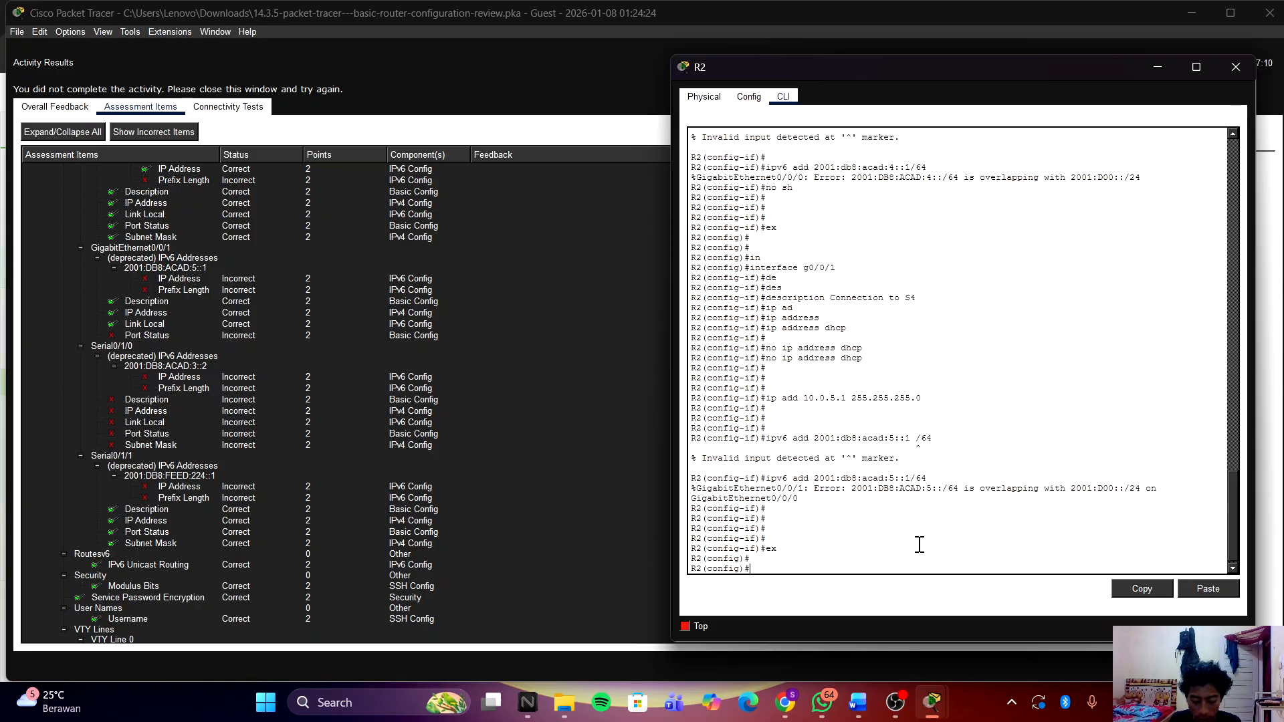
text(in)
key(Tab)
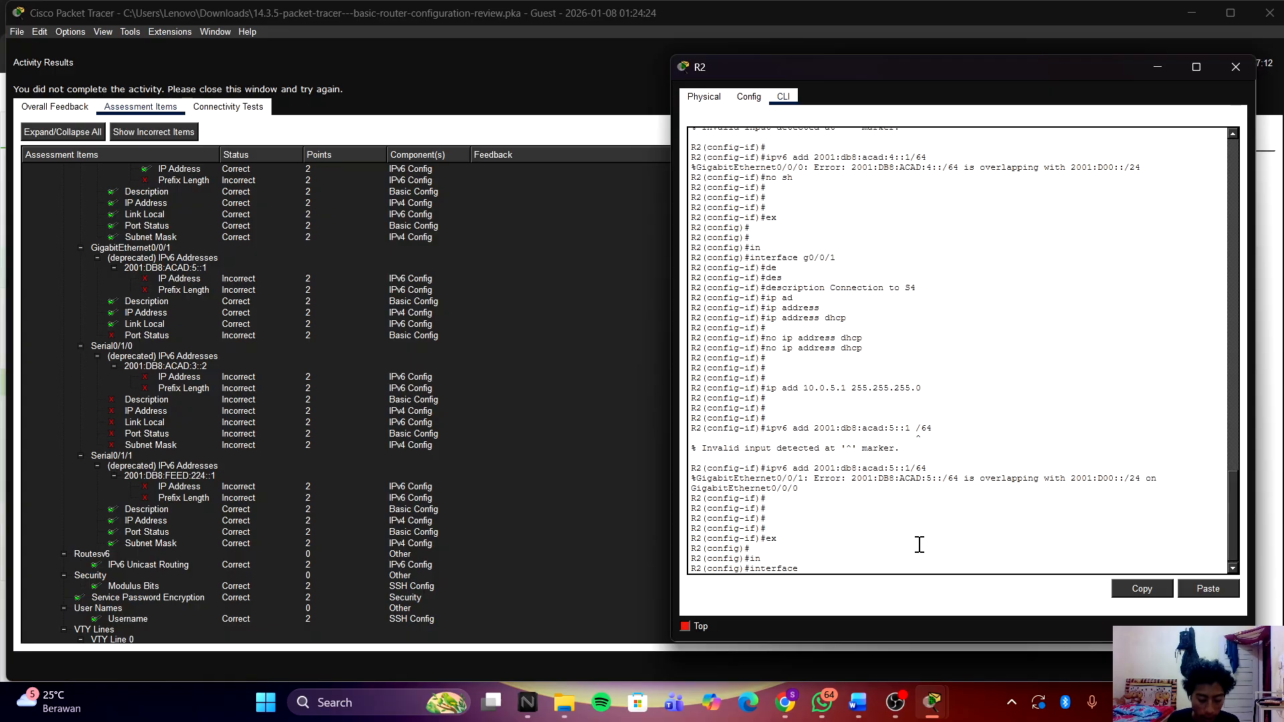
text(s)
key(Tab)
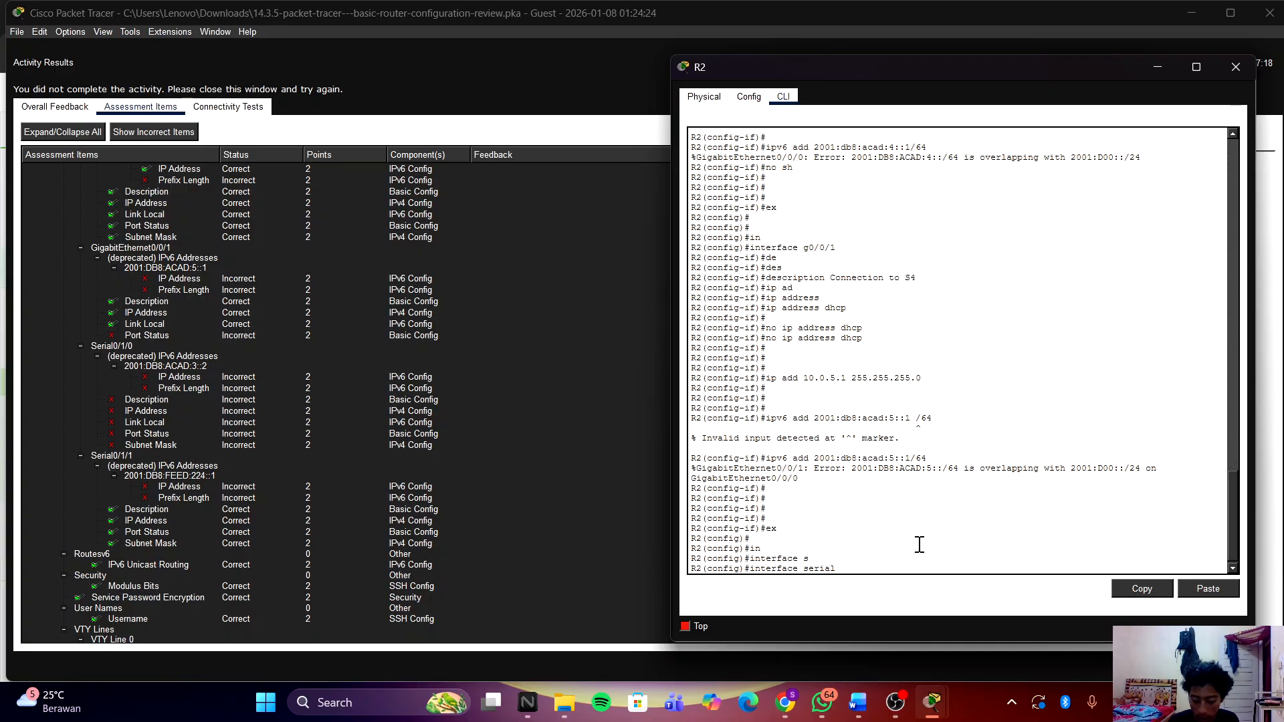
text(0/1/9)
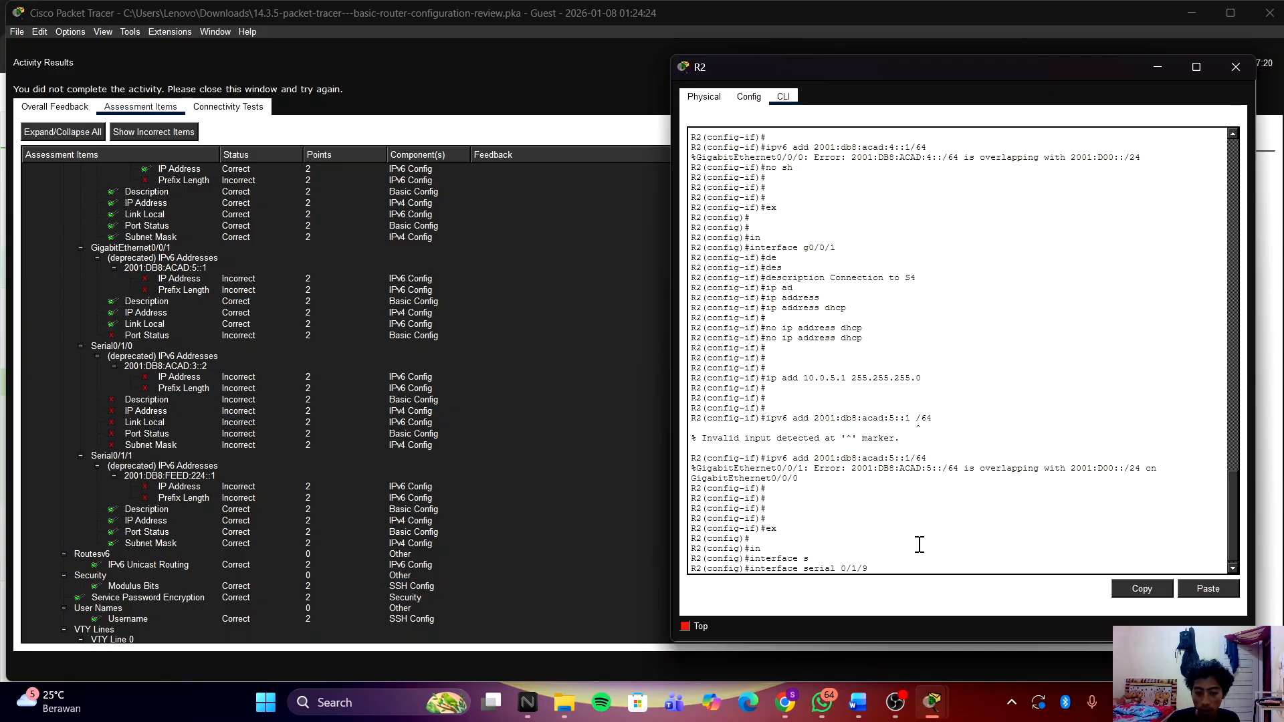
key(BackSpace)
text(0)
key(Return)
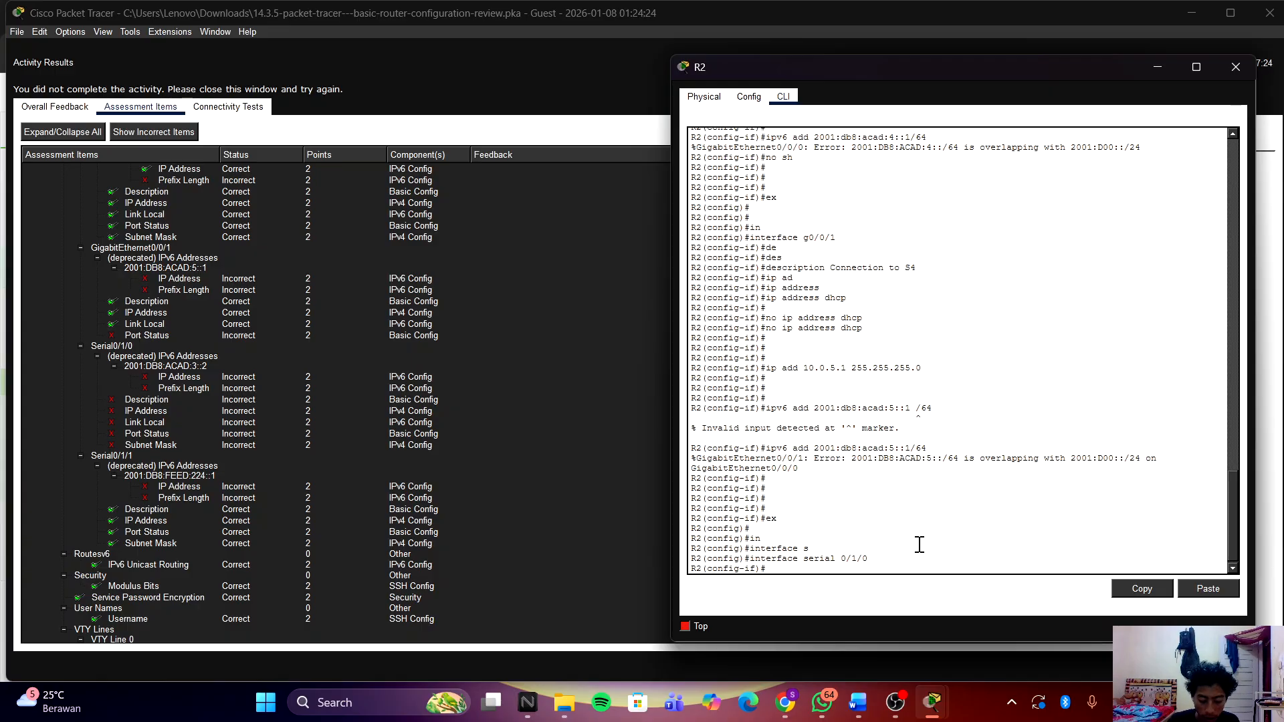
Step: Give Serial0/1/0 the description 'Link to R1'
text(des)
key(Tab)
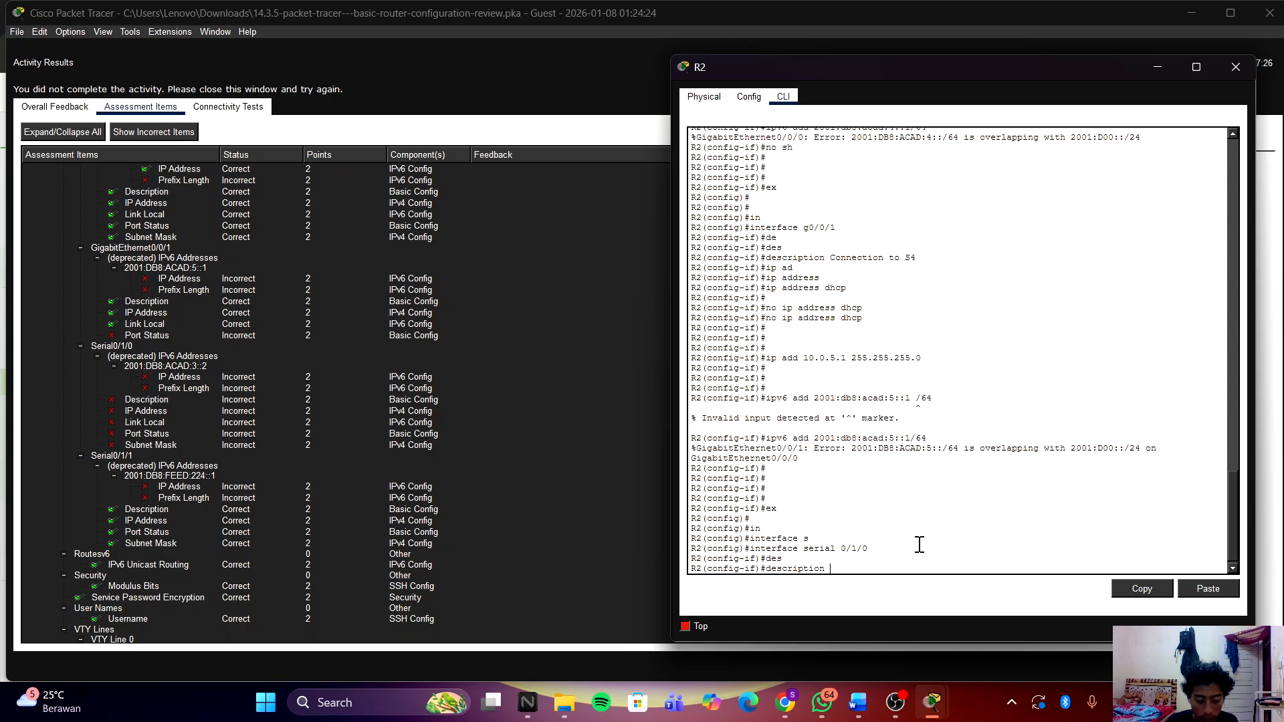
text(Link t)
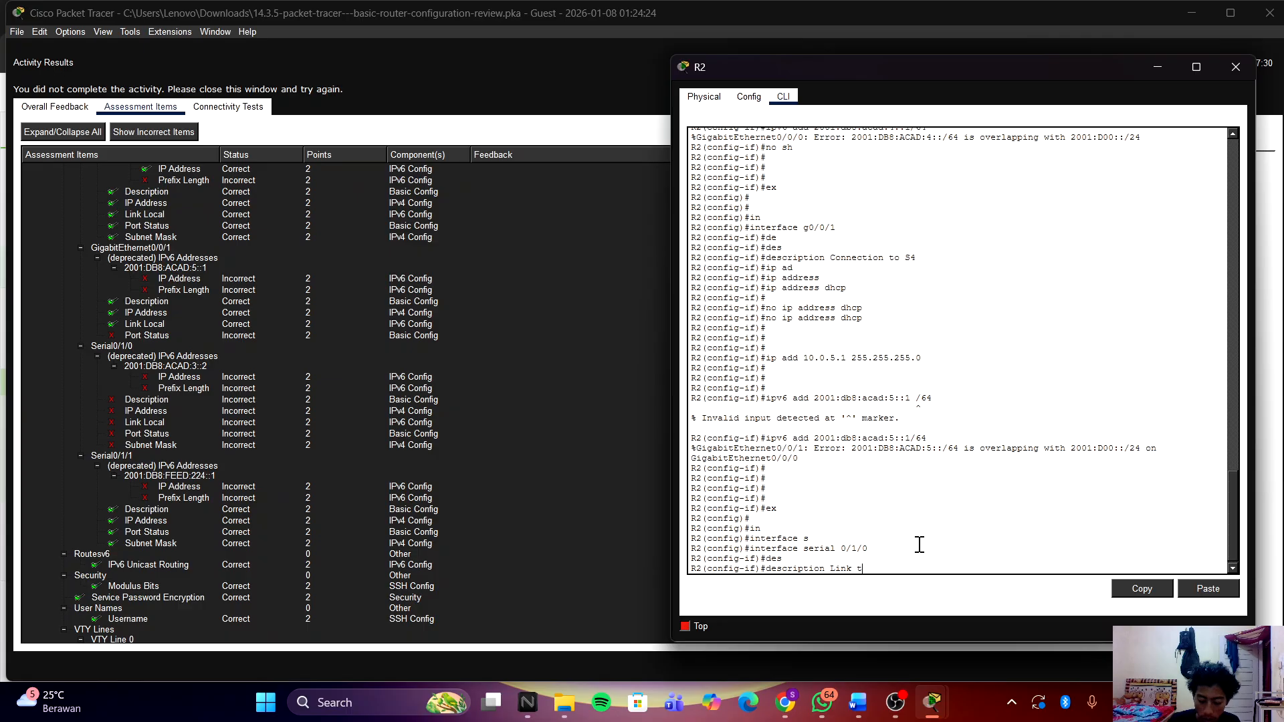
text(o R1)
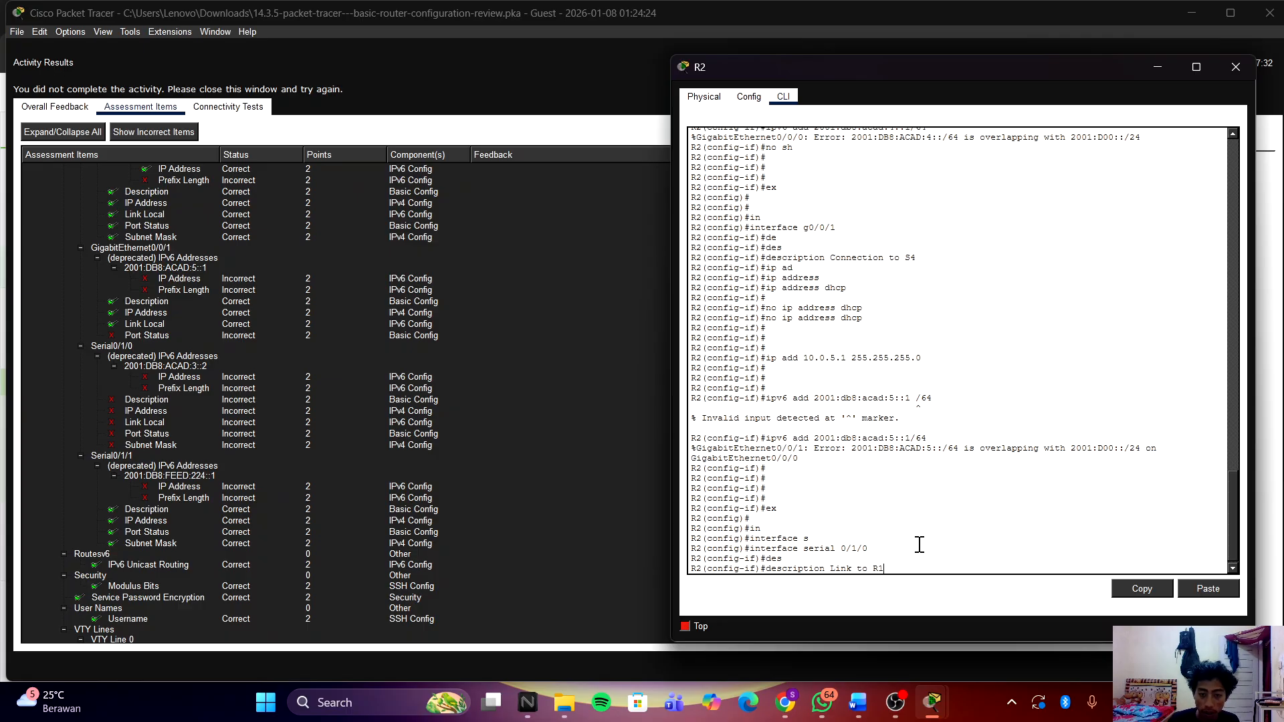
key(Return)
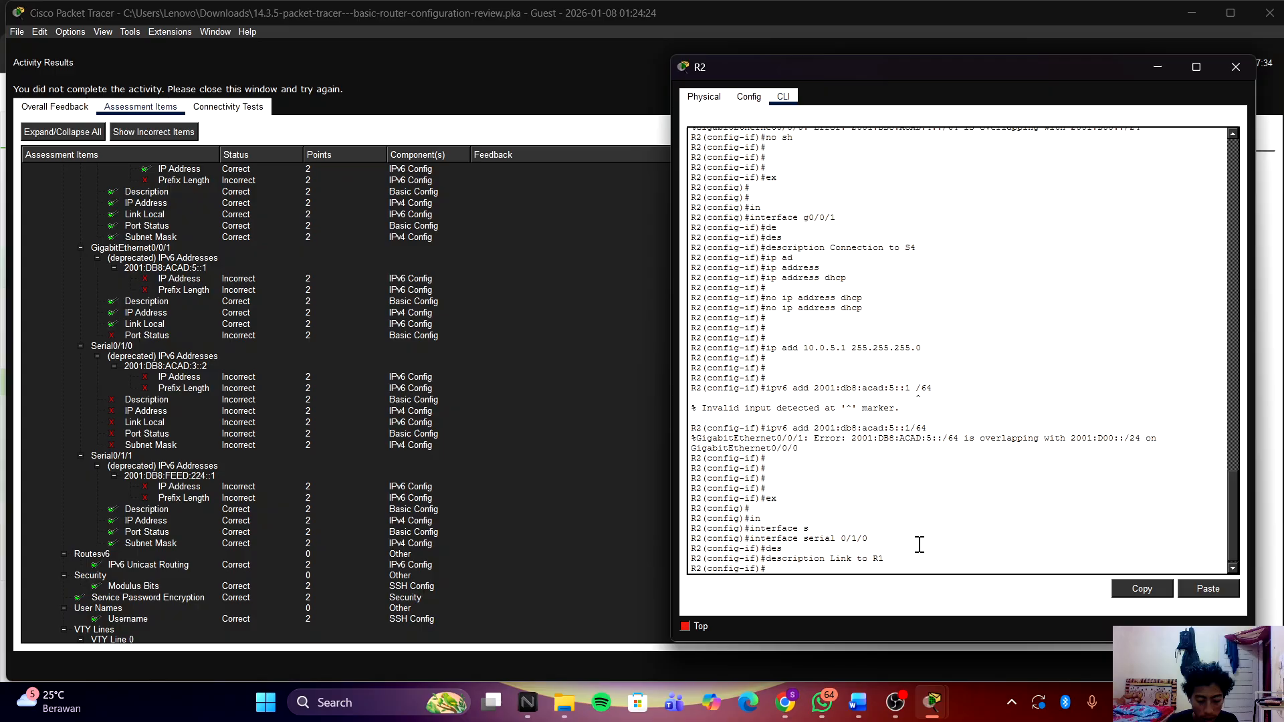
Step: Assign Serial0/1/0 IPv4 address 10.0.3.2 255.255.255.0
text(ip a)
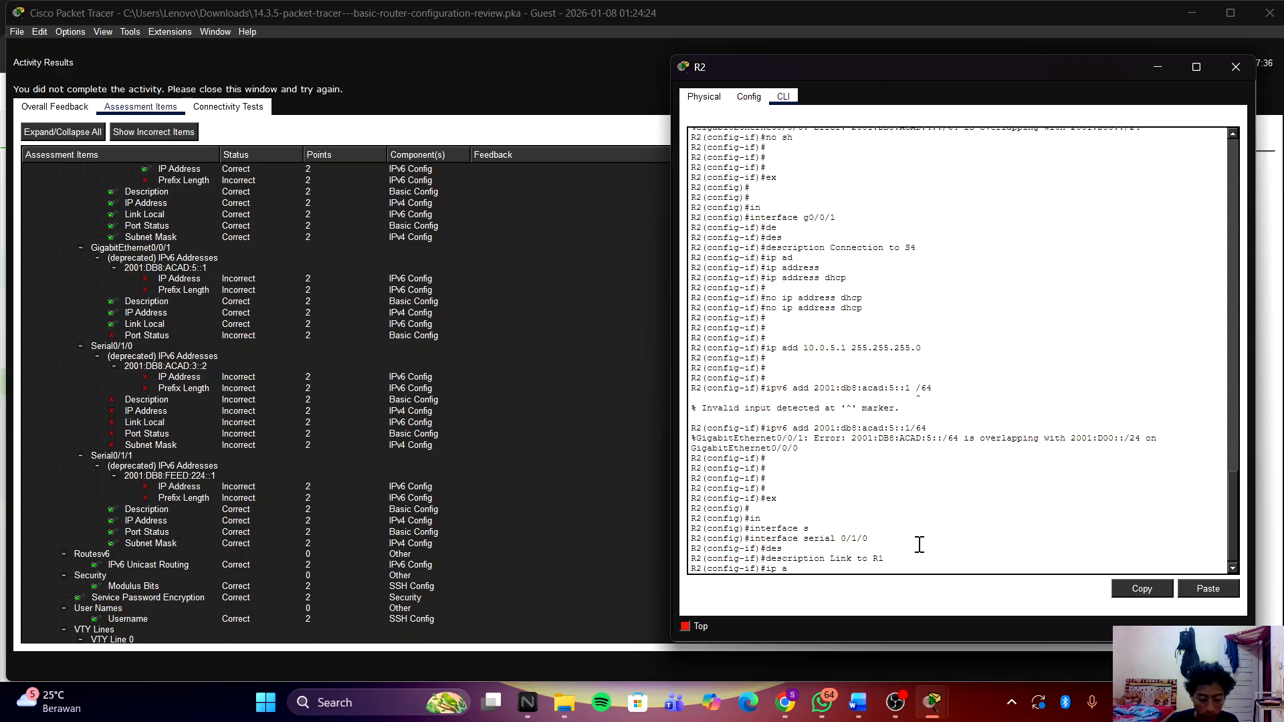
text(dd)
key(Tab)
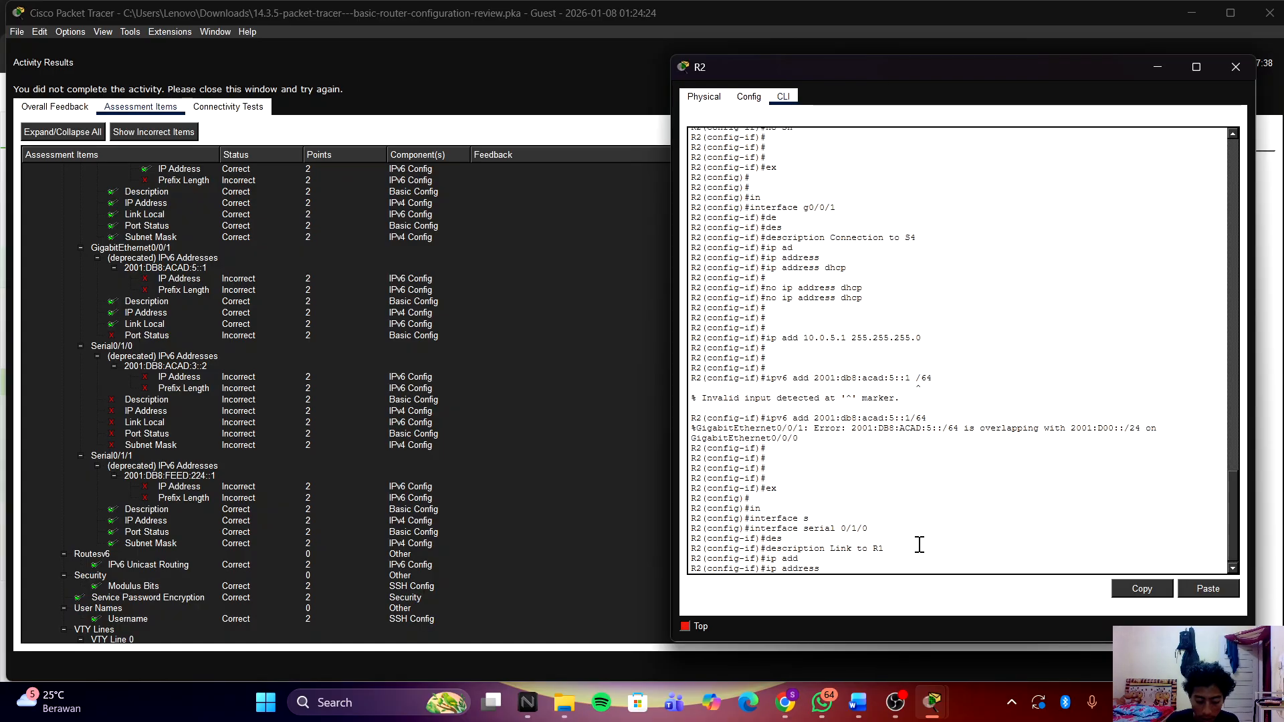
text(10.0)
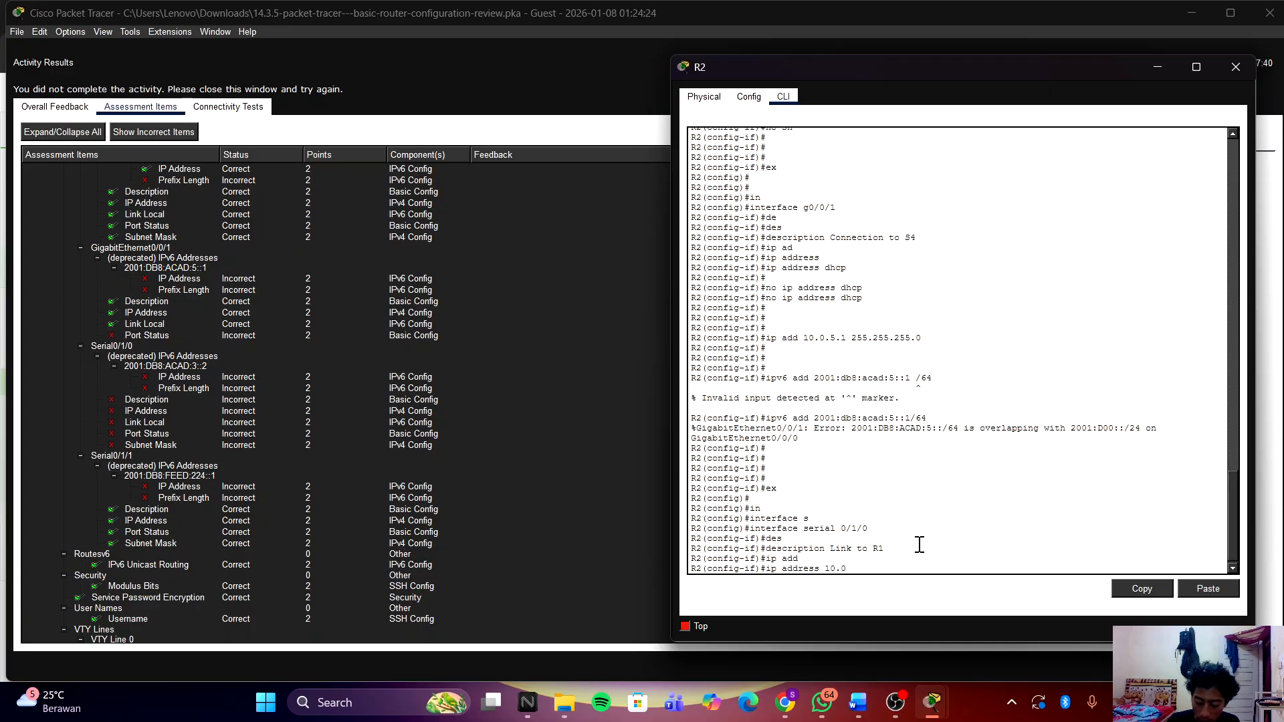
text(.3.2 )
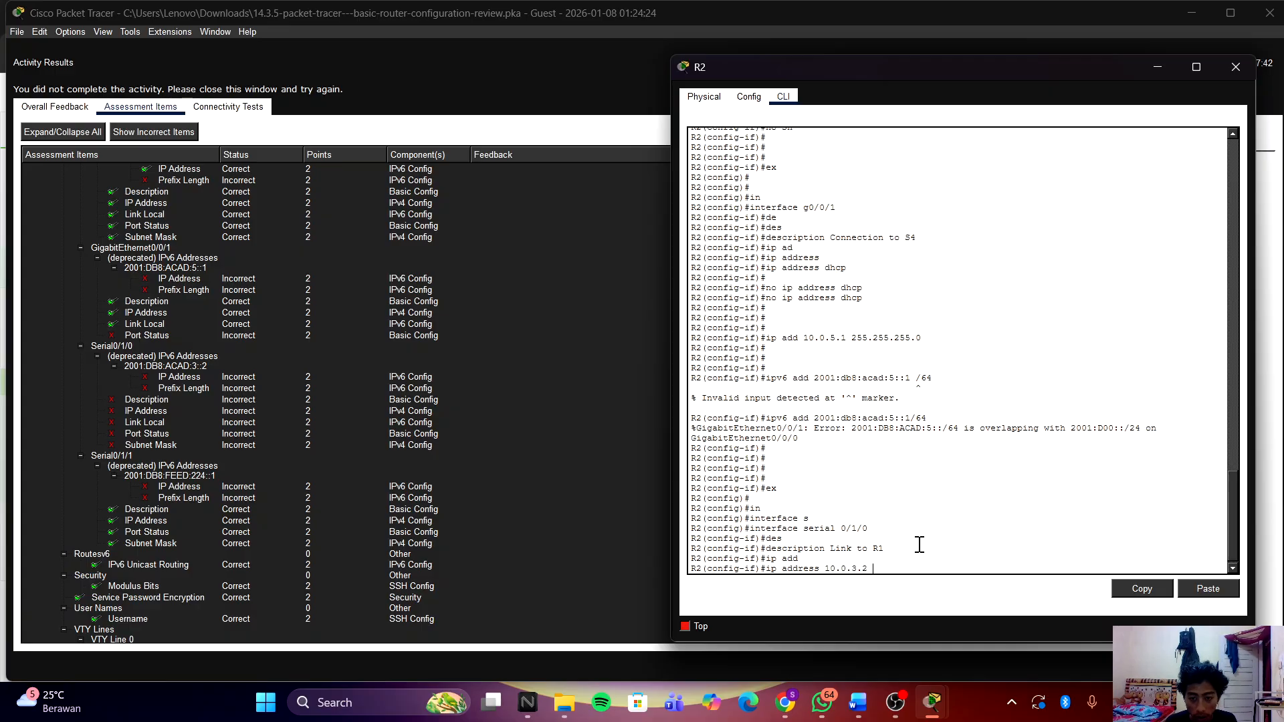
text(2)
text(55.255.255.0)
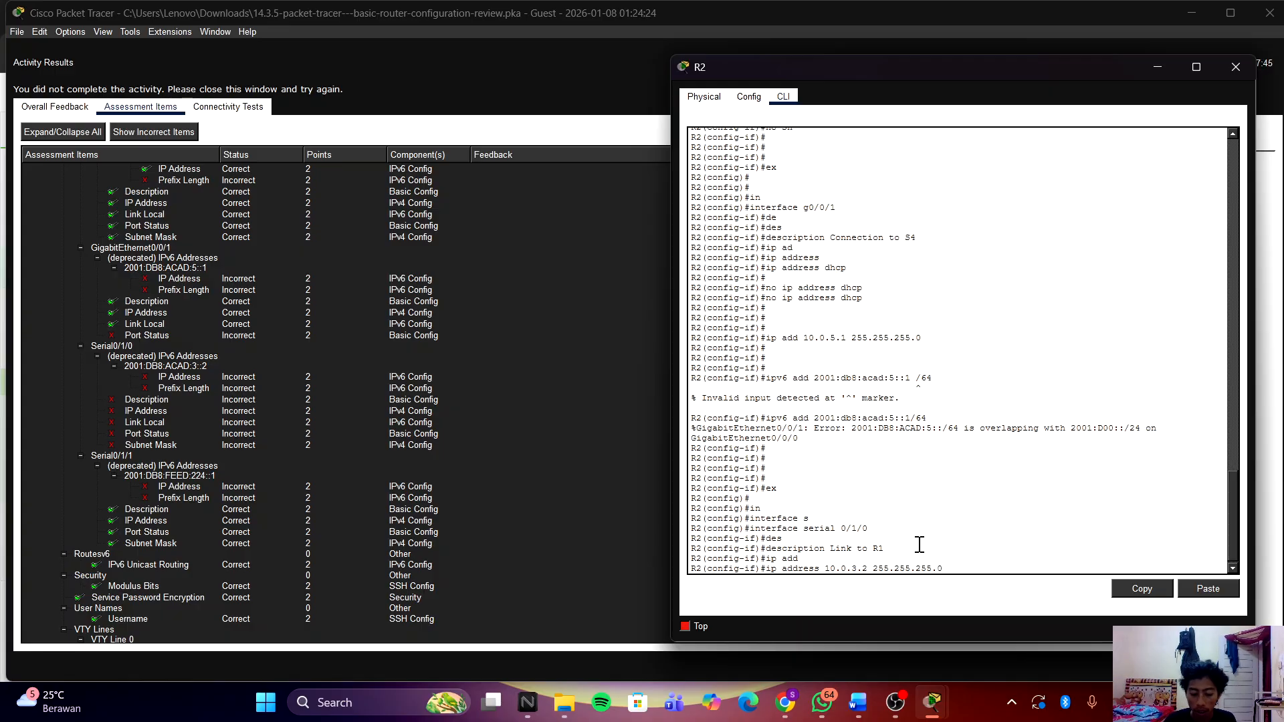
key(Return)
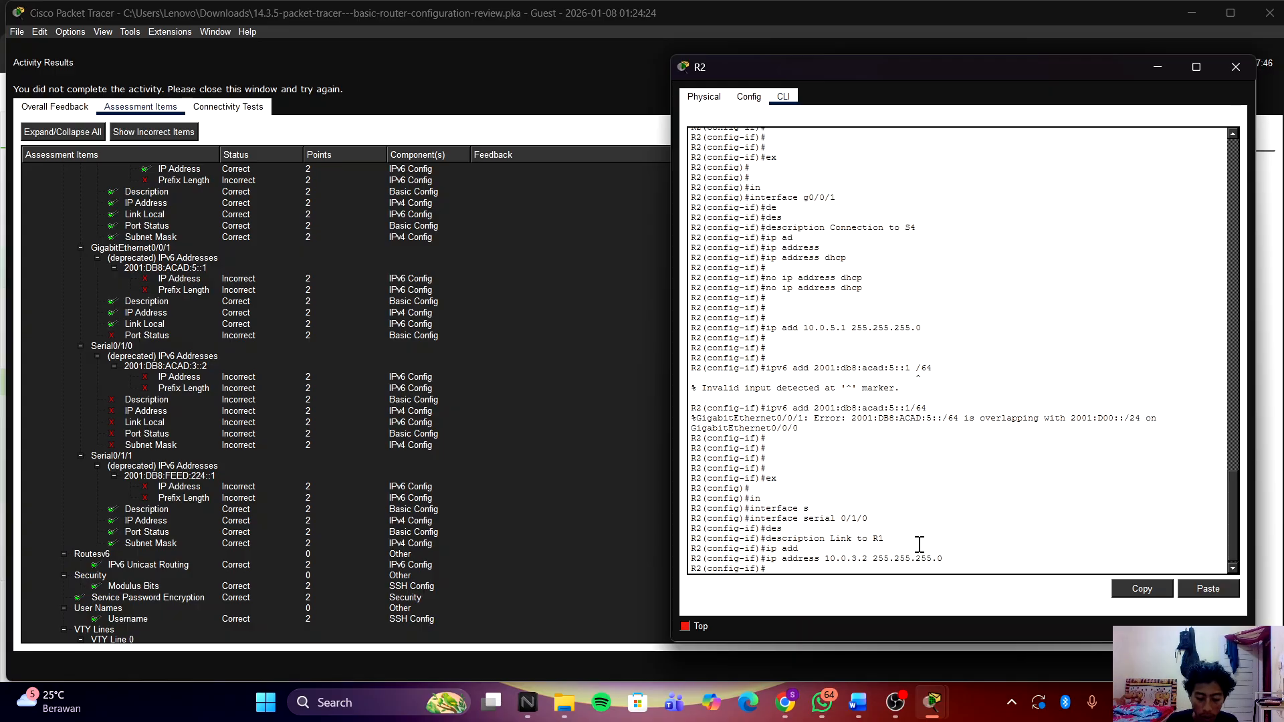
Step: Set Serial0/1/0's link-local address to fe80::1:c
text(ipv)
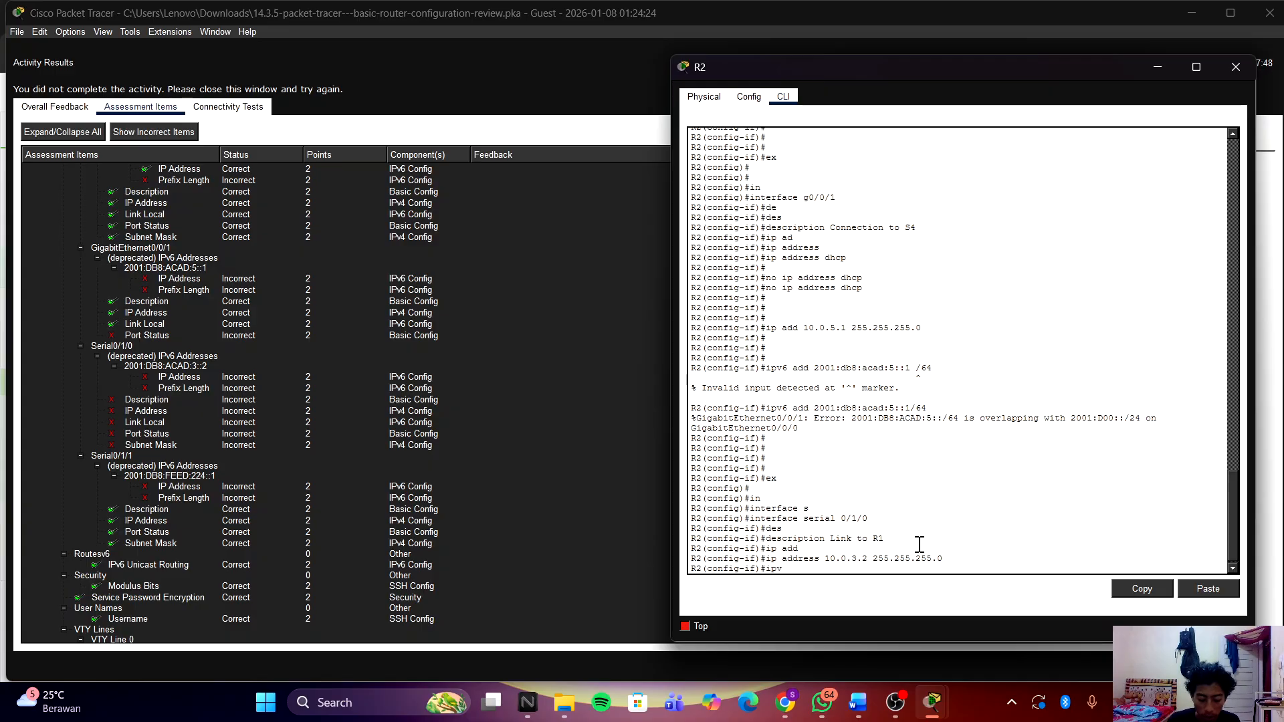
text(6 ad)
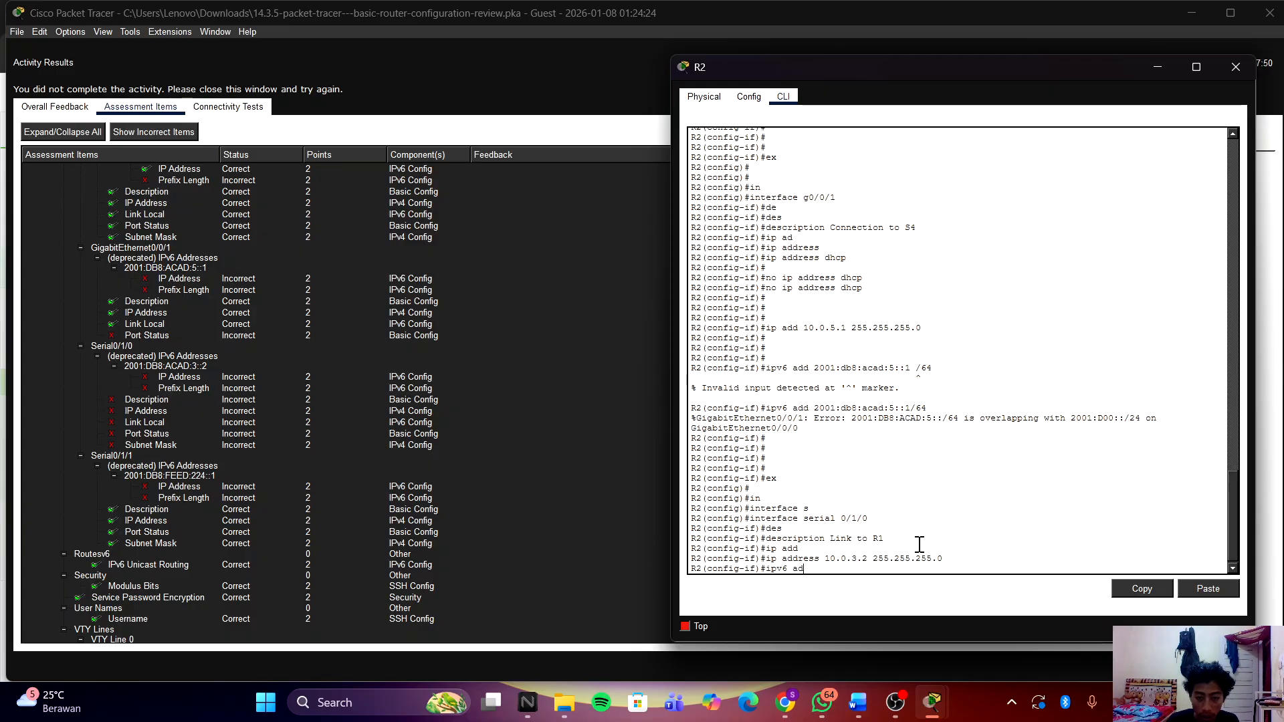
key(Tab)
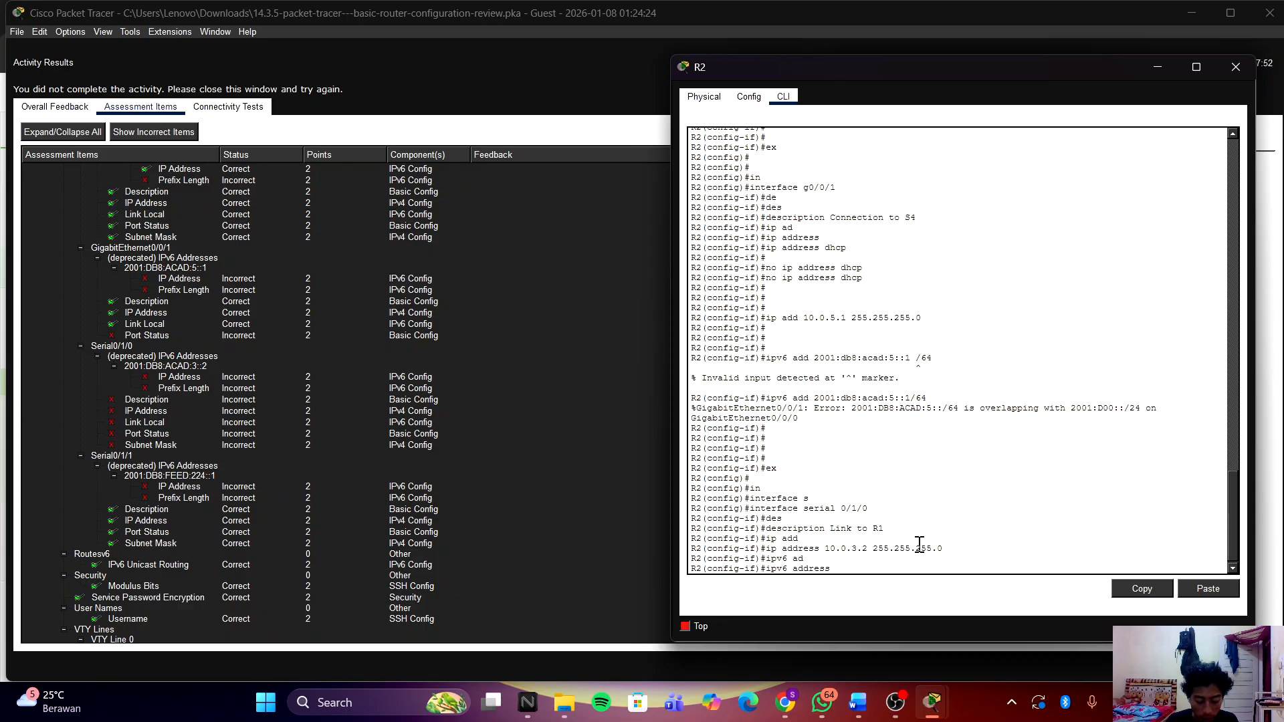
text(fe8)
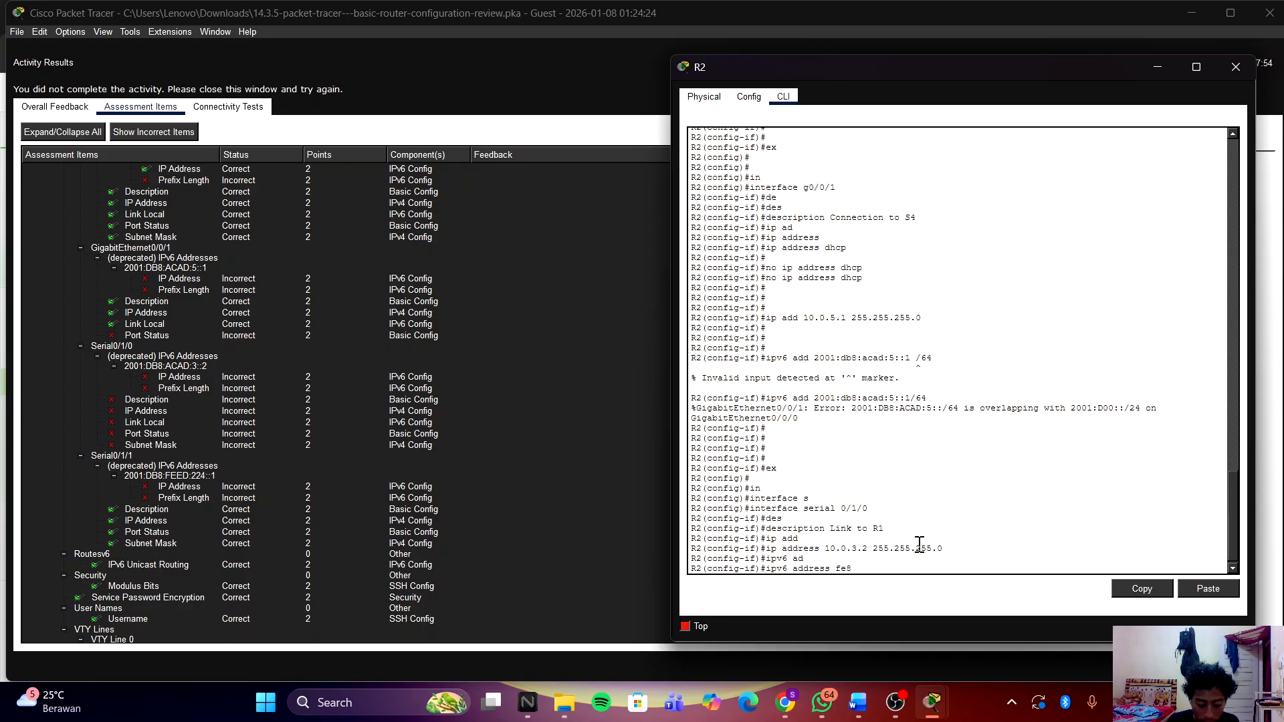
text(0)
key(BackSpace)
text(c lin)
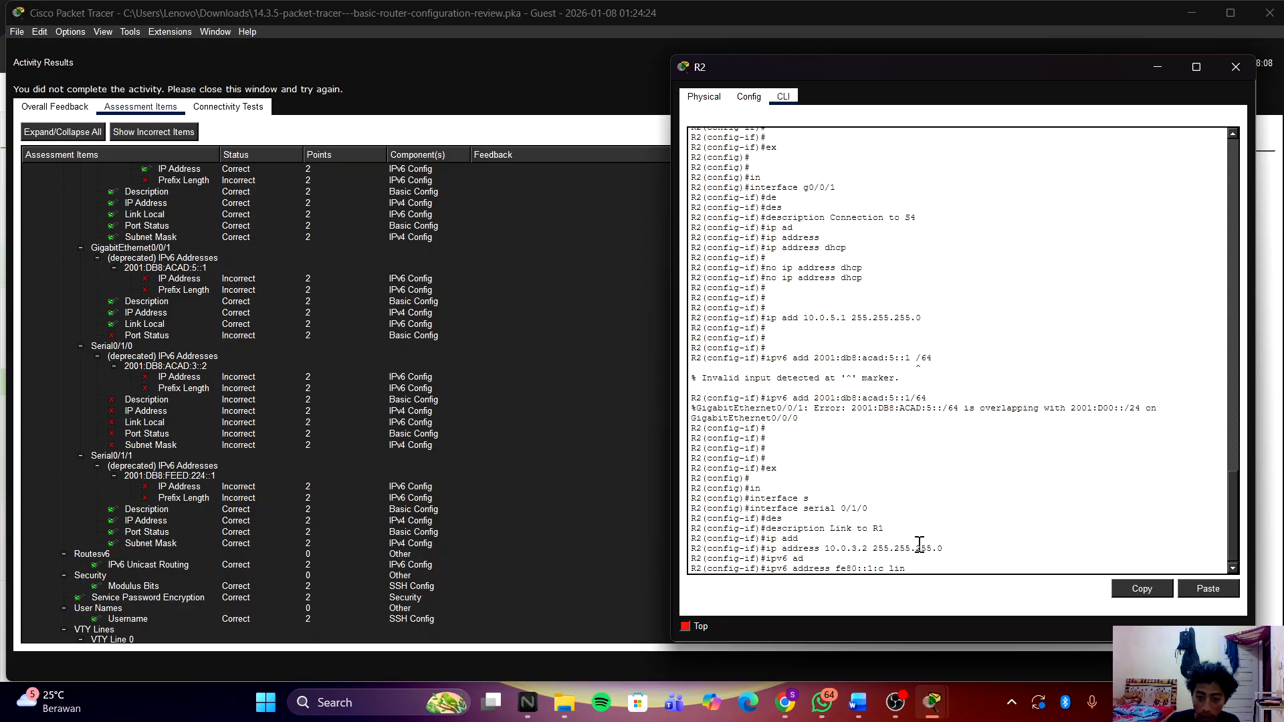
key(Tab)
key(Return)
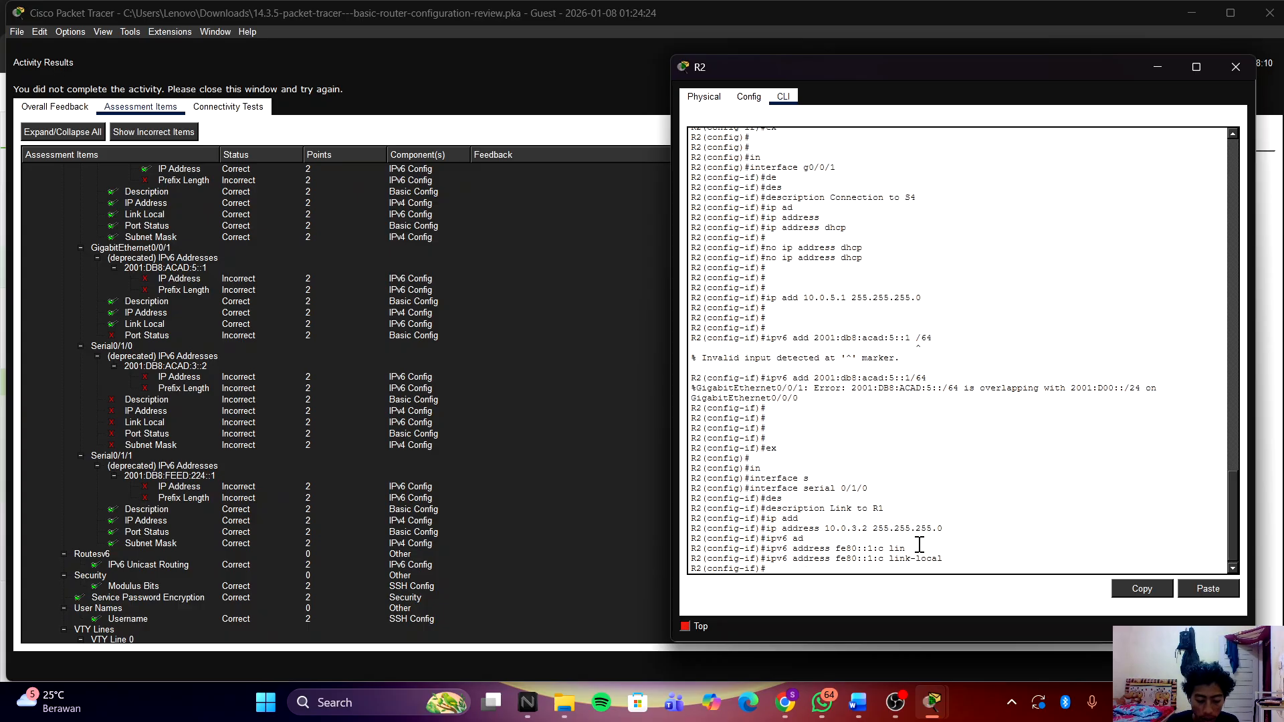
key(Return)
Step: Add IPv6 address 2001:db8:acad:3::2/64, correcting the command; it's rejected as overlapping G0/0/0
text(i)
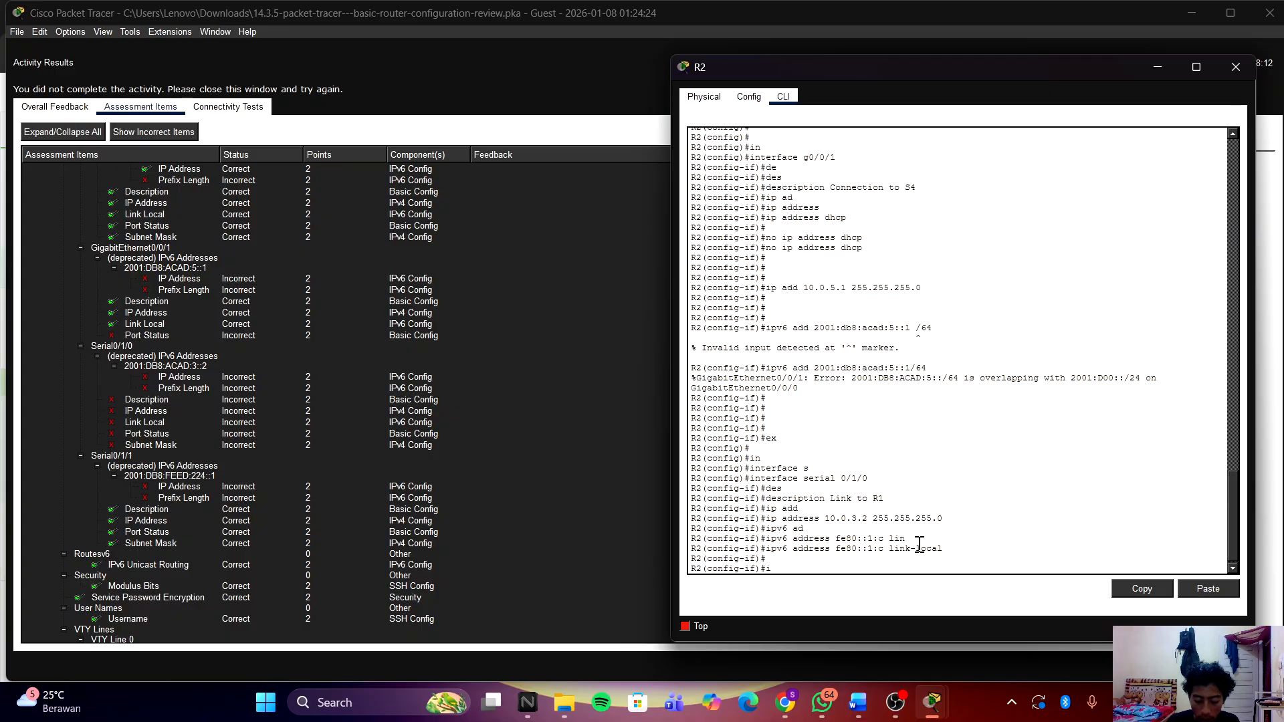
text(pv)
key(Tab)
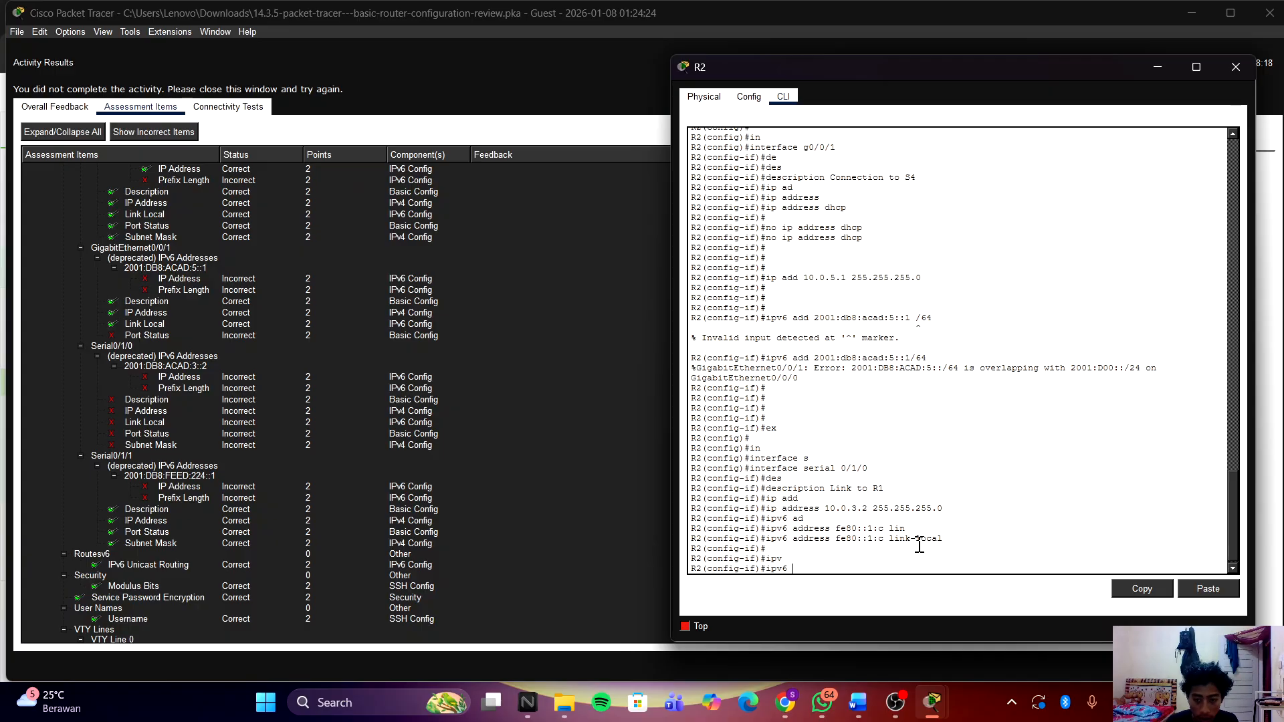
text(2001)
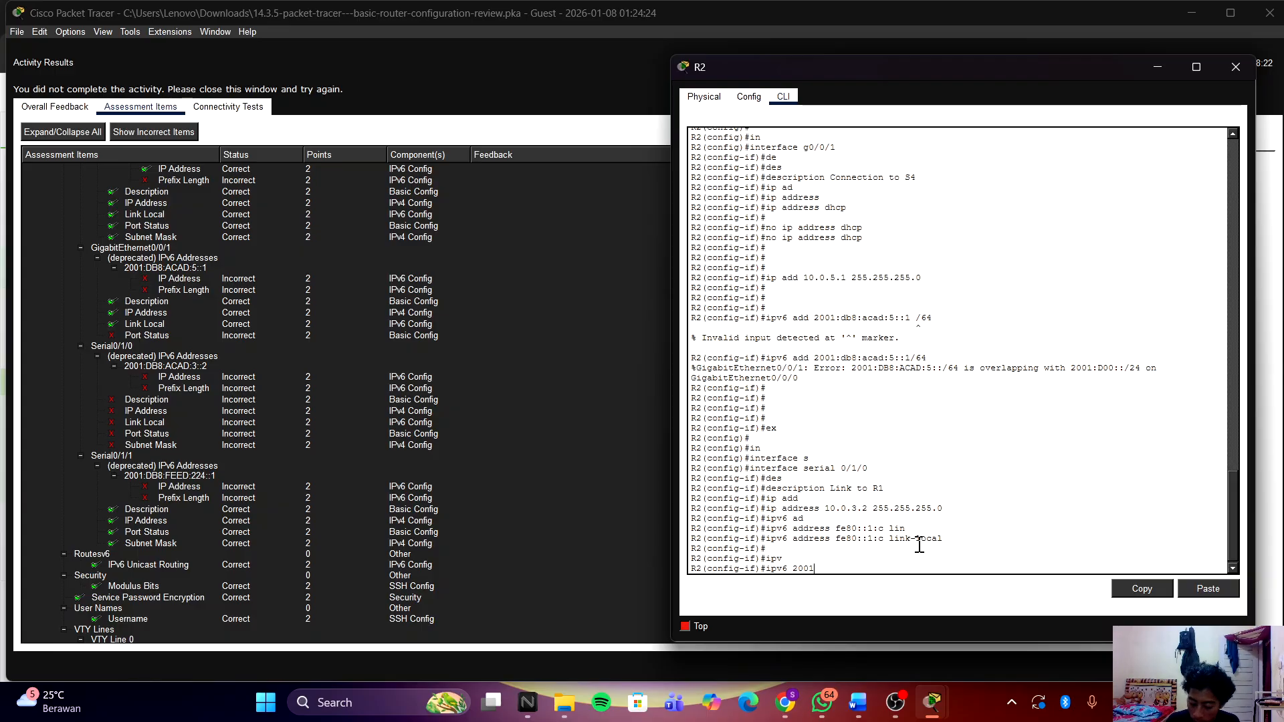
text(:db8)
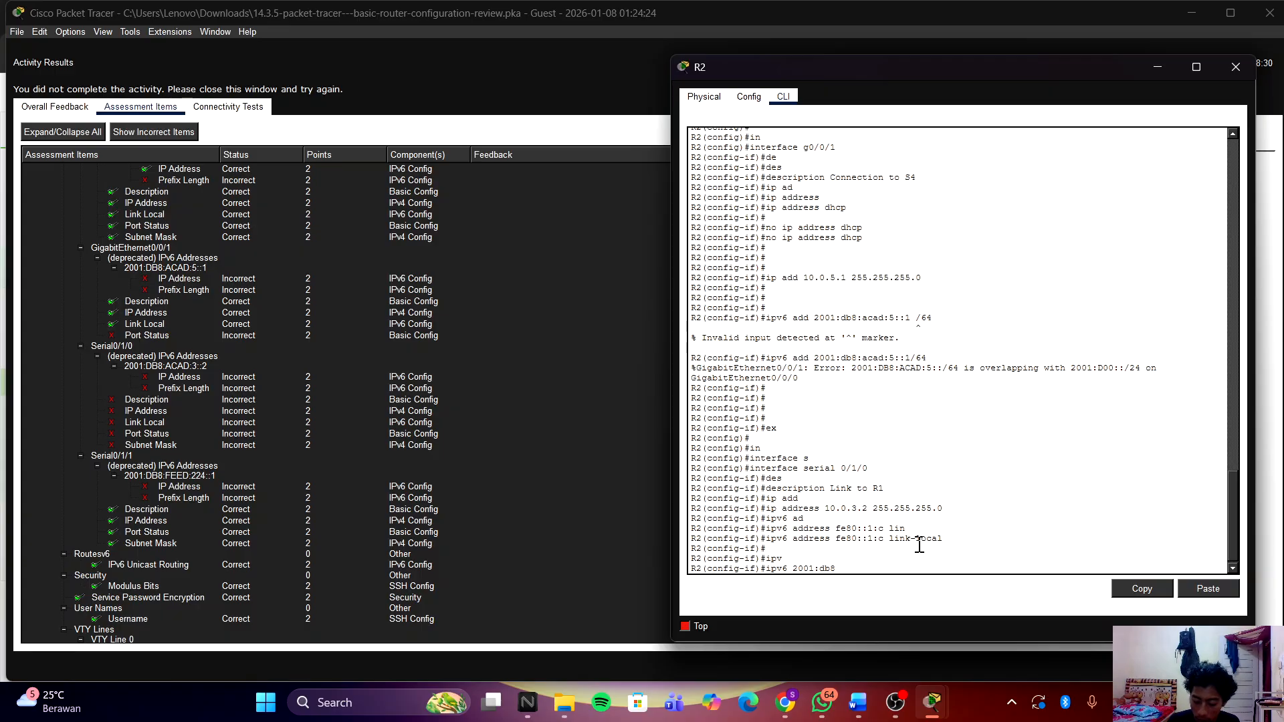
text(:acad)
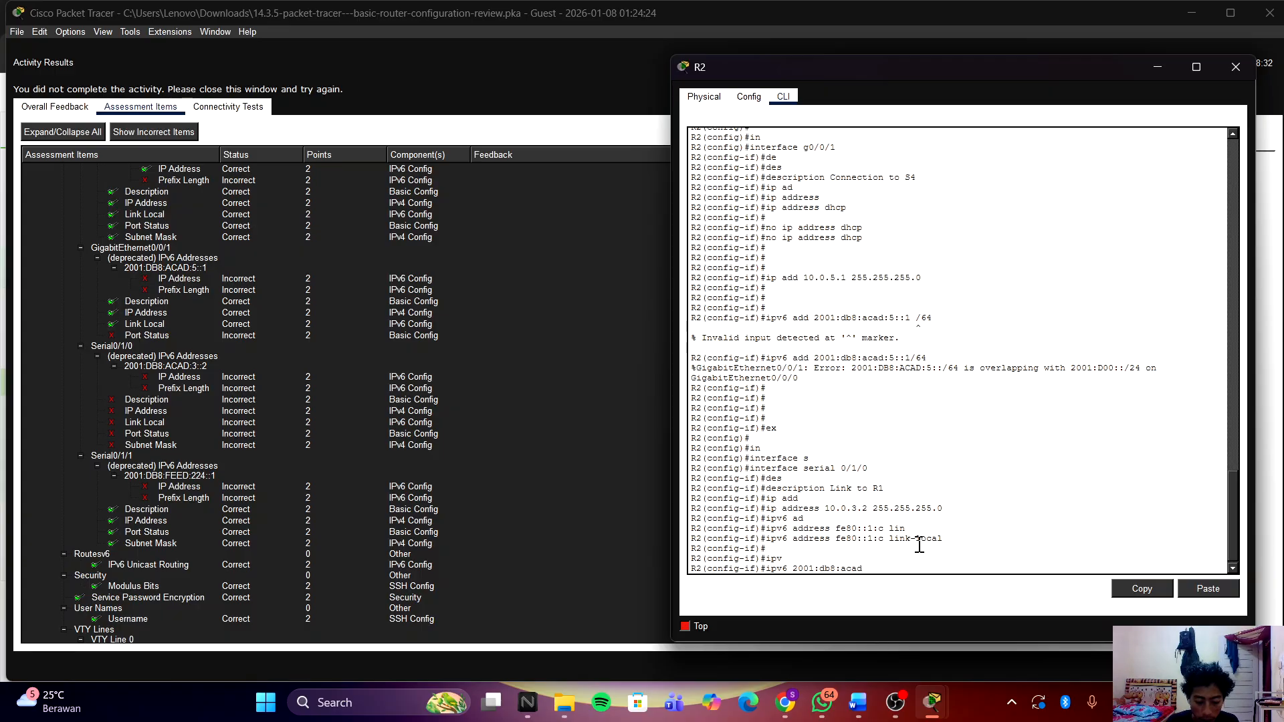
text(:3::)
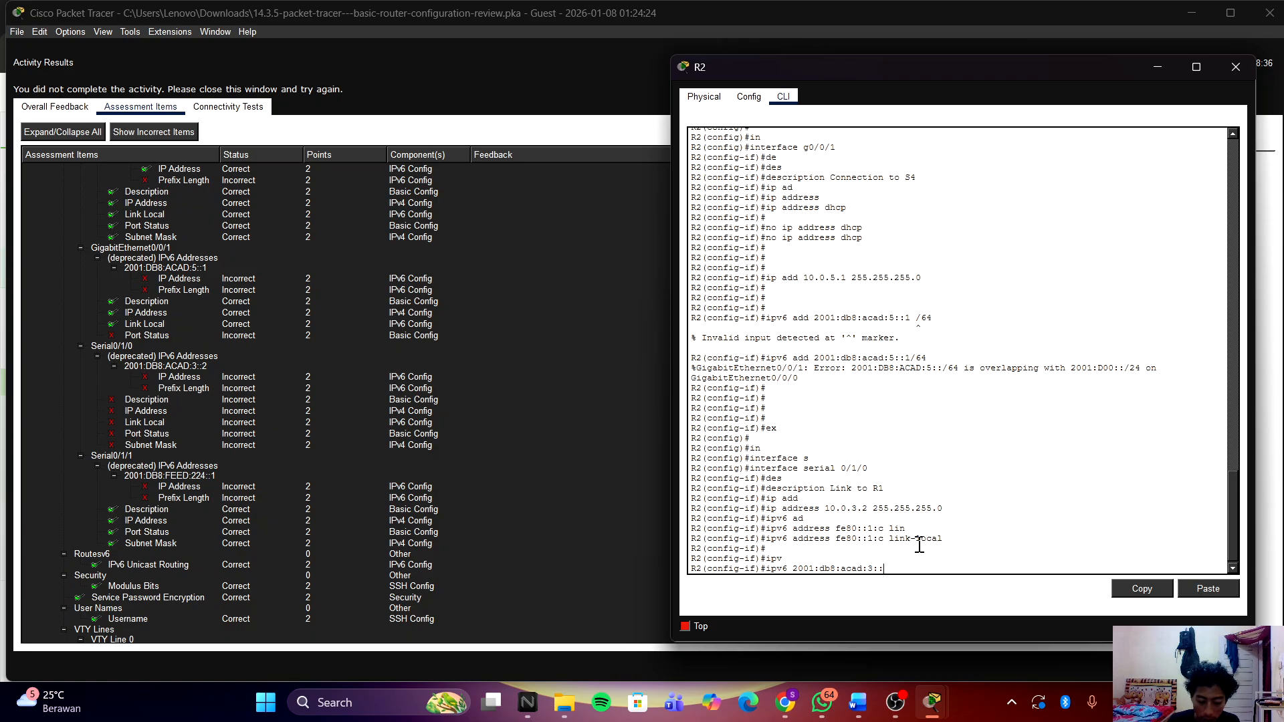
text(21/6)
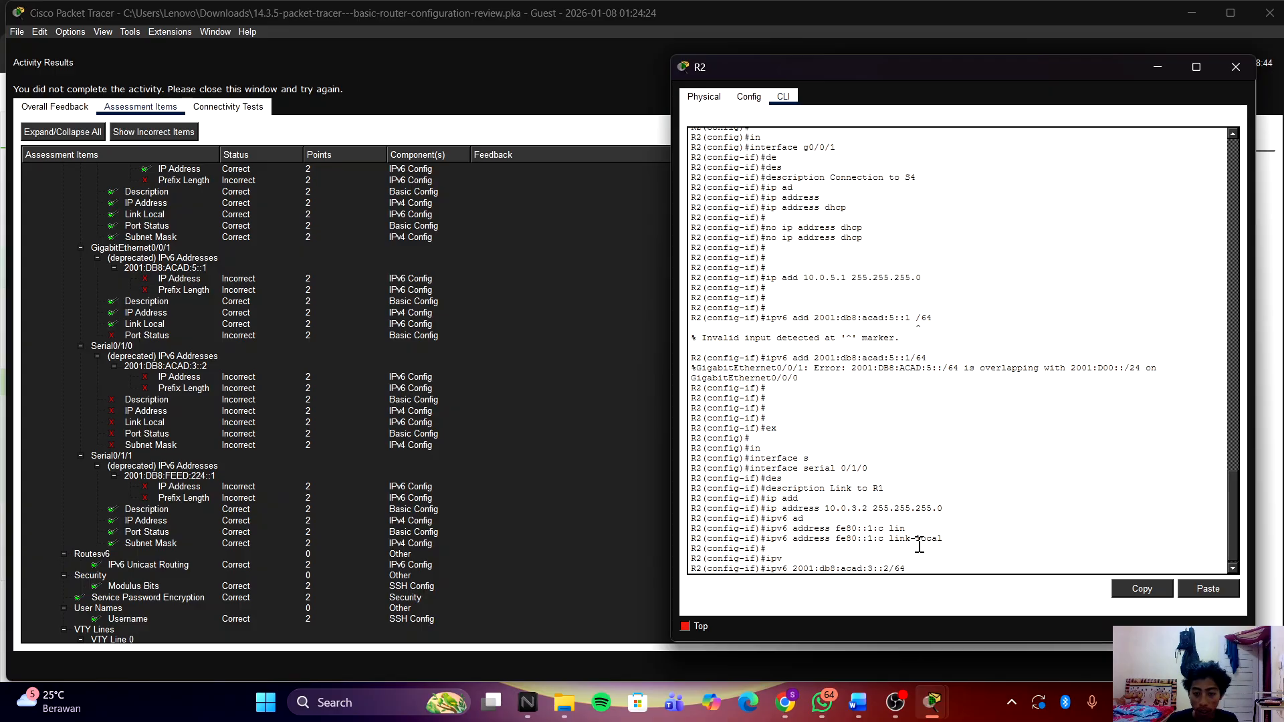
text(4)
key(Return)
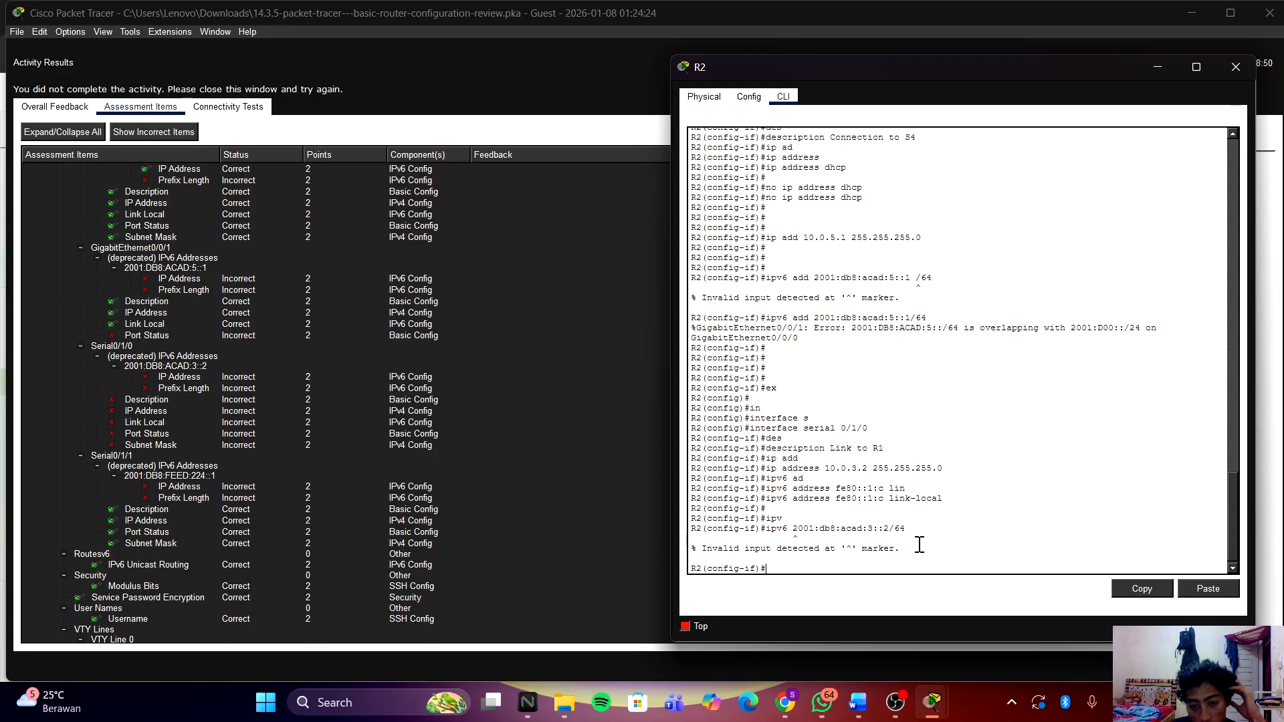
key(Up)
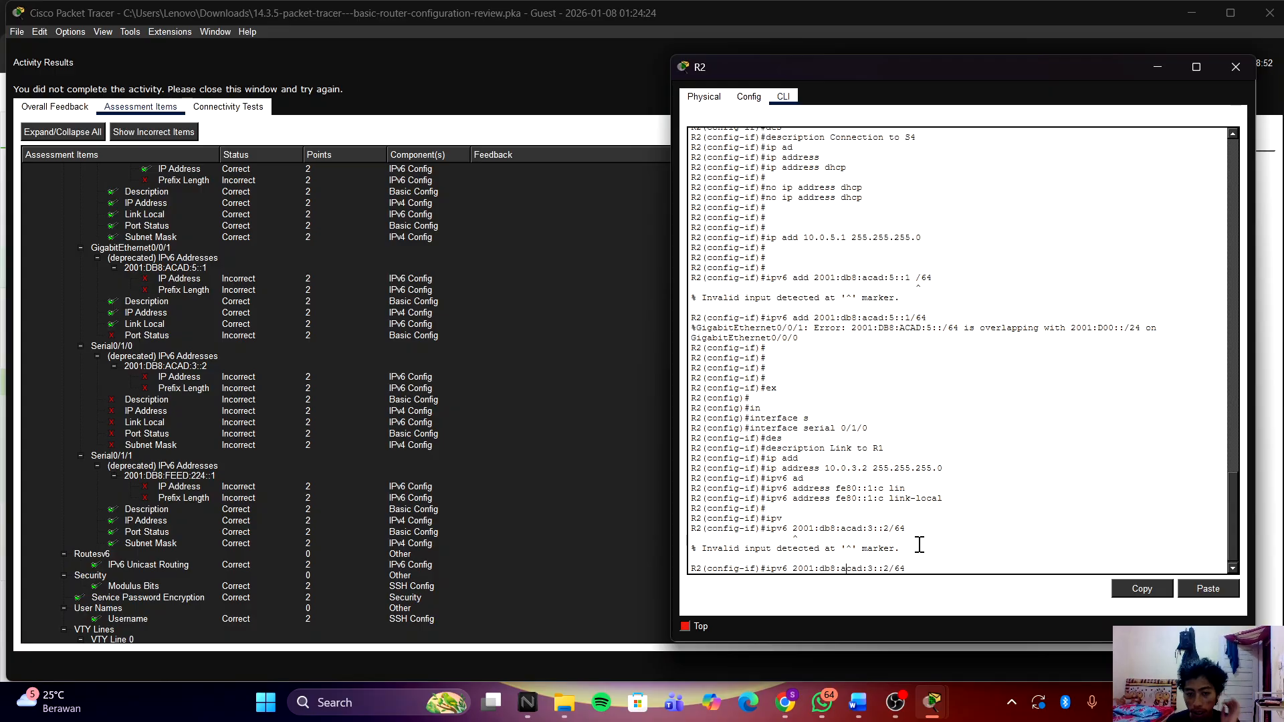
key(Left)
key(Left)
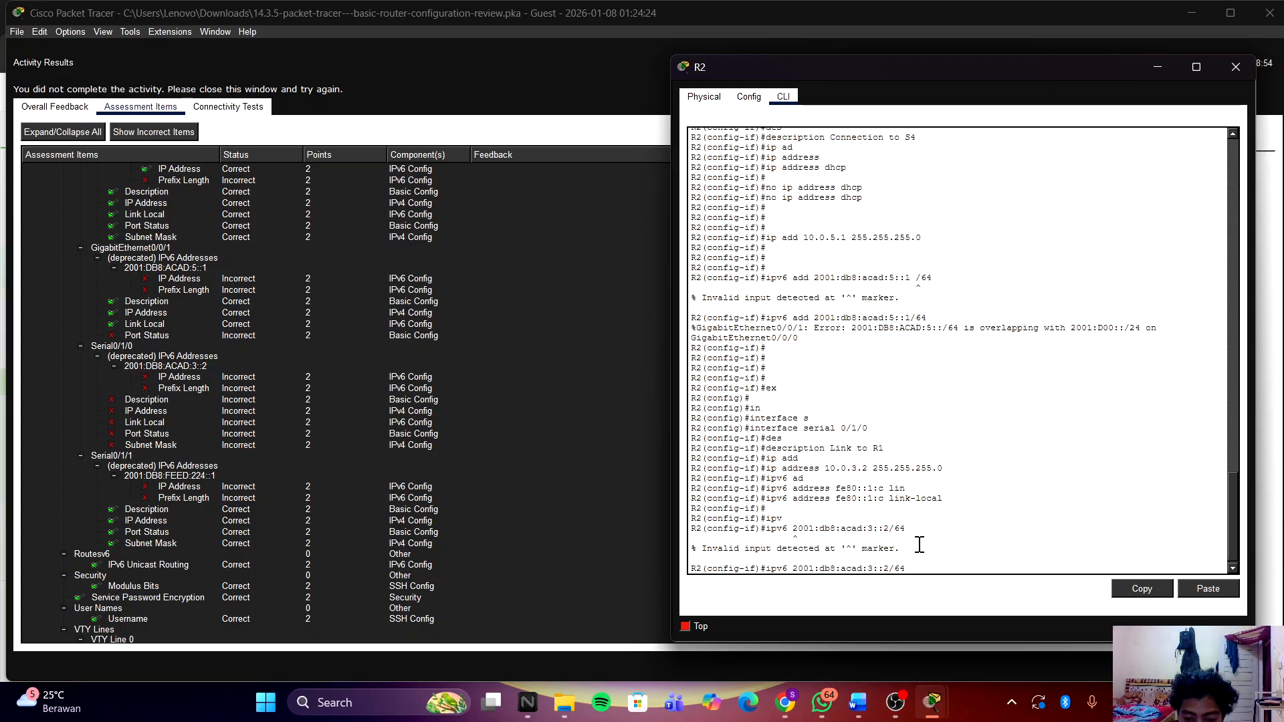
text(add)
key(Return)
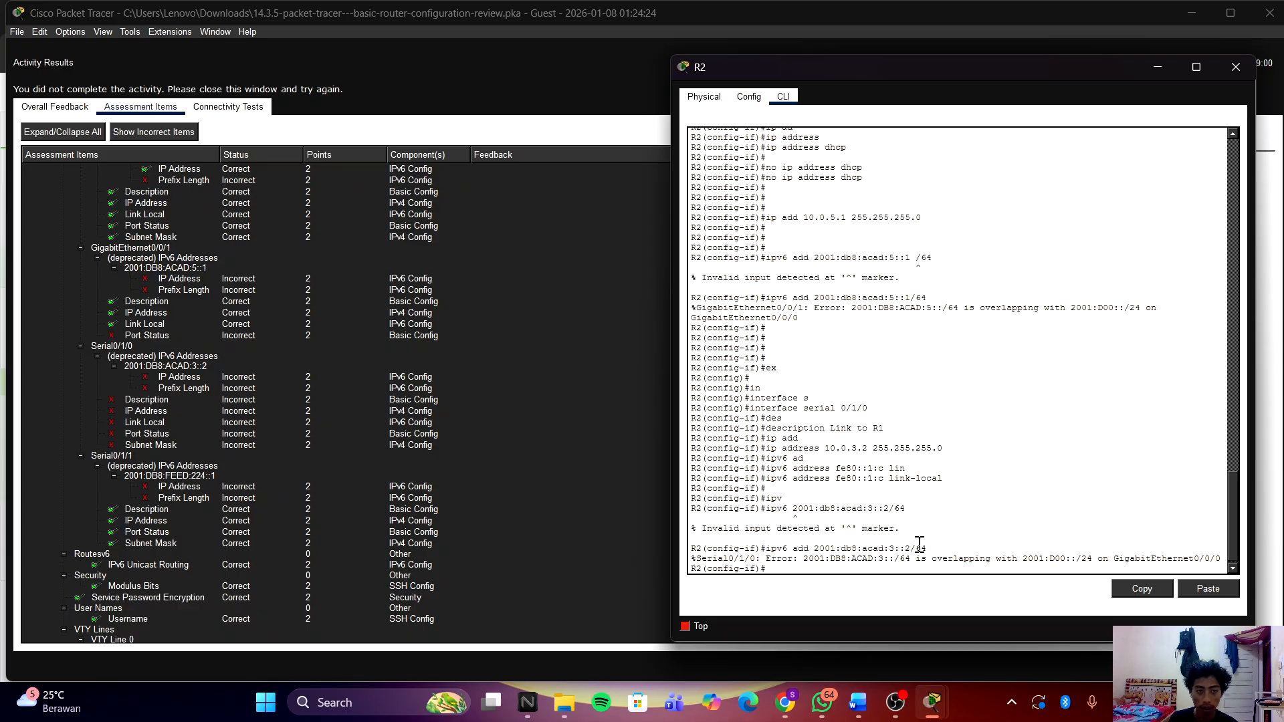
Step: Recheck results: Serial0/1/0's description, IPv4 and link-local now correct, completion 82%
click(630, 511)
scroll(508, 352, up, 6)
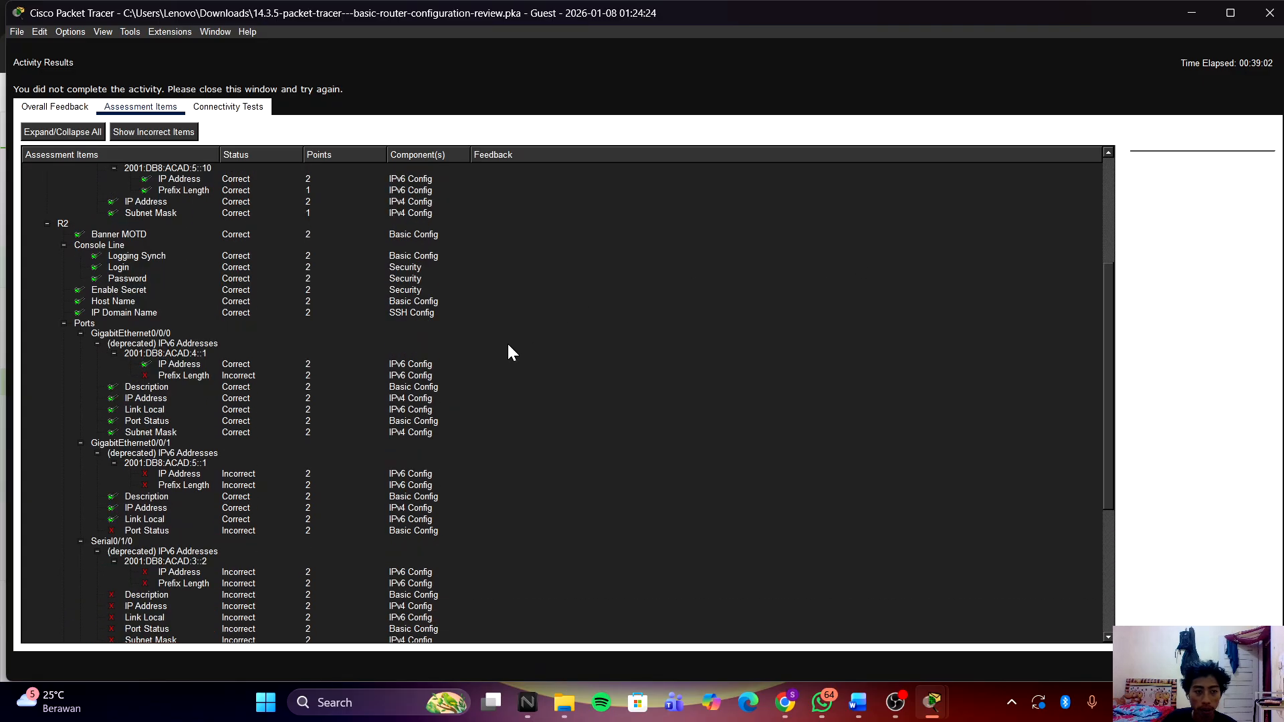
click(1269, 12)
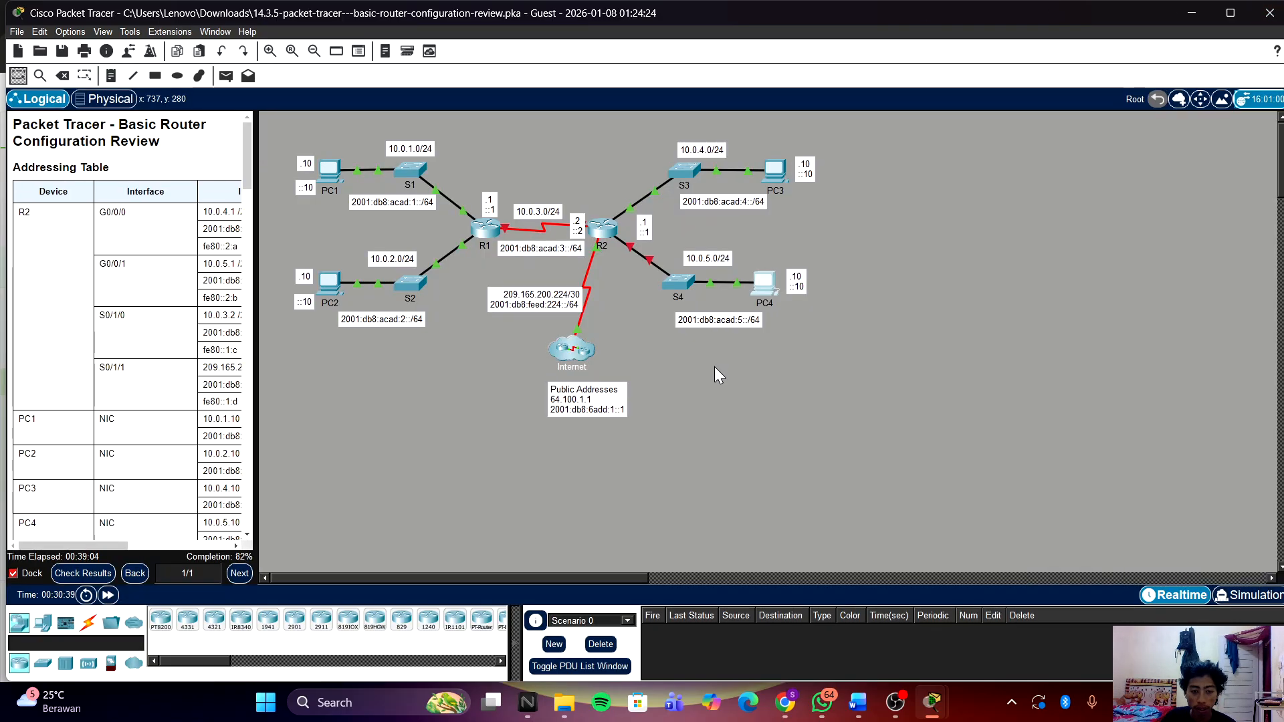
click(85, 573)
click(141, 107)
scroll(404, 444, down, 10)
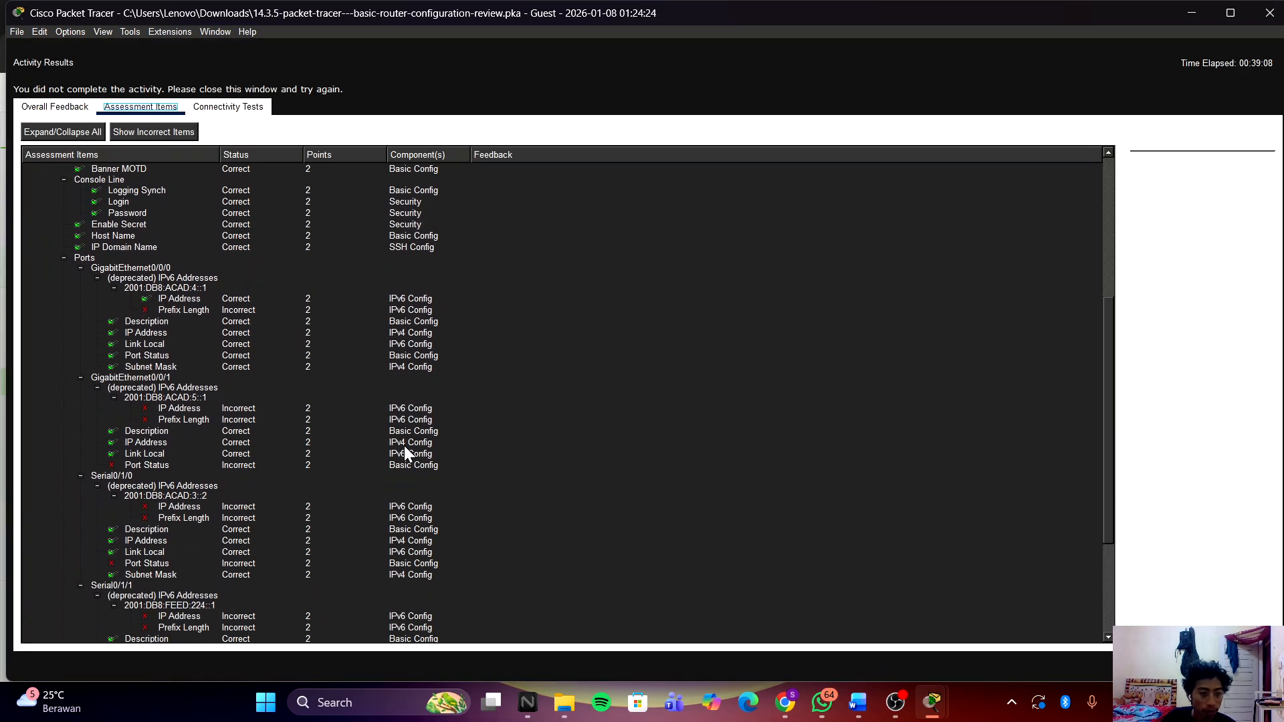
scroll(404, 447, up, 5)
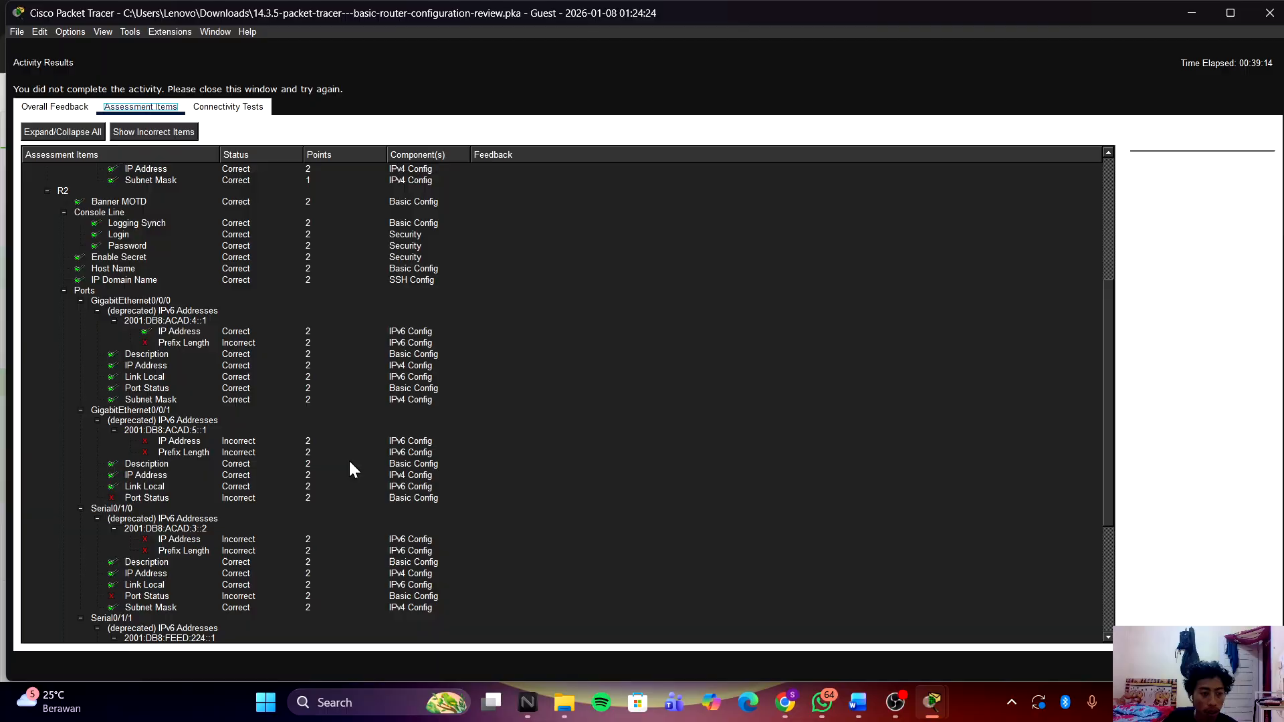
scroll(351, 462, down, 1)
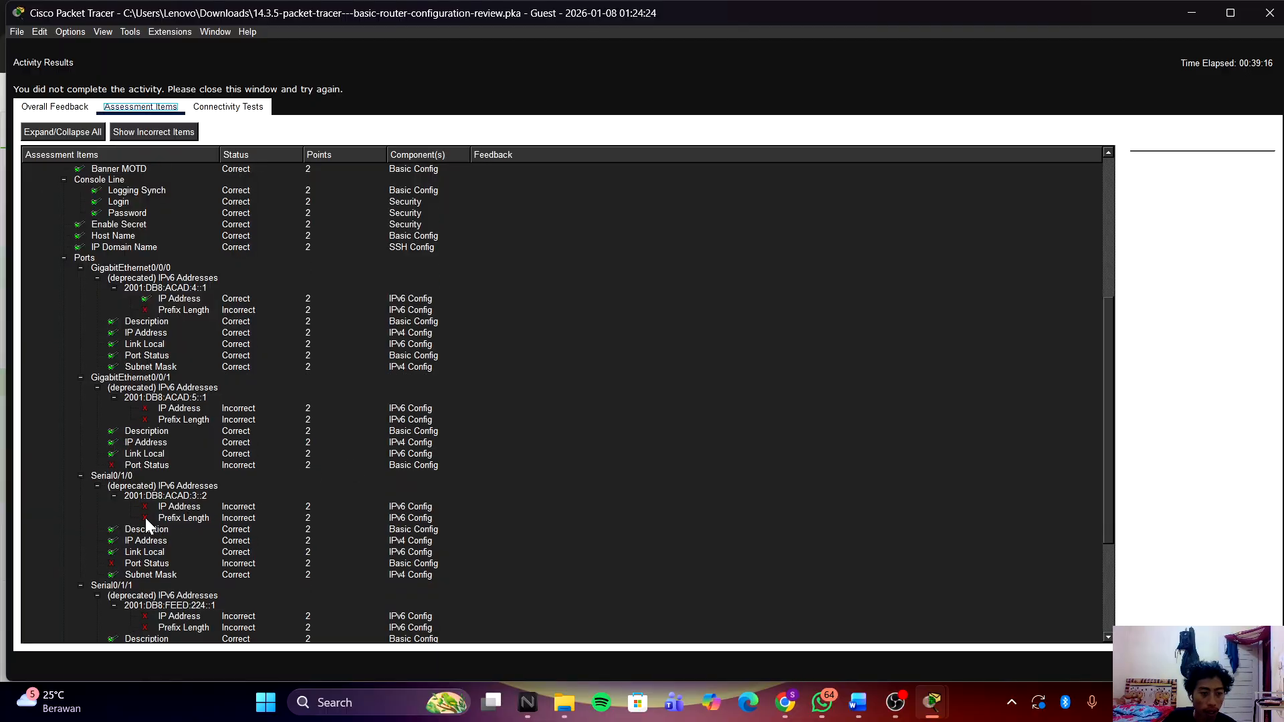
scroll(206, 498, down, 7)
scroll(206, 497, up, 11)
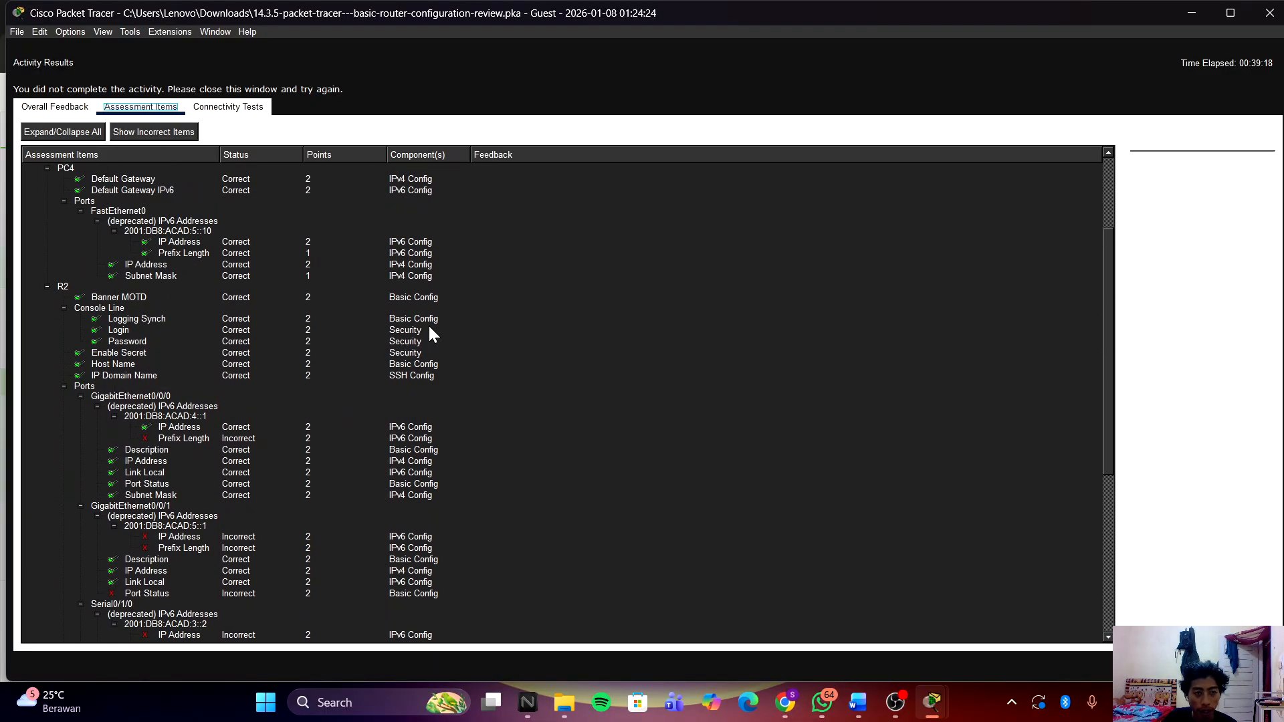
click(1263, 18)
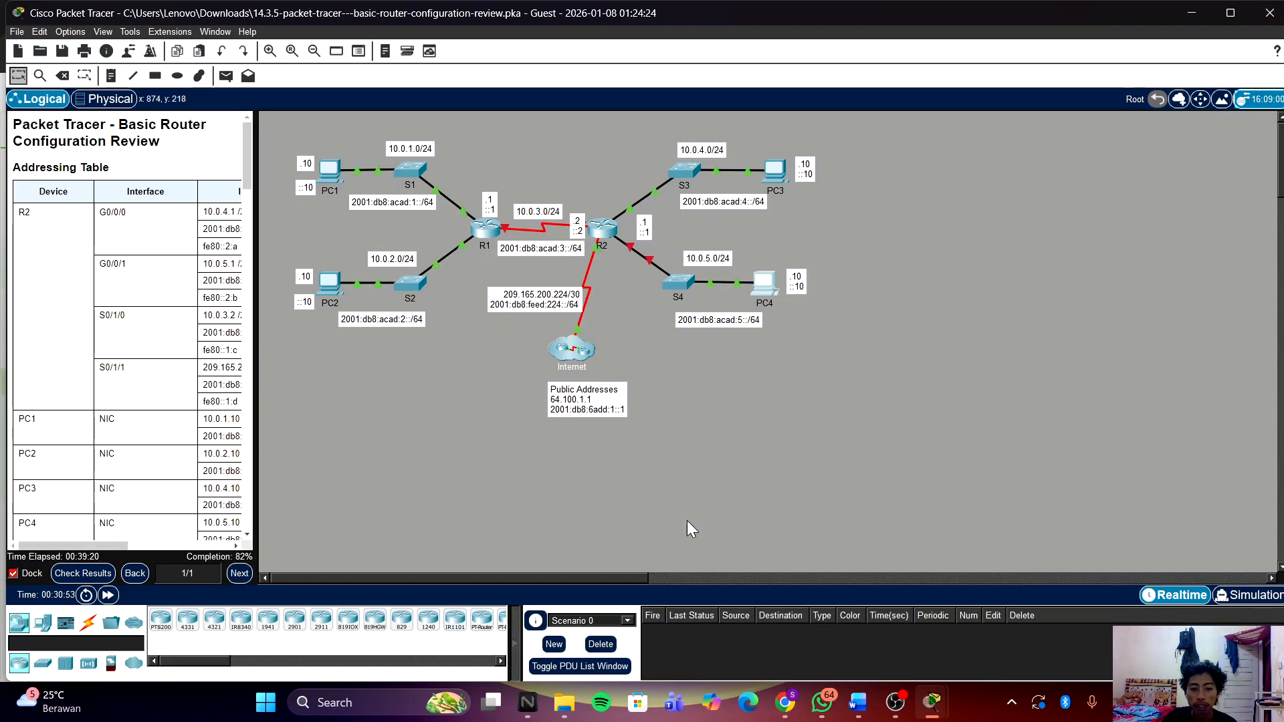